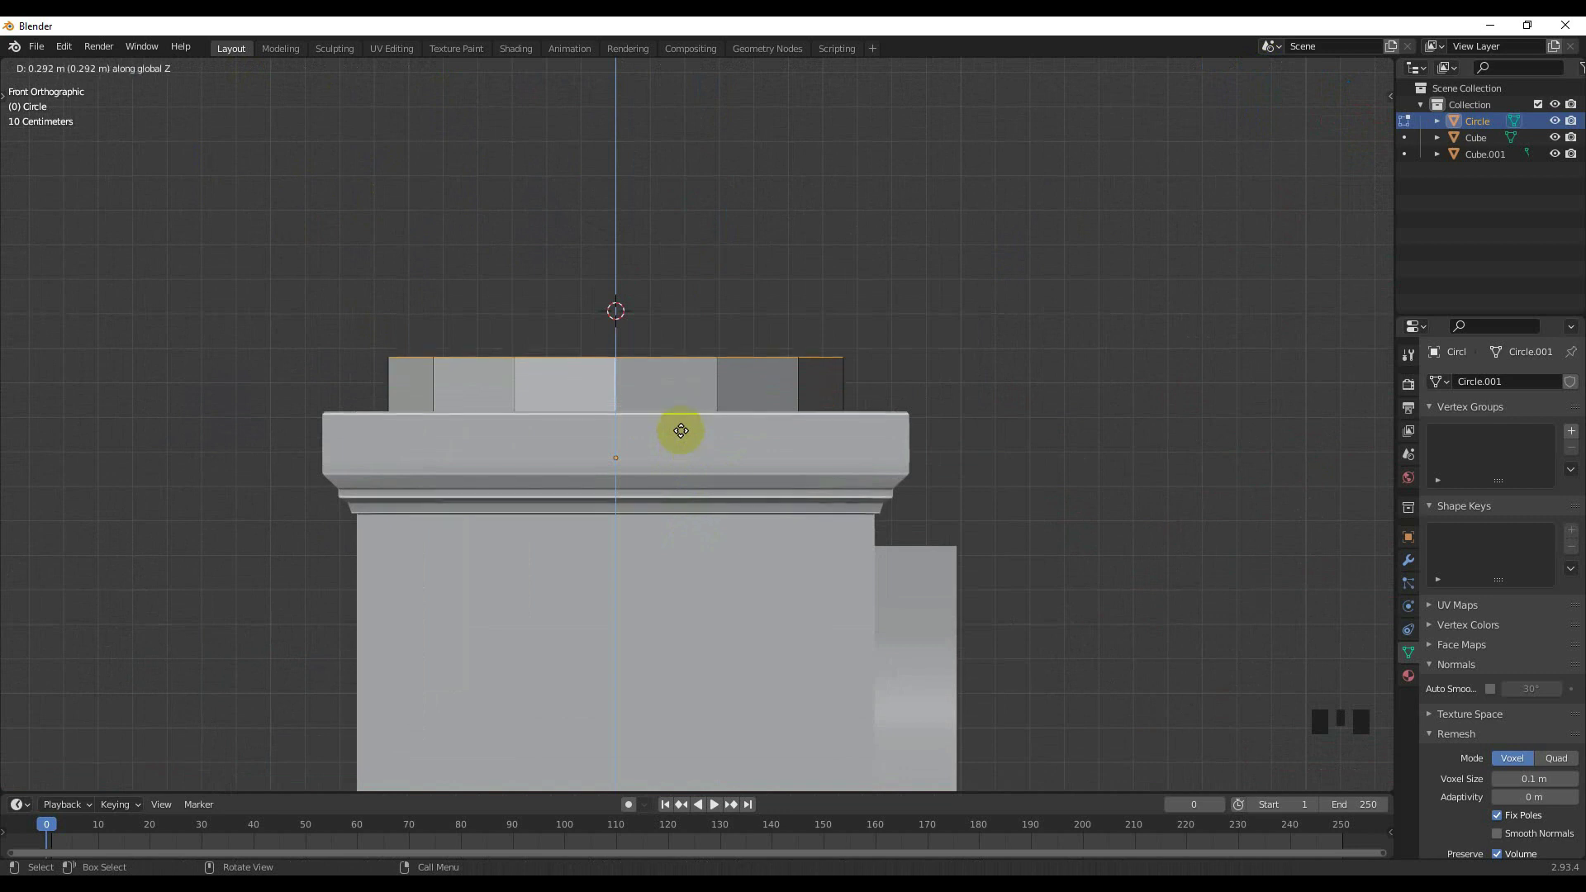
# Extrude the circle about 0.37 m upward along Z and scale its bottom edge loop inward horizontally.
pyautogui.click(680, 411)
pyautogui.moveTo(680, 411); pyautogui.dragTo(694, 431, button='middle')
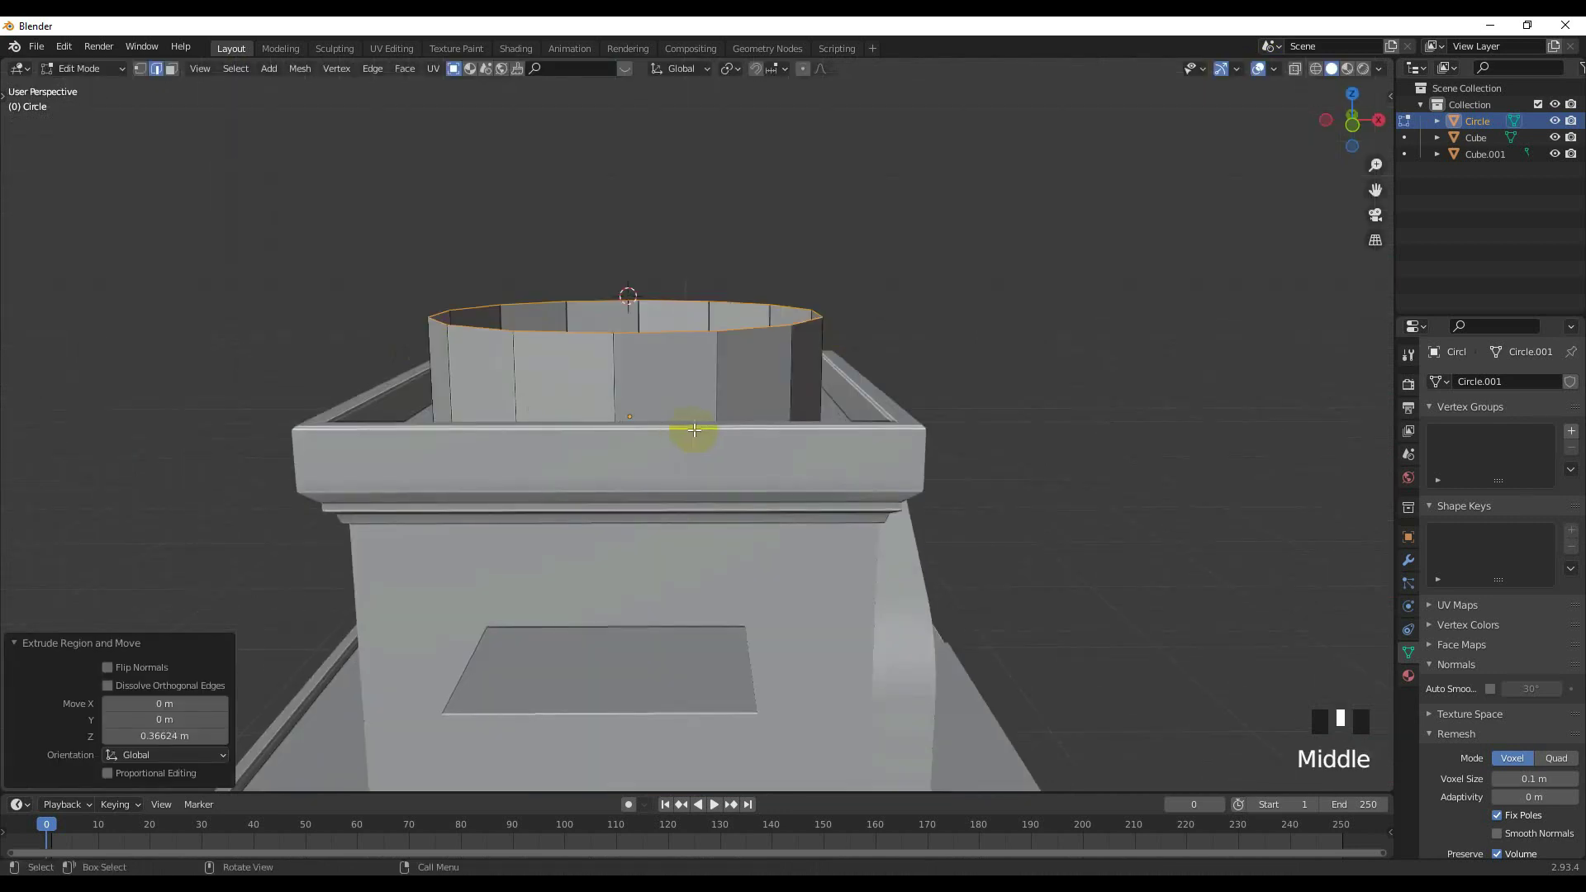
pyautogui.click(1295, 69)
pyautogui.click(751, 448)
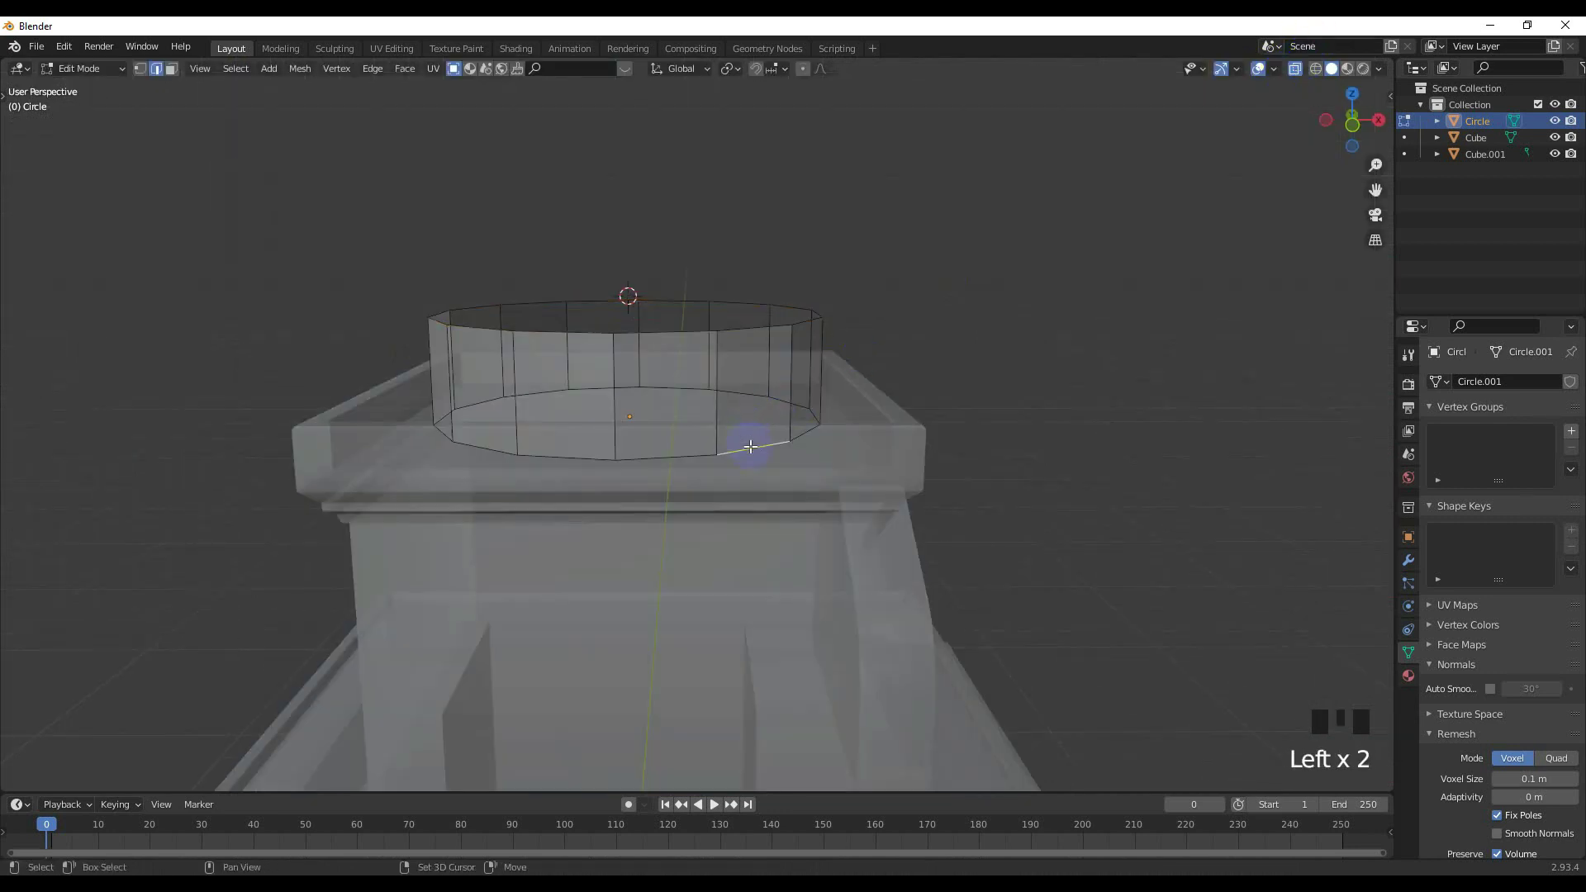
pyautogui.keyDown('alt'); pyautogui.keyDown('shift'); pyautogui.click(751, 447); pyautogui.keyUp('shift'); pyautogui.keyUp('alt')
pyautogui.press('KP_1')
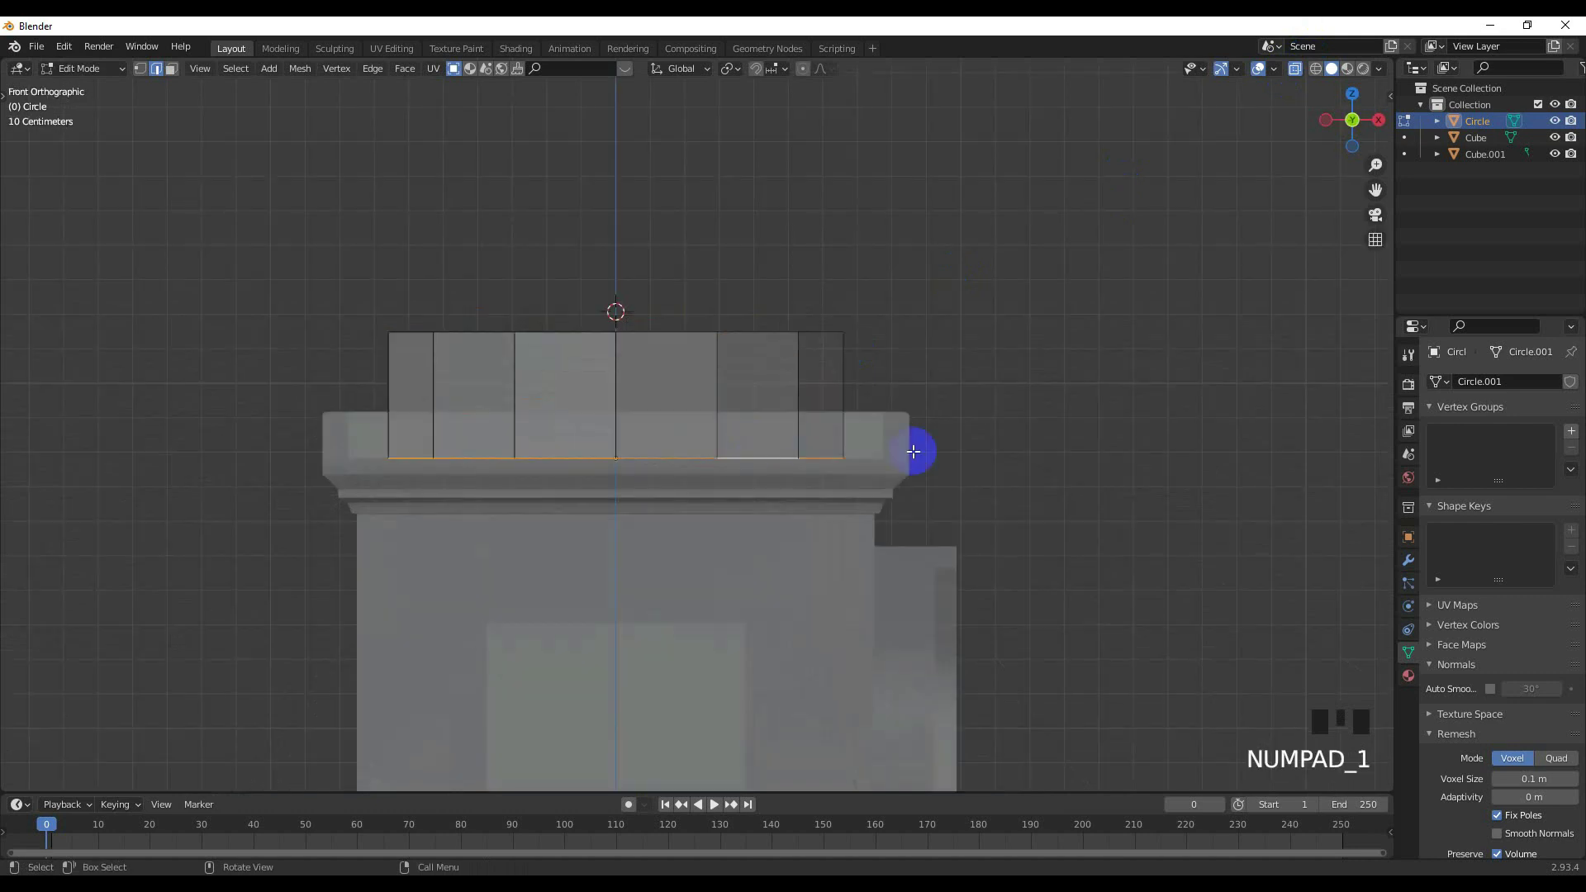
pyautogui.press('s')
pyautogui.hotkey('shift', 'z')
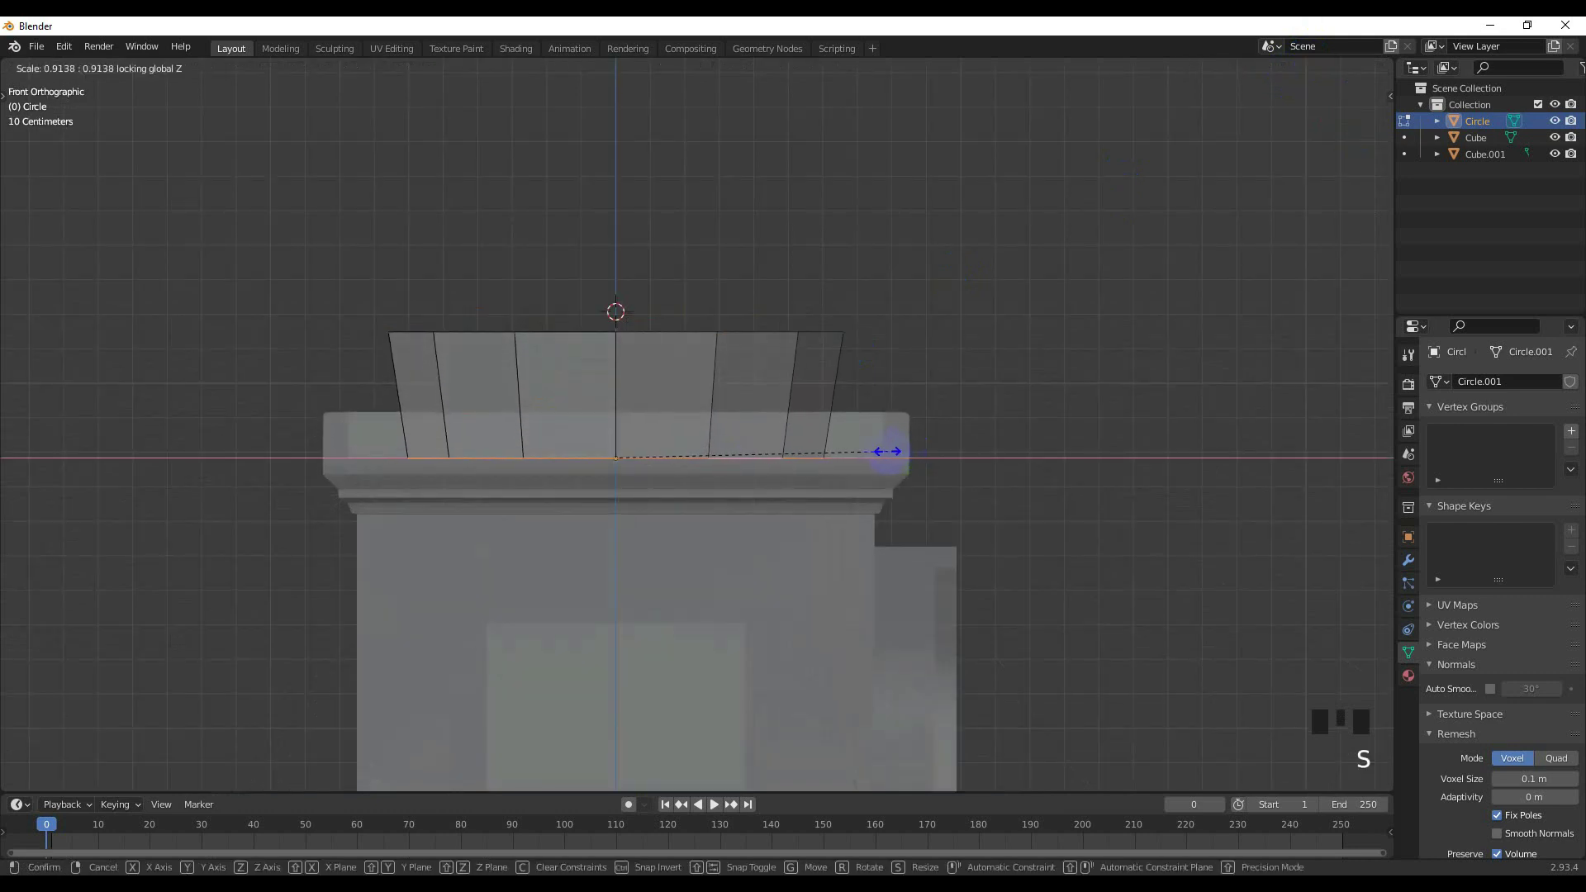
pyautogui.click(869, 449)
# Lower the circle's top edge loop about 0.15 m along Z and widen it by a scale of 1.06.
pyautogui.click(778, 334)
pyautogui.keyDown('alt'); pyautogui.click(777, 334); pyautogui.keyUp('alt')
pyautogui.keyDown('alt'); pyautogui.keyDown('shift'); pyautogui.click(778, 334); pyautogui.keyUp('shift'); pyautogui.keyUp('alt')
pyautogui.keyDown('alt'); pyautogui.keyDown('shift'); pyautogui.click(778, 334); pyautogui.keyUp('shift'); pyautogui.keyUp('alt')
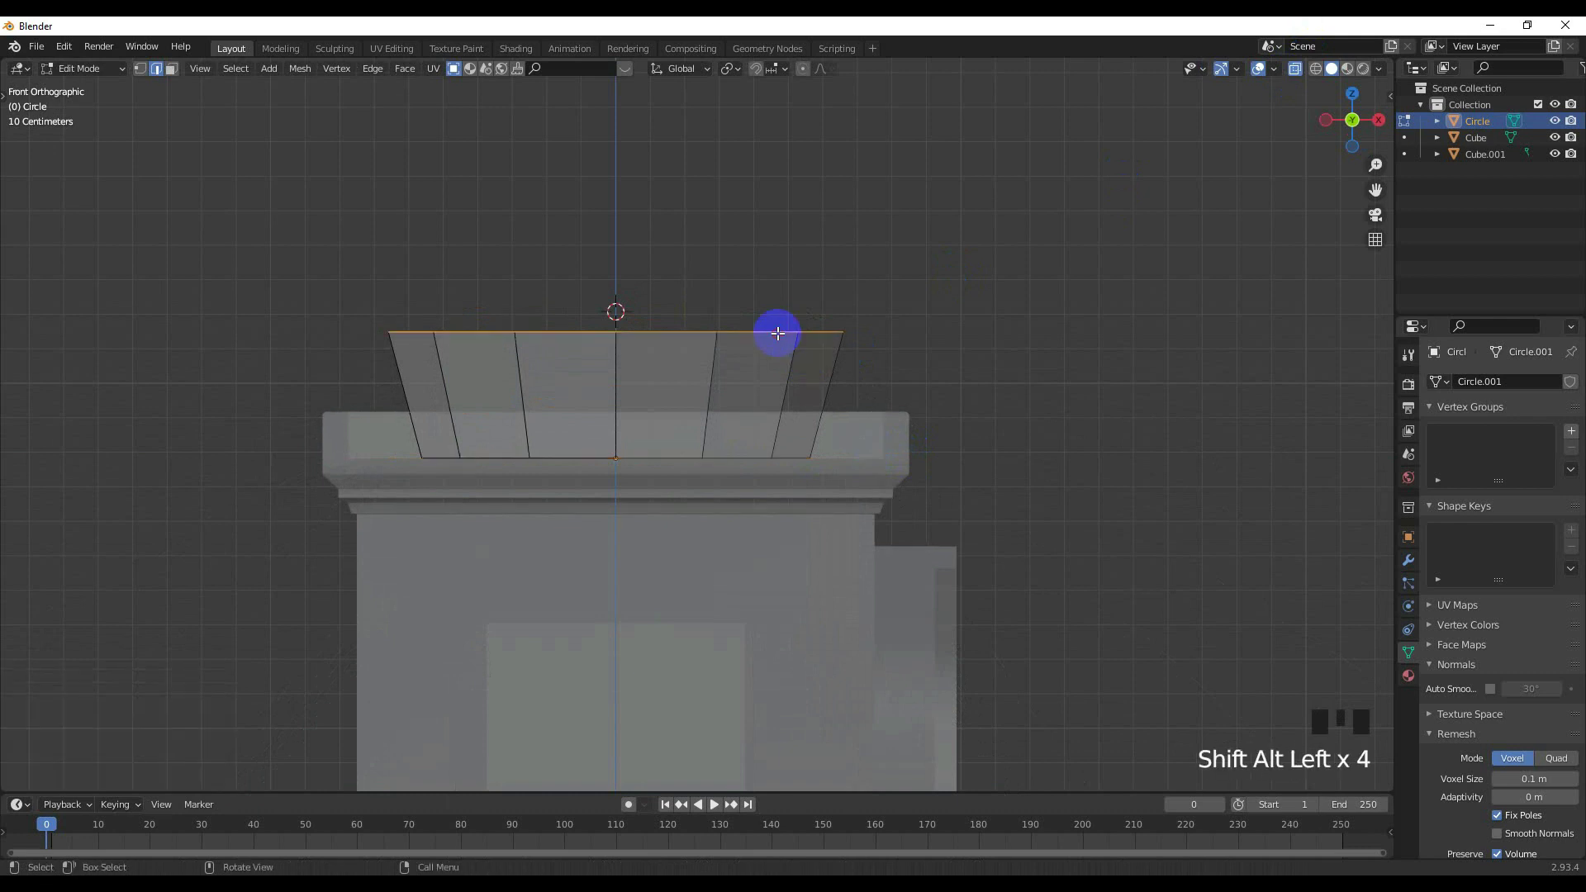
pyautogui.press('g')
pyautogui.press('z')
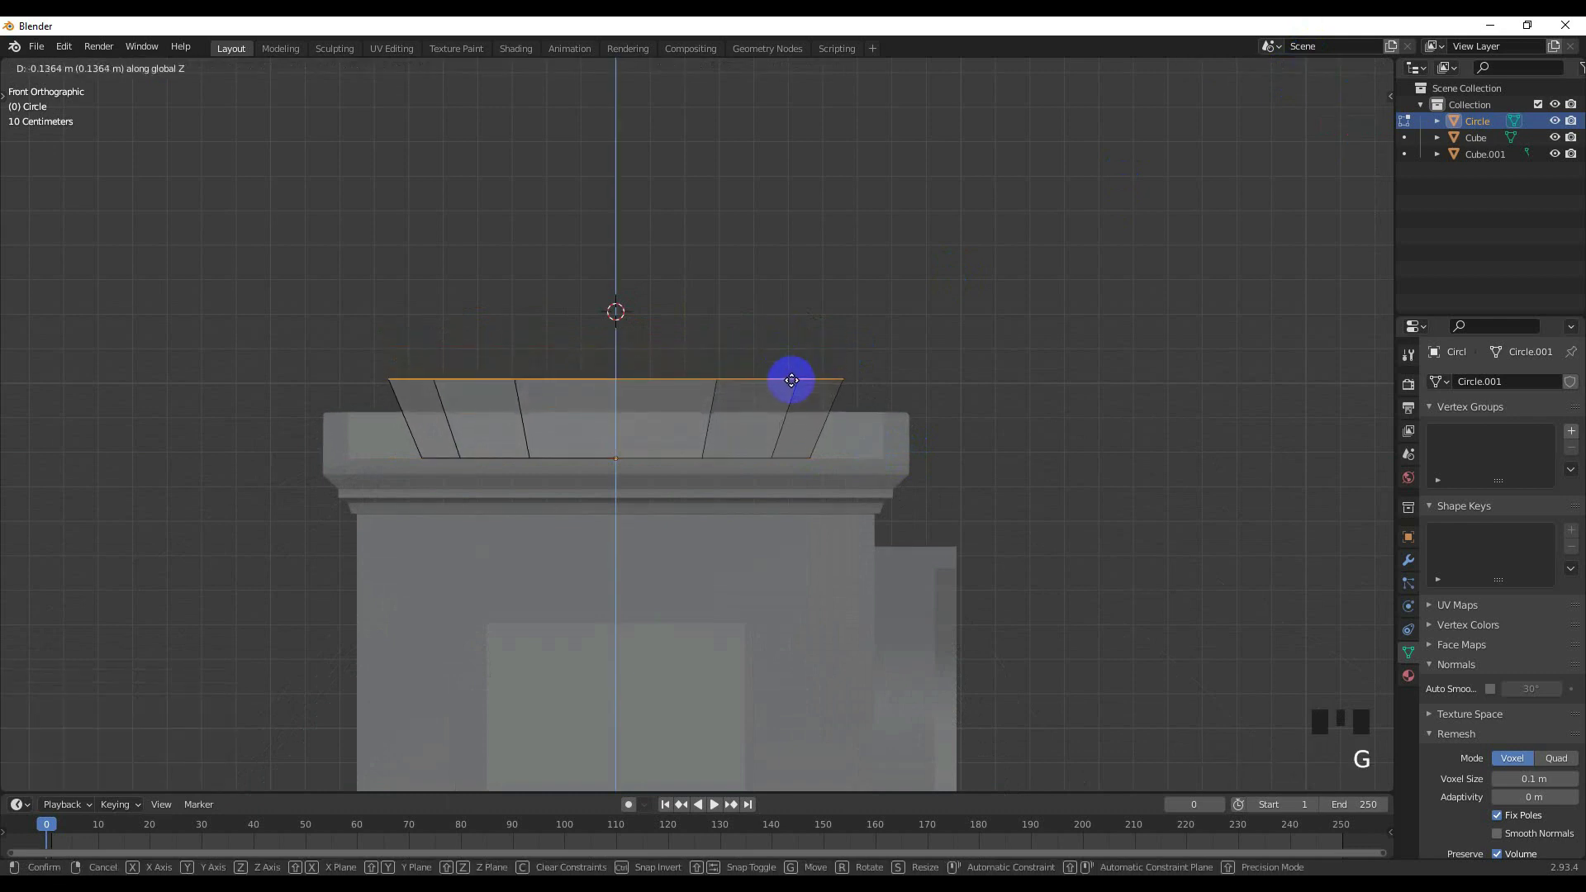
pyautogui.click(796, 384)
pyautogui.press('s')
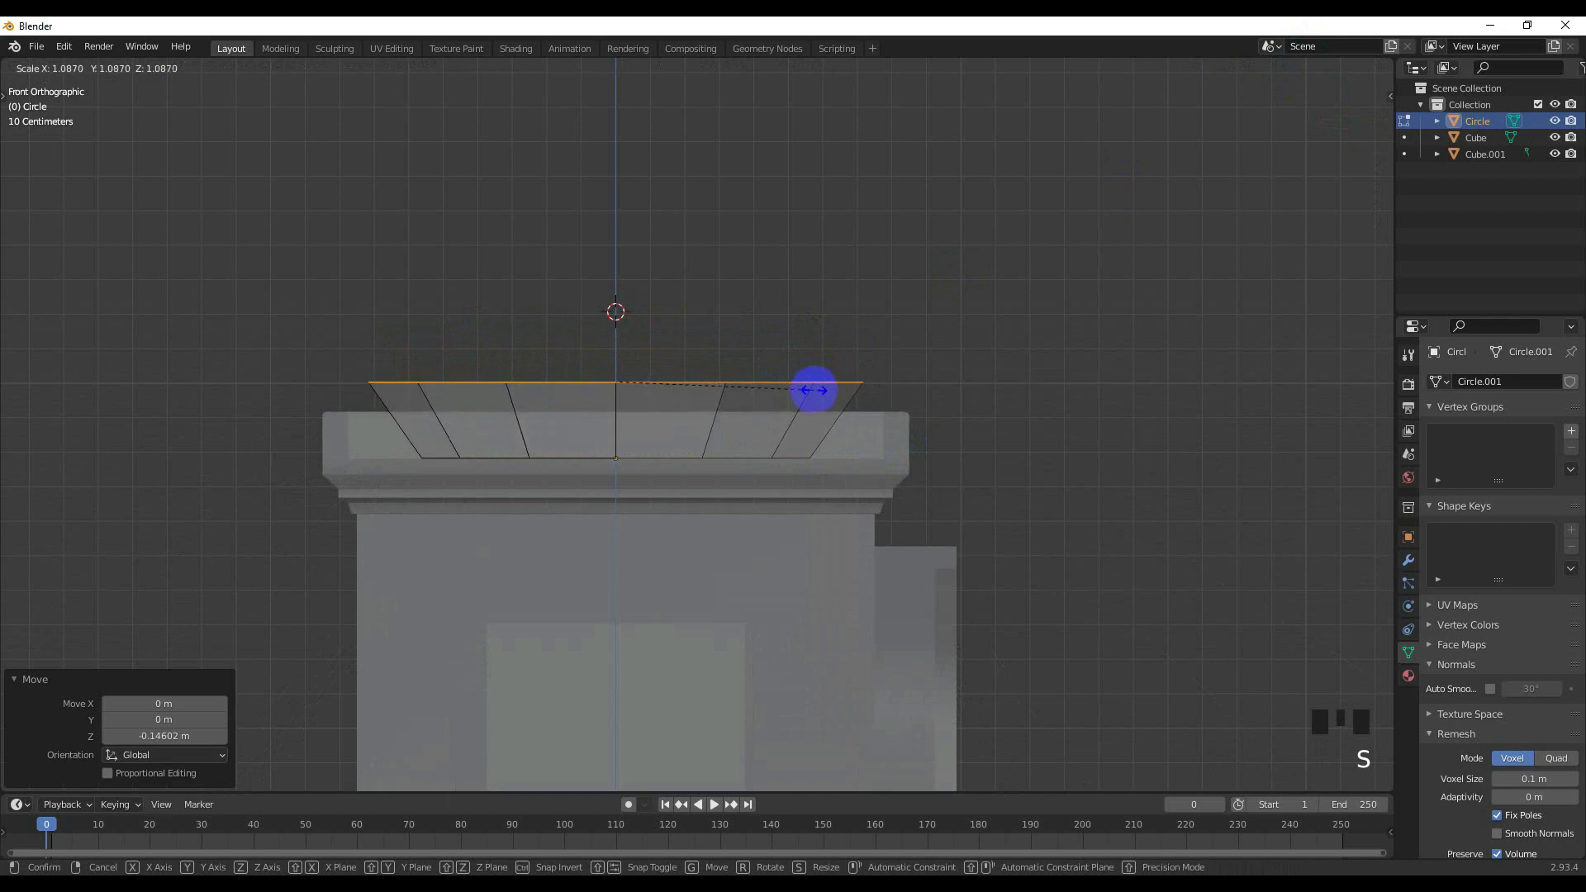
pyautogui.click(809, 390)
# Extrude the top edge loop about 0.17 m upward and scale the new loop to 1.045.
pyautogui.press('e')
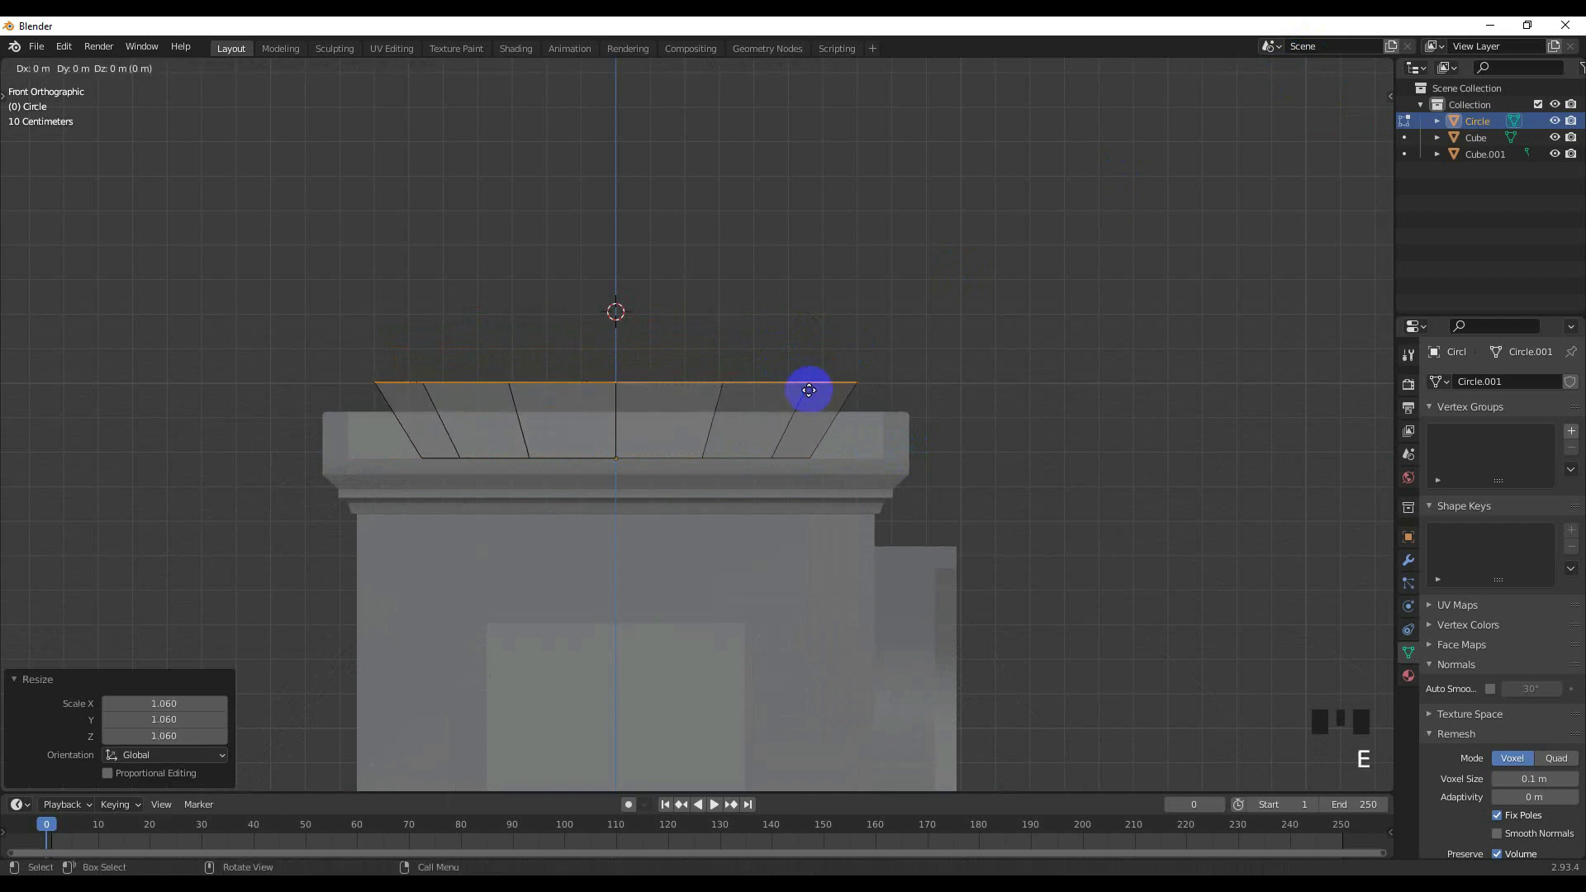
pyautogui.click(825, 354)
pyautogui.press('s')
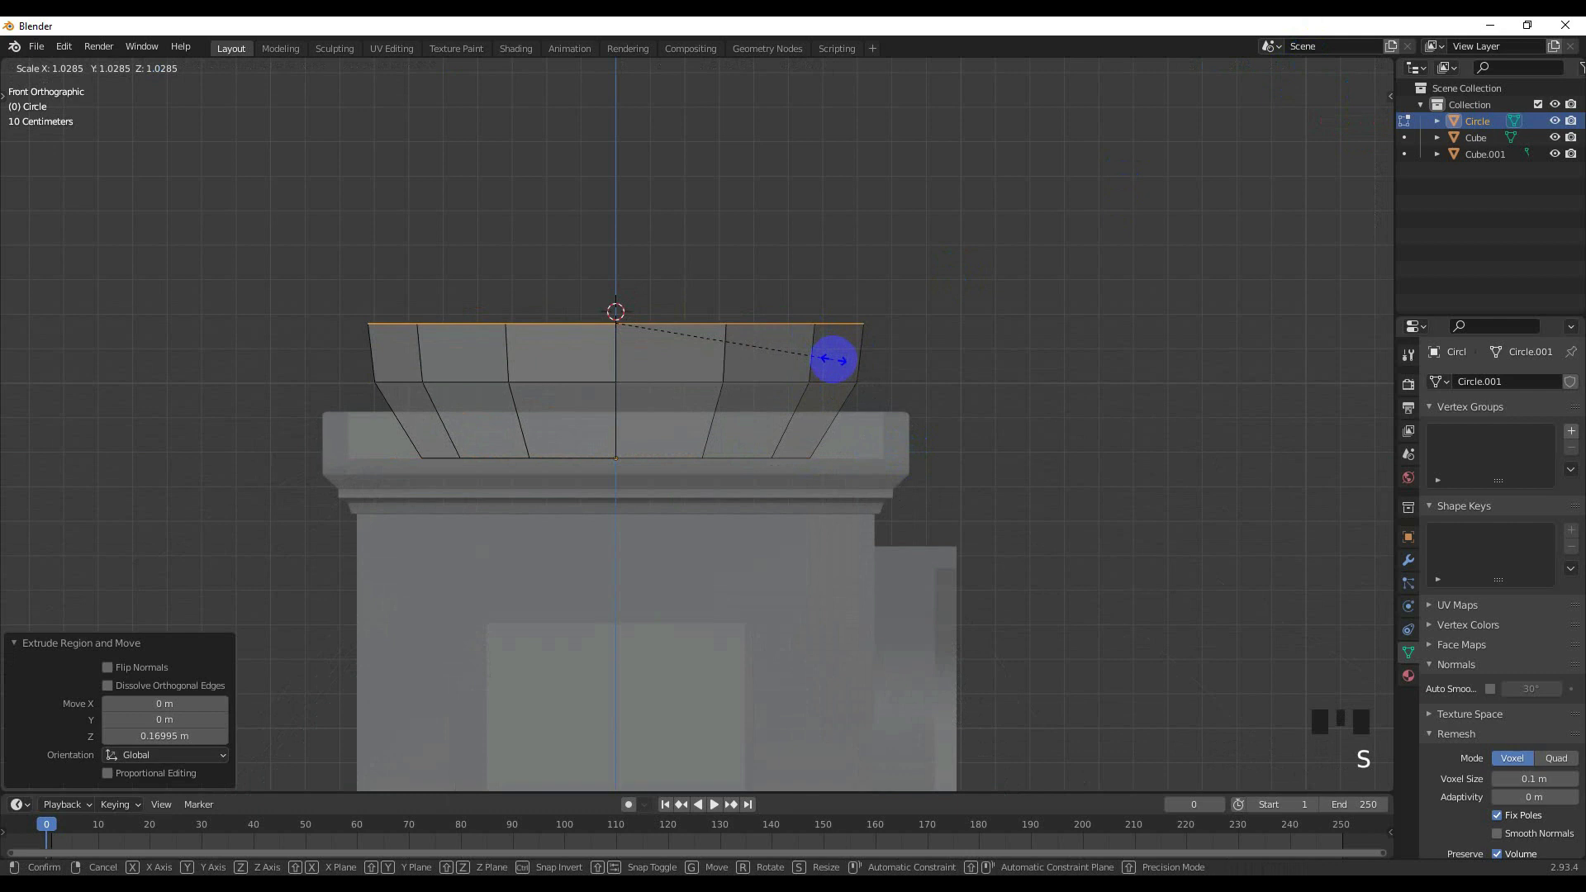
pyautogui.click(836, 361)
# Extrude another dome ring about 0.24 m upward, scaled to 0.953, and lower it about 0.03 m along Z.
pyautogui.scroll(-5, 835, 359)
pyautogui.scroll(2, 835, 359)
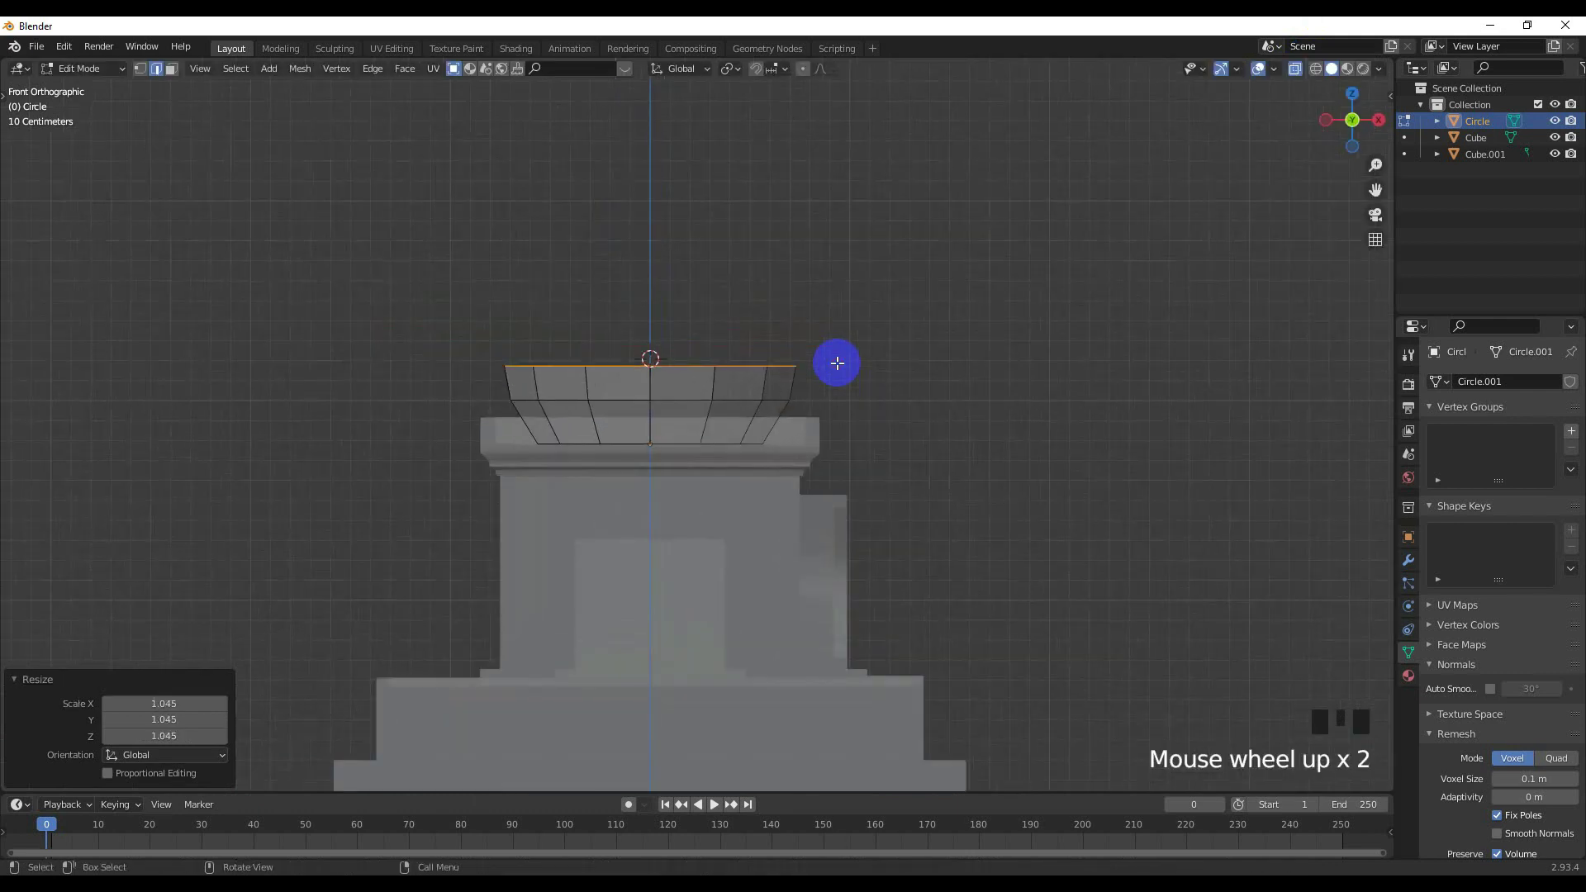
pyautogui.scroll(-1, 837, 363)
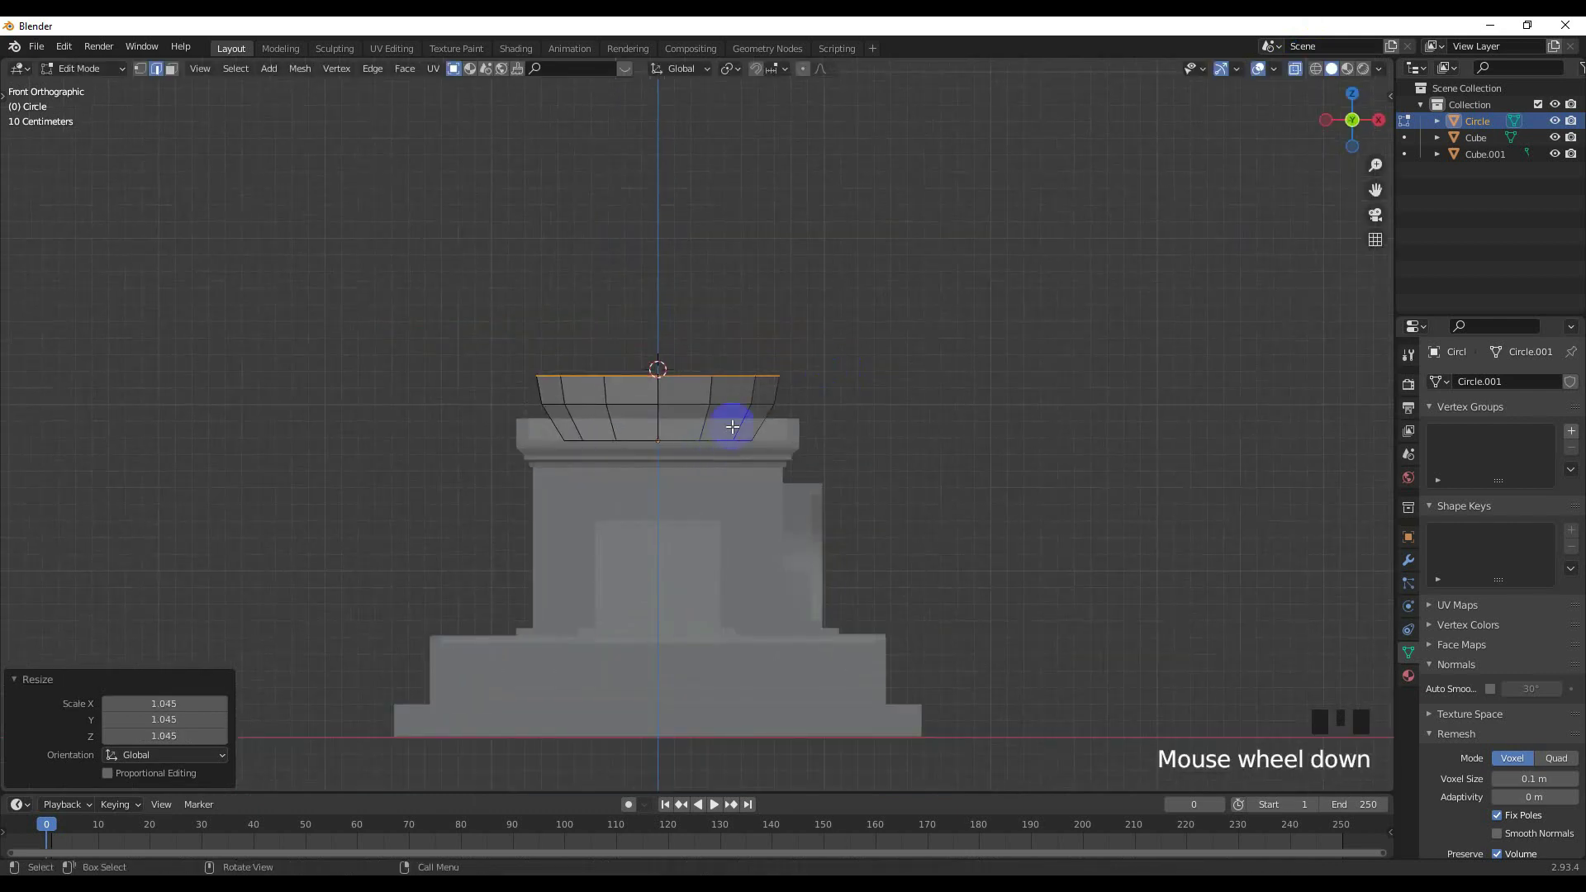
pyautogui.press('e')
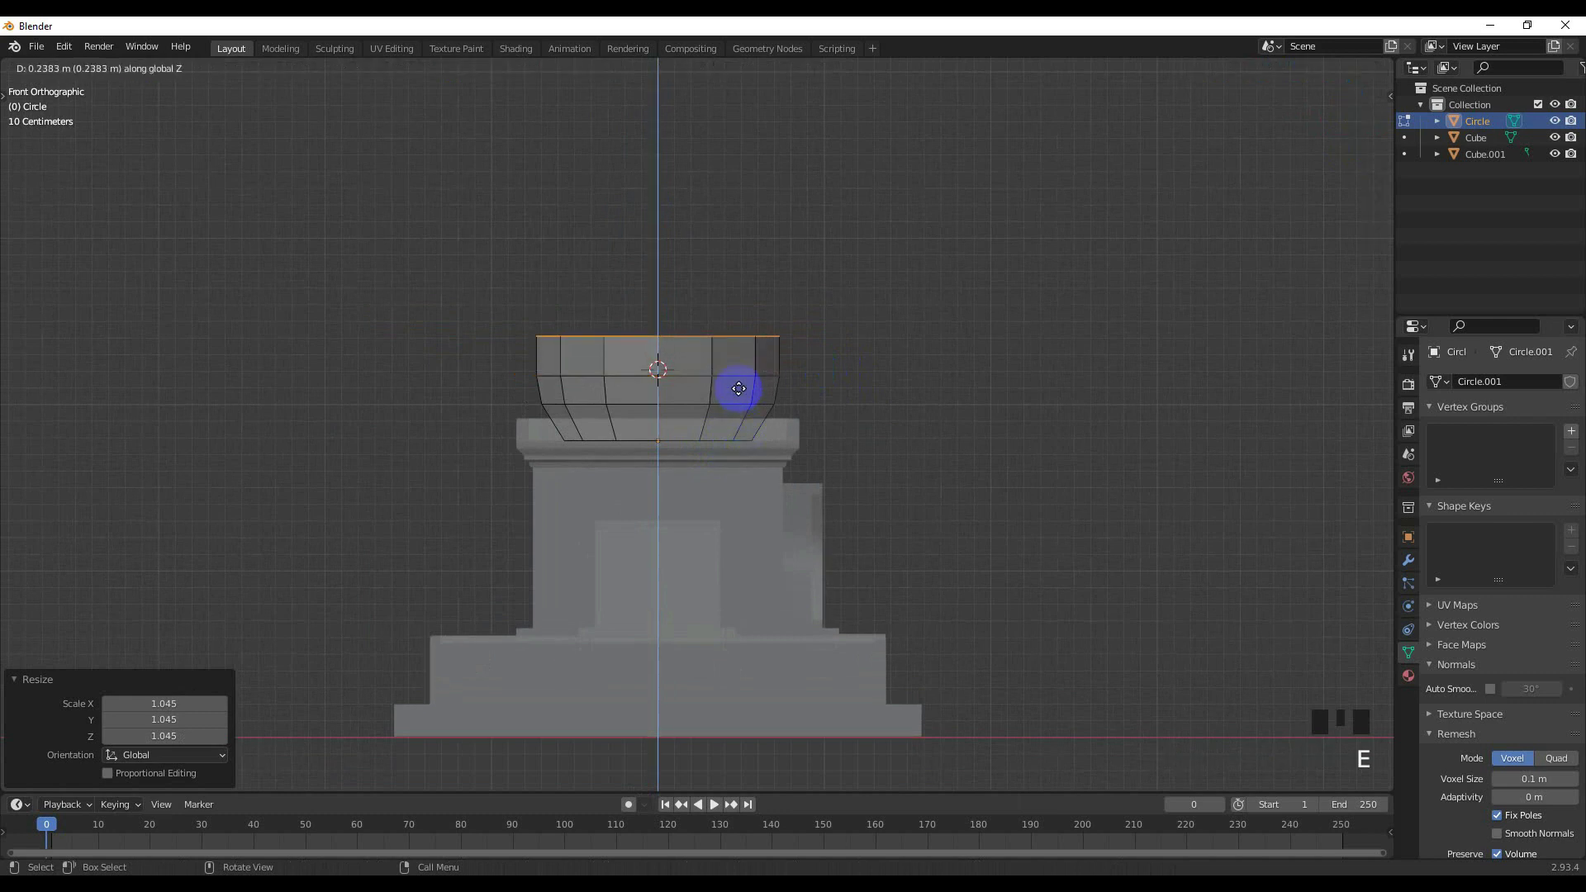
pyautogui.click(738, 388)
pyautogui.press('s')
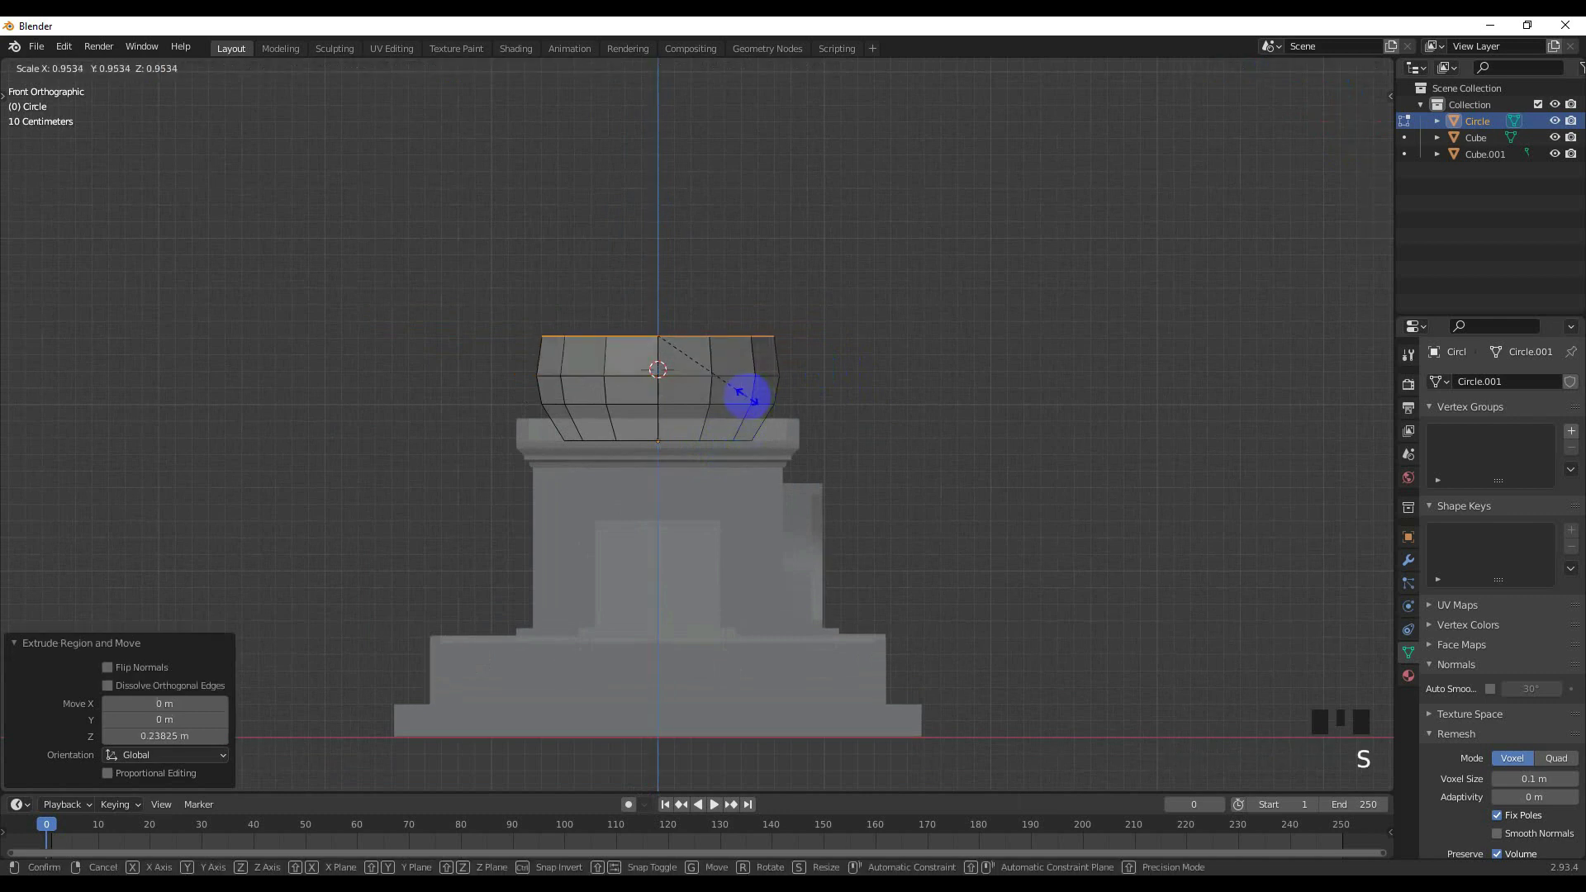
pyautogui.click(748, 398)
pyautogui.press('g')
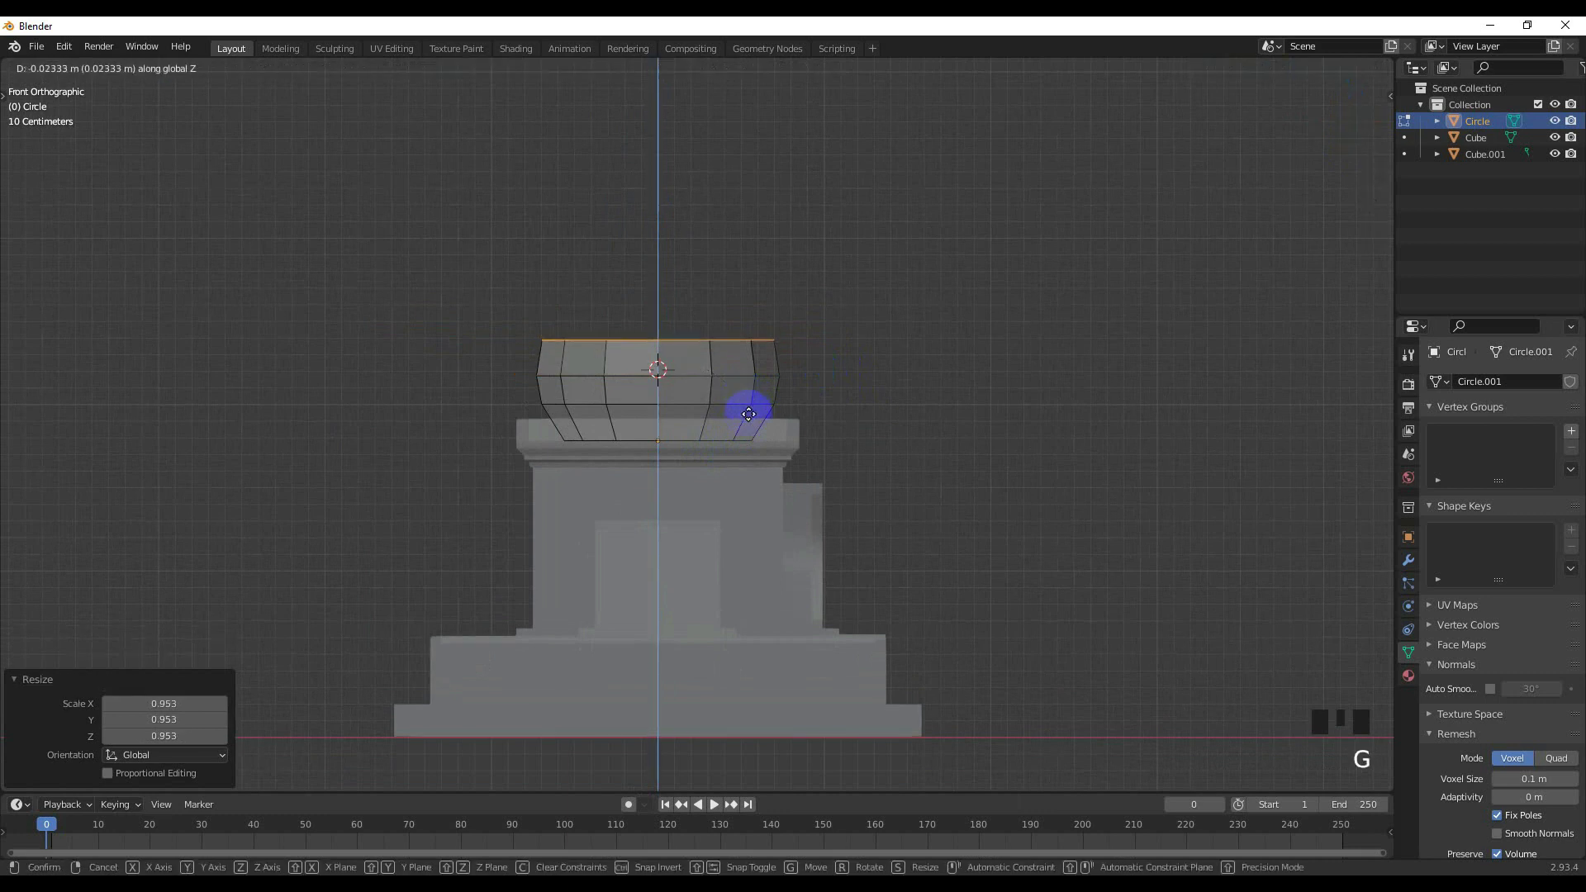
pyautogui.click(749, 424)
# Extrude the dome's top loop about 0.19 m upward and narrow the new loop to a scale of 0.709.
pyautogui.press('e')
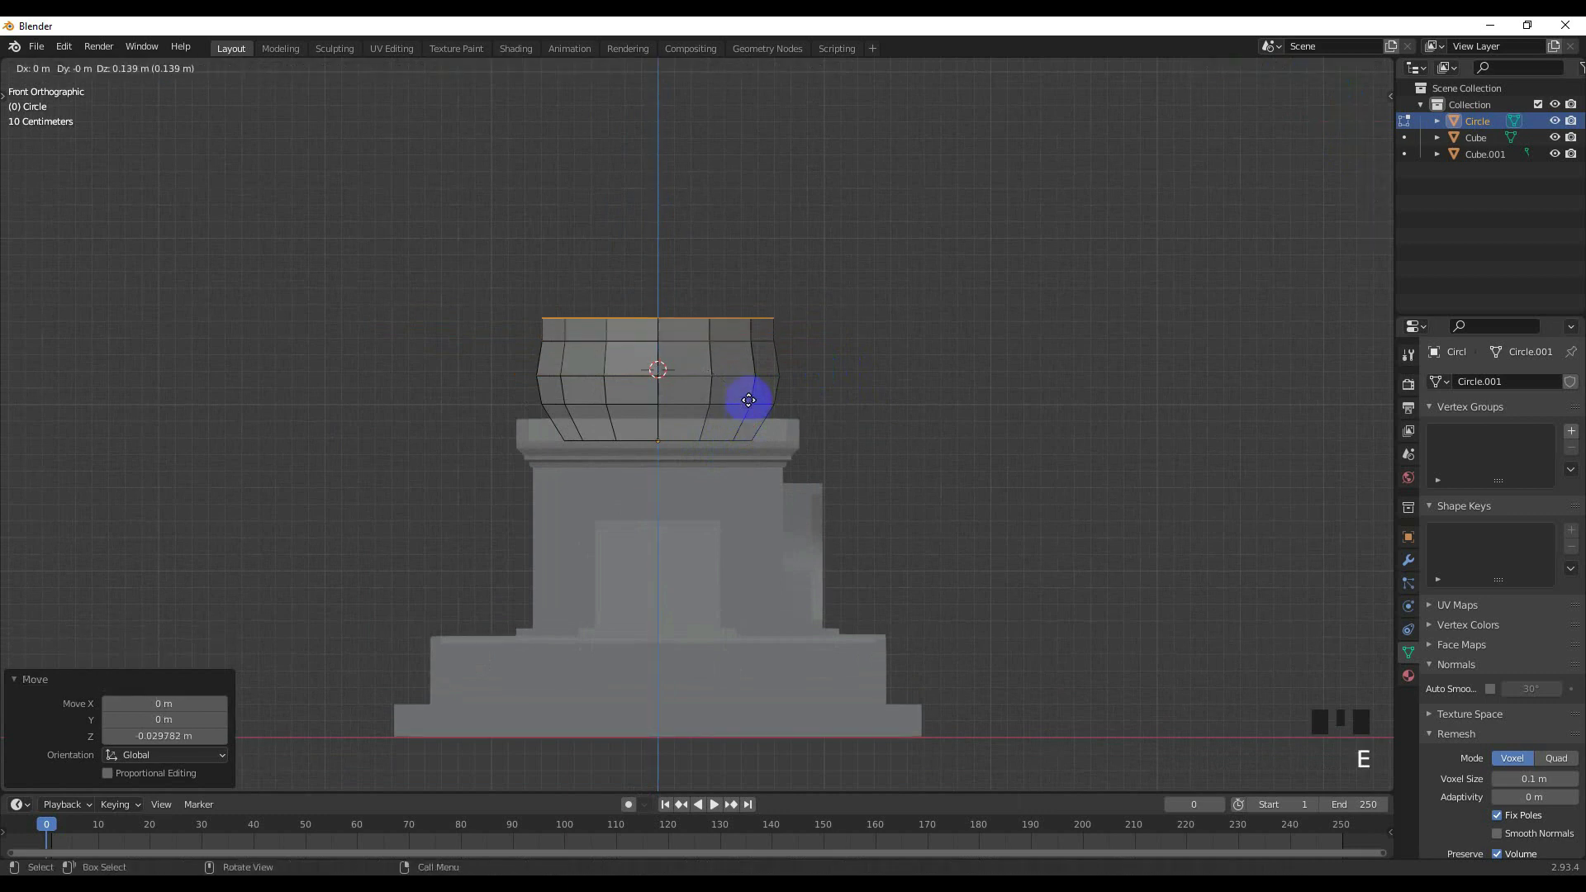
pyautogui.click(749, 391)
pyautogui.press('s')
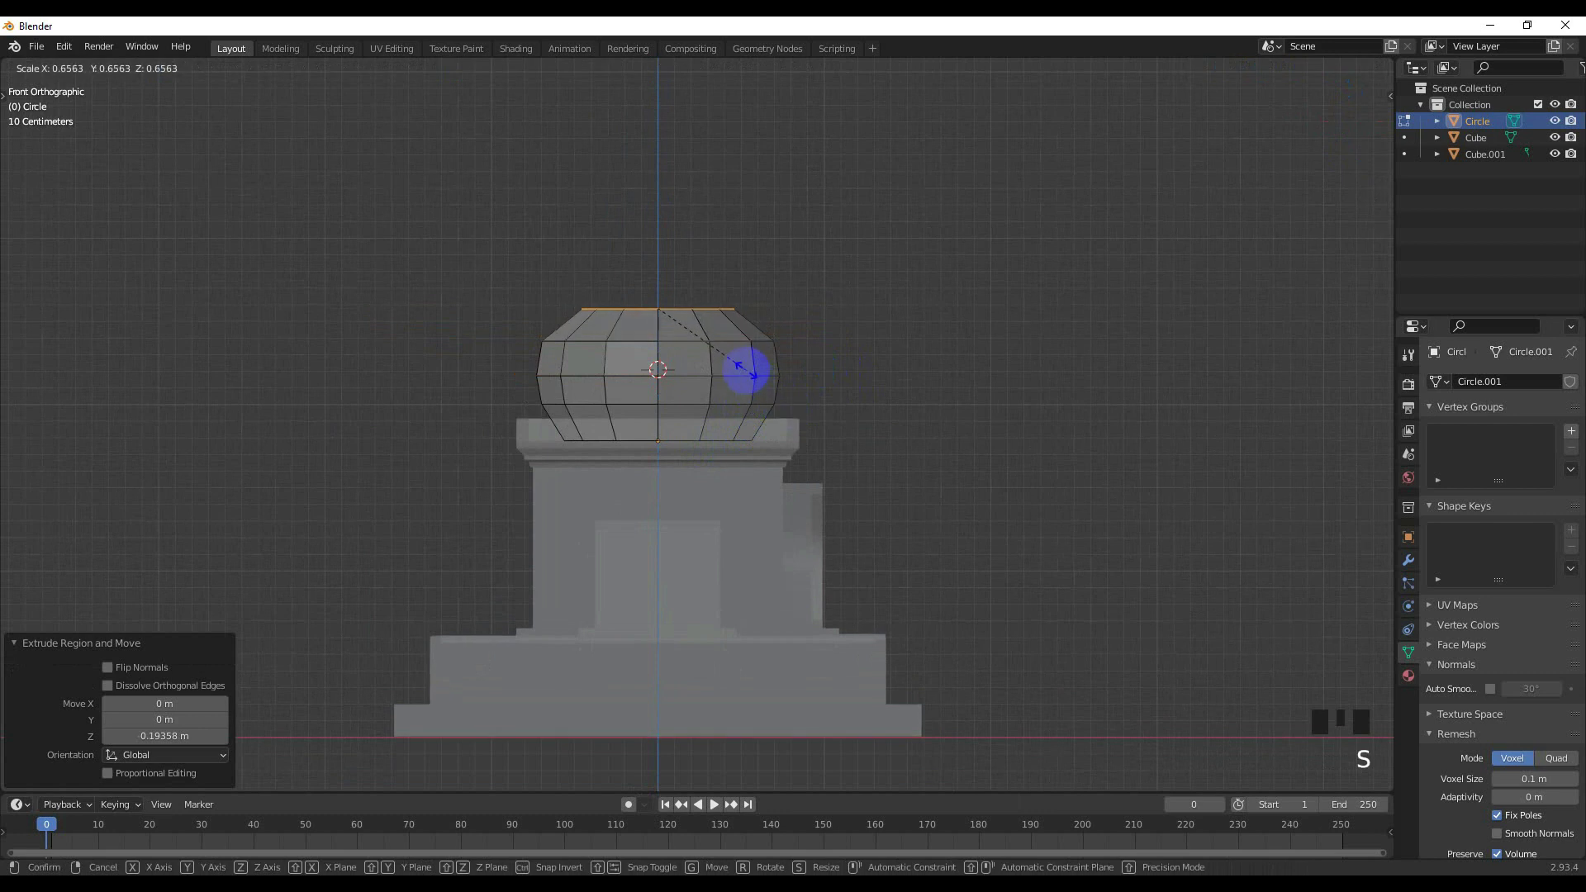
pyautogui.click(749, 381)
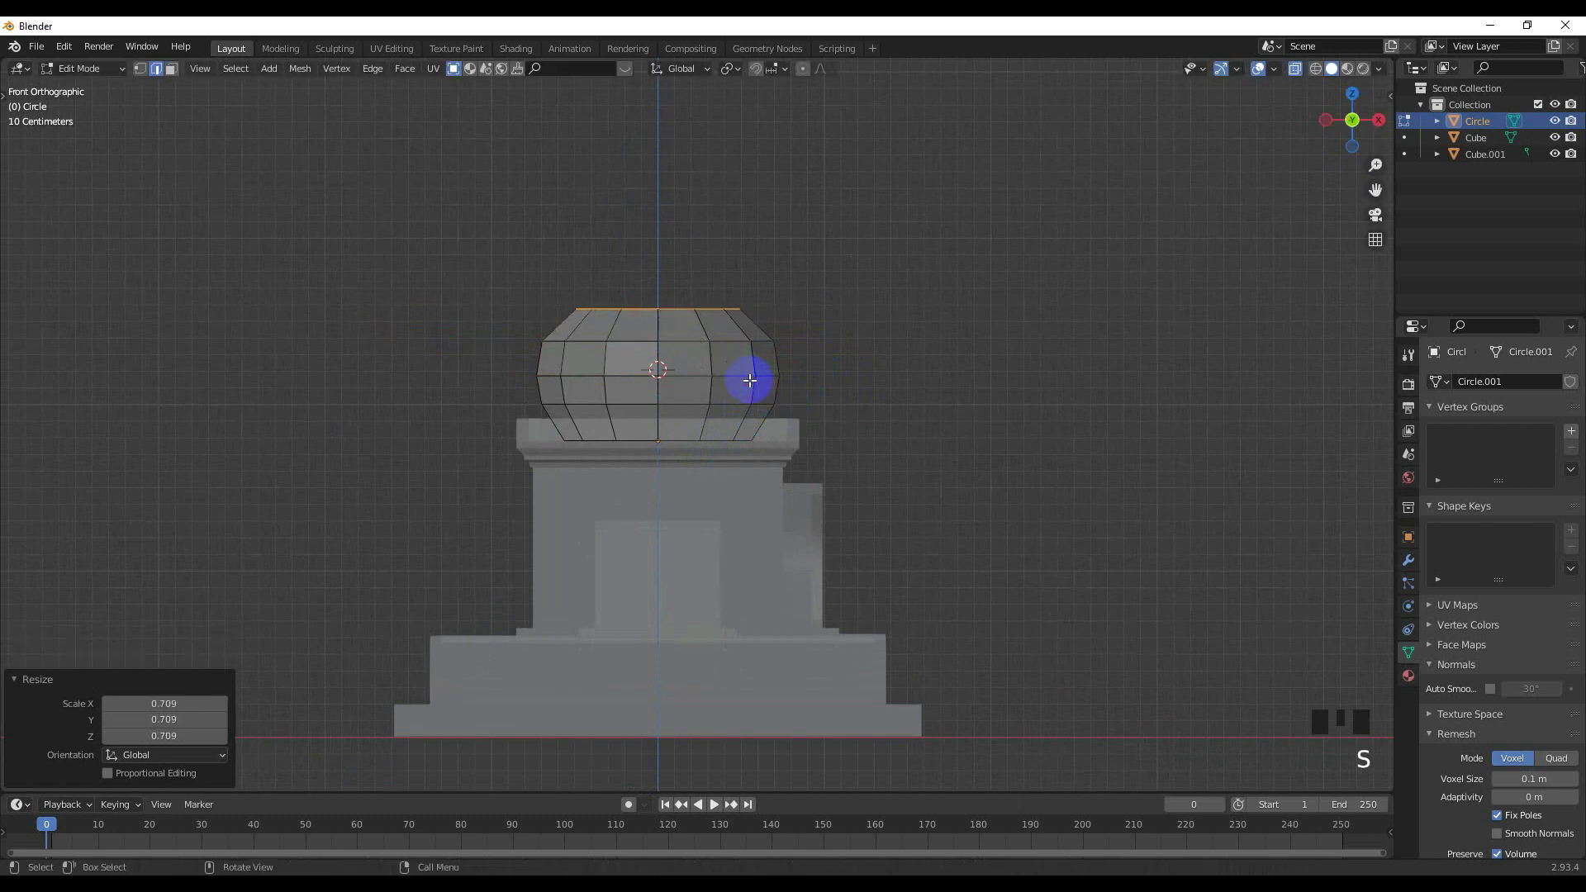
# Extrude the dome's top loop about 0.16 m upward and narrow the new loop to a scale of 0.313.
pyautogui.press('e')
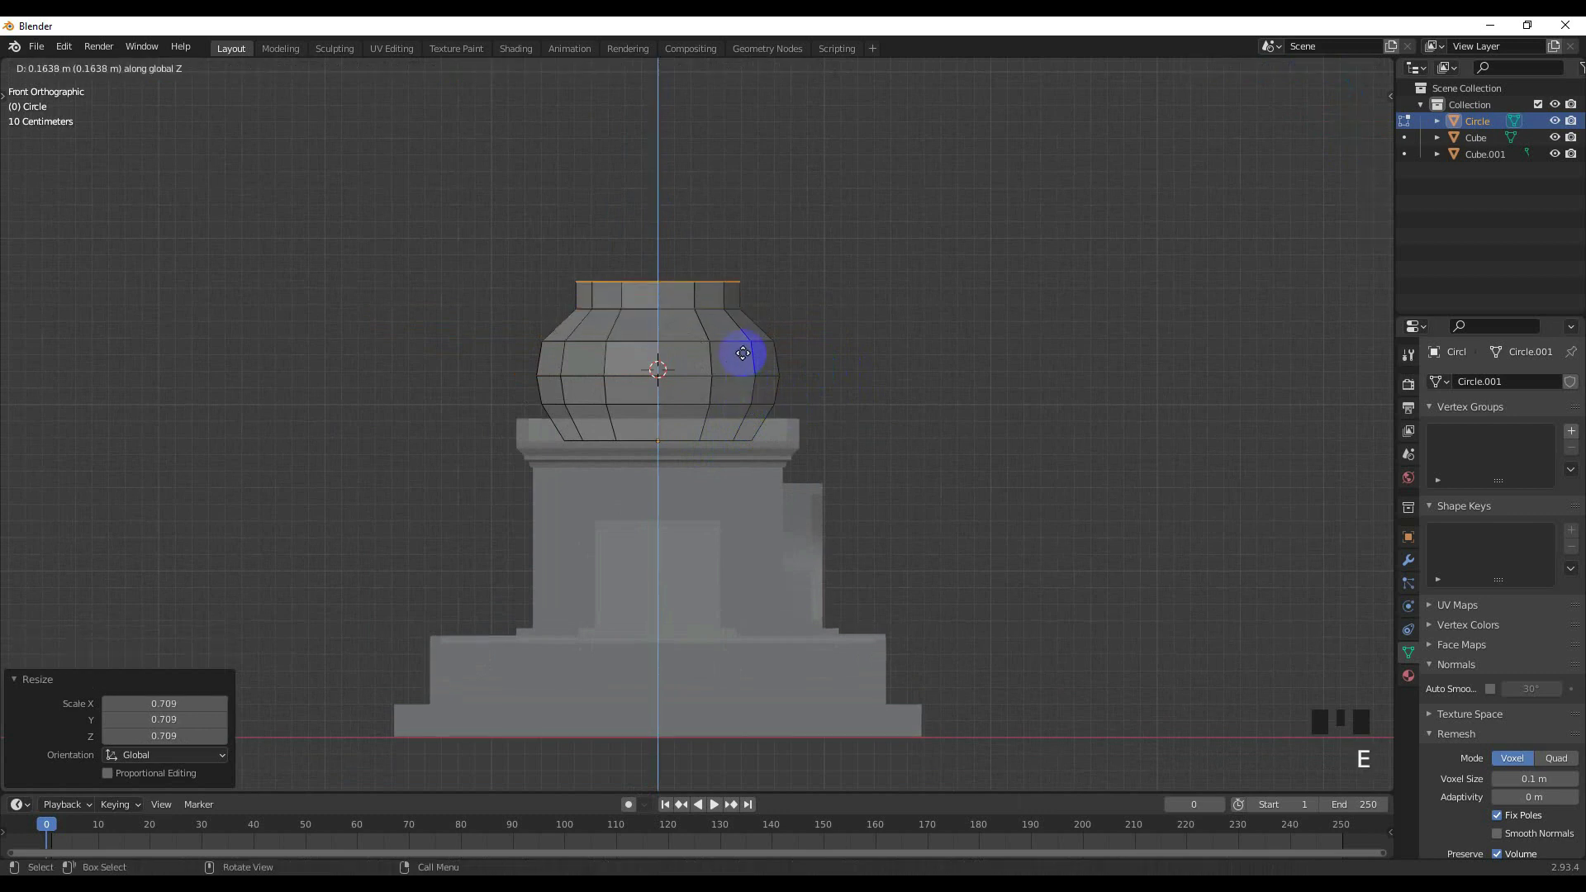
pyautogui.click(748, 376)
pyautogui.press('s')
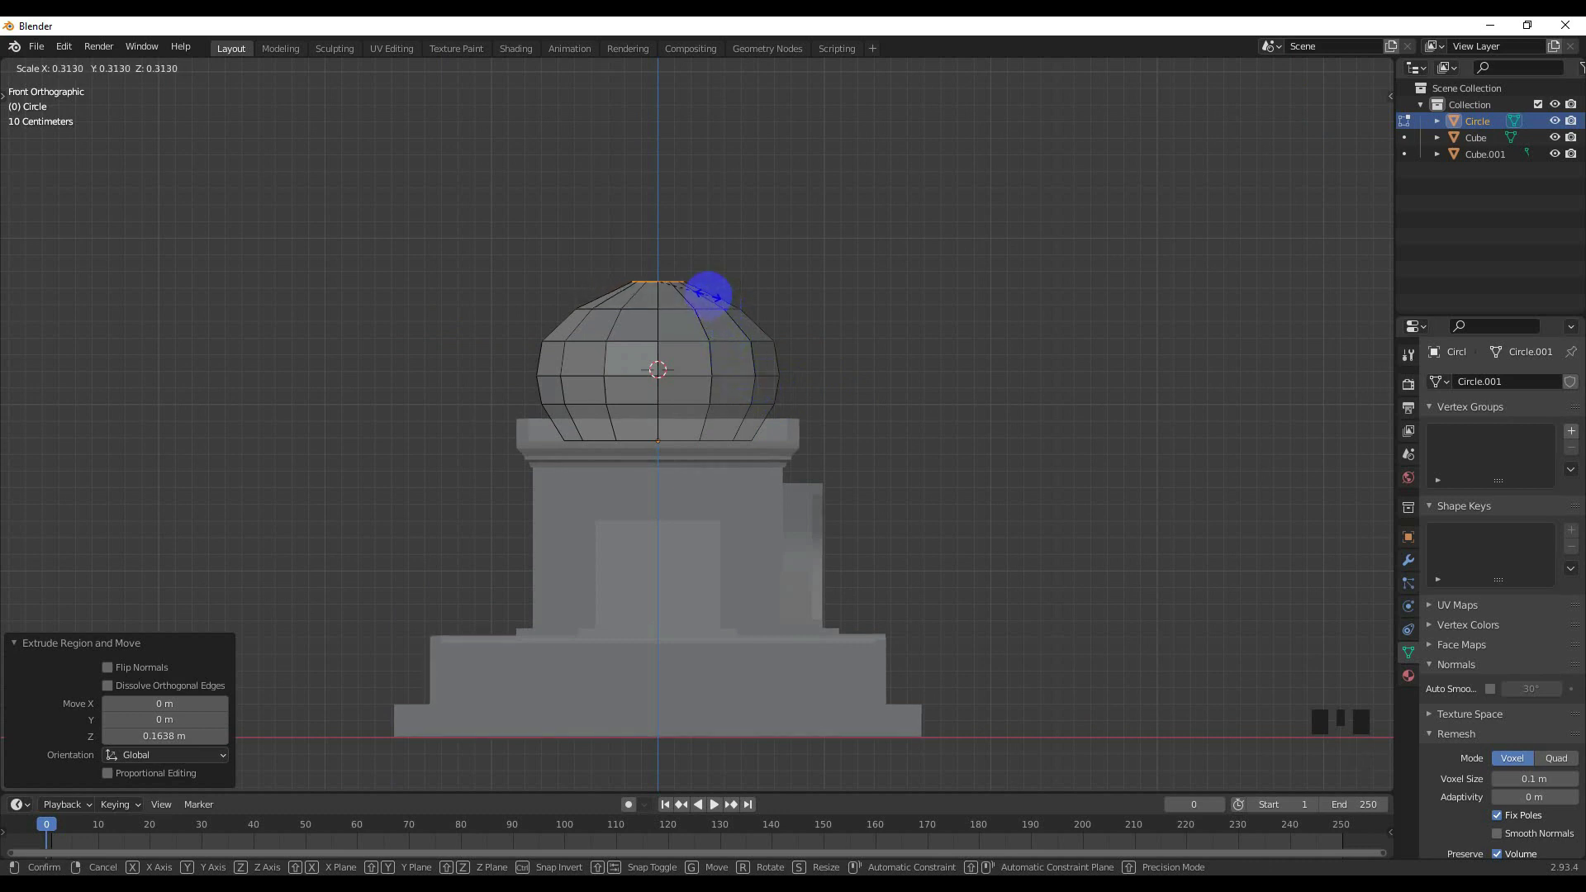
pyautogui.click(708, 295)
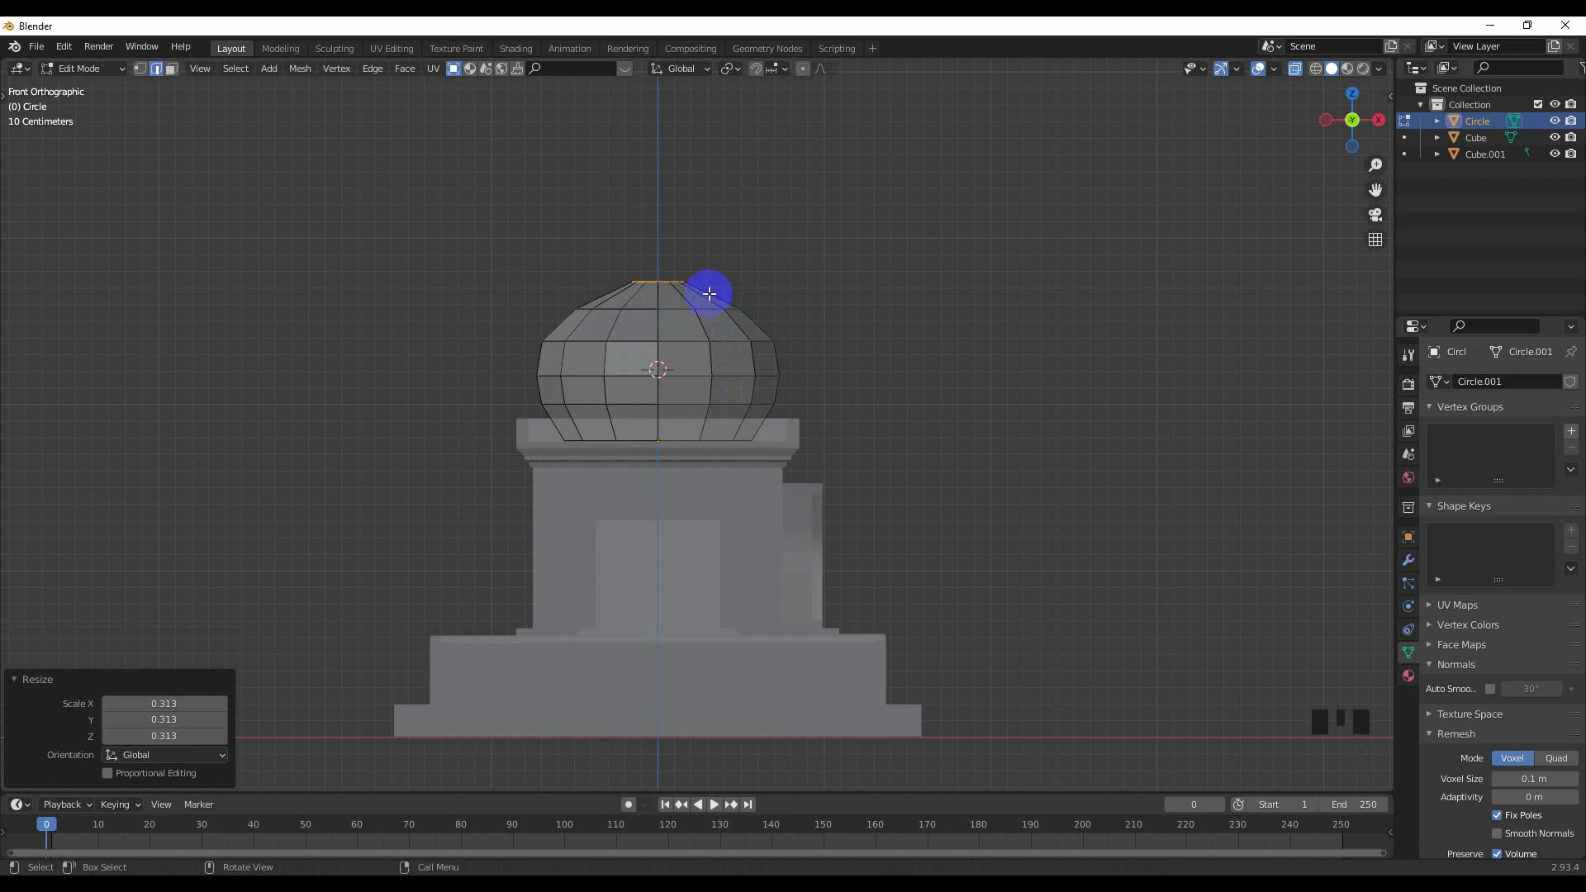
# Extrude the small top opening about 0.19 m upward and shrink it to a scale of 0.178 as a pointed tip.
pyautogui.press('e')
pyautogui.click(711, 258)
pyautogui.press('s')
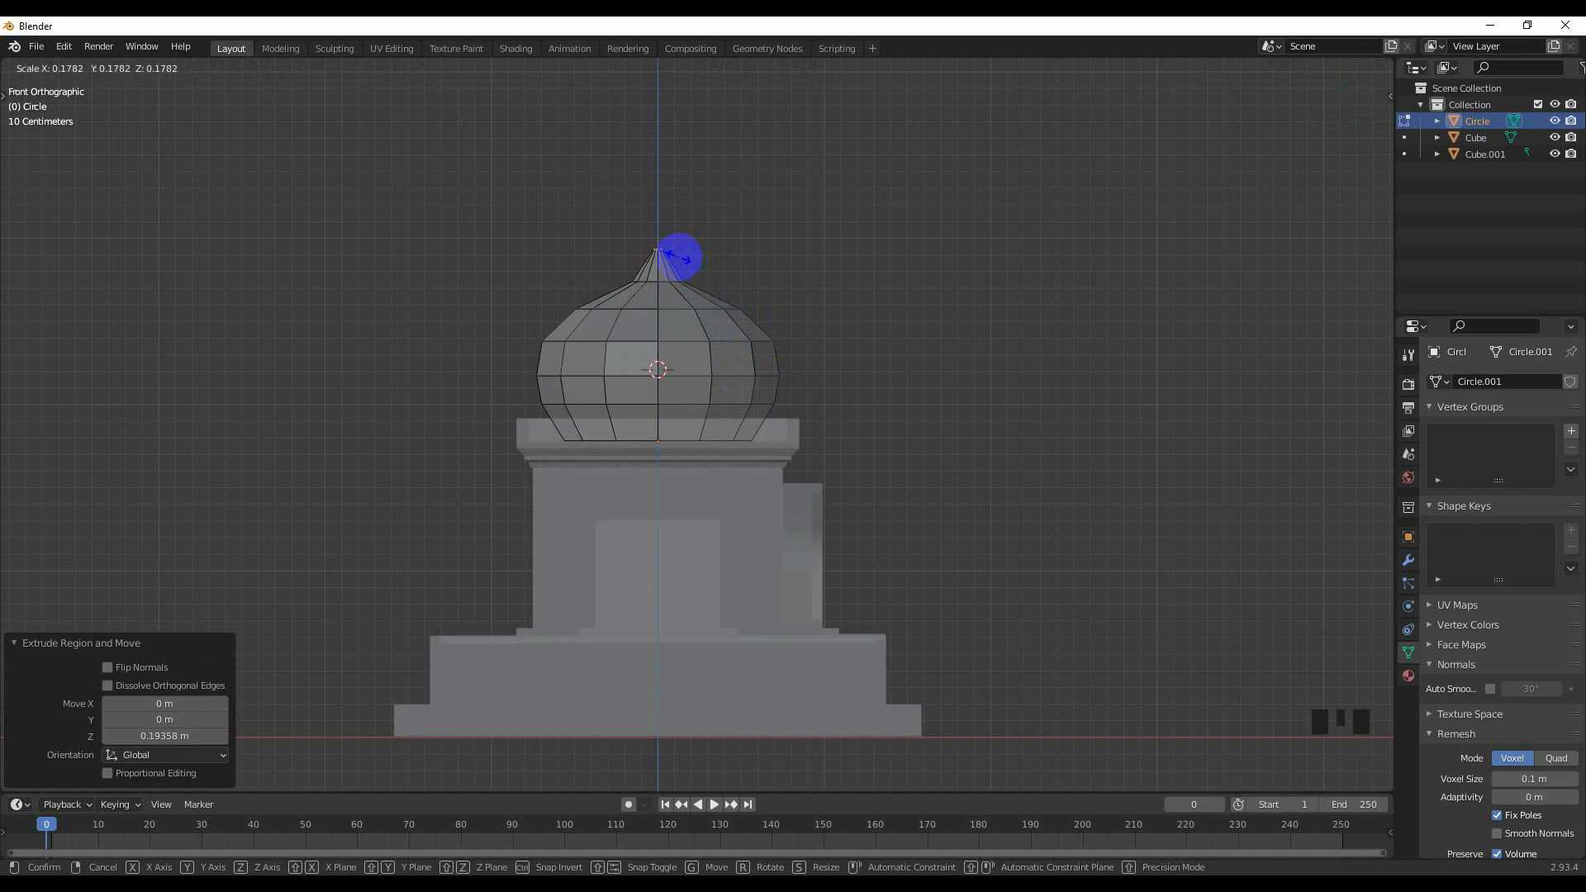
pyautogui.click(680, 257)
# Extrude the dome tip's top loop about 0.03 m straight up to form a short neck.
pyautogui.scroll(2, 676, 255)
pyautogui.keyDown('shift'); pyautogui.moveTo(676, 256); pyautogui.dragTo(670, 428, button='middle'); pyautogui.keyUp('shift')
pyautogui.scroll(3, 698, 458)
pyautogui.scroll(4, 637, 532)
pyautogui.scroll(4, 698, 461)
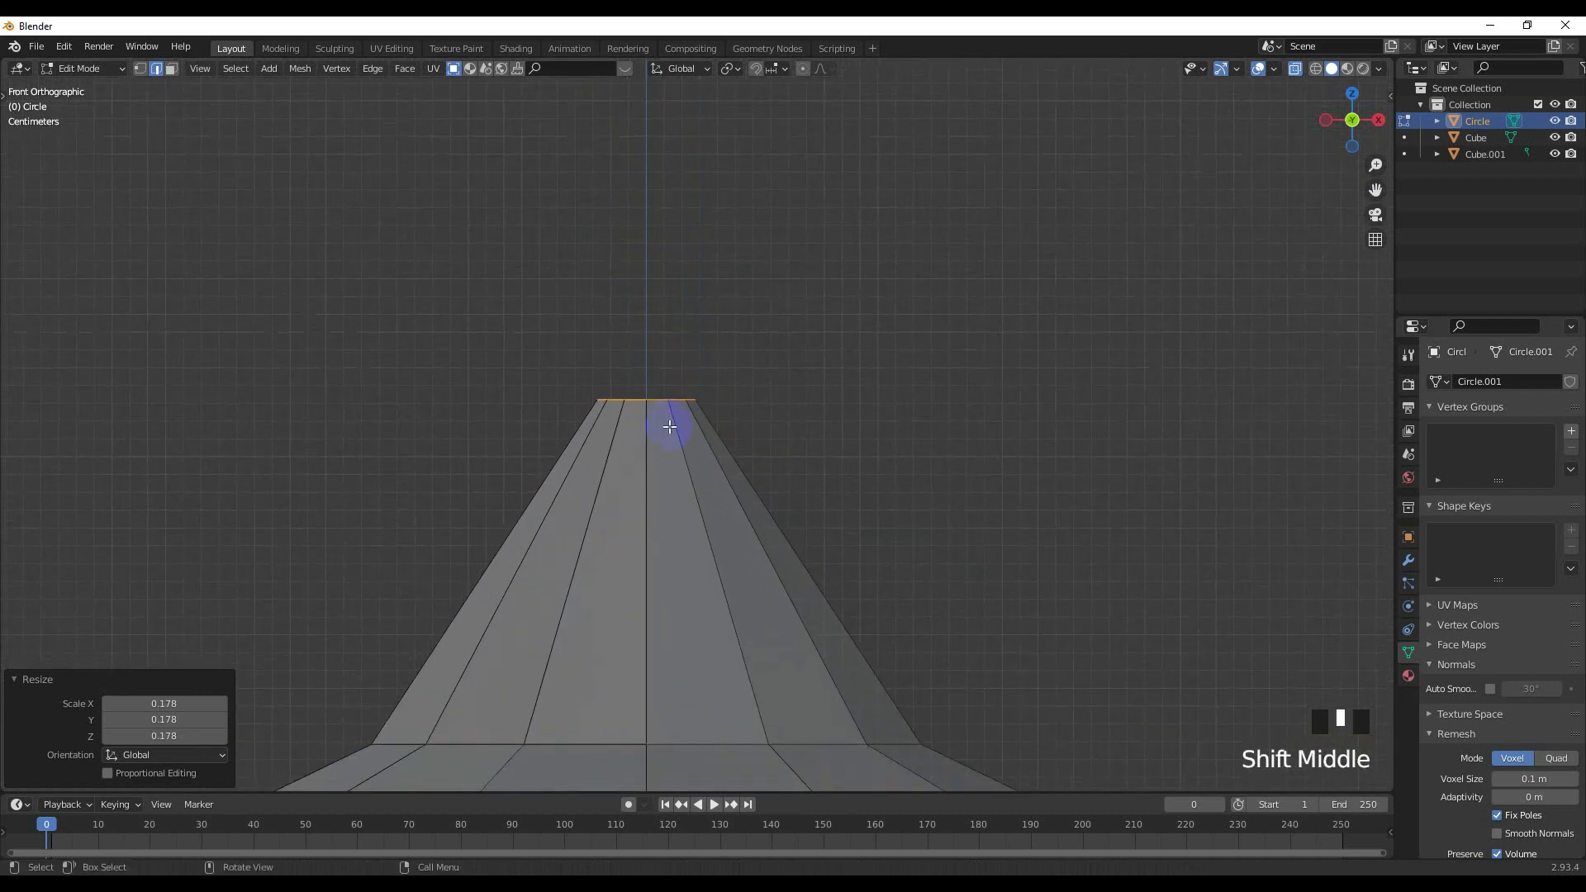
pyautogui.press('e')
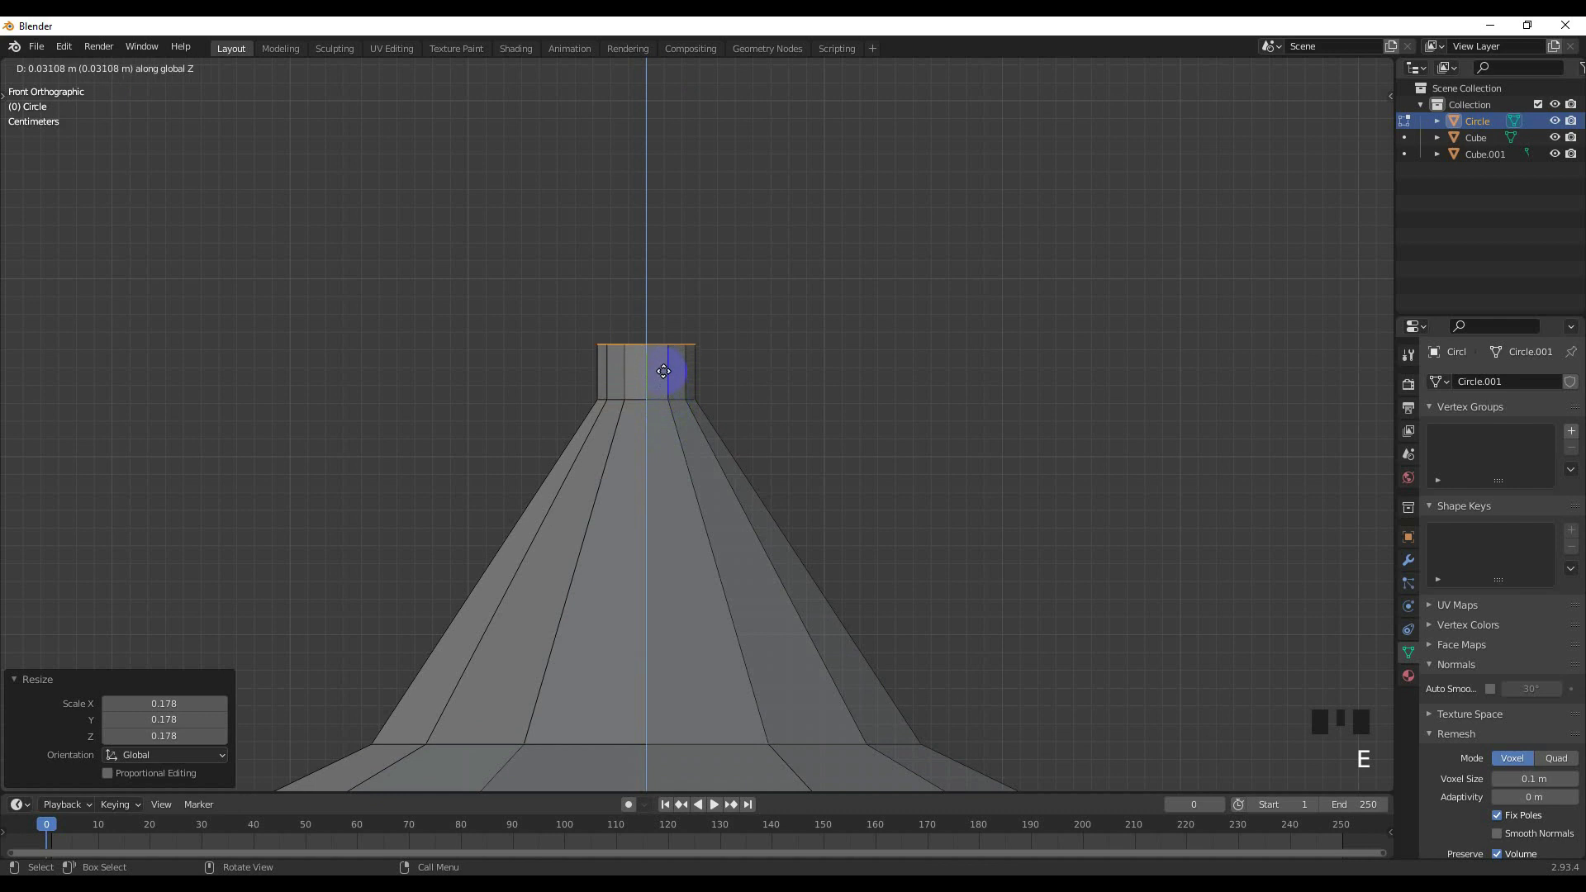
pyautogui.click(664, 372)
# Add two evenly spaced horizontal loop cuts to the short neck on the dome's tip.
pyautogui.hotkey('ctrl', 'r')
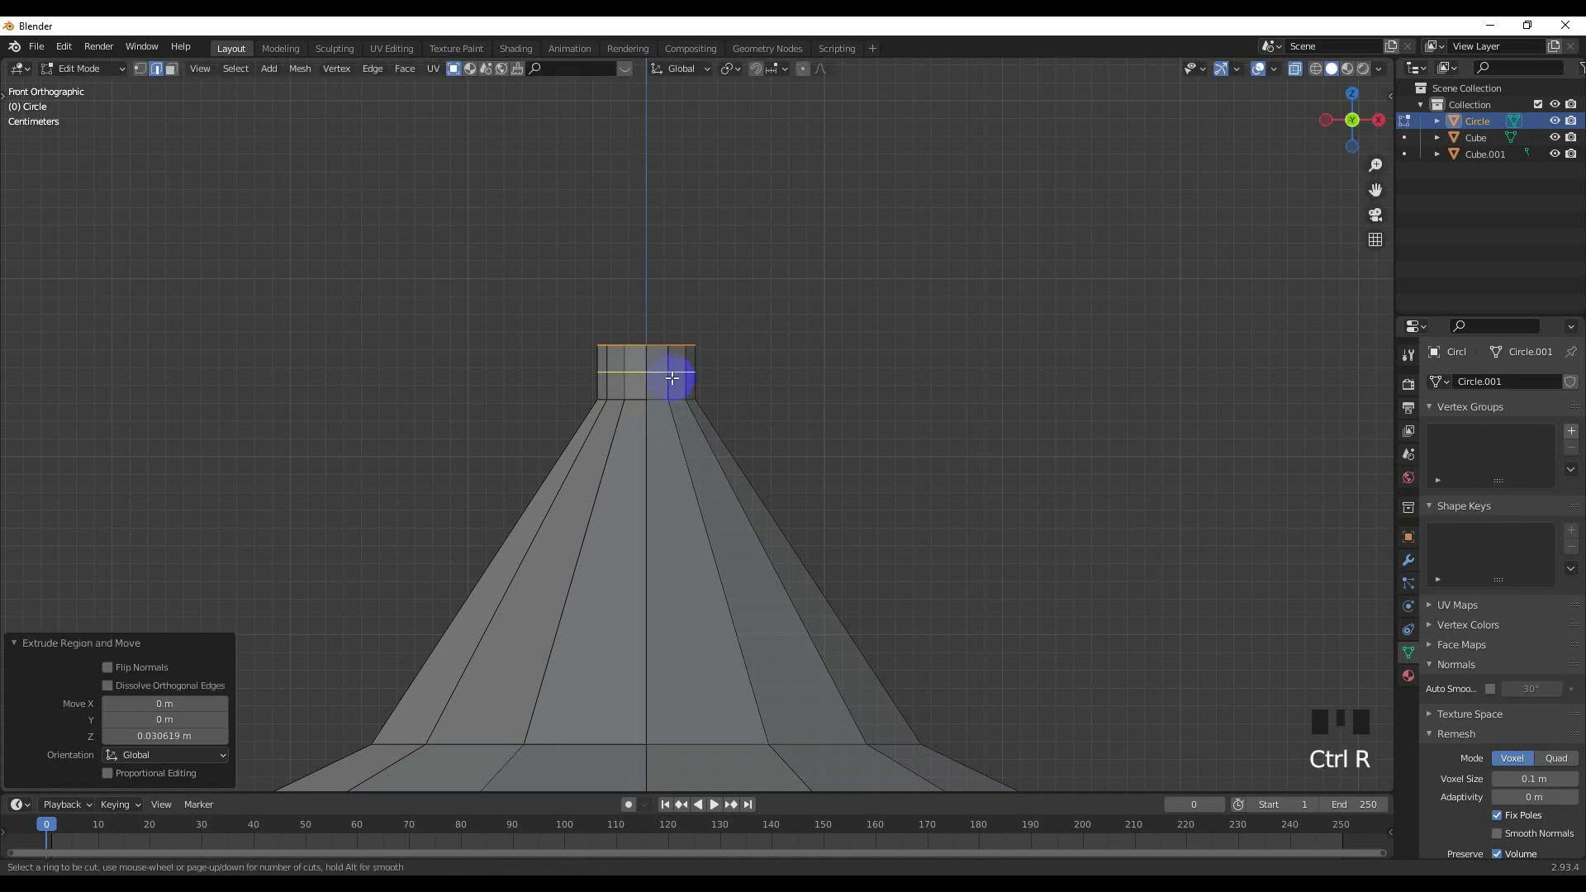
pyautogui.scroll(1, 672, 378)
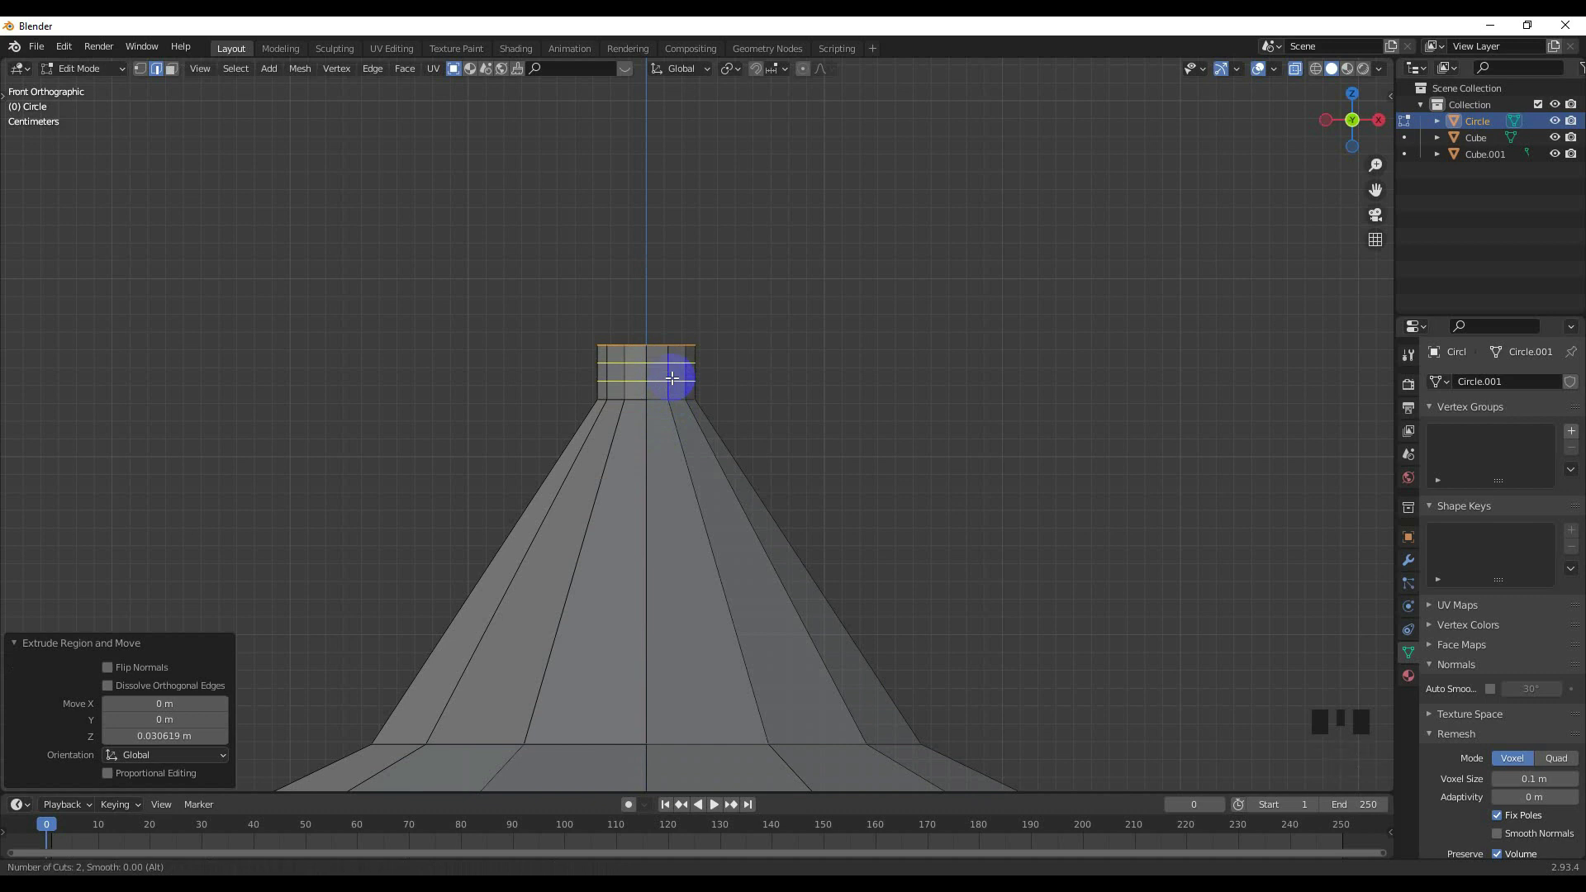
pyautogui.click(672, 378)
pyautogui.rightClick(672, 378)
# Move the neck's top edge loop and its upper loop cut slightly down together.
pyautogui.click(663, 384)
pyautogui.click(660, 383)
pyautogui.keyDown('alt'); pyautogui.keyDown('shift'); pyautogui.click(666, 362); pyautogui.keyUp('shift'); pyautogui.keyUp('alt')
pyautogui.keyDown('alt'); pyautogui.keyDown('shift'); pyautogui.click(666, 362); pyautogui.keyUp('shift'); pyautogui.keyUp('alt')
pyautogui.click(665, 362)
pyautogui.keyDown('alt'); pyautogui.keyDown('shift'); pyautogui.click(661, 360); pyautogui.keyUp('shift'); pyautogui.keyUp('alt')
pyautogui.keyDown('alt'); pyautogui.keyDown('shift'); pyautogui.click(660, 360); pyautogui.keyUp('shift'); pyautogui.keyUp('alt')
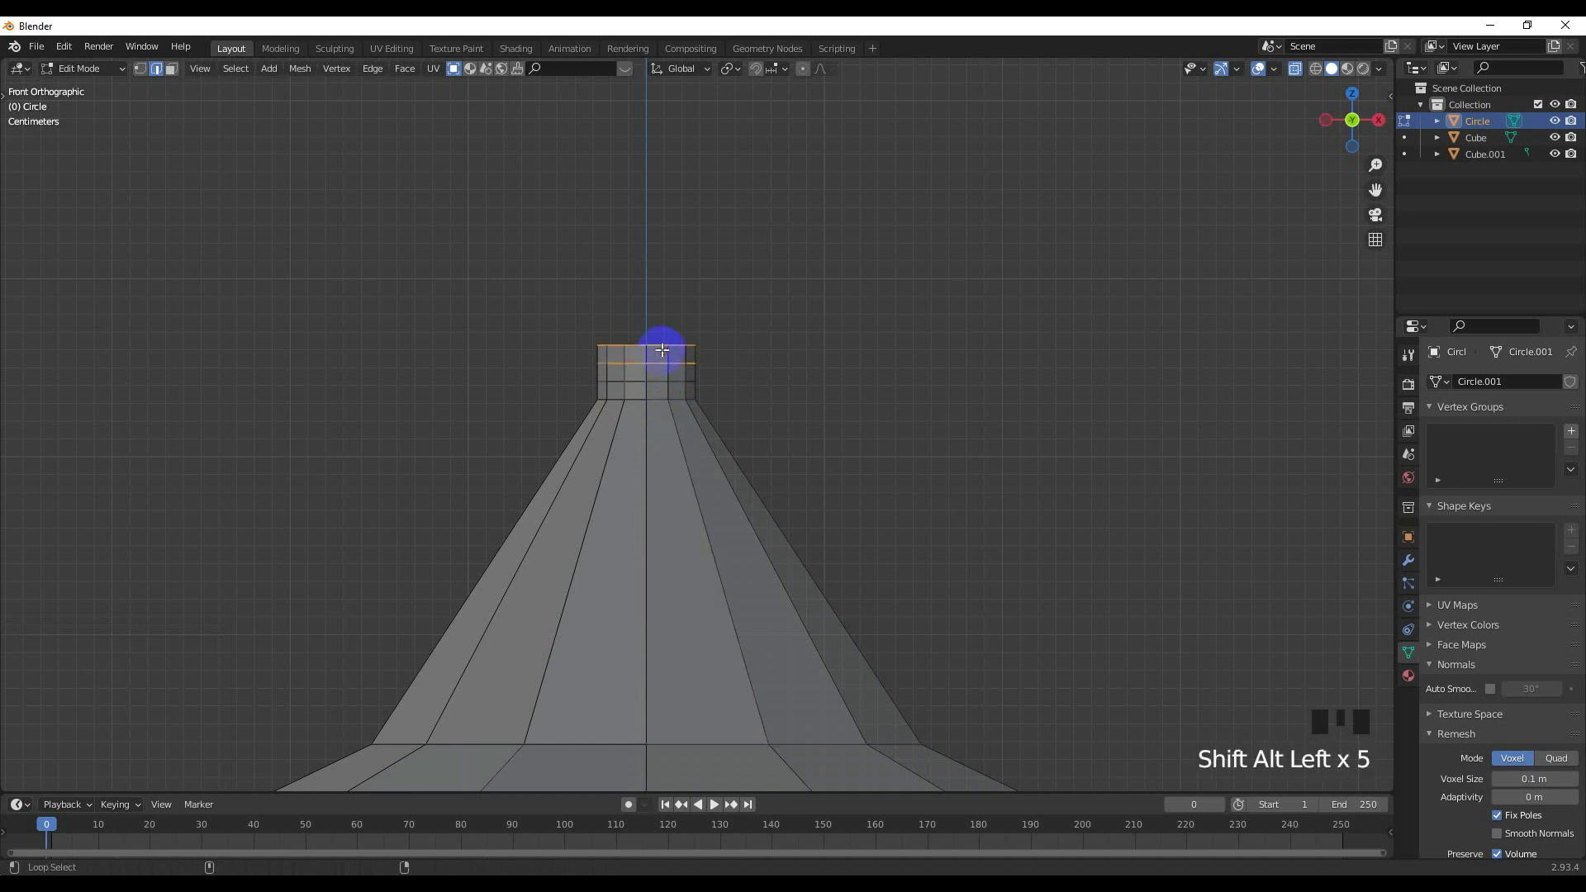
pyautogui.press('g')
pyautogui.click(656, 395)
# Lower the neck's lower loop cut about 0.001 m along Z.
pyautogui.click(658, 390)
pyautogui.keyDown('alt'); pyautogui.keyDown('shift'); pyautogui.click(660, 386); pyautogui.keyUp('shift'); pyautogui.keyUp('alt')
pyautogui.keyDown('alt'); pyautogui.keyDown('shift'); pyautogui.click(659, 385); pyautogui.keyUp('shift'); pyautogui.keyUp('alt')
pyautogui.keyDown('alt'); pyautogui.keyDown('shift'); pyautogui.click(659, 385); pyautogui.keyUp('shift'); pyautogui.keyUp('alt')
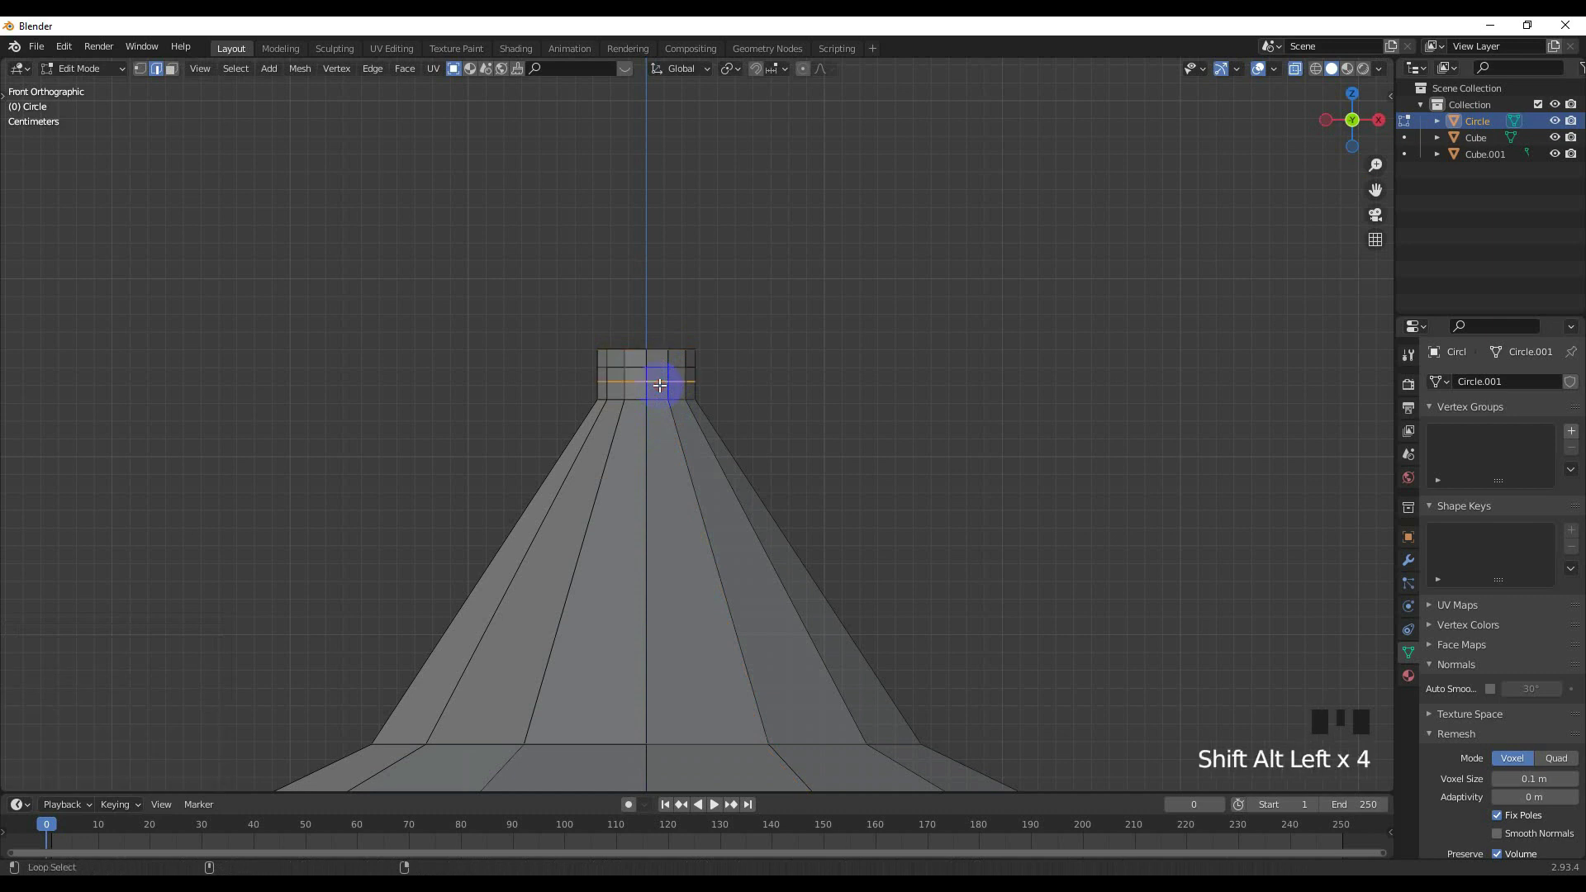
pyautogui.press('g')
pyautogui.press('z')
pyautogui.click(659, 405)
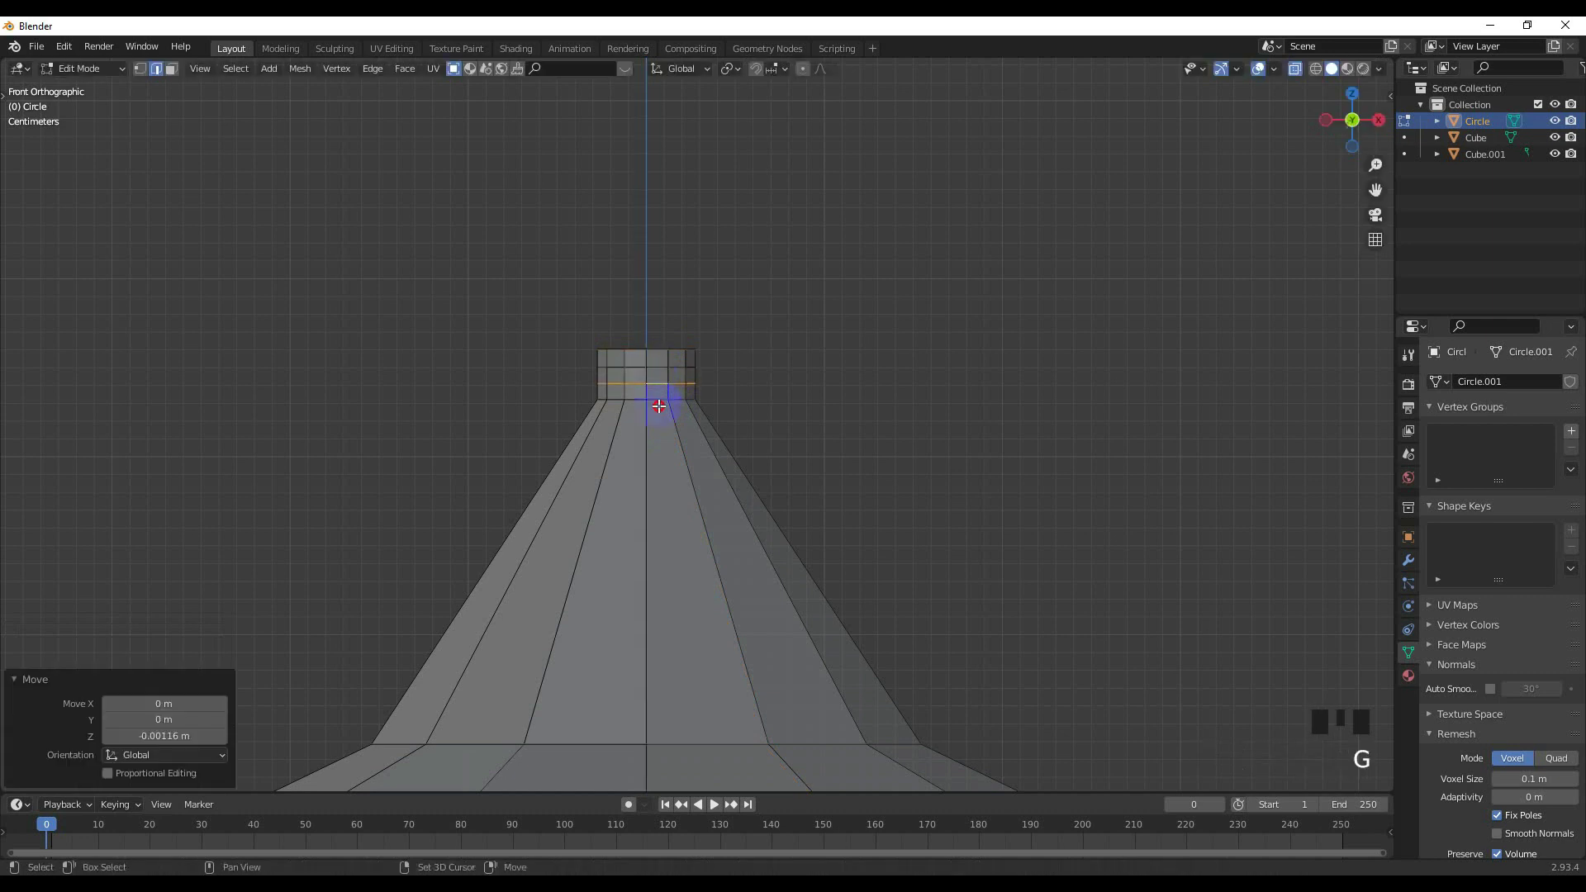
# Scale the neck's lower loop cut outward to 1.341 in X and Y, keeping Z locked, to form a bulge.
pyautogui.scroll(-4, 719, 400)
pyautogui.scroll(2, 720, 413)
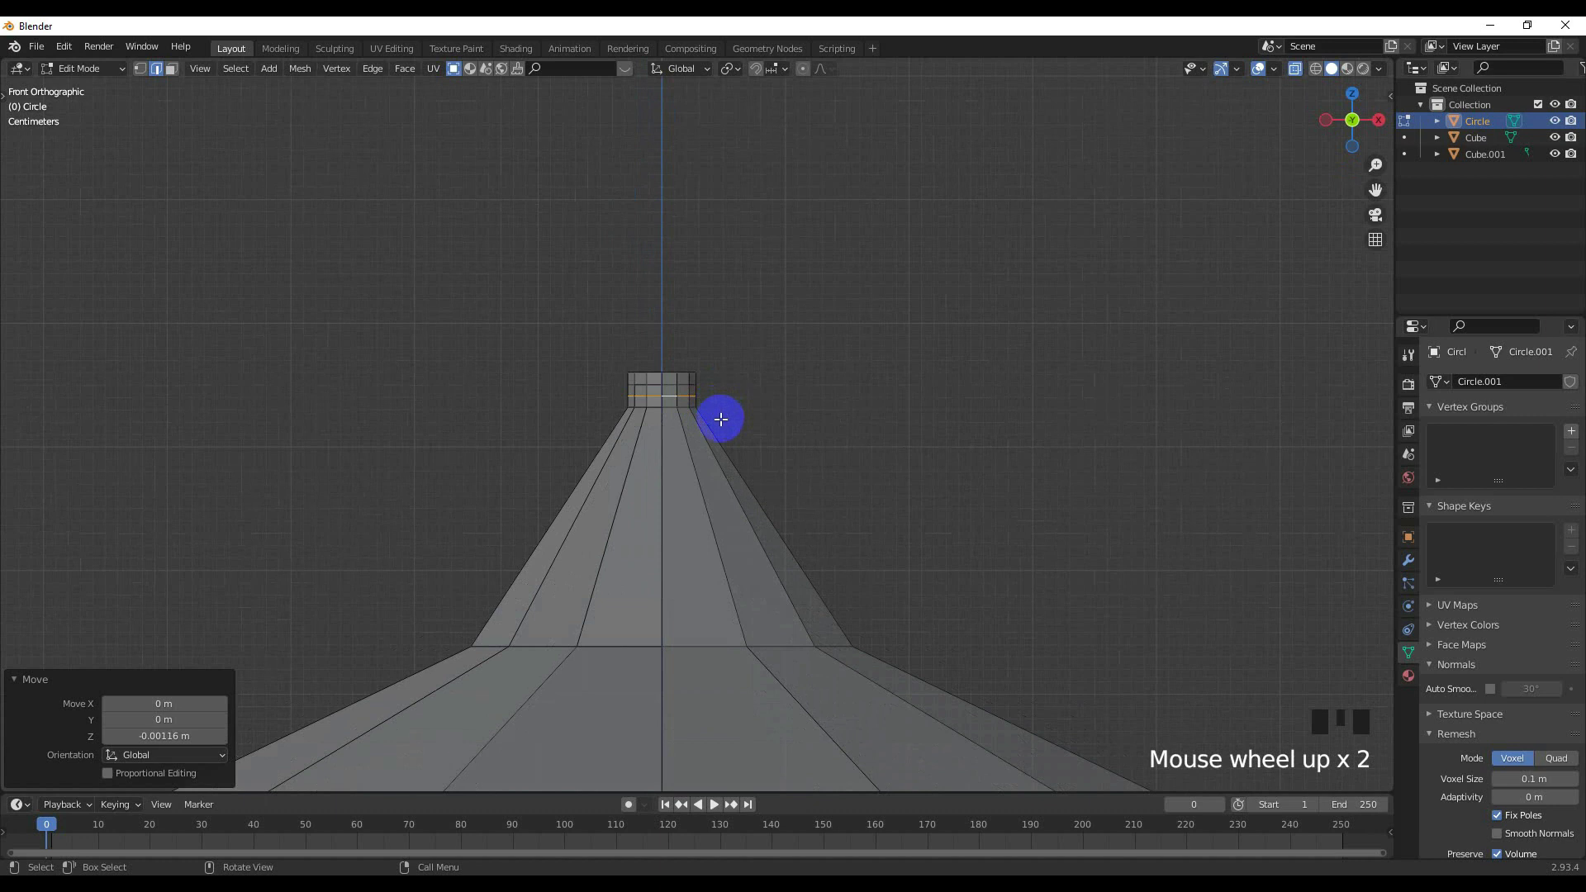
pyautogui.press('s')
pyautogui.hotkey('shift', 'z')
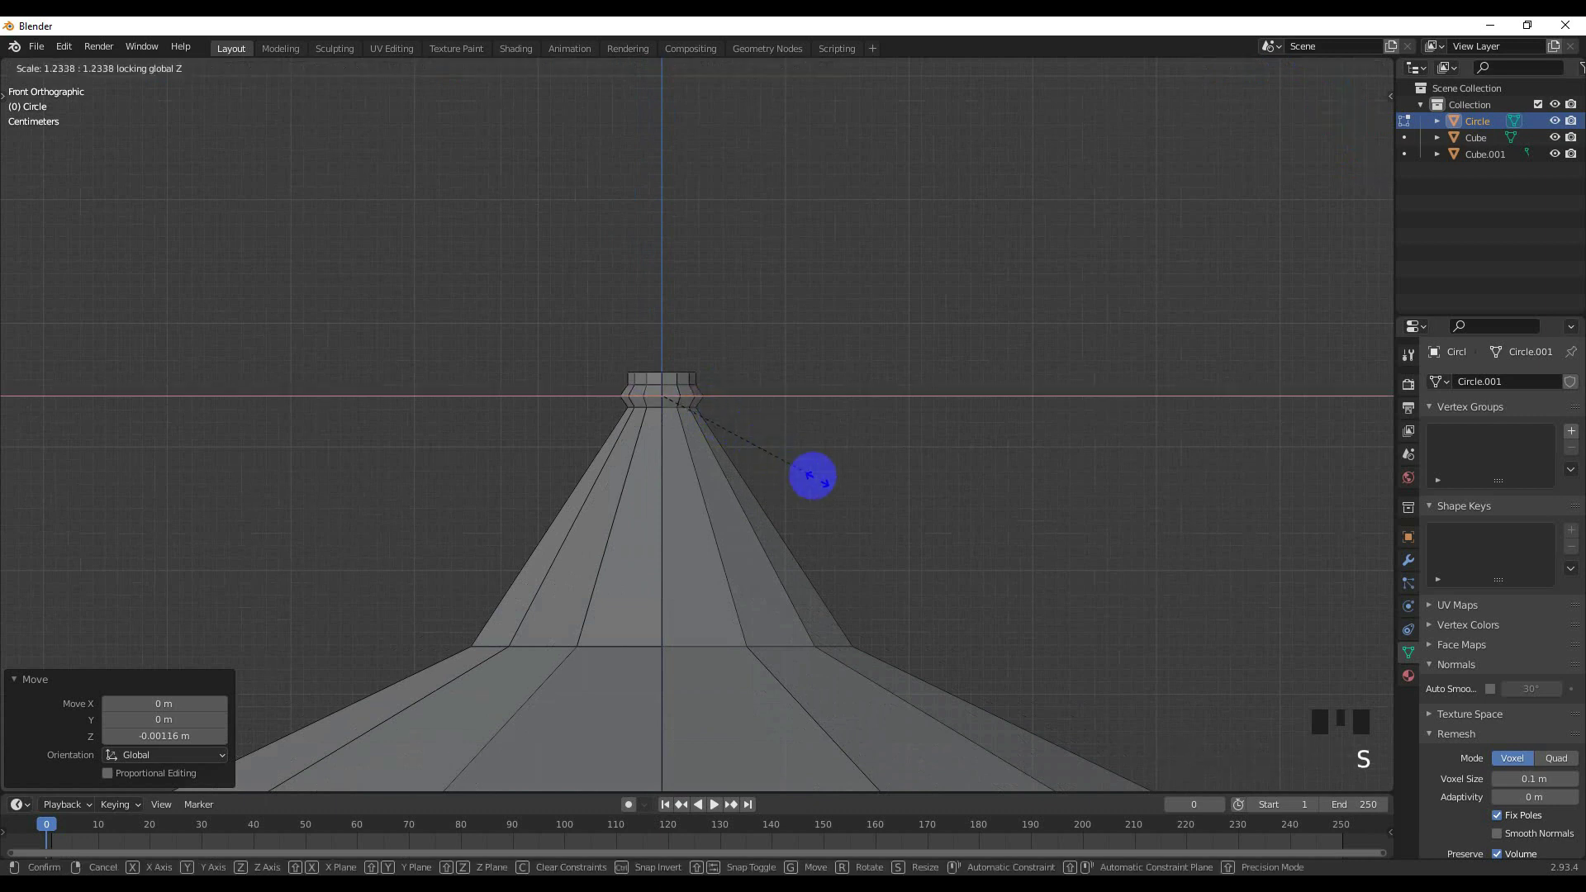
pyautogui.click(868, 512)
# Bevel the bulge's widest edge loop with two segments and a width of about 0.01 m.
pyautogui.scroll(4, 793, 454)
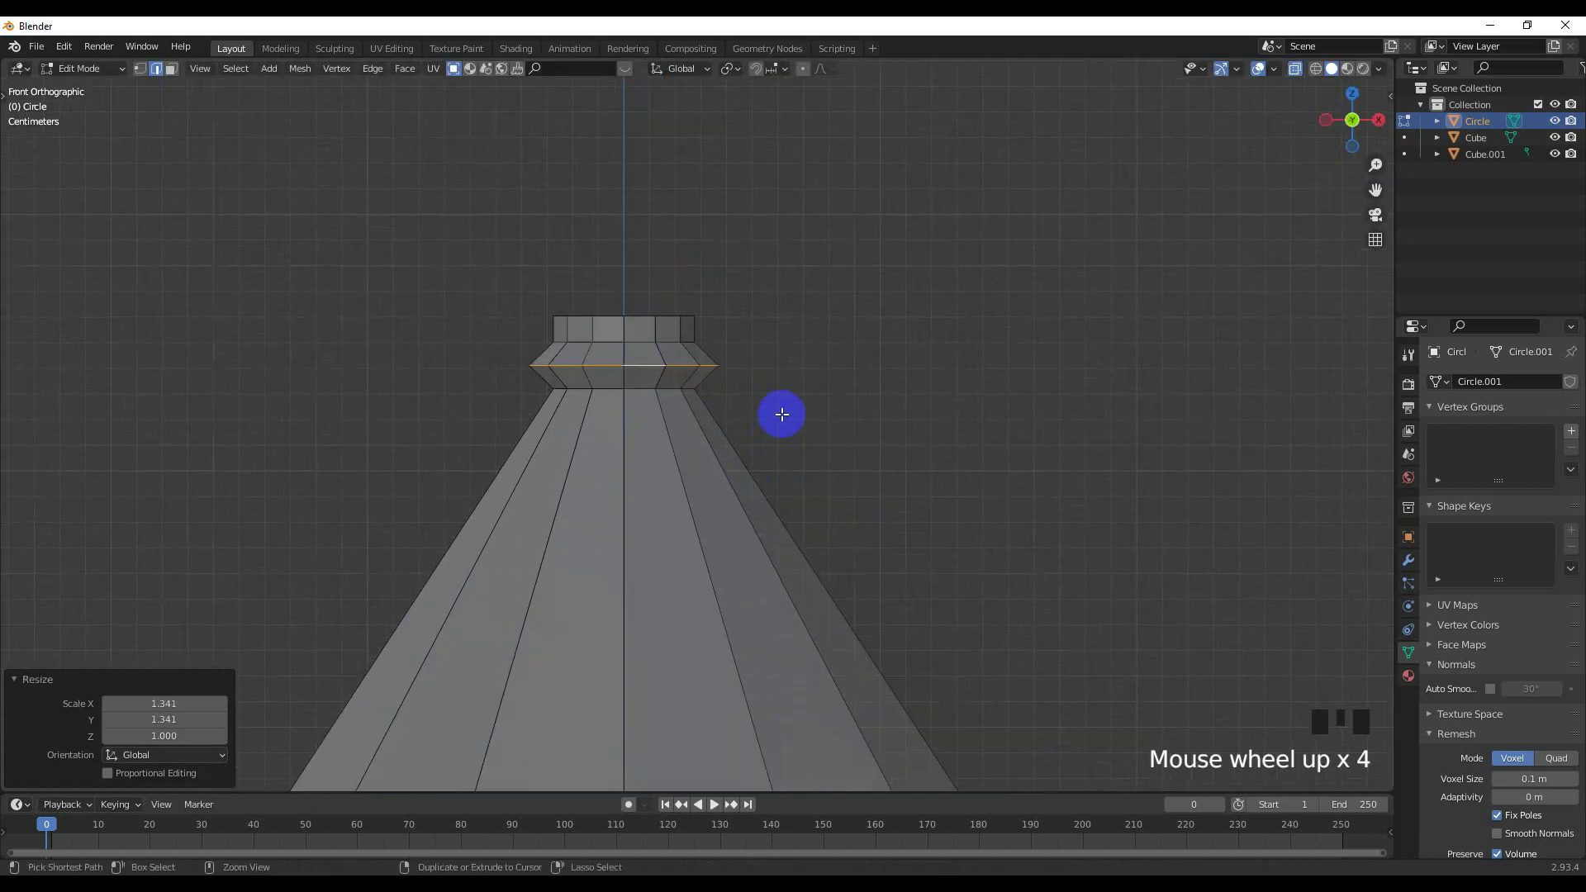
pyautogui.hotkey('ctrl', 'b')
pyautogui.click(798, 436)
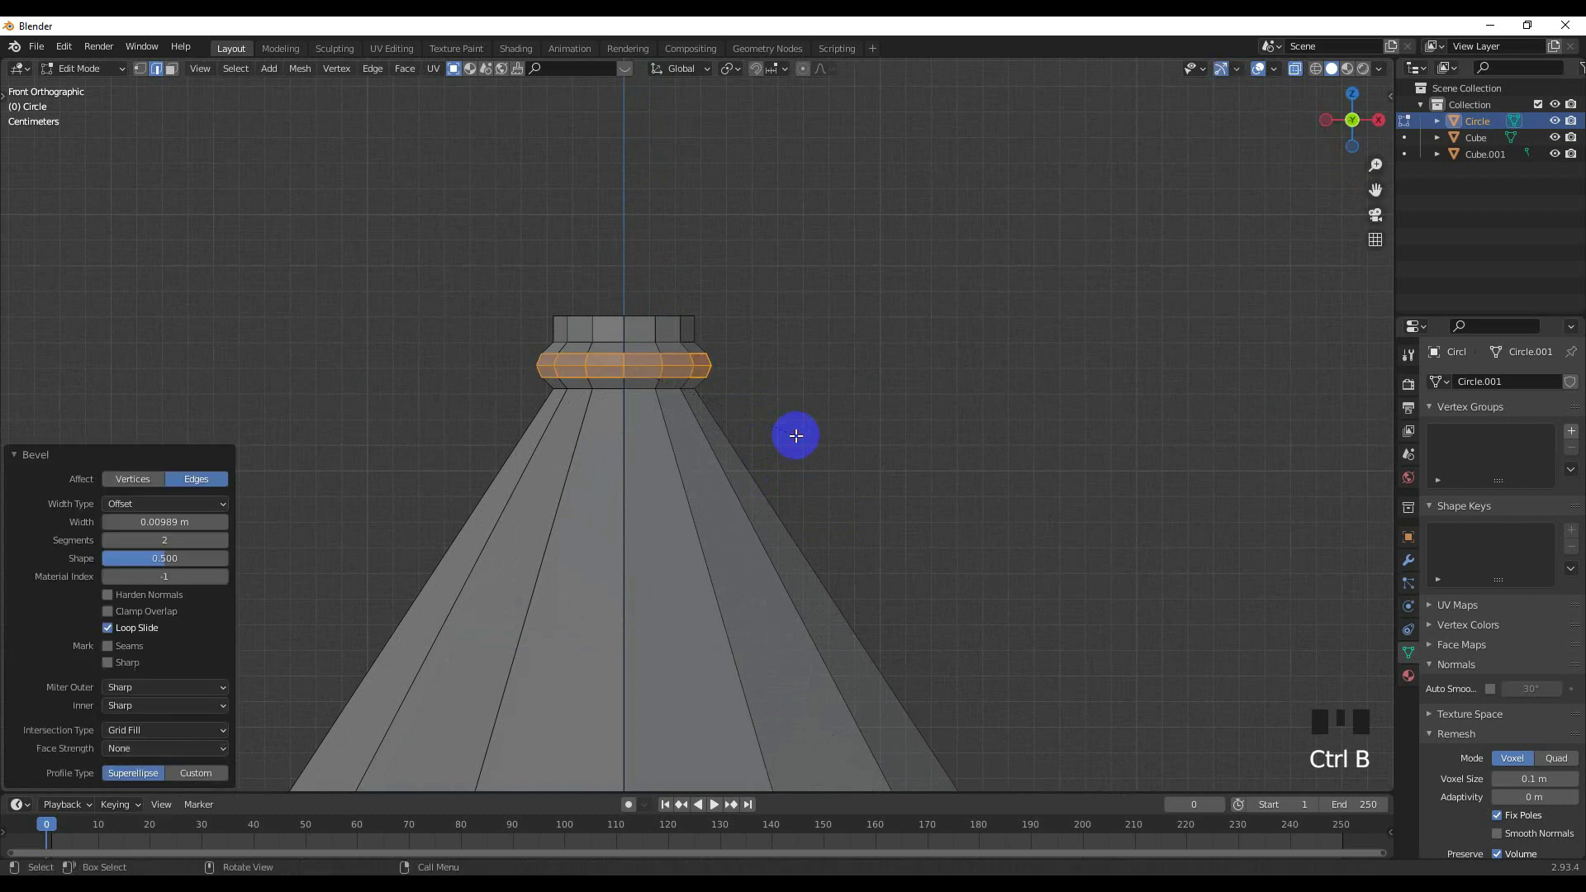
# Bevel the edge loops directly above and below the neck's rounded bulge.
pyautogui.click(642, 316)
pyautogui.keyDown('alt'); pyautogui.keyDown('shift'); pyautogui.tripleClick(638, 341); pyautogui.keyUp('shift'); pyautogui.keyUp('alt')
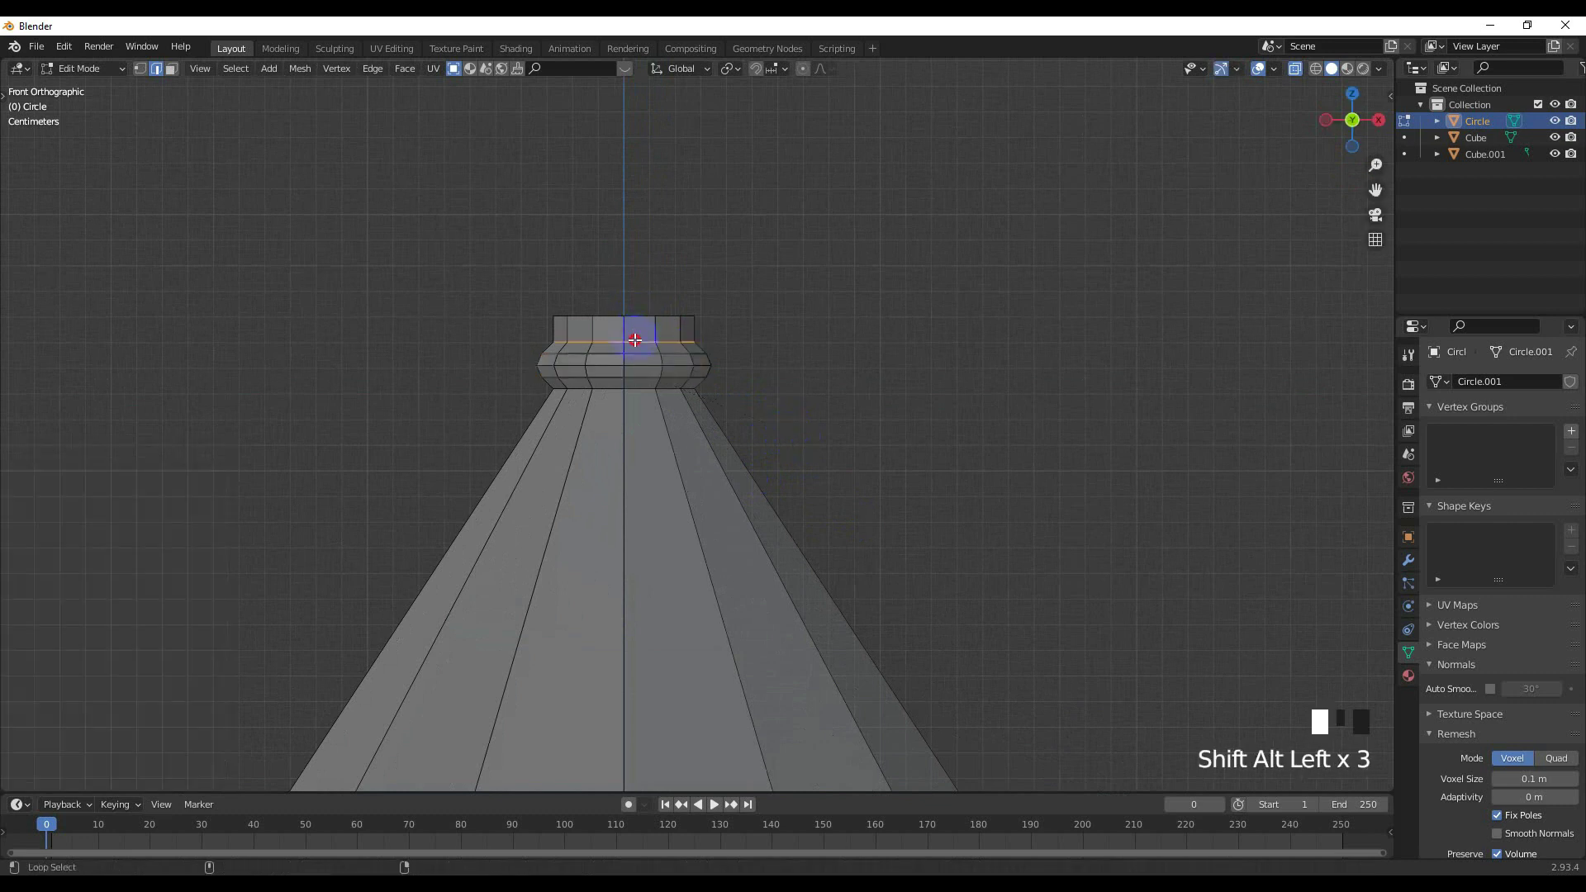
pyautogui.keyDown('alt'); pyautogui.keyDown('shift'); pyautogui.click(640, 396); pyautogui.keyUp('shift'); pyautogui.keyUp('alt')
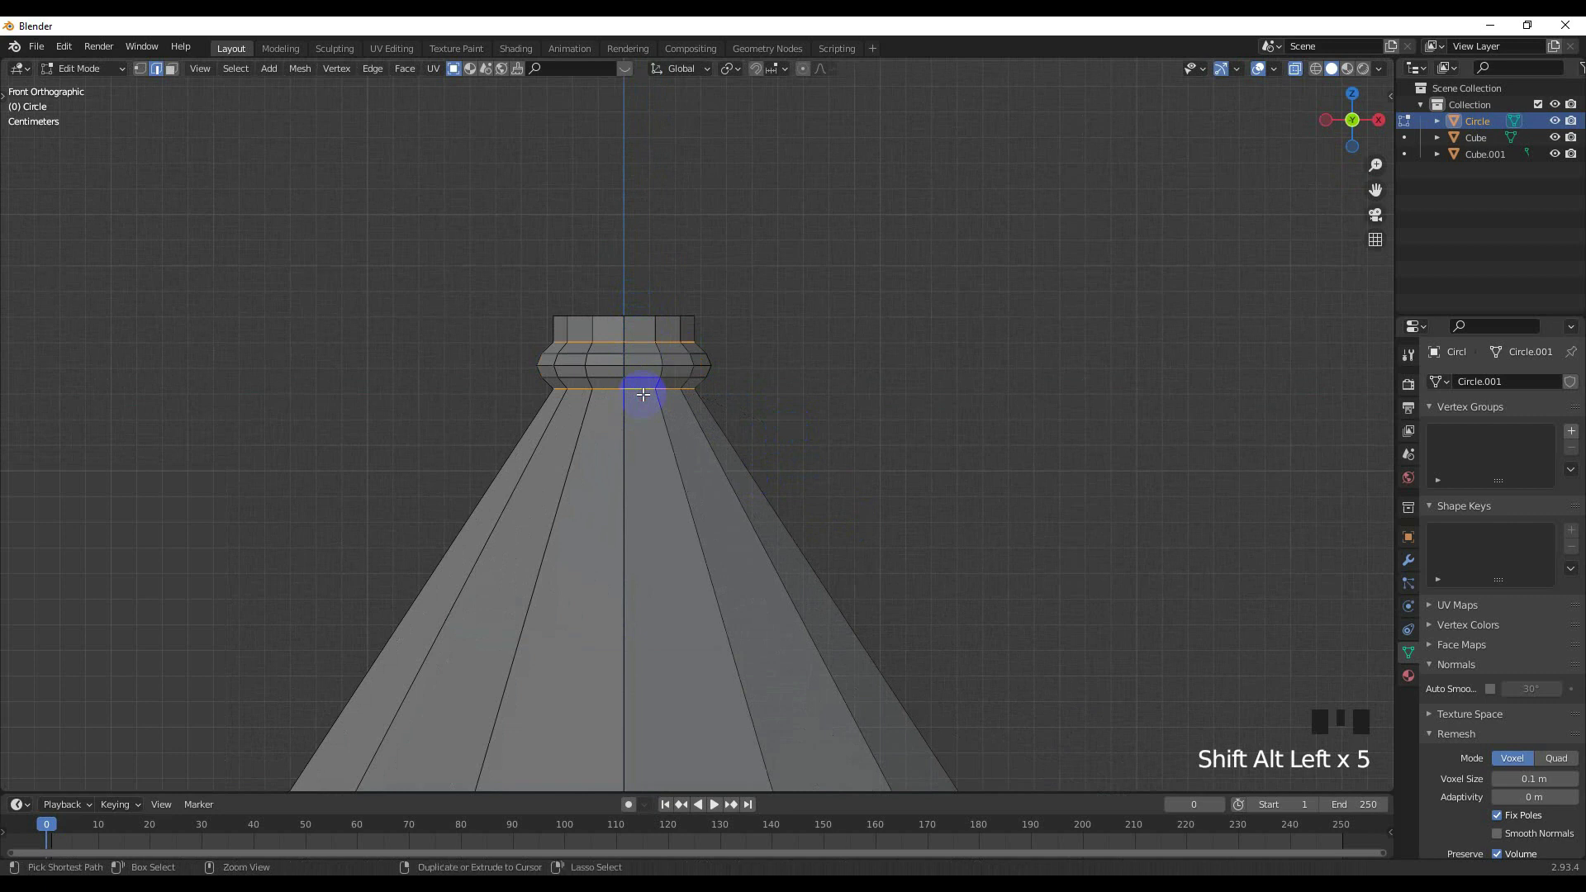
pyautogui.hotkey('ctrl', 'b')
pyautogui.click(653, 399)
# Lower the top rim loop of the finial neck about 0.006 m along Z.
pyautogui.click(642, 316)
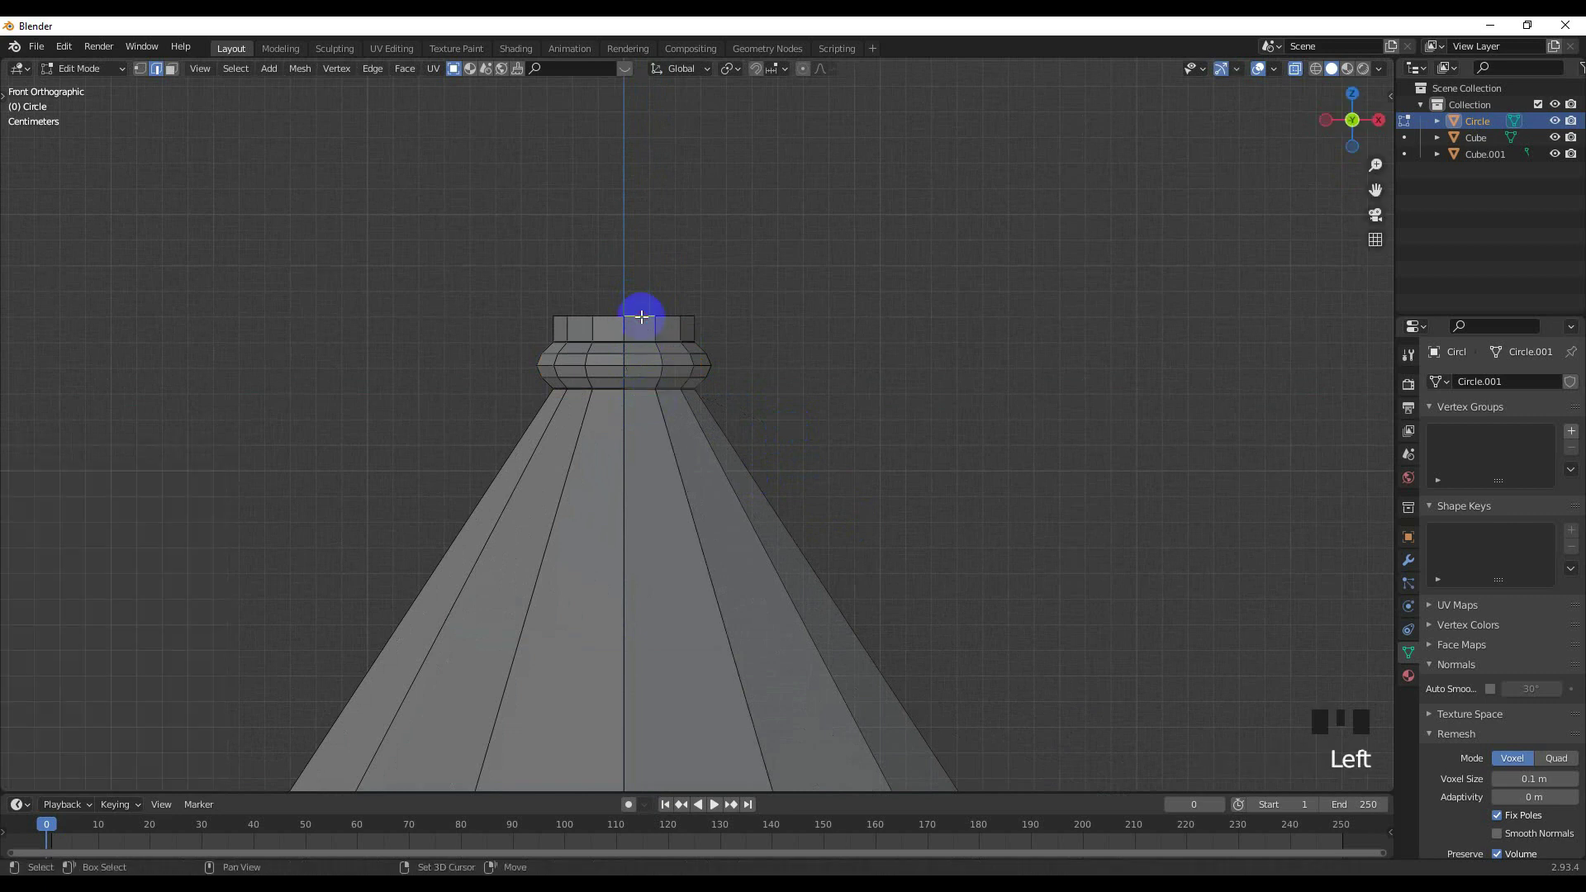
pyautogui.keyDown('alt'); pyautogui.keyDown('shift'); pyautogui.click(642, 316); pyautogui.keyUp('shift'); pyautogui.keyUp('alt')
pyautogui.keyDown('alt'); pyautogui.keyDown('shift'); pyautogui.doubleClick(642, 317); pyautogui.keyUp('shift'); pyautogui.keyUp('alt')
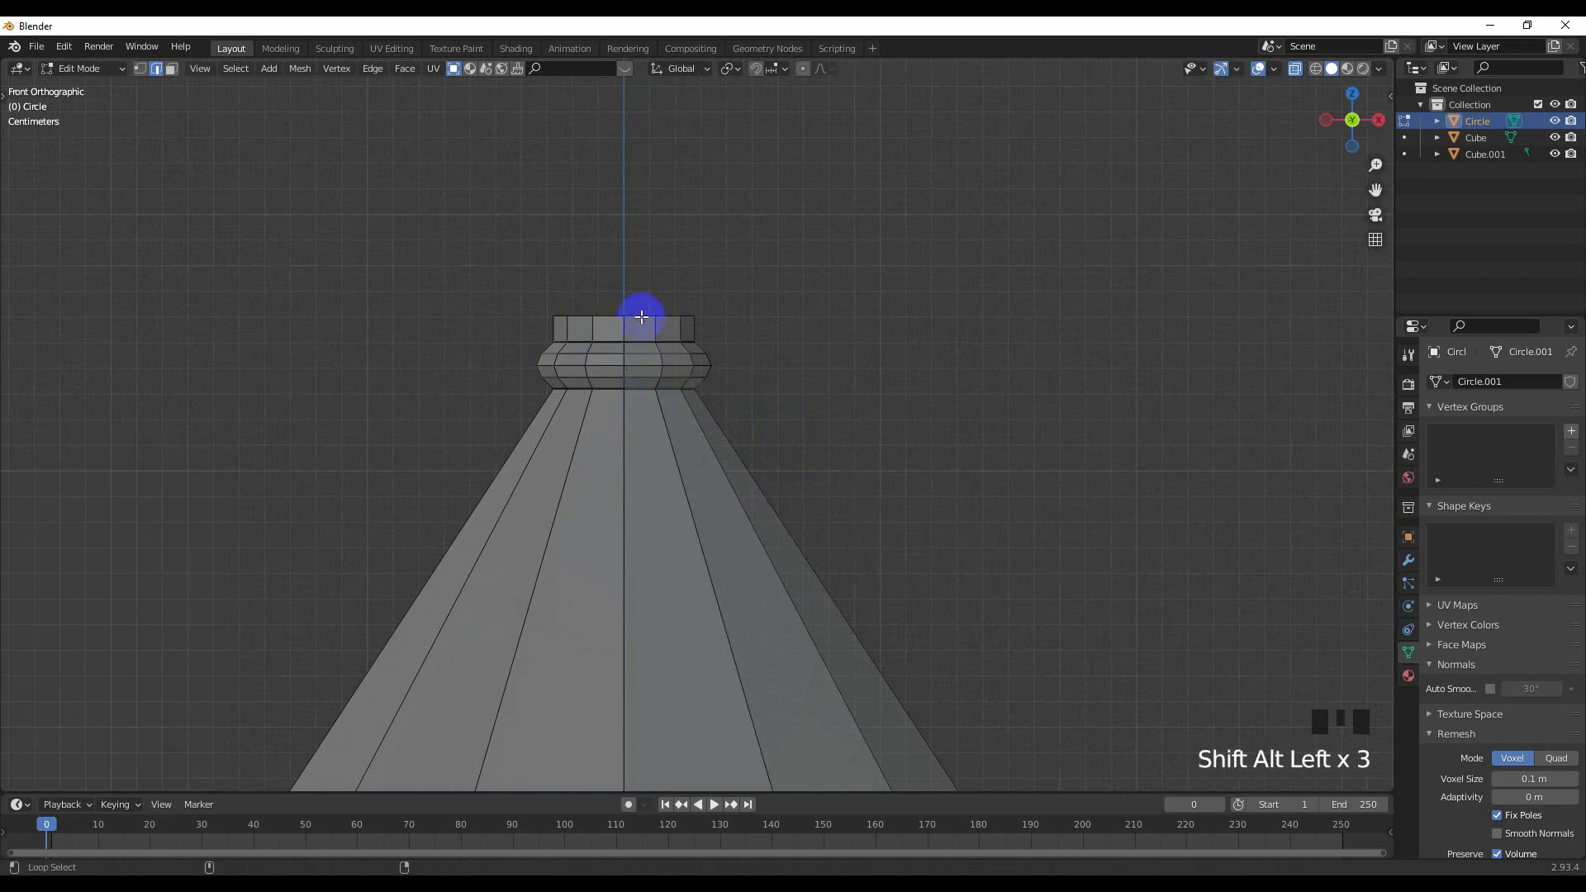
pyautogui.press('g')
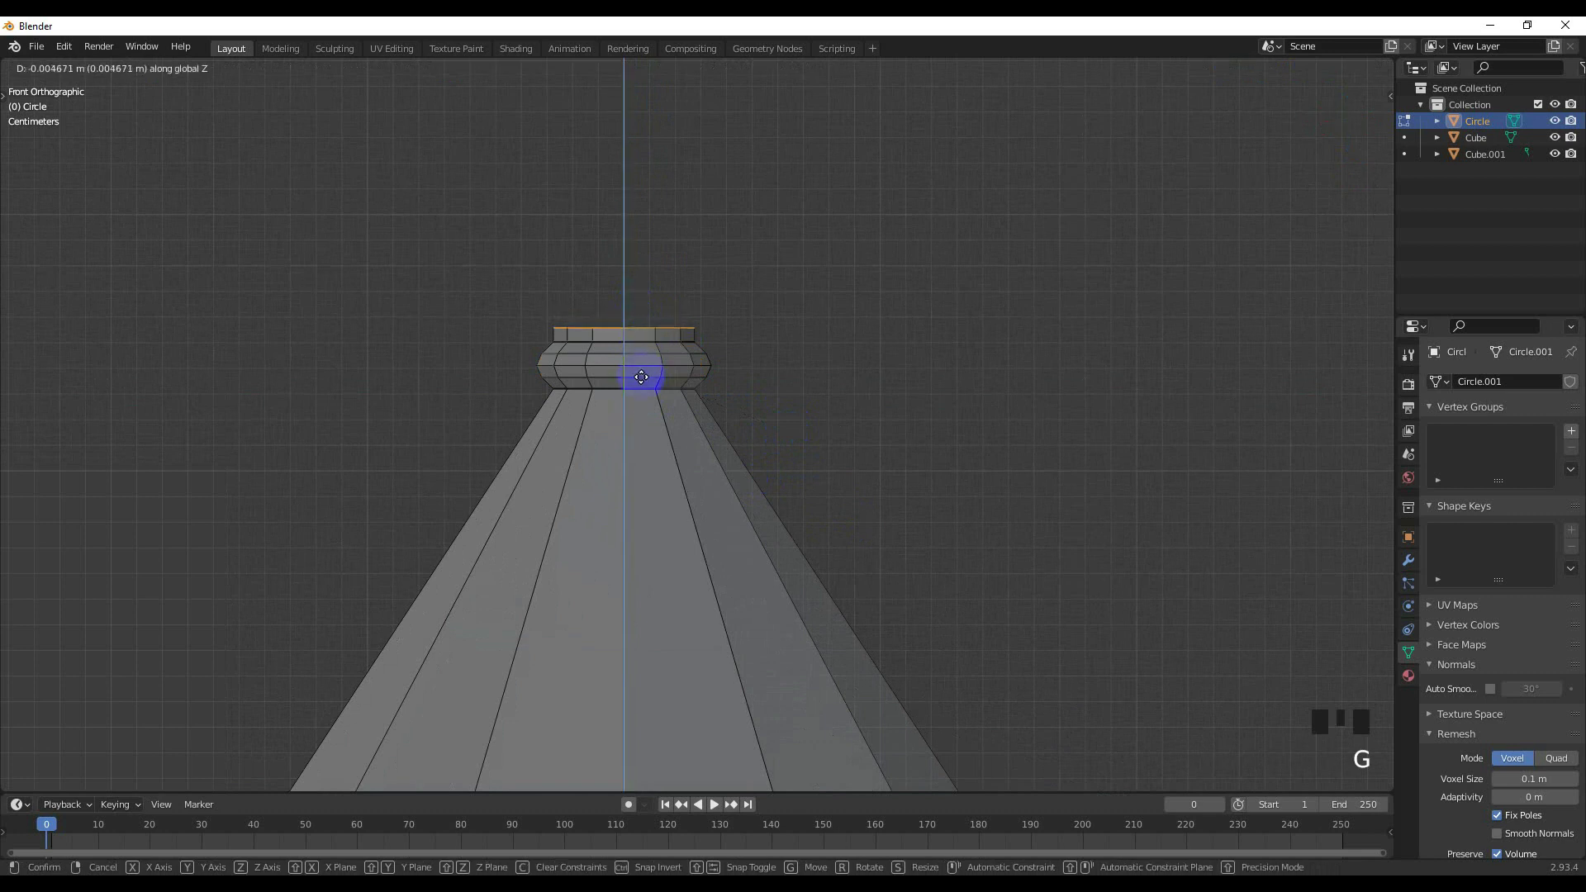
pyautogui.click(646, 417)
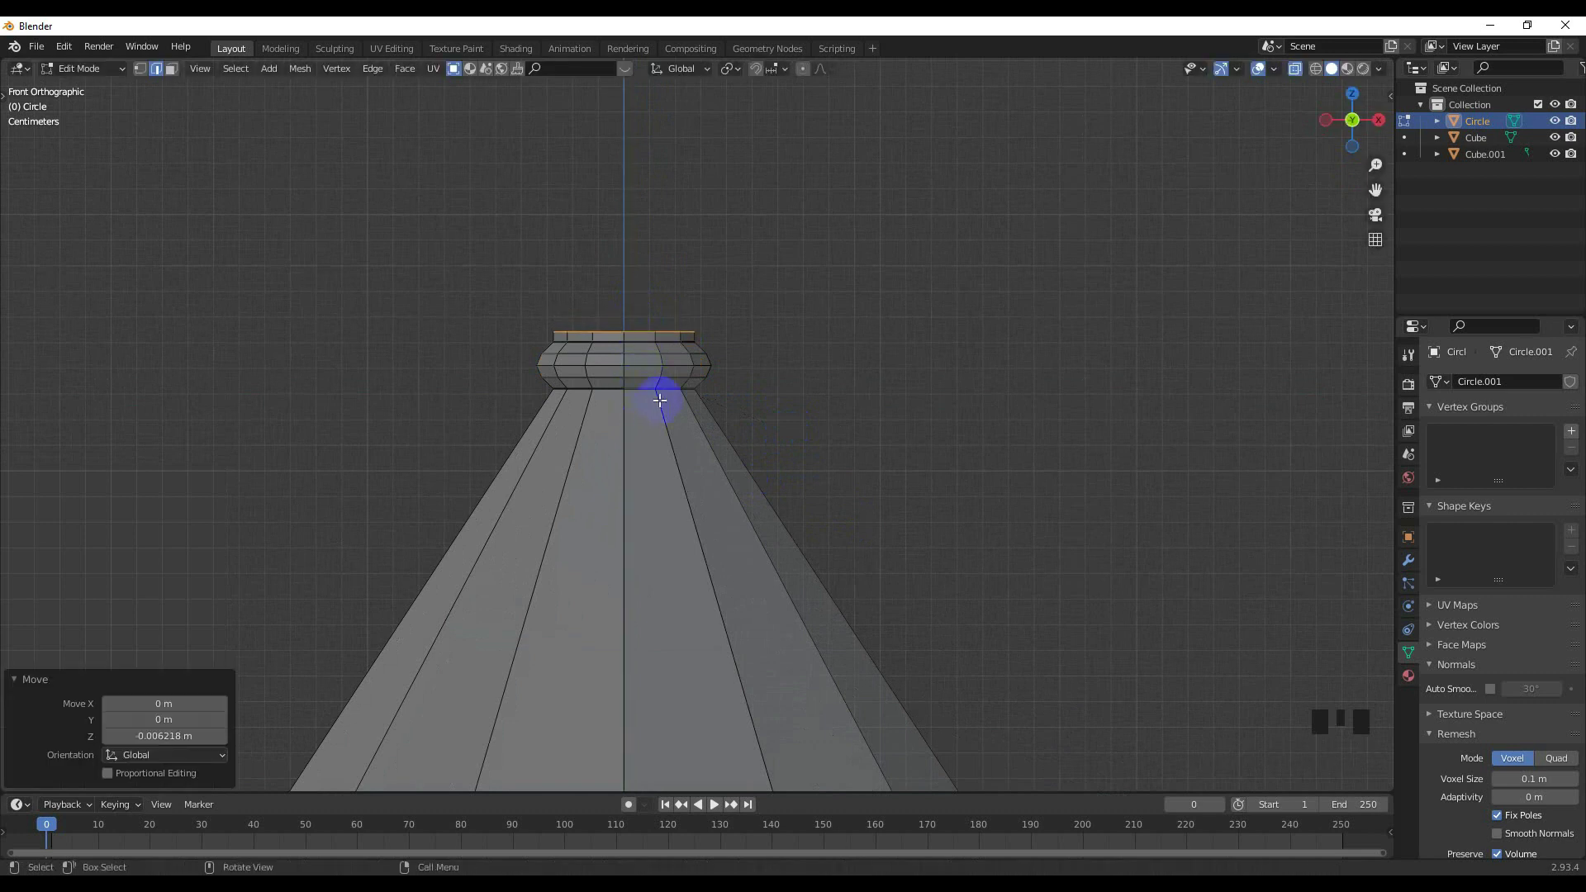
# Extrude the neck's top rim up about 0.01 m, flare it outward to 1.098 and adjust its height along Z.
pyautogui.press('e')
pyautogui.click(659, 375)
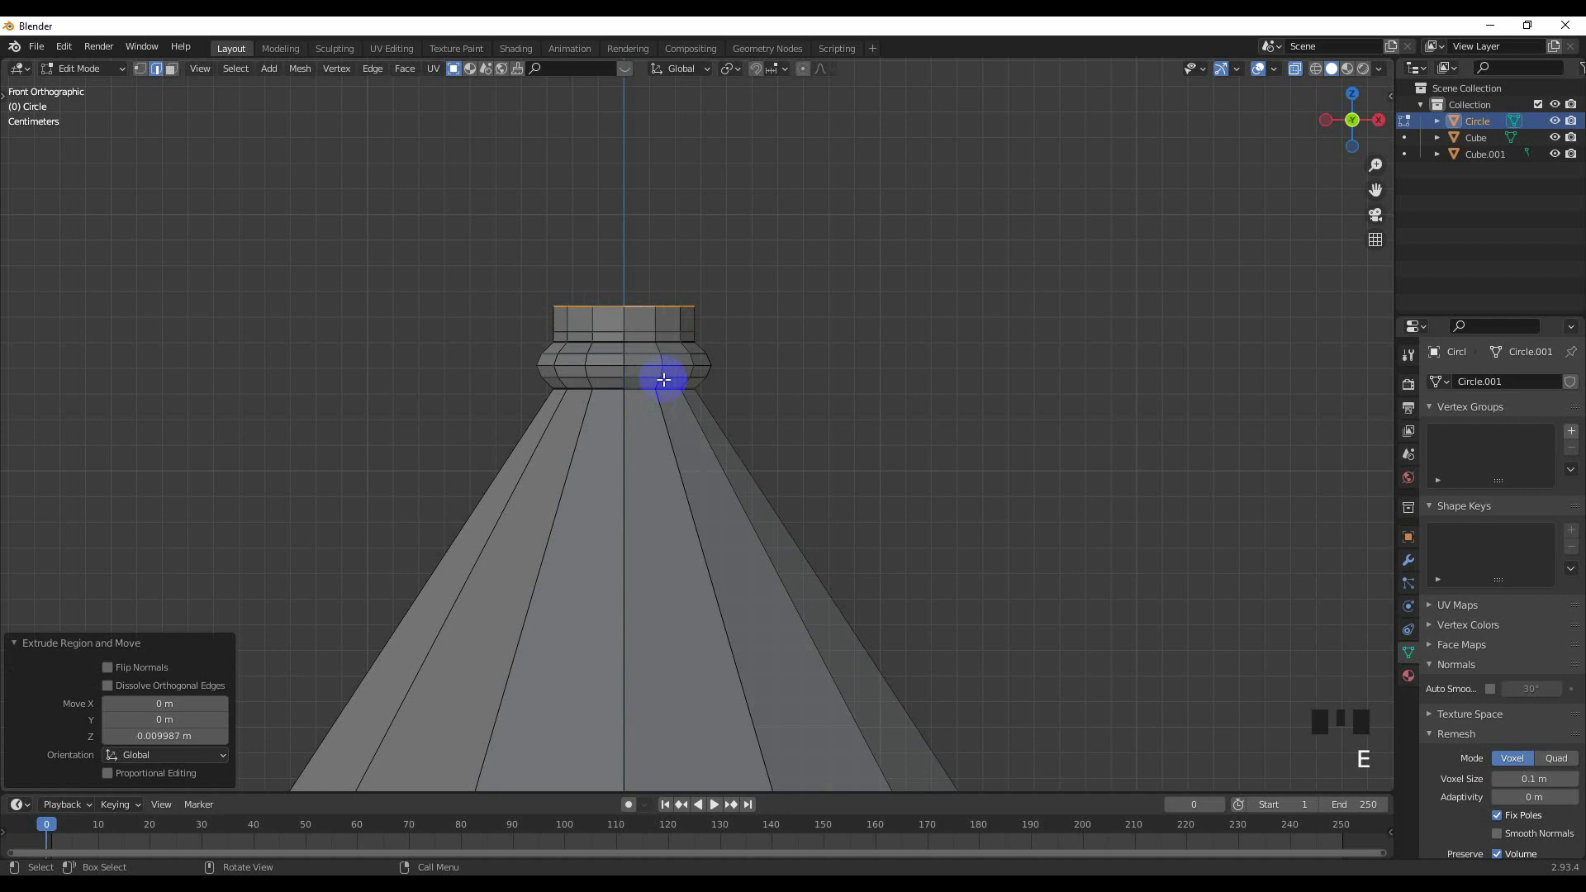
pyautogui.press('s')
pyautogui.click(675, 407)
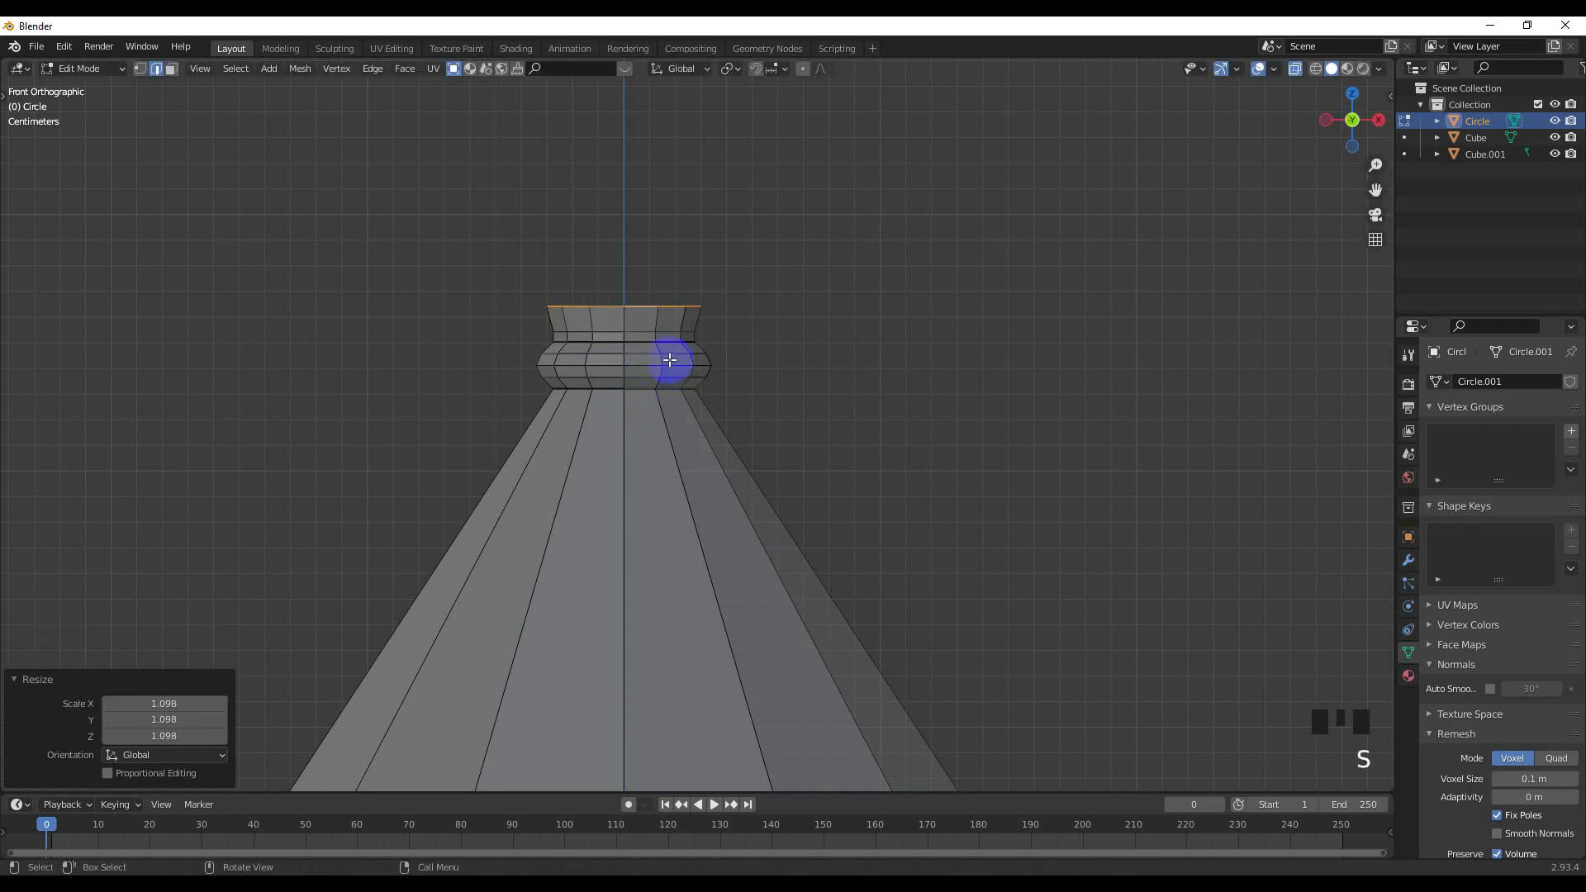
pyautogui.press('g')
pyautogui.press('z')
pyautogui.click(666, 393)
# Extrude the top rim up about 0.0097 m, narrow it slightly and lower it about 0.0016 m along Z.
pyautogui.press('e')
pyautogui.click(686, 368)
pyautogui.press('s')
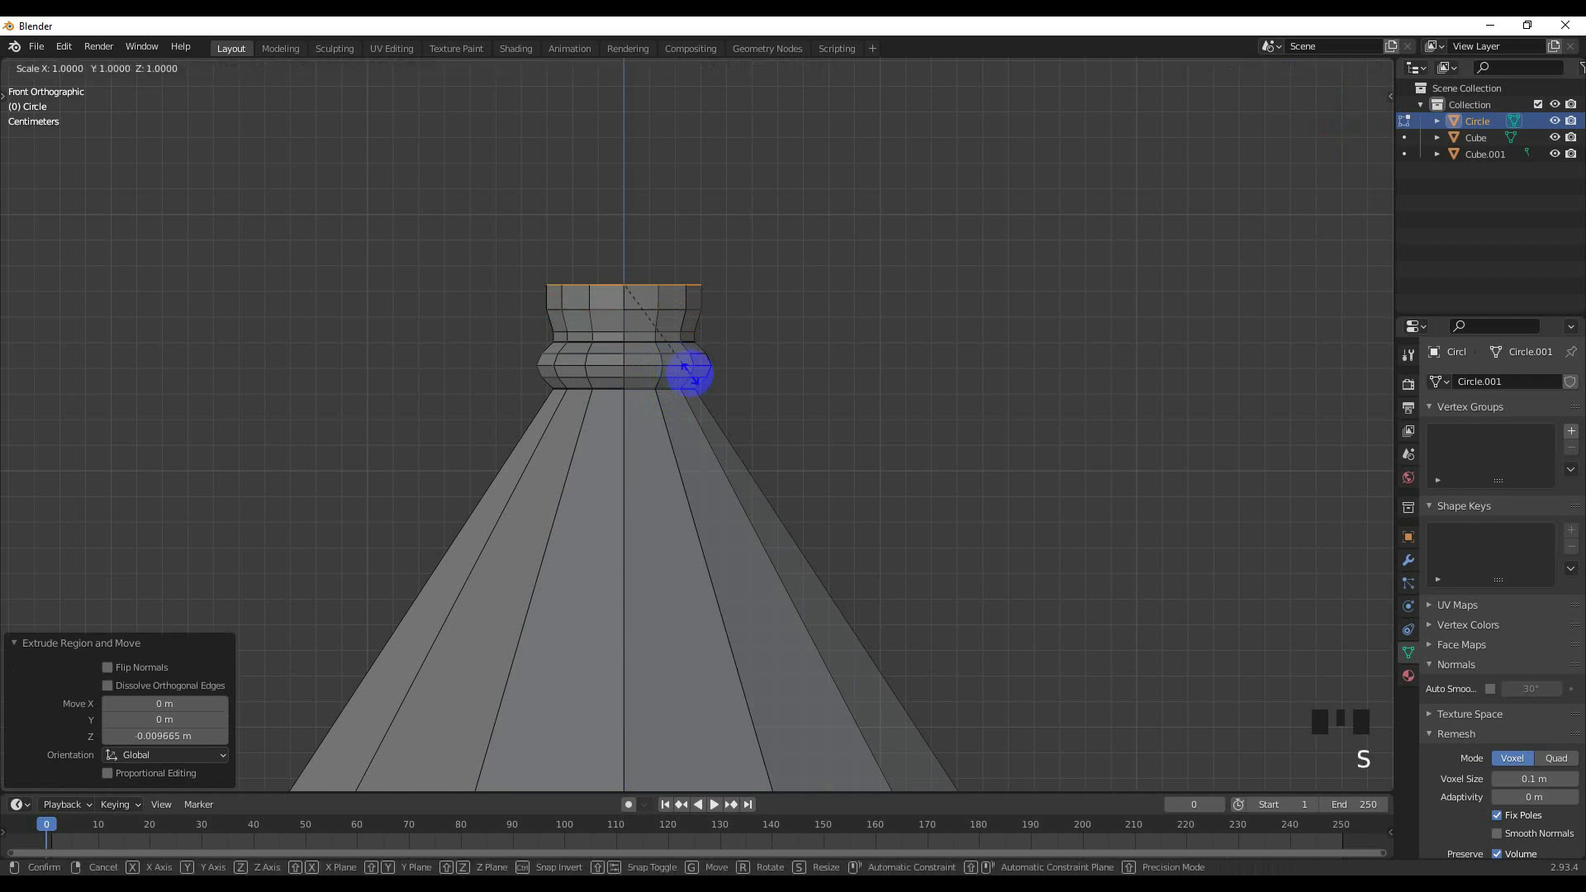
pyautogui.click(668, 355)
pyautogui.press('g')
pyautogui.press('z')
pyautogui.click(666, 359)
# Extrude the top rim upward again, scale it inward to 0.633 and raise it about 0.0027 m along Z.
pyautogui.press('e')
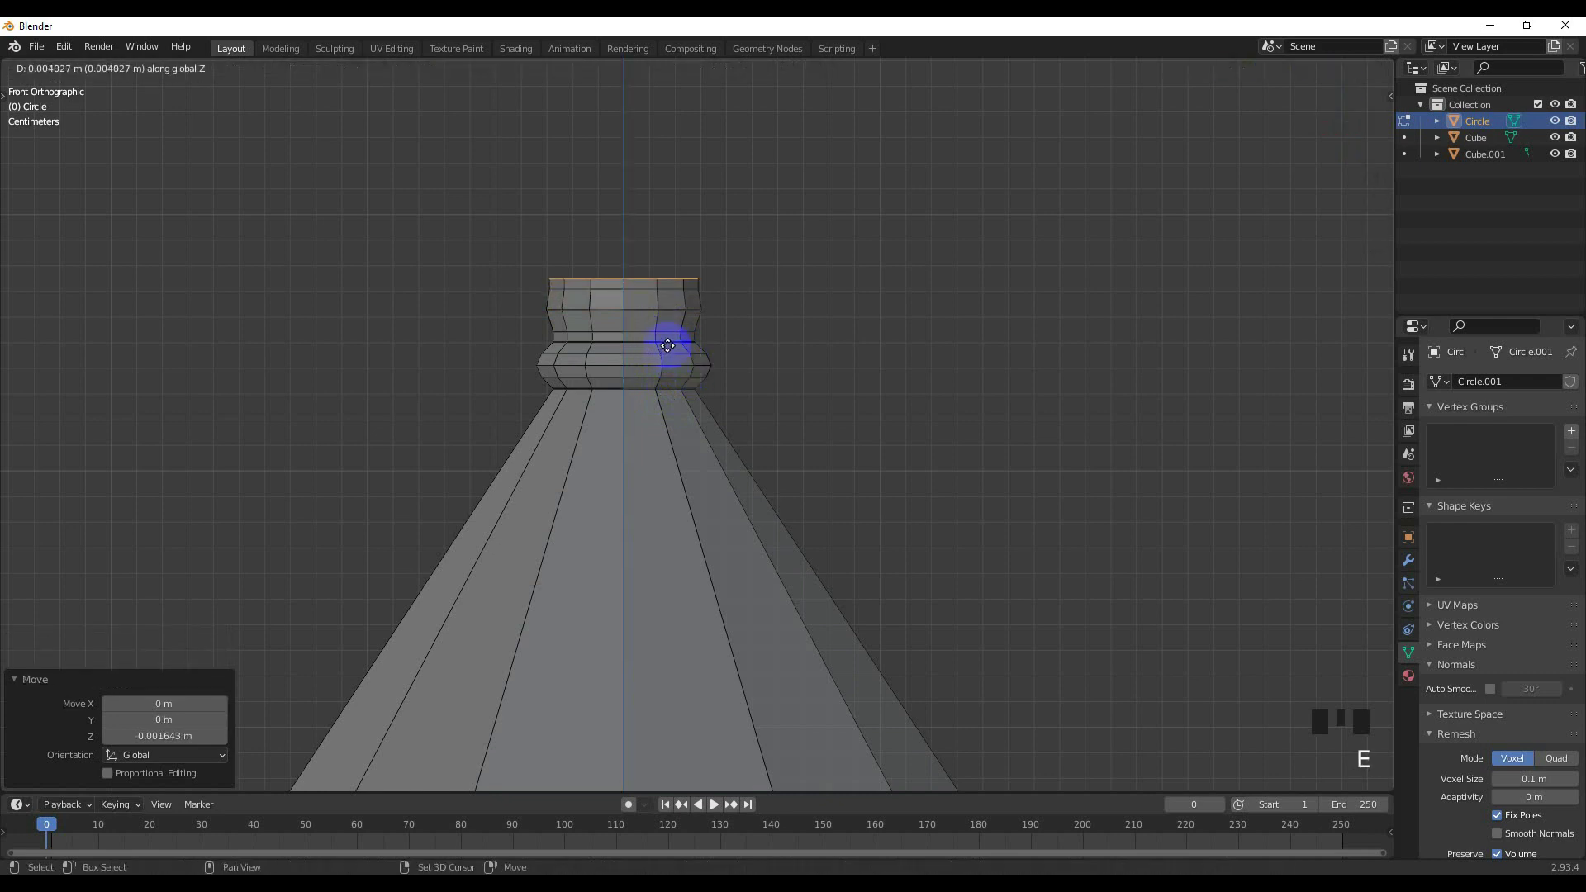
pyautogui.click(733, 351)
pyautogui.press('s')
pyautogui.click(699, 321)
pyautogui.press('g')
pyautogui.press('z')
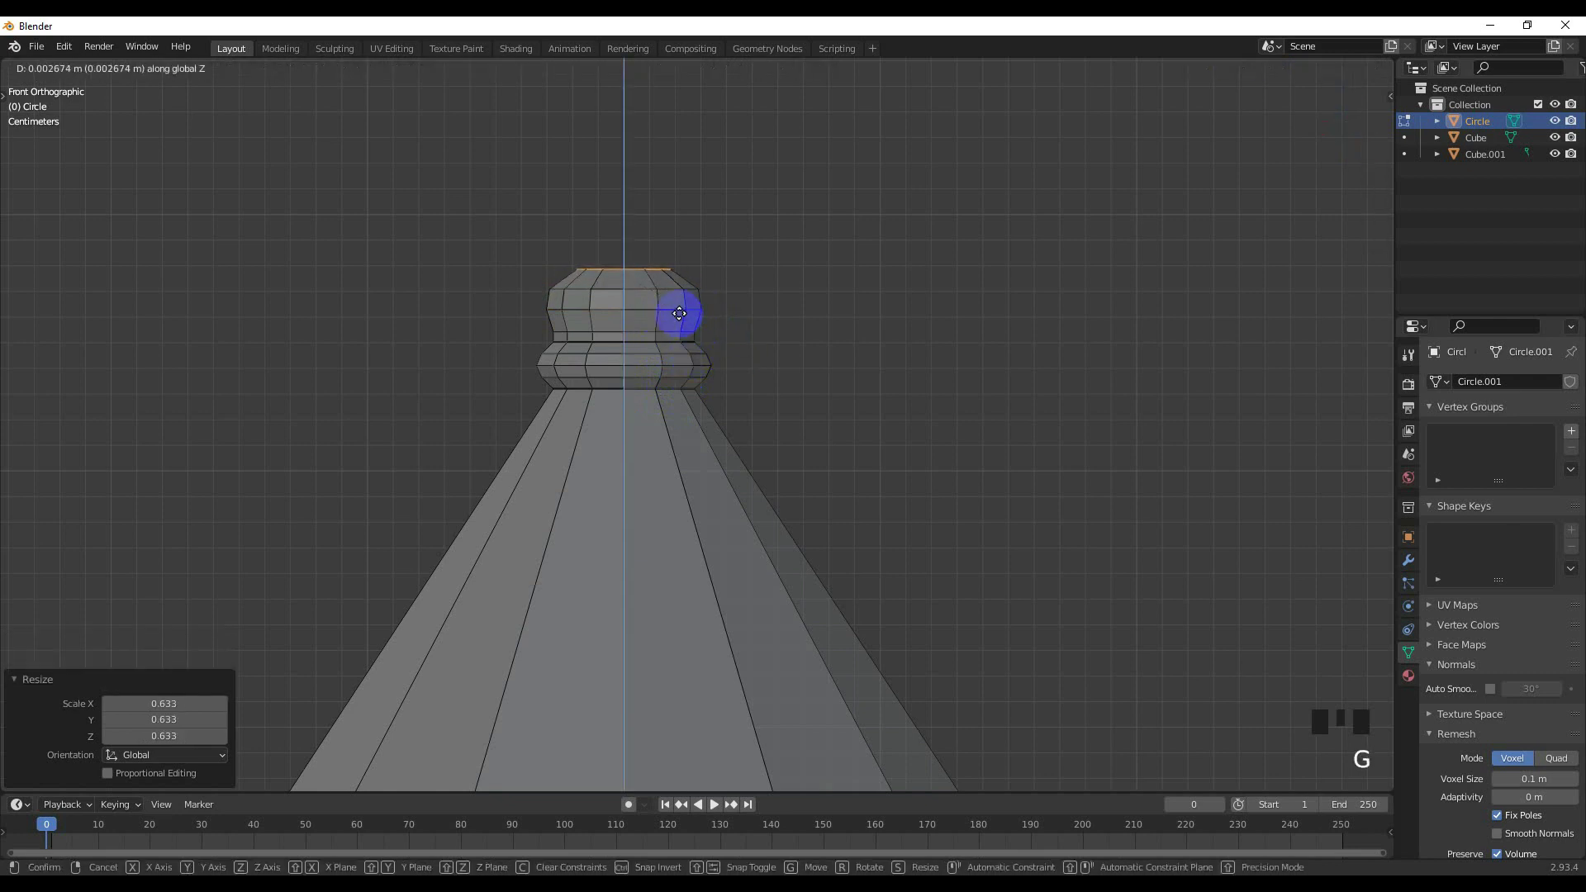
pyautogui.click(686, 317)
# Extrude another ring above the top rim, scale it inward to 0.650 and raise it about 0.0018 m along Z.
pyautogui.press('e')
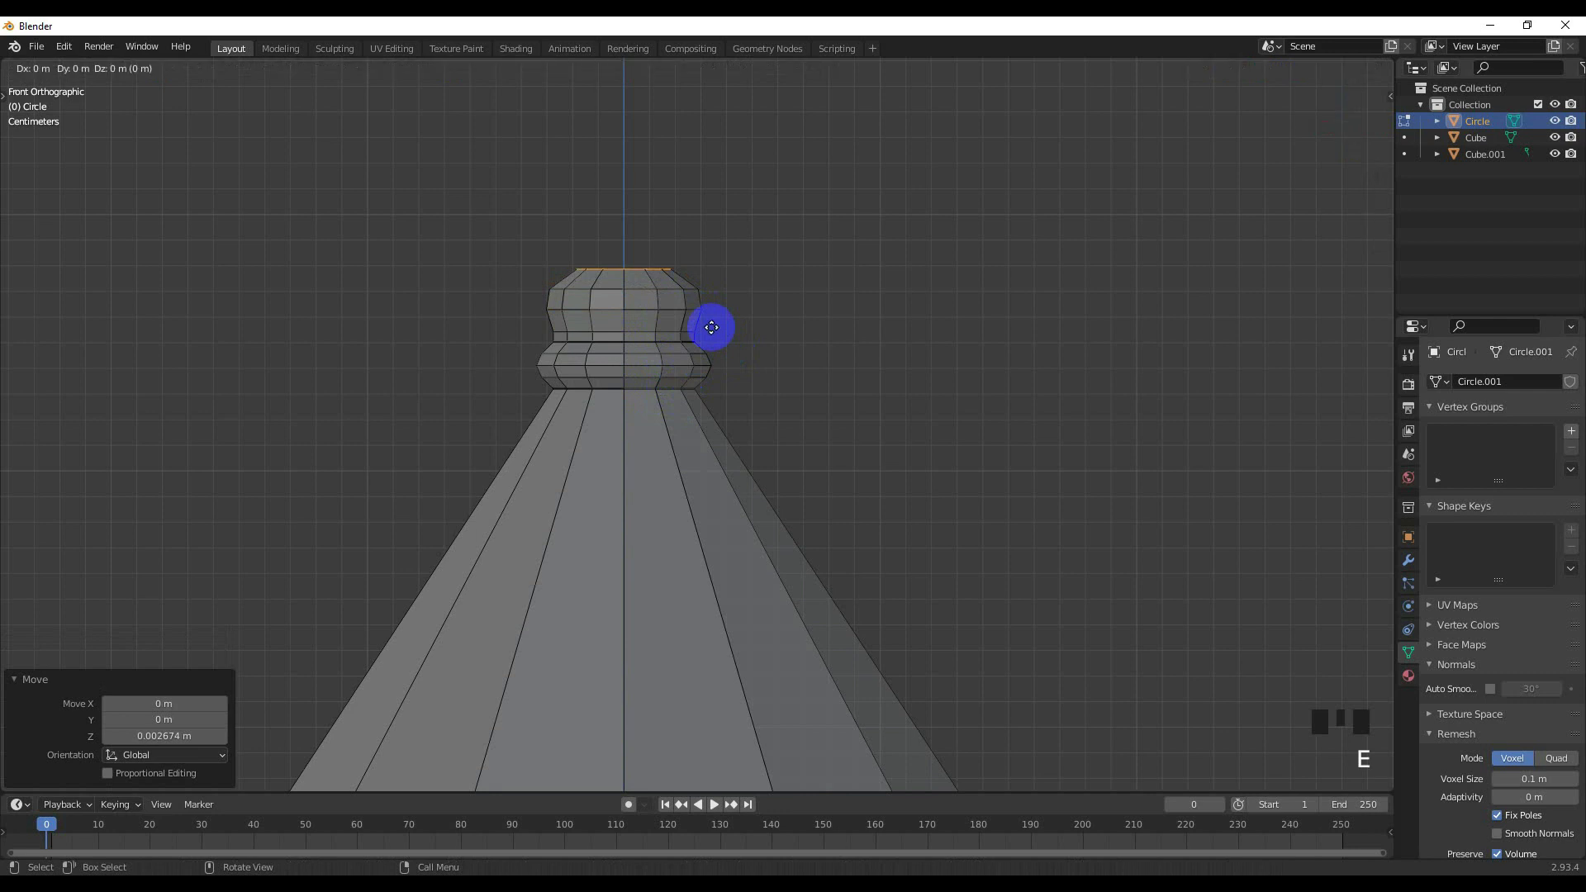
pyautogui.click(698, 262)
pyautogui.press('s')
pyautogui.click(704, 331)
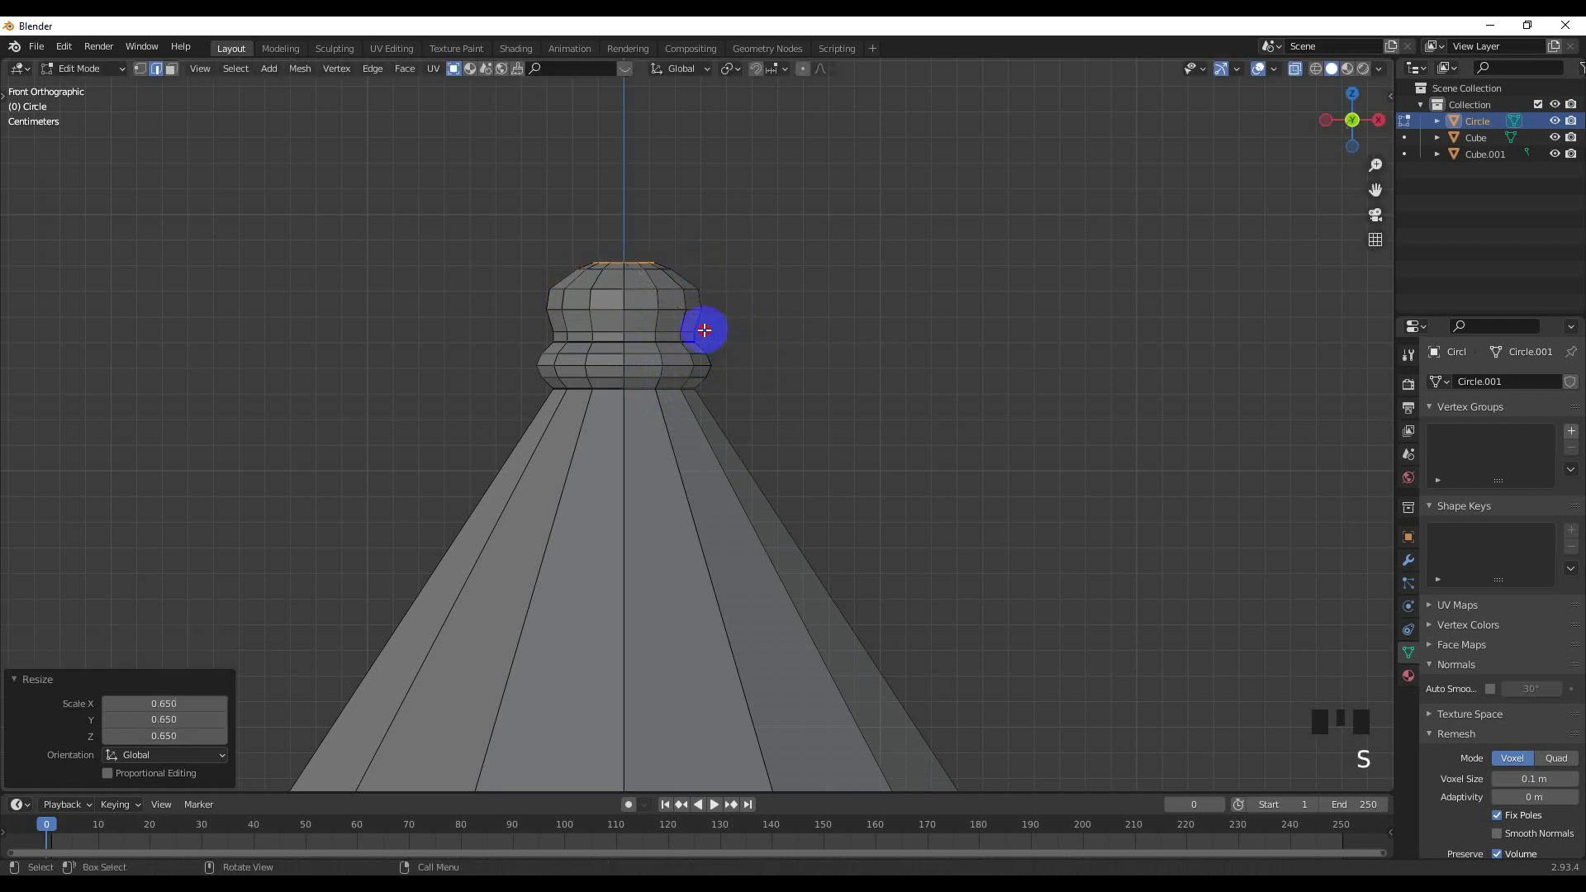
pyautogui.press('g')
pyautogui.press('z')
pyautogui.click(682, 314)
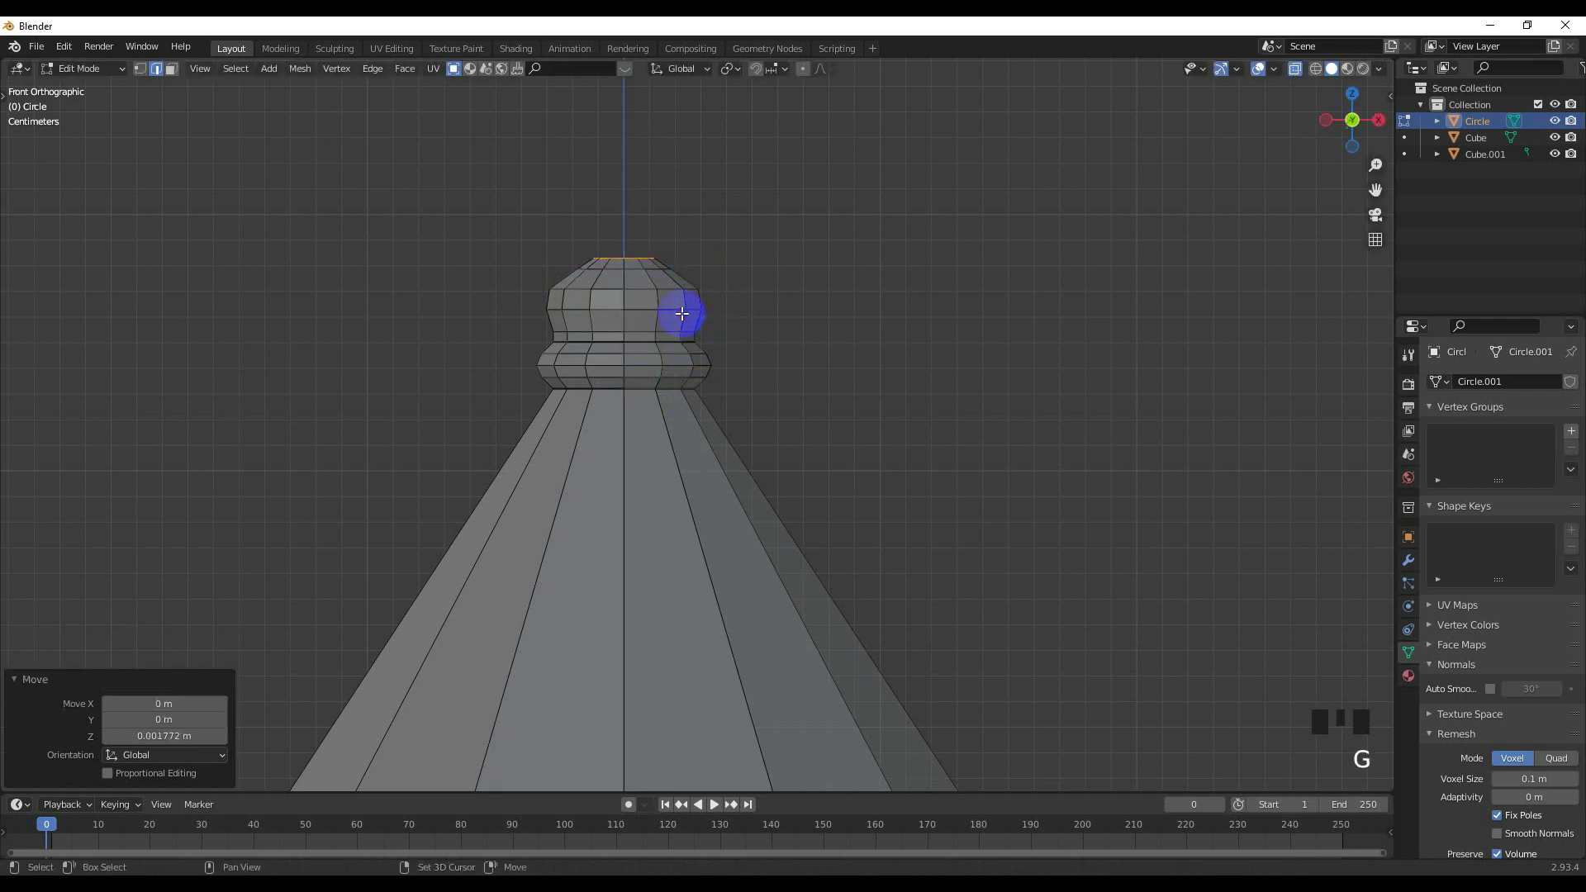
pyautogui.click(652, 272)
pyautogui.keyDown('alt'); pyautogui.keyDown('shift'); pyautogui.click(649, 267); pyautogui.keyUp('shift'); pyautogui.keyUp('alt')
pyautogui.keyDown('alt'); pyautogui.keyDown('shift'); pyautogui.click(650, 267); pyautogui.keyUp('shift'); pyautogui.keyUp('alt')
pyautogui.keyDown('alt'); pyautogui.keyDown('shift'); pyautogui.click(650, 266); pyautogui.keyUp('shift'); pyautogui.keyUp('alt')
pyautogui.keyDown('alt'); pyautogui.keyDown('shift'); pyautogui.click(649, 267); pyautogui.keyUp('shift'); pyautogui.keyUp('alt')
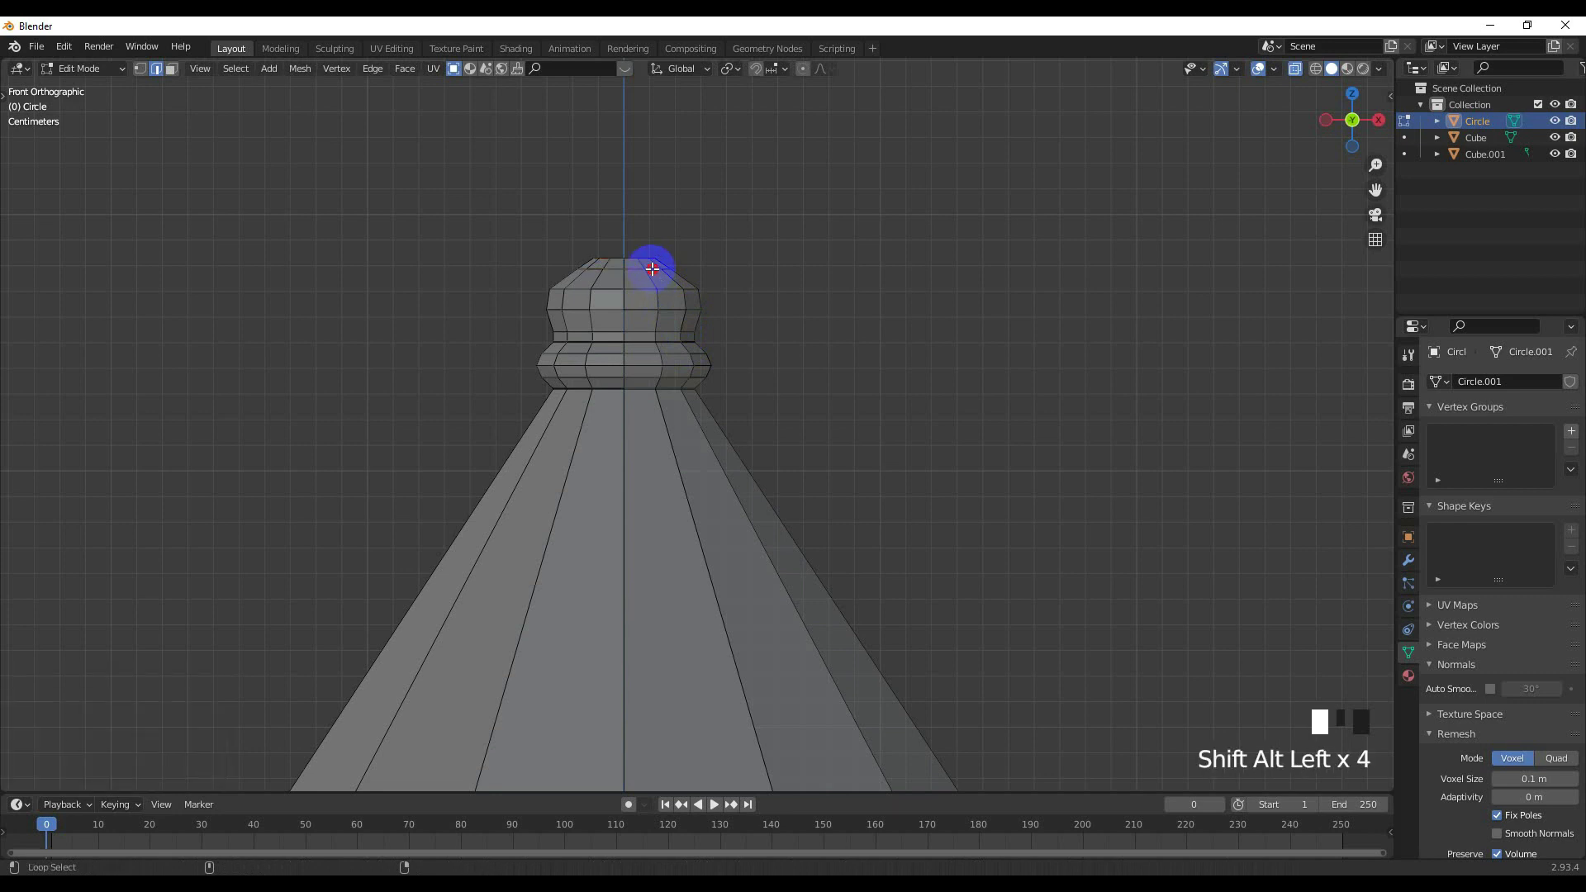
pyautogui.scroll(3, 636, 327)
pyautogui.moveTo(631, 340)
pyautogui.mouseDown(button='middle')
pyautogui.moveTo(645, 414)
pyautogui.moveTo(604, 294)
pyautogui.moveTo(684, 429)
pyautogui.moveTo(612, 344)
pyautogui.mouseUp(button='middle')
pyautogui.scroll(4, 604, 294)
pyautogui.click(609, 329)
pyautogui.keyDown('alt'); pyautogui.keyDown('shift'); pyautogui.click(609, 326); pyautogui.keyUp('shift'); pyautogui.keyUp('alt')
pyautogui.click(627, 320)
pyautogui.keyDown('alt'); pyautogui.keyDown('shift'); pyautogui.click(624, 322); pyautogui.keyUp('shift'); pyautogui.keyUp('alt')
pyautogui.keyDown('alt'); pyautogui.keyDown('shift'); pyautogui.click(624, 323); pyautogui.keyUp('shift'); pyautogui.keyUp('alt')
pyautogui.keyDown('alt'); pyautogui.keyDown('shift'); pyautogui.click(623, 322); pyautogui.keyUp('shift'); pyautogui.keyUp('alt')
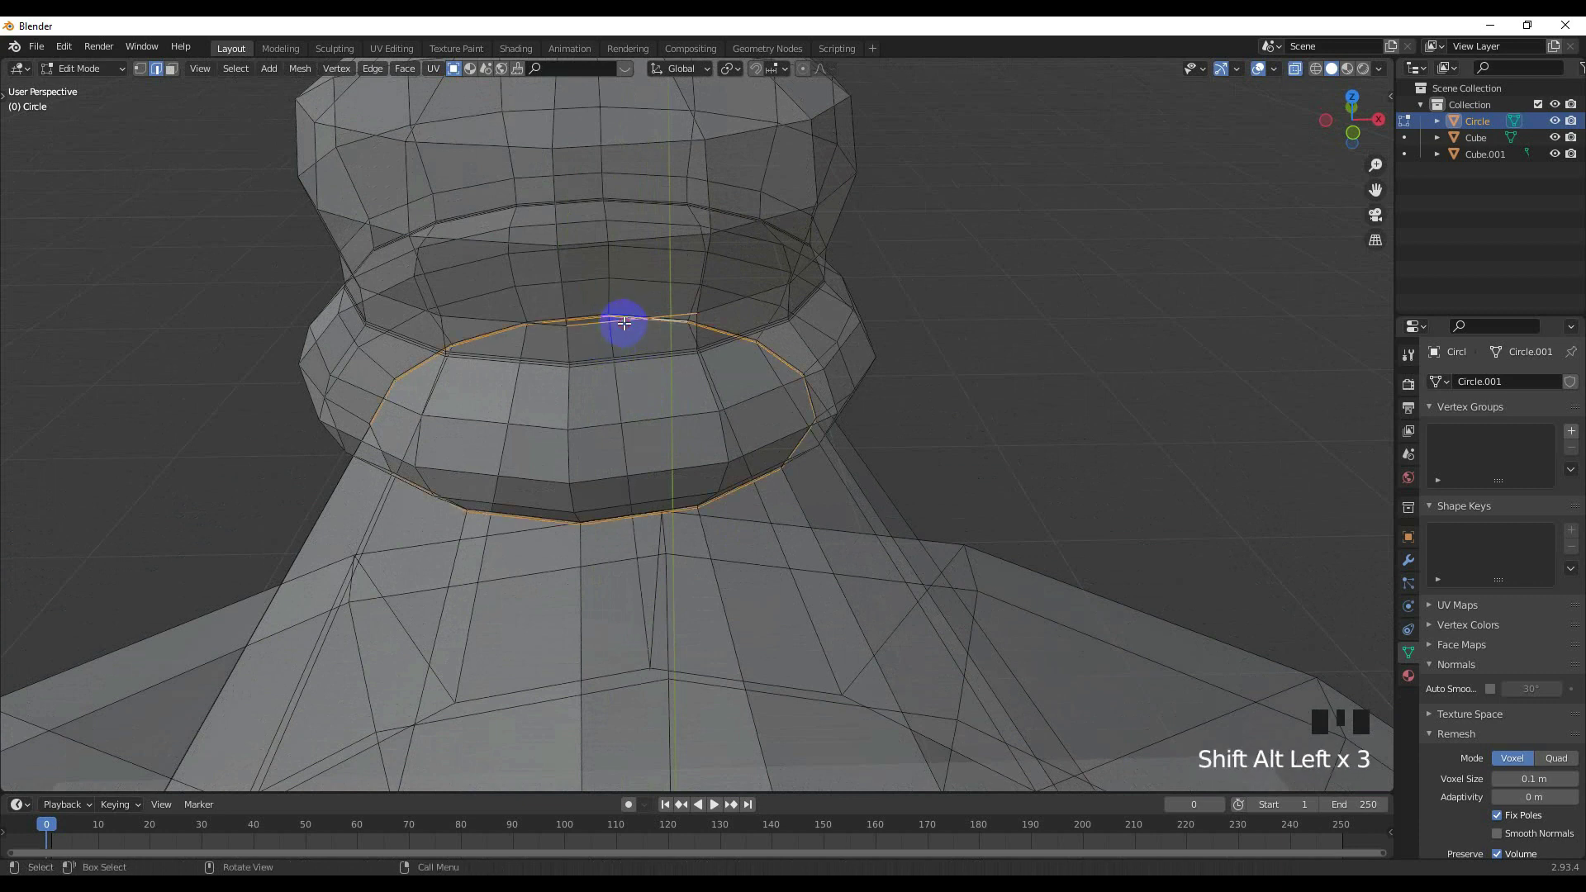
# In front view, scale the edge loop between the two bulges inward to 0.853 and lower it about 0.0017 m.
pyautogui.press('KP_1')
pyautogui.click(627, 333)
pyautogui.keyDown('alt'); pyautogui.keyDown('shift'); pyautogui.click(629, 333); pyautogui.keyUp('shift'); pyautogui.keyUp('alt')
pyautogui.keyDown('alt'); pyautogui.keyDown('shift'); pyautogui.click(628, 333); pyautogui.keyUp('shift'); pyautogui.keyUp('alt')
pyautogui.keyDown('alt'); pyautogui.keyDown('shift'); pyautogui.click(629, 333); pyautogui.keyUp('shift'); pyautogui.keyUp('alt')
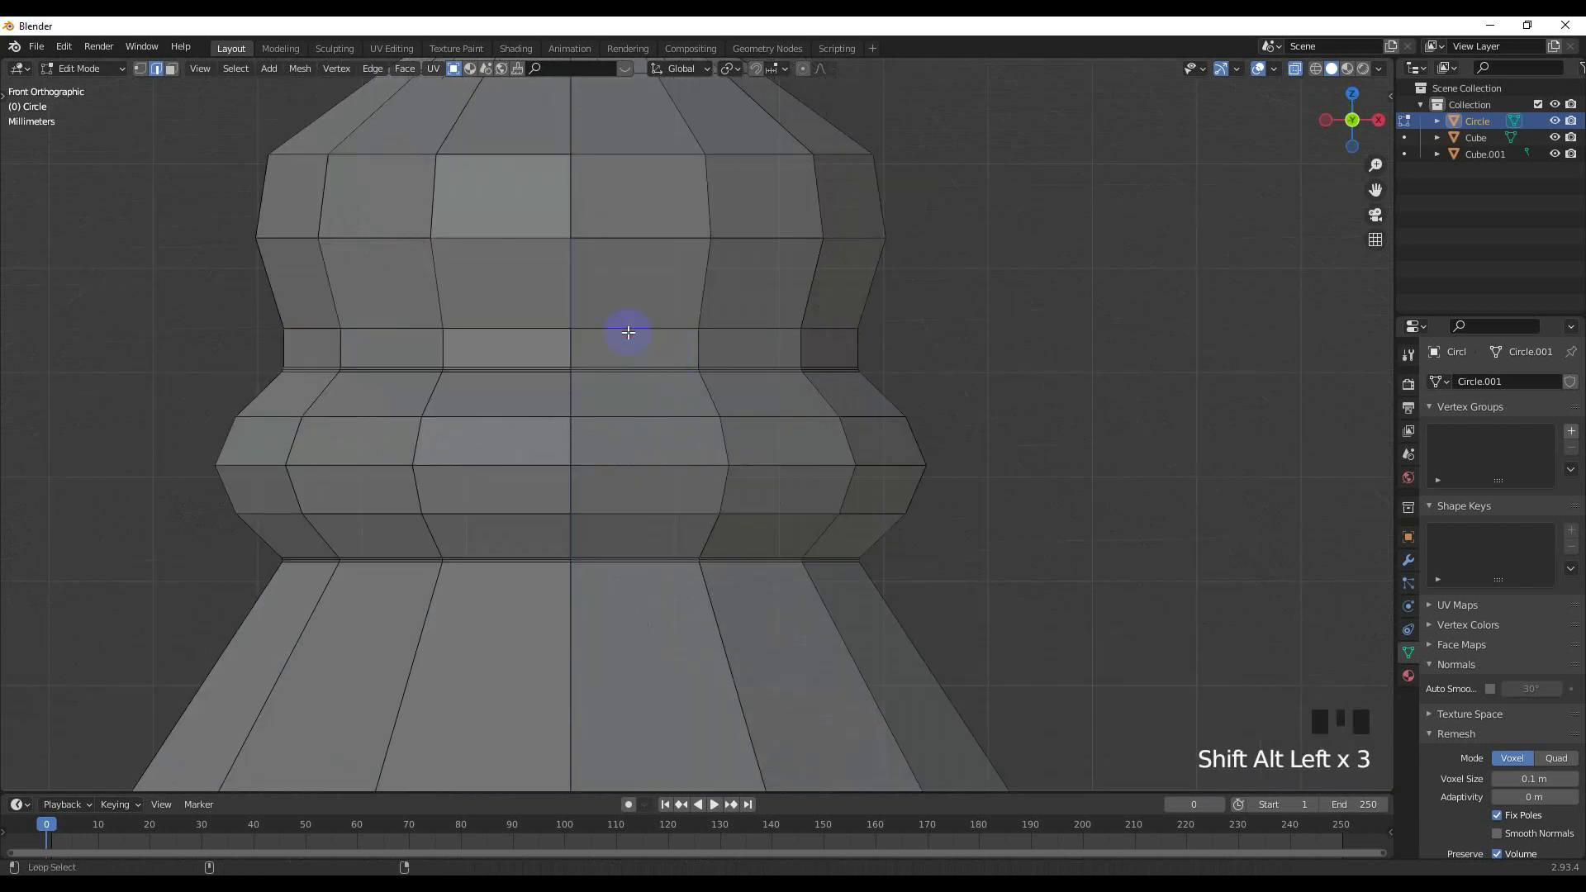
pyautogui.press('s')
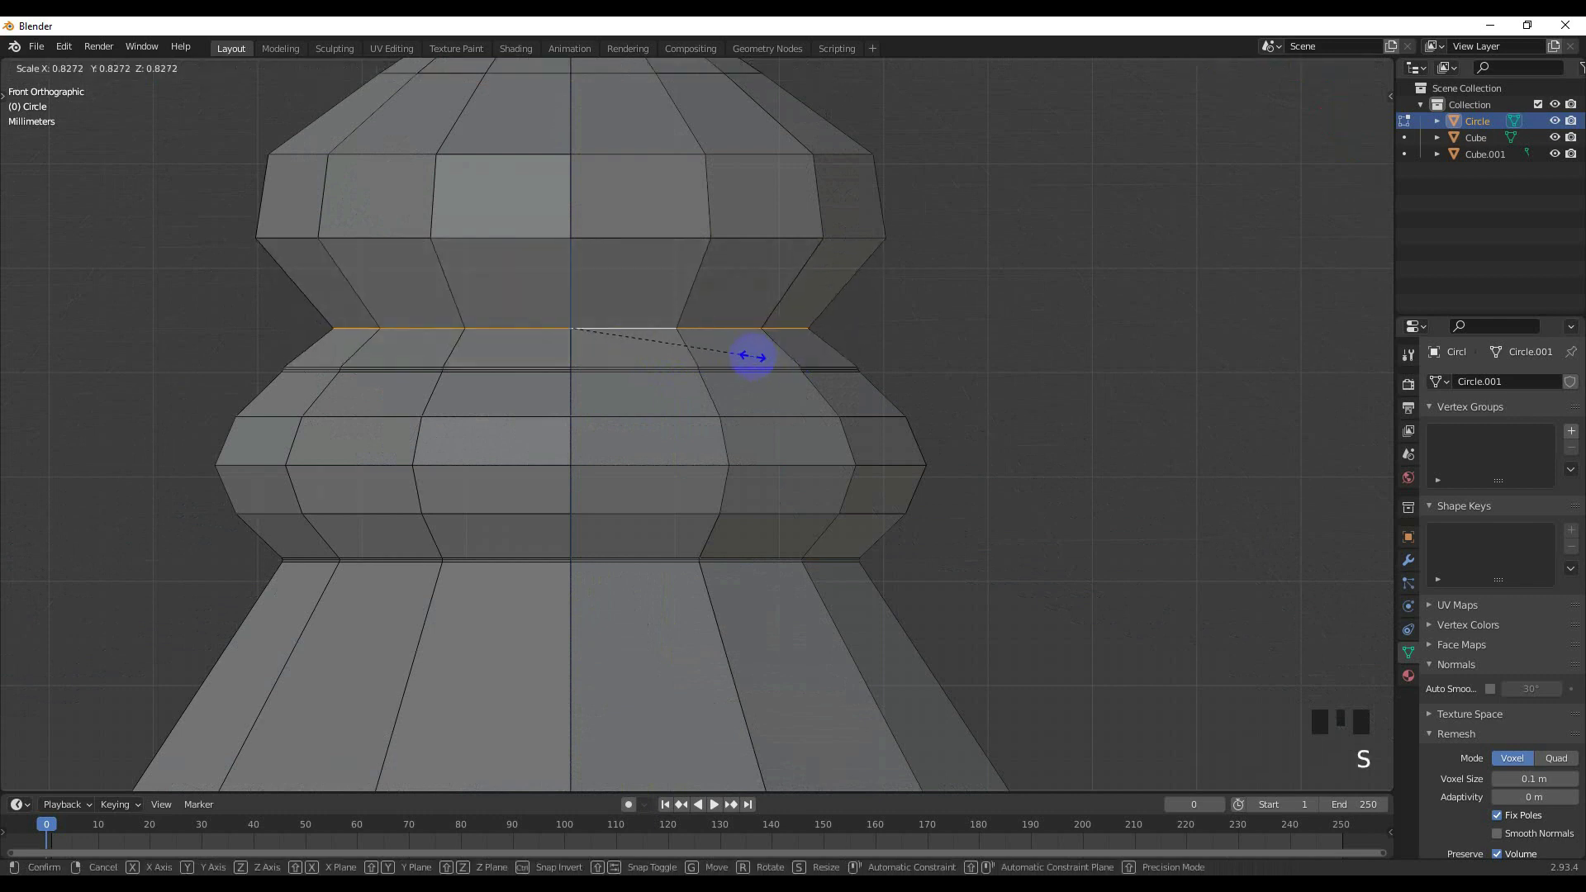
pyautogui.click(758, 359)
pyautogui.press('g')
pyautogui.press('z')
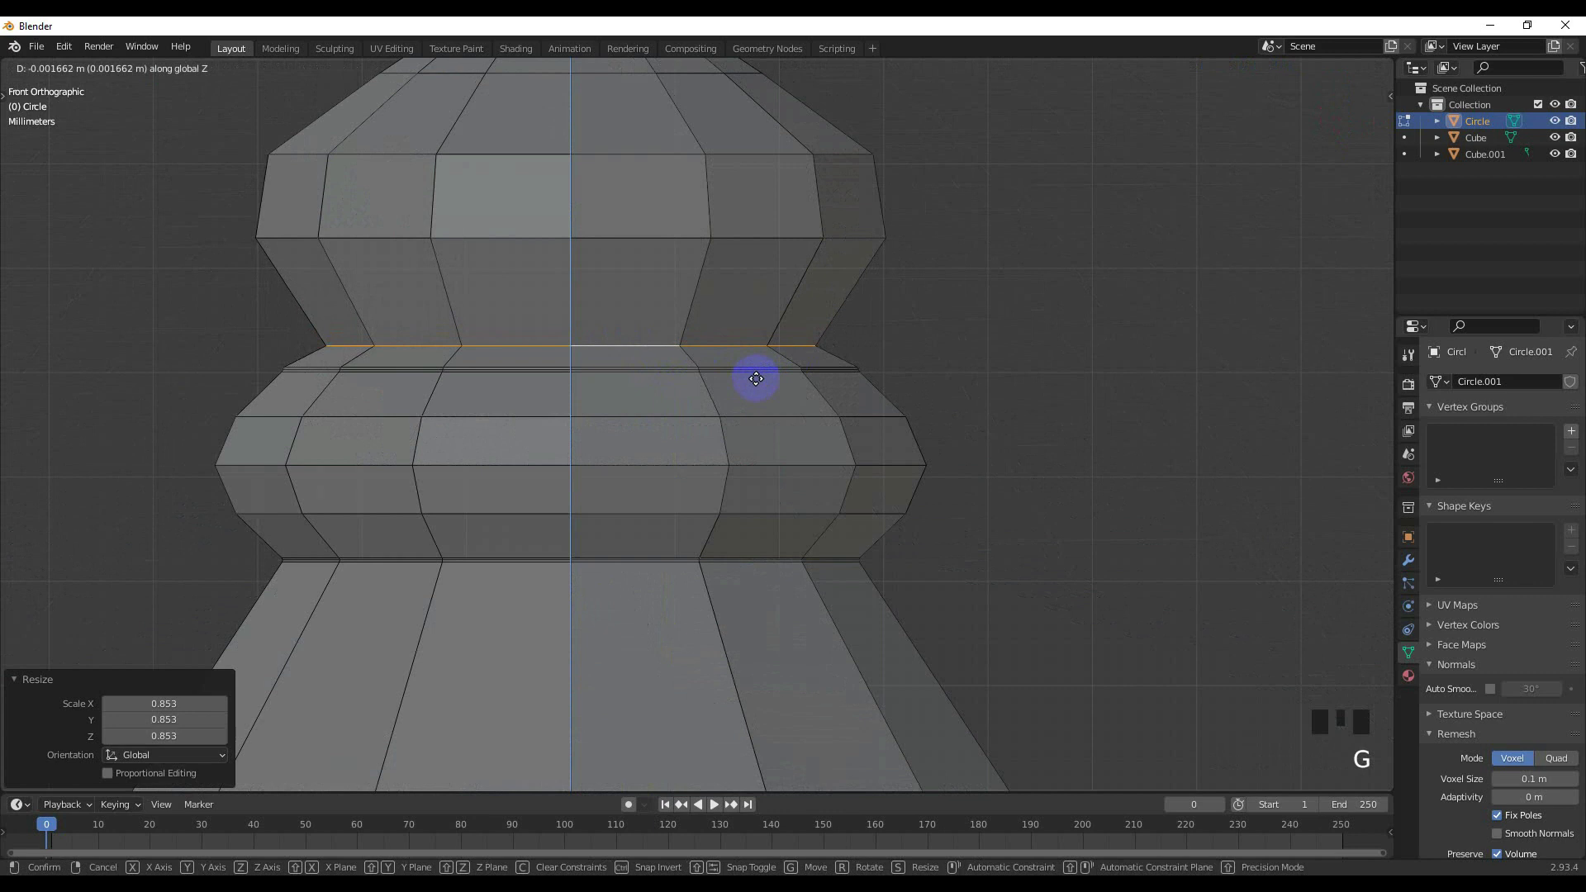
pyautogui.click(754, 369)
# Add a centered loop cut just below the upper bulge's widest edge and scale it outward to about 1.048.
pyautogui.click(669, 239)
pyautogui.keyDown('alt'); pyautogui.keyDown('shift'); pyautogui.click(669, 239); pyautogui.keyUp('shift'); pyautogui.keyUp('alt')
pyautogui.keyDown('alt'); pyautogui.keyDown('shift'); pyautogui.click(669, 238); pyautogui.keyUp('shift'); pyautogui.keyUp('alt')
pyautogui.keyDown('alt'); pyautogui.keyDown('shift'); pyautogui.click(669, 239); pyautogui.keyUp('shift'); pyautogui.keyUp('alt')
pyautogui.keyDown('alt'); pyautogui.keyDown('shift'); pyautogui.click(670, 237); pyautogui.keyUp('shift'); pyautogui.keyUp('alt')
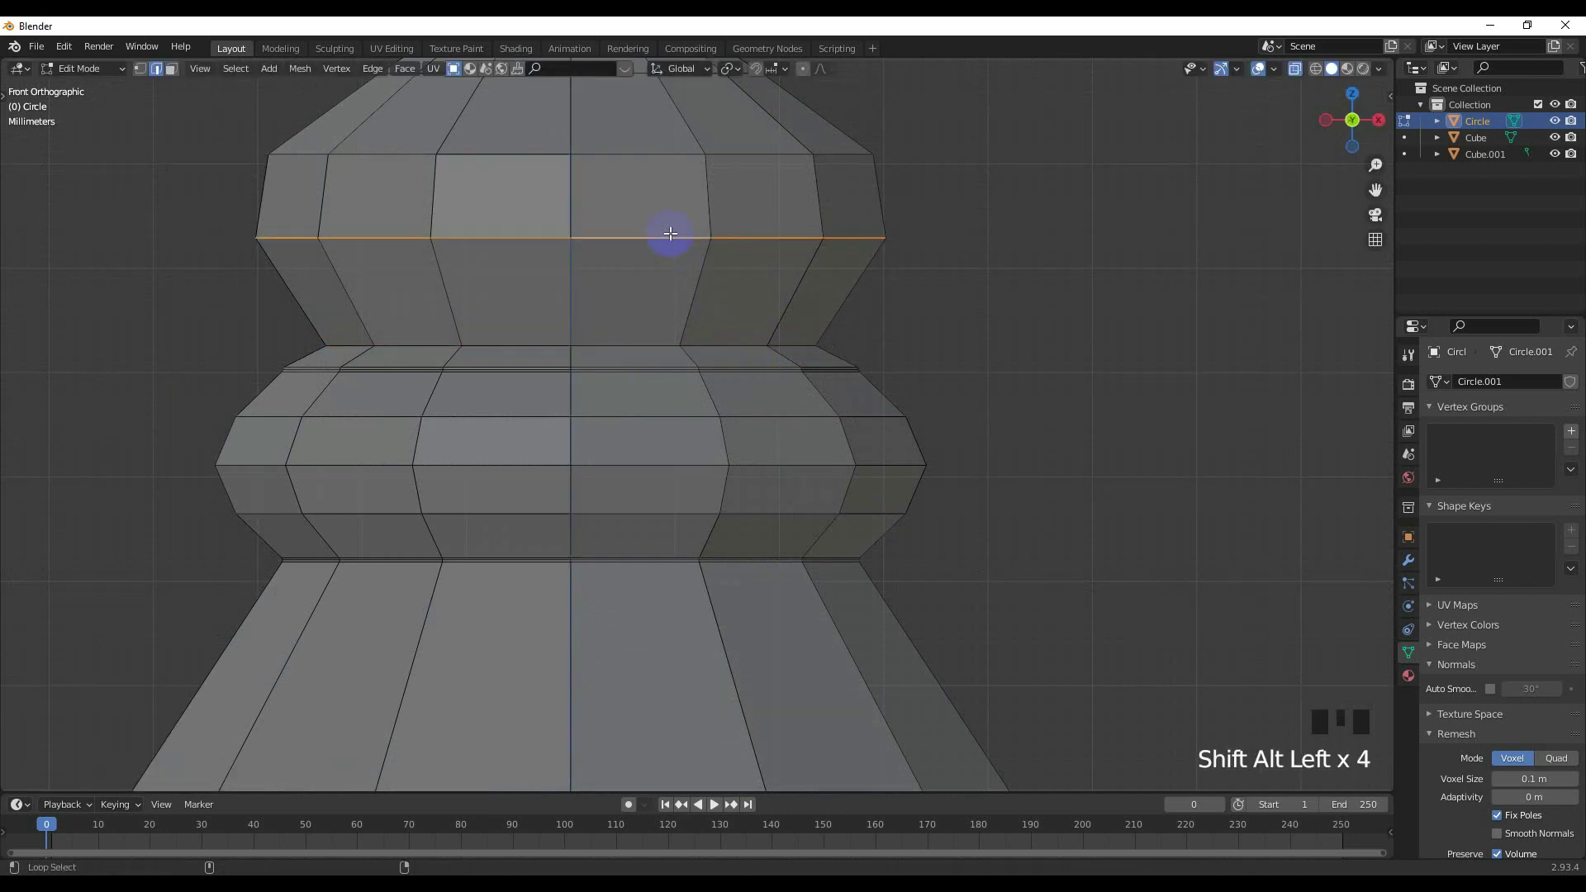
pyautogui.hotkey('ctrl', 'r')
pyautogui.click(679, 313)
pyautogui.rightClick(679, 313)
pyautogui.press('s')
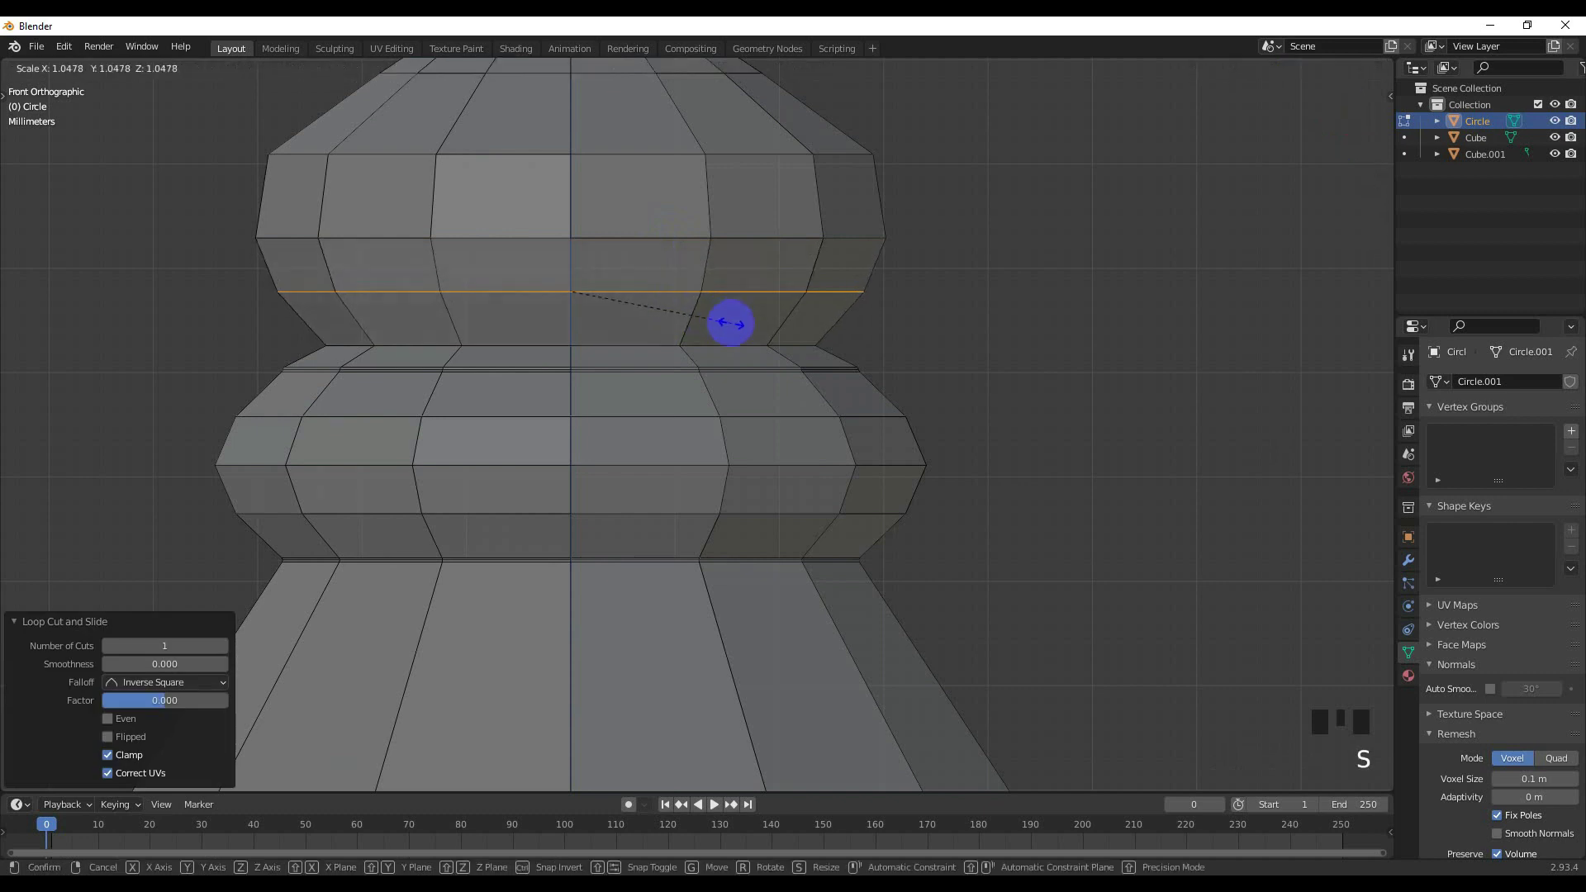
pyautogui.click(729, 322)
# Scale the edge loop directly above the upper bulge's widest edge inward to about 0.93.
pyautogui.scroll(-2, 697, 276)
pyautogui.keyDown('shift'); pyautogui.moveTo(697, 276); pyautogui.dragTo(661, 357, button='middle'); pyautogui.keyUp('shift')
pyautogui.click(661, 357)
pyautogui.keyDown('alt'); pyautogui.keyDown('shift'); pyautogui.click(661, 356); pyautogui.keyUp('shift'); pyautogui.keyUp('alt')
pyautogui.keyDown('alt'); pyautogui.keyDown('shift'); pyautogui.click(661, 356); pyautogui.keyUp('shift'); pyautogui.keyUp('alt')
pyautogui.keyDown('alt'); pyautogui.keyDown('shift'); pyautogui.click(661, 356); pyautogui.keyUp('shift'); pyautogui.keyUp('alt')
pyautogui.keyDown('alt'); pyautogui.keyDown('shift'); pyautogui.click(661, 356); pyautogui.keyUp('shift'); pyautogui.keyUp('alt')
pyautogui.press('s')
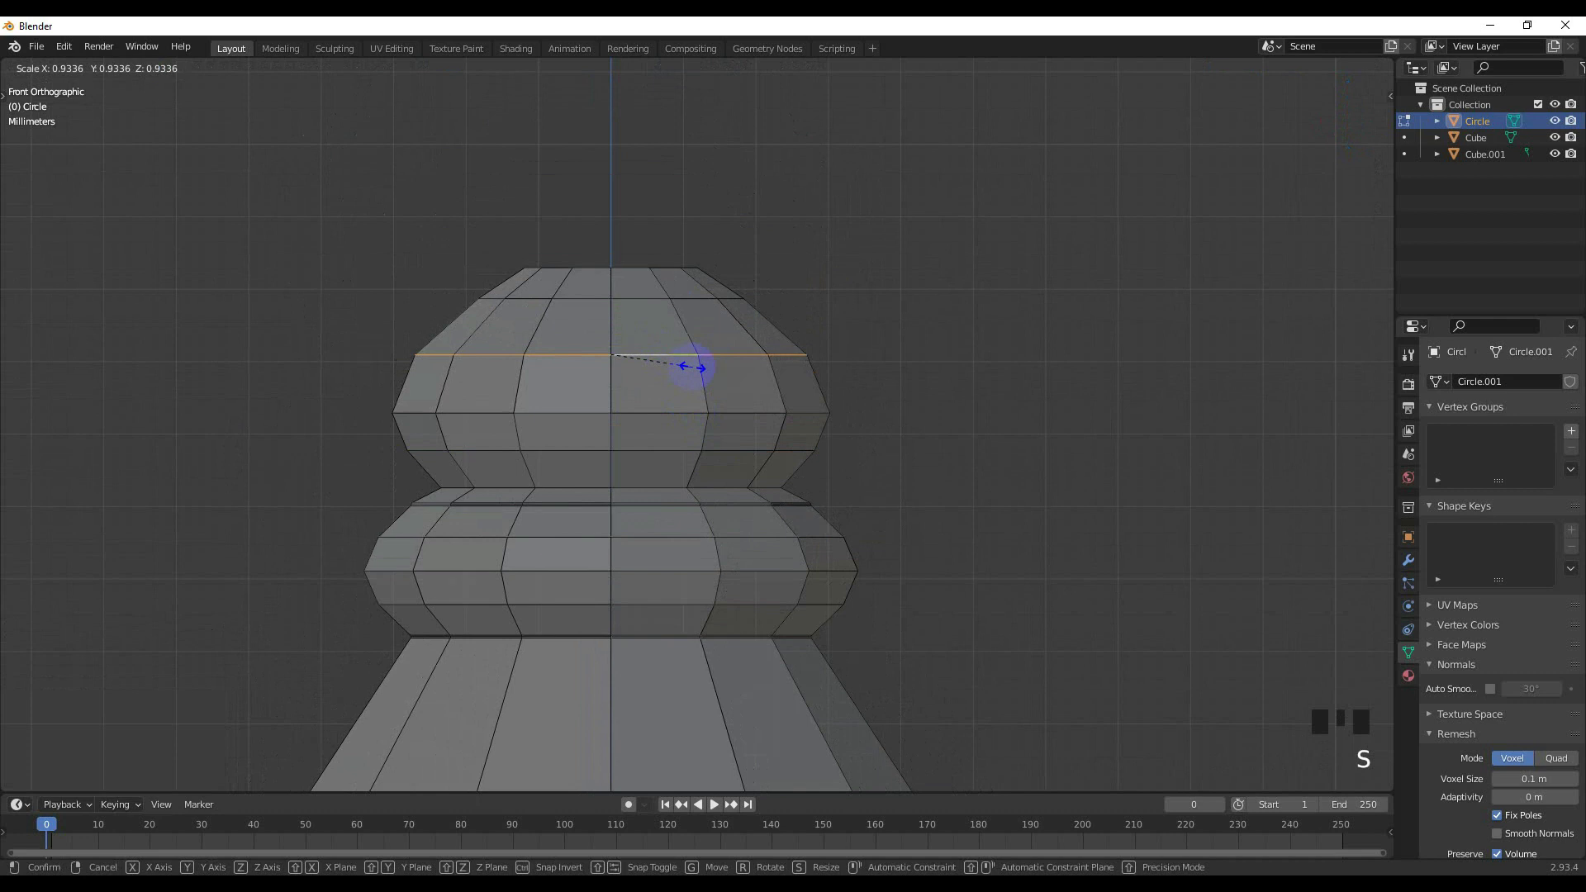
pyautogui.click(673, 418)
# Scale the upper bulge's widest edge loop inward to 0.963.
pyautogui.click(675, 415)
pyautogui.keyDown('alt'); pyautogui.keyDown('shift'); pyautogui.click(674, 415); pyautogui.keyUp('shift'); pyautogui.keyUp('alt')
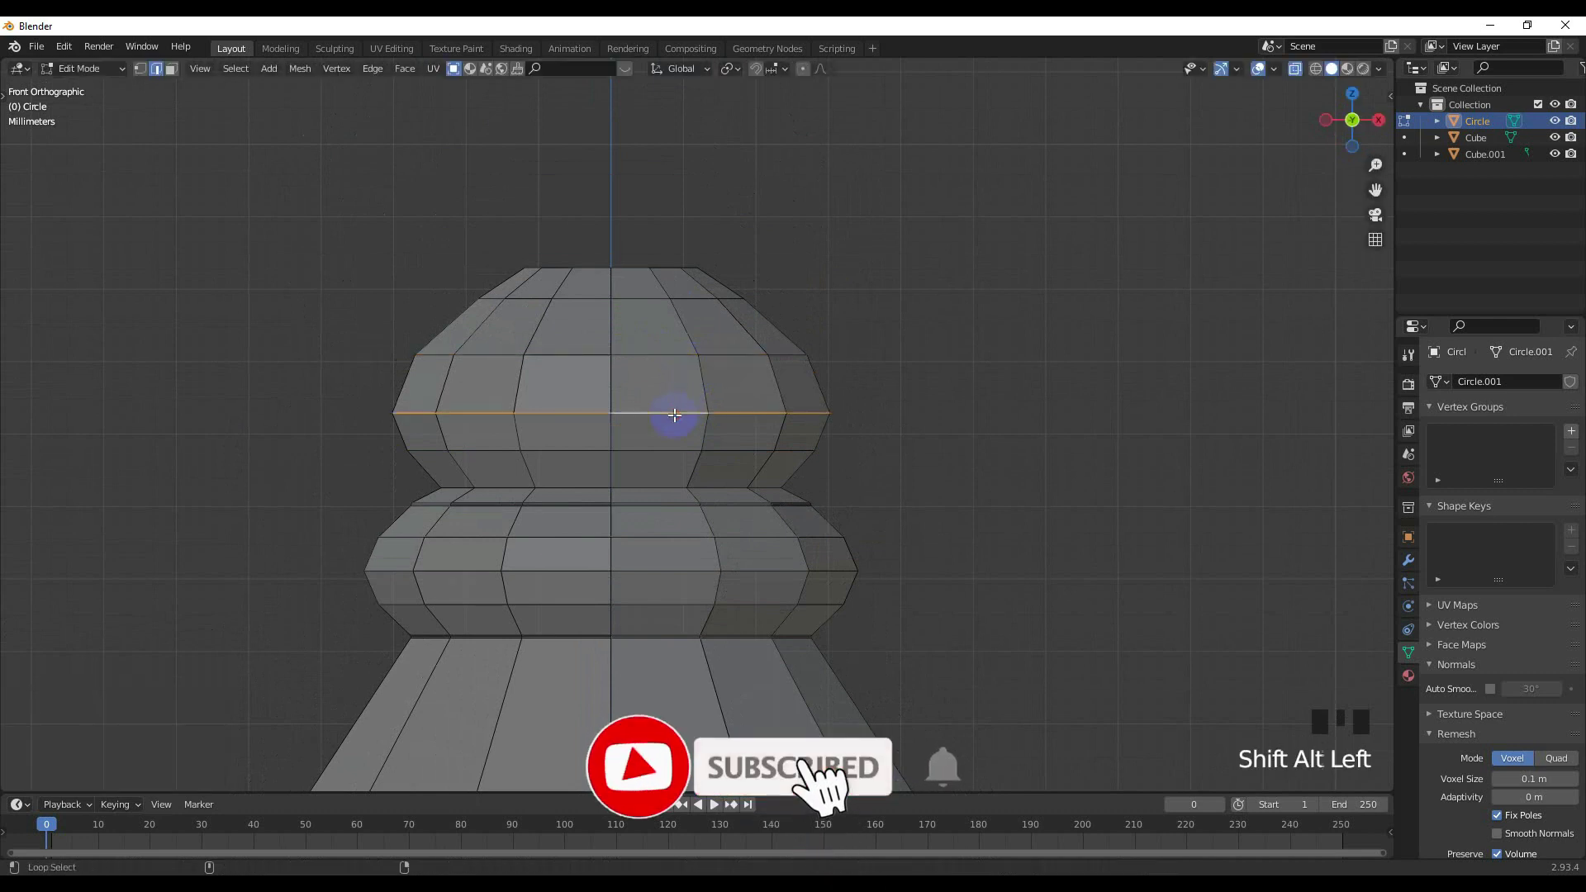
pyautogui.keyDown('alt'); pyautogui.keyDown('shift'); pyautogui.click(716, 418); pyautogui.keyUp('shift'); pyautogui.keyUp('alt')
pyautogui.keyDown('alt'); pyautogui.keyDown('shift'); pyautogui.click(715, 418); pyautogui.keyUp('shift'); pyautogui.keyUp('alt')
pyautogui.keyDown('alt'); pyautogui.keyDown('shift'); pyautogui.click(758, 424); pyautogui.keyUp('shift'); pyautogui.keyUp('alt')
pyautogui.press('s')
pyautogui.click(758, 425)
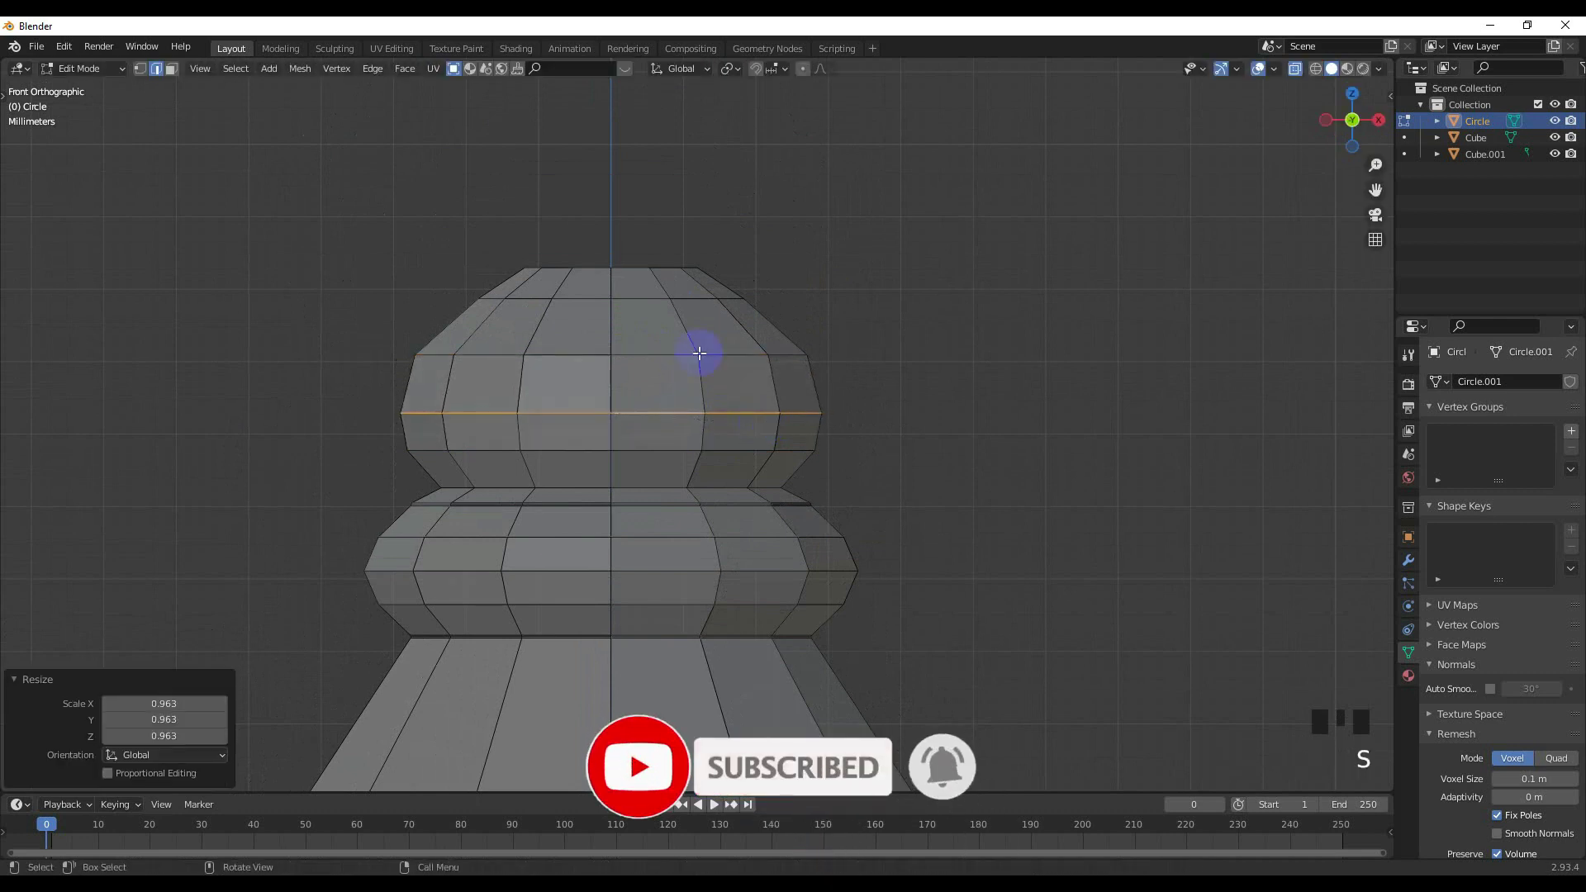
# Scale the finial's topmost edge loop inward and adjust its height along Z.
pyautogui.click(632, 276)
pyautogui.keyDown('alt'); pyautogui.keyDown('shift'); pyautogui.click(631, 269); pyautogui.keyUp('shift'); pyautogui.keyUp('alt')
pyautogui.keyDown('alt'); pyautogui.keyDown('shift'); pyautogui.click(631, 269); pyautogui.keyUp('shift'); pyautogui.keyUp('alt')
pyautogui.keyDown('alt'); pyautogui.keyDown('shift'); pyautogui.click(632, 268); pyautogui.keyUp('shift'); pyautogui.keyUp('alt')
pyautogui.keyDown('alt'); pyautogui.keyDown('shift'); pyautogui.click(632, 268); pyautogui.keyUp('shift'); pyautogui.keyUp('alt')
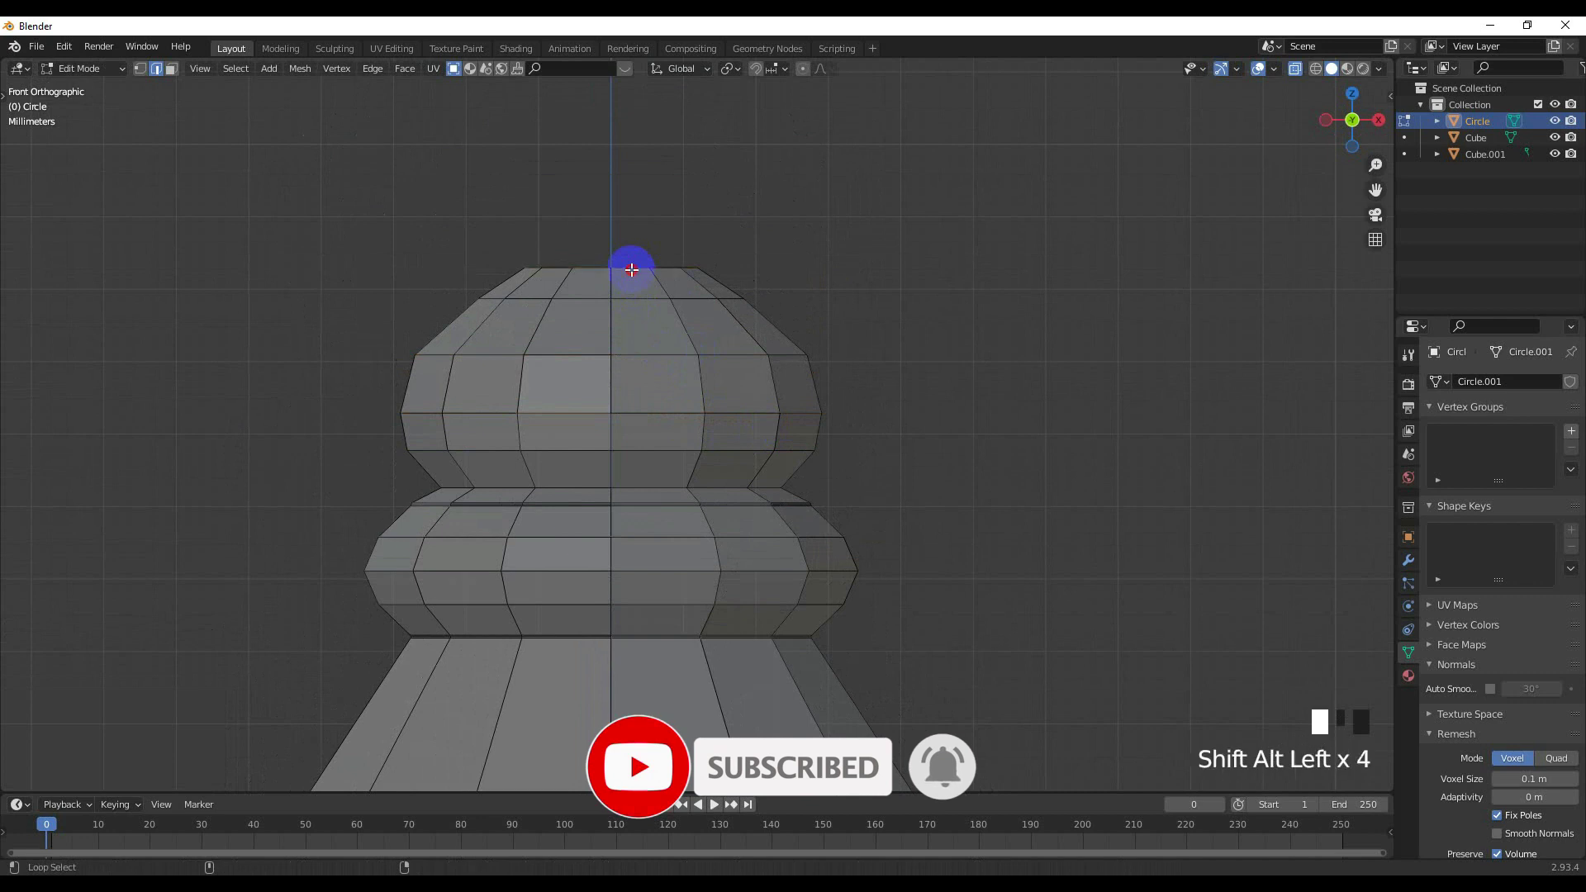
pyautogui.press('s')
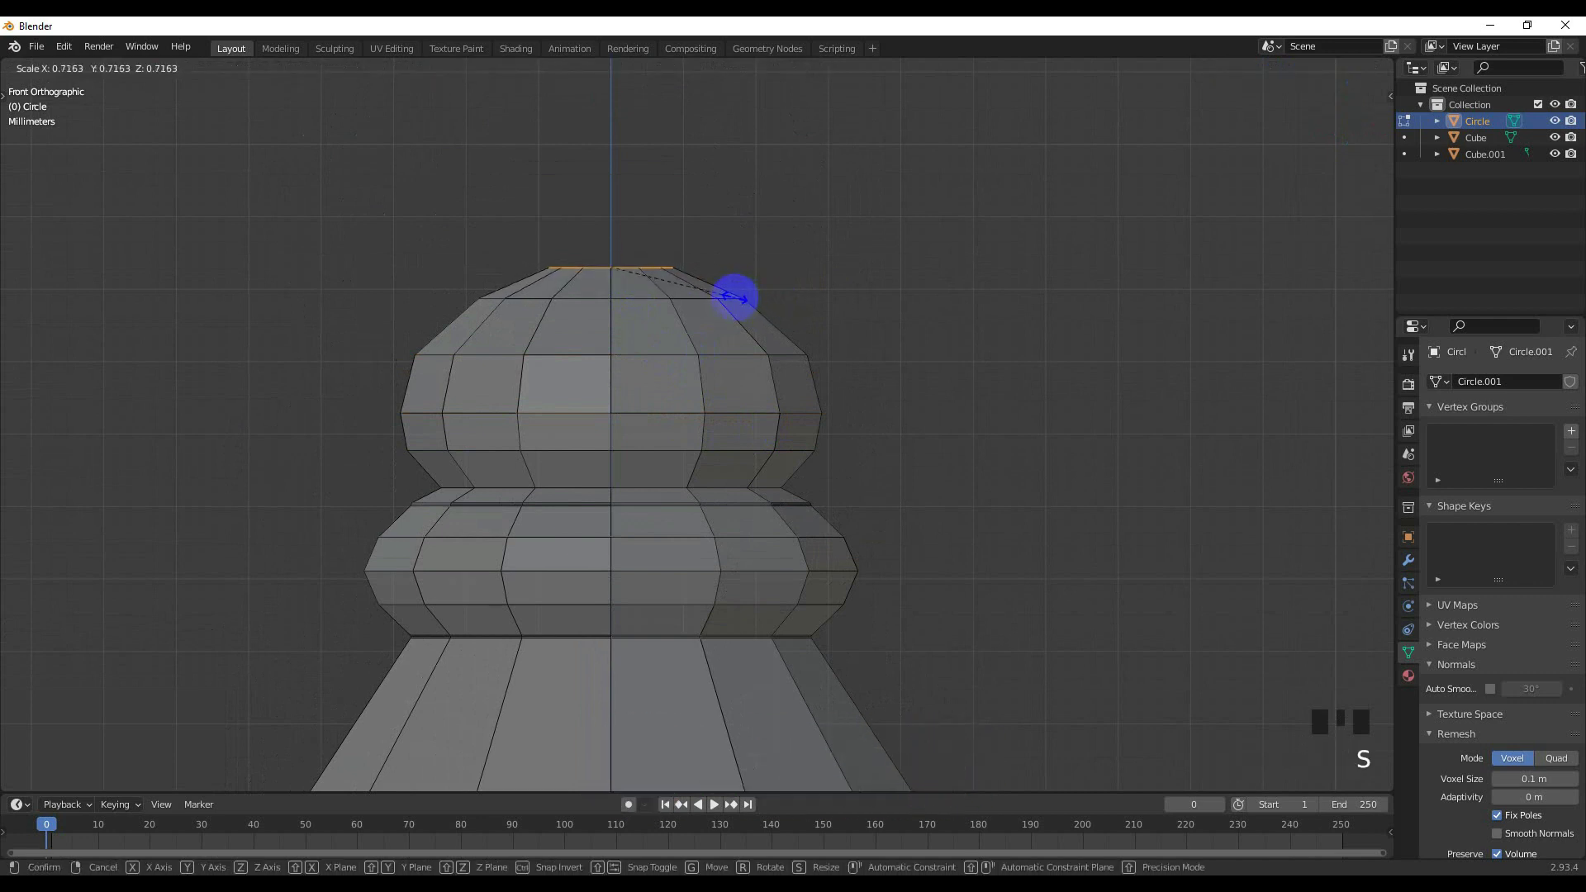
pyautogui.click(714, 304)
pyautogui.press('g')
pyautogui.middleClick(713, 300)
pyautogui.click(708, 267)
# Shrink the finial's topmost edge loop to 0.851 and raise it about 0.0006 m along Z.
pyautogui.press('s')
pyautogui.click(727, 308)
pyautogui.press('g')
pyautogui.middleClick(694, 330)
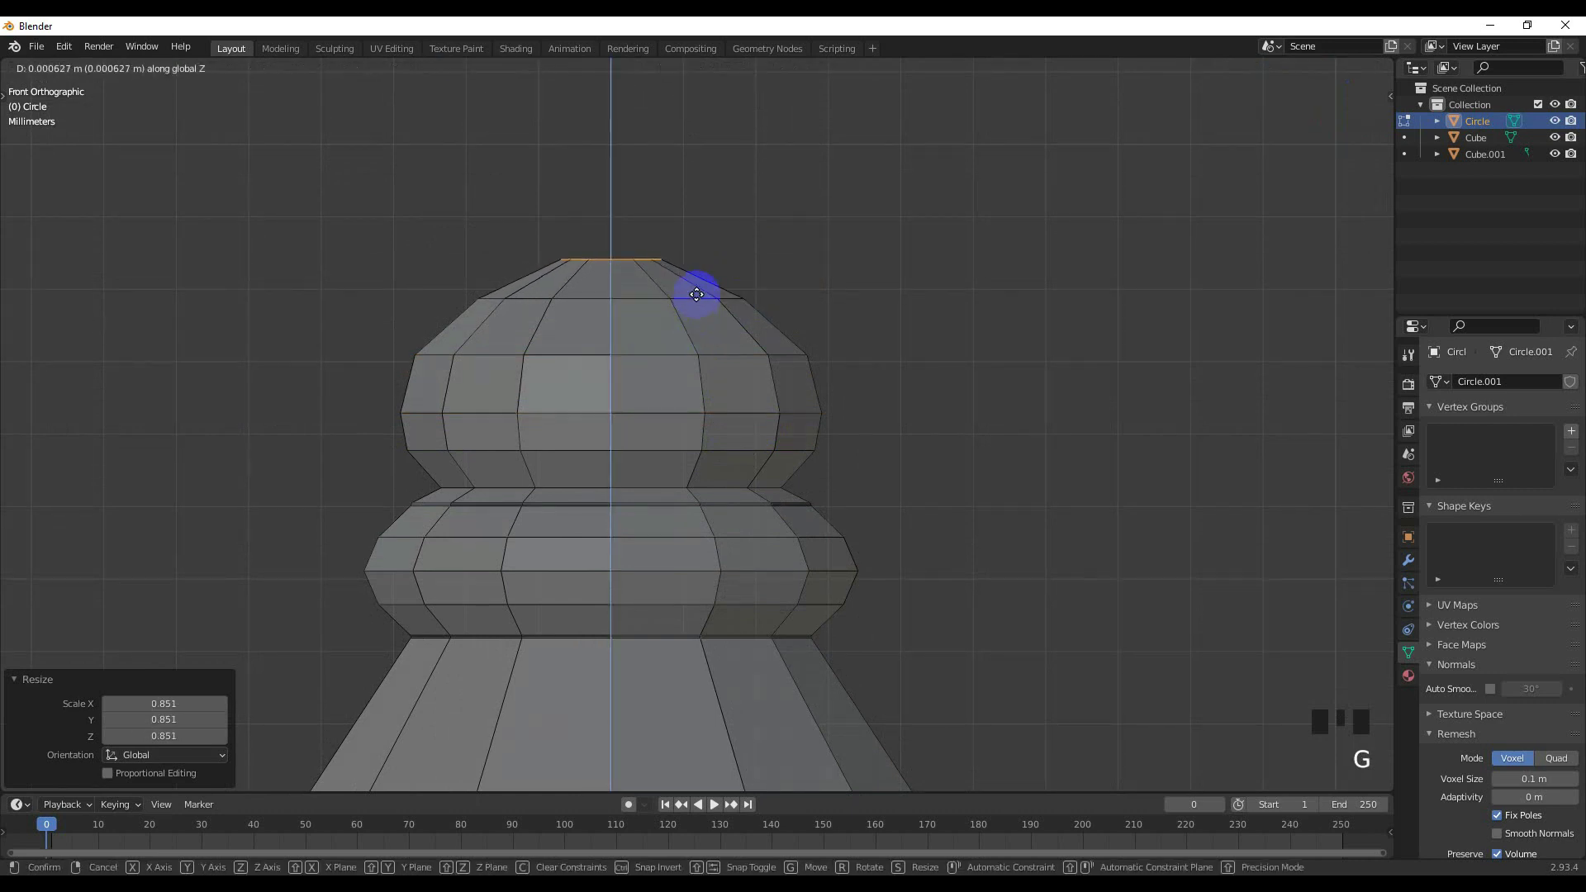
pyautogui.click(696, 295)
# Bevel the finial's topmost edge loop with two segments and a width of about 0.0003 m.
pyautogui.scroll(-15, 705, 372)
pyautogui.scroll(15, 707, 376)
pyautogui.moveTo(708, 381)
pyautogui.mouseDown(button='middle')
pyautogui.moveTo(690, 396)
pyautogui.moveTo(694, 371)
pyautogui.mouseUp(button='middle')
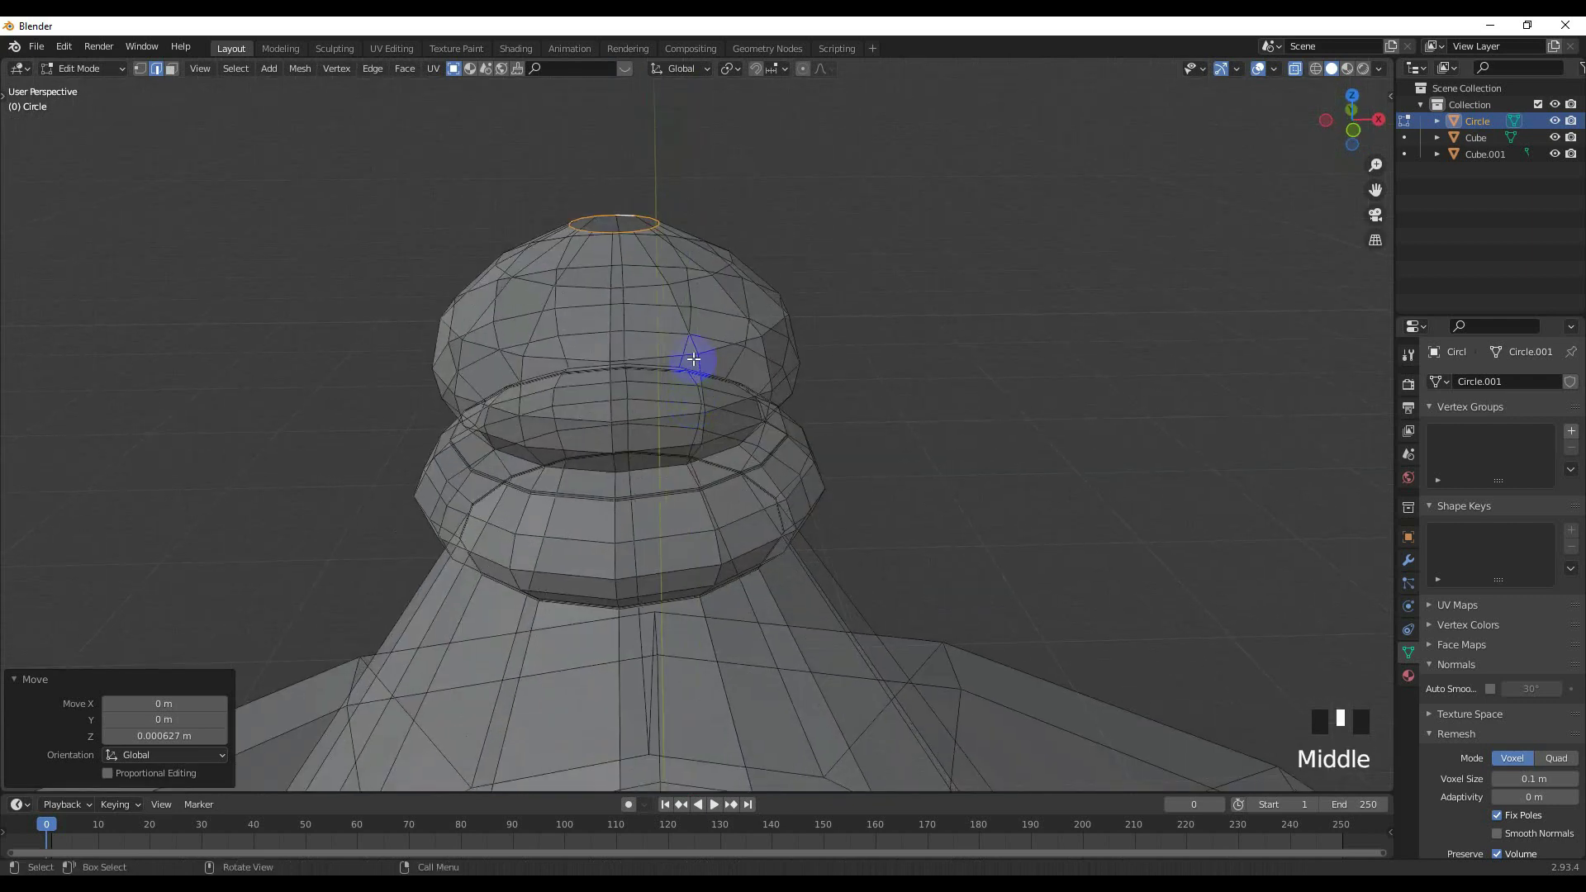
pyautogui.hotkey('ctrl', 'b')
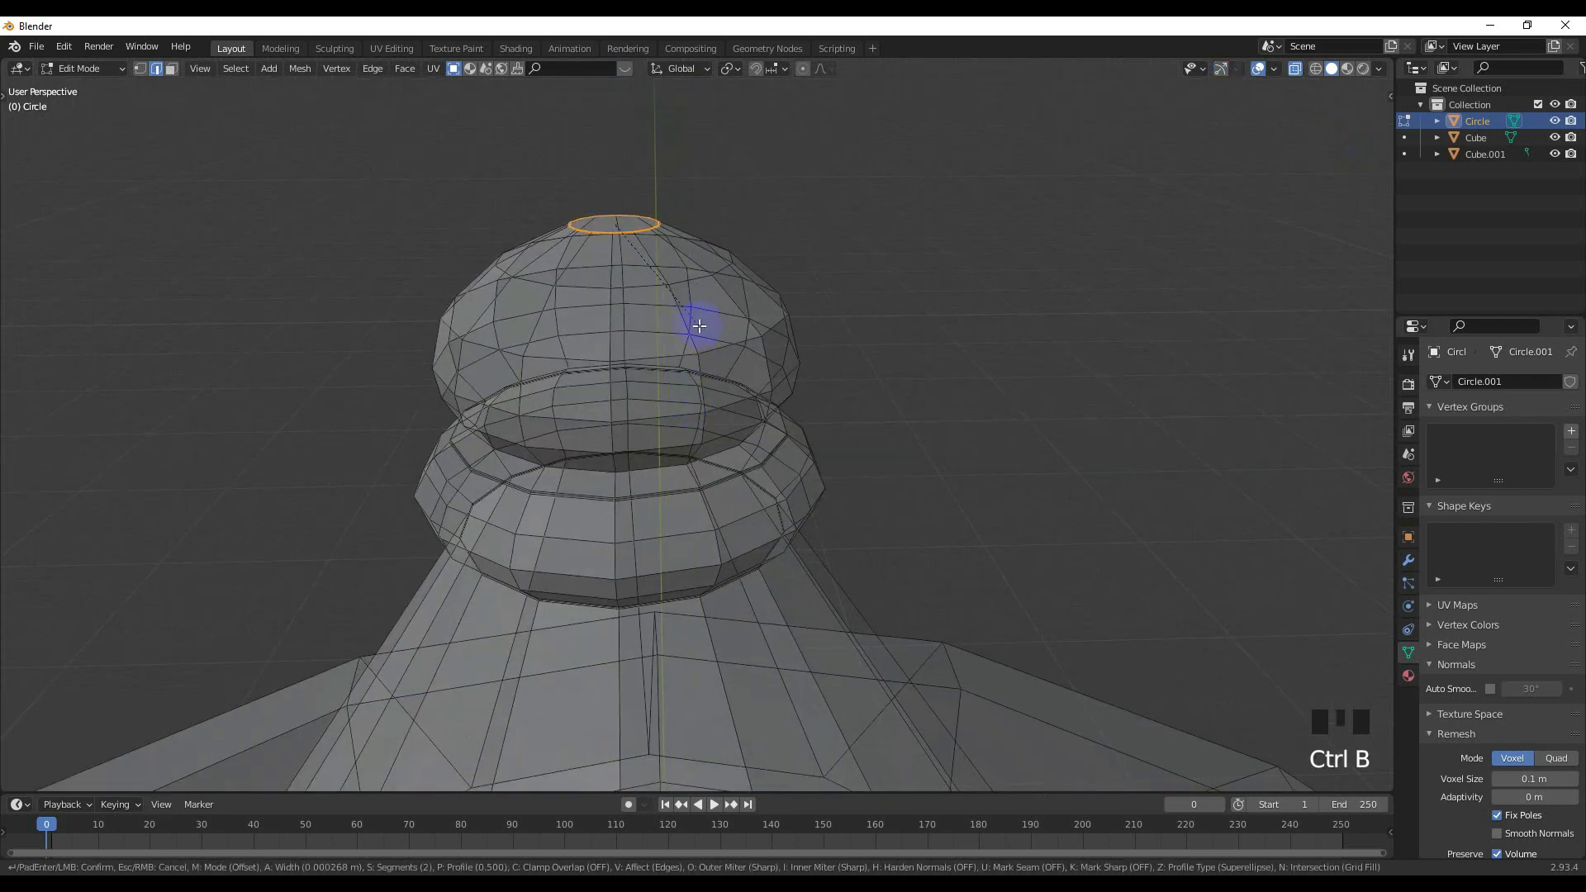
pyautogui.click(700, 327)
# Return to Object Mode, shade the dome smooth and enable Auto Smooth at 30°.
pyautogui.scroll(-10, 700, 328)
pyautogui.press('Tab')
pyautogui.scroll(-5, 700, 363)
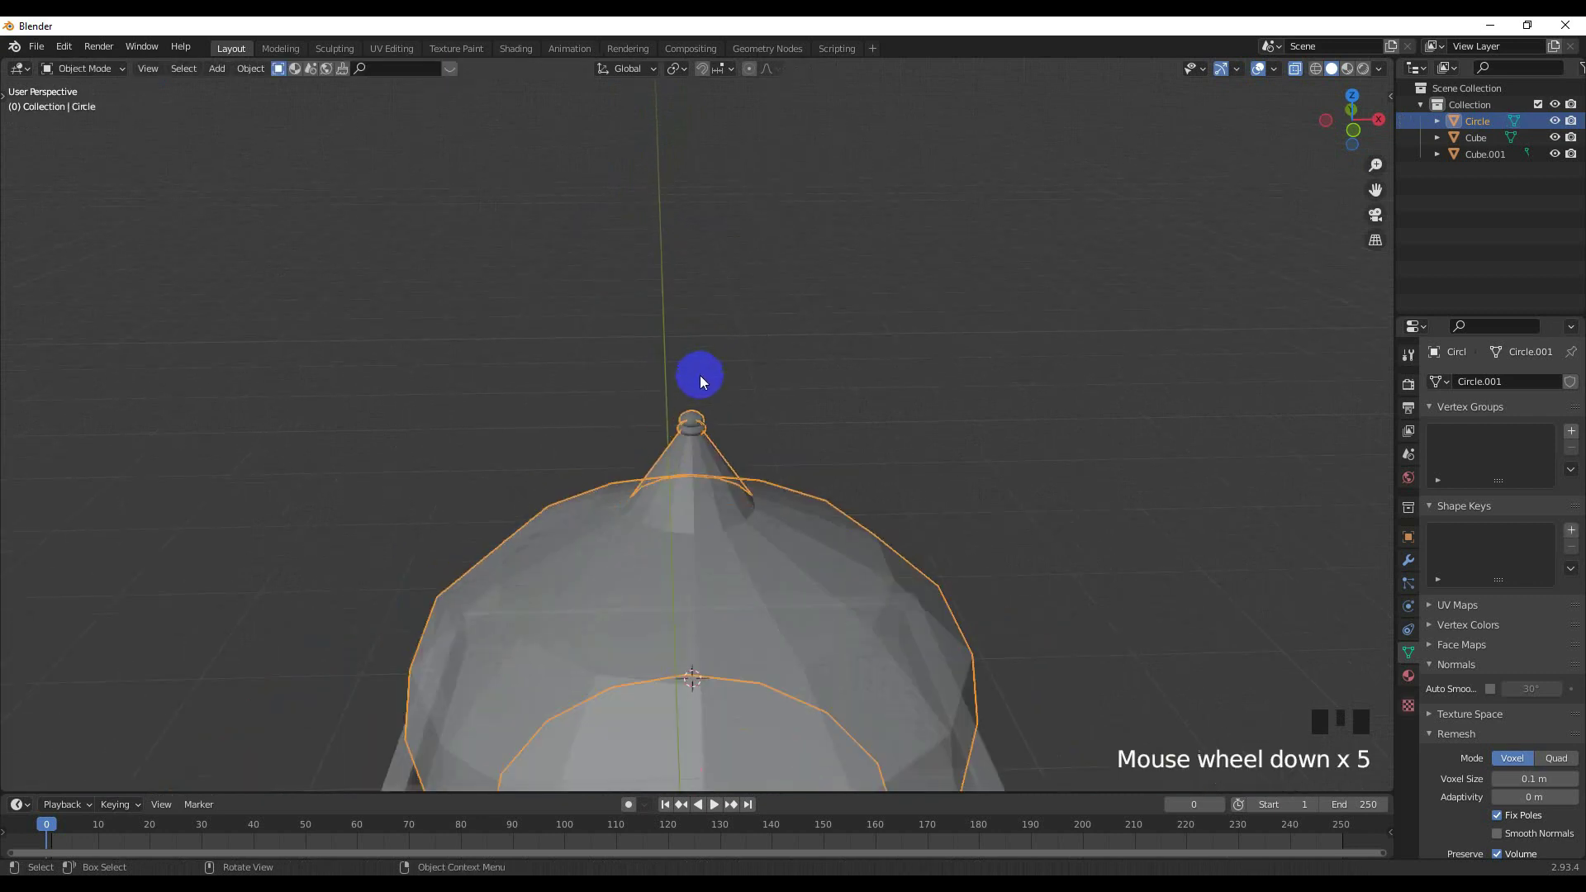
pyautogui.rightClick(702, 461)
pyautogui.click(1492, 688)
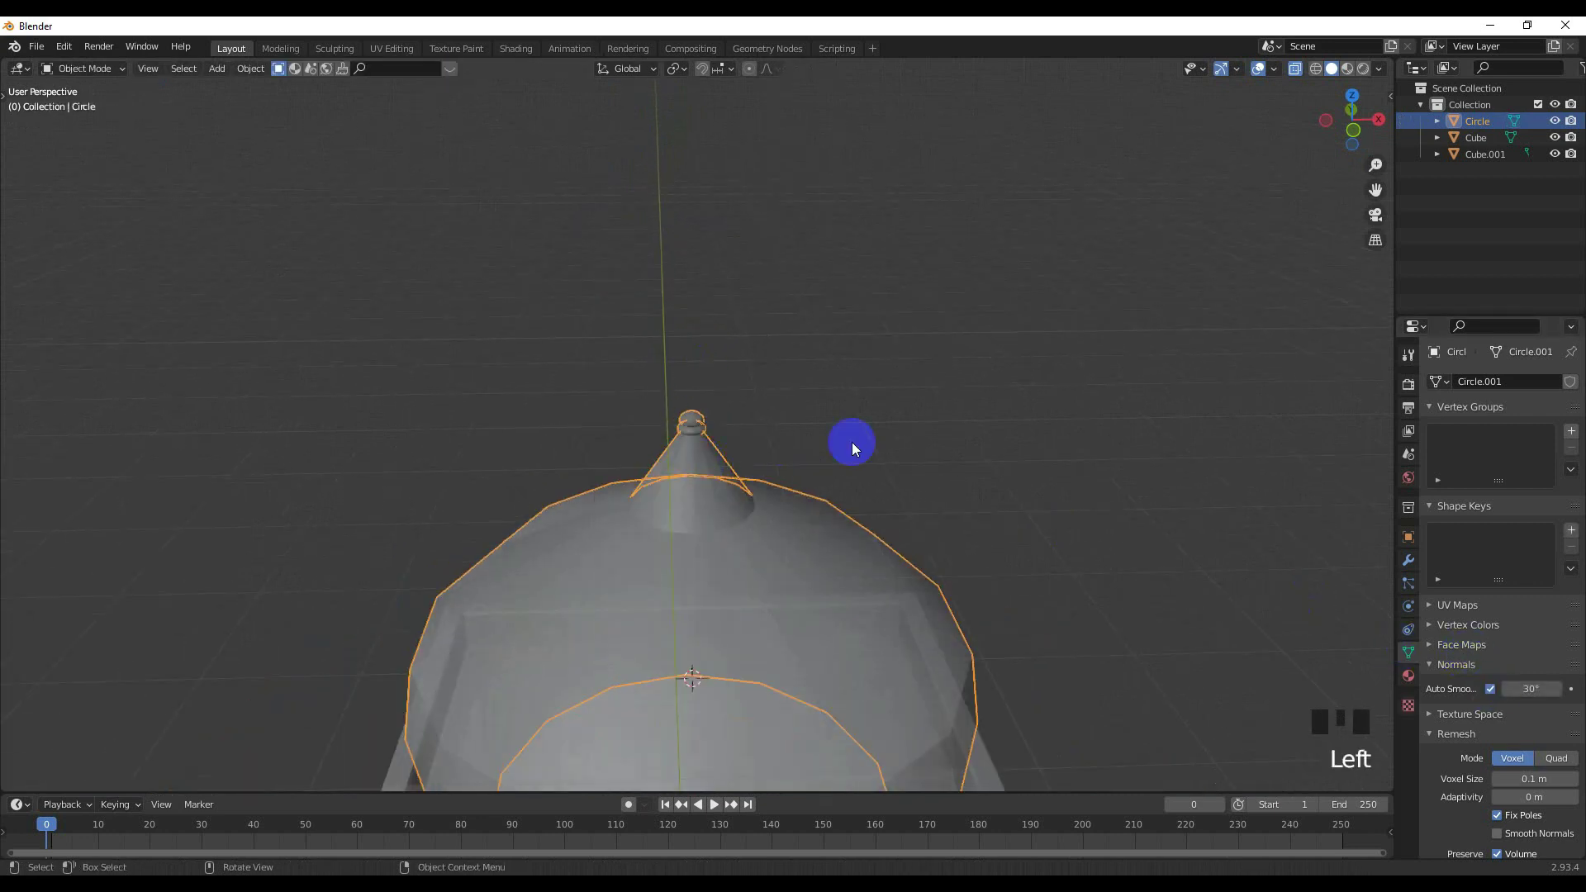
# Turn off X-ray display in front view and deselect the dome.
pyautogui.scroll(-5, 835, 436)
pyautogui.press('KP_1')
pyautogui.scroll(3, 800, 476)
pyautogui.keyDown('shift'); pyautogui.moveTo(799, 471); pyautogui.dragTo(775, 260, button='middle'); pyautogui.keyUp('shift')
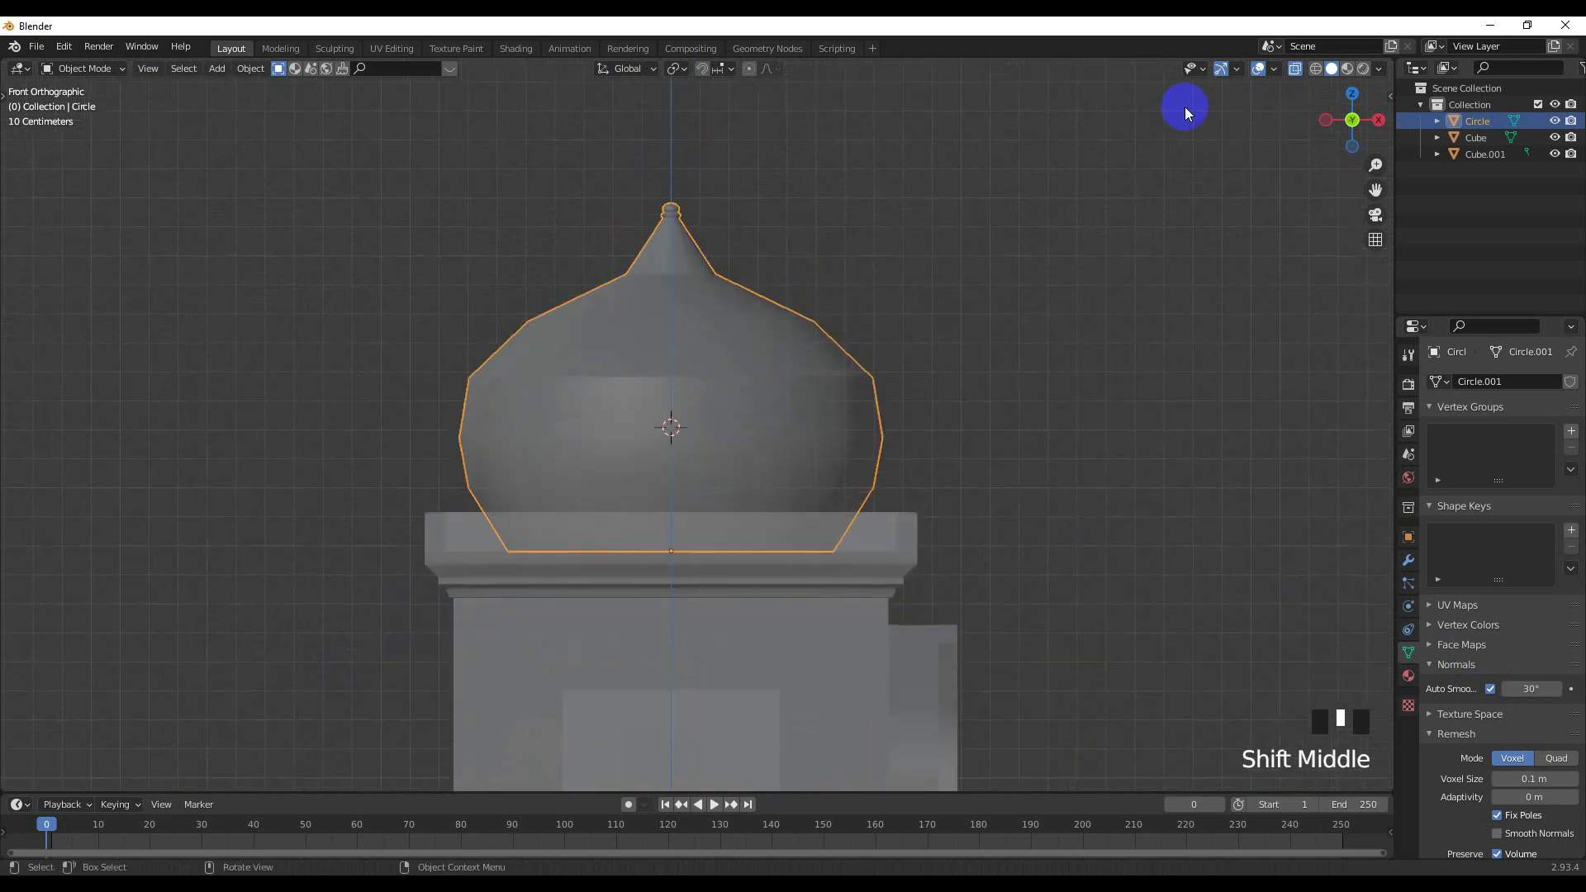
pyautogui.click(1296, 68)
pyautogui.click(1207, 289)
# Bevel the dome's horizontal edge loop just above its widest ring with two segments and a width of about 0.2 m.
pyautogui.moveTo(753, 345)
pyautogui.mouseDown(button='middle')
pyautogui.moveTo(758, 411)
pyautogui.moveTo(738, 362)
pyautogui.mouseUp(button='middle')
pyautogui.click(761, 415)
pyautogui.press('Tab')
pyautogui.scroll(3, 755, 423)
pyautogui.keyDown('alt'); pyautogui.keyDown('shift'); pyautogui.click(738, 374); pyautogui.keyUp('shift'); pyautogui.keyUp('alt')
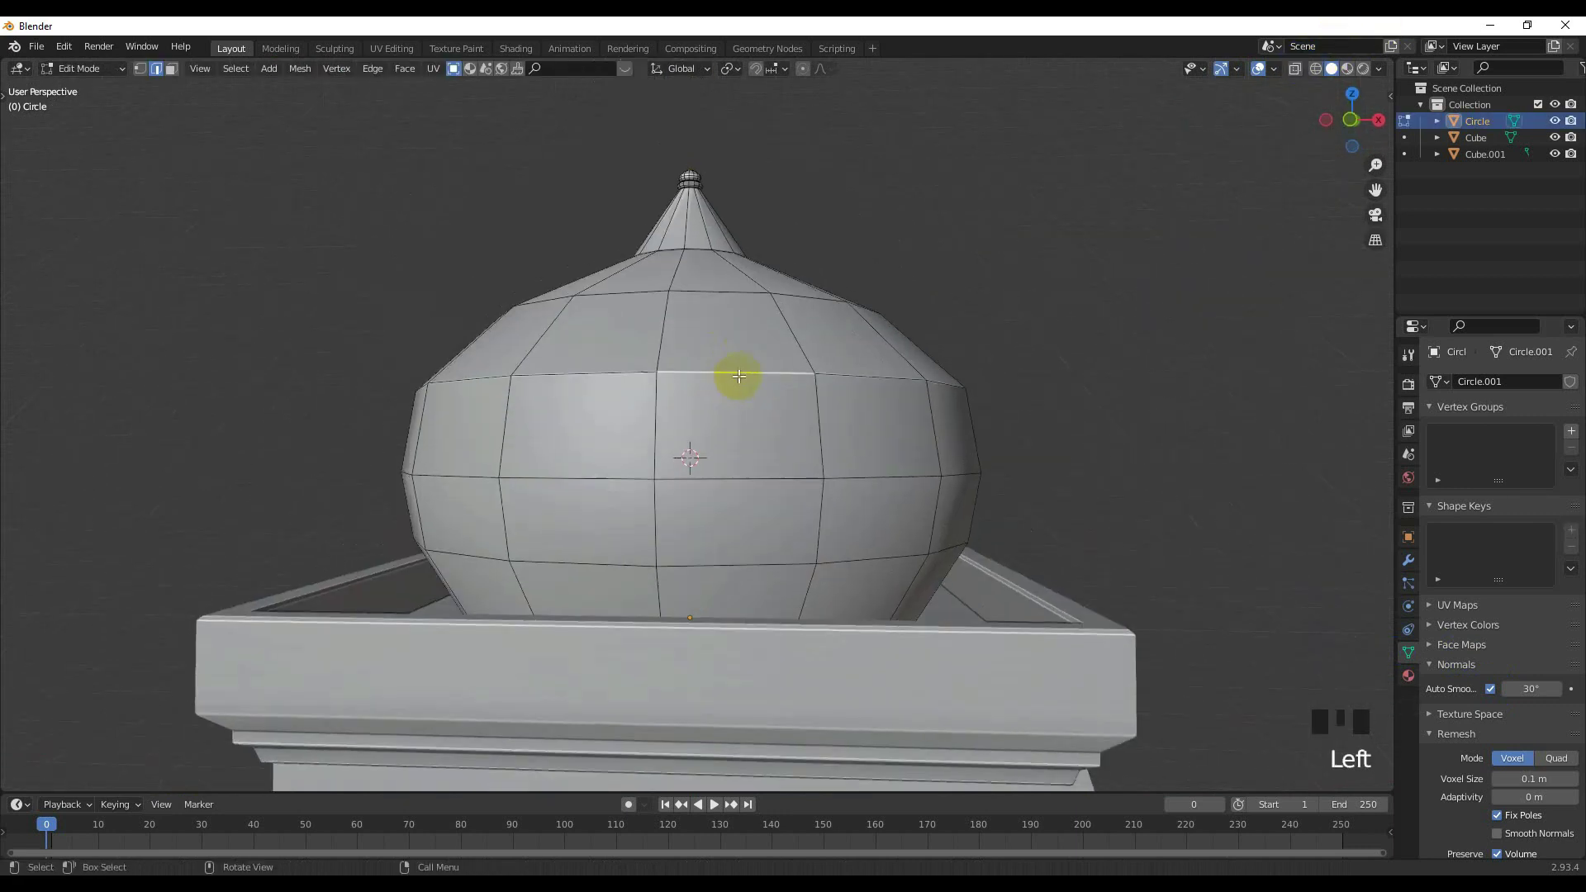
pyautogui.keyDown('alt'); pyautogui.keyDown('shift'); pyautogui.click(738, 376); pyautogui.keyUp('shift'); pyautogui.keyUp('alt')
pyautogui.keyDown('alt'); pyautogui.keyDown('shift'); pyautogui.click(739, 376); pyautogui.keyUp('shift'); pyautogui.keyUp('alt')
pyautogui.press('KP_1')
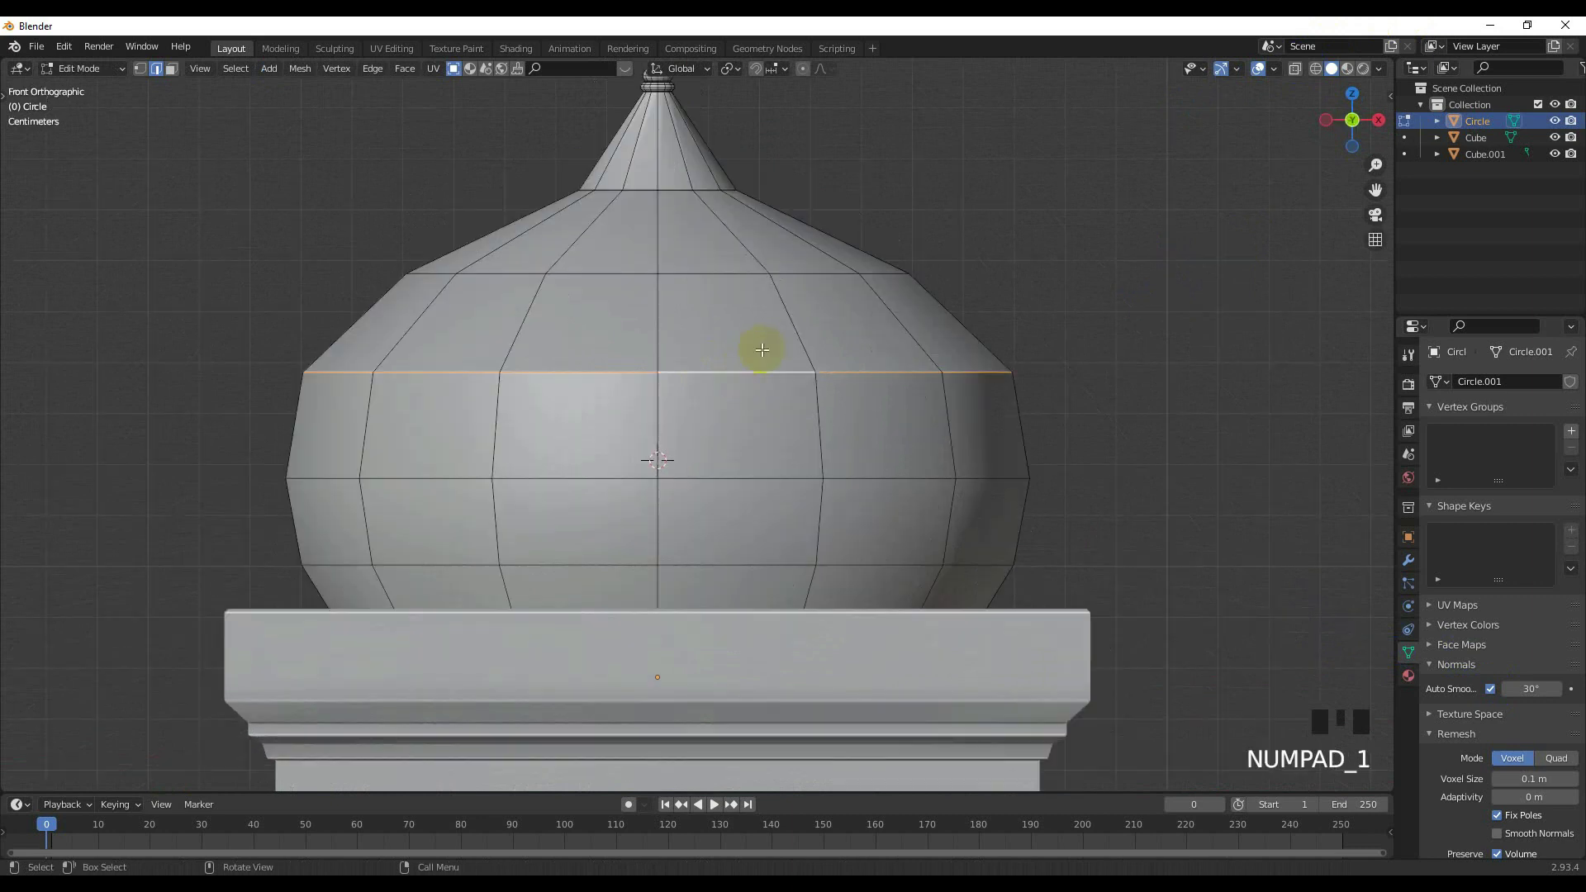
pyautogui.hotkey('ctrl', 'b')
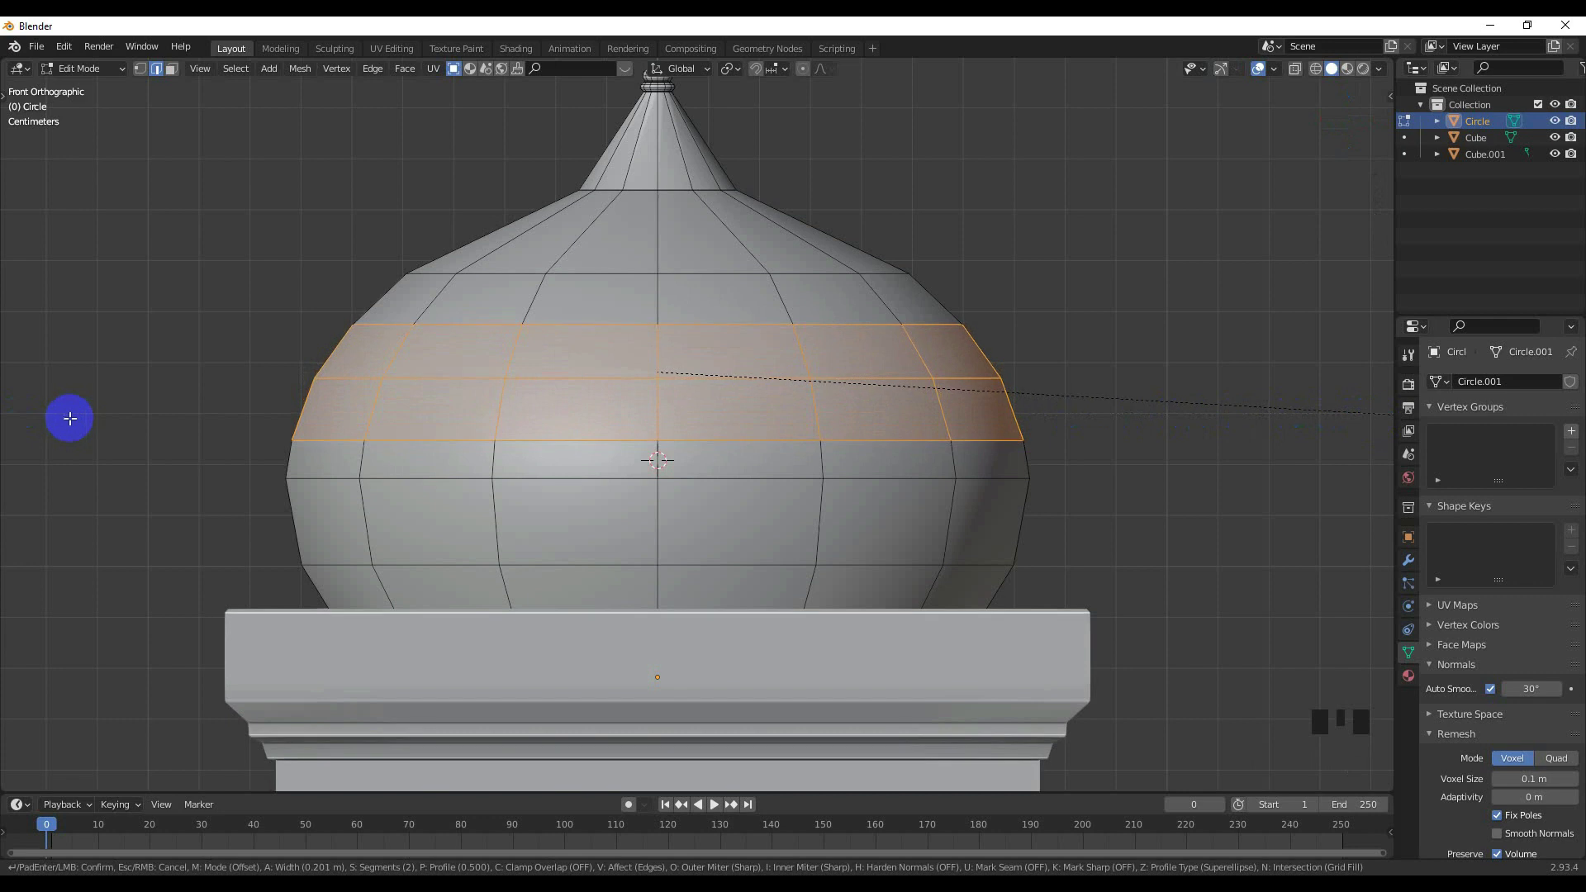
pyautogui.click(9, 425)
# In top view, bevel all the dome's vertical rib edge loops with three segments and a width of about 0.00185 m.
pyautogui.scroll(-4, 808, 389)
pyautogui.click(864, 434)
pyautogui.moveTo(790, 371)
pyautogui.mouseDown(button='middle')
pyautogui.moveTo(772, 477)
pyautogui.moveTo(773, 379)
pyautogui.mouseUp(button='middle')
pyautogui.press('KP_7')
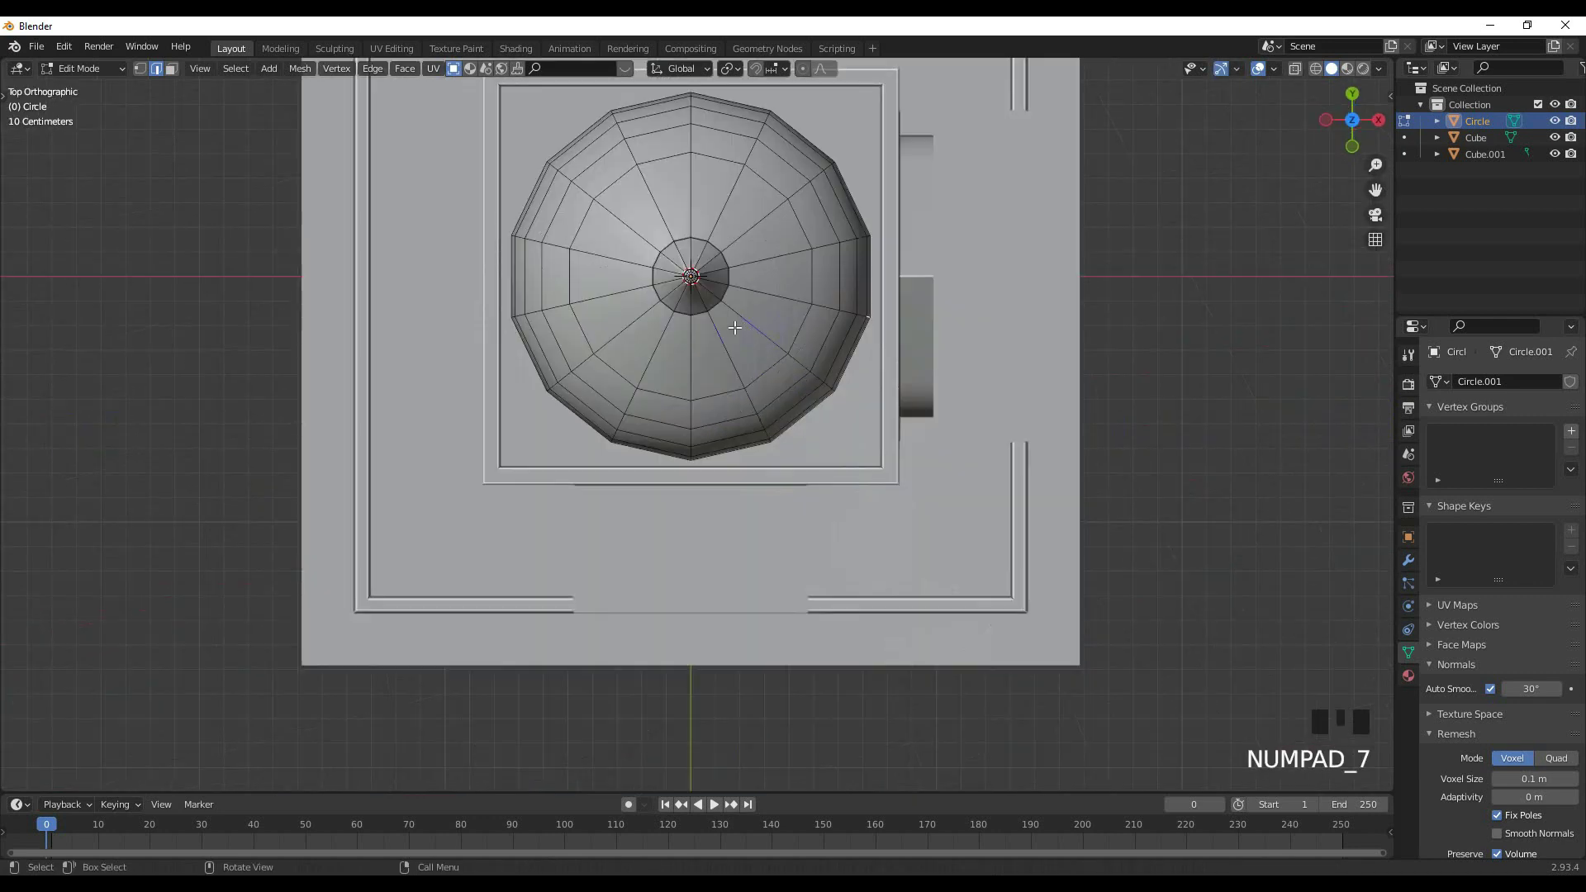
pyautogui.scroll(2, 697, 108)
pyautogui.keyDown('shift'); pyautogui.moveTo(696, 108); pyautogui.dragTo(681, 284, button='middle'); pyautogui.keyUp('shift')
pyautogui.click(676, 284)
pyautogui.keyDown('alt'); pyautogui.keyDown('shift'); pyautogui.click(675, 284); pyautogui.keyUp('shift'); pyautogui.keyUp('alt')
pyautogui.keyDown('alt'); pyautogui.keyDown('shift'); pyautogui.click(675, 283); pyautogui.keyUp('shift'); pyautogui.keyUp('alt')
pyautogui.keyDown('alt'); pyautogui.keyDown('shift'); pyautogui.click(722, 298); pyautogui.keyUp('shift'); pyautogui.keyUp('alt')
pyautogui.keyDown('alt'); pyautogui.keyDown('shift'); pyautogui.click(740, 332); pyautogui.keyUp('shift'); pyautogui.keyUp('alt')
pyautogui.keyDown('alt'); pyautogui.keyDown('shift'); pyautogui.click(749, 446); pyautogui.keyUp('shift'); pyautogui.keyUp('alt')
pyautogui.keyDown('alt'); pyautogui.keyDown('shift'); pyautogui.click(718, 472); pyautogui.keyUp('shift'); pyautogui.keyUp('alt')
pyautogui.keyDown('alt'); pyautogui.keyDown('shift'); pyautogui.click(677, 479); pyautogui.keyUp('shift'); pyautogui.keyUp('alt')
pyautogui.keyDown('alt'); pyautogui.keyDown('shift'); pyautogui.click(633, 478); pyautogui.keyUp('shift'); pyautogui.keyUp('alt')
pyautogui.keyDown('alt'); pyautogui.keyDown('shift'); pyautogui.click(584, 438); pyautogui.keyUp('shift'); pyautogui.keyUp('alt')
pyautogui.keyDown('alt'); pyautogui.keyDown('shift'); pyautogui.click(563, 405); pyautogui.keyUp('shift'); pyautogui.keyUp('alt')
pyautogui.keyDown('alt'); pyautogui.keyDown('shift'); pyautogui.click(553, 359); pyautogui.keyUp('shift'); pyautogui.keyUp('alt')
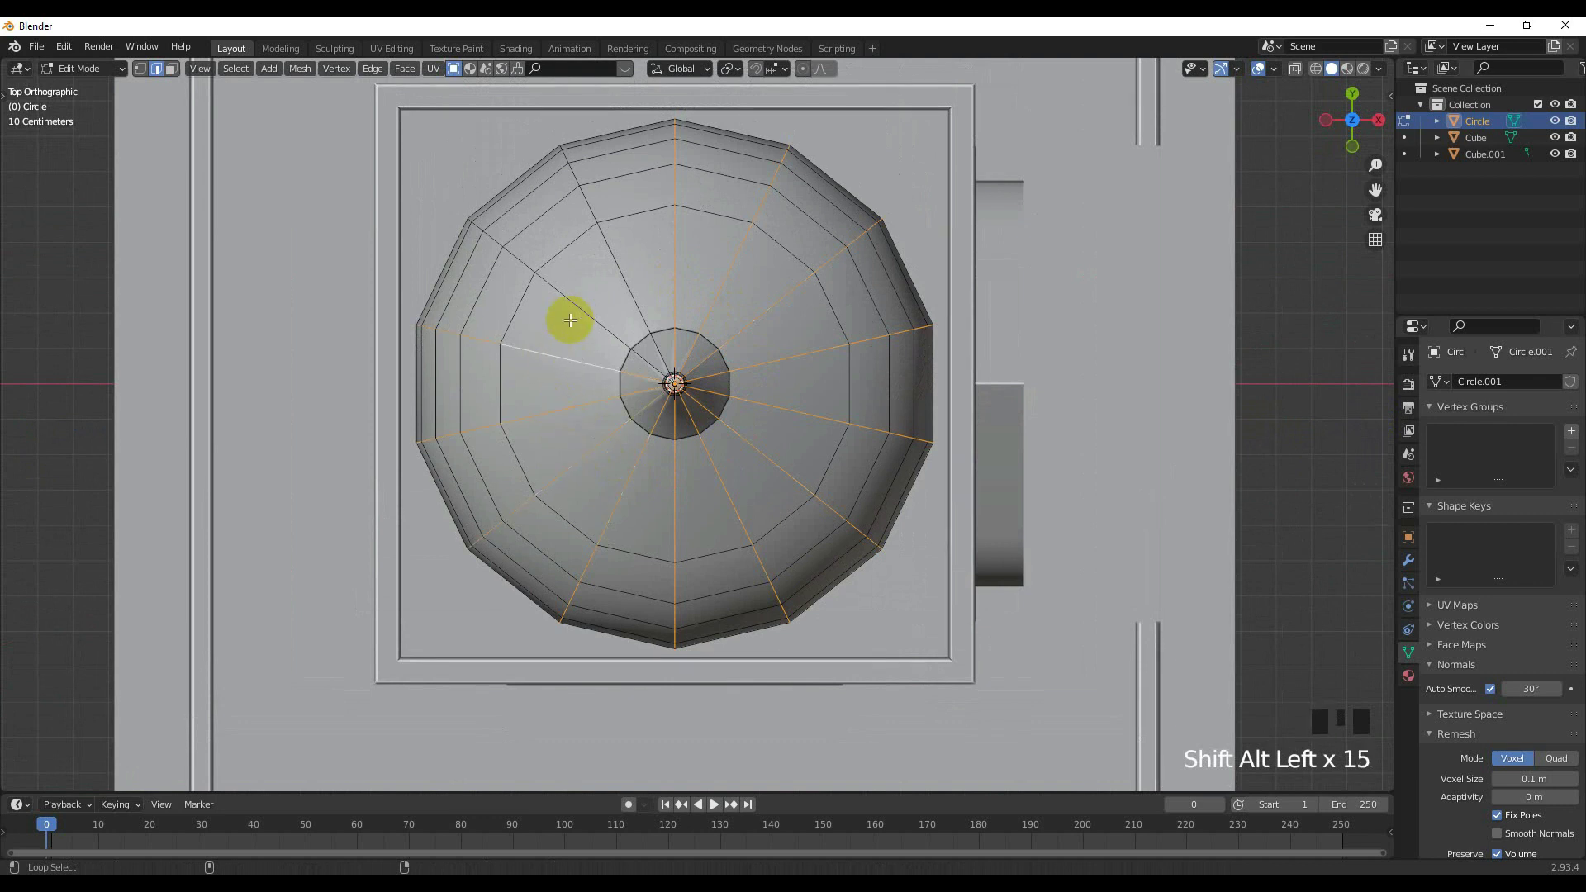
pyautogui.keyDown('alt'); pyautogui.keyDown('shift'); pyautogui.click(631, 290); pyautogui.keyUp('shift'); pyautogui.keyUp('alt')
pyautogui.scroll(3, 708, 404)
pyautogui.scroll(5, 619, 290)
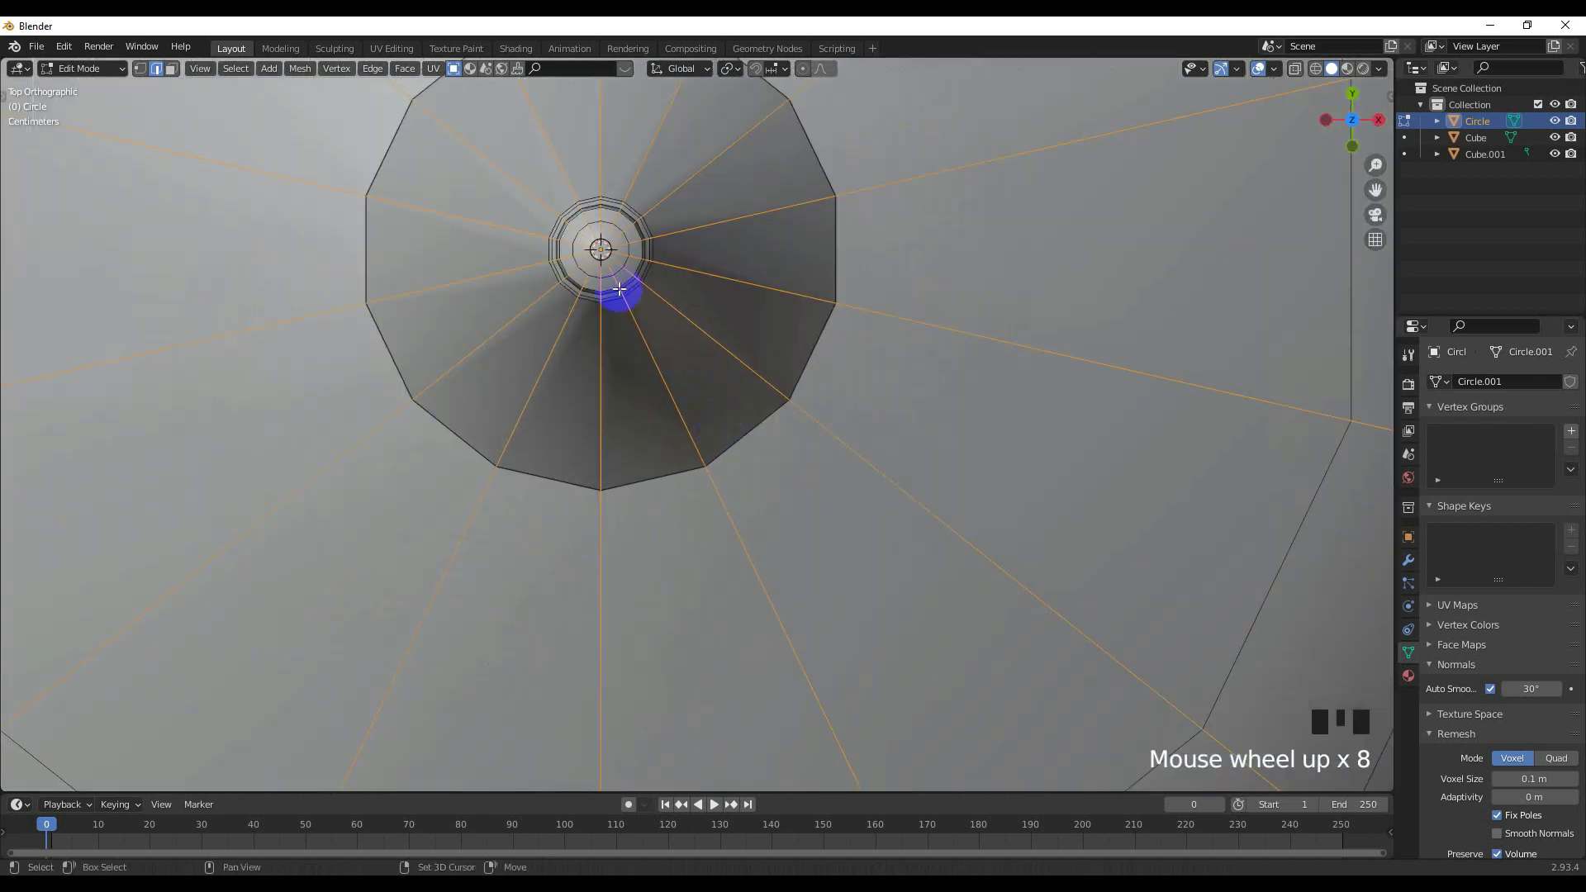
pyautogui.scroll(5, 679, 455)
pyautogui.scroll(5, 679, 455)
pyautogui.scroll(5, 731, 454)
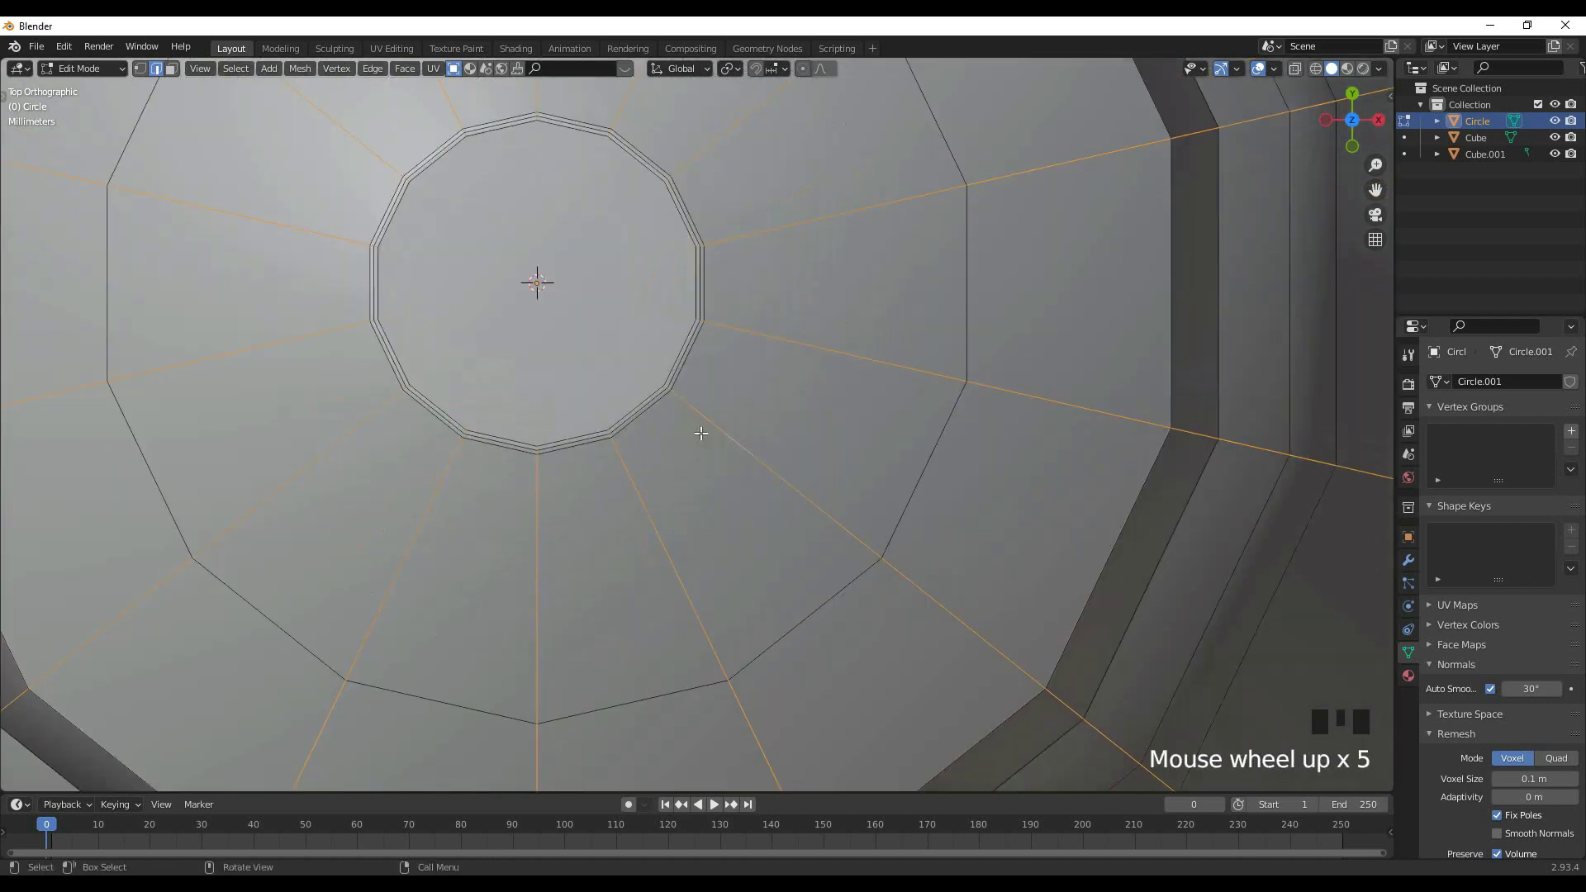
pyautogui.hotkey('ctrl', 'b')
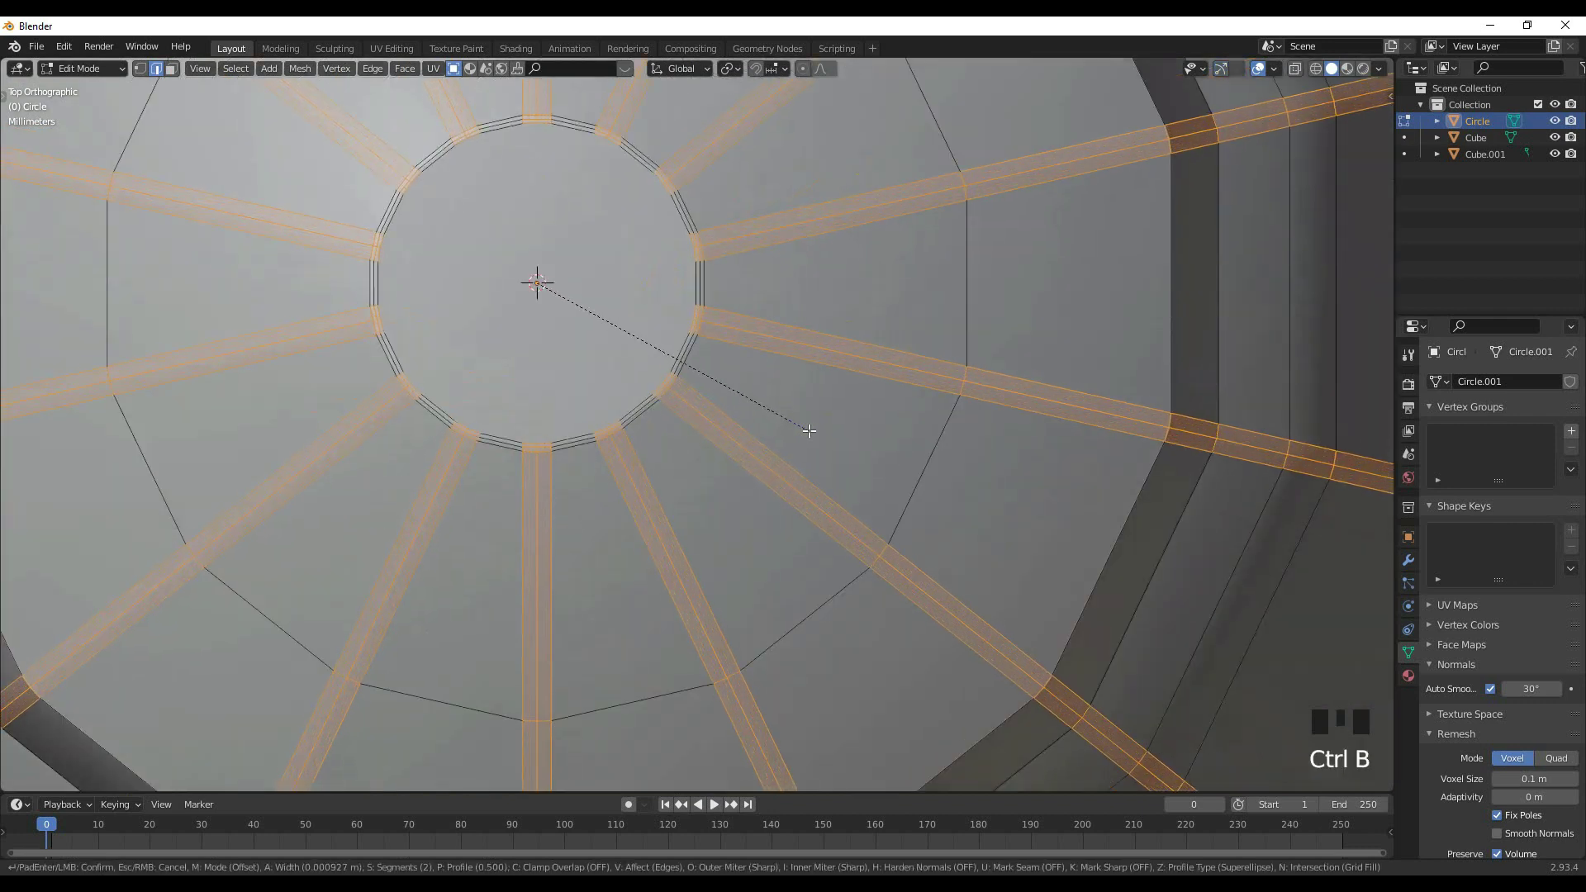
pyautogui.scroll(1, 825, 433)
pyautogui.click(825, 432)
pyautogui.scroll(-18, 825, 433)
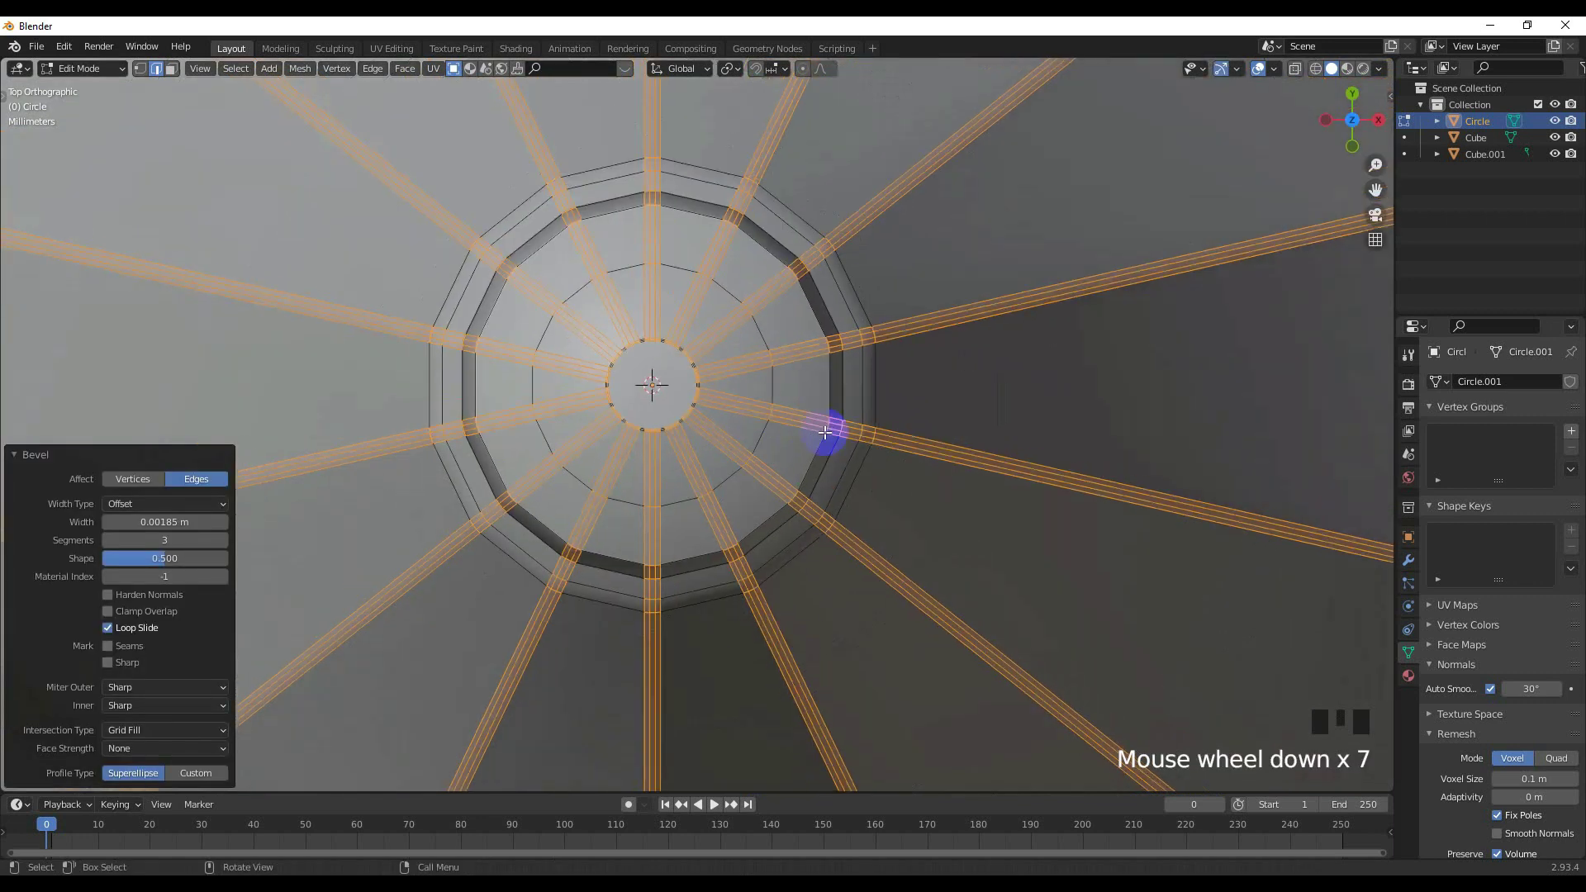
pyautogui.scroll(-4, 933, 395)
# Return to Object Mode and apply smooth shading to the dome.
pyautogui.press('Tab')
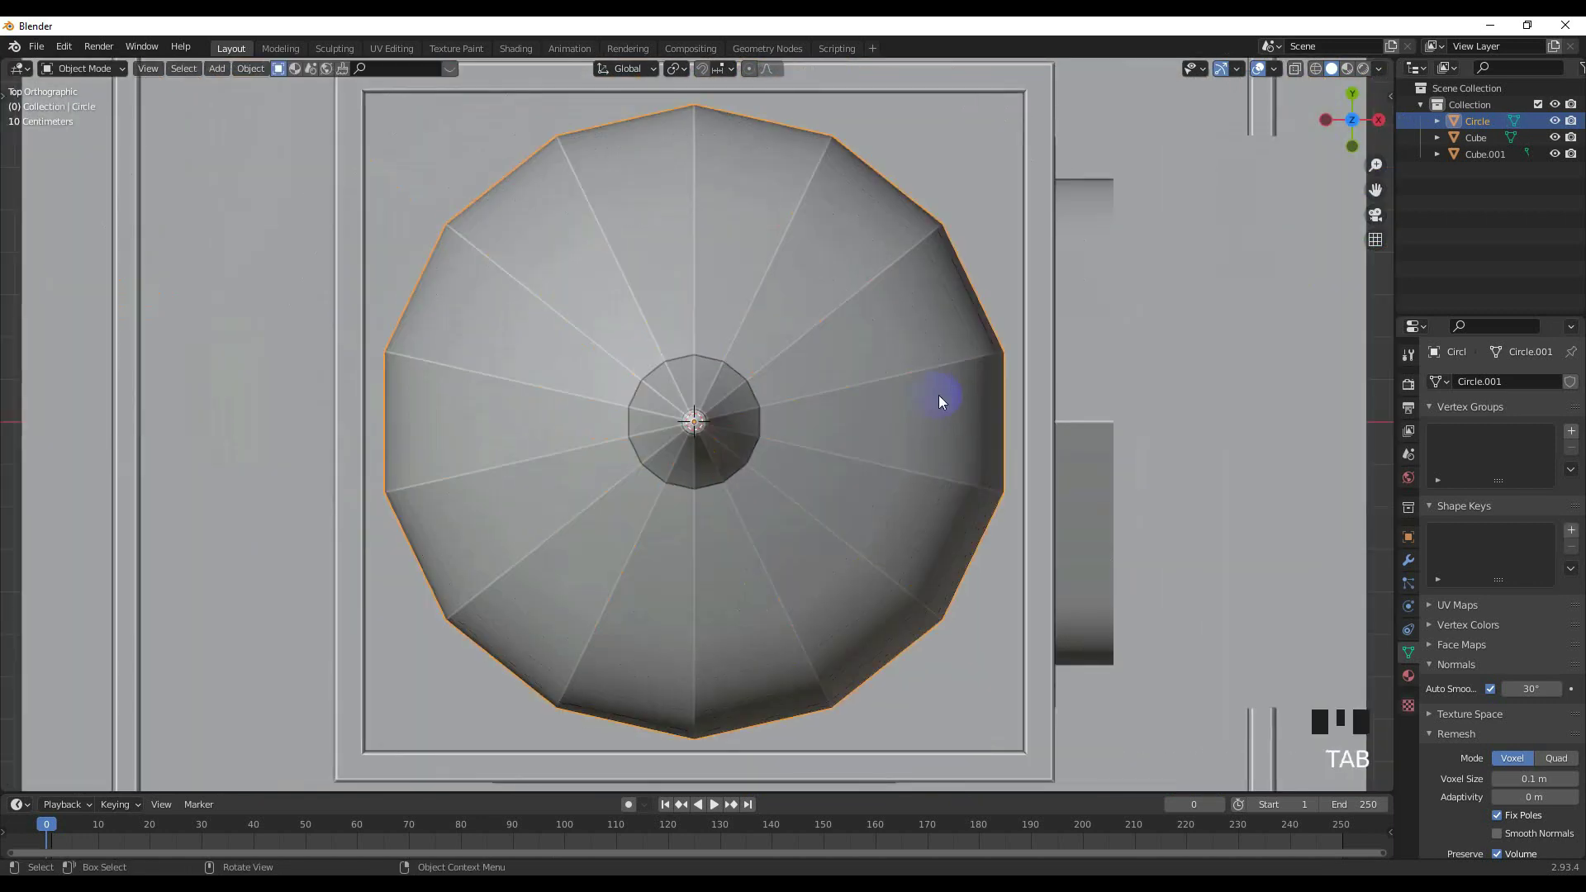
pyautogui.scroll(-4, 799, 450)
pyautogui.moveTo(800, 450); pyautogui.dragTo(786, 290, button='middle')
pyautogui.keyDown('shift'); pyautogui.moveTo(719, 461); pyautogui.dragTo(712, 322, button='middle'); pyautogui.keyUp('shift')
pyautogui.rightClick(712, 370)
pyautogui.click(713, 370)
pyautogui.scroll(4, 765, 393)
pyautogui.moveTo(785, 477); pyautogui.dragTo(788, 490, button='middle')
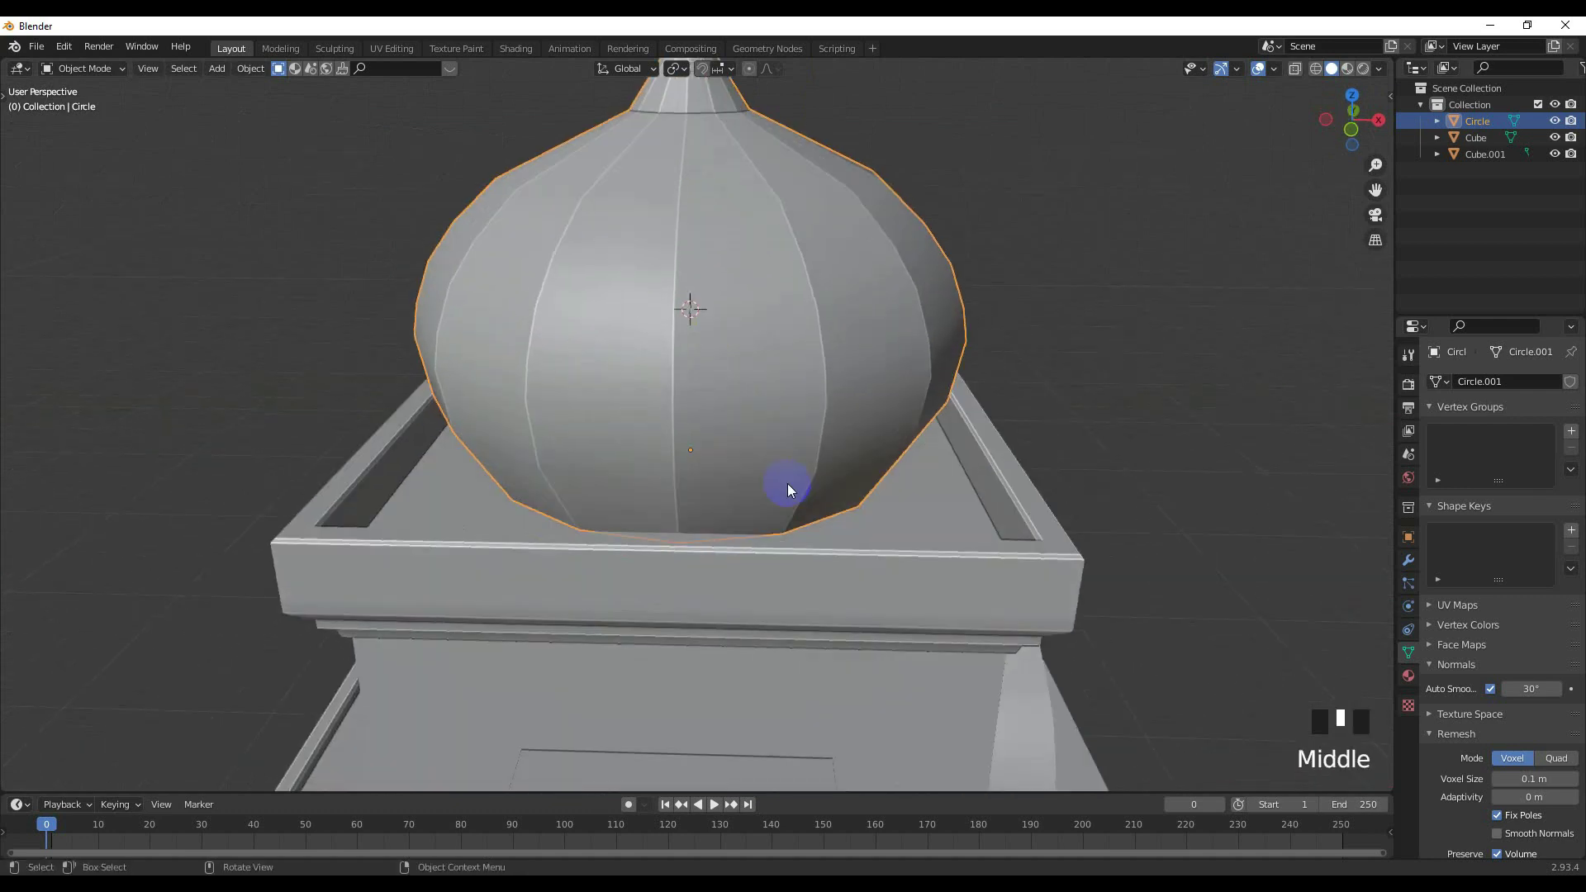
# Isolate the dome in local view and add two loop cuts in its lowest band, slid to the bottom edge.
pyautogui.press('KP_Divide')
pyautogui.press('KP_1')
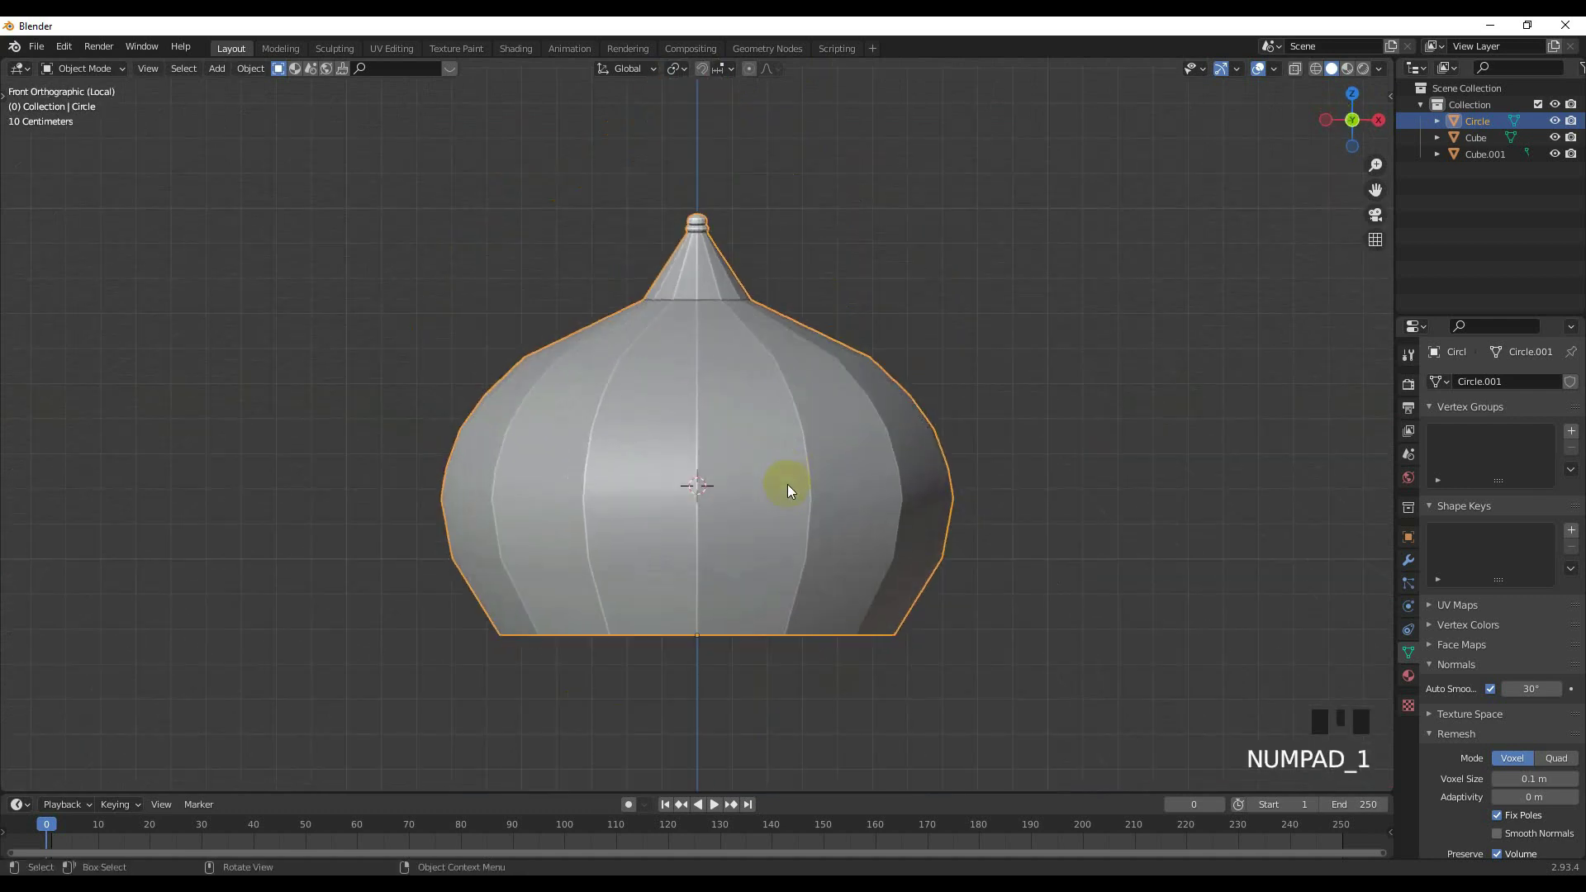
pyautogui.scroll(2, 756, 522)
pyautogui.keyDown('shift'); pyautogui.moveTo(755, 522); pyautogui.dragTo(727, 384, button='middle'); pyautogui.keyUp('shift')
pyautogui.press('Tab')
pyautogui.scroll(2, 708, 463)
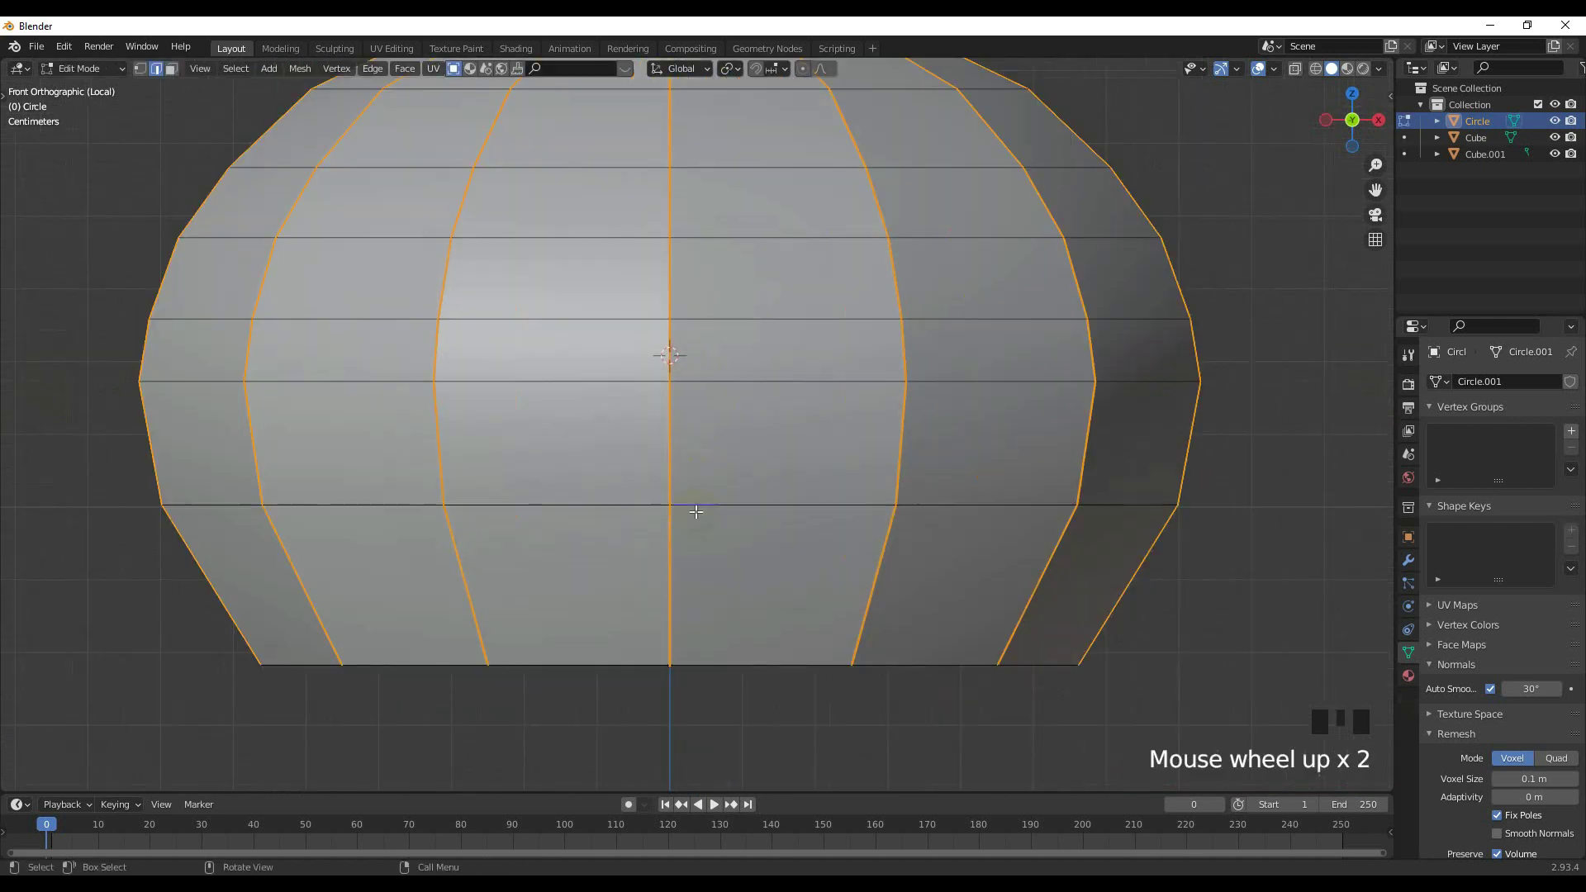
pyautogui.keyDown('shift'); pyautogui.moveTo(703, 504); pyautogui.dragTo(790, 359, button='middle'); pyautogui.keyUp('shift')
pyautogui.hotkey('ctrl', 'r')
pyautogui.click(766, 446)
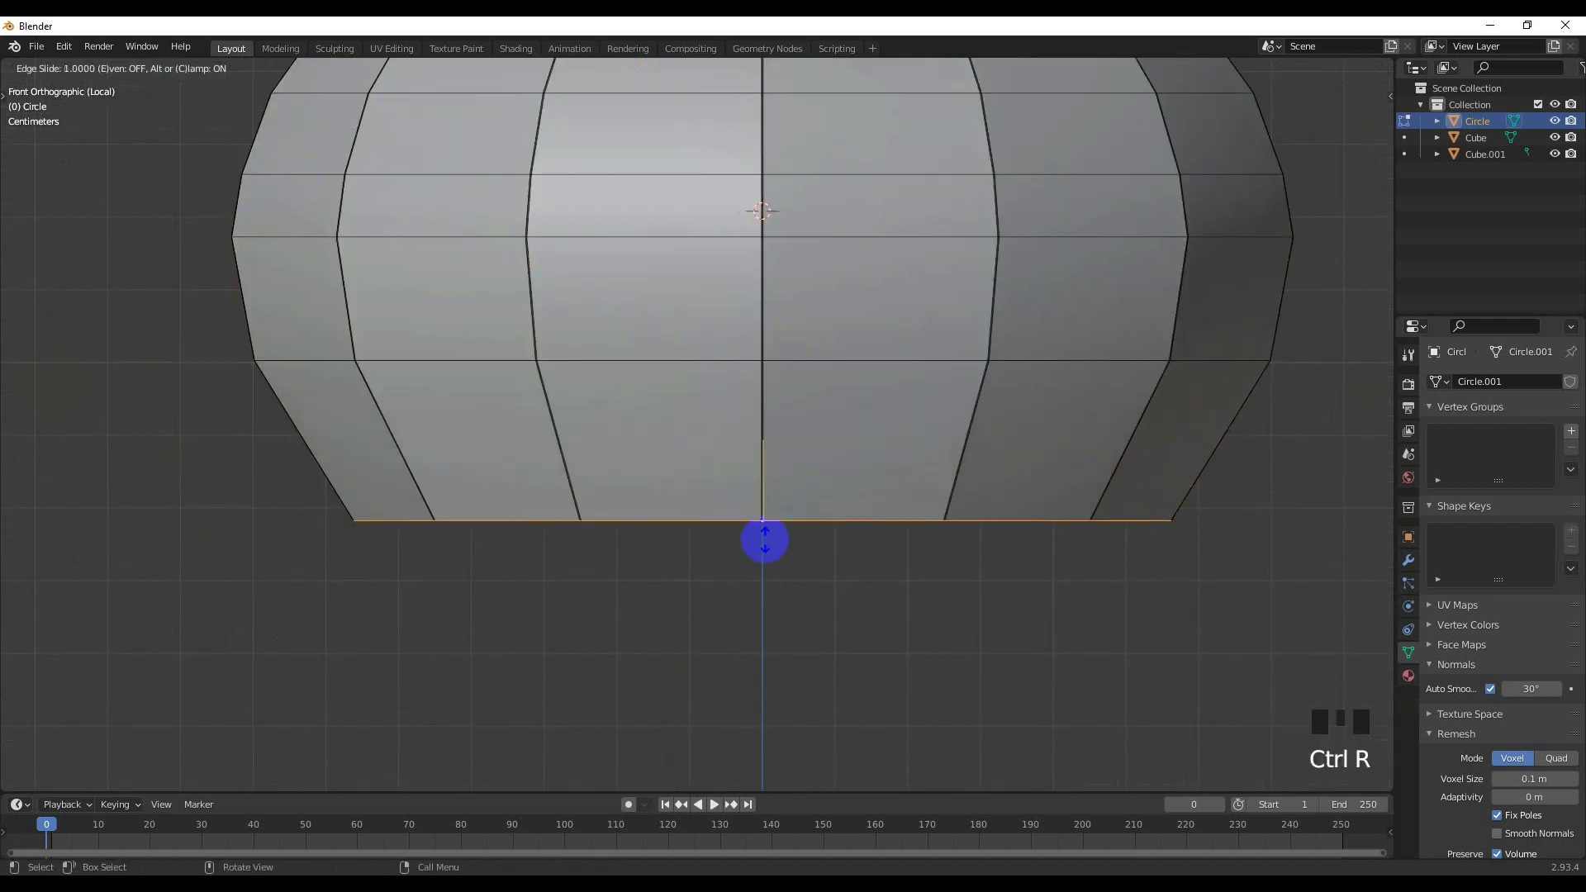
pyautogui.click(772, 470)
pyautogui.hotkey('ctrl', 'r')
pyautogui.click(766, 460)
pyautogui.click(766, 567)
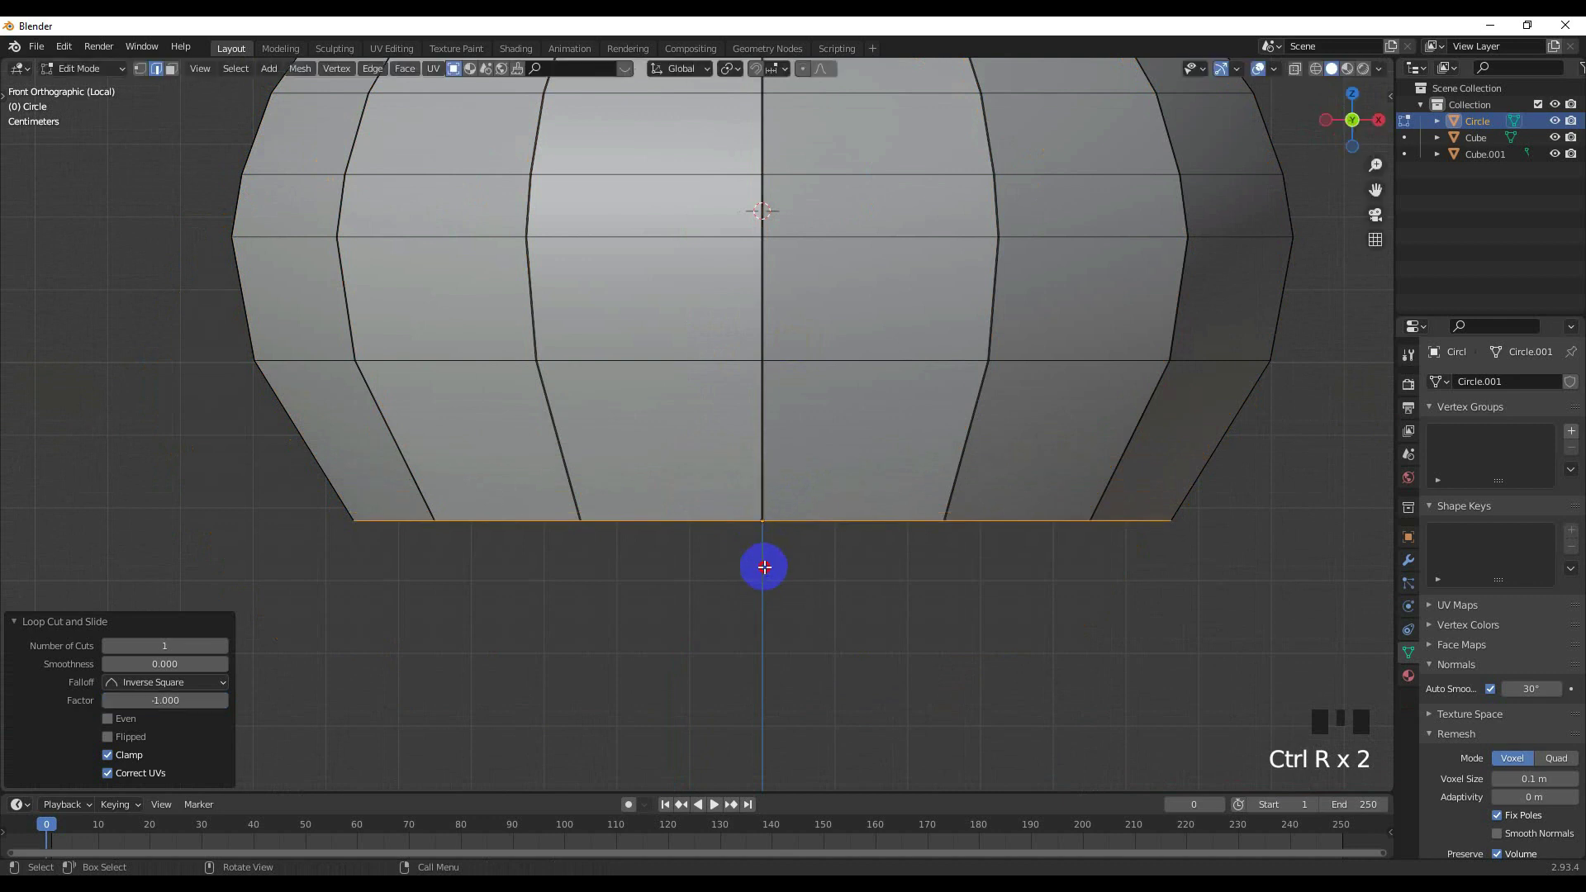
# Return to Object Mode and add a Subdivision Surface modifier at level 2 to the dome.
pyautogui.scroll(-6, 765, 567)
pyautogui.keyDown('shift'); pyautogui.moveTo(752, 463); pyautogui.dragTo(708, 529, button='middle'); pyautogui.keyUp('shift')
pyautogui.press('Tab')
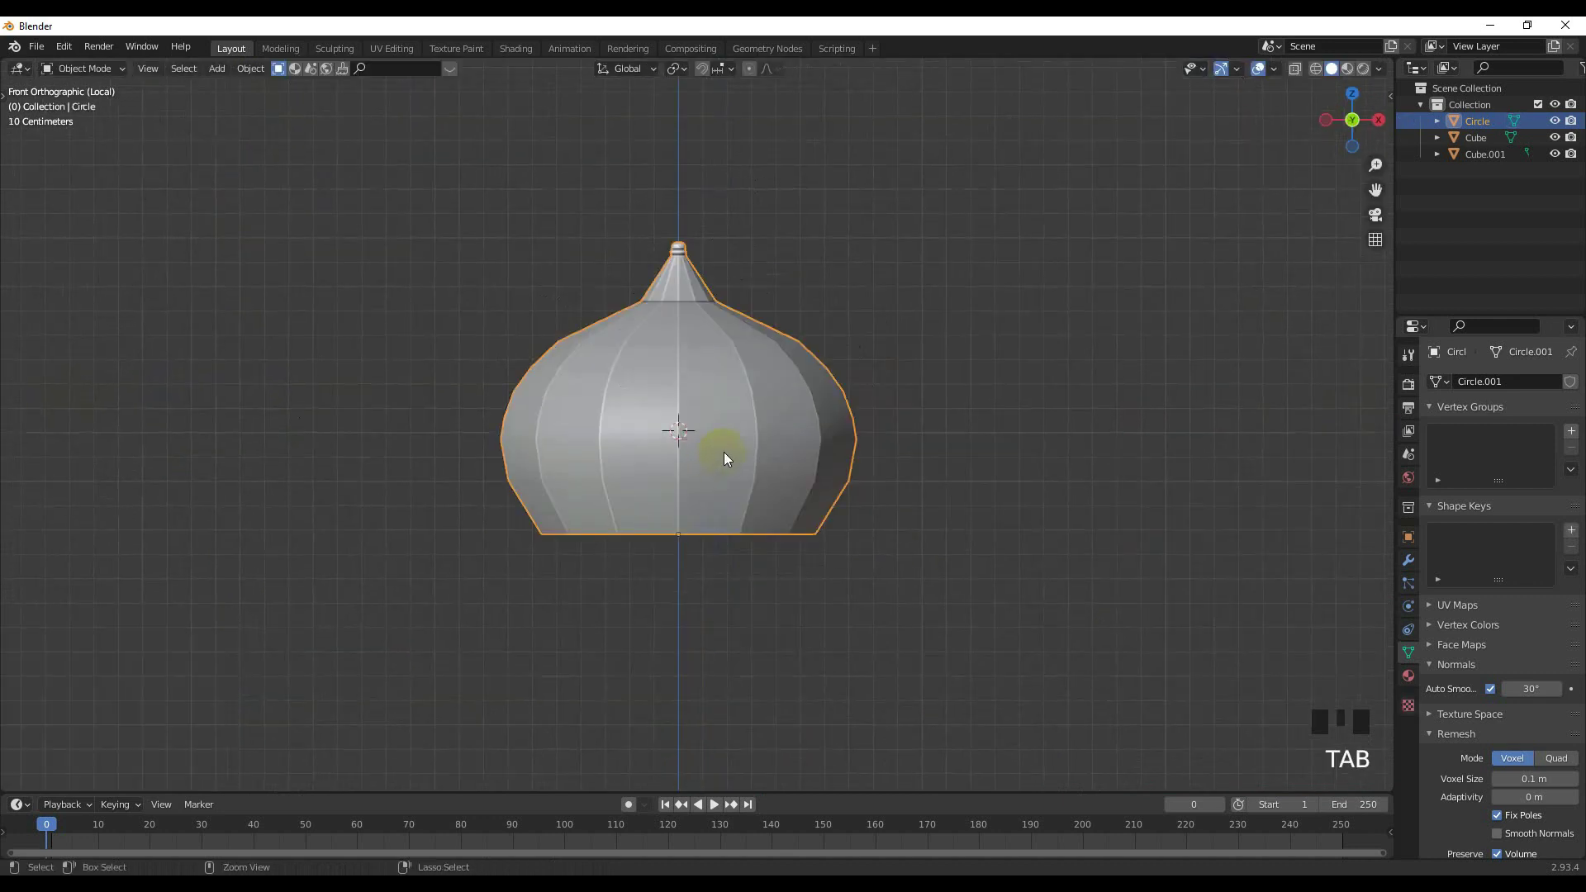
pyautogui.hotkey('ctrl', '2')
pyautogui.moveTo(710, 414); pyautogui.dragTo(741, 415, button='right')
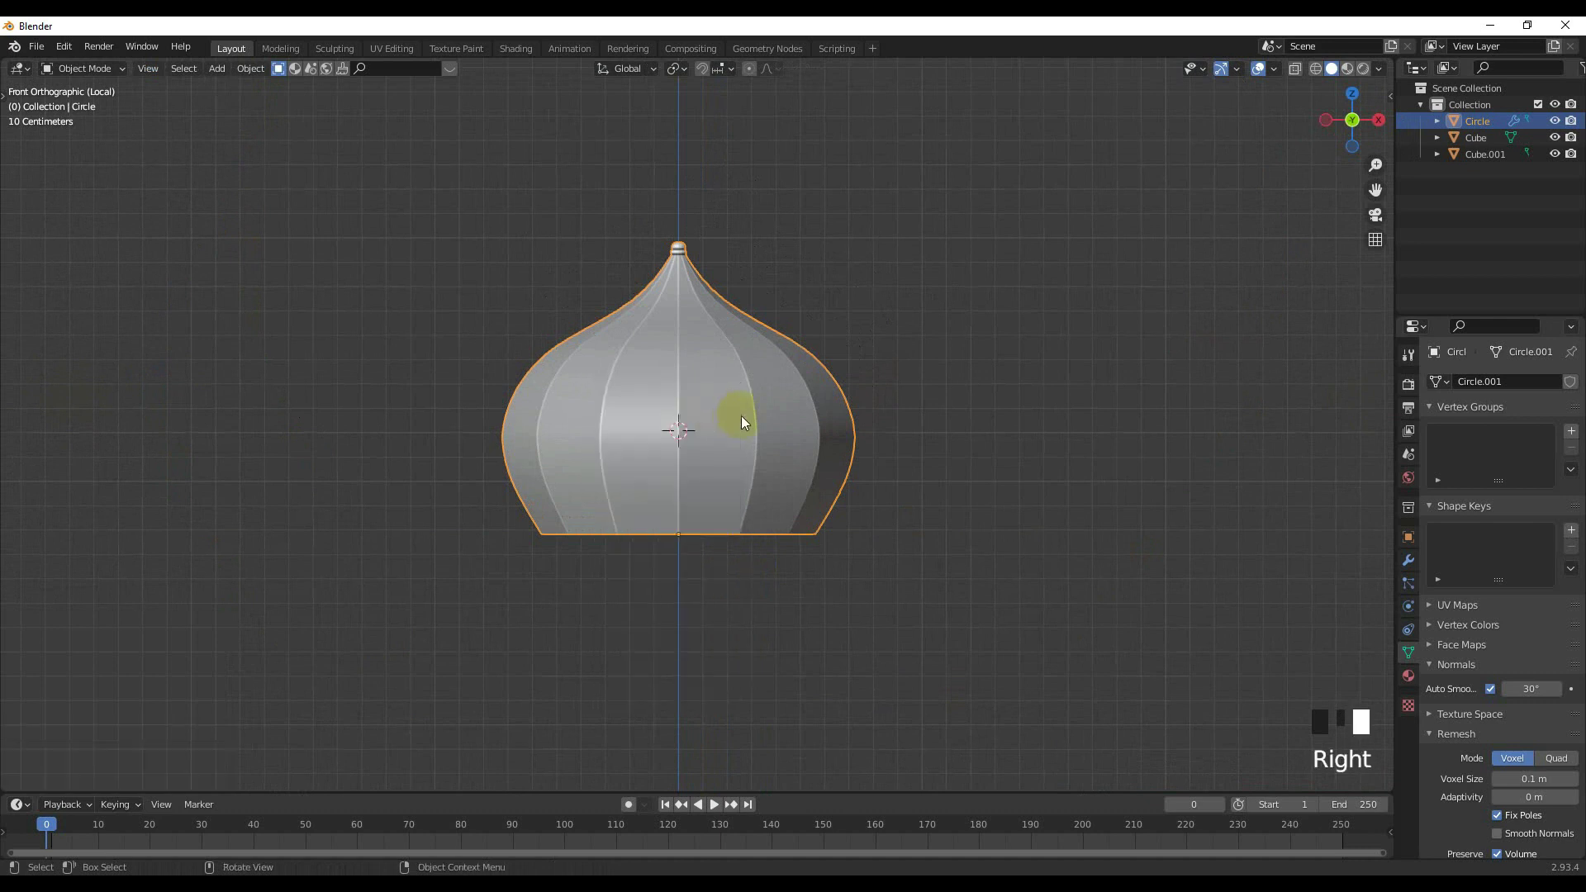
pyautogui.scroll(4, 741, 414)
pyautogui.keyDown('shift'); pyautogui.moveTo(721, 373); pyautogui.dragTo(765, 429, button='middle'); pyautogui.keyUp('shift')
# Leave local view, deselect the dome and examine its finial and base from several angles.
pyautogui.scroll(-2, 609, 437)
pyautogui.press('/')
pyautogui.click(1013, 333)
pyautogui.keyDown('shift'); pyautogui.scroll(4, 750, 246); pyautogui.keyUp('shift')
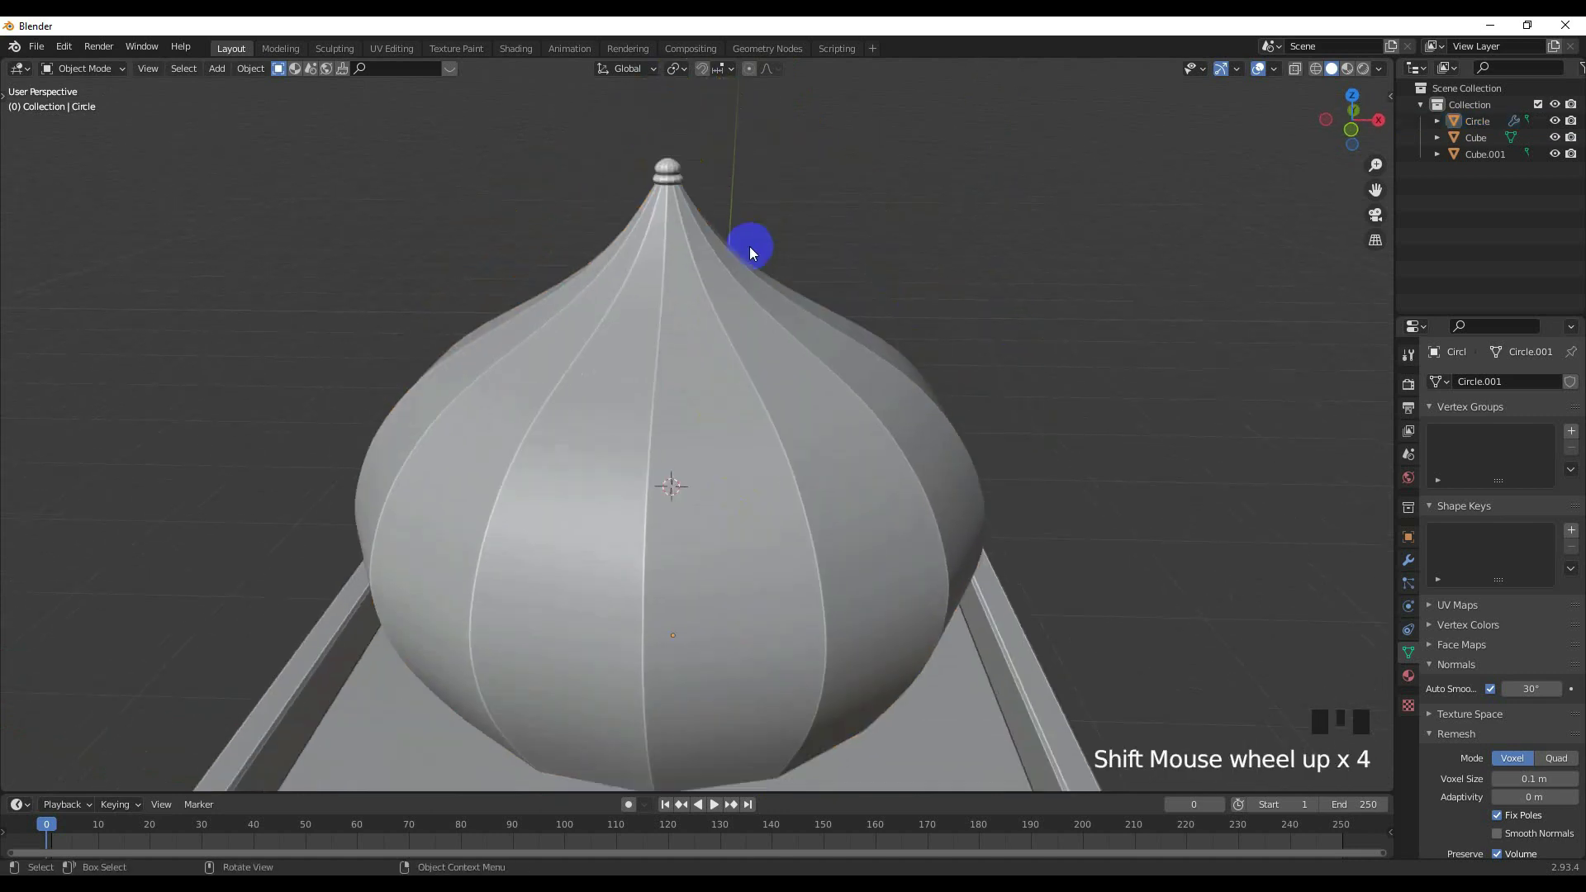
pyautogui.keyDown('shift'); pyautogui.moveTo(751, 246); pyautogui.dragTo(710, 500, button='middle'); pyautogui.keyUp('shift')
pyautogui.scroll(9, 706, 488)
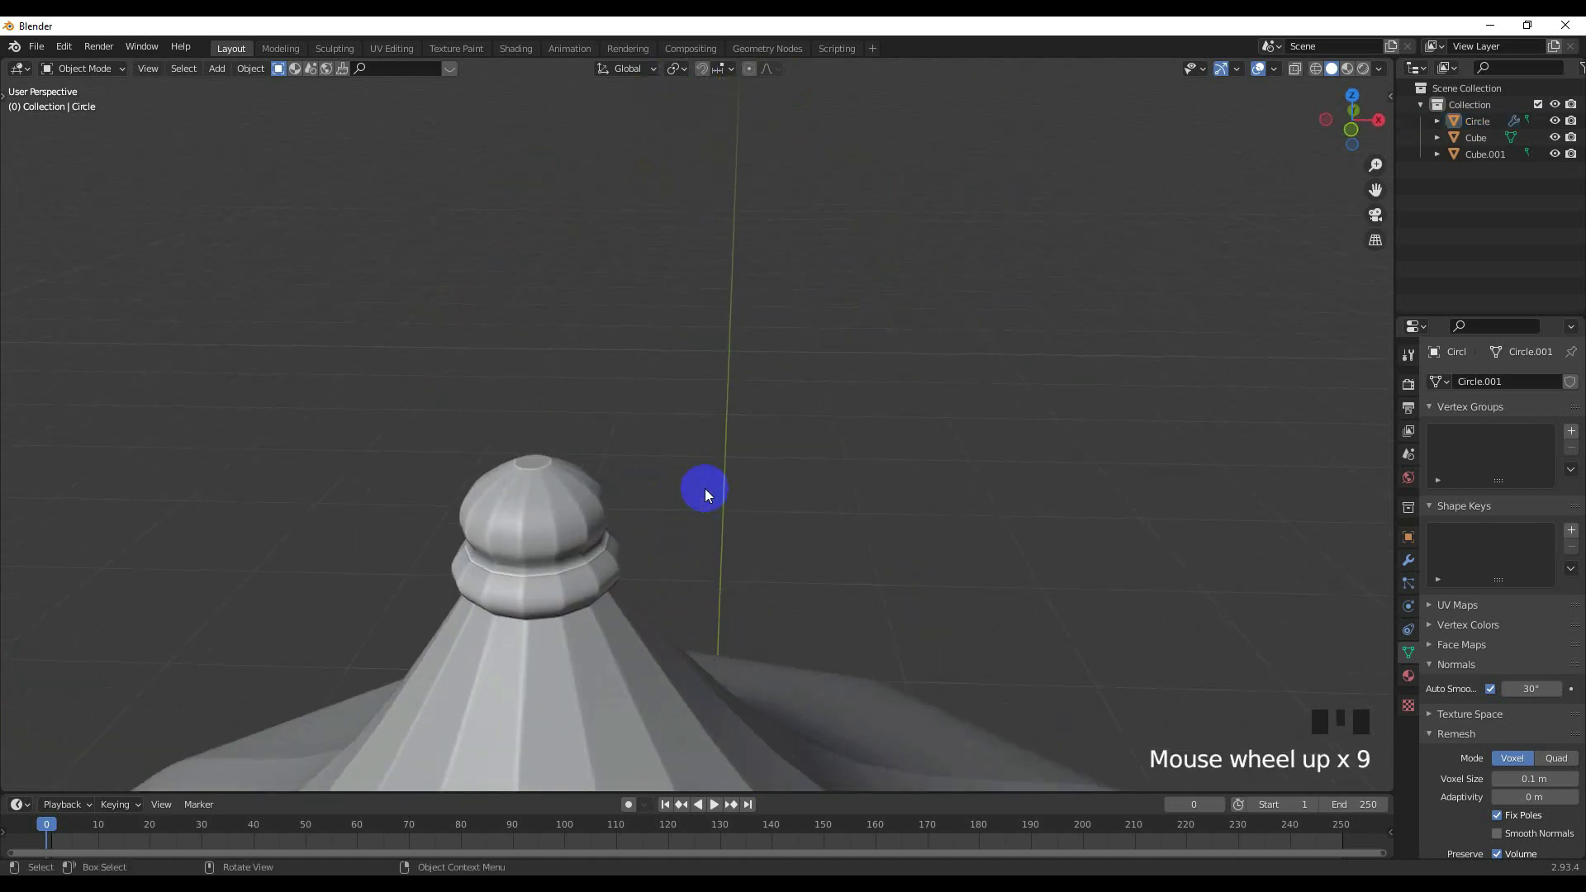
pyautogui.scroll(-15, 706, 488)
pyautogui.moveTo(719, 531); pyautogui.dragTo(710, 391, button='middle')
pyautogui.click(900, 425)
pyautogui.moveTo(765, 446); pyautogui.dragTo(730, 470, button='middle')
pyautogui.scroll(5, 757, 517)
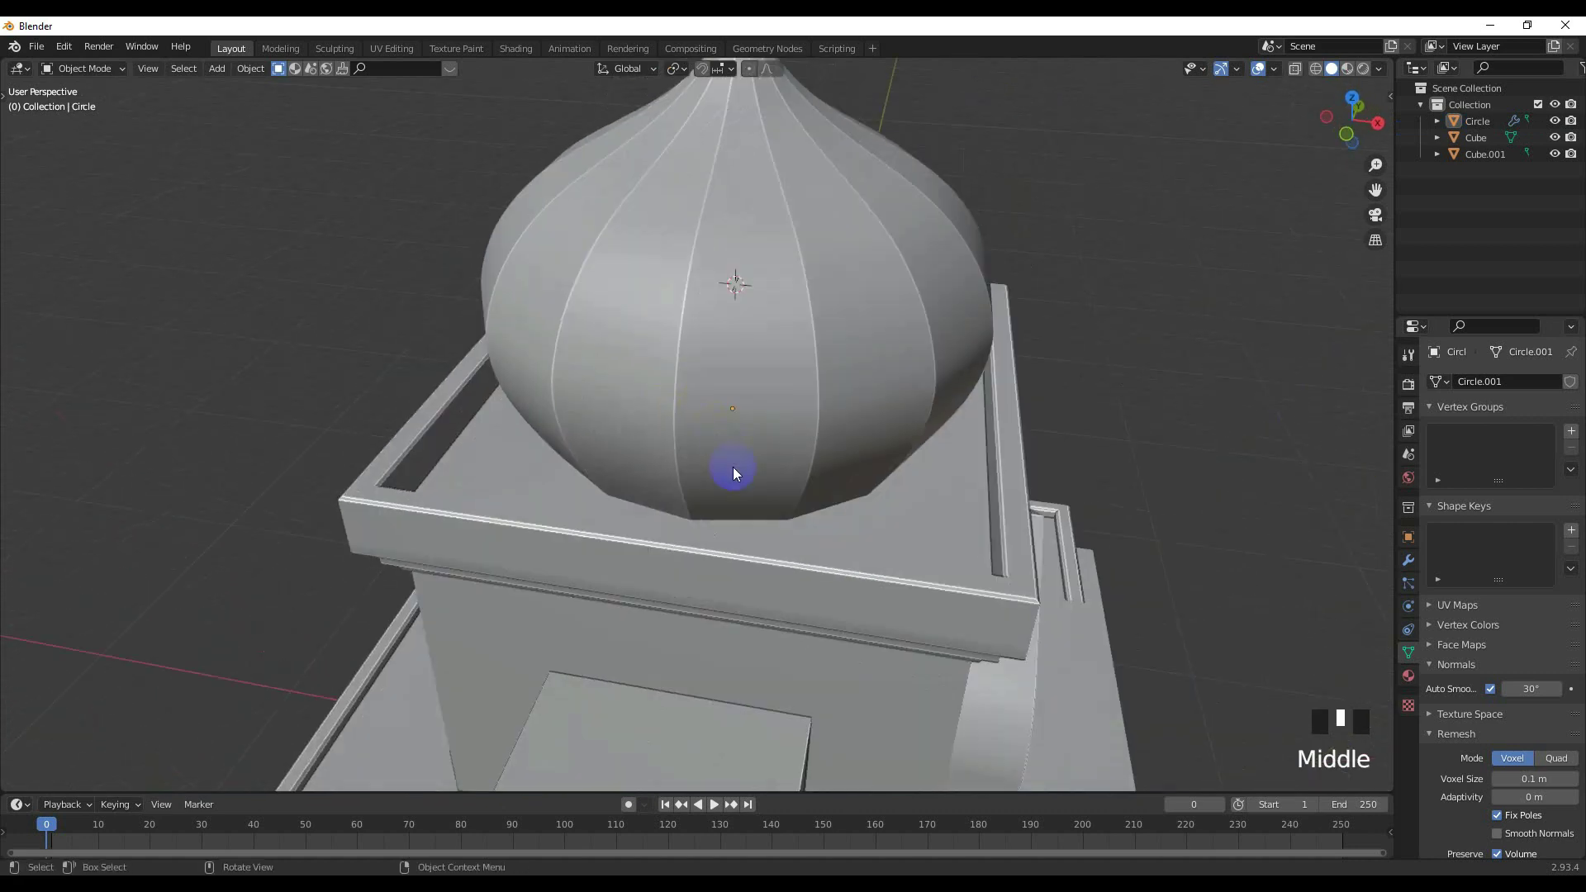
# Add a centred loop cut in the dome's lowest band and move it down about 0.02 m along Z.
pyautogui.scroll(2, 743, 483)
pyautogui.click(754, 494)
pyautogui.press('Tab')
pyautogui.hotkey('ctrl', 'r')
pyautogui.click(816, 519)
pyautogui.rightClick(817, 519)
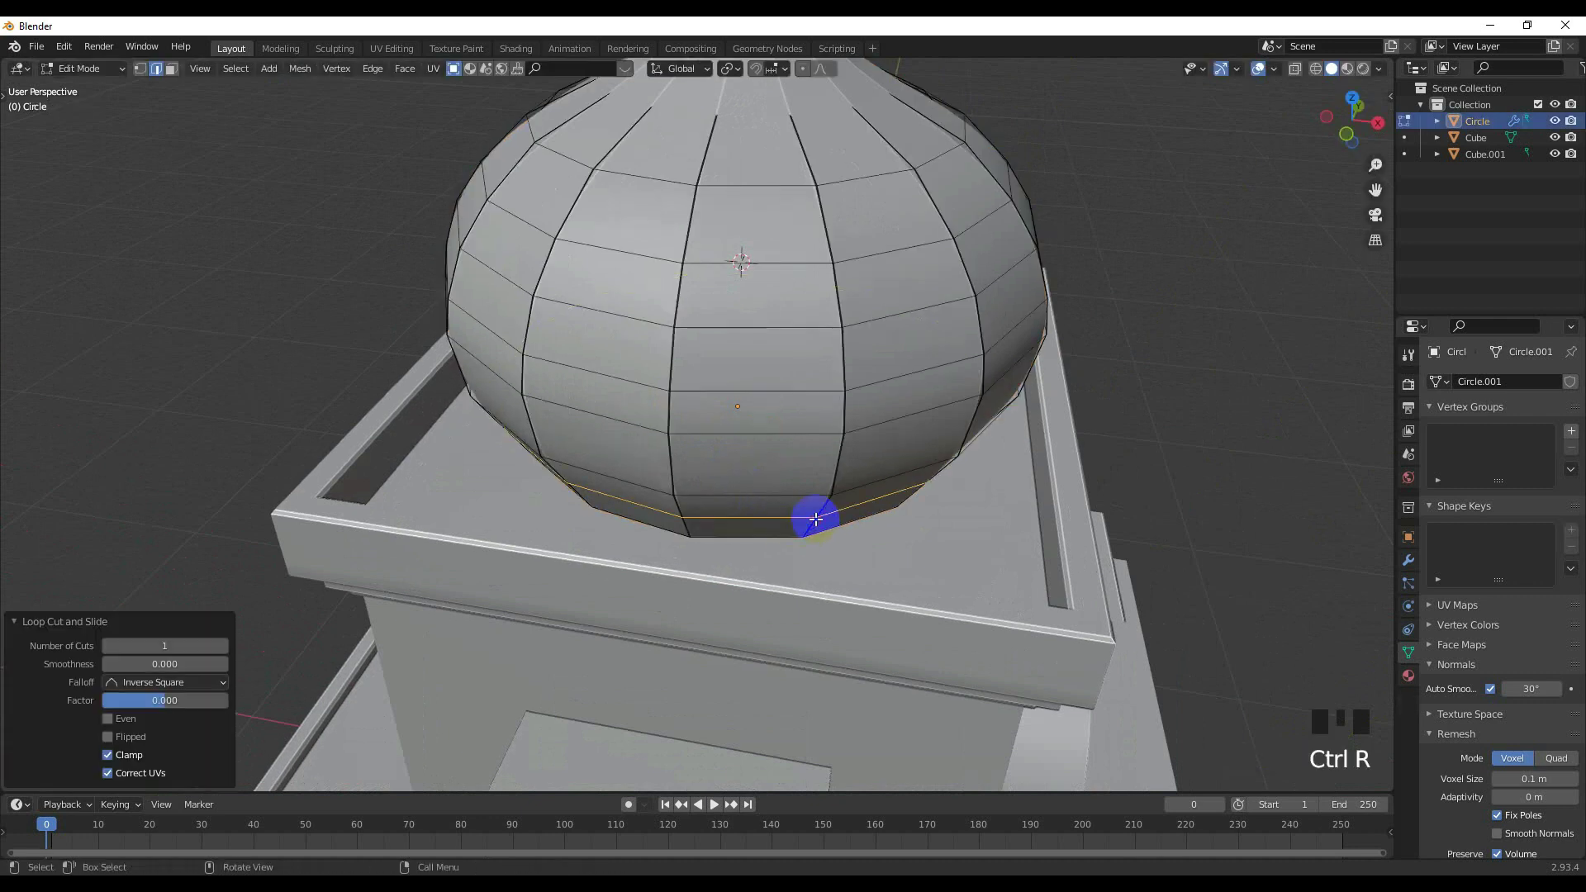
pyautogui.press('g')
pyautogui.press('z')
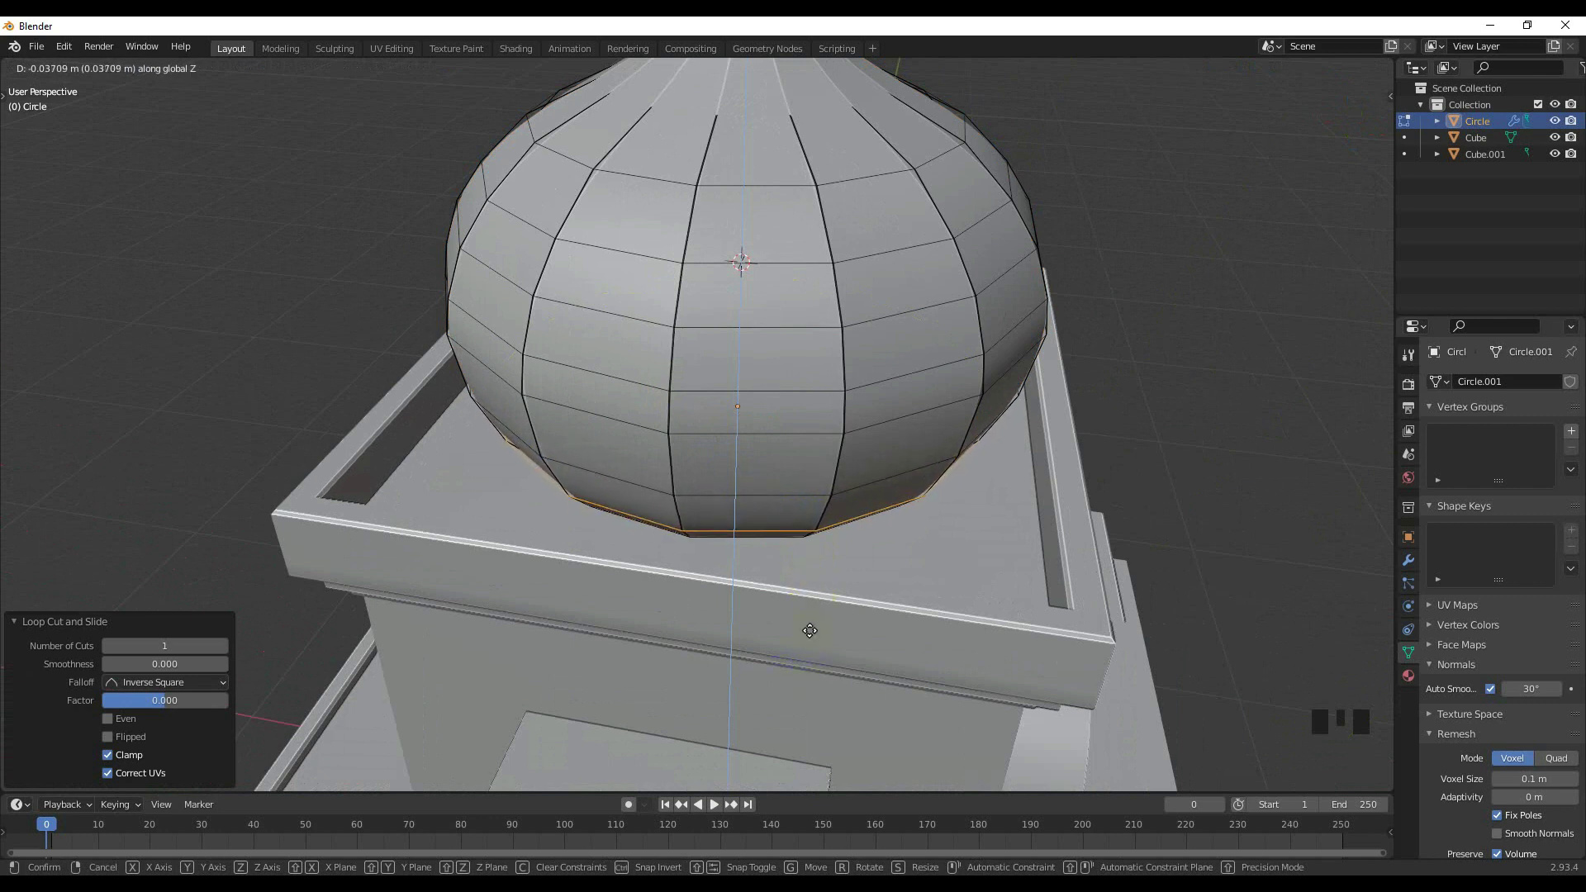
pyautogui.click(817, 580)
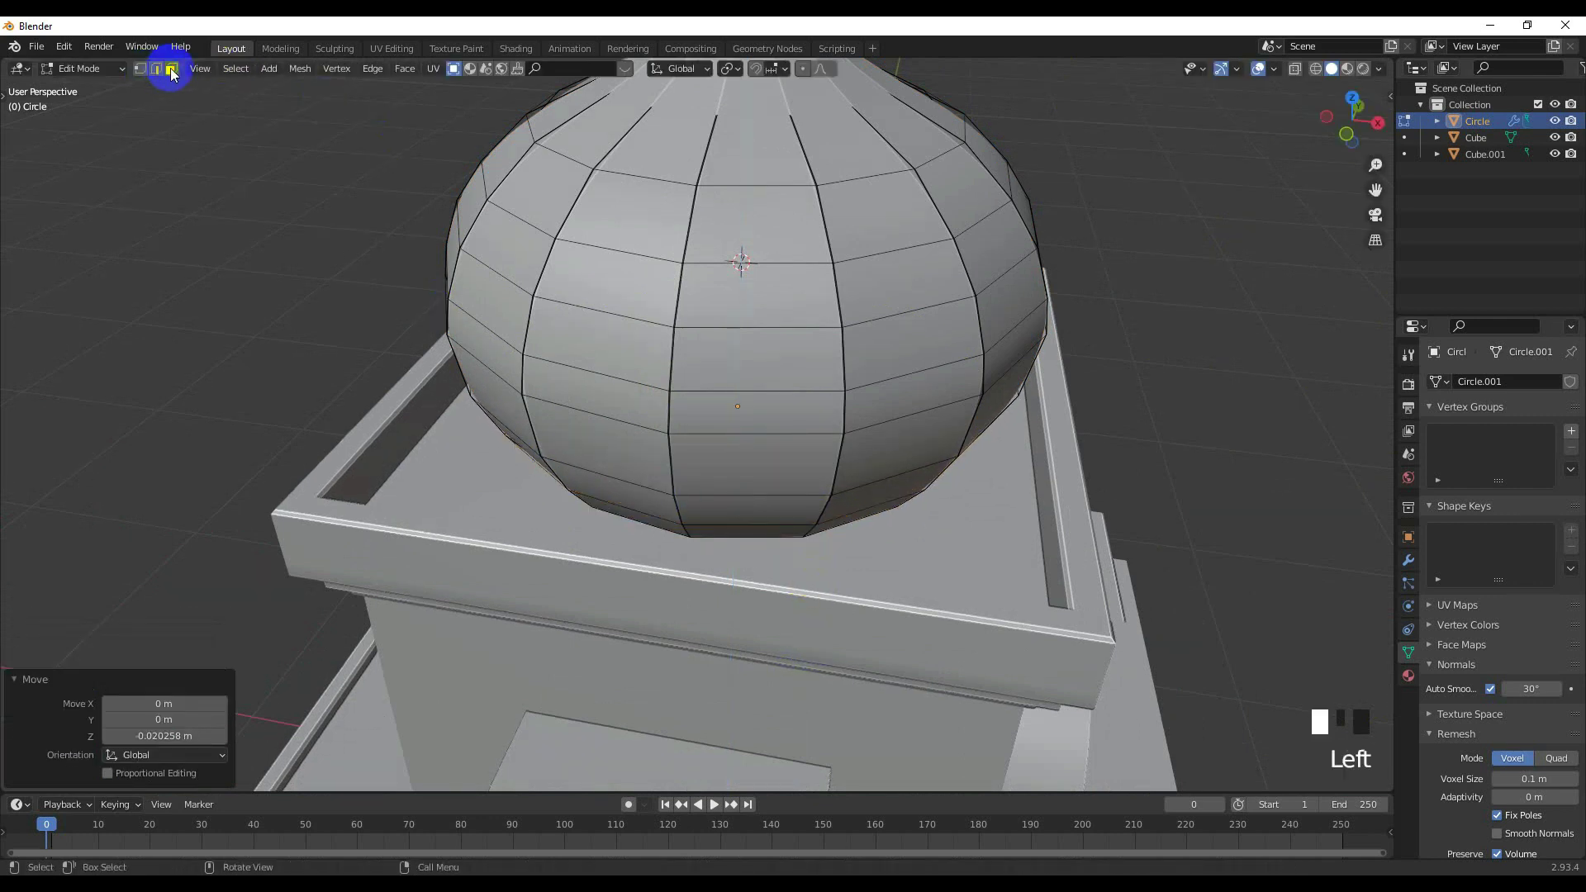
# Extrude the dome's bottom face ring outward, scaling it to about 1.154 in X and Y, and return to Object Mode.
pyautogui.click(805, 532)
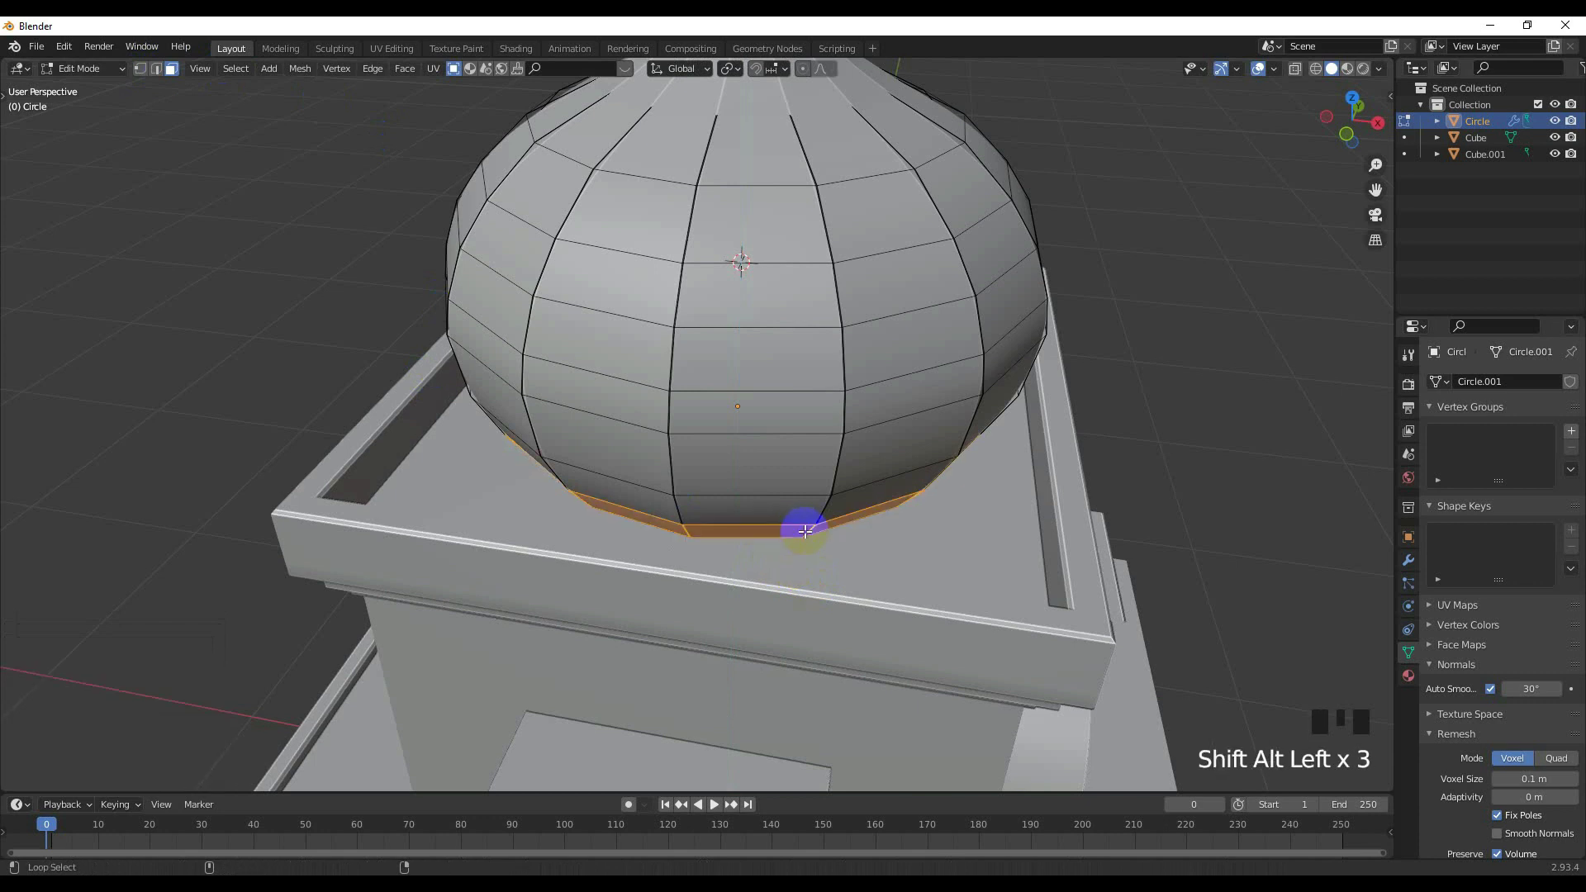
pyautogui.press('e')
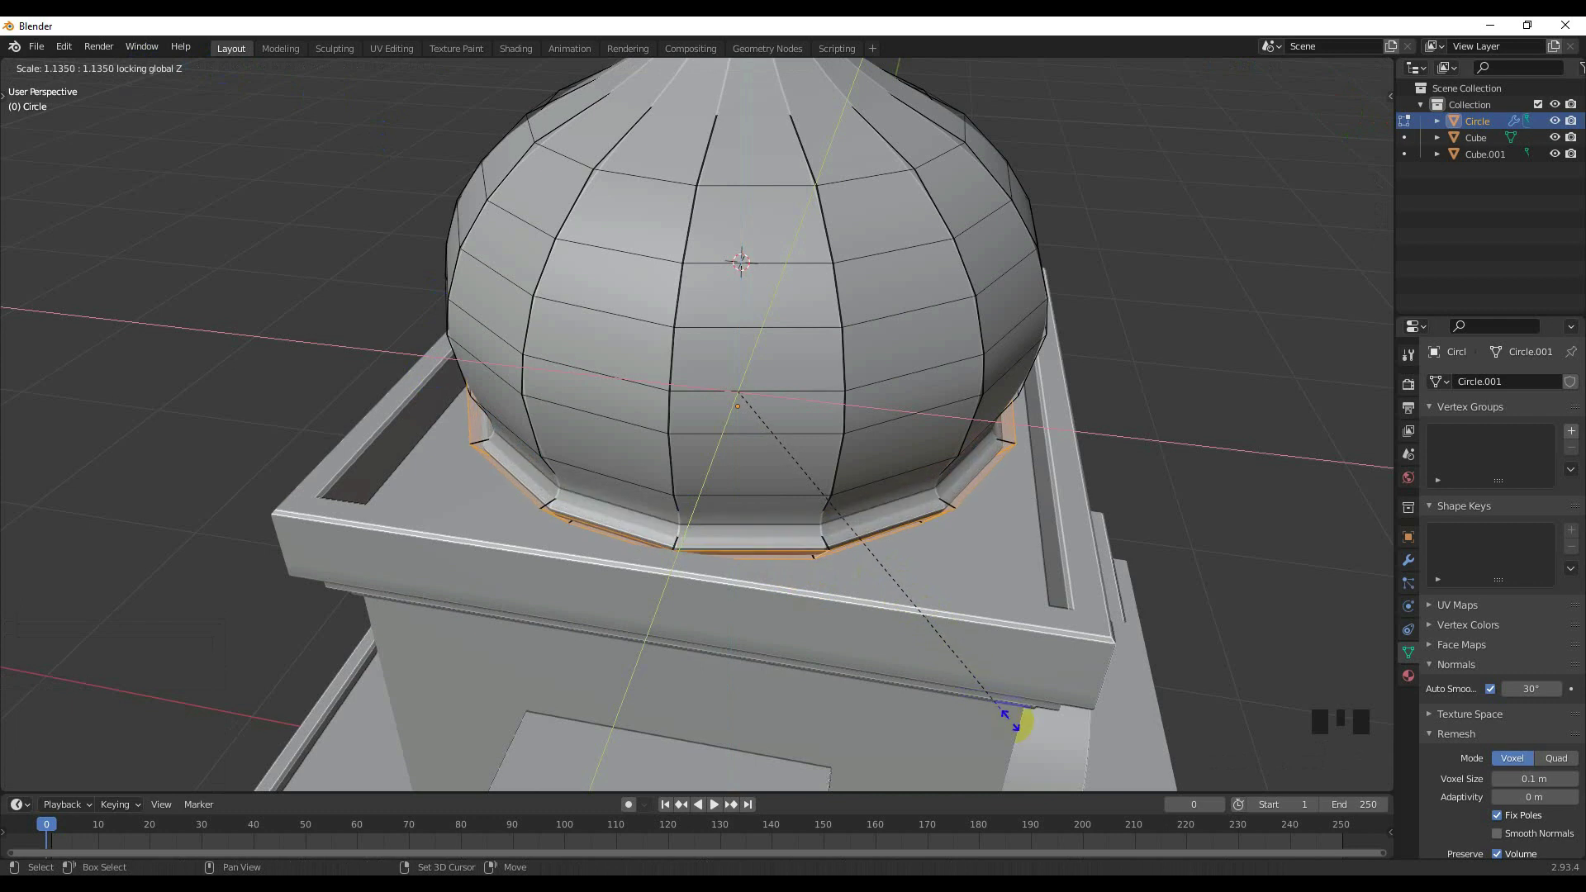
pyautogui.click(1034, 746)
pyautogui.moveTo(1027, 737); pyautogui.dragTo(893, 538, button='middle')
pyautogui.scroll(-3, 895, 533)
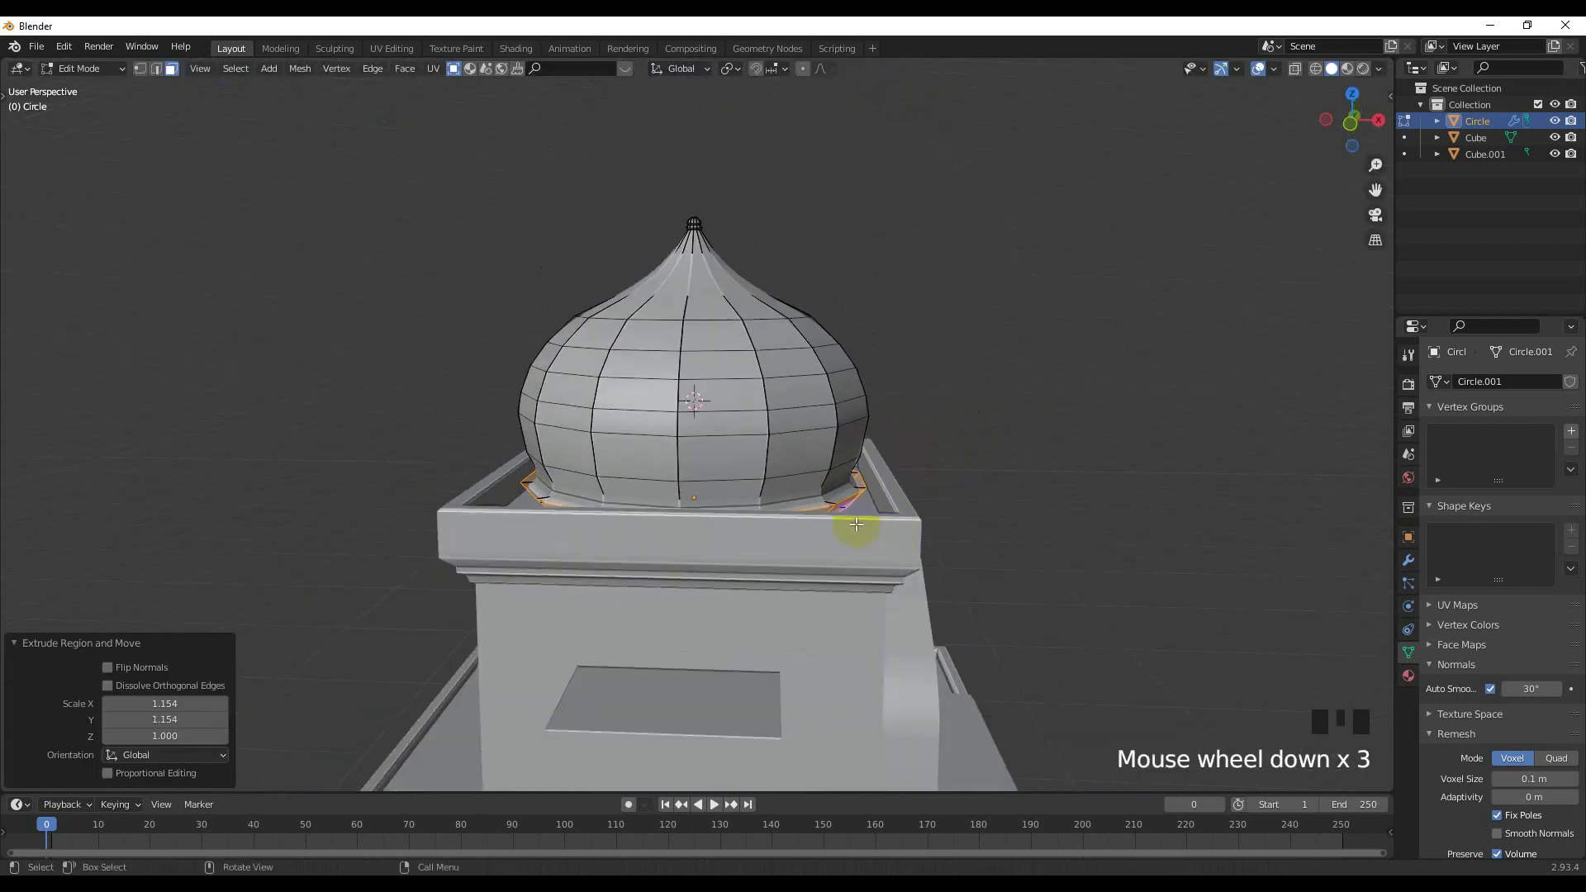
pyautogui.press('Tab')
pyautogui.click(1094, 470)
# Using X-ray display, bevel the edge loop where the base rim meets the dome with three segments and a width of about 0.032 m.
pyautogui.moveTo(1094, 470); pyautogui.dragTo(666, 400, button='middle')
pyautogui.scroll(4, 703, 557)
pyautogui.scroll(4, 644, 471)
pyautogui.scroll(3, 661, 413)
pyautogui.click(658, 432)
pyautogui.press('Tab')
pyautogui.scroll(3, 644, 493)
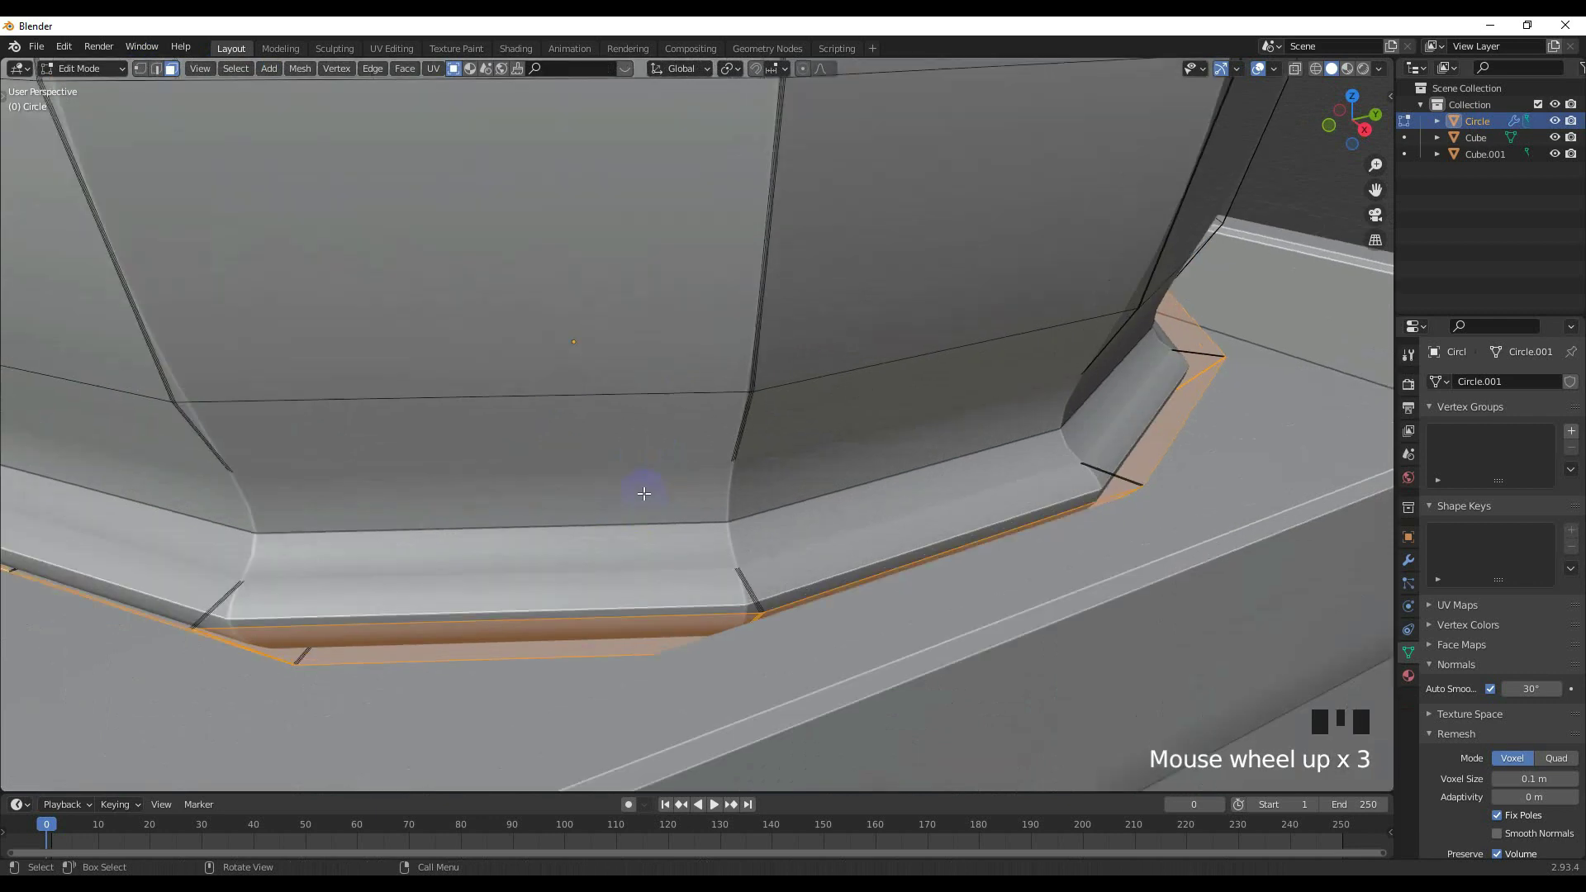
pyautogui.click(1294, 68)
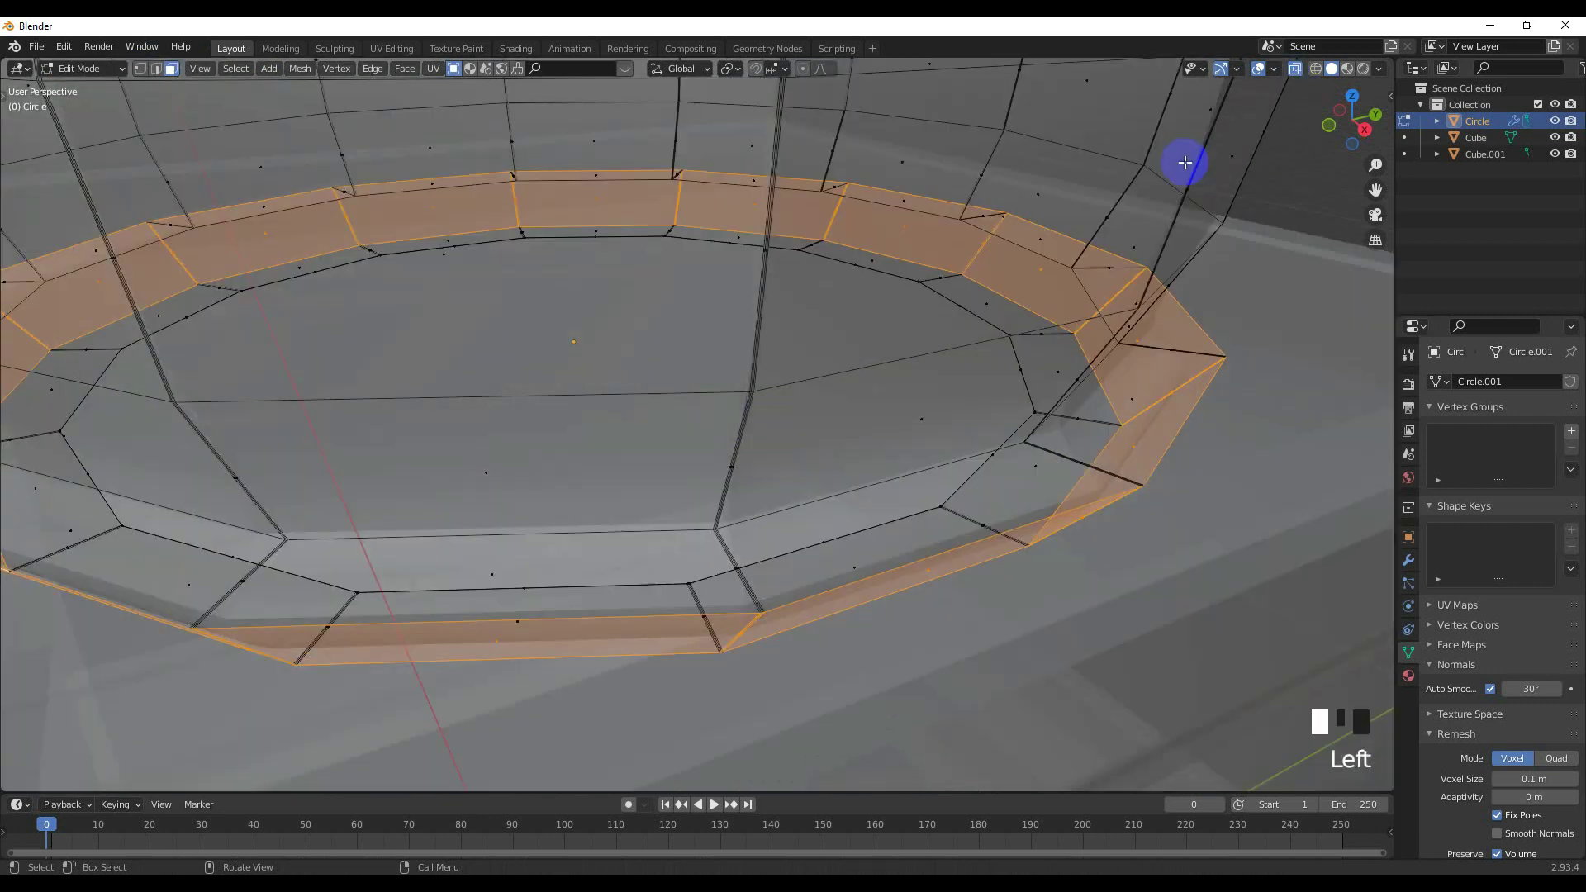
pyautogui.click(495, 541)
pyautogui.moveTo(580, 524); pyautogui.dragTo(615, 545, button='middle')
pyautogui.click(157, 70)
pyautogui.click(471, 541)
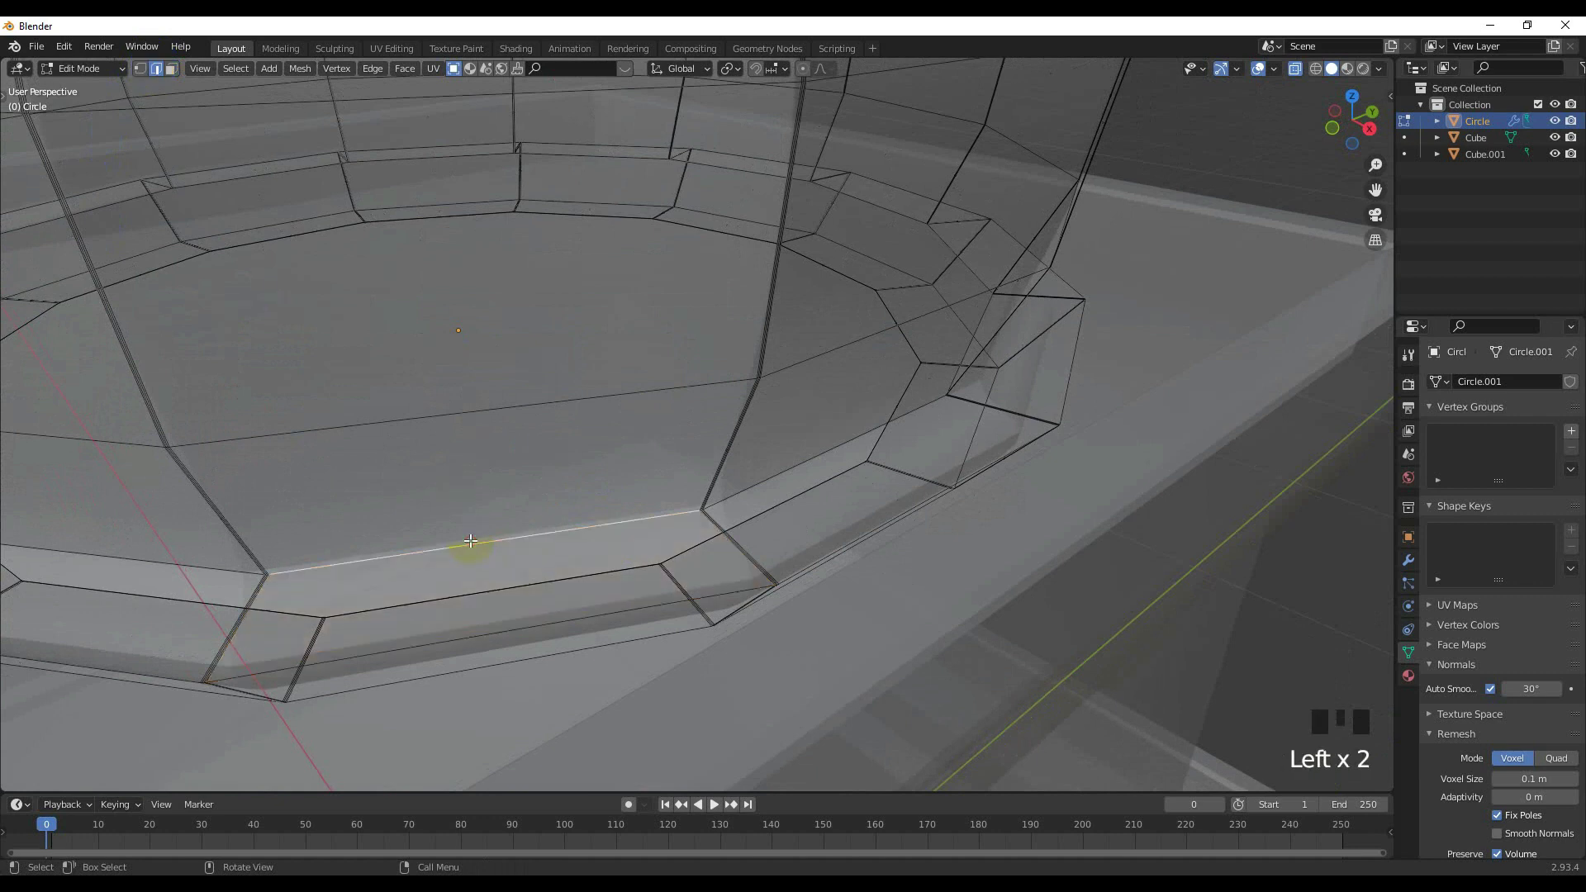
pyautogui.keyDown('alt'); pyautogui.keyDown('shift'); pyautogui.click(471, 541); pyautogui.keyUp('shift'); pyautogui.keyUp('alt')
pyautogui.hotkey('ctrl', 'b')
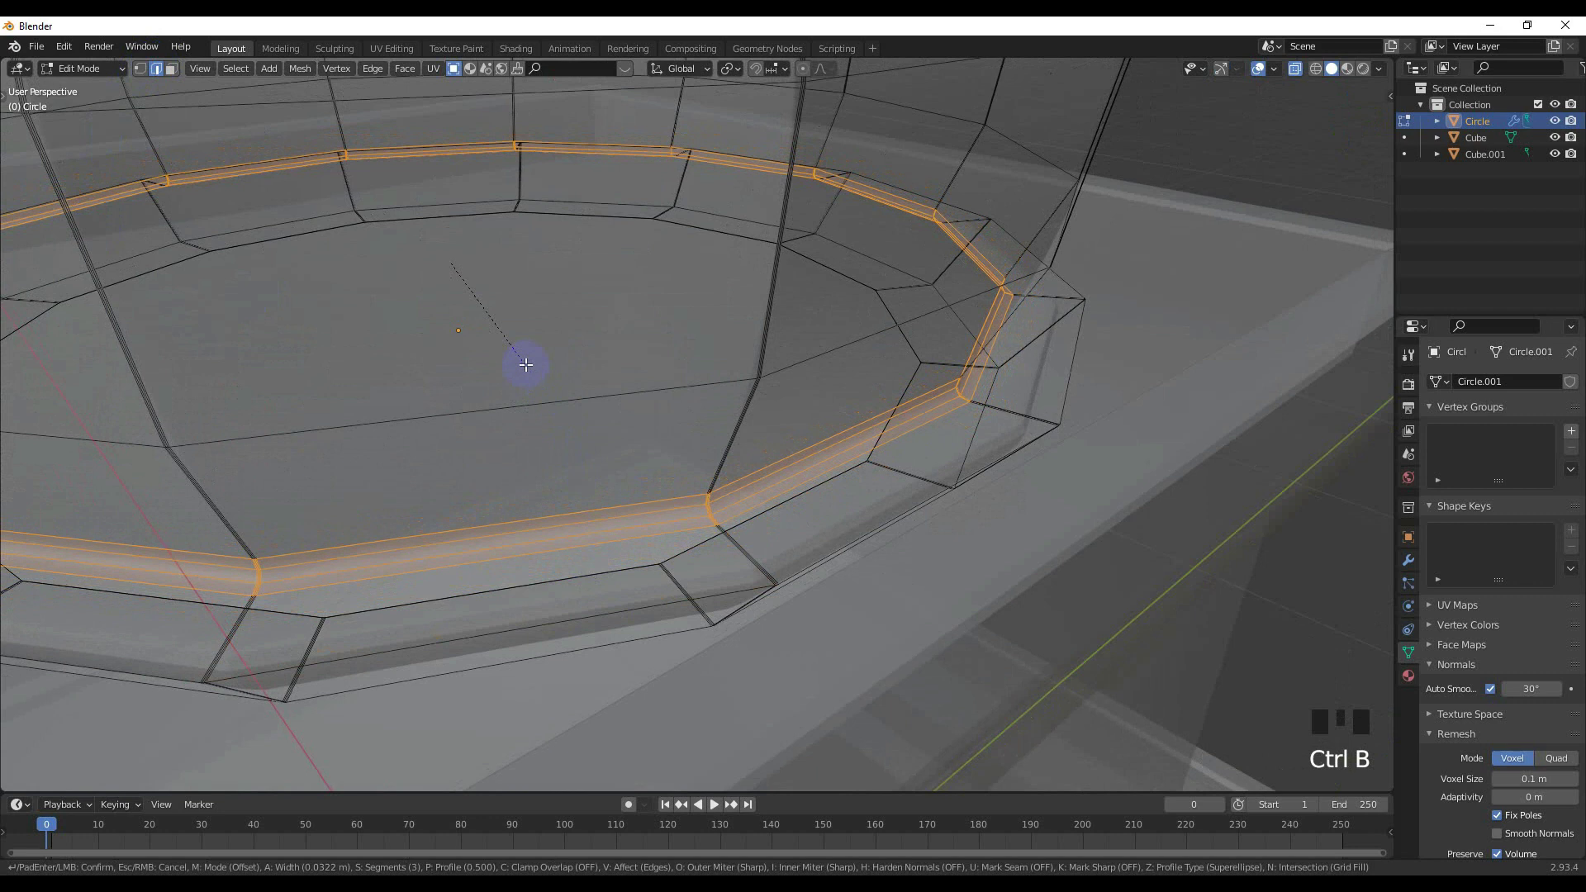
pyautogui.click(524, 361)
pyautogui.click(1295, 72)
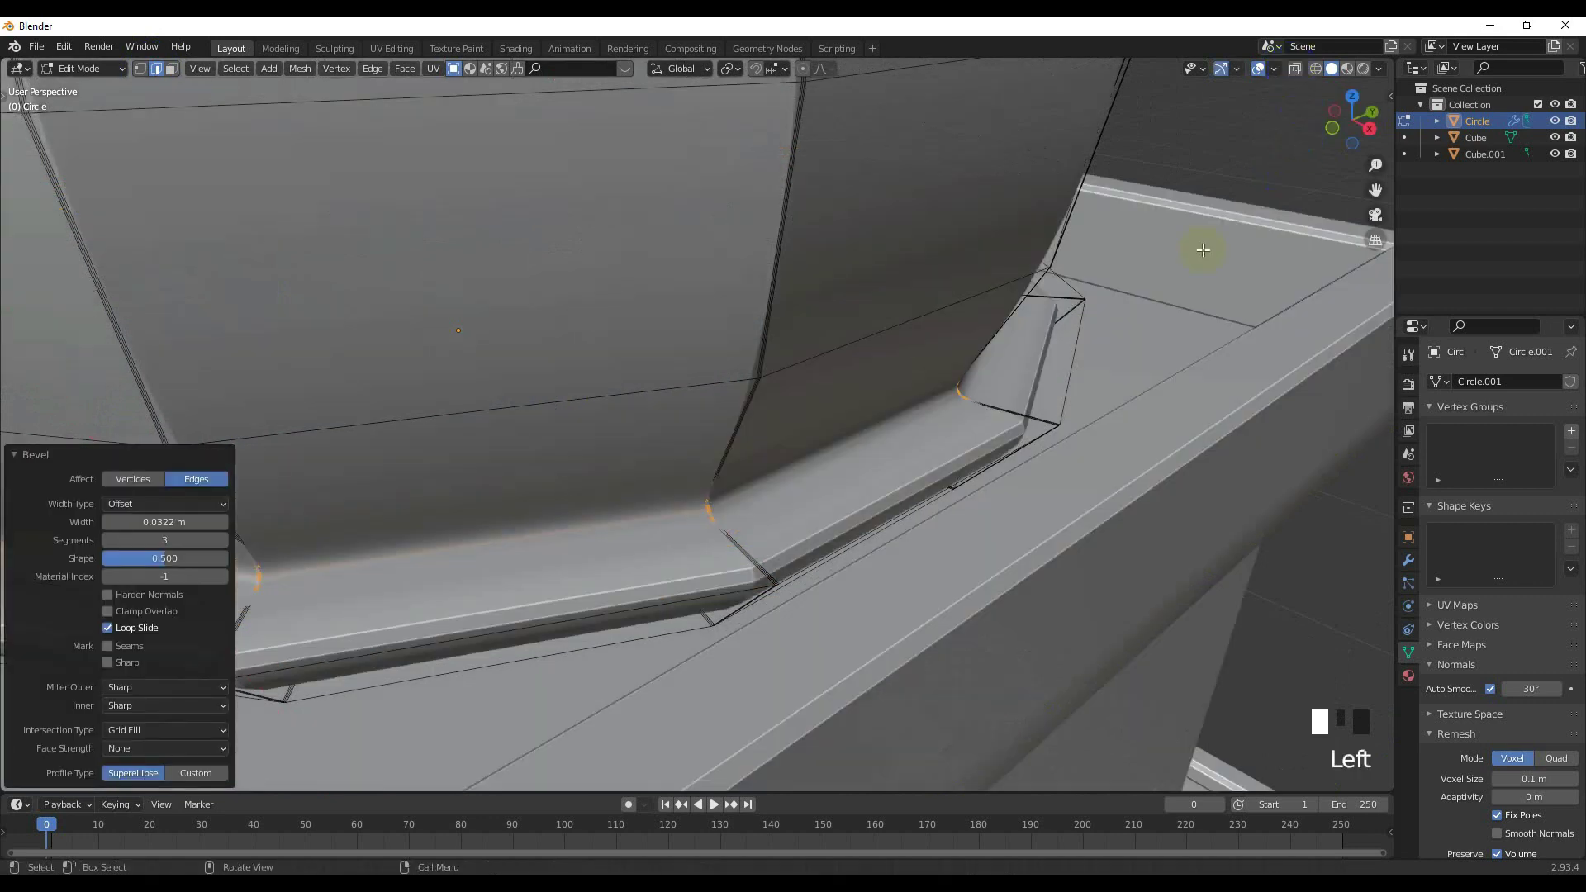
# Bevel the base rim's outer upper edge loop with three segments and a width of about 0.0735 m, then return to Object Mode.
pyautogui.scroll(-2, 762, 575)
pyautogui.moveTo(761, 574); pyautogui.dragTo(761, 560, button='middle')
pyautogui.click(694, 539)
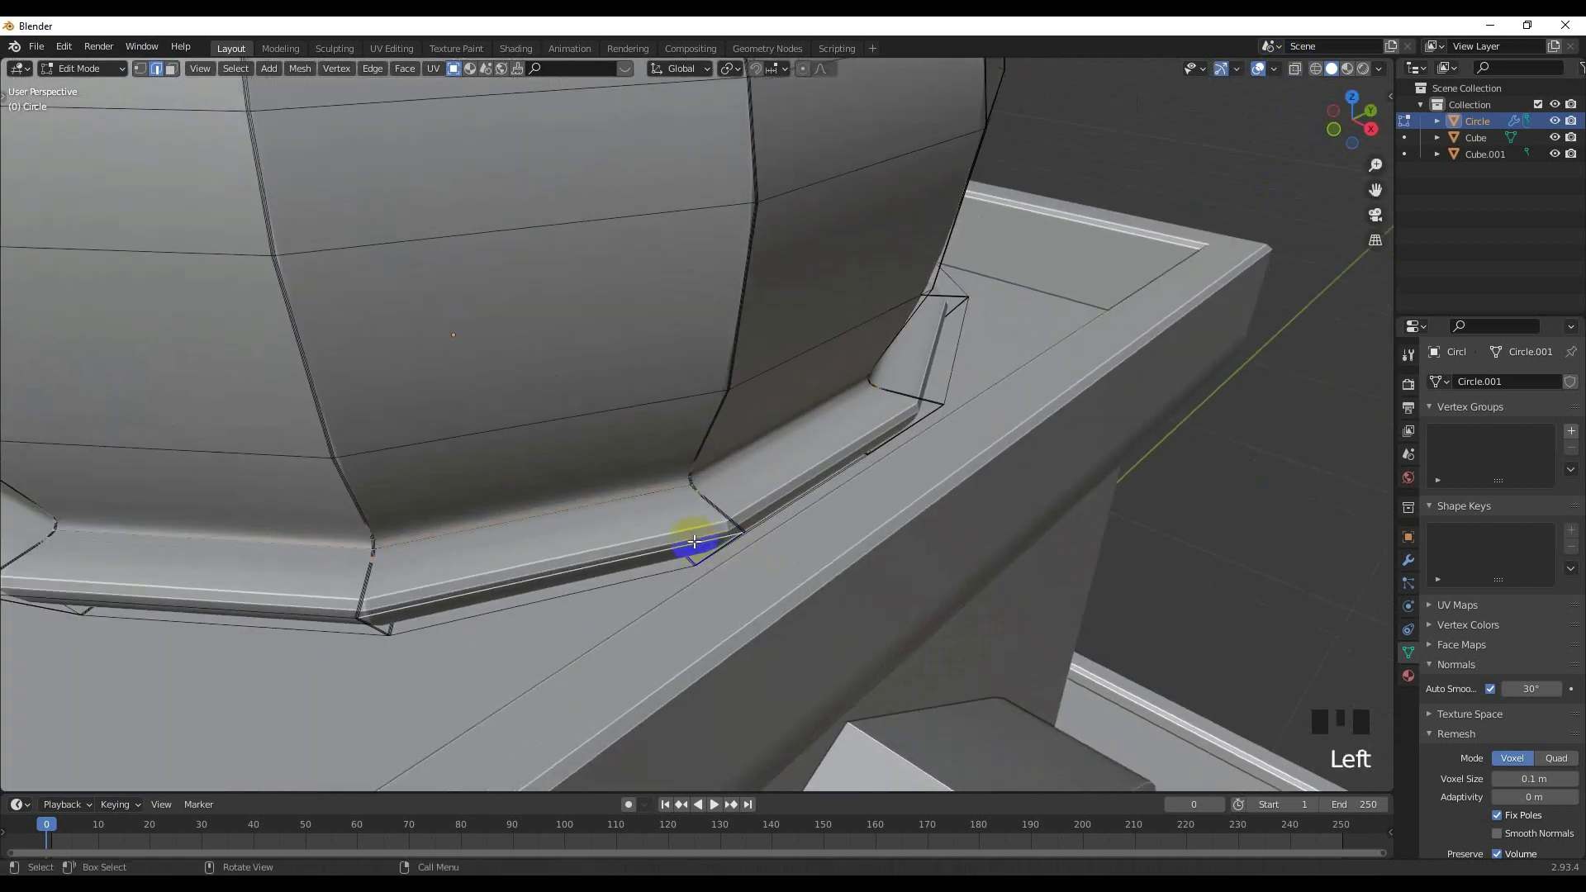
pyautogui.hotkey('ctrl', 'b')
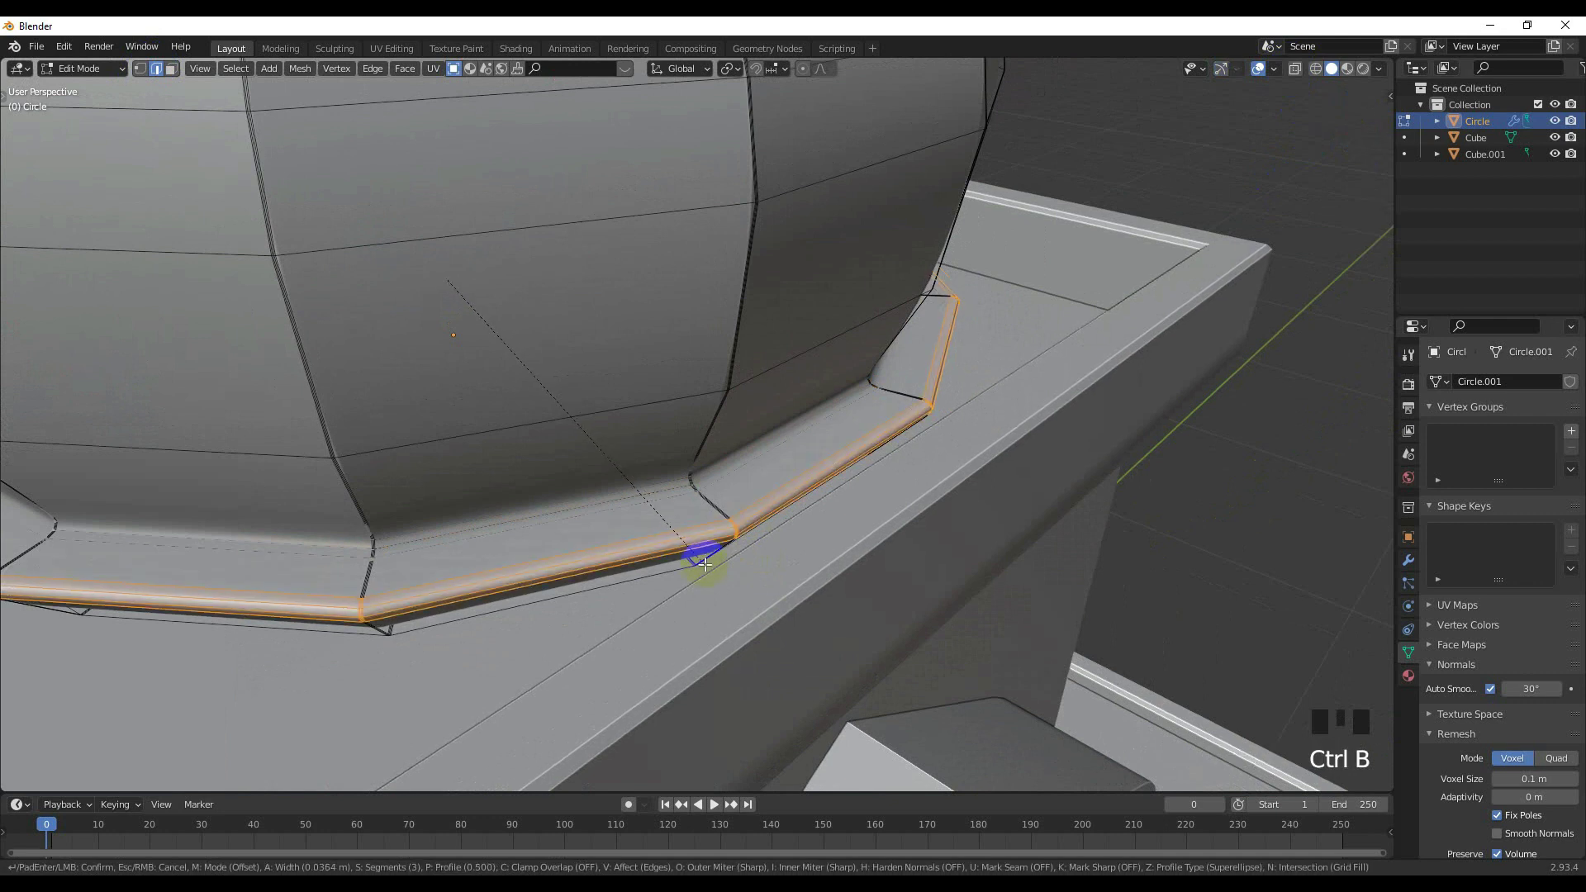
pyautogui.click(822, 686)
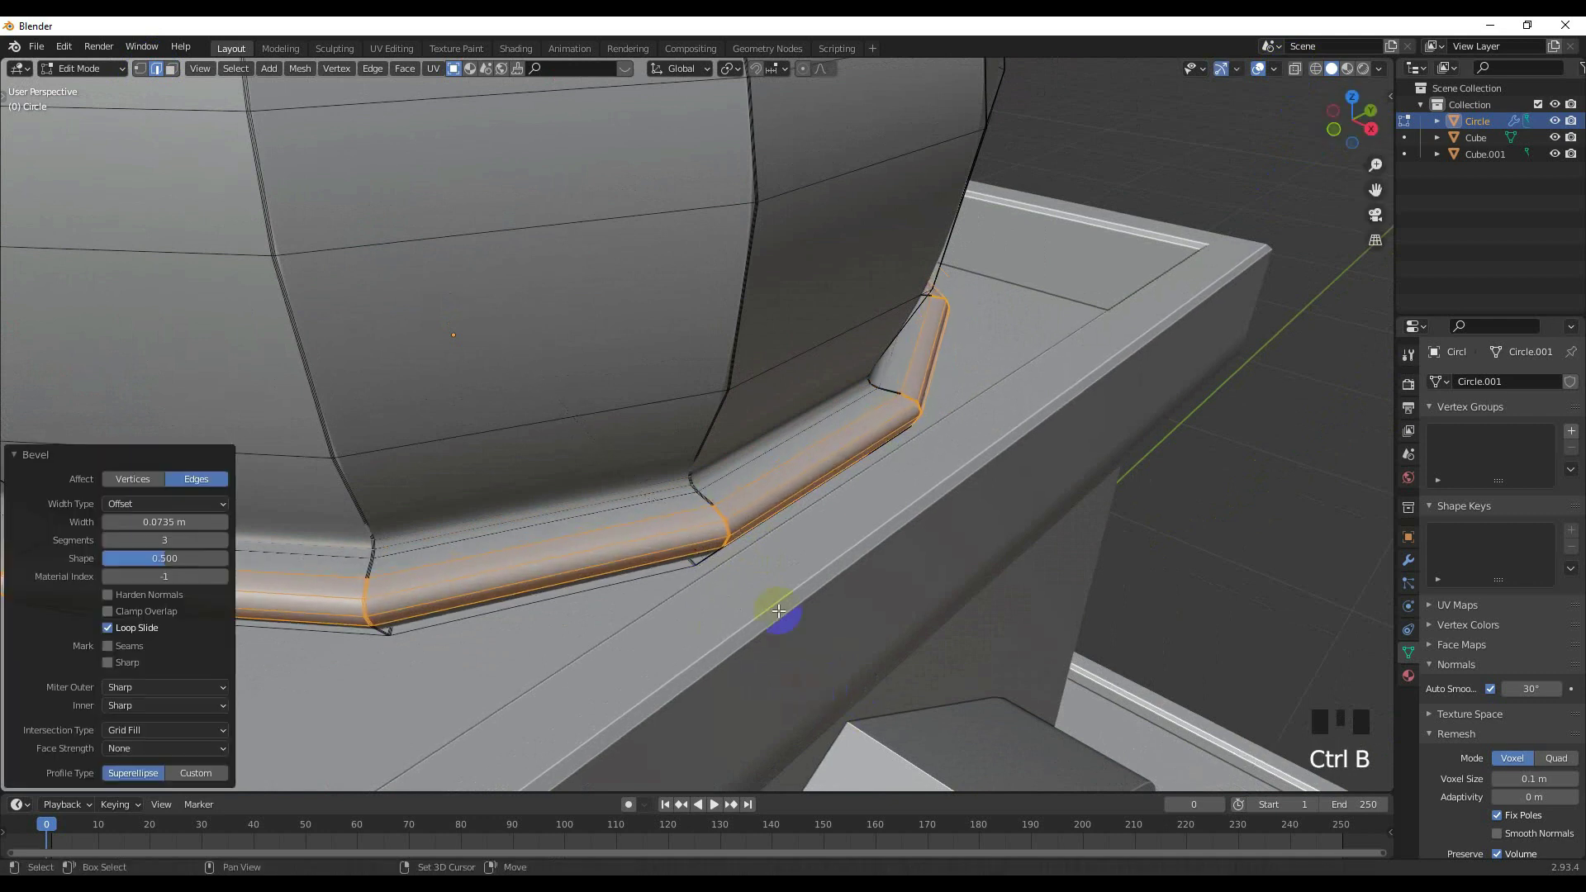
pyautogui.scroll(-4, 728, 484)
pyautogui.press('Tab')
# Deselect the dome and examine it with the whole building in perspective and front views.
pyautogui.scroll(-4, 712, 385)
pyautogui.rightClick(713, 385)
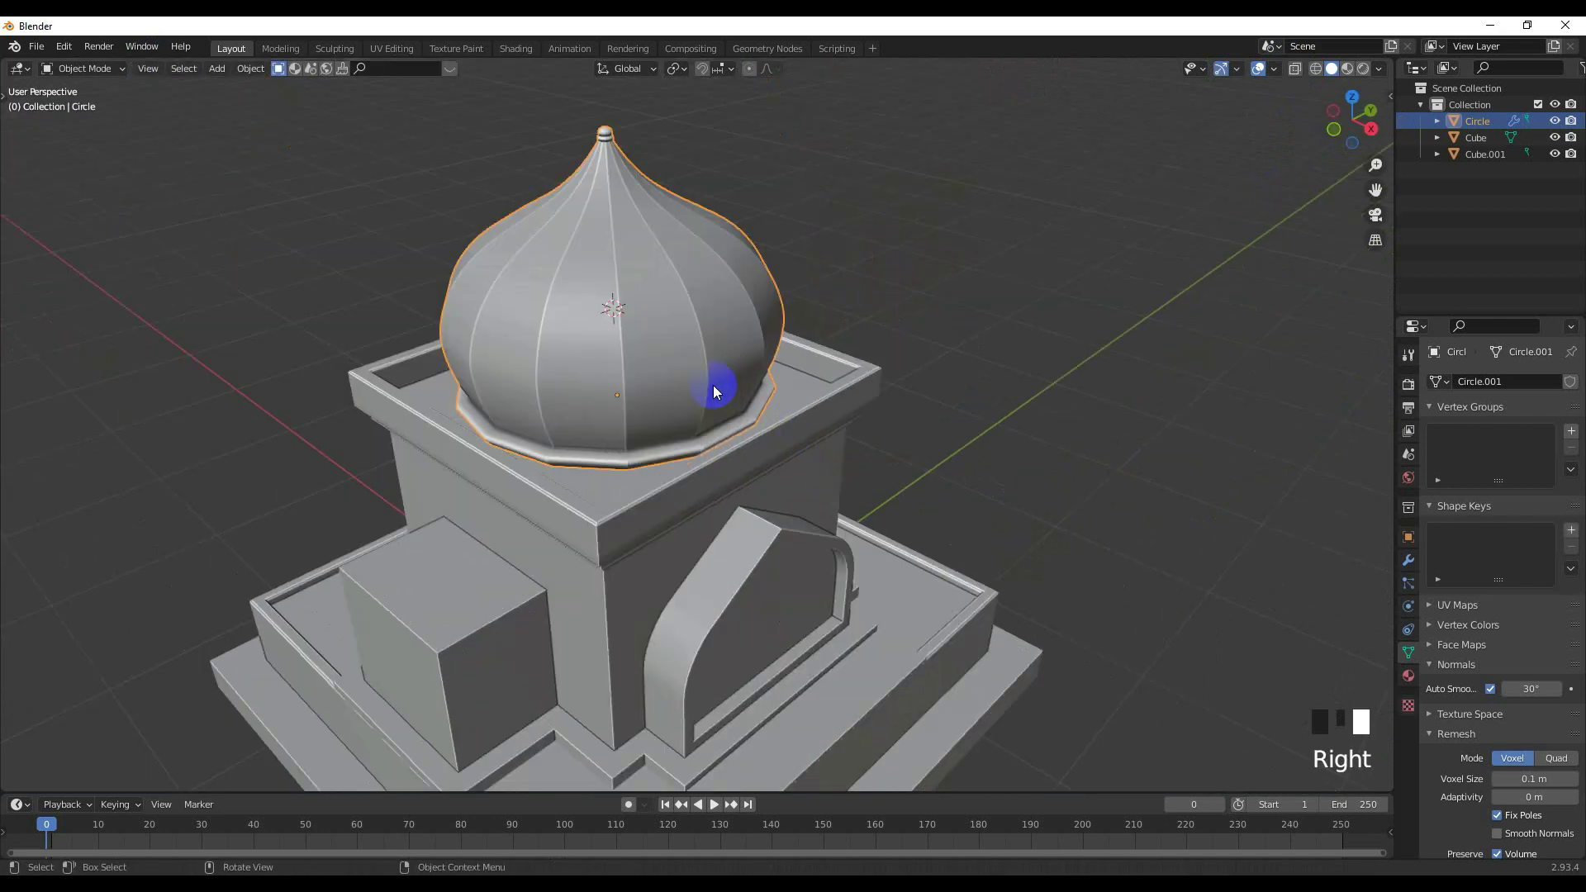
pyautogui.scroll(-5, 1010, 516)
pyautogui.press('KP_1')
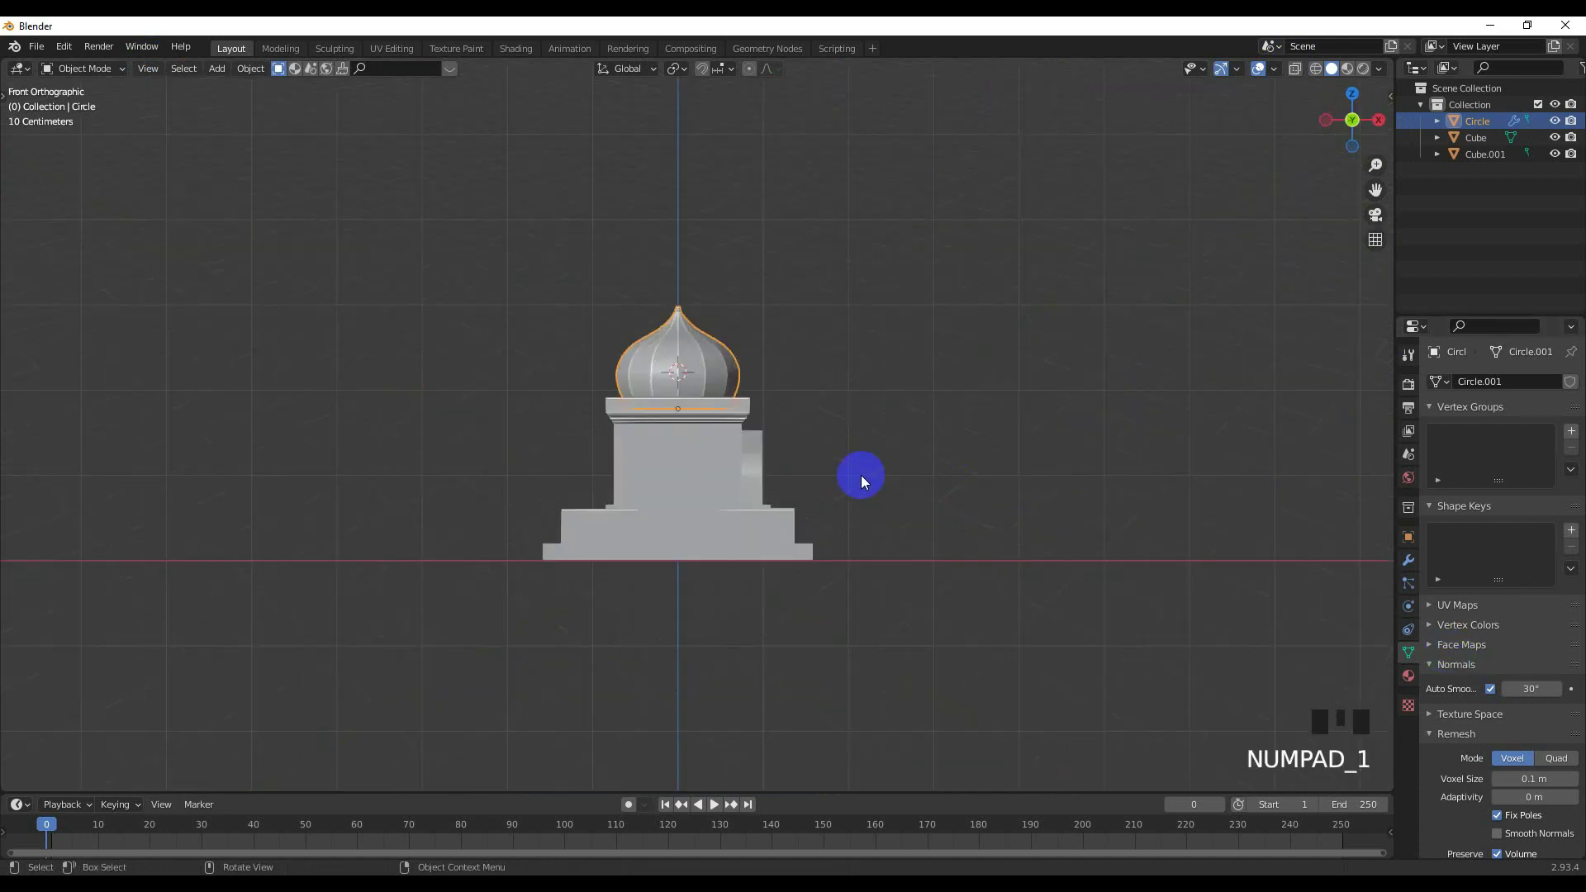
pyautogui.scroll(4, 763, 493)
pyautogui.moveTo(764, 493); pyautogui.dragTo(564, 470, button='middle')
pyautogui.scroll(-4, 681, 509)
pyautogui.scroll(4, 694, 541)
pyautogui.click(1056, 506)
pyautogui.scroll(2, 865, 532)
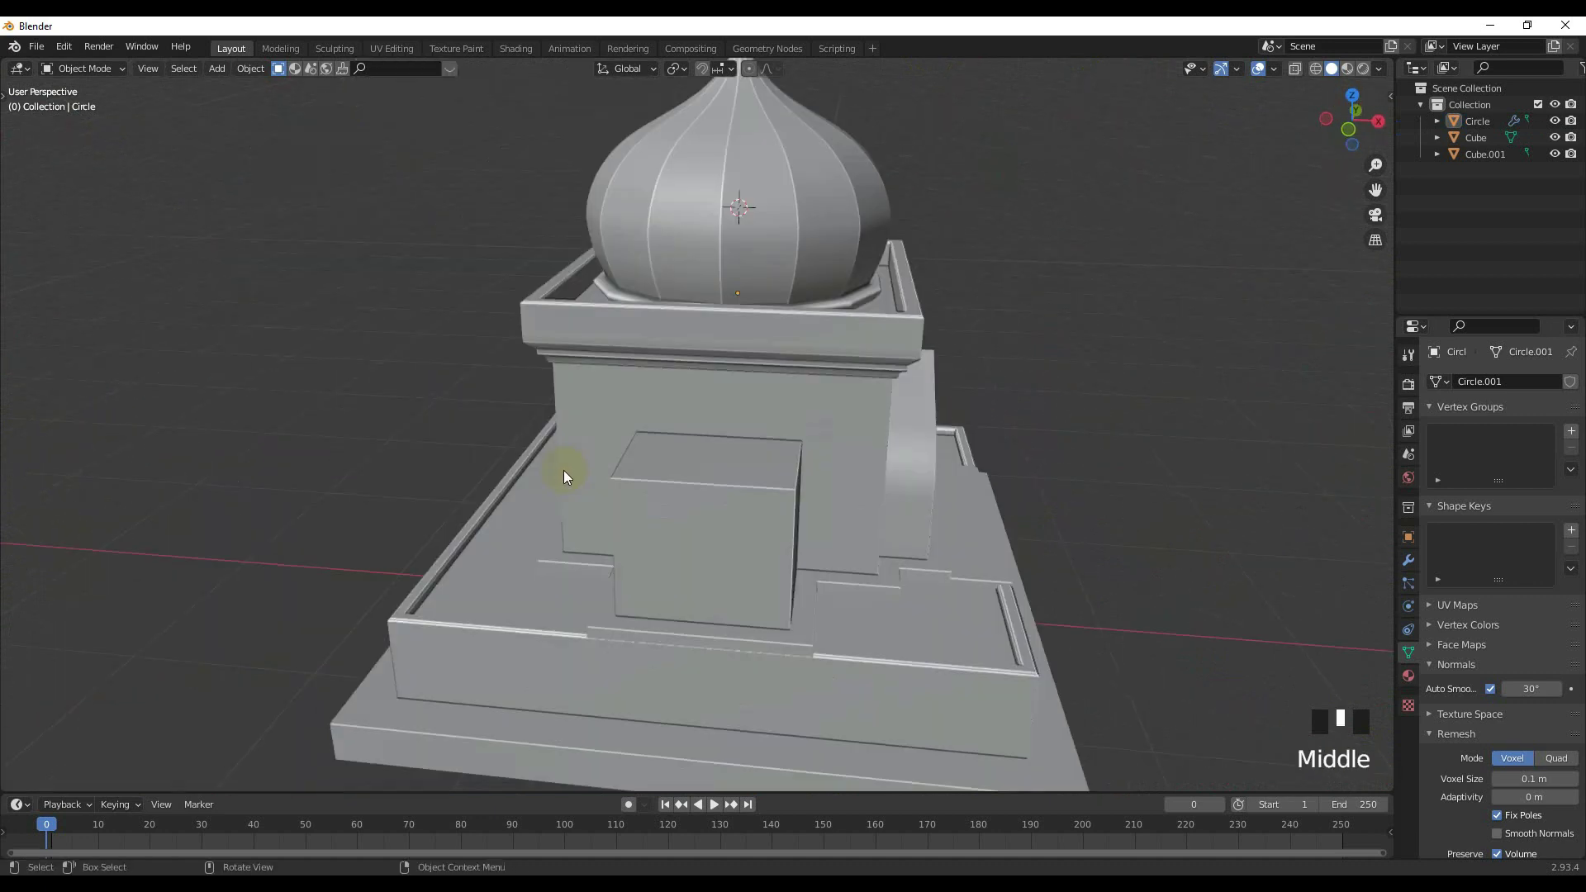
pyautogui.press('KP_1')
pyautogui.scroll(-3, 702, 508)
pyautogui.keyDown('shift'); pyautogui.moveTo(703, 508); pyautogui.dragTo(663, 437, button='middle'); pyautogui.keyUp('shift')
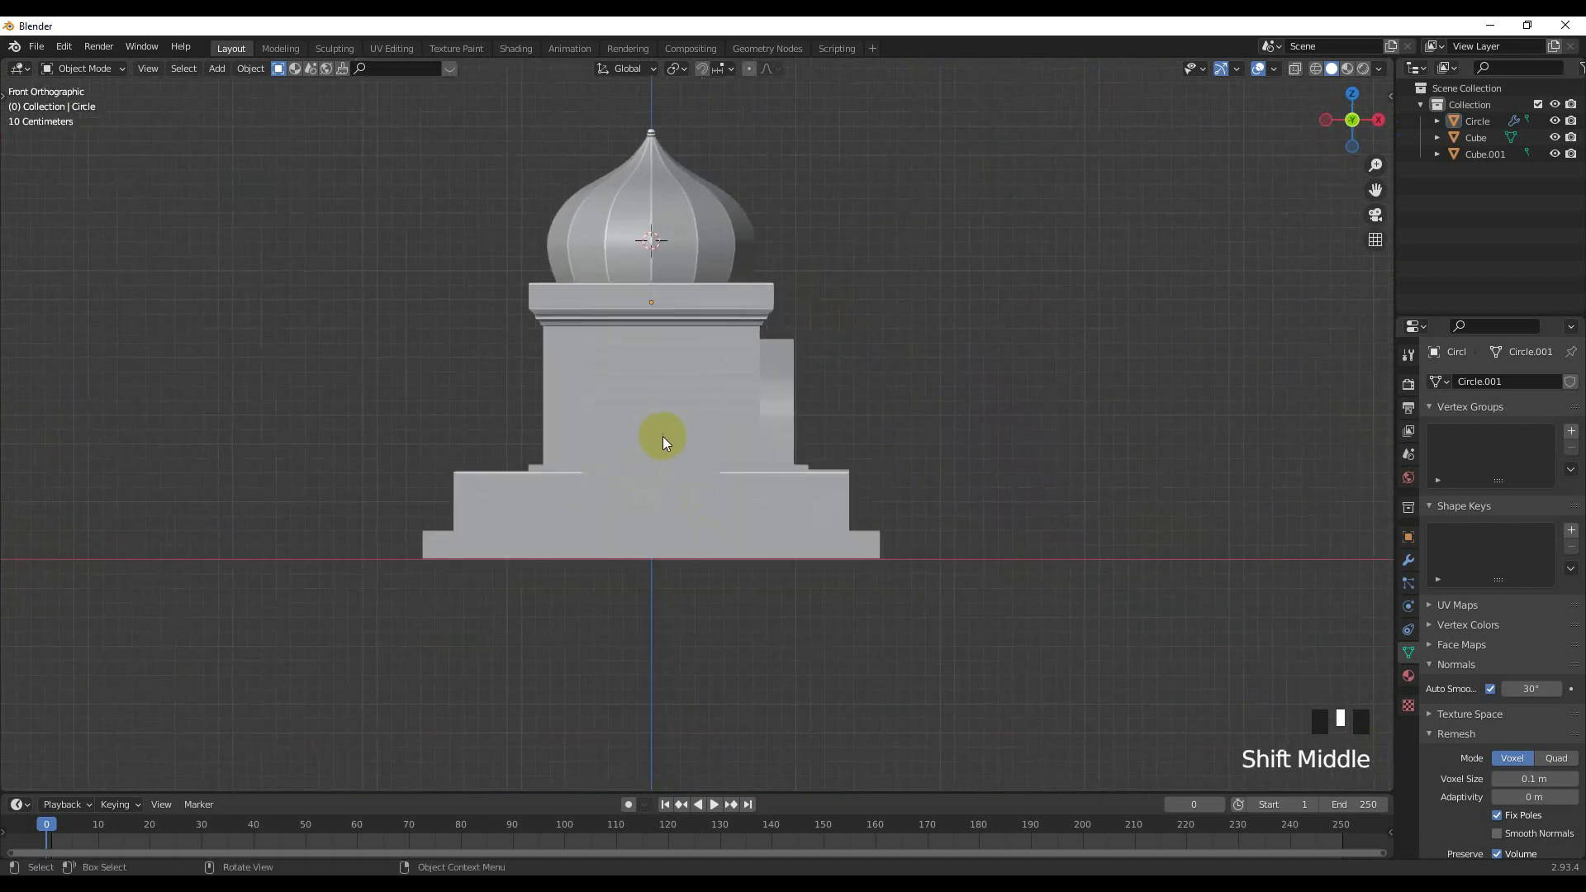
# Enter Edit Mode on the stepped base and select the side and top face loops of its lowest slab.
pyautogui.click(663, 436)
pyautogui.scroll(-1, 667, 440)
pyautogui.scroll(2, 559, 491)
pyautogui.moveTo(558, 491); pyautogui.dragTo(673, 488, button='middle')
pyautogui.scroll(2, 508, 522)
pyautogui.moveTo(508, 522); pyautogui.dragTo(543, 450, button='middle')
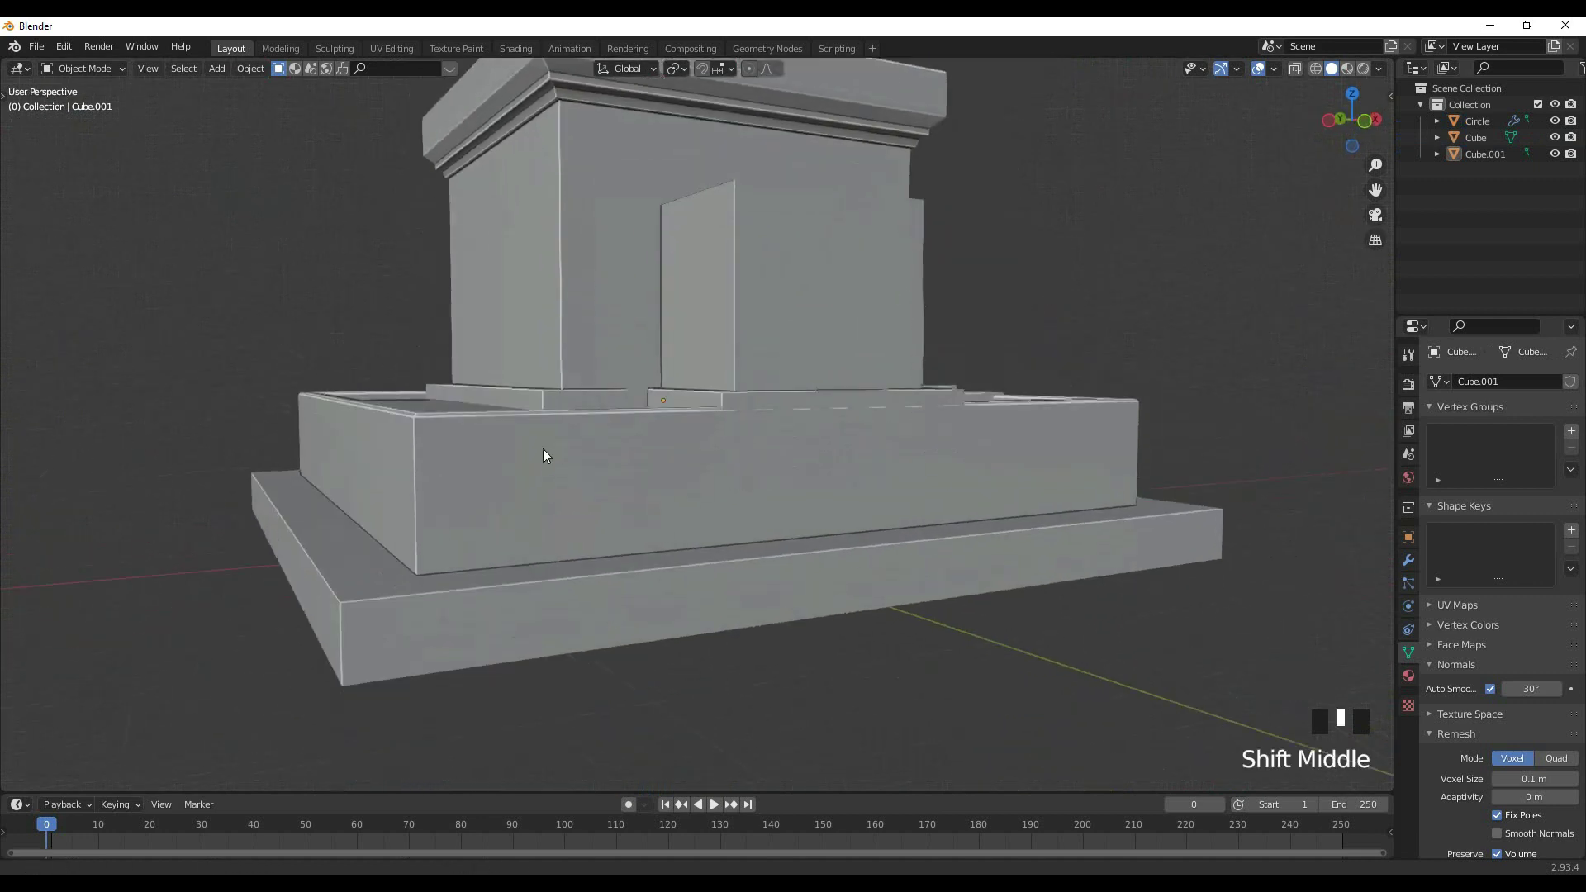
pyautogui.click(525, 567)
pyautogui.press('Tab')
pyautogui.scroll(-4, 588, 521)
pyautogui.moveTo(588, 520); pyautogui.dragTo(578, 542, button='middle')
pyautogui.click(168, 71)
pyautogui.click(562, 521)
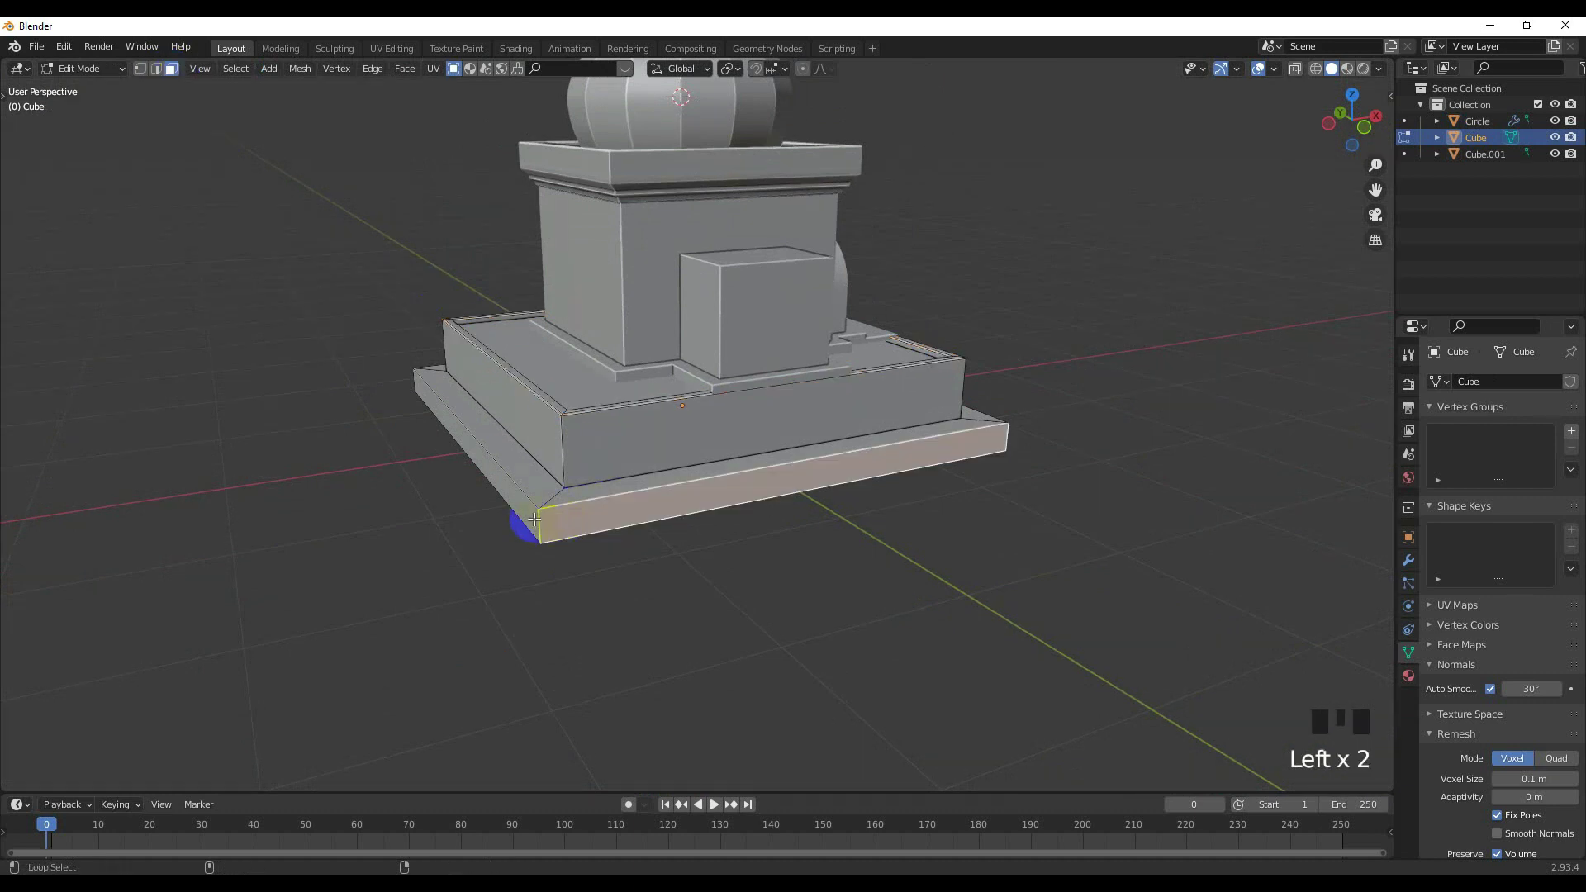
pyautogui.keyDown('alt'); pyautogui.keyDown('shift'); pyautogui.click(537, 524); pyautogui.keyUp('shift'); pyautogui.keyUp('alt')
pyautogui.keyDown('alt'); pyautogui.keyDown('shift'); pyautogui.click(534, 519); pyautogui.keyUp('shift'); pyautogui.keyUp('alt')
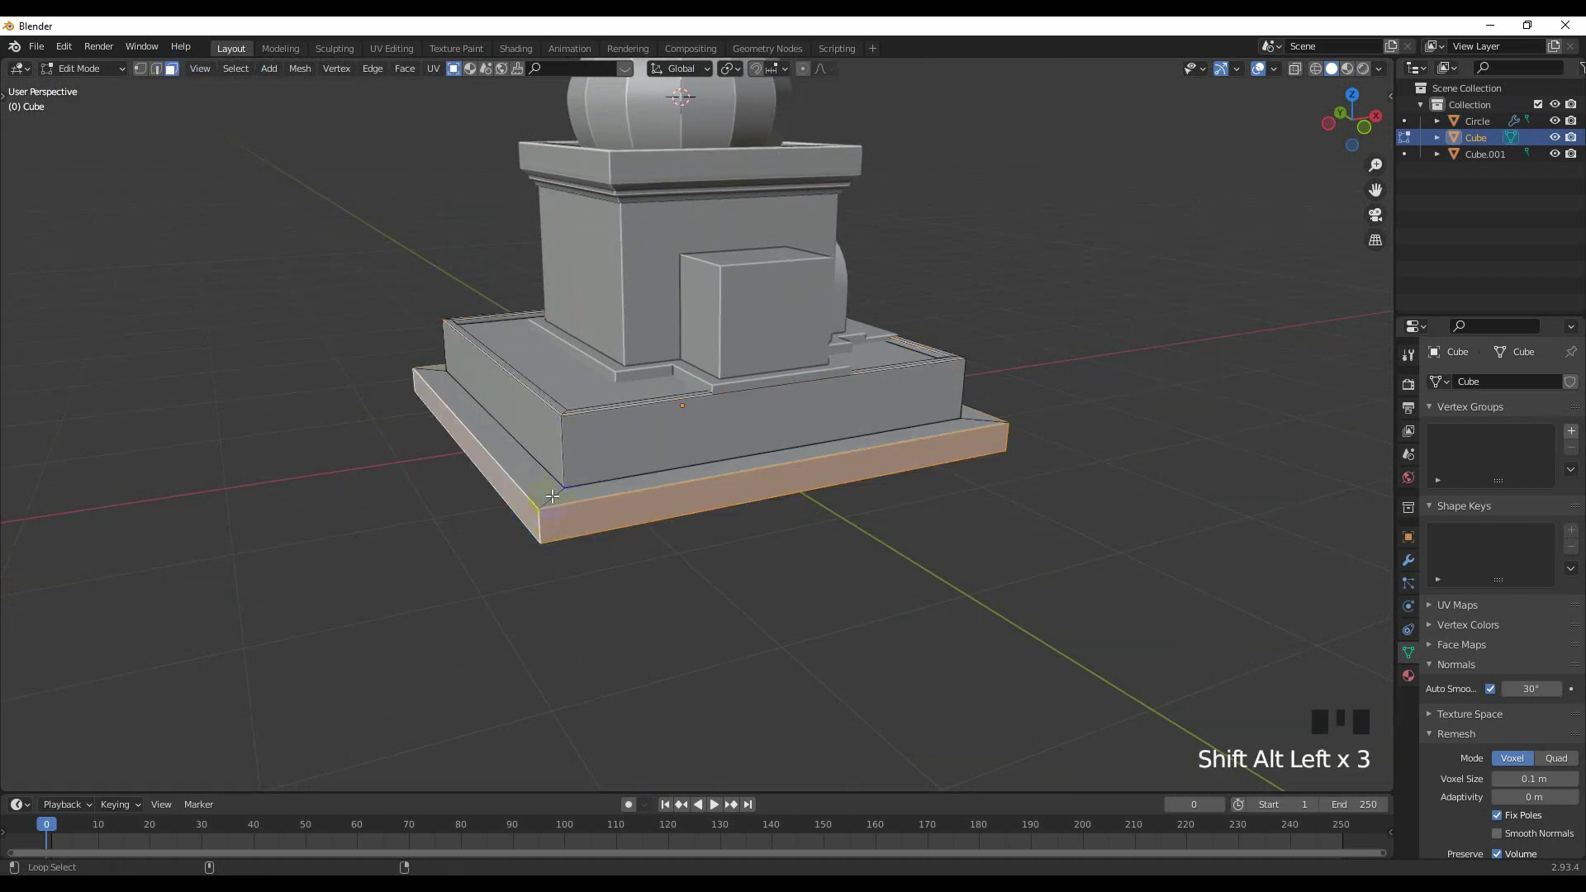
pyautogui.keyDown('alt'); pyautogui.keyDown('shift'); pyautogui.click(552, 496); pyautogui.keyUp('shift'); pyautogui.keyUp('alt')
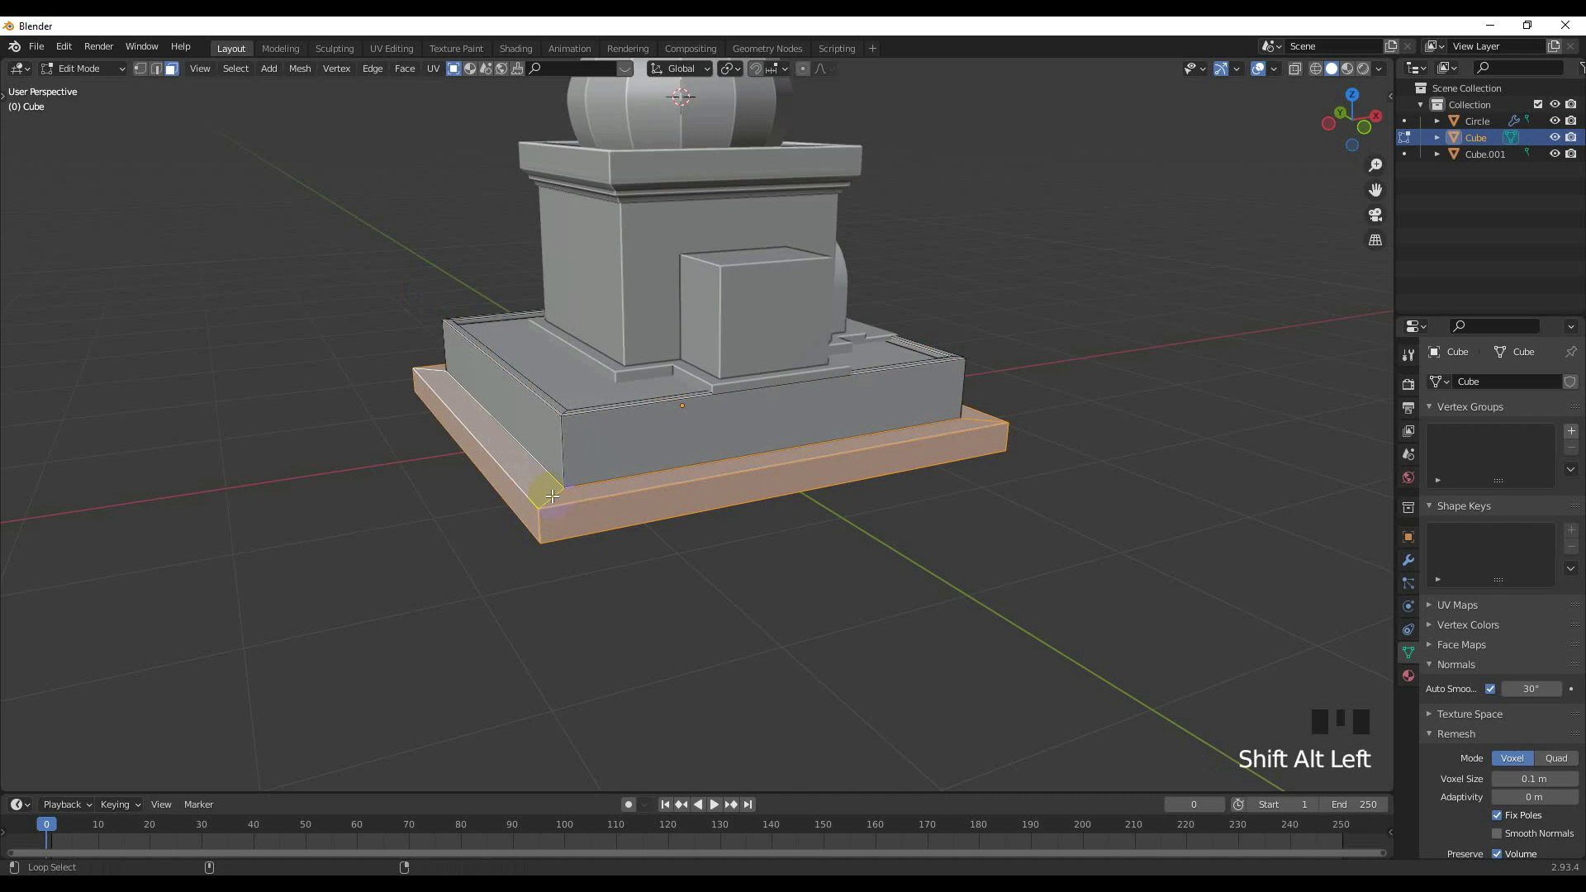
# Thin the lowest base slab by raising its bottom vertices about 0.113 m along Z, using X-ray display in the front view.
pyautogui.press('KP_1')
pyautogui.scroll(2, 659, 492)
pyautogui.keyDown('shift'); pyautogui.moveTo(660, 493); pyautogui.dragTo(605, 435, button='middle'); pyautogui.keyUp('shift')
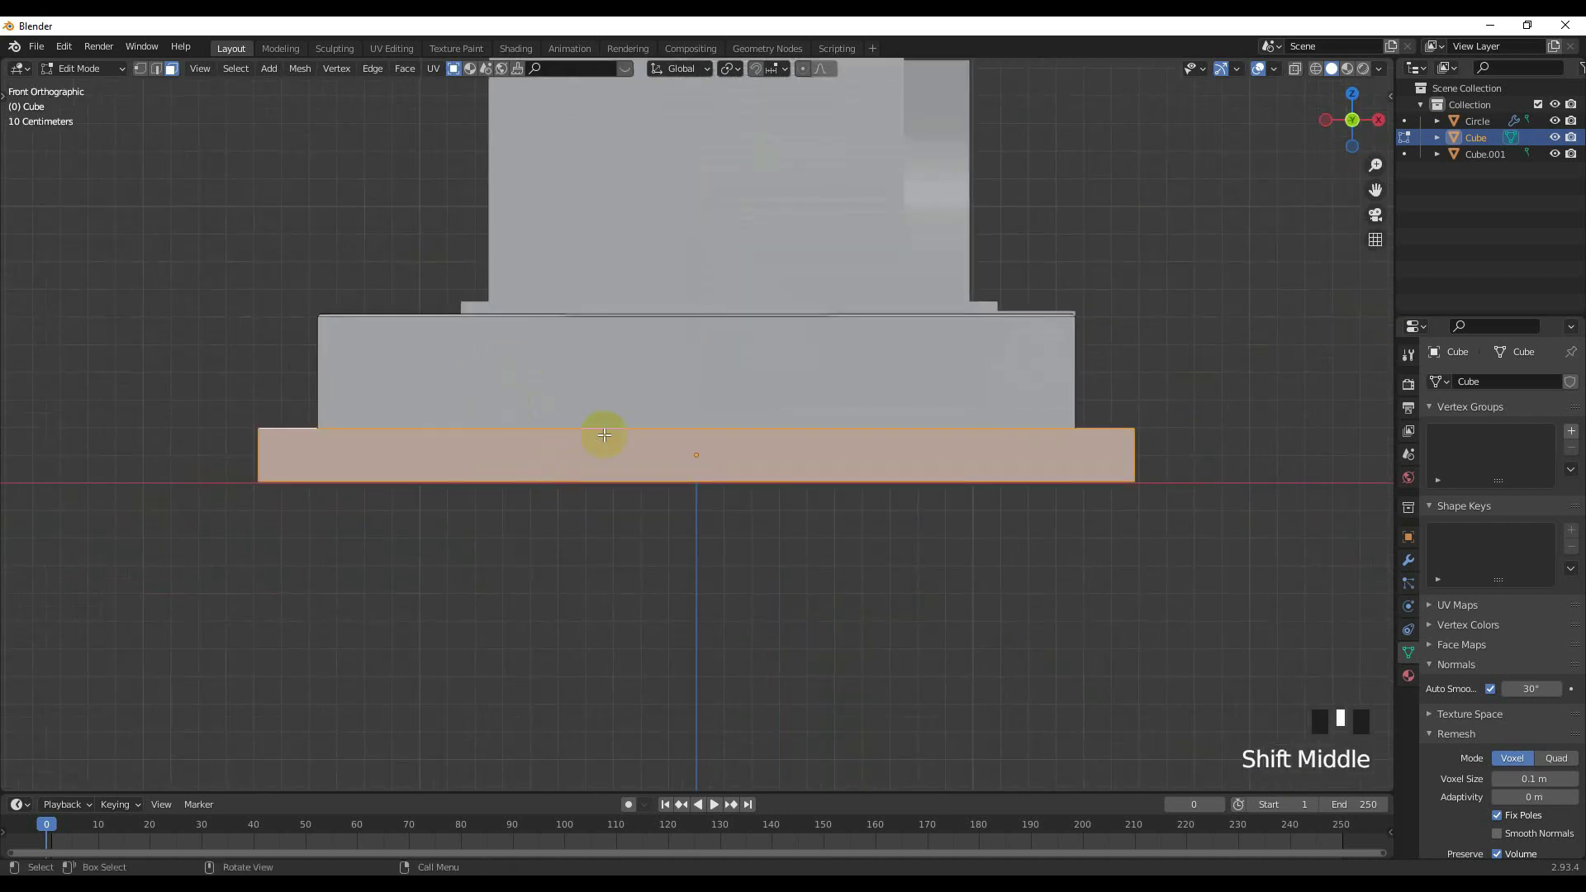
pyautogui.click(1294, 69)
pyautogui.click(139, 68)
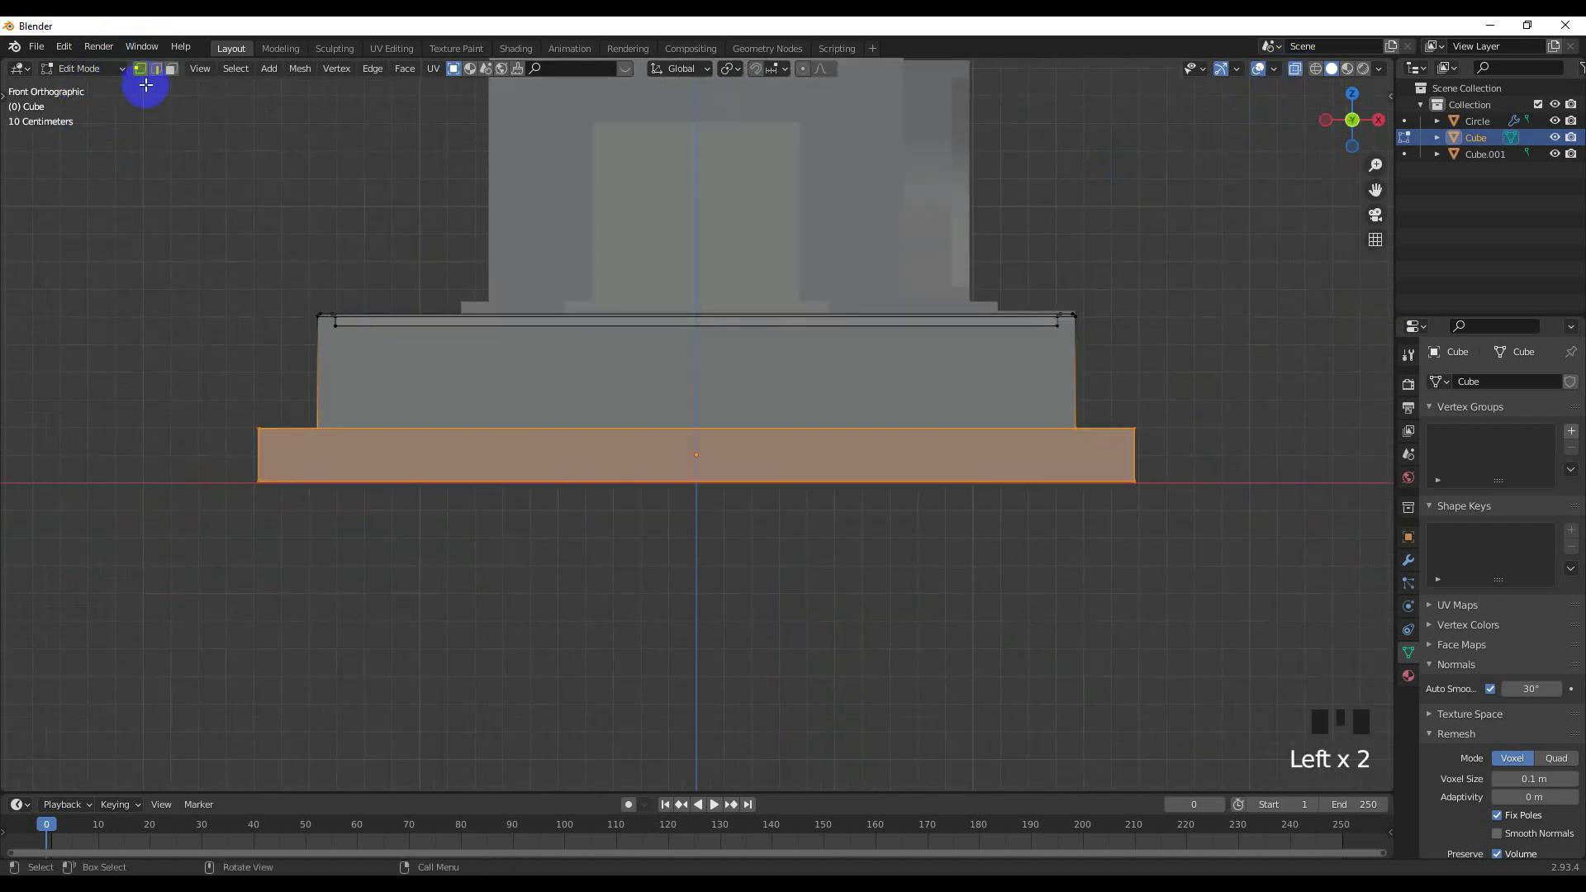
pyautogui.click(169, 447)
pyautogui.moveTo(1027, 460); pyautogui.dragTo(1183, 543)
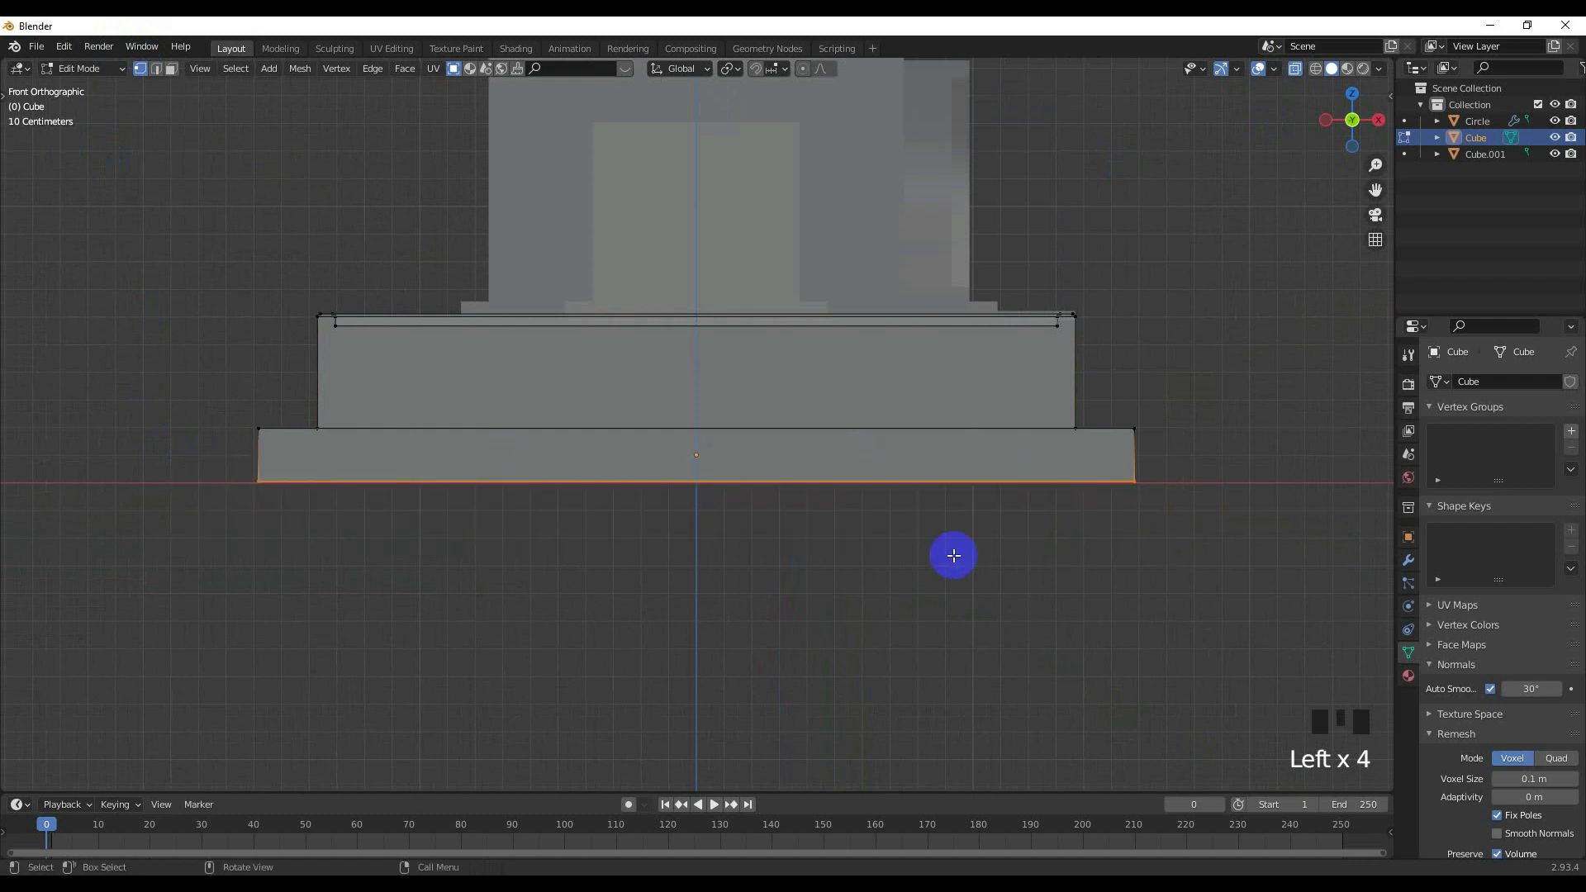
pyautogui.press('g')
pyautogui.click(949, 525)
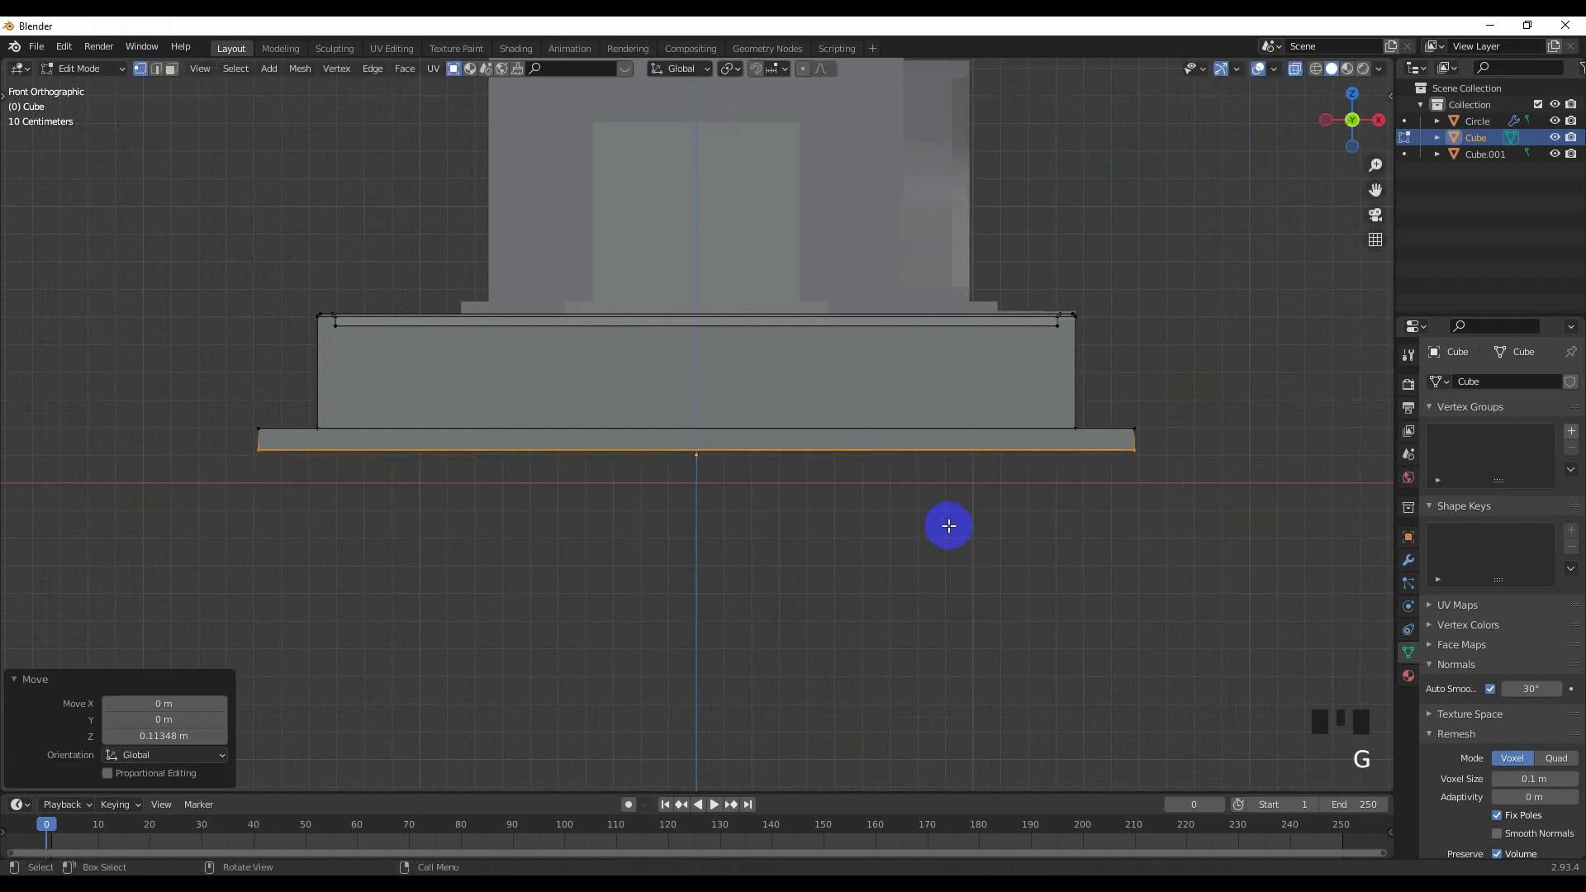
# Move the whole lowest slab up about 0.254 m along Z, turn off X-ray display and return to Object Mode.
pyautogui.moveTo(233, 408); pyautogui.dragTo(1267, 499)
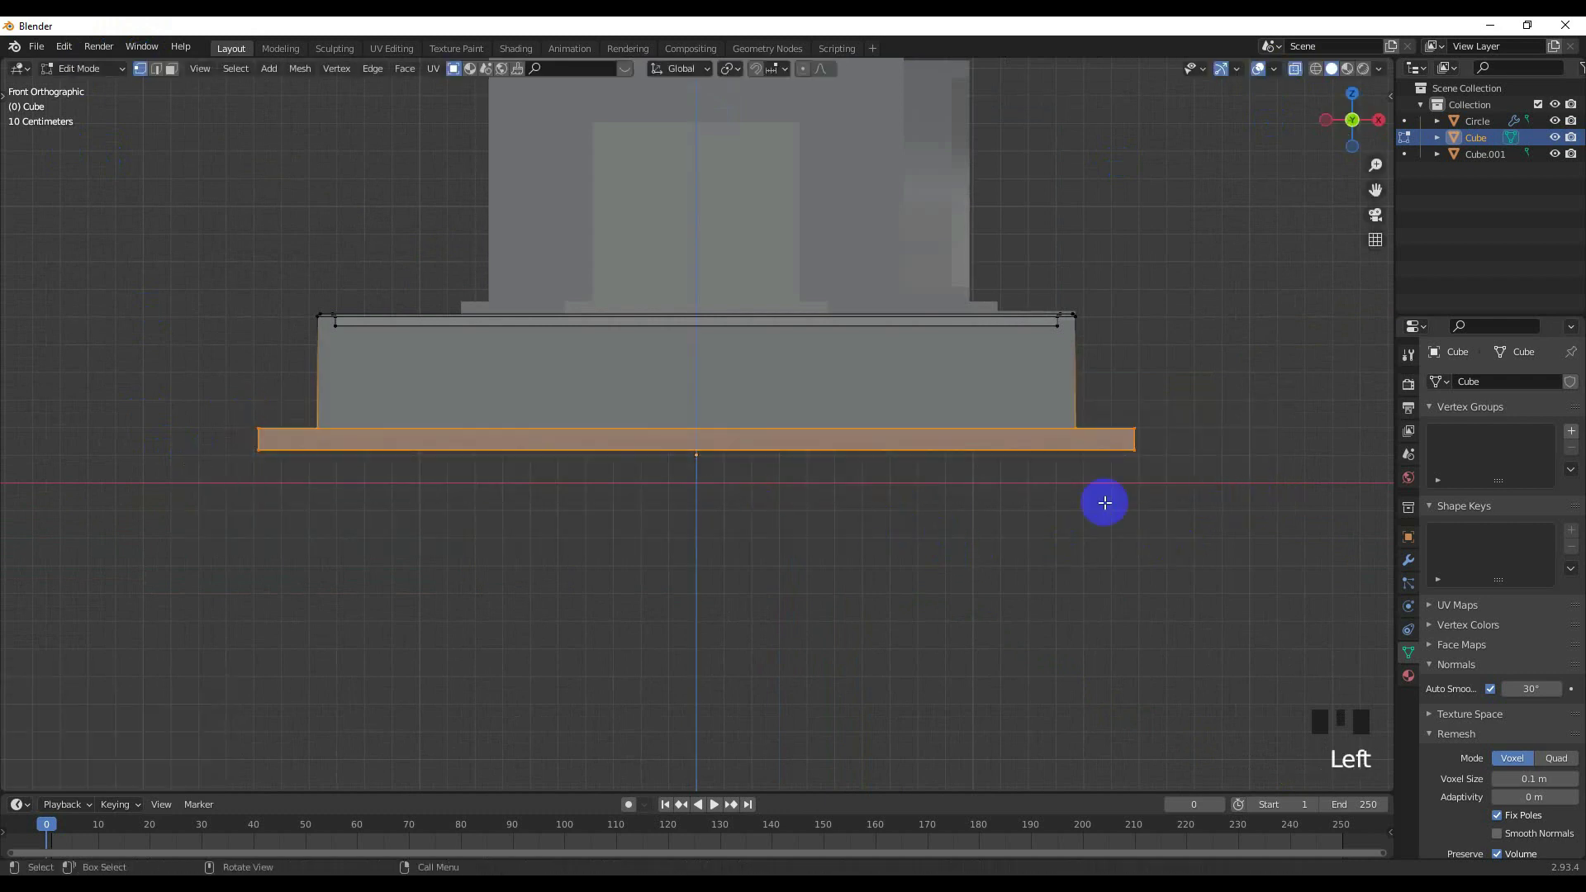
pyautogui.press('g')
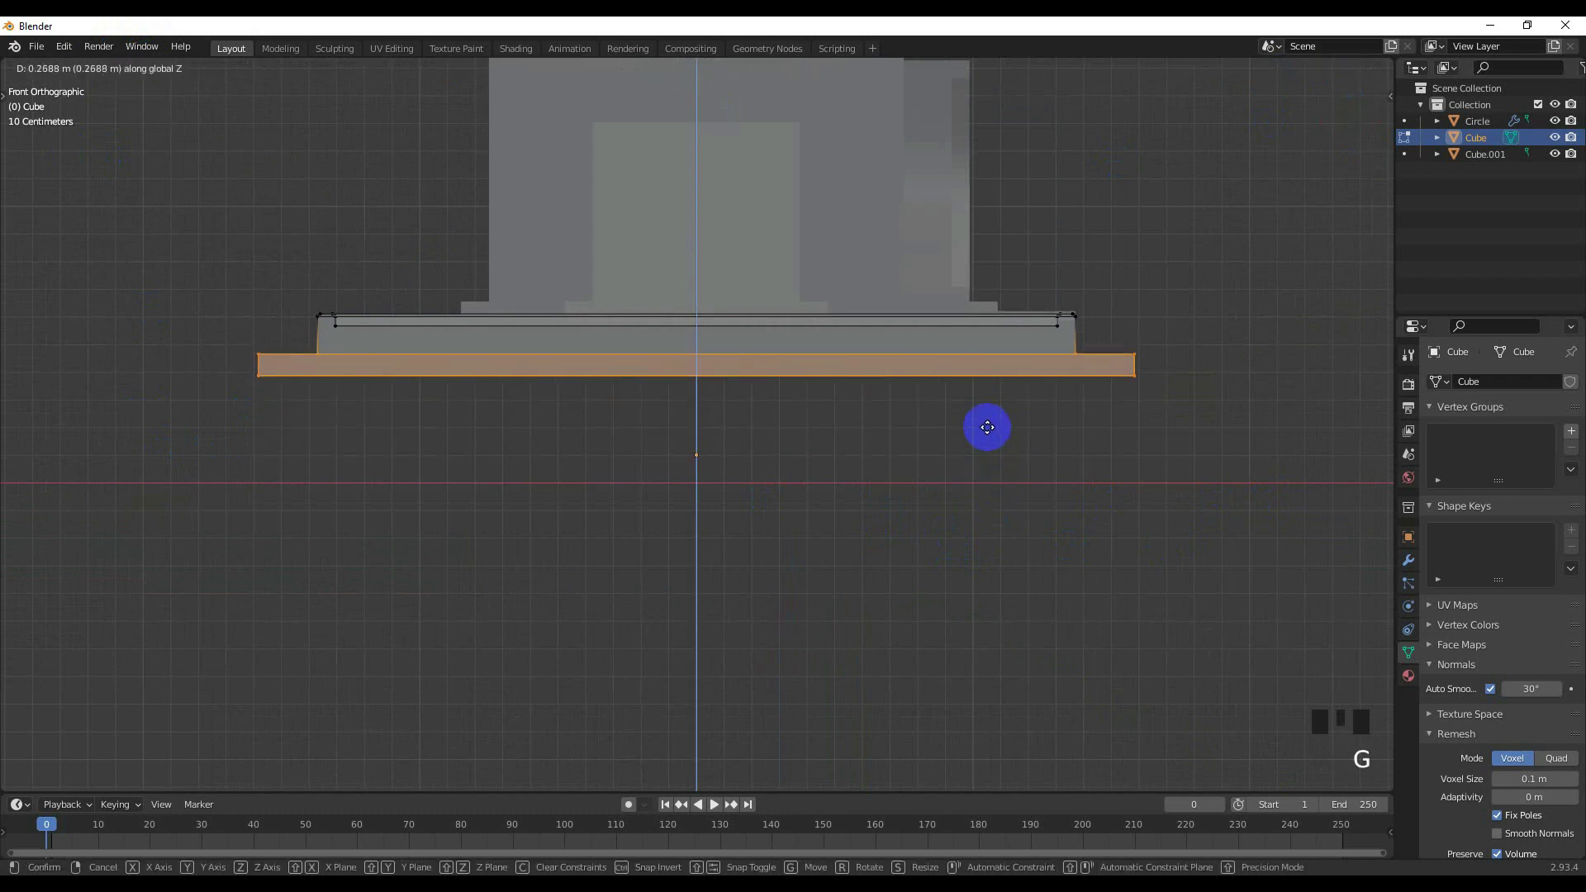
pyautogui.click(986, 431)
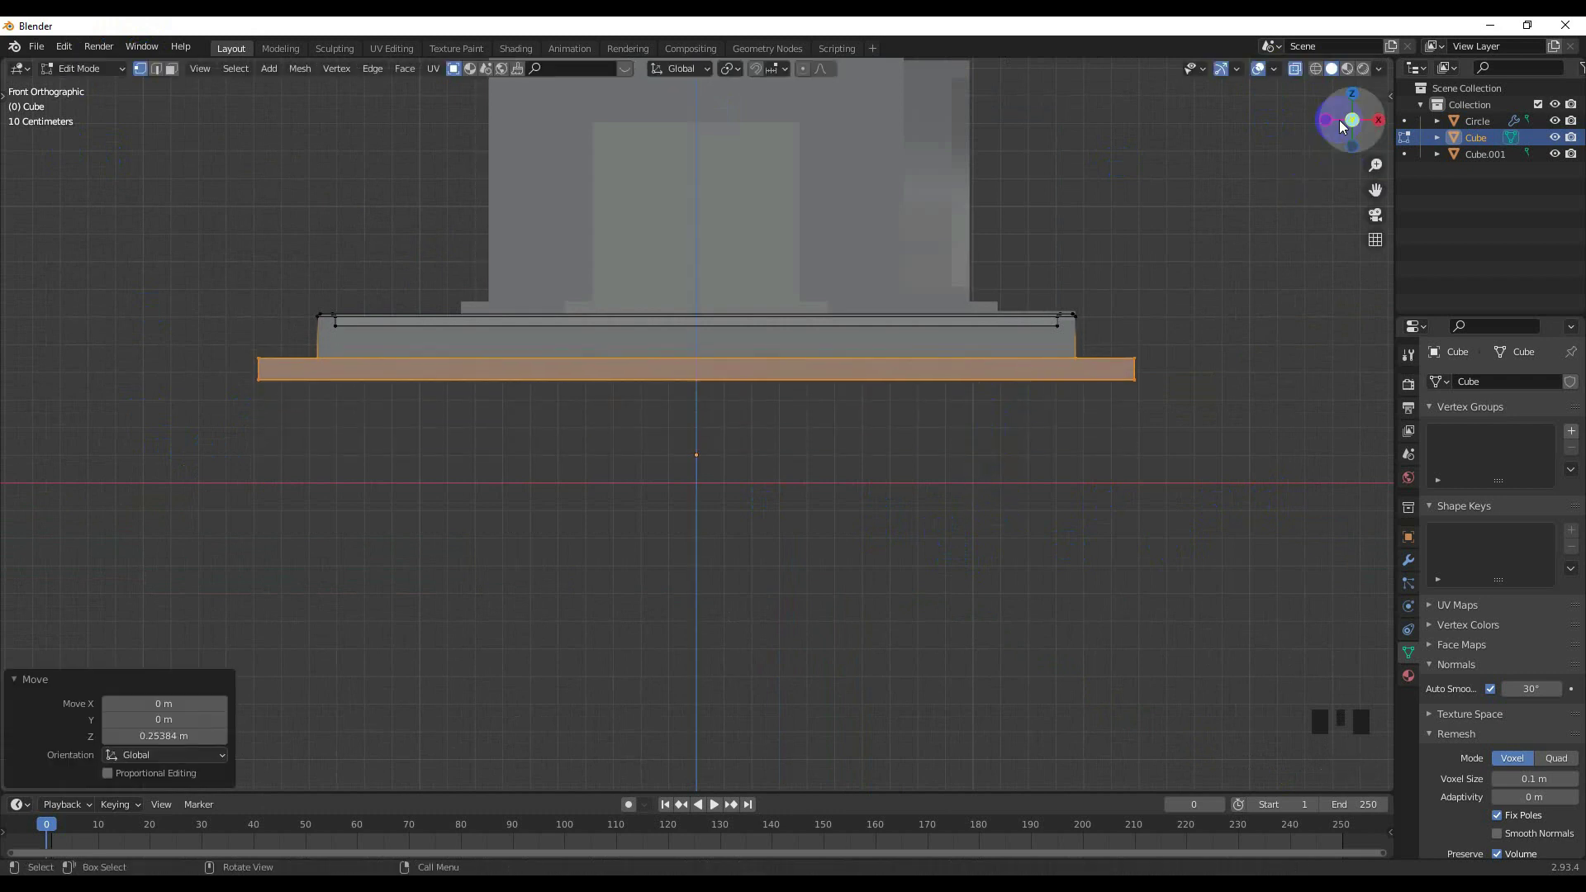
pyautogui.click(1297, 71)
pyautogui.scroll(-4, 988, 350)
pyautogui.moveTo(988, 350); pyautogui.dragTo(945, 414, button='middle')
pyautogui.press('Tab')
# Add a cube, scale it uniformly to about 0.498 and move it about 2.309 m along X.
pyautogui.keyDown('shift'); pyautogui.moveTo(1182, 408); pyautogui.dragTo(670, 531, button='middle'); pyautogui.keyUp('shift')
pyautogui.scroll(3, 828, 423)
pyautogui.click(711, 463)
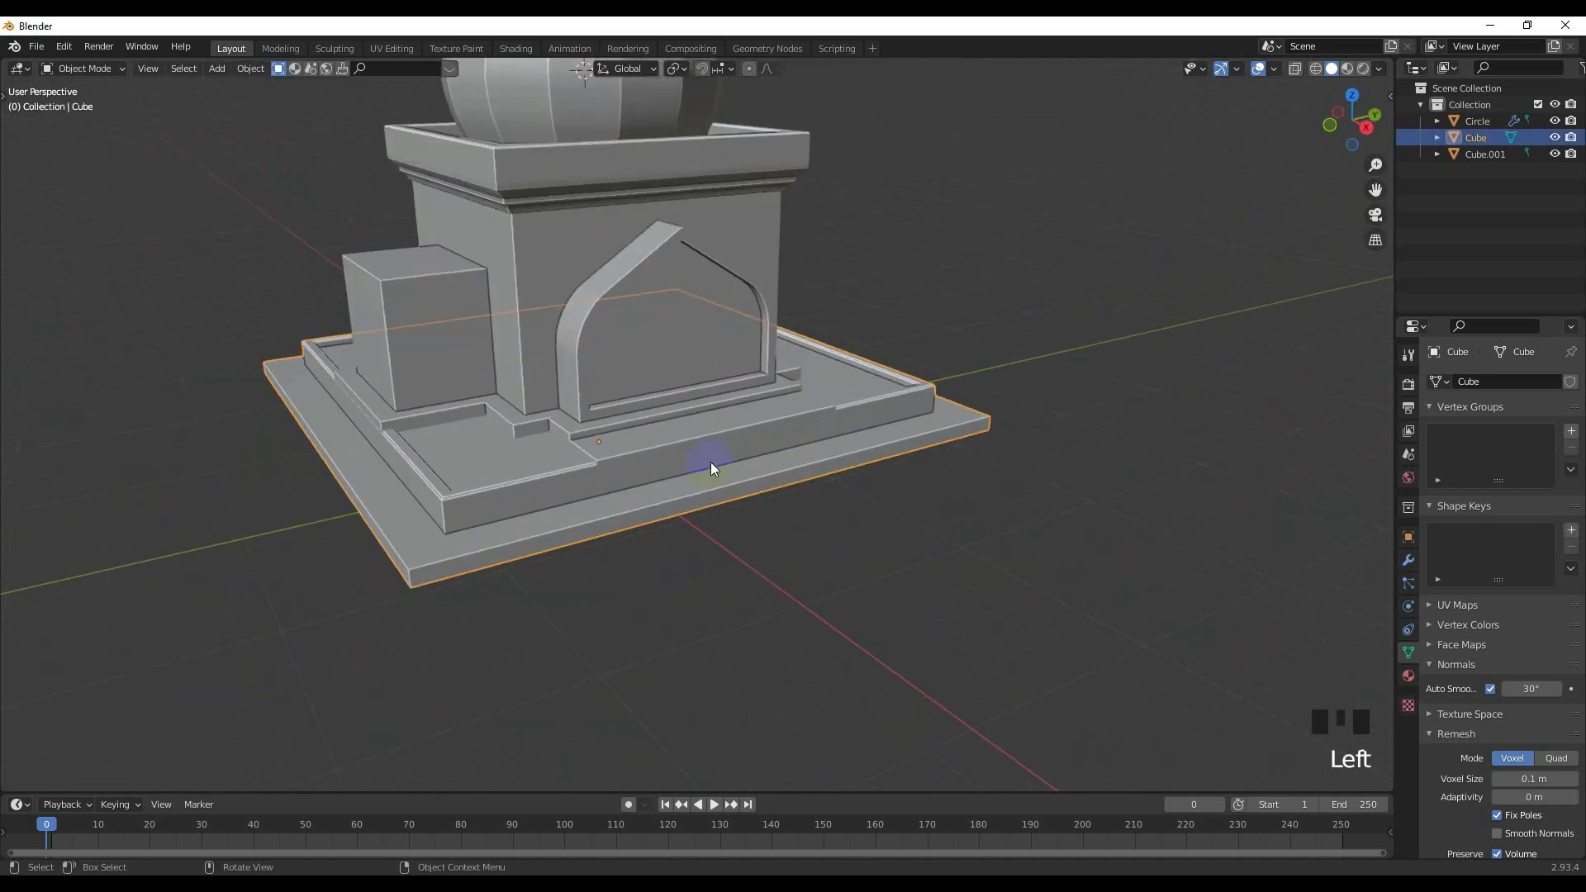
pyautogui.hotkey('shift', 'a')
pyautogui.moveTo(711, 454)
pyautogui.click(780, 465)
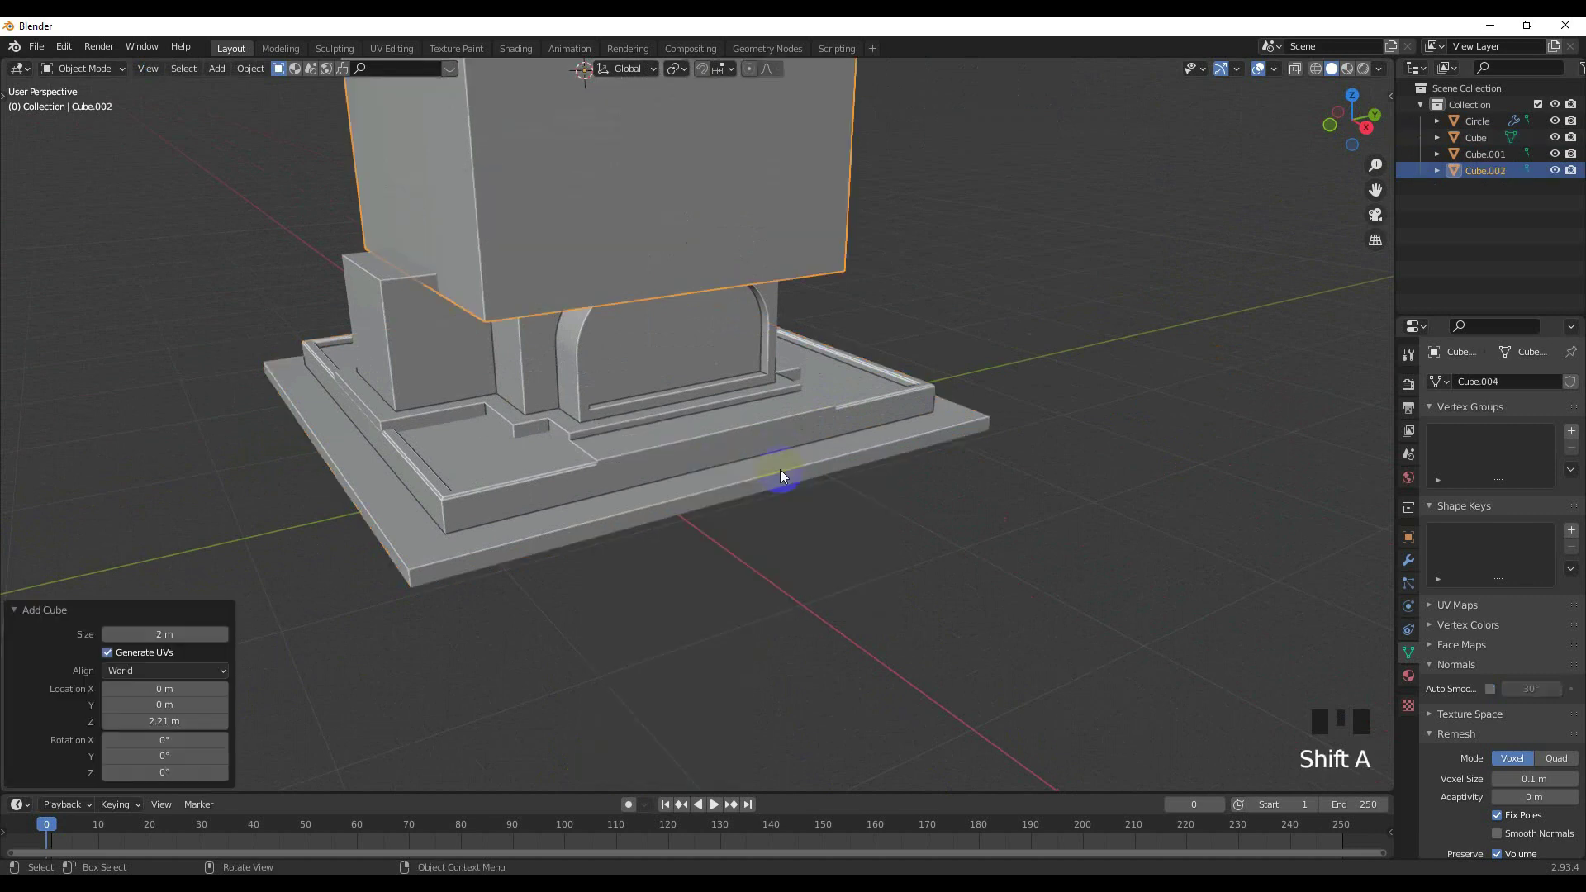
pyautogui.scroll(-4, 824, 476)
pyautogui.press('KP_7')
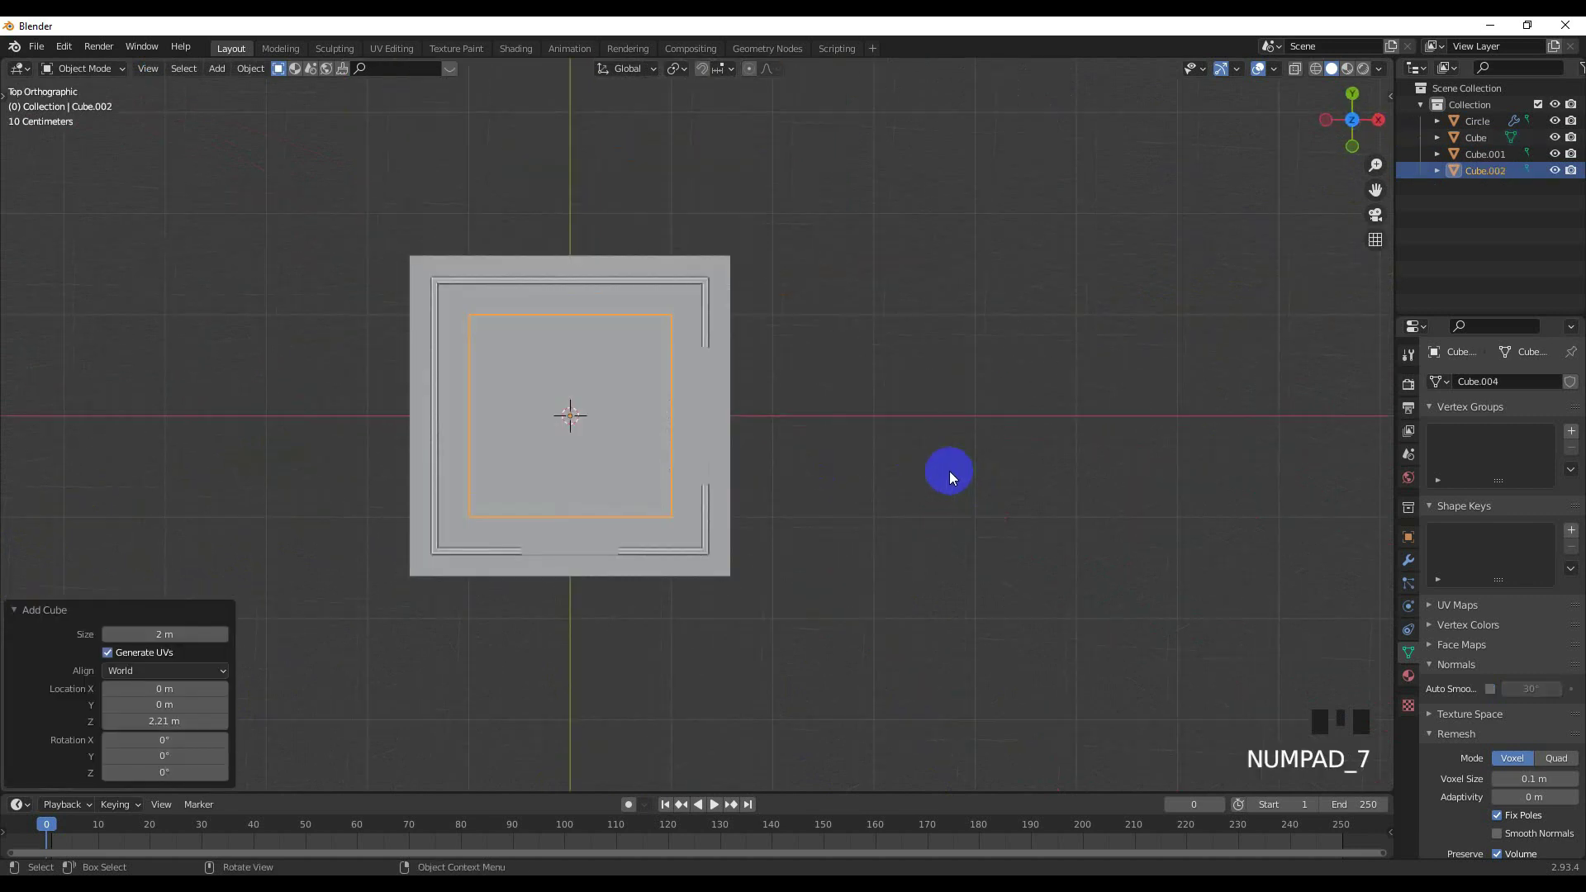
pyautogui.press('s')
pyautogui.click(732, 459)
pyautogui.press('g')
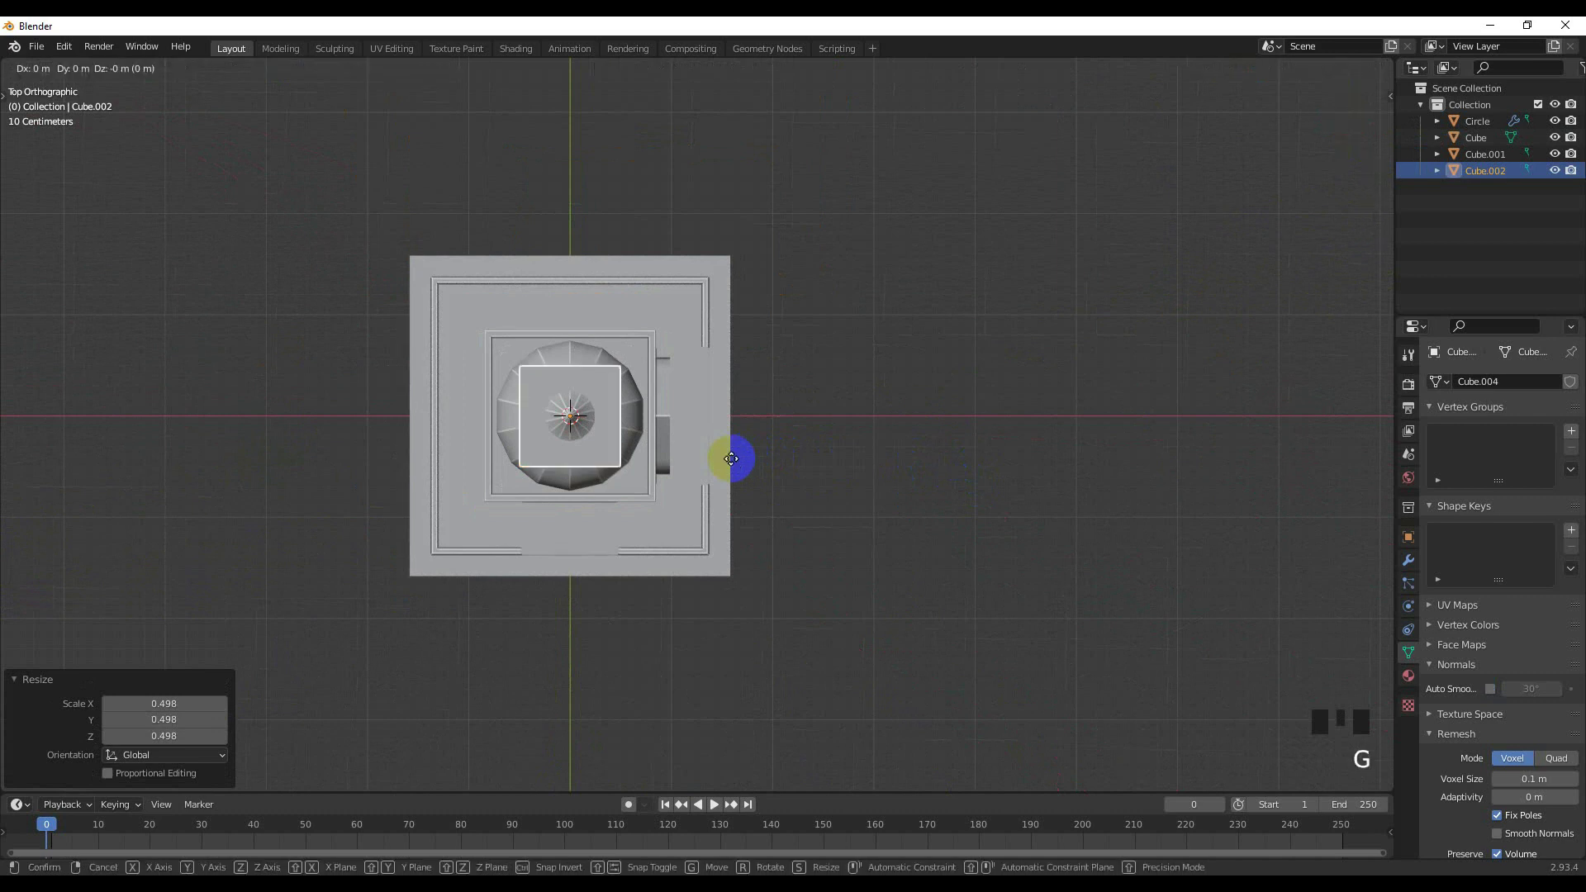
pyautogui.press('x')
pyautogui.click(965, 479)
# Flatten the cube along Z into a thin block and move it about -0.284 m in X and -1.503 m in Z.
pyautogui.scroll(3, 971, 478)
pyautogui.keyDown('shift'); pyautogui.moveTo(973, 478); pyautogui.dragTo(671, 477, button='middle'); pyautogui.keyUp('shift')
pyautogui.scroll(3, 687, 479)
pyautogui.keyDown('shift'); pyautogui.moveTo(569, 453); pyautogui.dragTo(668, 364, button='middle'); pyautogui.keyUp('shift')
pyautogui.scroll(-2, 670, 364)
pyautogui.press('KP_3')
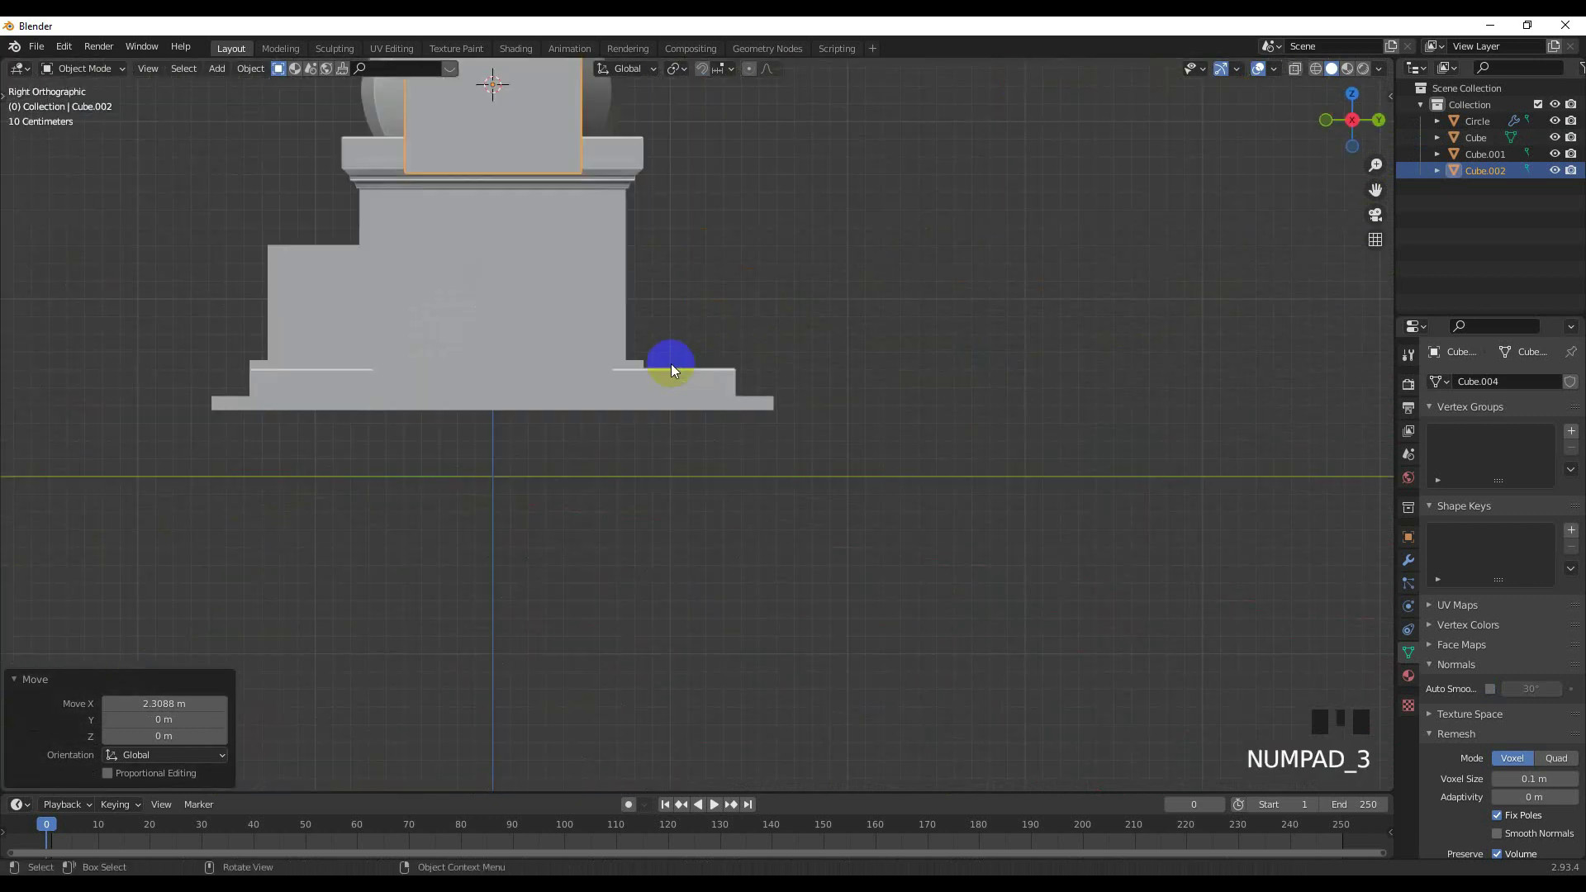
pyautogui.scroll(-3, 592, 344)
pyautogui.press('KP_1')
pyautogui.scroll(2, 786, 363)
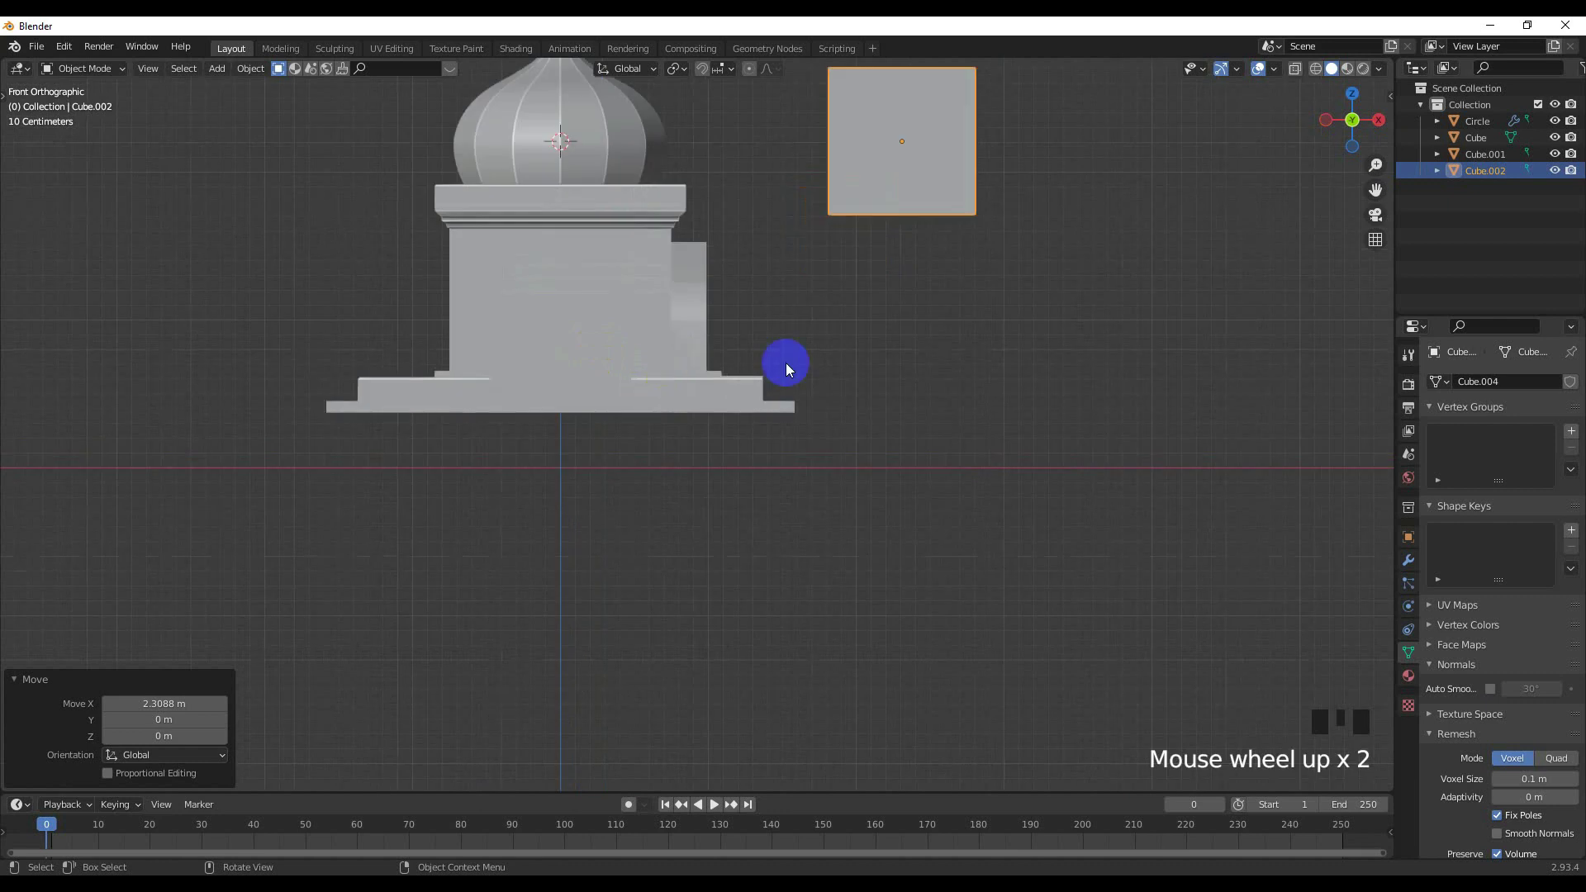
pyautogui.scroll(1, 542, 474)
pyautogui.scroll(3, 543, 473)
pyautogui.keyDown('shift'); pyautogui.moveTo(543, 473); pyautogui.dragTo(725, 399, button='middle'); pyautogui.keyUp('shift')
pyautogui.press('s')
pyautogui.press('z')
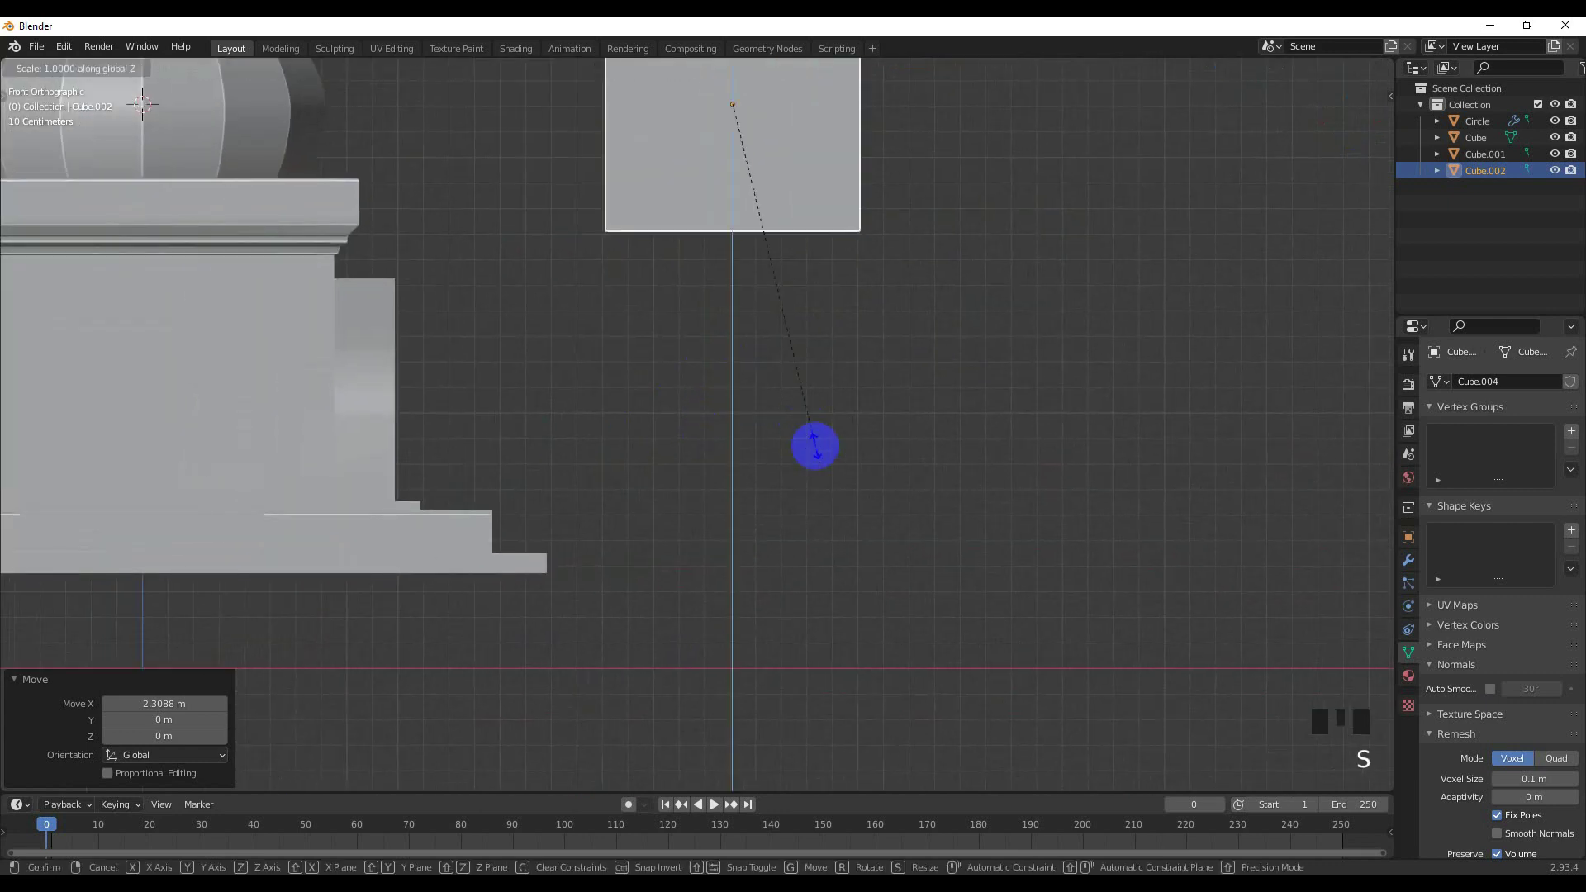
pyautogui.click(744, 151)
pyautogui.press('g')
pyautogui.click(662, 555)
# Scale the flat block to about 0.237 along X and move it about -0.673 m in X and -0.209 m in Z onto the base's front edge.
pyautogui.keyDown('shift'); pyautogui.scroll(1, 592, 557); pyautogui.keyUp('shift')
pyautogui.scroll(2, 721, 517)
pyautogui.press('s')
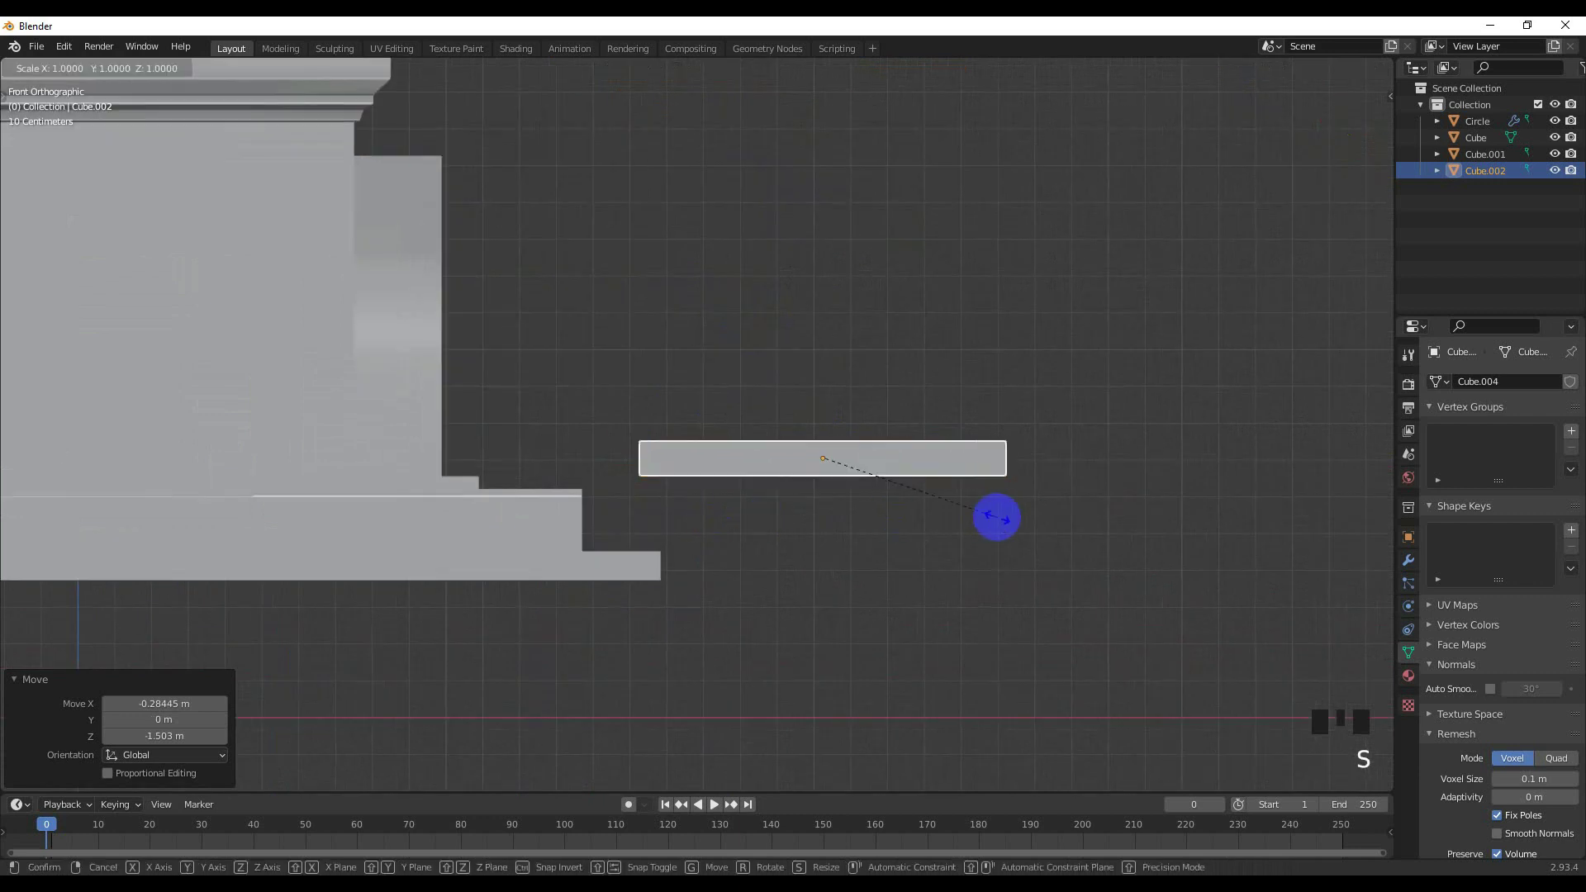
pyautogui.press('x')
pyautogui.click(861, 486)
pyautogui.press('g')
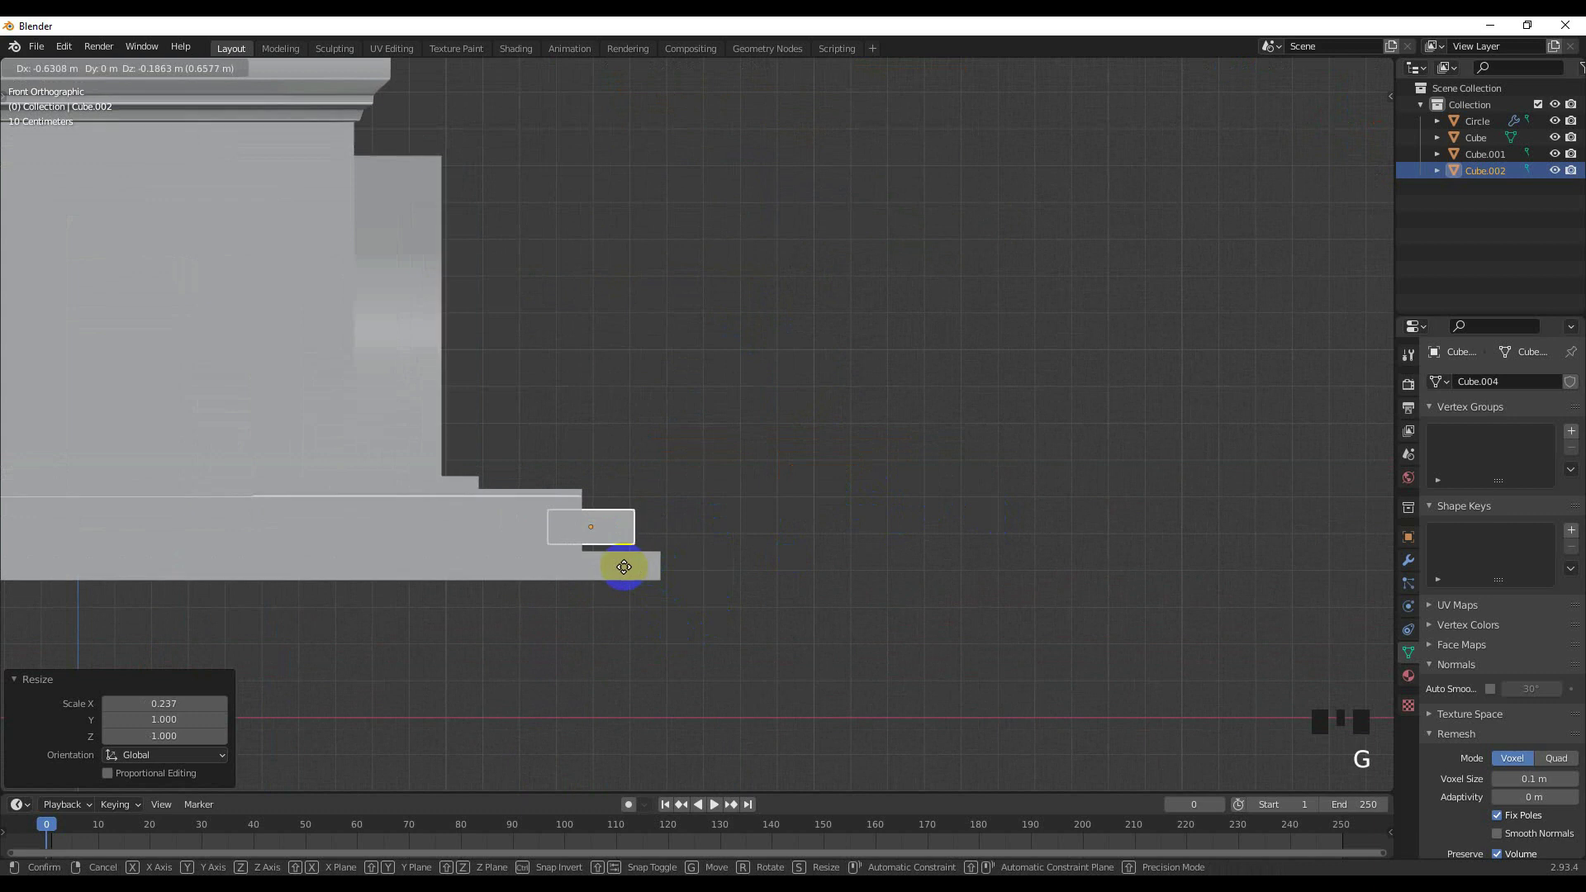
pyautogui.click(608, 576)
pyautogui.moveTo(652, 583); pyautogui.dragTo(558, 613, button='middle')
pyautogui.keyDown('shift'); pyautogui.moveTo(711, 555); pyautogui.dragTo(547, 613, button='middle'); pyautogui.keyUp('shift')
pyautogui.press('KP_7')
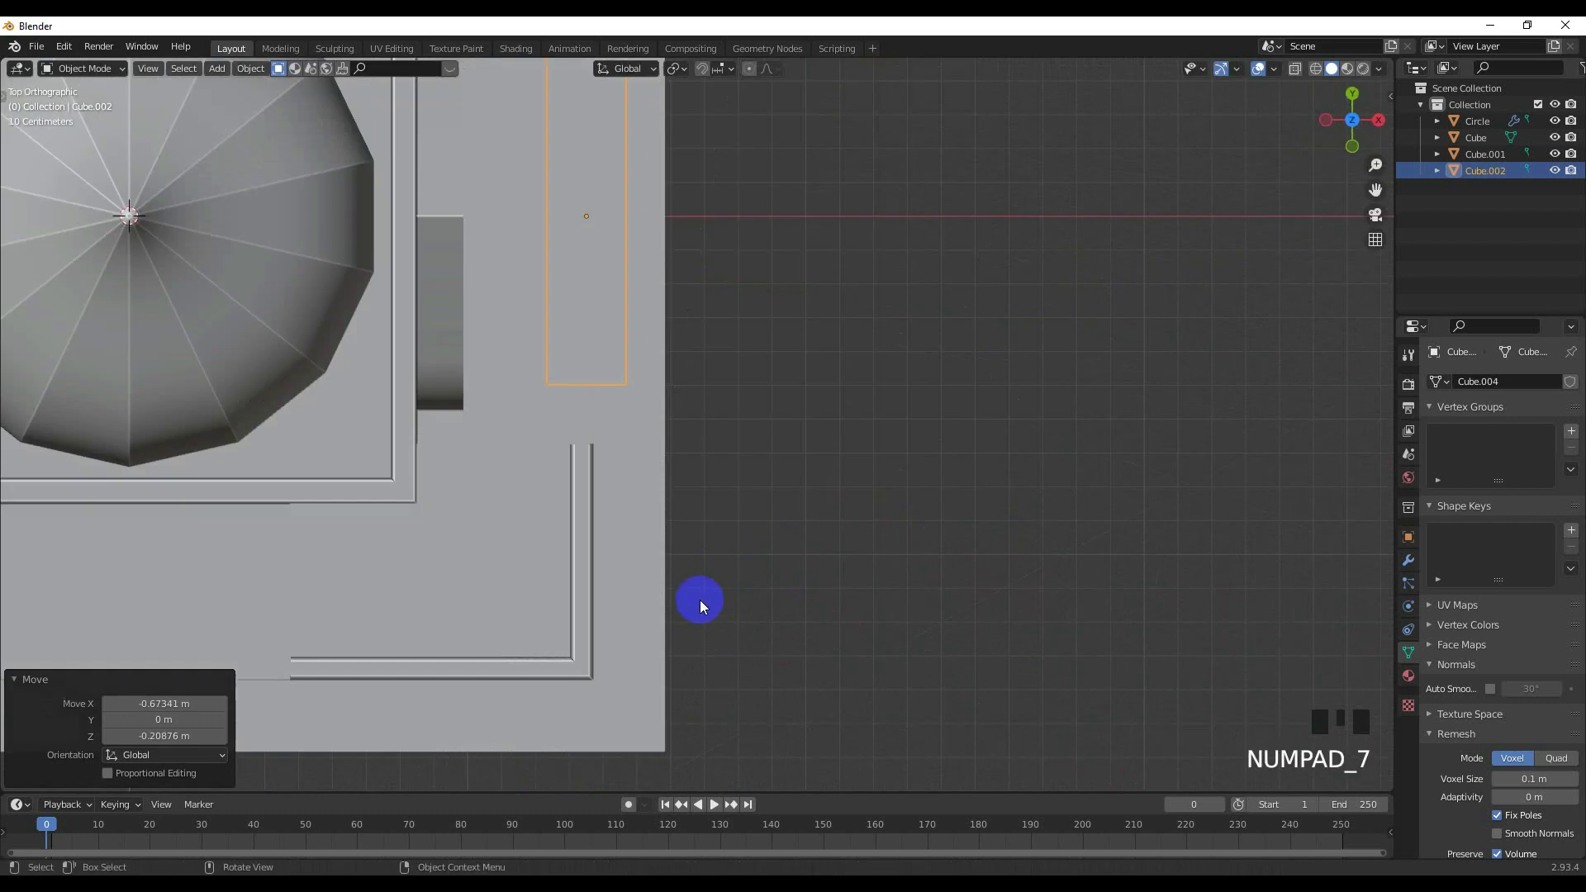
pyautogui.scroll(2, 701, 578)
pyautogui.moveTo(702, 549)
pyautogui.keyDown('shift'); pyautogui.mouseDown(button='middle')
pyautogui.moveTo(740, 664)
pyautogui.moveTo(716, 598)
pyautogui.moveTo(598, 429)
pyautogui.moveTo(633, 502)
pyautogui.moveTo(614, 578)
pyautogui.moveTo(574, 517)
pyautogui.moveTo(579, 572)
pyautogui.moveTo(752, 622)
pyautogui.moveTo(745, 593)
pyautogui.moveTo(698, 556)
pyautogui.moveTo(719, 570)
pyautogui.mouseUp(button='middle'); pyautogui.keyUp('shift')
pyautogui.scroll(-2, 760, 590)
pyautogui.press('s')
pyautogui.press('x')
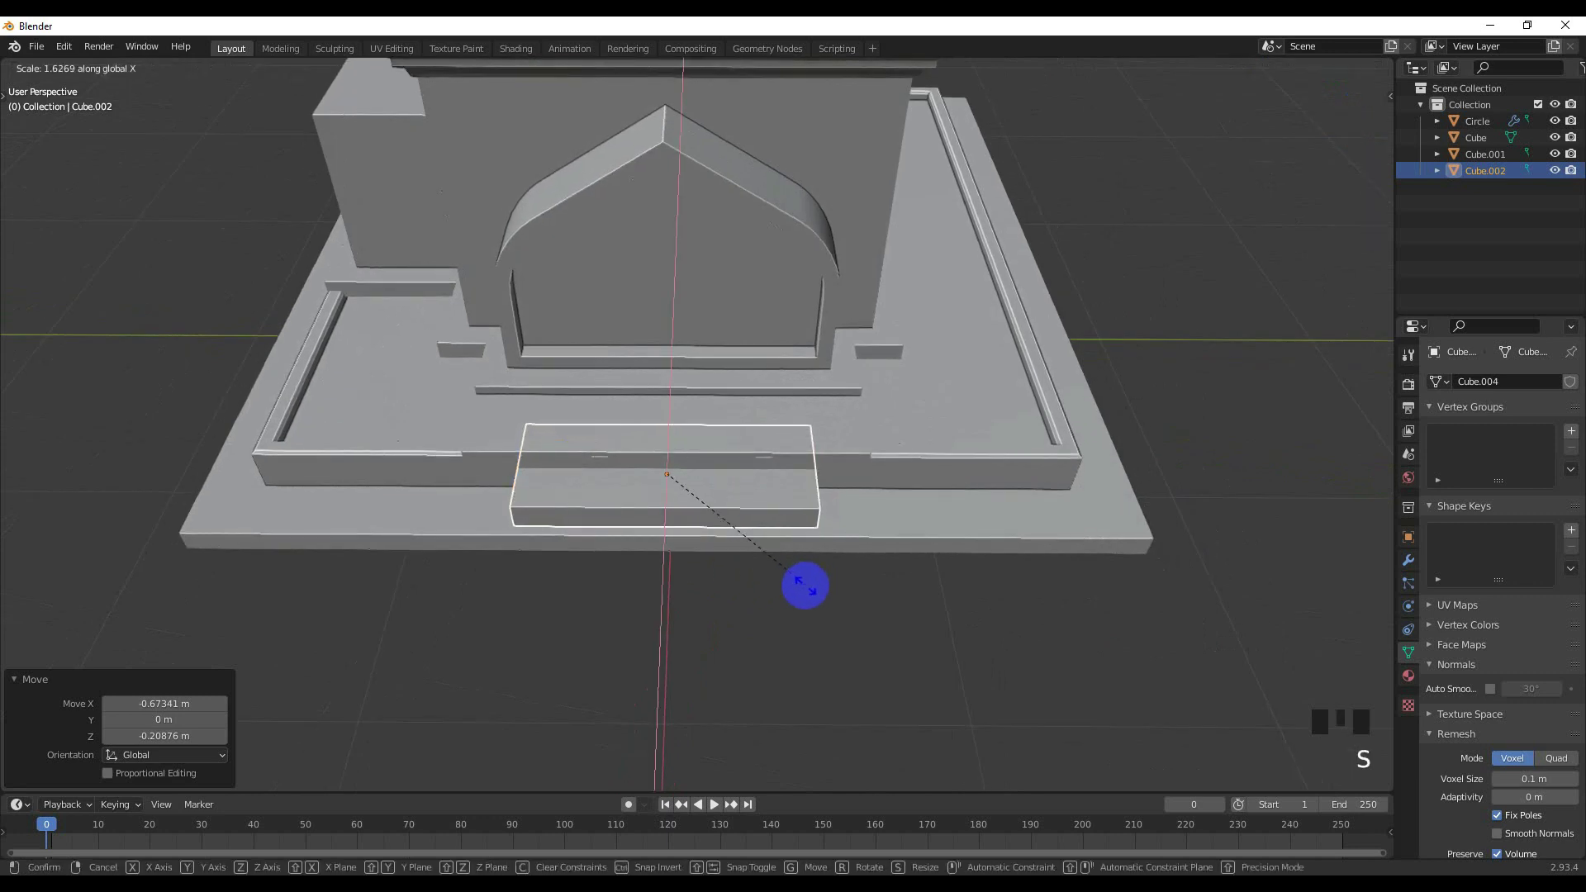
pyautogui.rightClick(778, 576)
pyautogui.press('s')
pyautogui.press('y')
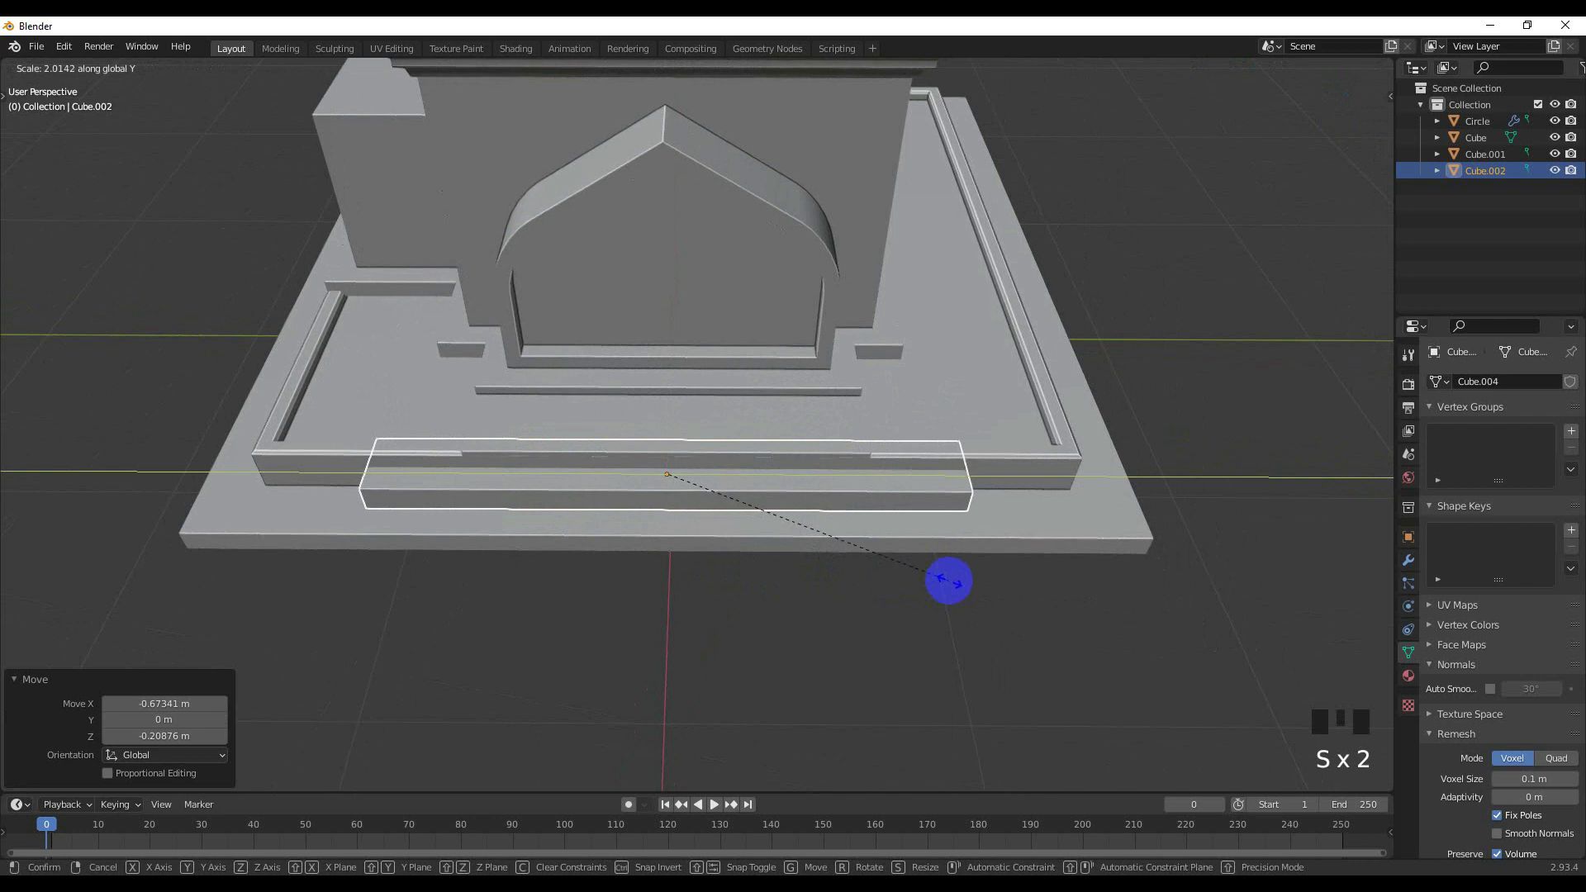
pyautogui.rightClick(950, 582)
# Widen the step block to about 1.371 along Y and lower it along Z onto the bottom slab.
pyautogui.scroll(-2, 843, 553)
pyautogui.press('s')
pyautogui.press('y')
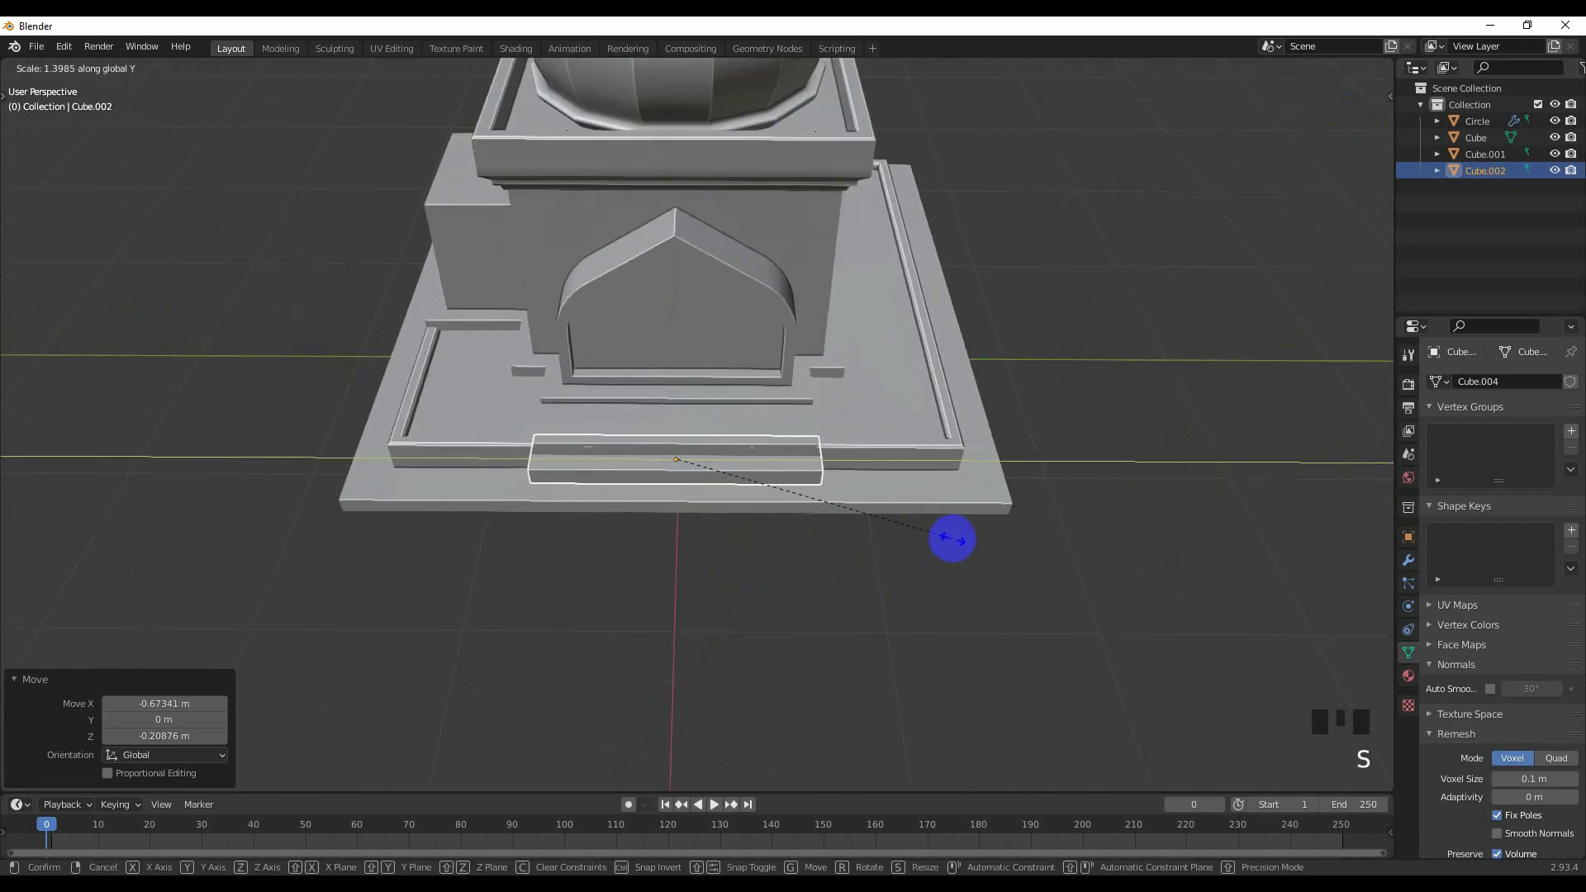
pyautogui.click(917, 543)
pyautogui.scroll(2, 822, 552)
pyautogui.moveTo(822, 552); pyautogui.dragTo(762, 513, button='middle')
pyautogui.press('g')
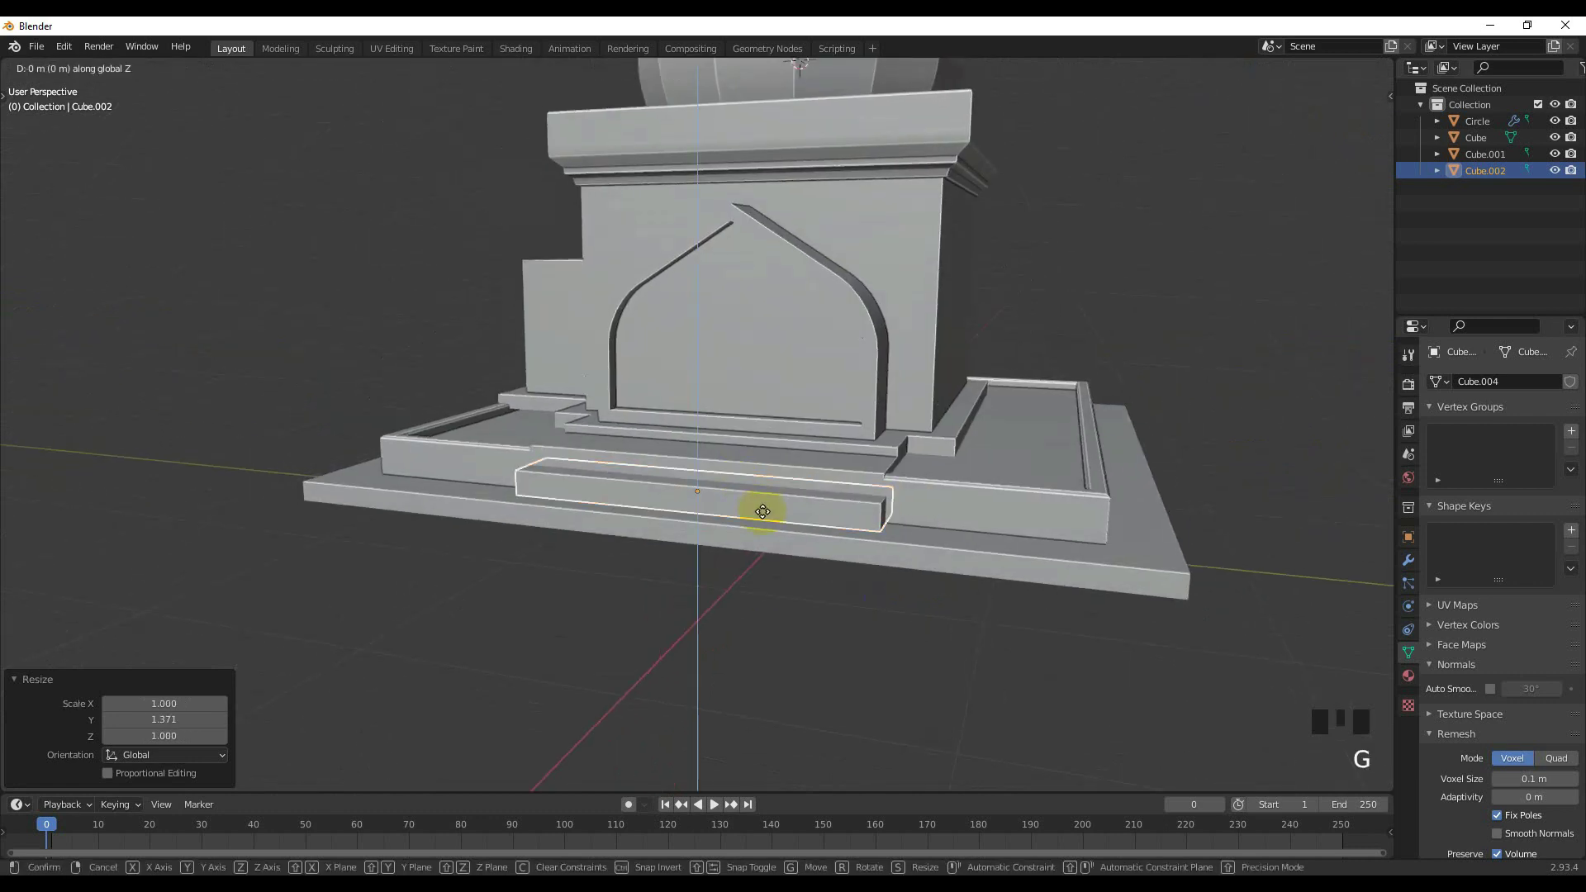
pyautogui.press('z')
pyautogui.click(750, 548)
pyautogui.scroll(2, 789, 524)
pyautogui.moveTo(790, 524)
pyautogui.mouseDown(button='middle')
pyautogui.moveTo(686, 557)
pyautogui.moveTo(775, 563)
pyautogui.moveTo(752, 556)
pyautogui.moveTo(740, 517)
pyautogui.moveTo(751, 542)
pyautogui.moveTo(867, 542)
pyautogui.moveTo(1091, 592)
pyautogui.moveTo(859, 571)
pyautogui.moveTo(750, 543)
pyautogui.moveTo(745, 598)
pyautogui.moveTo(805, 563)
pyautogui.moveTo(816, 530)
pyautogui.mouseUp(button='middle')
pyautogui.press('g')
pyautogui.press('y')
pyautogui.rightClick(774, 563)
# Enter Edit Mode on the building body and add a horizontal loop cut around the upper cornice band with a factor of -0.5.
pyautogui.scroll(-5, 1038, 596)
pyautogui.scroll(3, 675, 508)
pyautogui.scroll(-5, 678, 522)
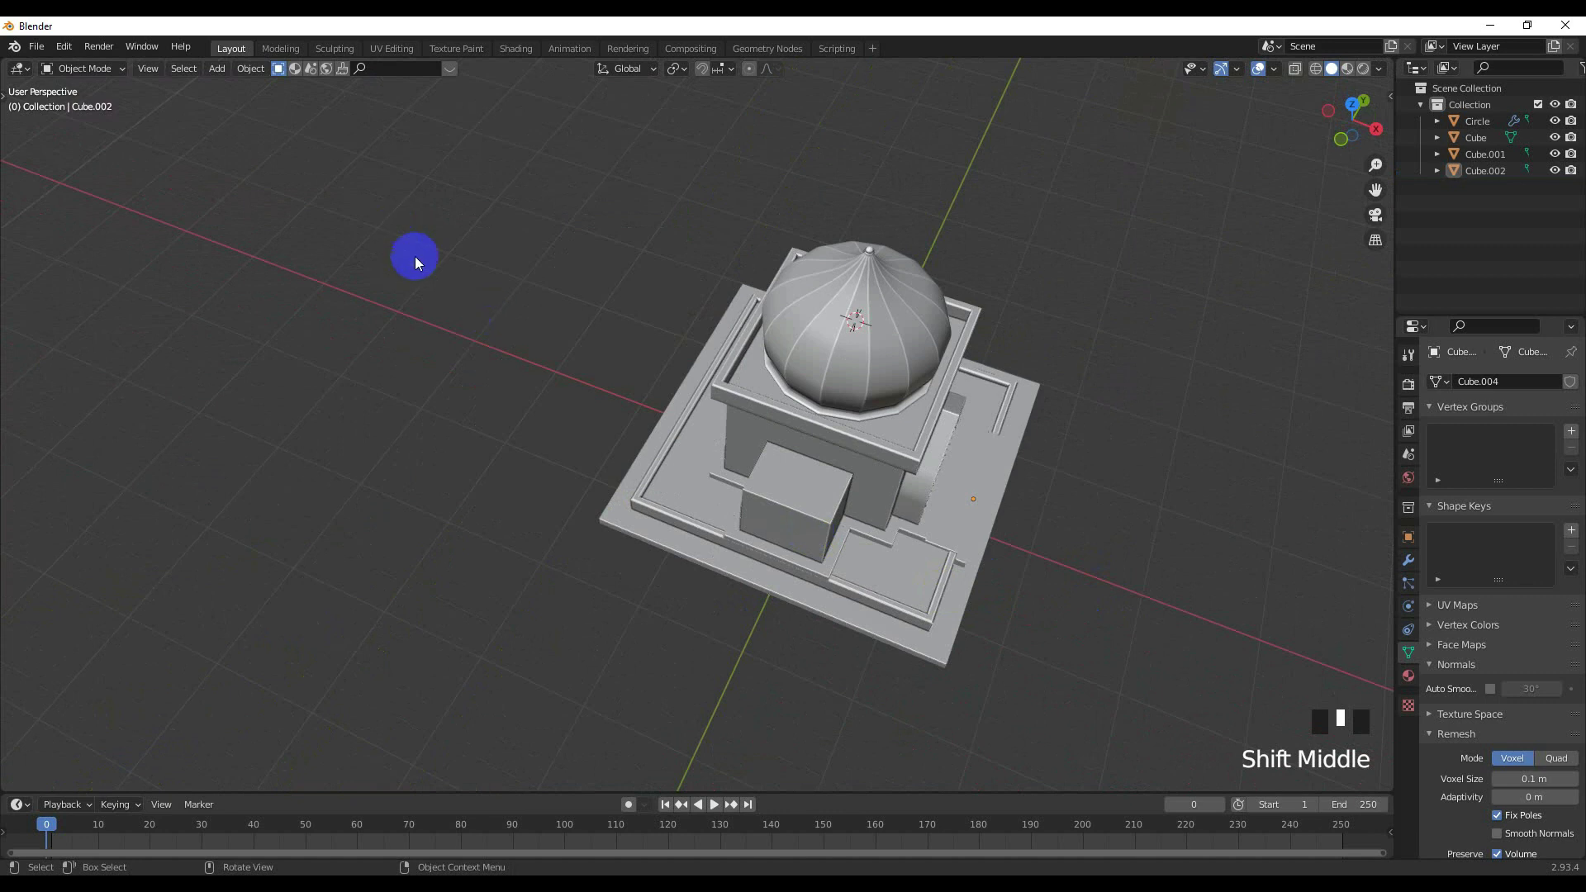
pyautogui.keyDown('shift'); pyautogui.moveTo(644, 438); pyautogui.dragTo(491, 354, button='middle'); pyautogui.keyUp('shift')
pyautogui.scroll(3, 613, 362)
pyautogui.scroll(3, 726, 419)
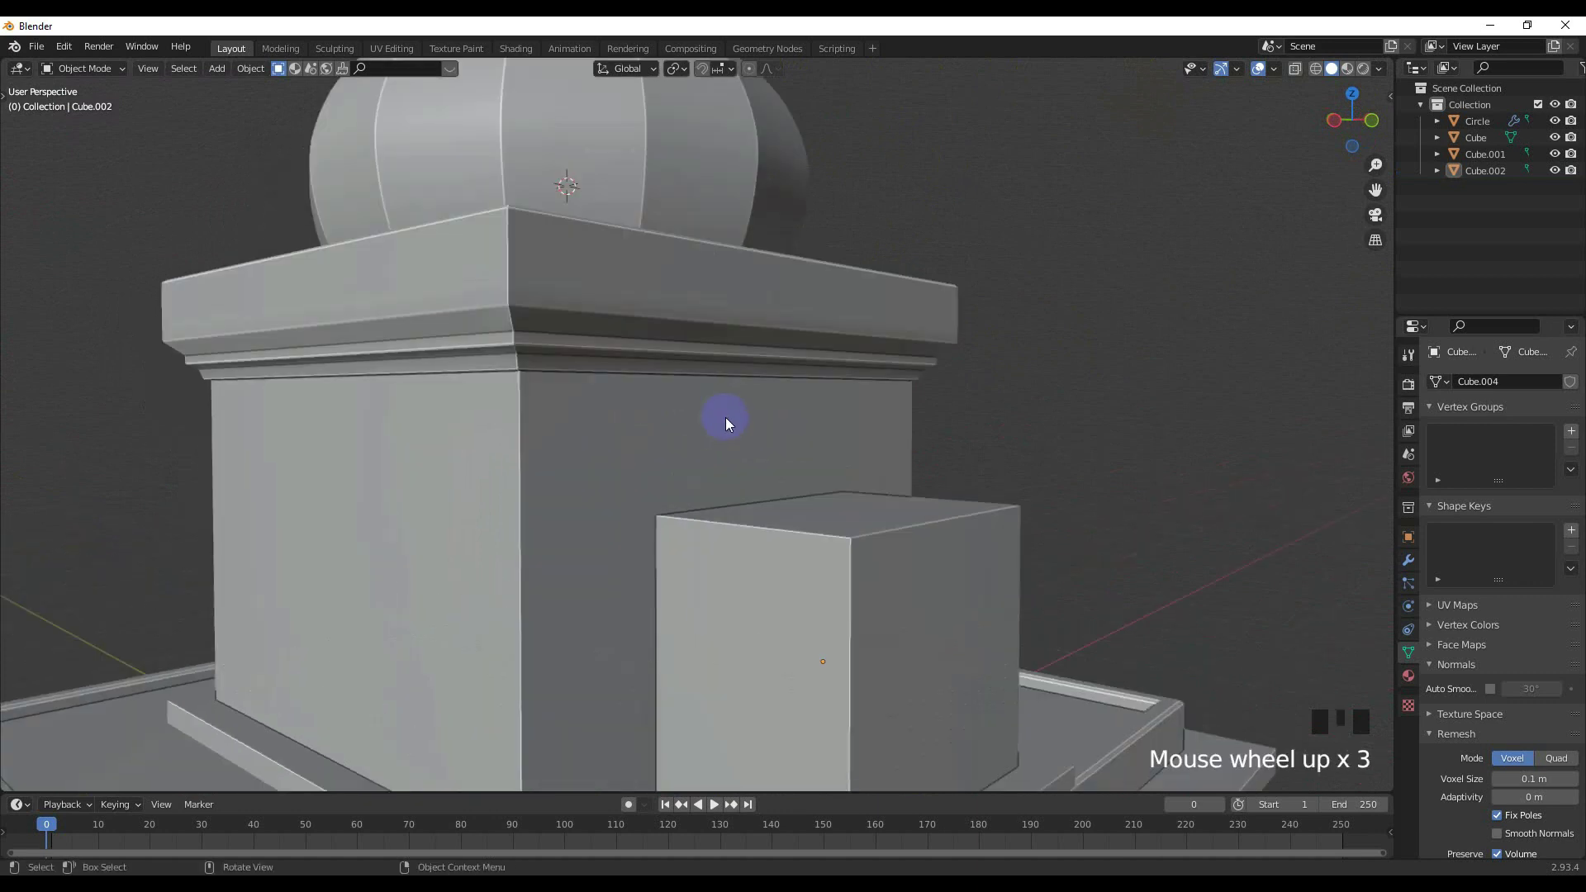
pyautogui.keyDown('shift'); pyautogui.moveTo(726, 418); pyautogui.dragTo(706, 456, button='middle'); pyautogui.keyUp('shift')
pyautogui.click(639, 400)
pyautogui.press('Tab')
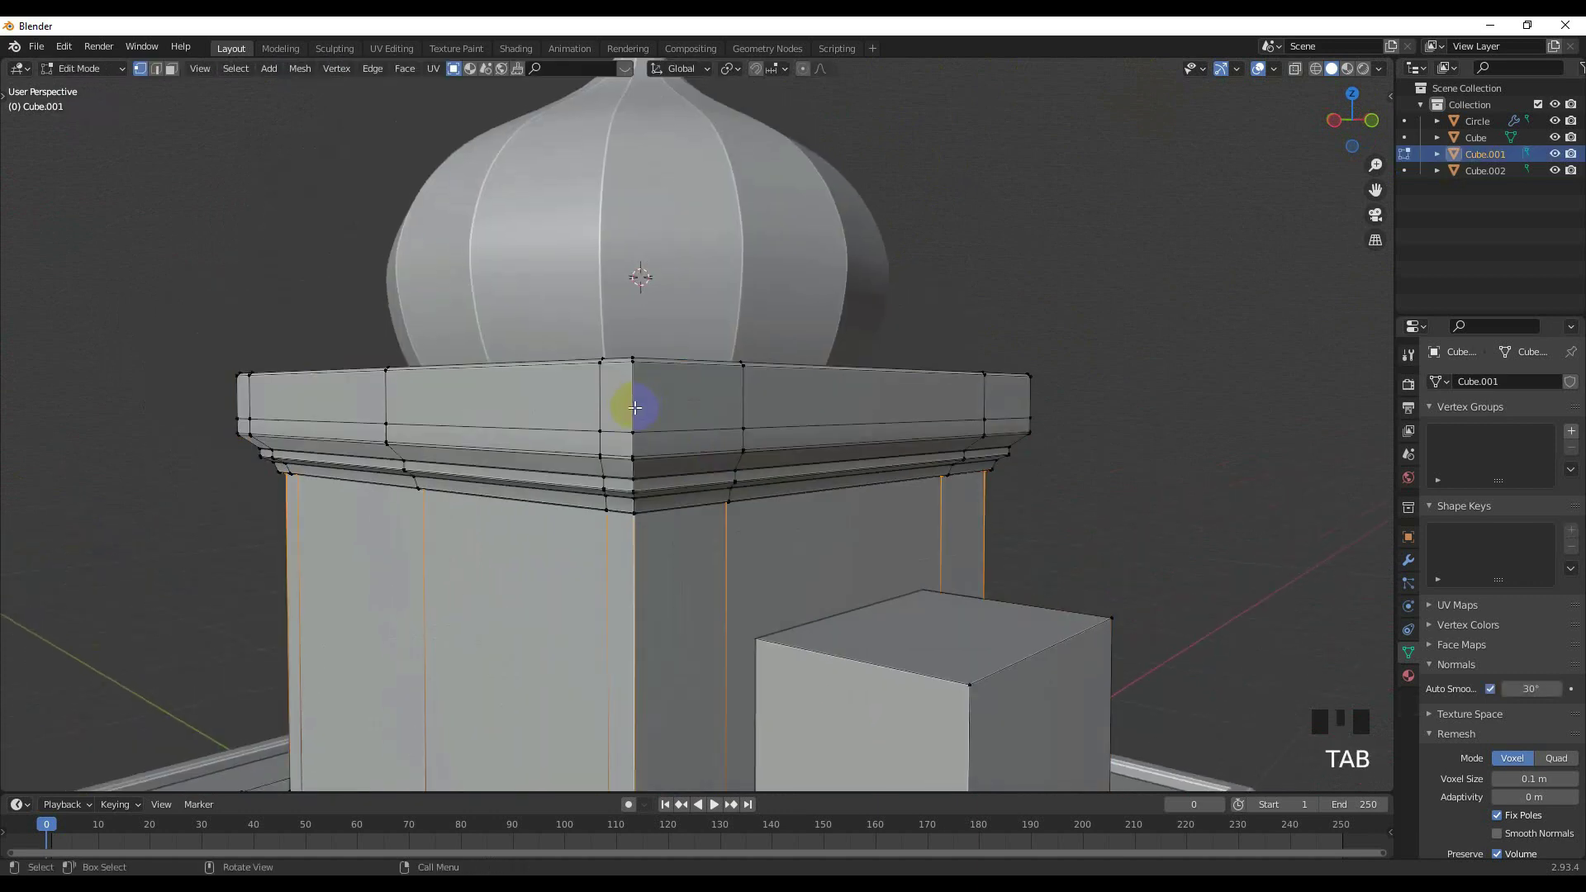
pyautogui.hotkey('ctrl', 'r')
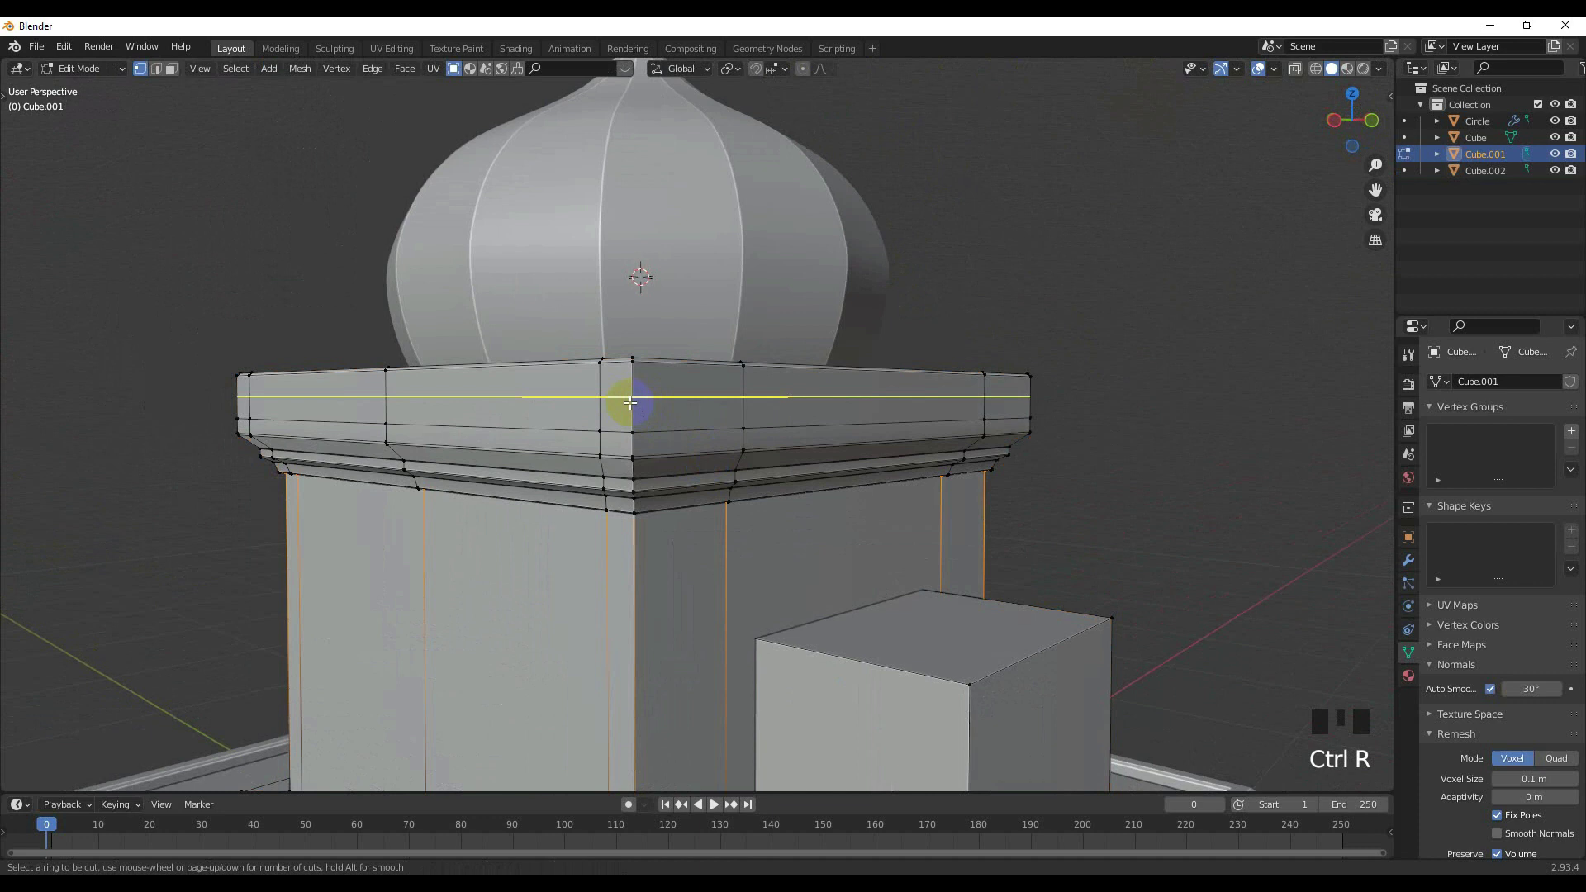
pyautogui.click(631, 403)
pyautogui.click(630, 389)
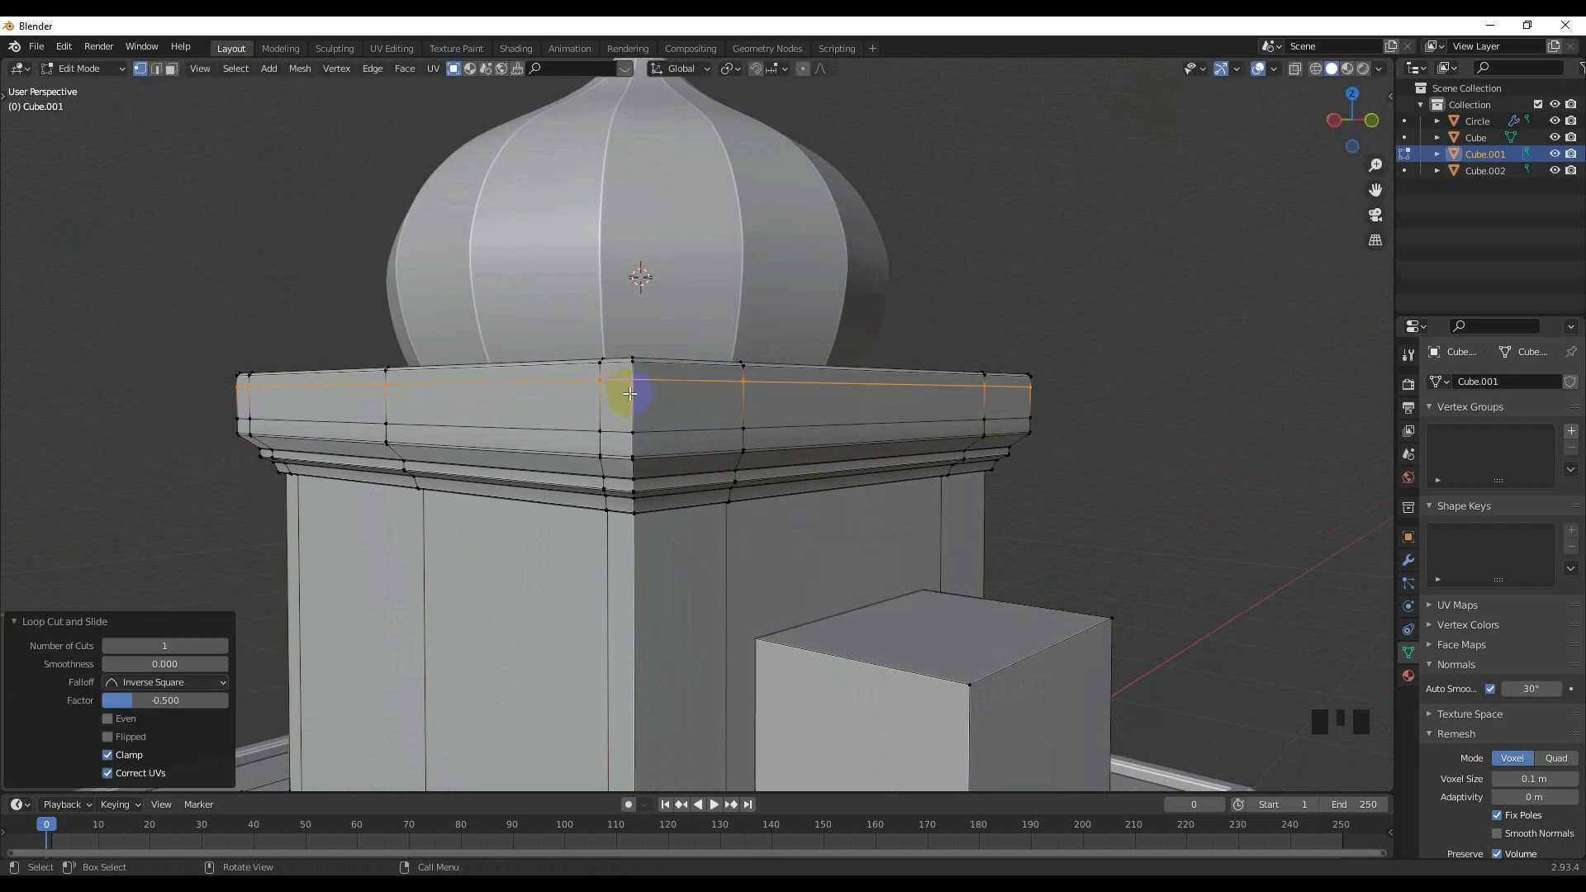
# Add a centred loop cut around the cornice band below the previous one and scale it inward to about 0.907 in X and Y.
pyautogui.hotkey('ctrl', 'r')
pyautogui.click(633, 406)
pyautogui.rightClick(633, 406)
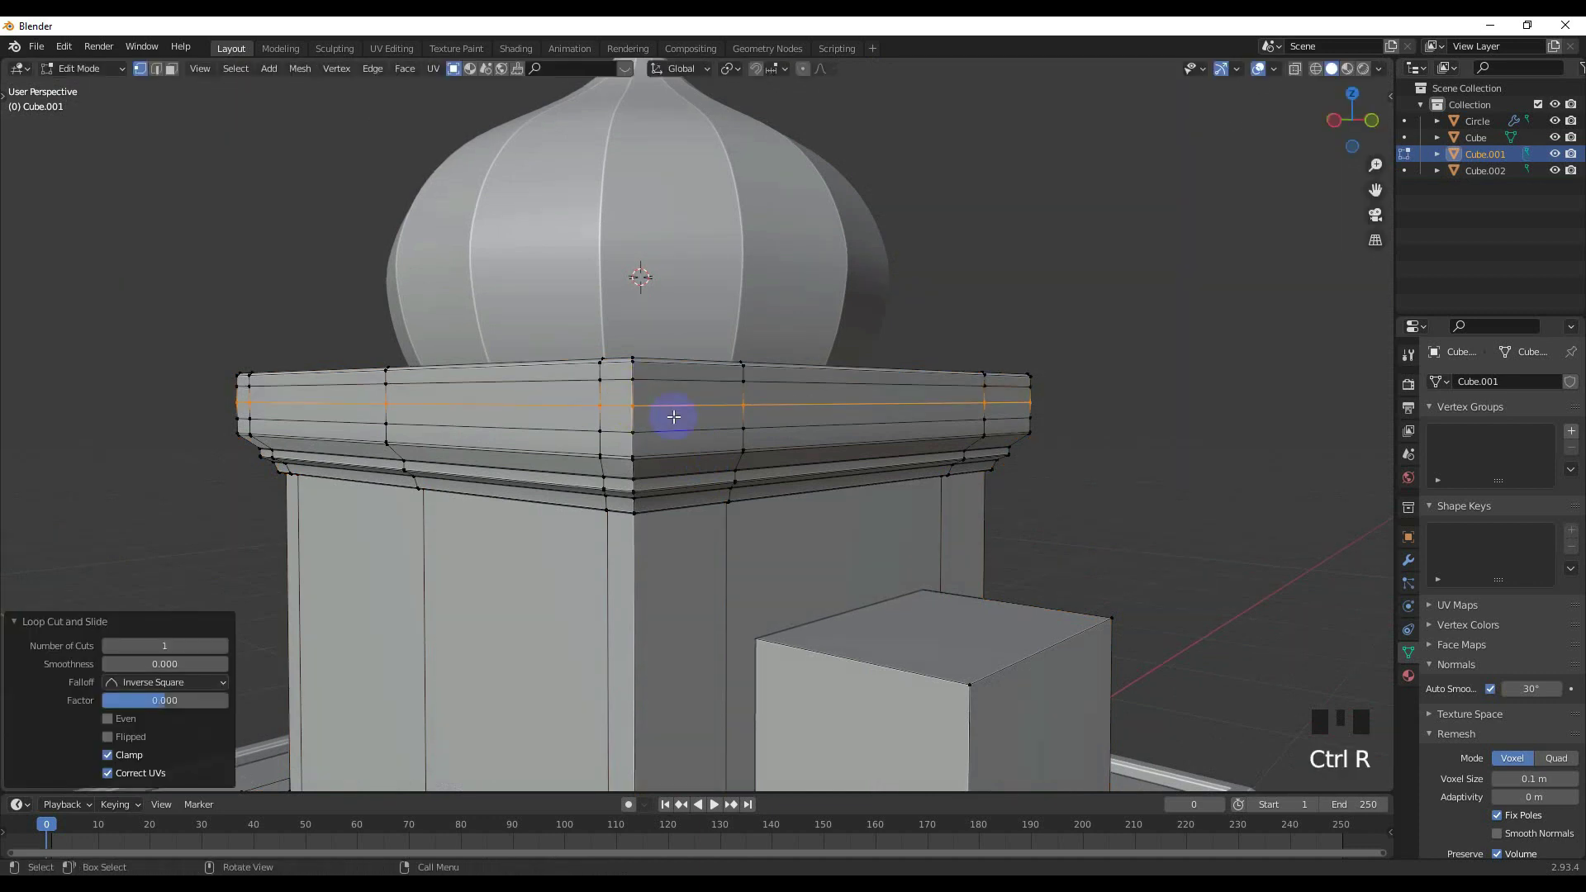
pyautogui.press('s')
pyautogui.hotkey('shift', 'z')
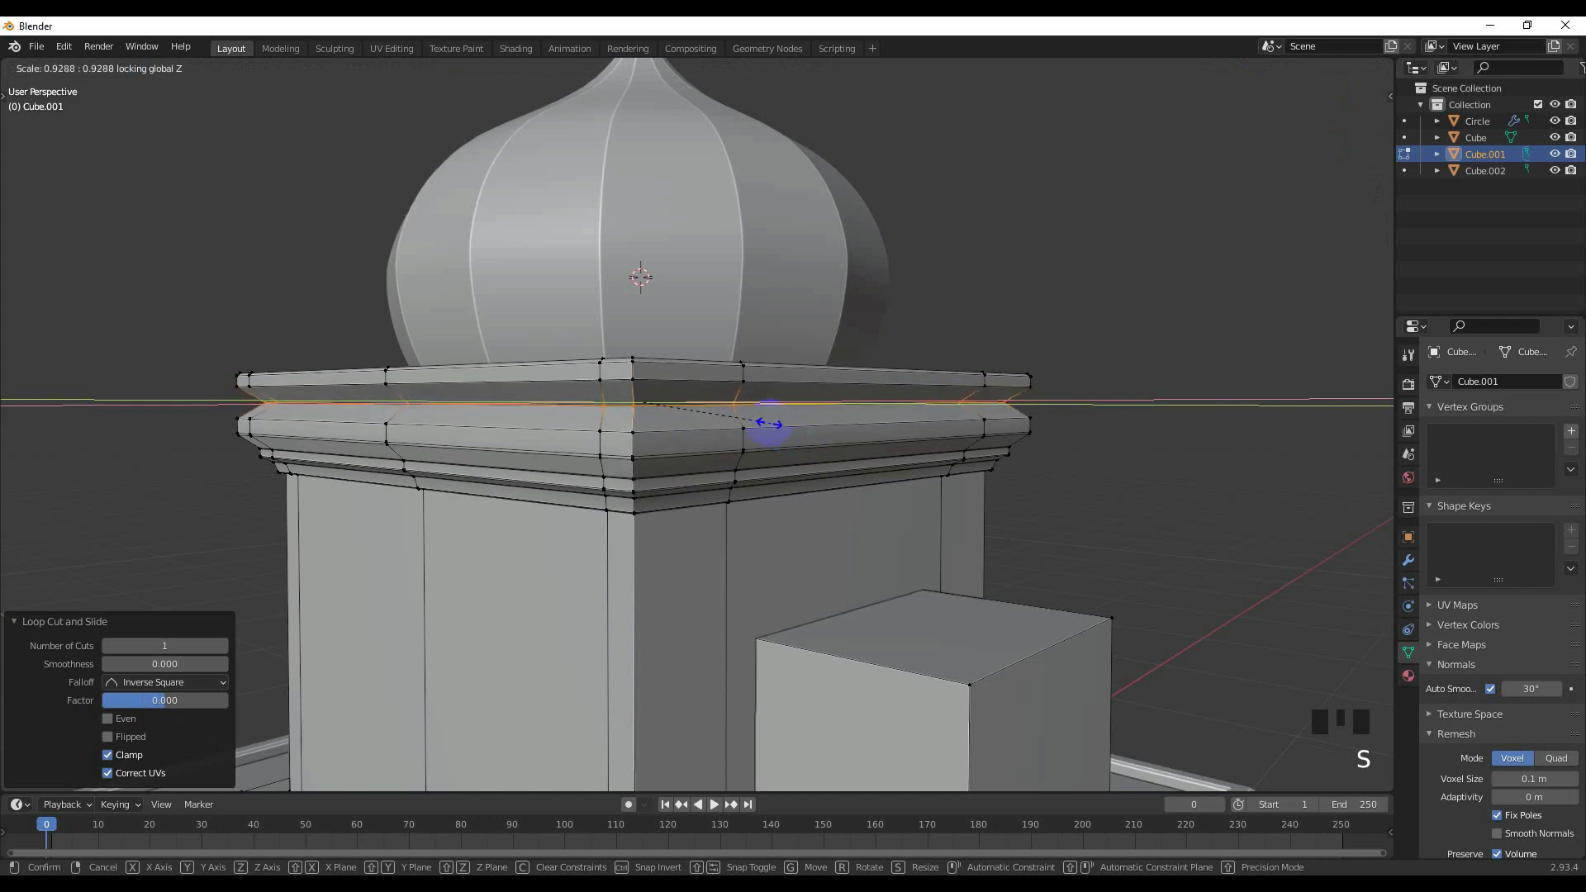
pyautogui.click(737, 409)
# Bevel the recessed cornice loop with three segments and a width of about 0.058 m, then return to Object Mode.
pyautogui.hotkey('ctrl', 'b')
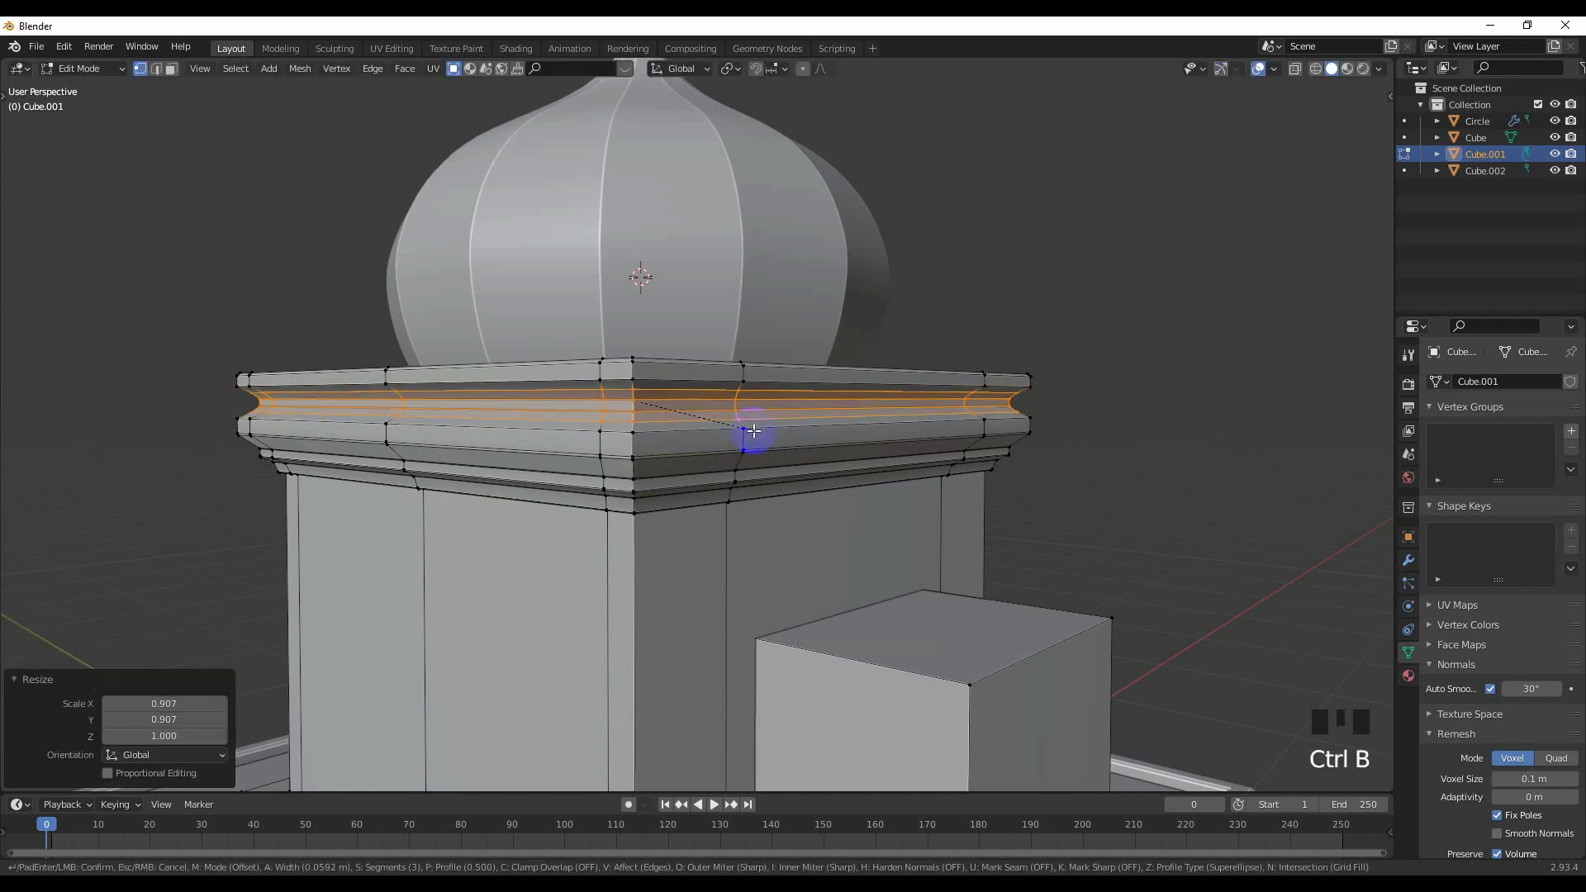
pyautogui.click(747, 433)
pyautogui.click(1079, 372)
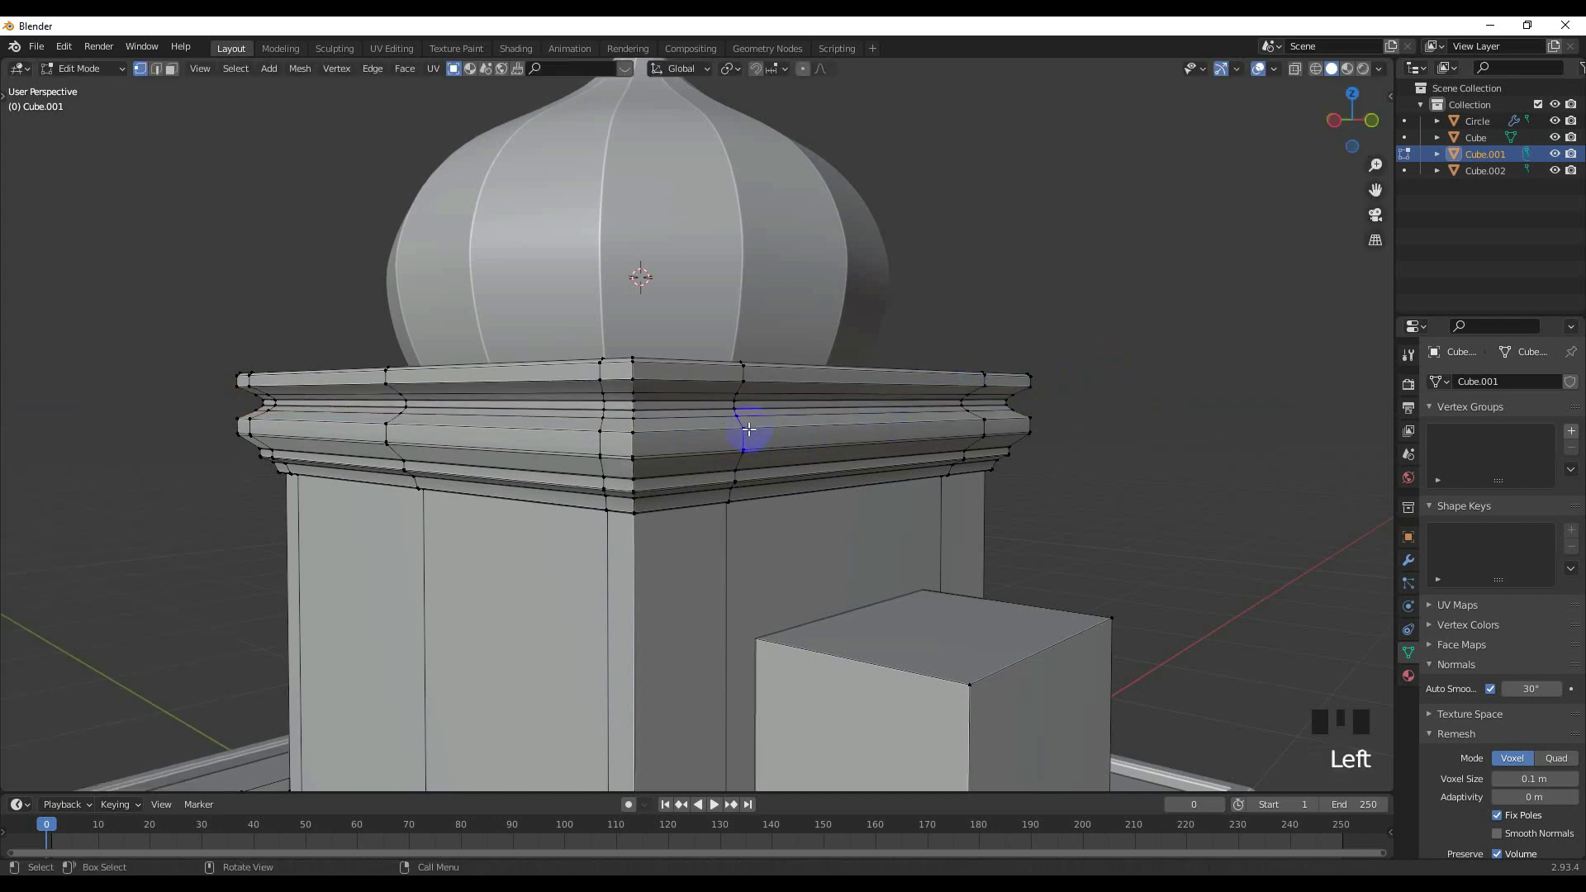
pyautogui.press('Tab')
pyautogui.rightClick(707, 446)
pyautogui.scroll(2, 688, 454)
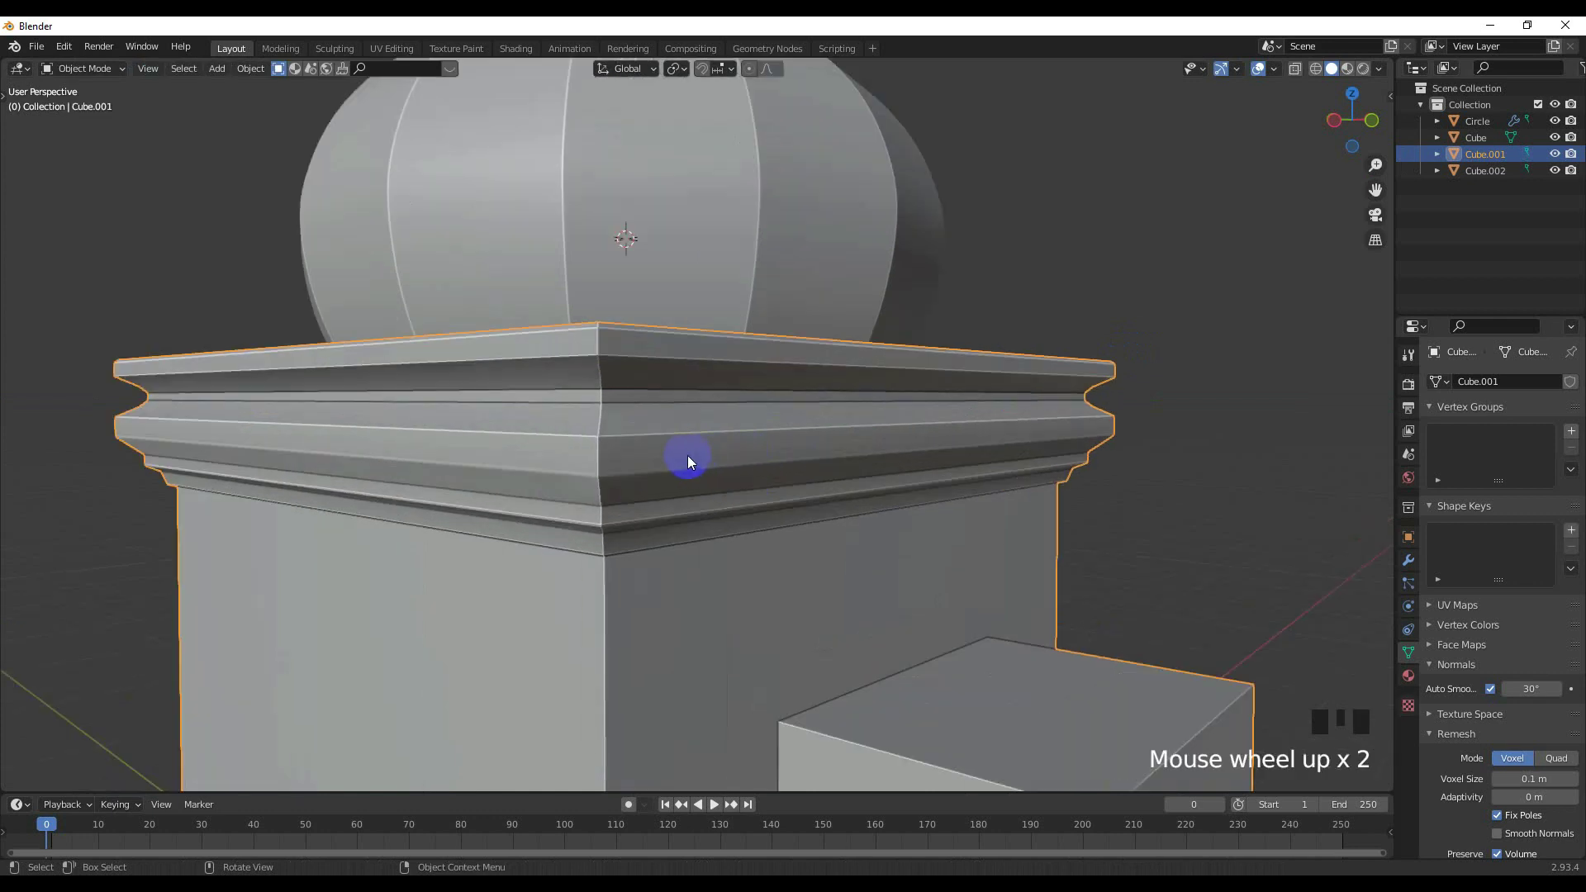
# Enter Edit Mode on the building body and add four centred horizontal loop cuts around the vertical band in the middle of the cornice.
pyautogui.press('Tab')
pyautogui.hotkey('ctrl', 'r')
pyautogui.scroll(2, 603, 453)
pyautogui.scroll(1, 603, 454)
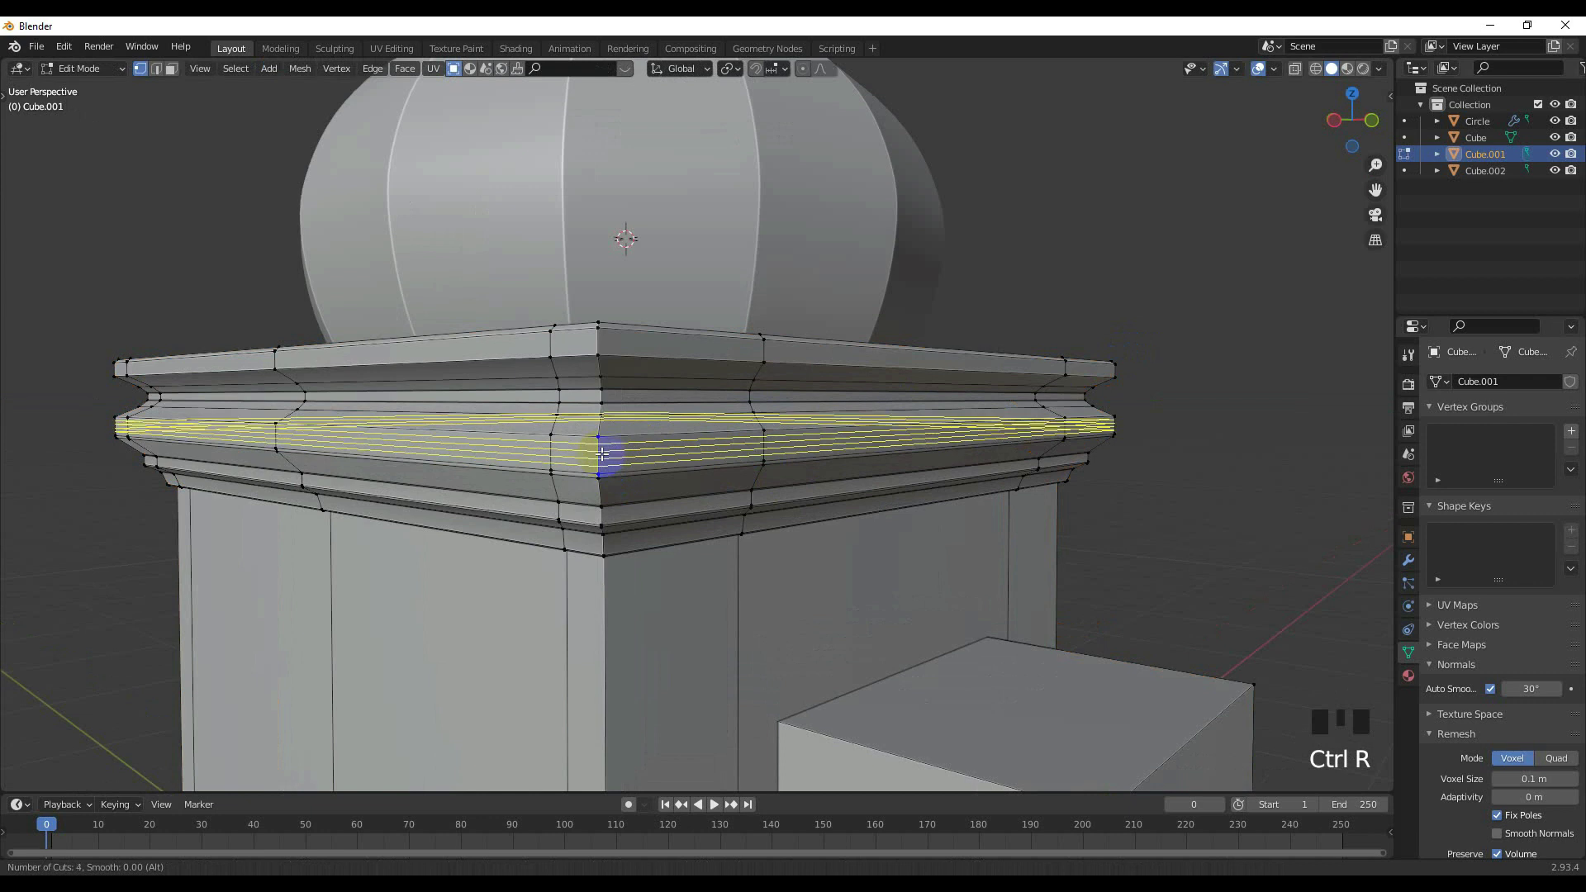
pyautogui.click(603, 454)
pyautogui.rightClick(603, 454)
pyautogui.scroll(2, 603, 454)
pyautogui.click(582, 460)
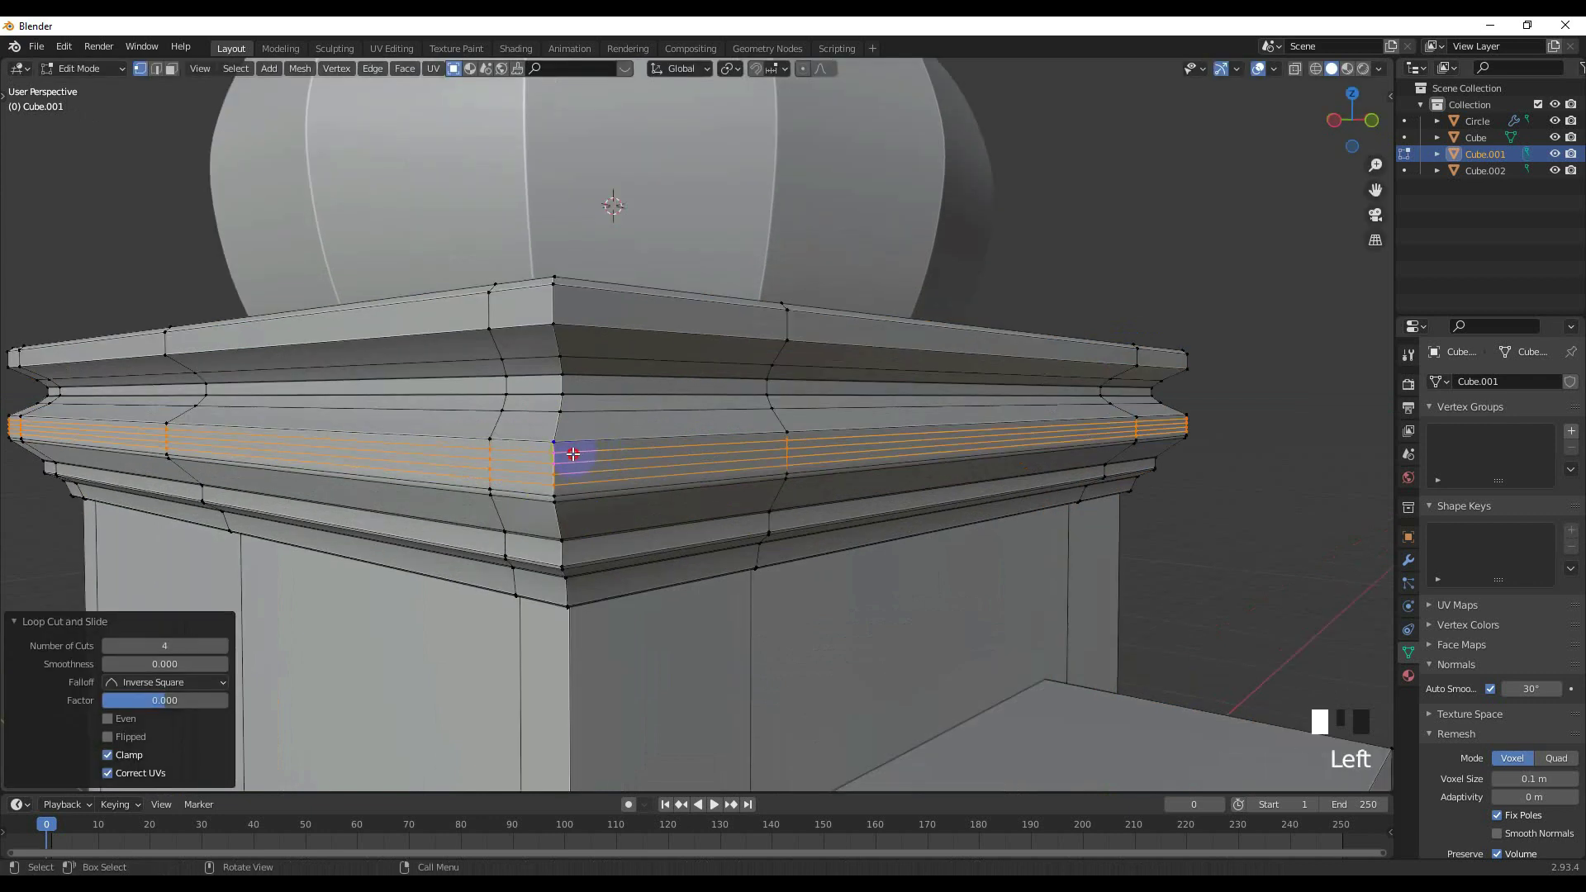
pyautogui.keyDown('alt'); pyautogui.keyDown('shift'); pyautogui.click(574, 454); pyautogui.keyUp('shift'); pyautogui.keyUp('alt')
pyautogui.keyDown('alt'); pyautogui.keyDown('shift'); pyautogui.click(570, 453); pyautogui.keyUp('shift'); pyautogui.keyUp('alt')
pyautogui.keyDown('alt'); pyautogui.keyDown('shift'); pyautogui.click(570, 452); pyautogui.keyUp('shift'); pyautogui.keyUp('alt')
pyautogui.keyDown('alt'); pyautogui.keyDown('shift'); pyautogui.click(575, 446); pyautogui.keyUp('shift'); pyautogui.keyUp('alt')
pyautogui.click(575, 446)
pyautogui.keyDown('alt'); pyautogui.keyDown('shift'); pyautogui.click(575, 446); pyautogui.keyUp('shift'); pyautogui.keyUp('alt')
pyautogui.scroll(3, 578, 451)
pyautogui.hotkey('ctrl', 'b')
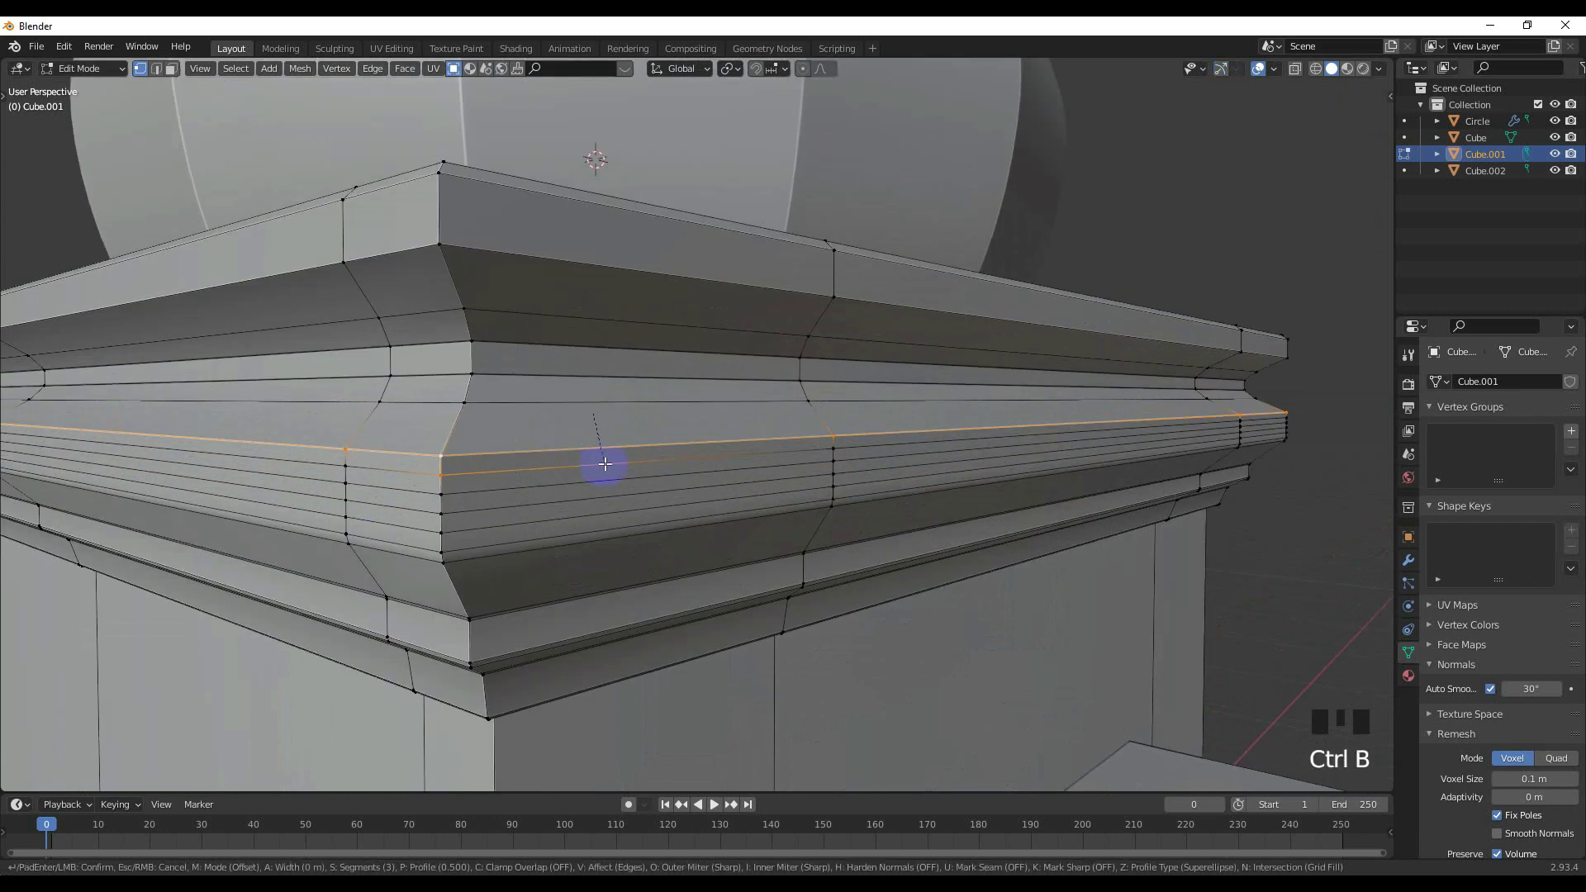
pyautogui.click(601, 463)
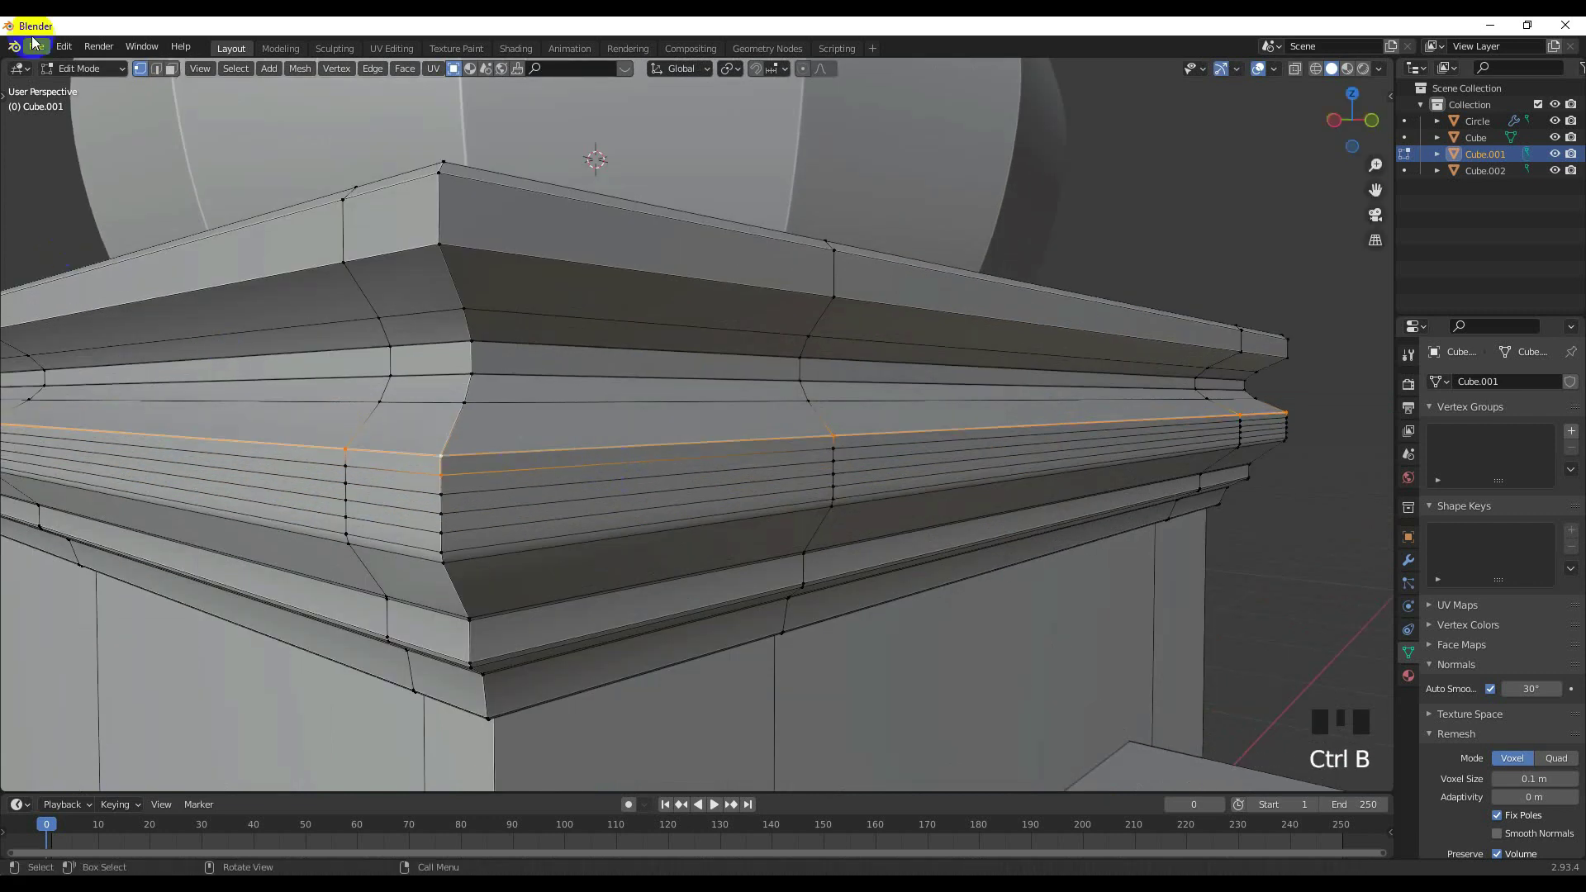
# Switch to edge selection and add a very narrow bevel to the upper edge loop of the subdivided cornice band.
pyautogui.click(159, 69)
pyautogui.keyDown('alt'); pyautogui.keyDown('shift'); pyautogui.click(537, 449); pyautogui.keyUp('shift'); pyautogui.keyUp('alt')
pyautogui.keyDown('alt'); pyautogui.keyDown('shift'); pyautogui.click(536, 452); pyautogui.keyUp('shift'); pyautogui.keyUp('alt')
pyautogui.keyDown('alt'); pyautogui.keyDown('shift'); pyautogui.click(536, 452); pyautogui.keyUp('shift'); pyautogui.keyUp('alt')
pyautogui.hotkey('ctrl', 'b')
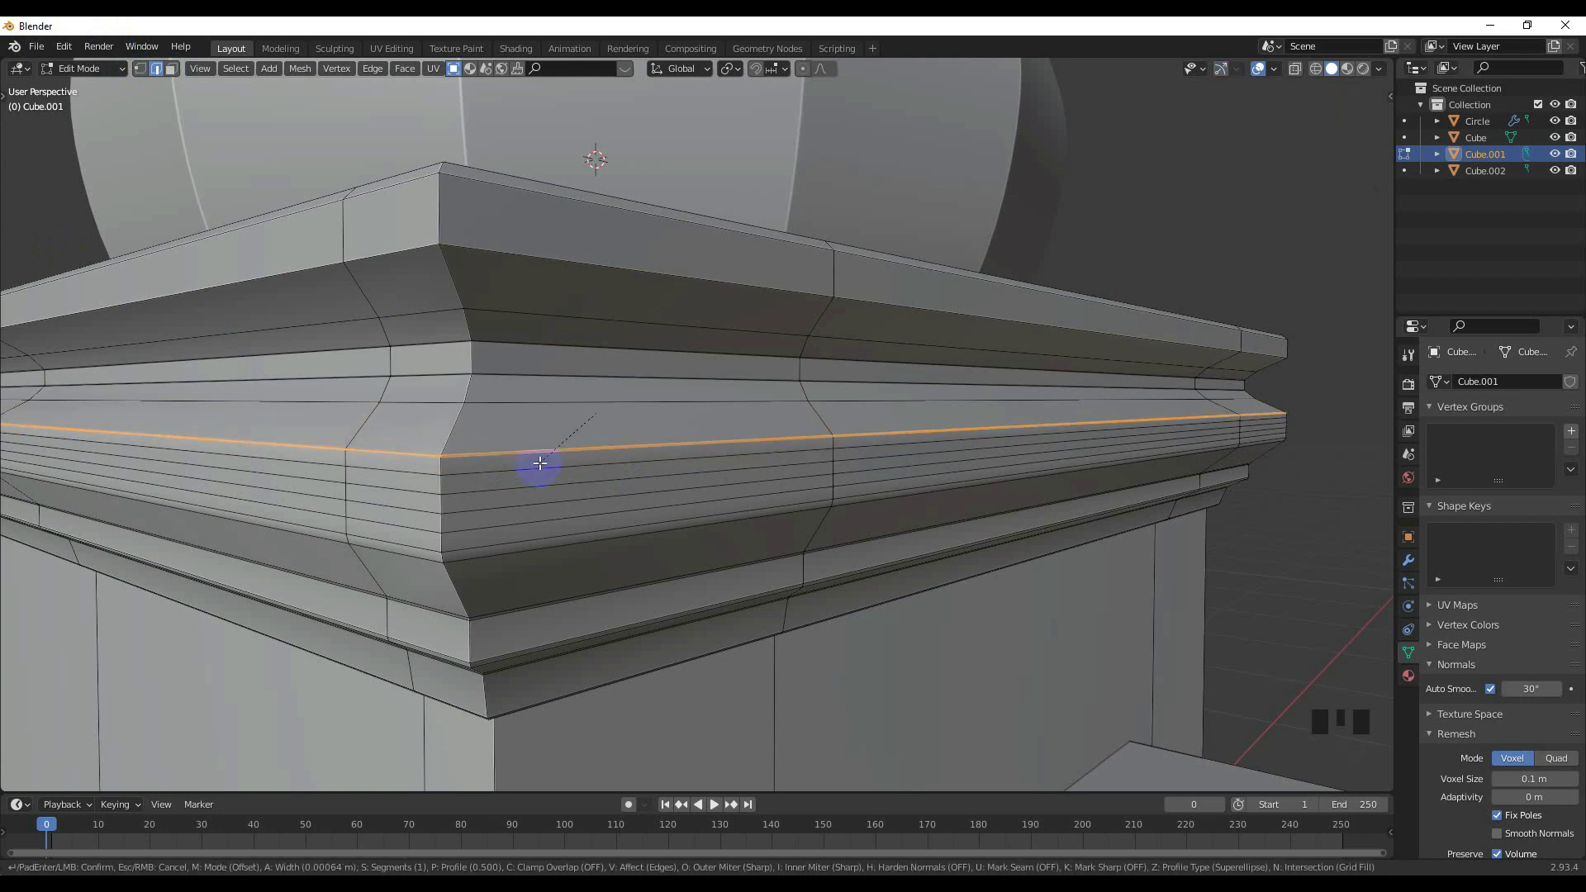
pyautogui.click(528, 471)
# Select the first and third new loops of the cornice band and scale them outward to about 1.007 in X and Y.
pyautogui.click(499, 478)
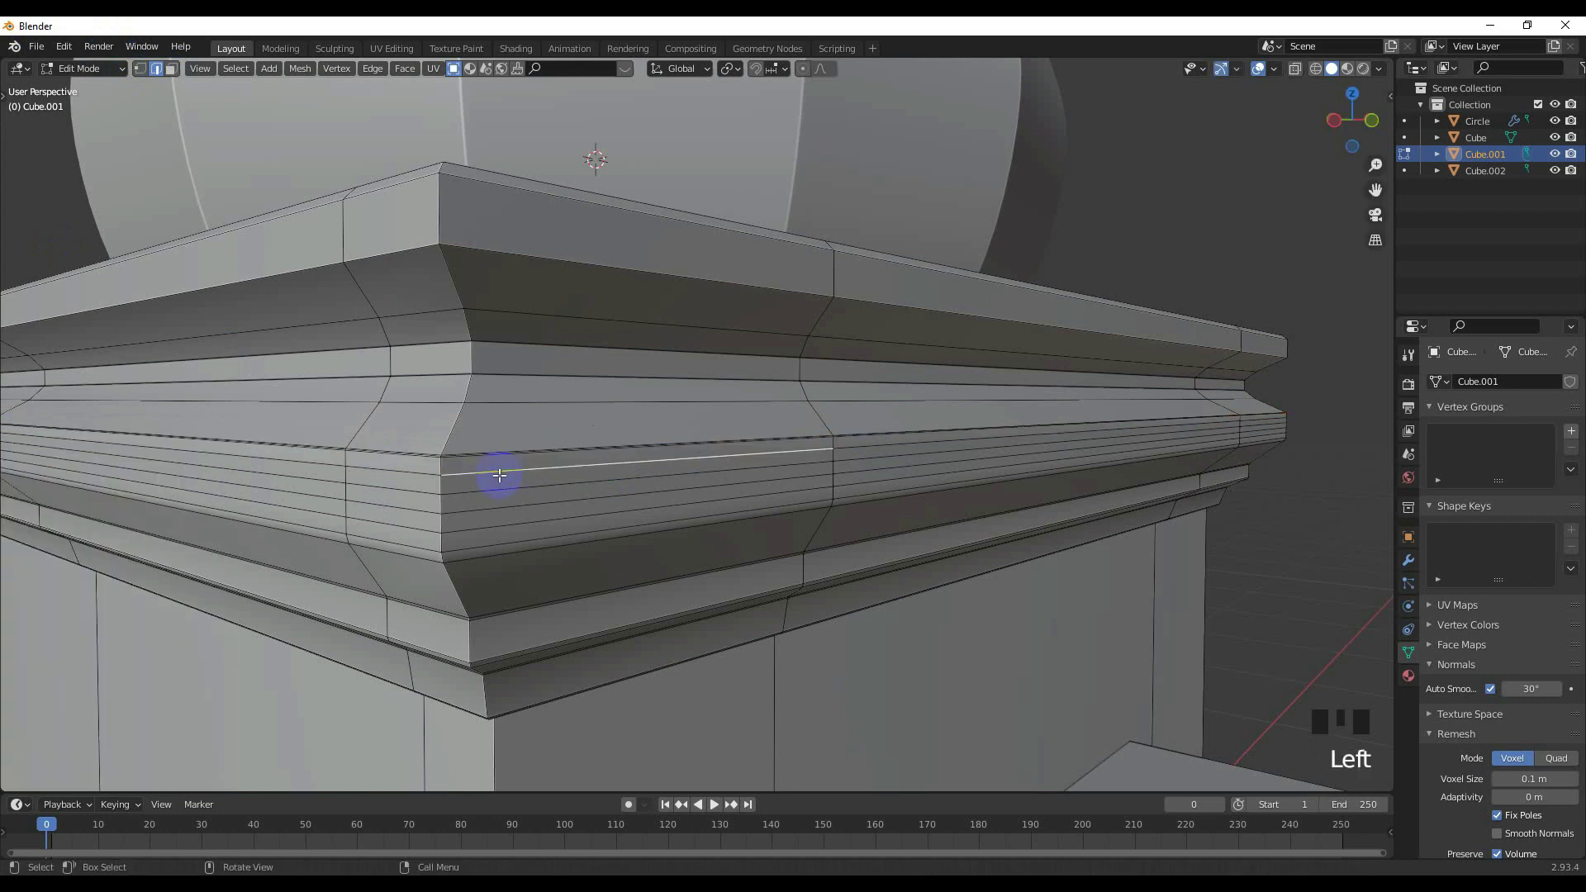
pyautogui.keyDown('alt'); pyautogui.keyDown('shift'); pyautogui.click(499, 473); pyautogui.keyUp('shift'); pyautogui.keyUp('alt')
pyautogui.keyDown('alt'); pyautogui.keyDown('shift'); pyautogui.click(499, 472); pyautogui.keyUp('shift'); pyautogui.keyUp('alt')
pyautogui.keyDown('alt'); pyautogui.keyDown('shift'); pyautogui.click(499, 472); pyautogui.keyUp('shift'); pyautogui.keyUp('alt')
pyautogui.keyDown('alt'); pyautogui.keyDown('shift'); pyautogui.click(484, 513); pyautogui.keyUp('shift'); pyautogui.keyUp('alt')
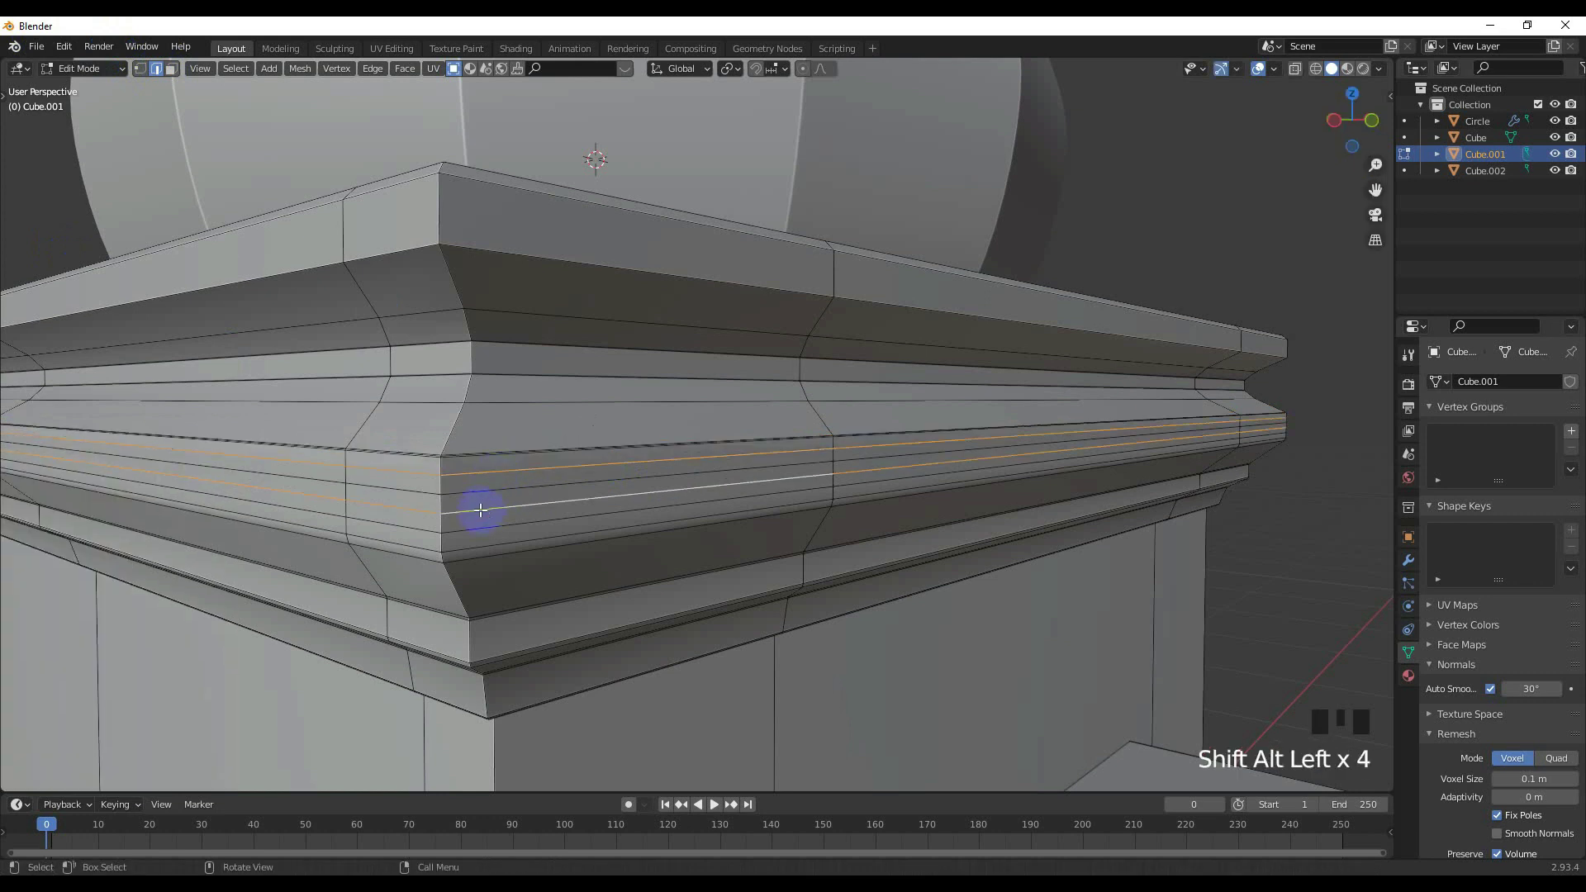
pyautogui.scroll(-2, 490, 527)
pyautogui.keyDown('shift'); pyautogui.moveTo(499, 531); pyautogui.dragTo(556, 514, button='middle'); pyautogui.keyUp('shift')
pyautogui.scroll(2, 561, 510)
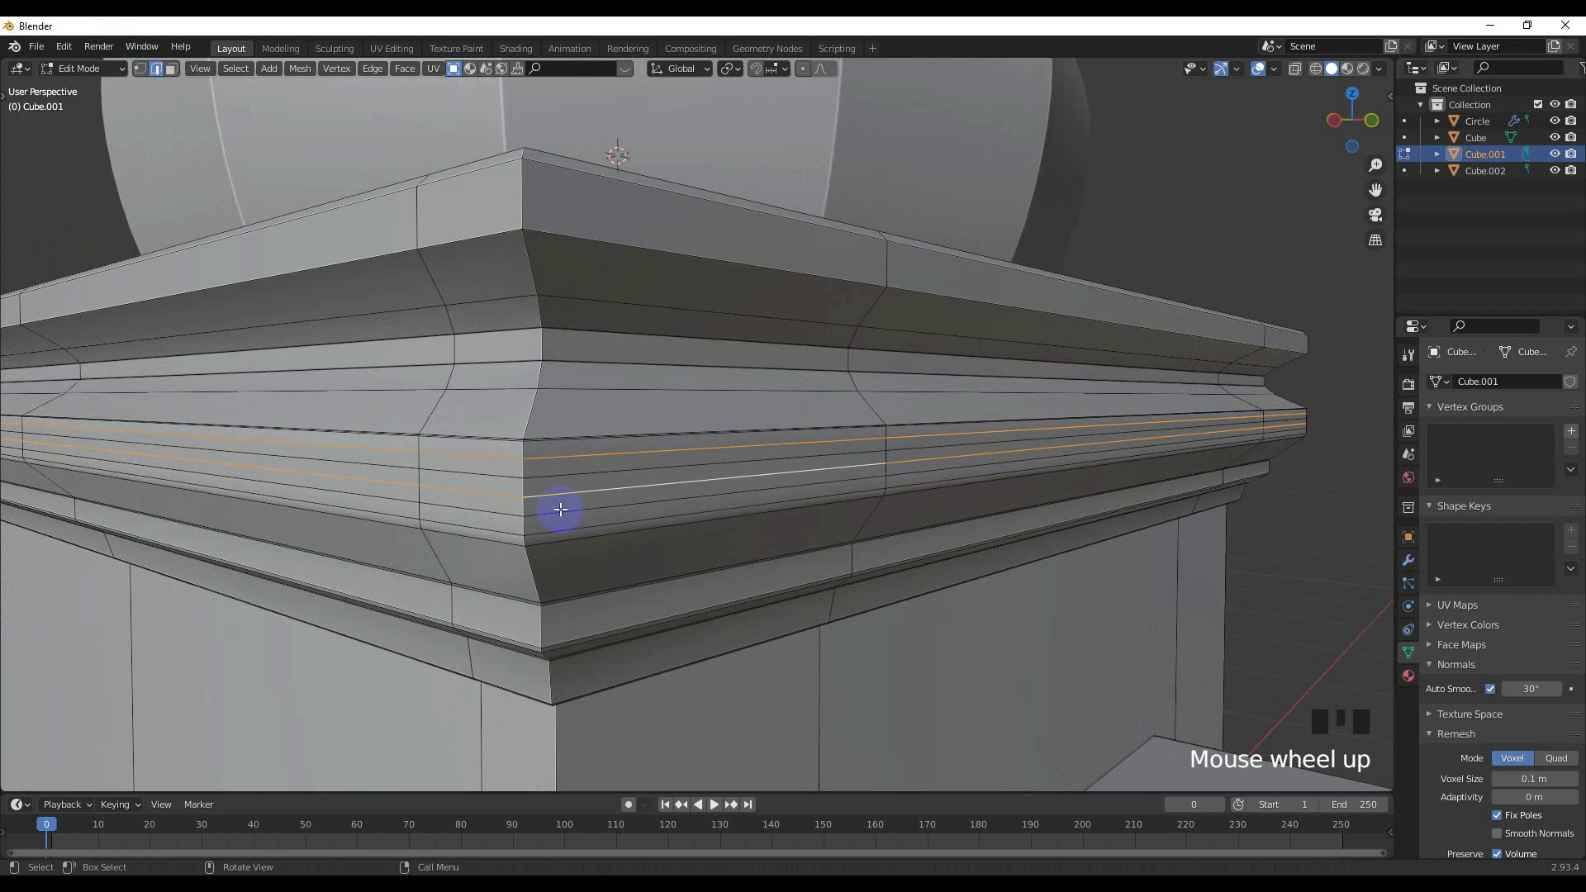
pyautogui.press('s')
pyautogui.hotkey('shift', 'z')
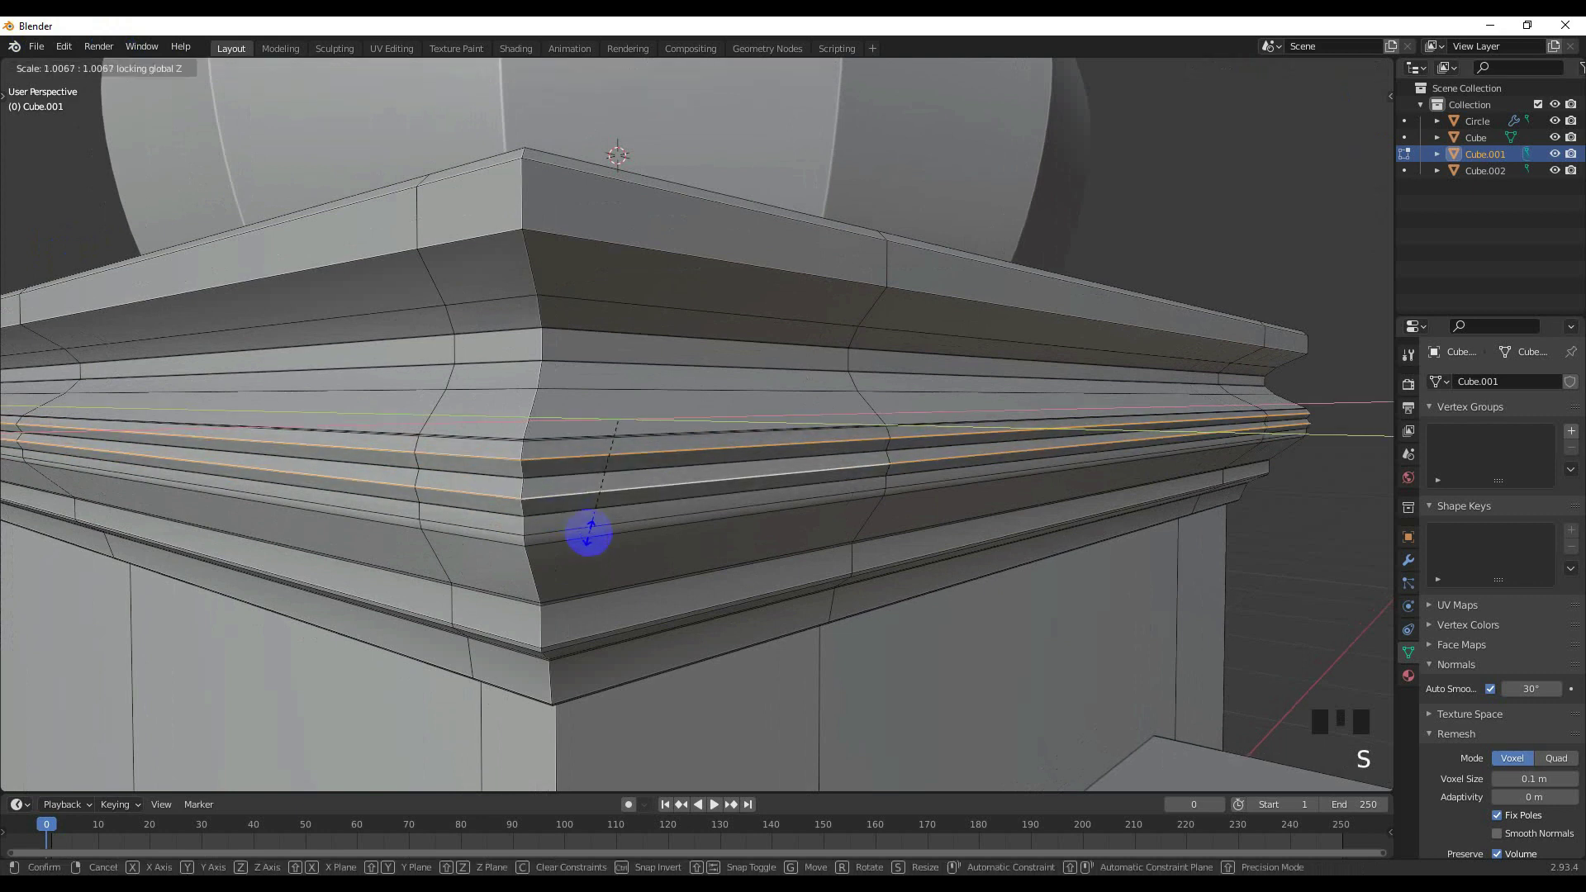
pyautogui.click(588, 531)
# Select the second and fourth loops of the cornice band and scale them slightly inward to deepen the grooves.
pyautogui.click(561, 471)
pyautogui.keyDown('alt'); pyautogui.keyDown('shift'); pyautogui.click(560, 471); pyautogui.keyUp('shift'); pyautogui.keyUp('alt')
pyautogui.keyDown('alt'); pyautogui.keyDown('shift'); pyautogui.click(560, 471); pyautogui.keyUp('shift'); pyautogui.keyUp('alt')
pyautogui.keyDown('alt'); pyautogui.keyDown('shift'); pyautogui.click(557, 519); pyautogui.keyUp('shift'); pyautogui.keyUp('alt')
pyautogui.press('s')
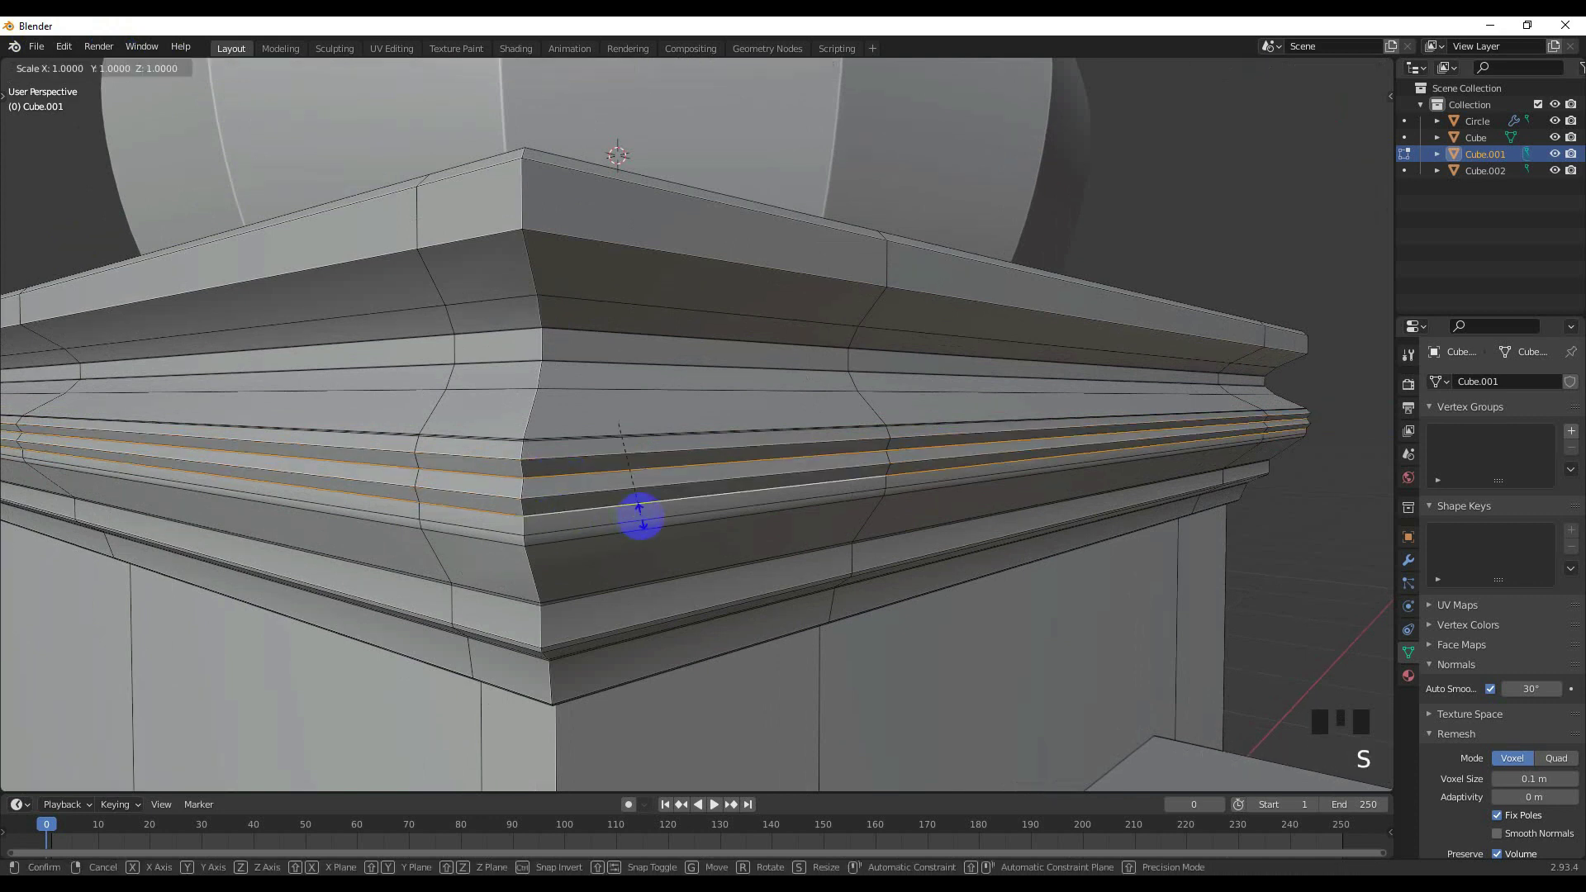
pyautogui.click(639, 509)
# Bevel the two protruding loops of the cornice band with two segments and a width of about 0.008 m.
pyautogui.click(568, 458)
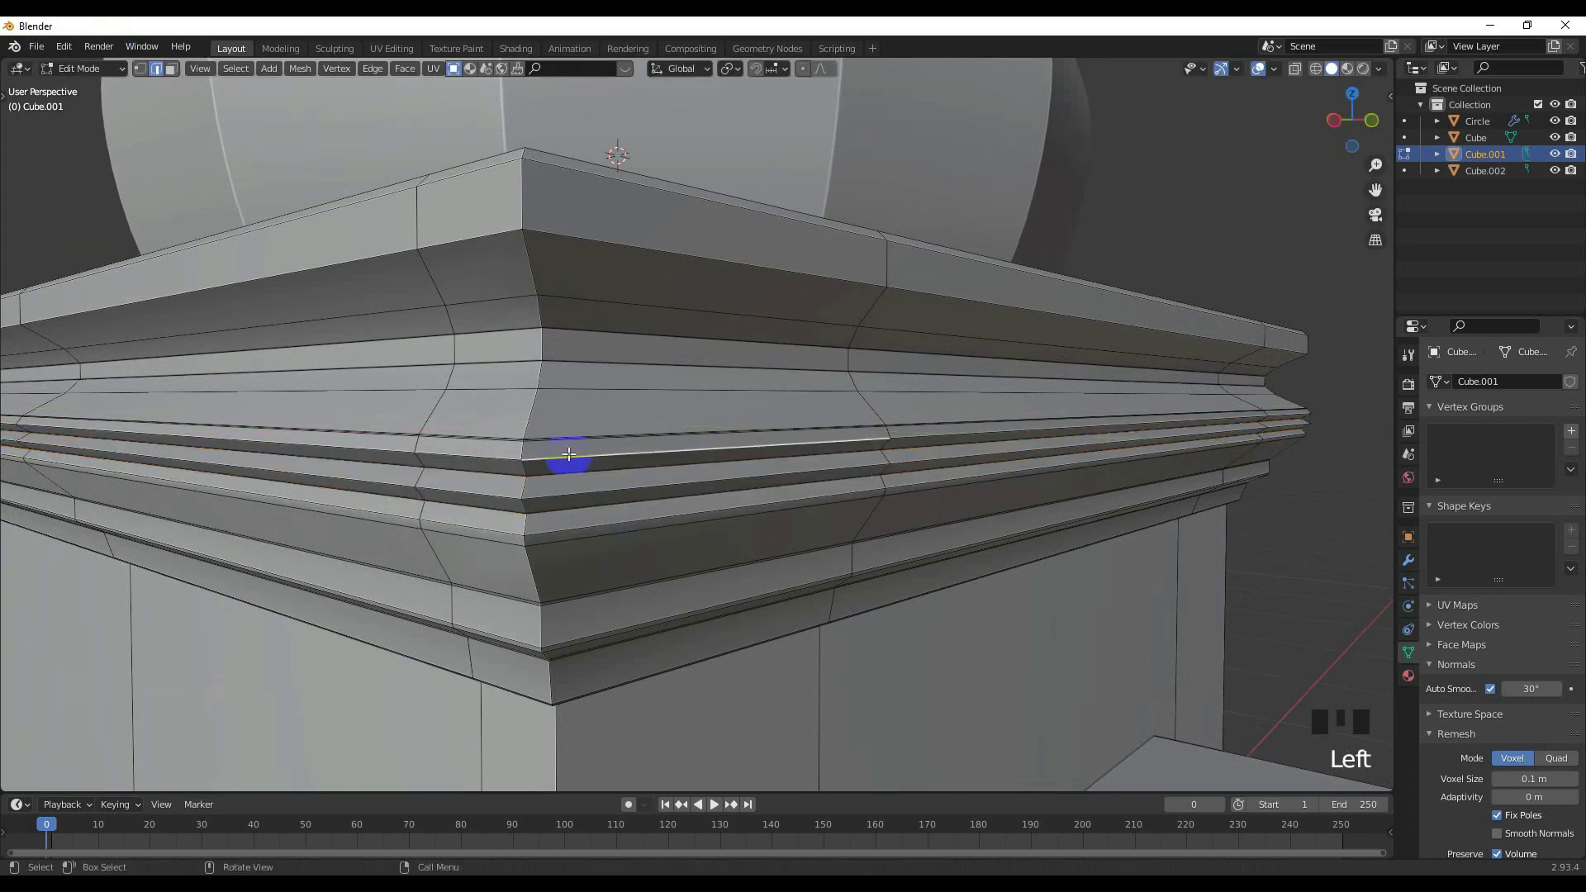
pyautogui.keyDown('alt'); pyautogui.keyDown('shift'); pyautogui.click(568, 458); pyautogui.keyUp('shift'); pyautogui.keyUp('alt')
pyautogui.keyDown('alt'); pyautogui.keyDown('shift'); pyautogui.click(568, 458); pyautogui.keyUp('shift'); pyautogui.keyUp('alt')
pyautogui.keyDown('alt'); pyautogui.keyDown('shift'); pyautogui.click(567, 496); pyautogui.keyUp('shift'); pyautogui.keyUp('alt')
pyautogui.scroll(1, 568, 529)
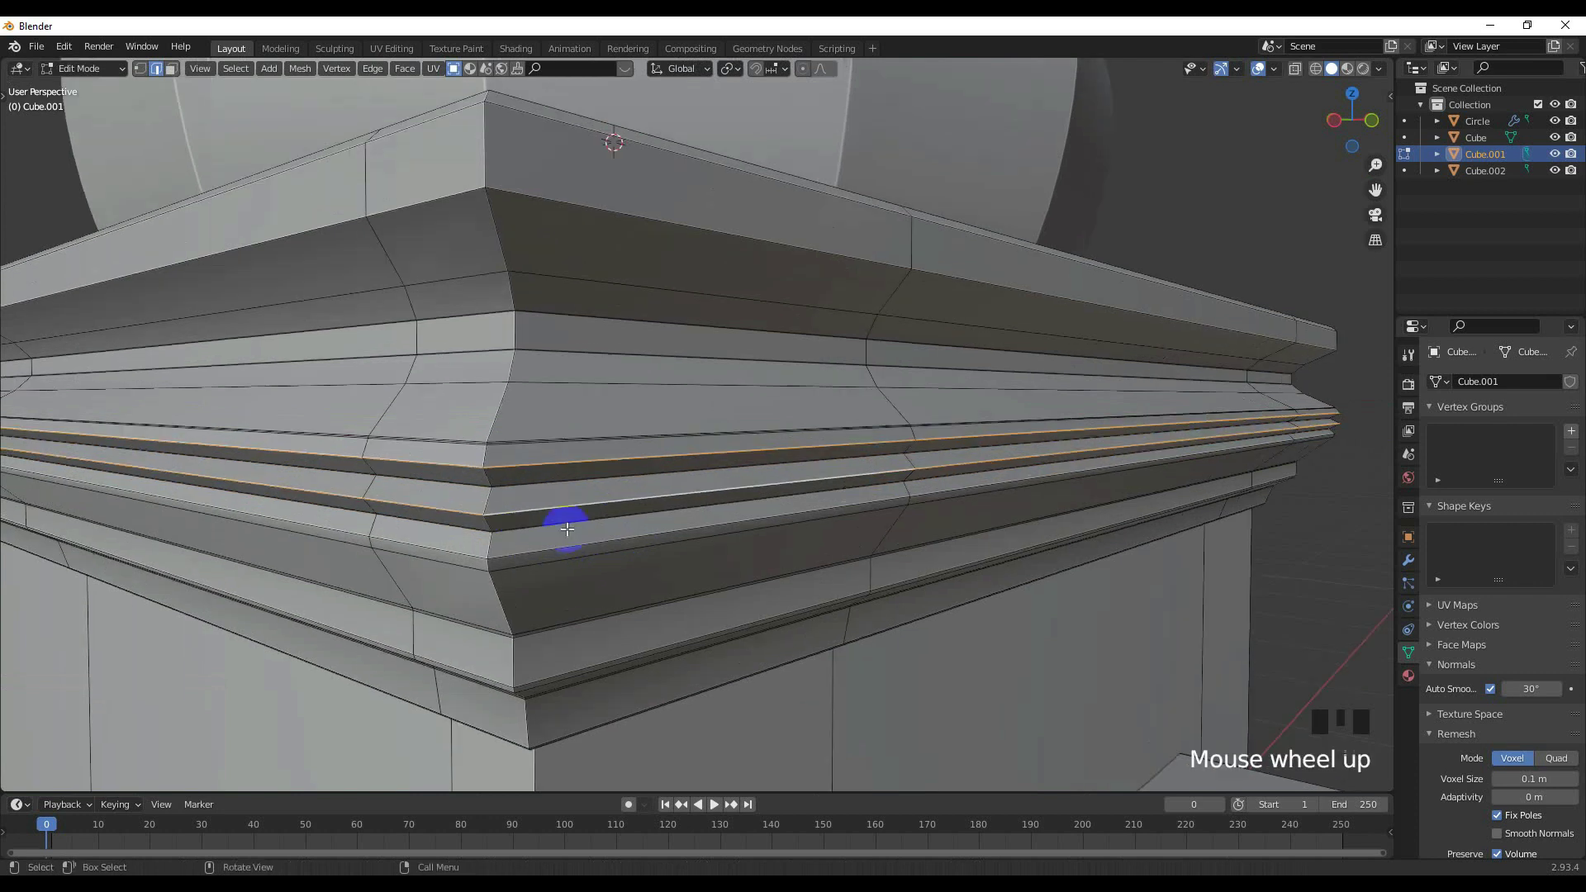
pyautogui.hotkey('ctrl', 'b')
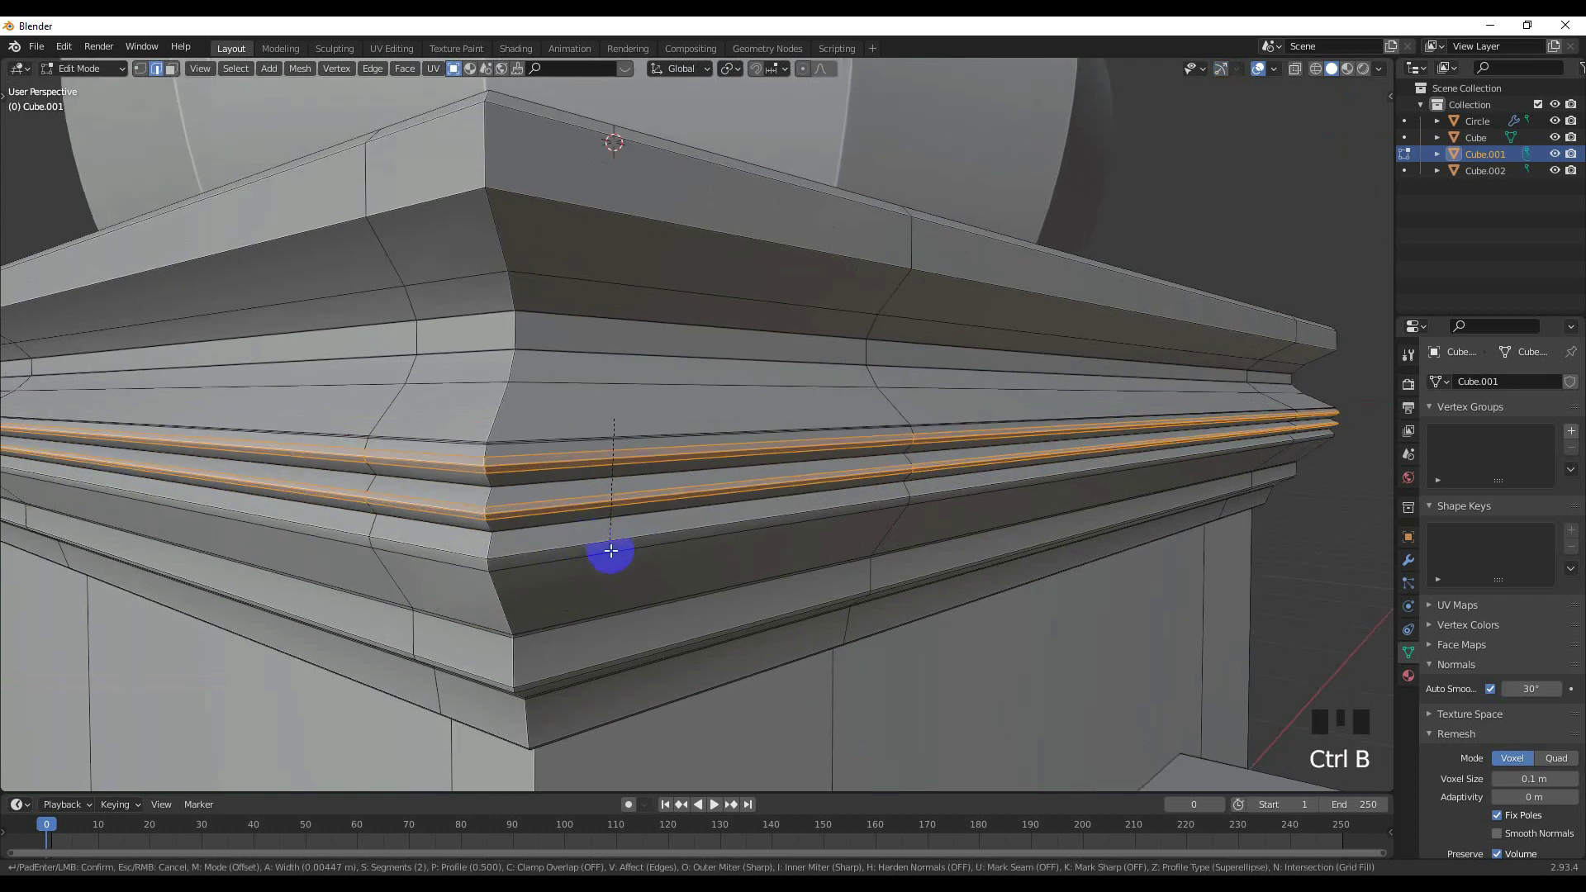
pyautogui.click(620, 564)
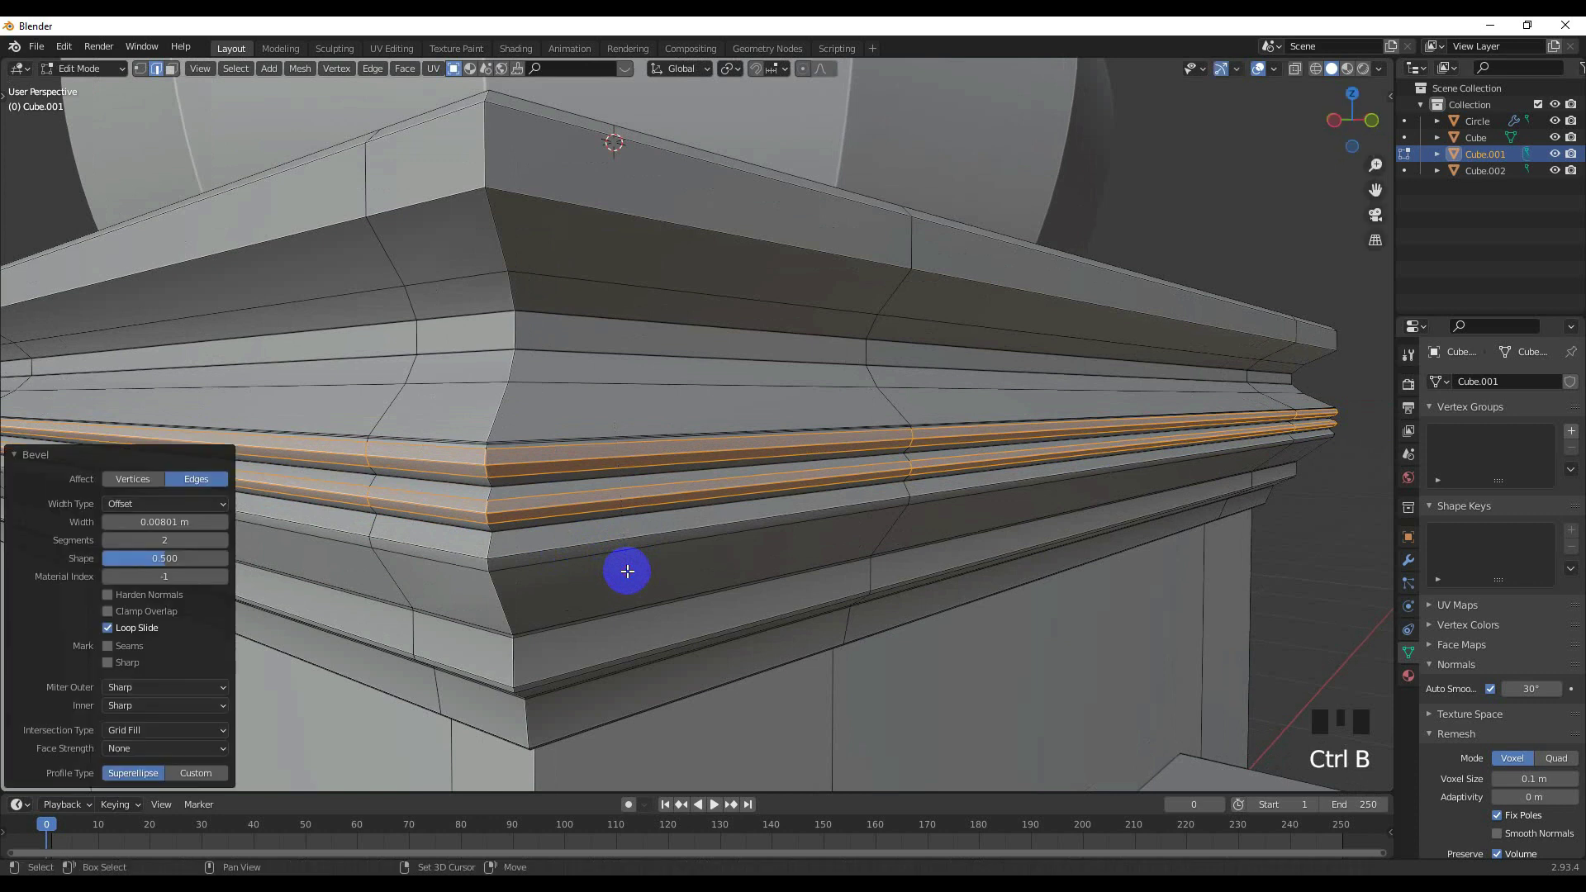
# Bevel the two recessed groove loops of the cornice band with two segments and a width of about 0.0002 m.
pyautogui.keyDown('alt'); pyautogui.keyDown('shift'); pyautogui.click(583, 482); pyautogui.keyUp('shift'); pyautogui.keyUp('alt')
pyautogui.keyDown('alt'); pyautogui.keyDown('shift'); pyautogui.click(575, 477); pyautogui.keyUp('shift'); pyautogui.keyUp('alt')
pyautogui.keyDown('alt'); pyautogui.keyDown('shift'); pyautogui.click(567, 471); pyautogui.keyUp('shift'); pyautogui.keyUp('alt')
pyautogui.keyDown('alt'); pyautogui.keyDown('shift'); pyautogui.click(569, 529); pyautogui.keyUp('shift'); pyautogui.keyUp('alt')
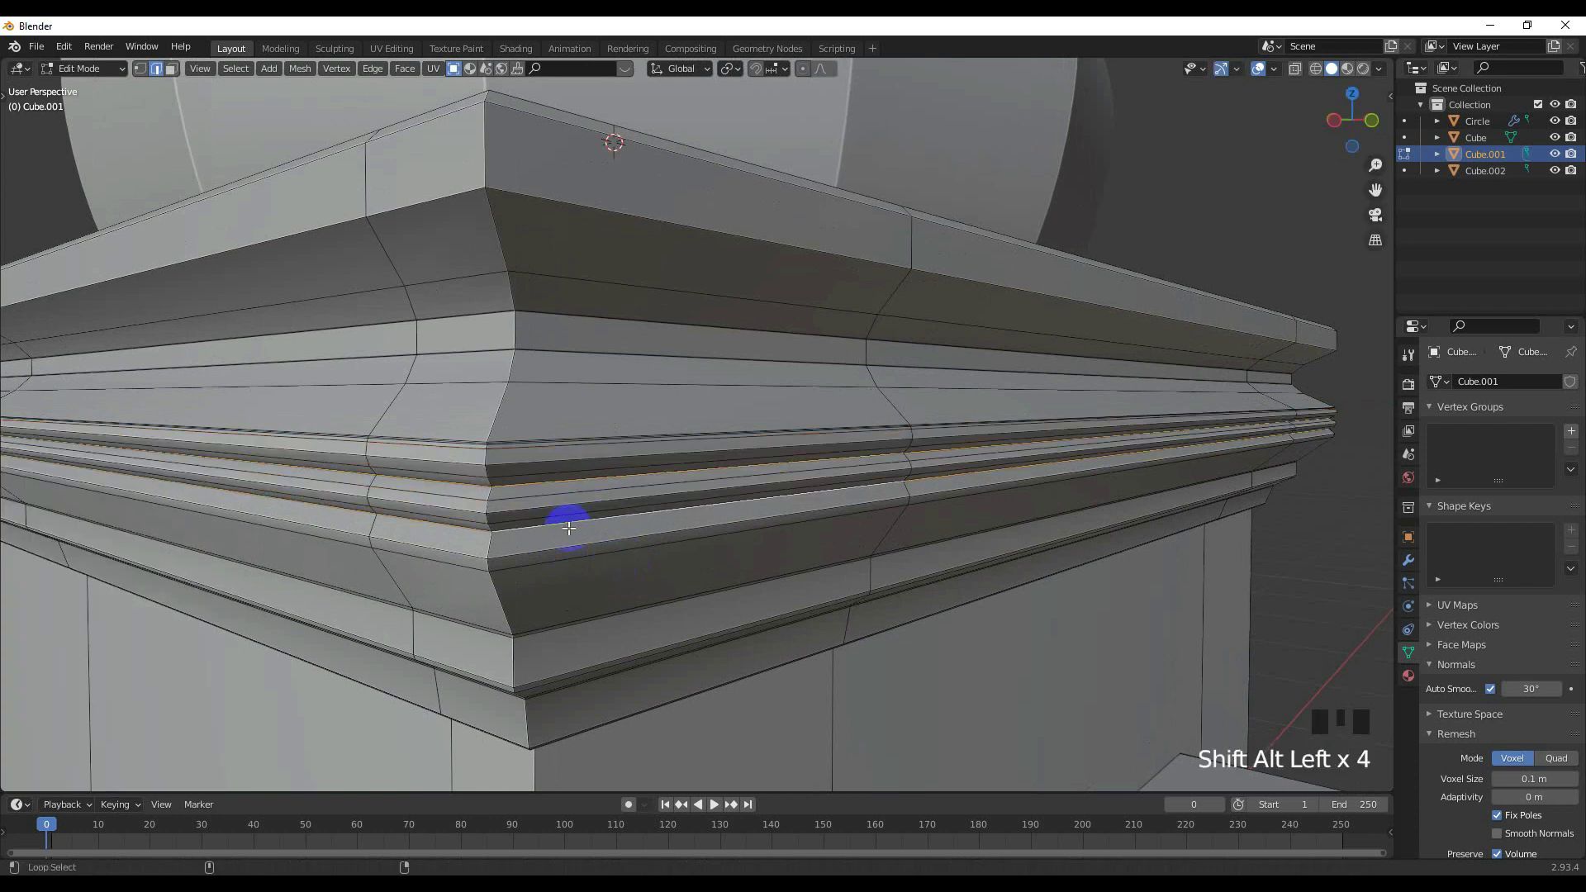
pyautogui.scroll(-3, 567, 519)
pyautogui.hotkey('ctrl', 'b')
pyautogui.click(560, 520)
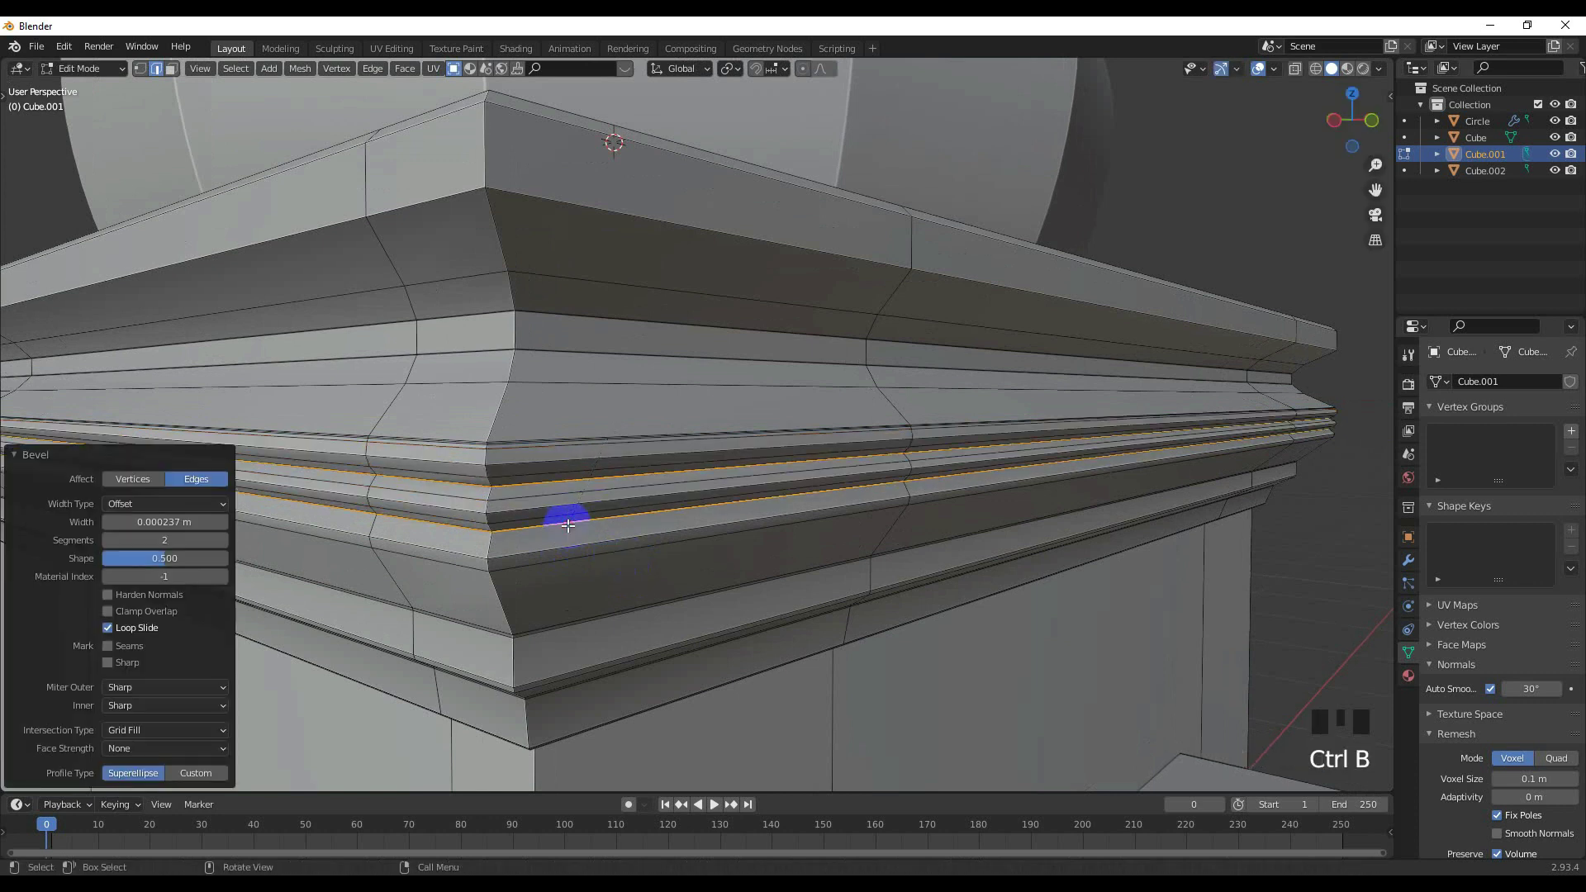
# Bevel the bottom edge loop of the cornice band with two segments and a width of about 0.0017 m, then return to Object Mode.
pyautogui.scroll(-4, 584, 504)
pyautogui.scroll(3, 584, 504)
pyautogui.click(567, 530)
pyautogui.keyDown('alt'); pyautogui.keyDown('shift'); pyautogui.click(573, 527); pyautogui.keyUp('shift'); pyautogui.keyUp('alt')
pyautogui.keyDown('alt'); pyautogui.keyDown('shift'); pyautogui.click(573, 527); pyautogui.keyUp('shift'); pyautogui.keyUp('alt')
pyautogui.keyDown('alt'); pyautogui.keyDown('shift'); pyautogui.click(573, 528); pyautogui.keyUp('shift'); pyautogui.keyUp('alt')
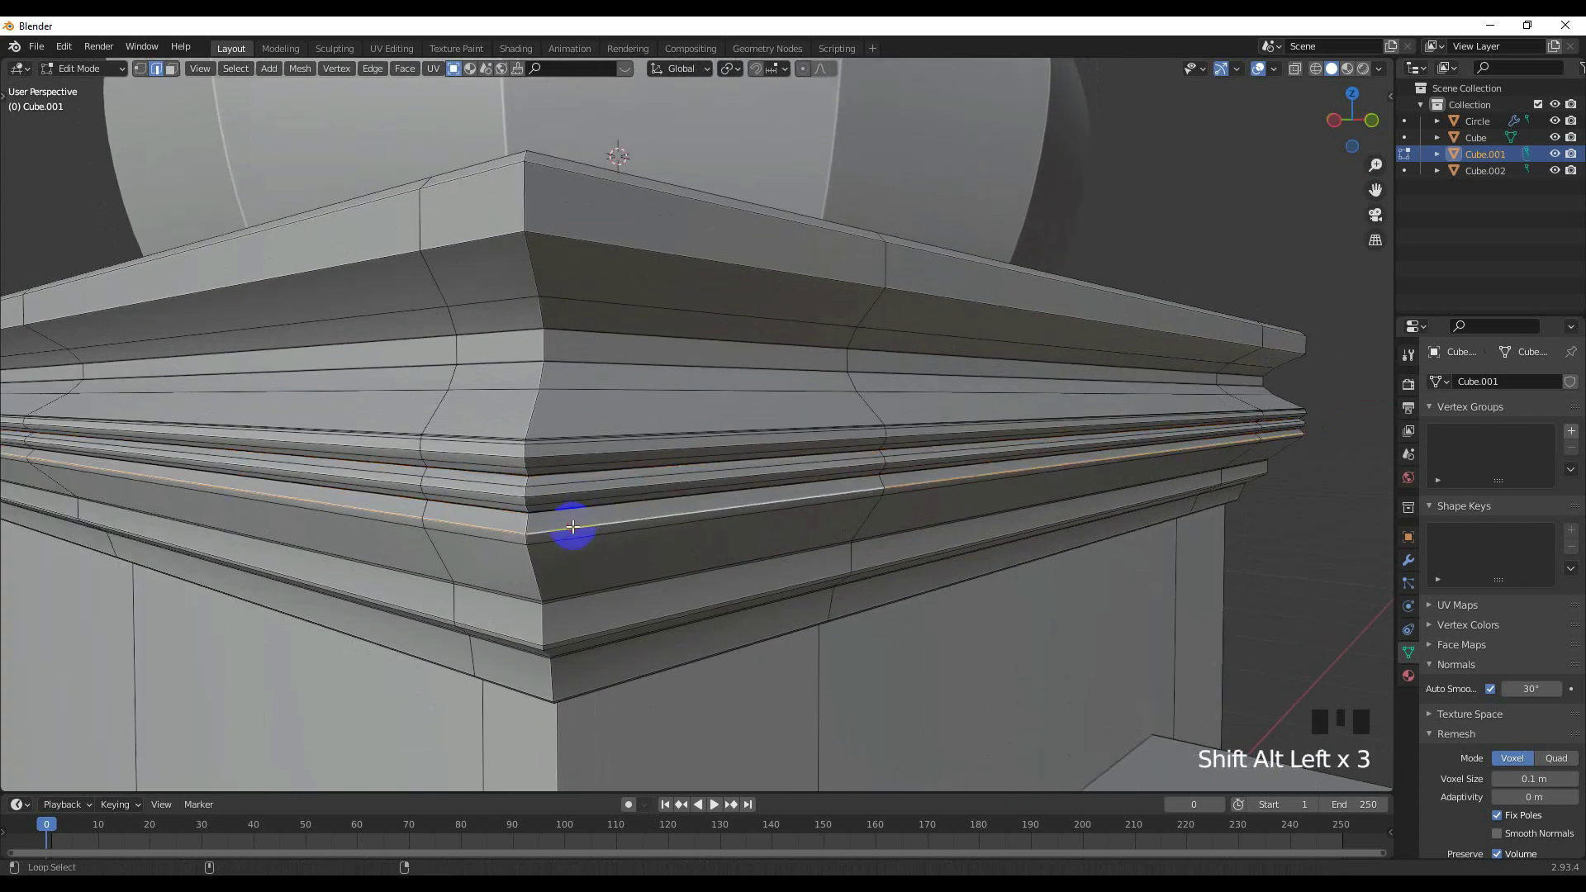
pyautogui.hotkey('ctrl', 'b')
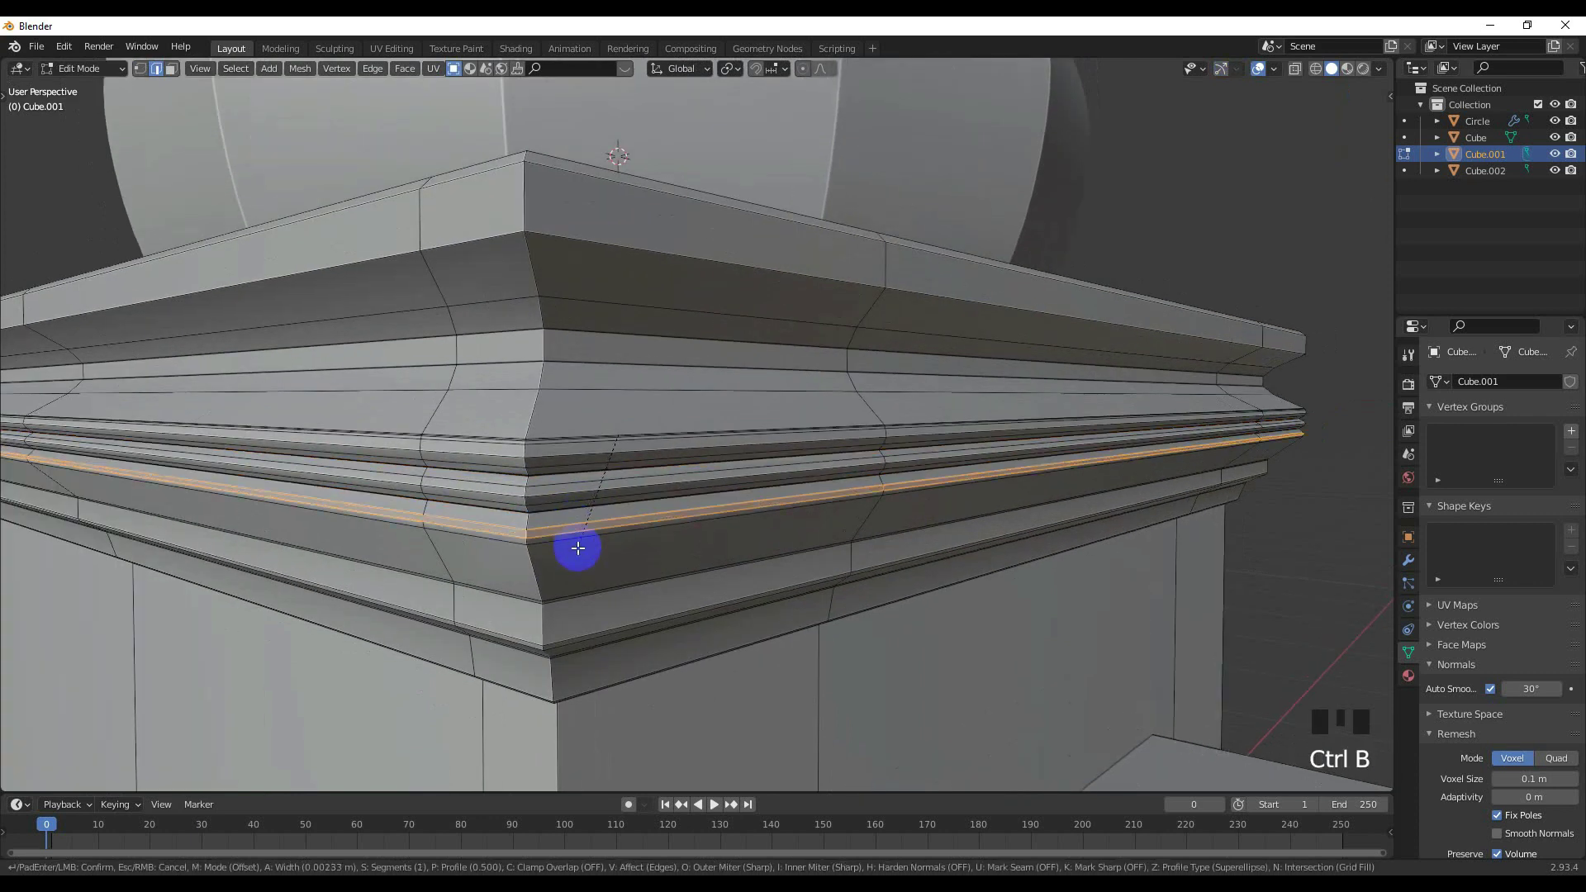
pyautogui.click(578, 543)
pyautogui.scroll(-5, 647, 489)
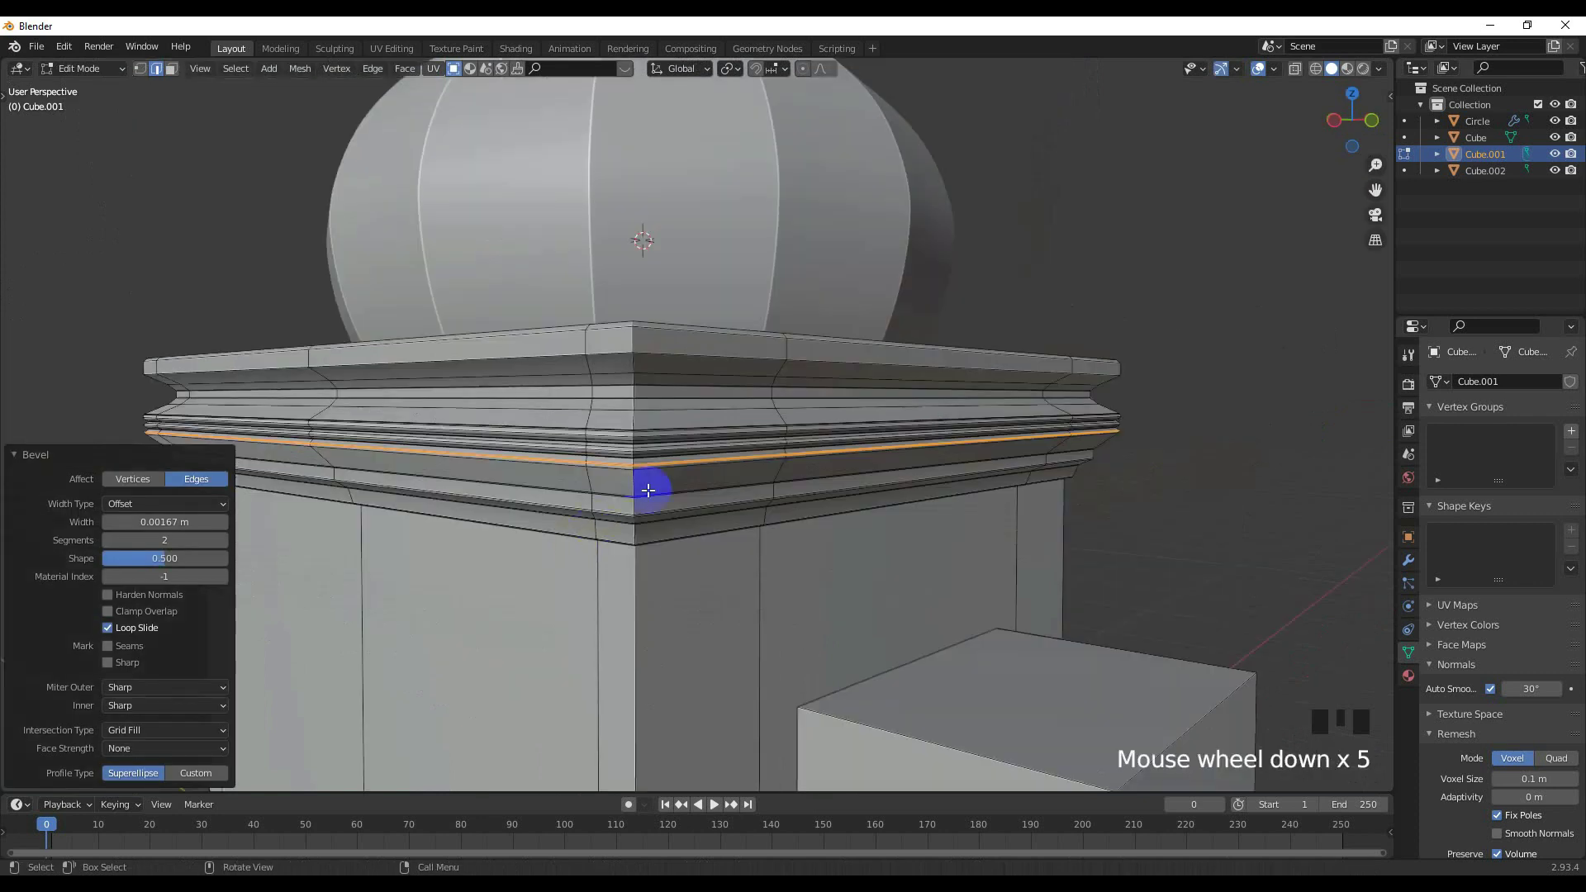
pyautogui.press('Tab')
# Examine the detailed cornice and the whole building from an elevated angle.
pyautogui.rightClick(664, 483)
pyautogui.click(597, 457)
pyautogui.scroll(-4, 827, 459)
pyautogui.click(1038, 460)
pyautogui.moveTo(1038, 460); pyautogui.dragTo(785, 508, button='middle')
pyautogui.scroll(4, 720, 482)
pyautogui.scroll(-3, 783, 504)
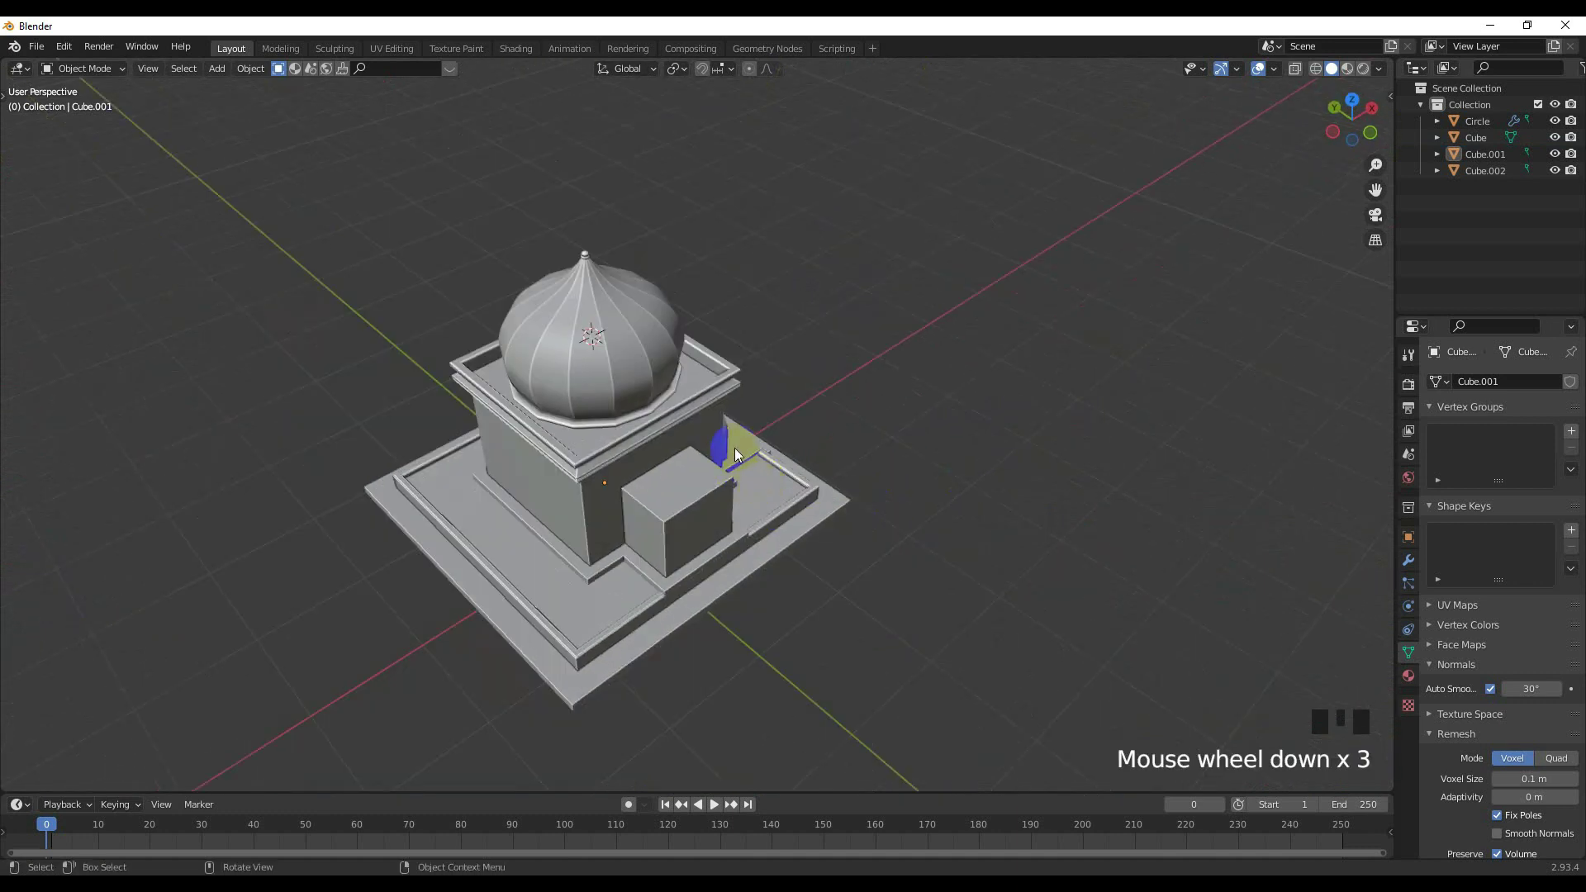
pyautogui.scroll(2, 715, 445)
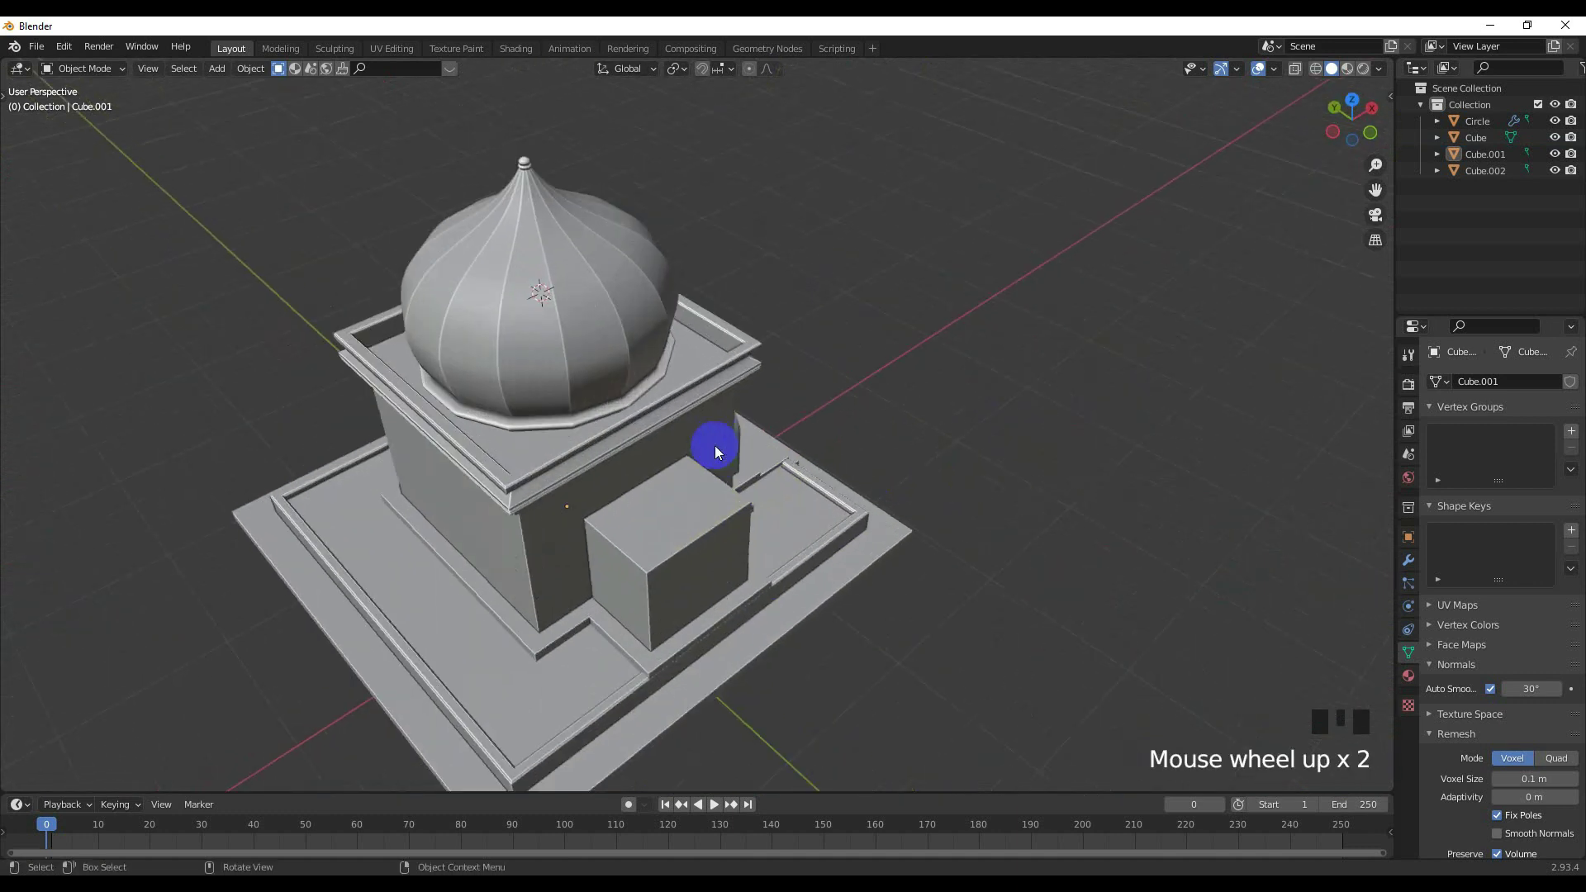
# Bevel the four vertical corner edge loops of the building body with two segments and a width of about 0.008 m, then leave Edit Mode.
pyautogui.moveTo(647, 441); pyautogui.dragTo(552, 362, button='middle')
pyautogui.click(594, 454)
pyautogui.scroll(2, 594, 454)
pyautogui.scroll(1, 599, 392)
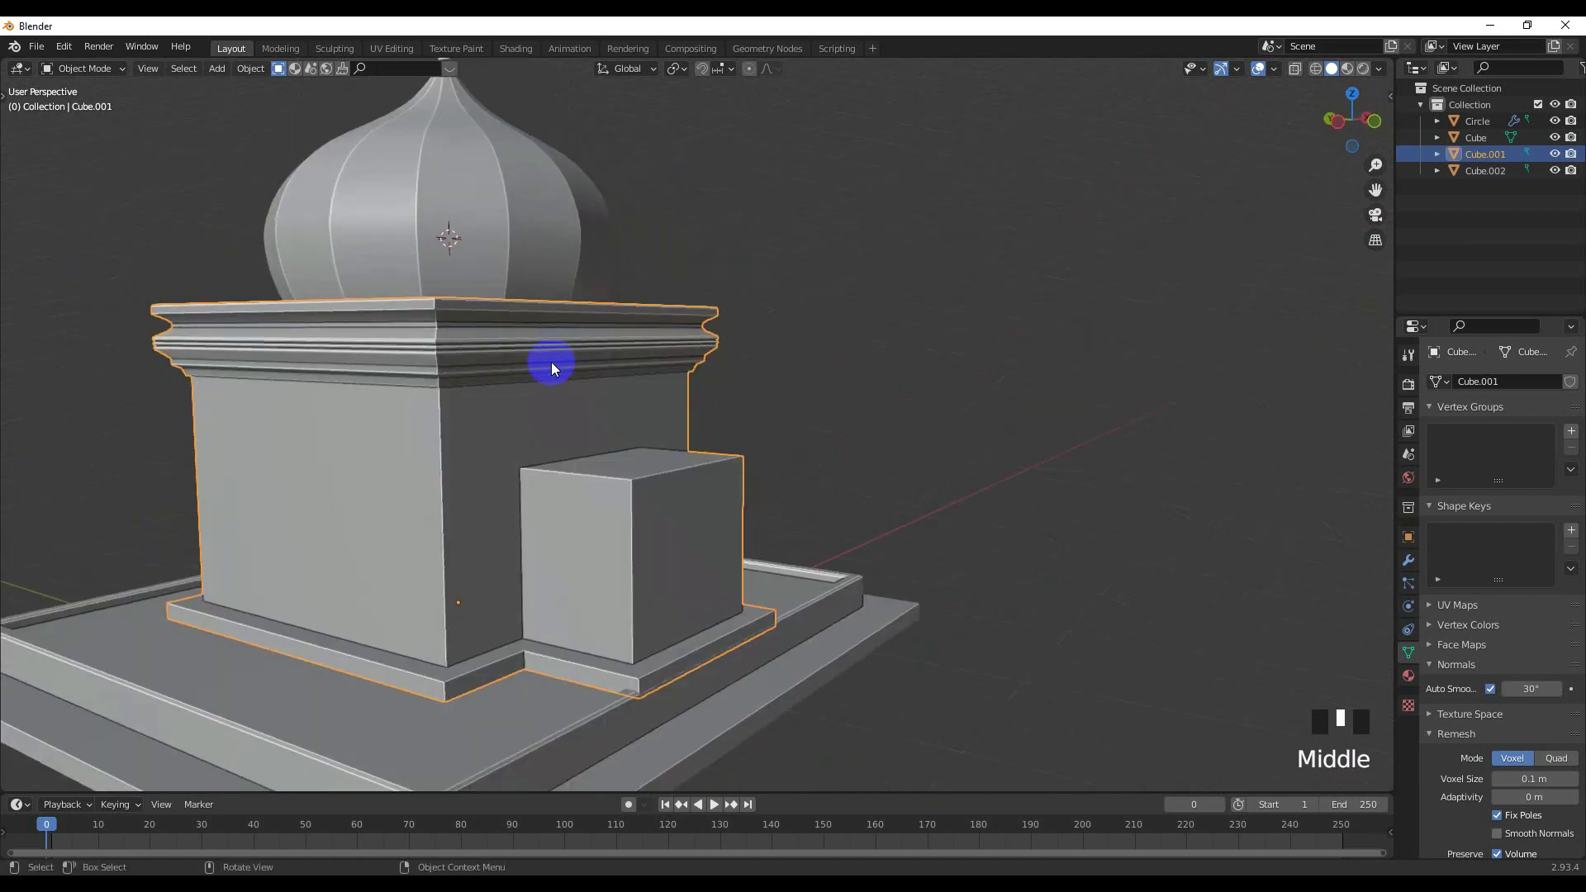
pyautogui.press('Tab')
pyautogui.click(445, 443)
pyautogui.keyDown('alt'); pyautogui.keyDown('shift'); pyautogui.tripleClick(445, 443); pyautogui.keyUp('shift'); pyautogui.keyUp('alt')
pyautogui.moveTo(446, 443); pyautogui.dragTo(266, 463, button='middle')
pyautogui.keyDown('alt'); pyautogui.keyDown('shift'); pyautogui.click(437, 464); pyautogui.keyUp('shift'); pyautogui.keyUp('alt')
pyautogui.keyDown('shift'); pyautogui.moveTo(266, 463); pyautogui.dragTo(279, 460, button='middle'); pyautogui.keyUp('shift')
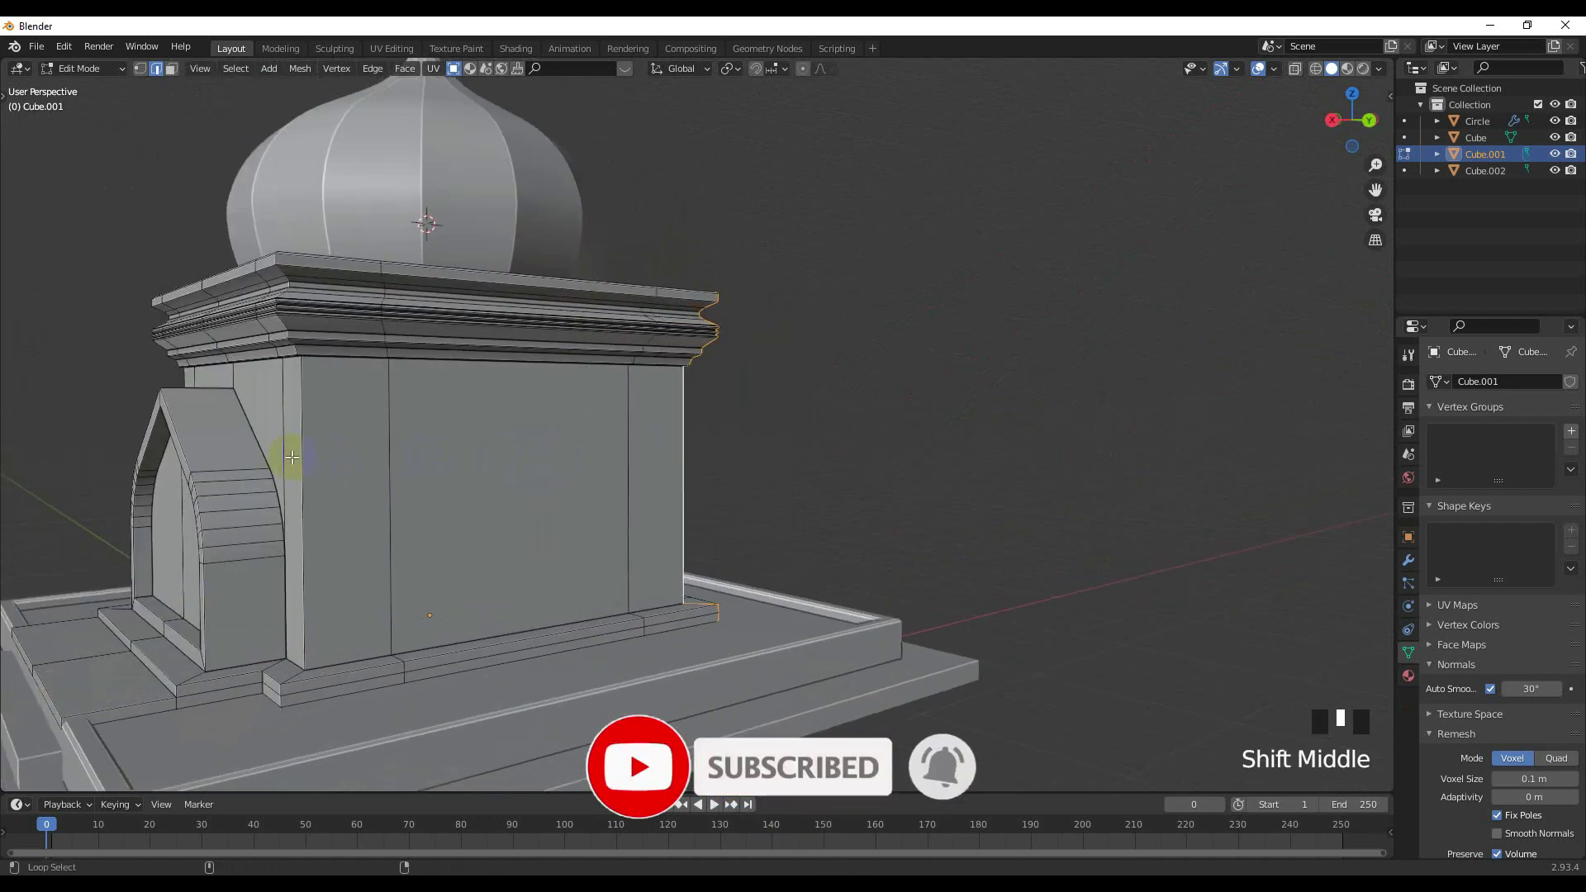
pyautogui.keyDown('alt'); pyautogui.keyDown('shift'); pyautogui.click(283, 454); pyautogui.keyUp('shift'); pyautogui.keyUp('alt')
pyautogui.moveTo(284, 453); pyautogui.dragTo(397, 471, button='middle')
pyautogui.keyDown('alt'); pyautogui.keyDown('shift'); pyautogui.click(240, 475); pyautogui.keyUp('shift'); pyautogui.keyUp('alt')
pyautogui.moveTo(240, 474); pyautogui.dragTo(344, 457, button='middle')
pyautogui.hotkey('ctrl', 'b')
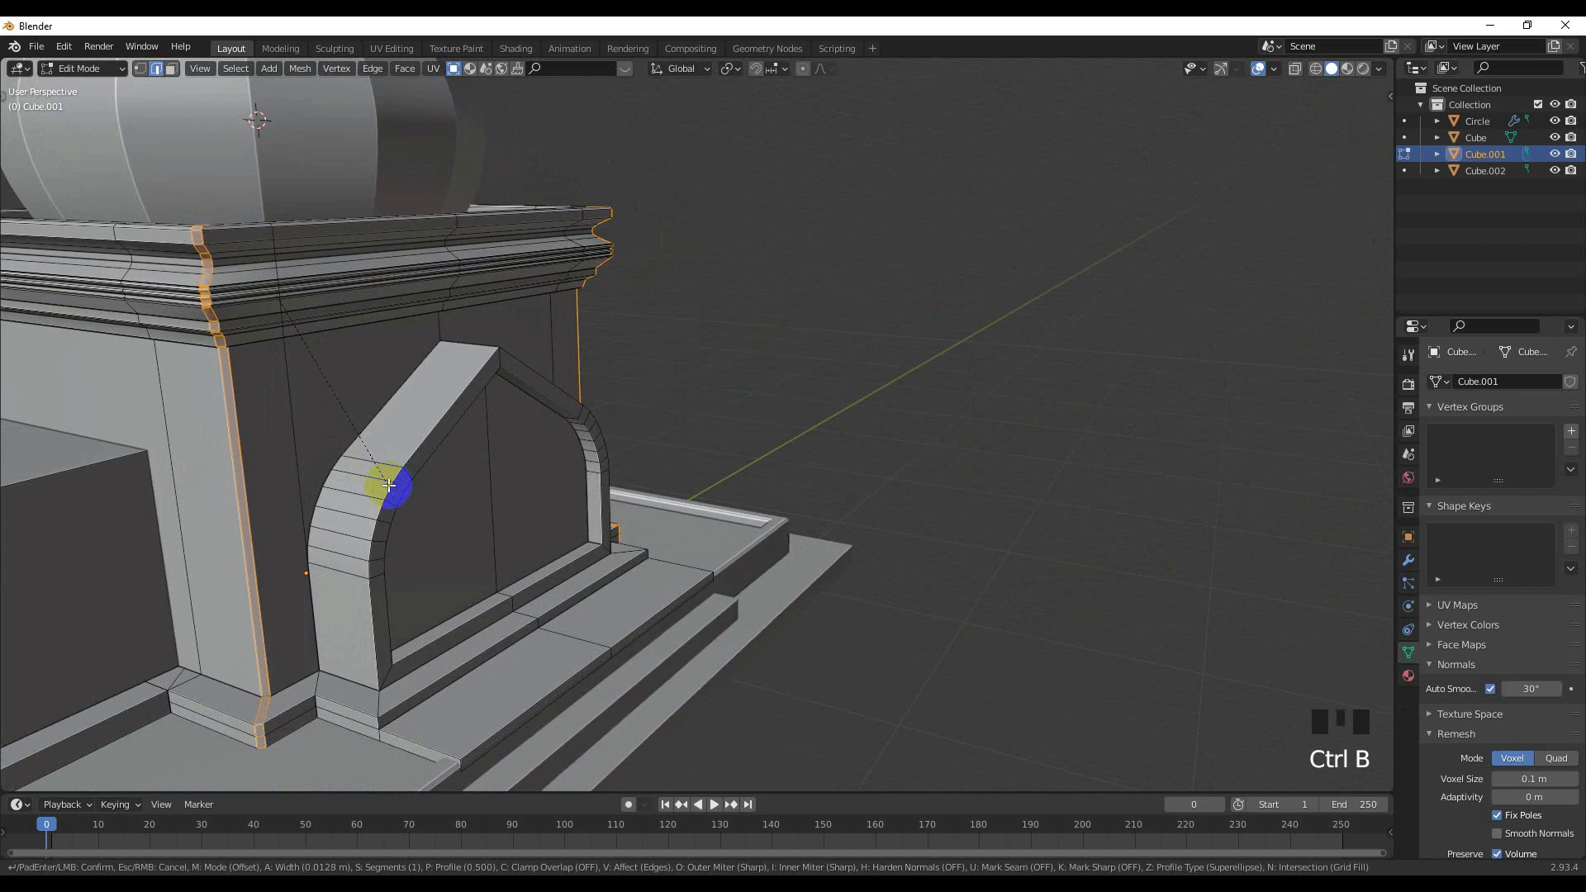
pyautogui.click(381, 475)
pyautogui.scroll(-2, 340, 450)
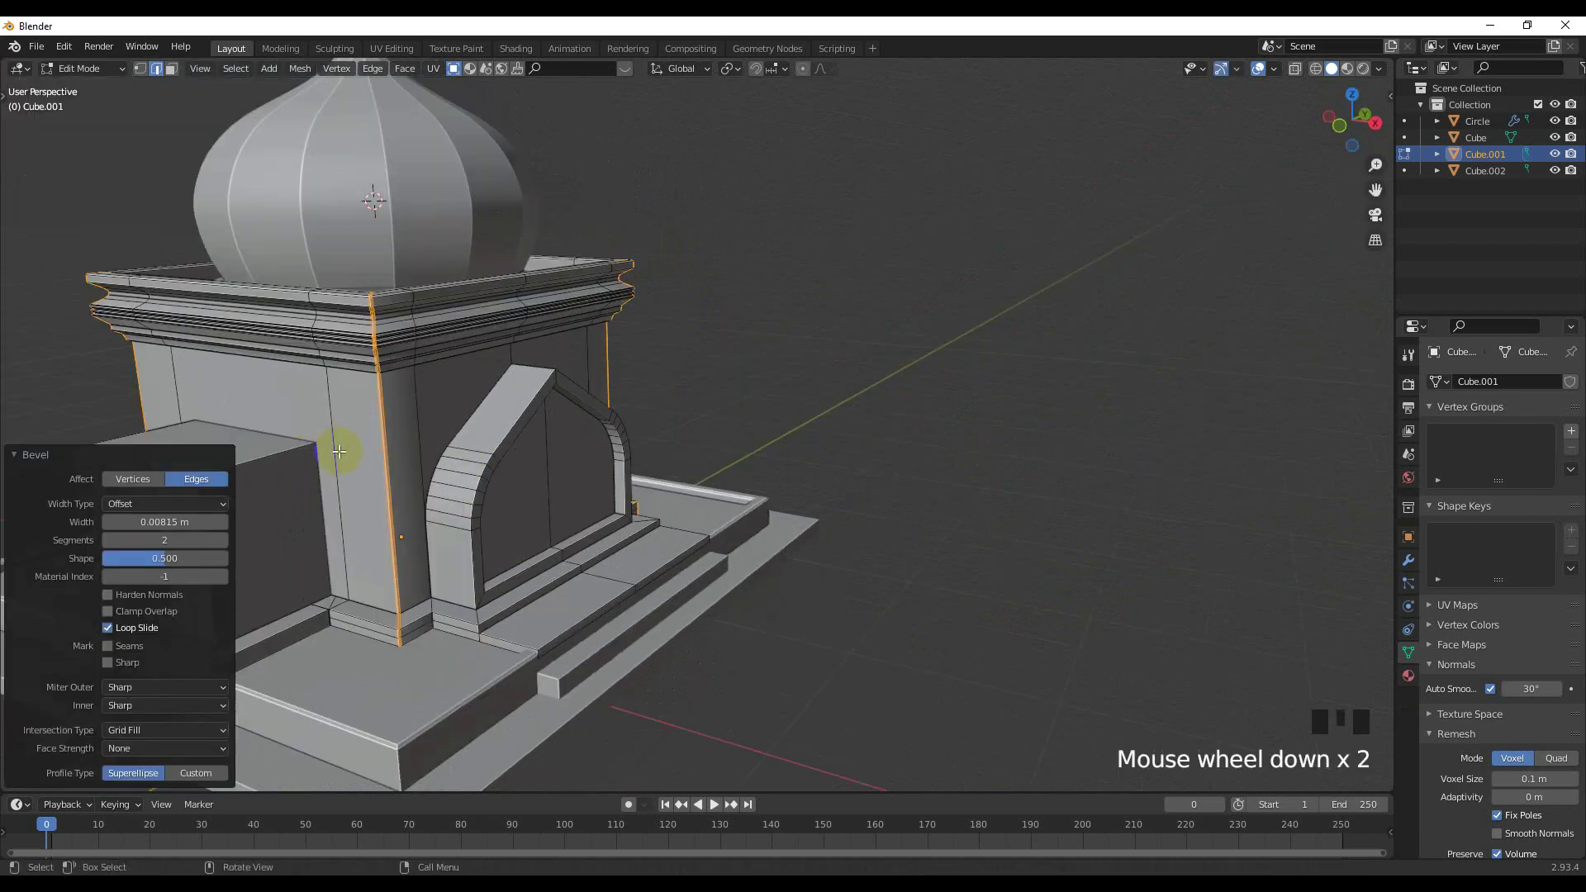
pyautogui.press('Tab')
pyautogui.rightClick(368, 414)
pyautogui.click(368, 414)
# Add a 2 m cube at the 3D cursor and scale it uniformly to about 0.378.
pyautogui.moveTo(364, 427); pyautogui.dragTo(666, 358, button='middle')
pyautogui.scroll(2, 488, 432)
pyautogui.keyDown('shift'); pyautogui.moveTo(488, 433); pyautogui.dragTo(699, 400, button='middle'); pyautogui.keyUp('shift')
pyautogui.click(478, 442)
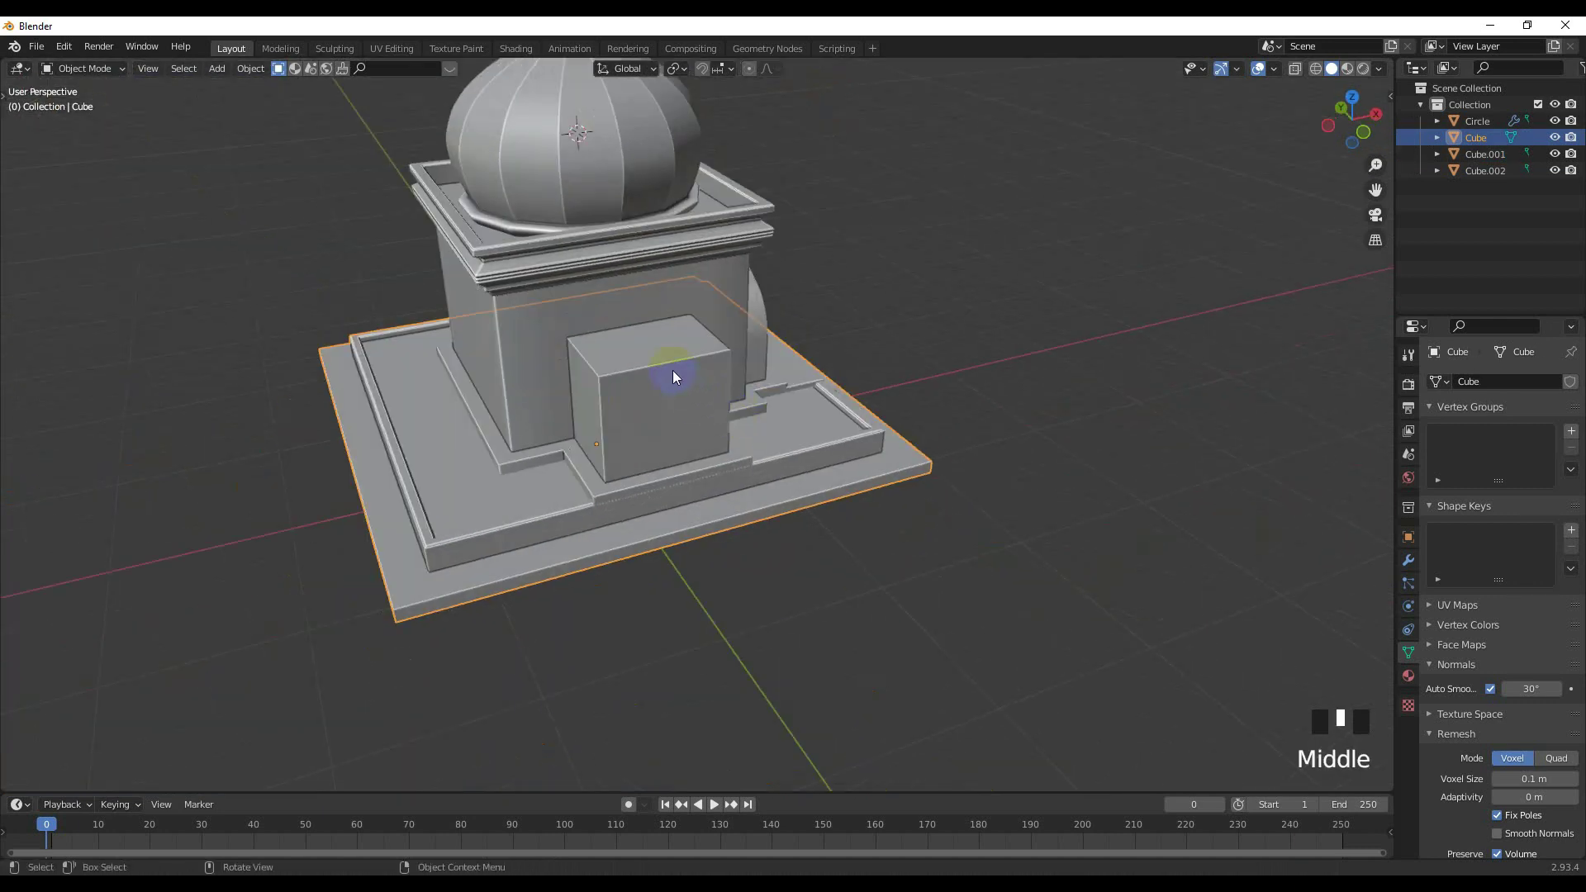
pyautogui.press('KP_7')
pyautogui.keyDown('shift'); pyautogui.moveTo(708, 269); pyautogui.dragTo(631, 322, button='middle'); pyautogui.keyUp('shift')
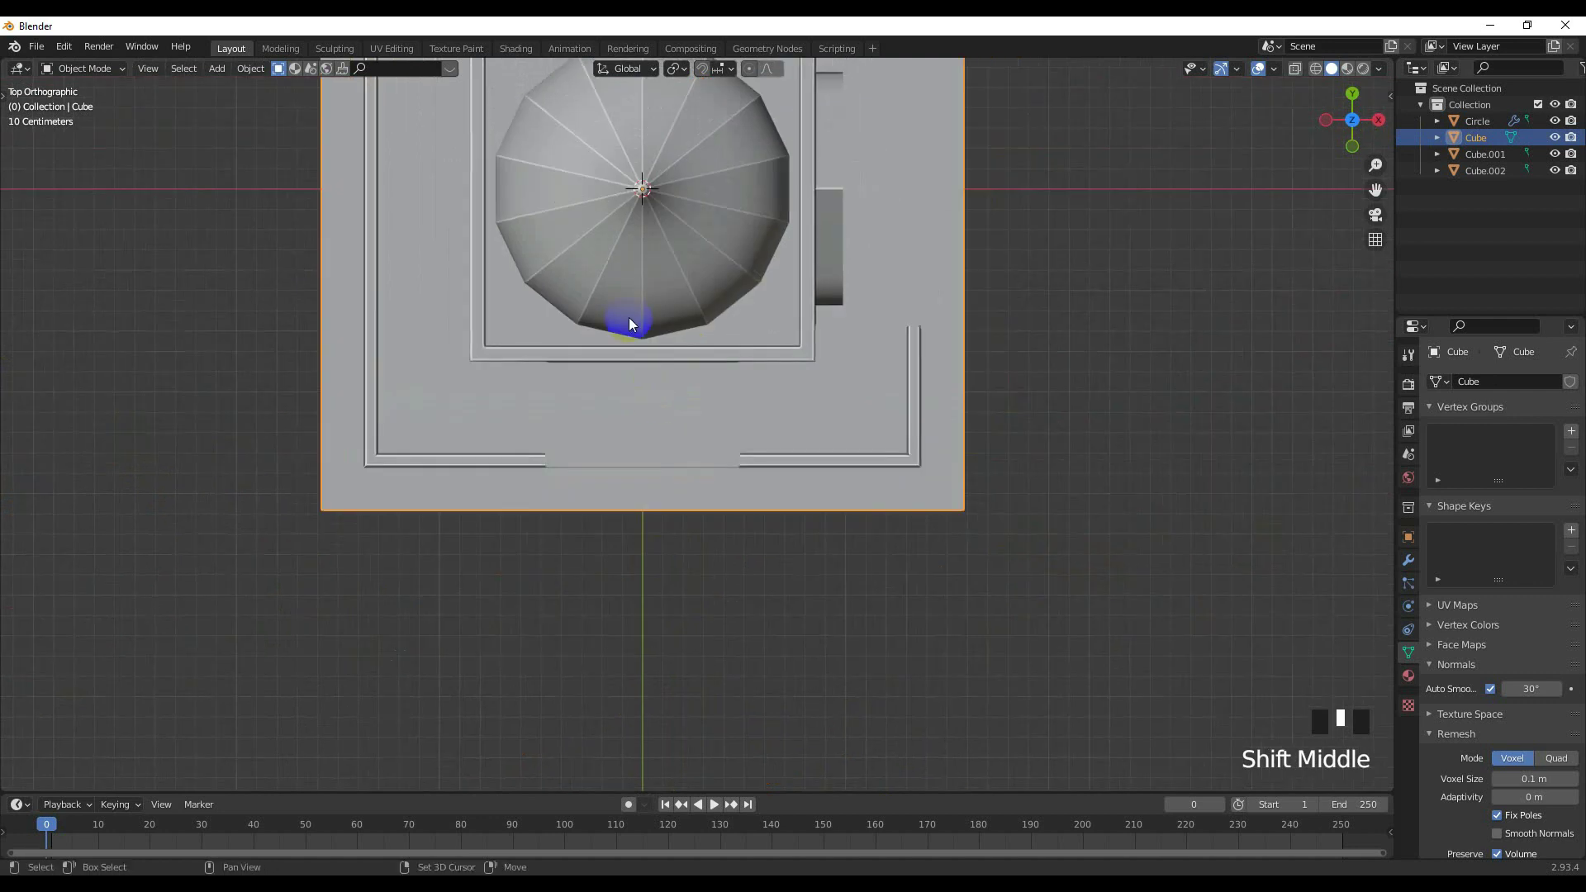
pyautogui.hotkey('shift', 'a')
pyautogui.moveTo(628, 317)
pyautogui.click(696, 333)
pyautogui.scroll(-3, 857, 337)
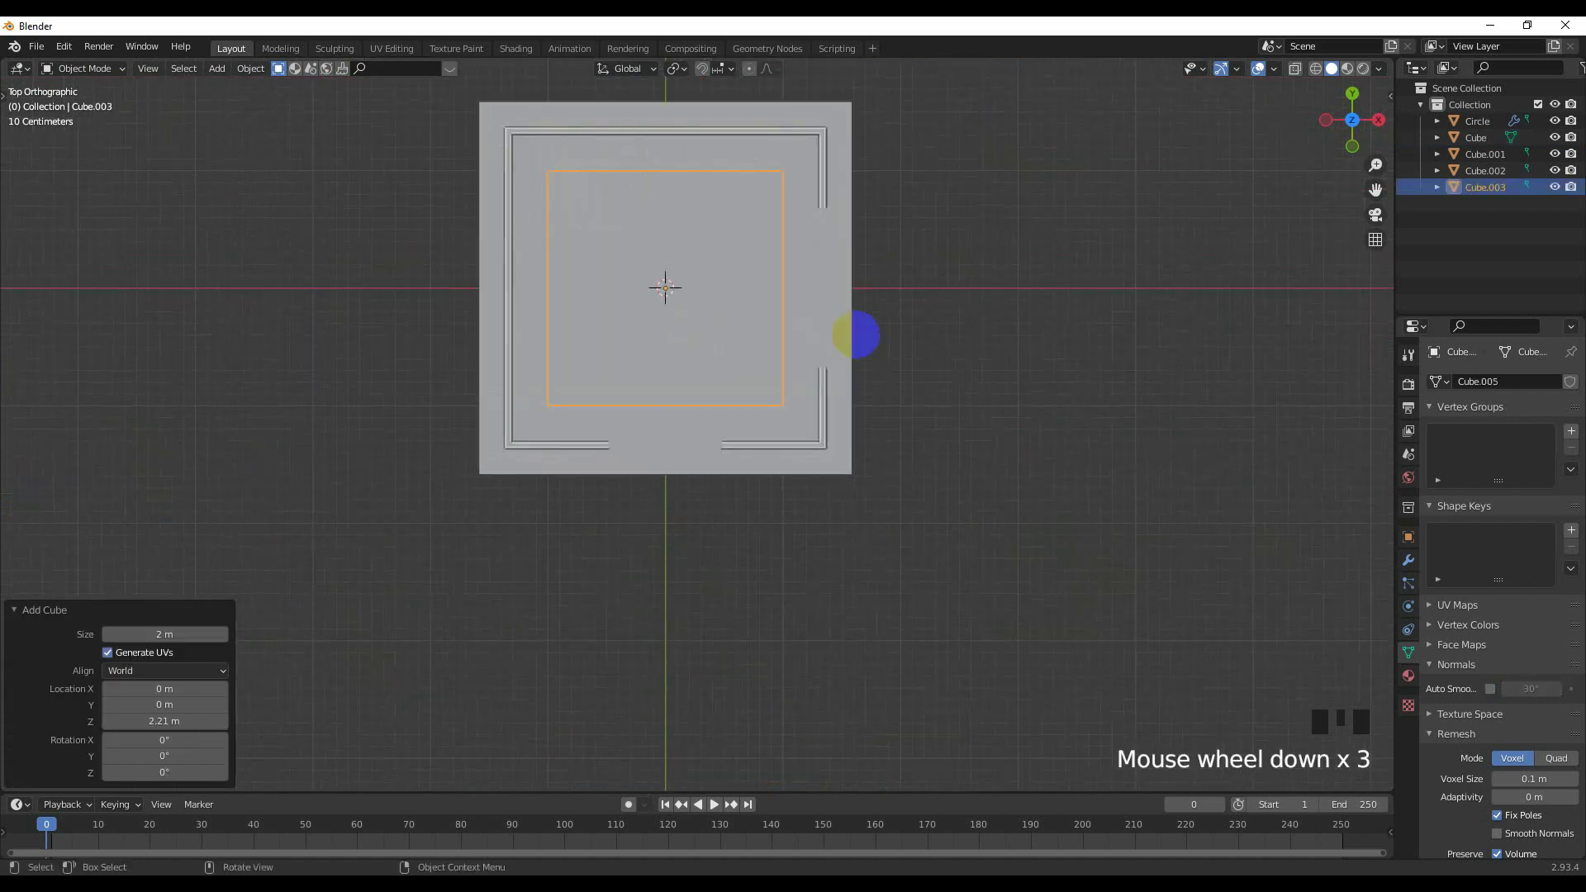
pyautogui.press('s')
pyautogui.click(742, 304)
# Move the new cube about -1.328 m along Y in the top view.
pyautogui.press('KP_1')
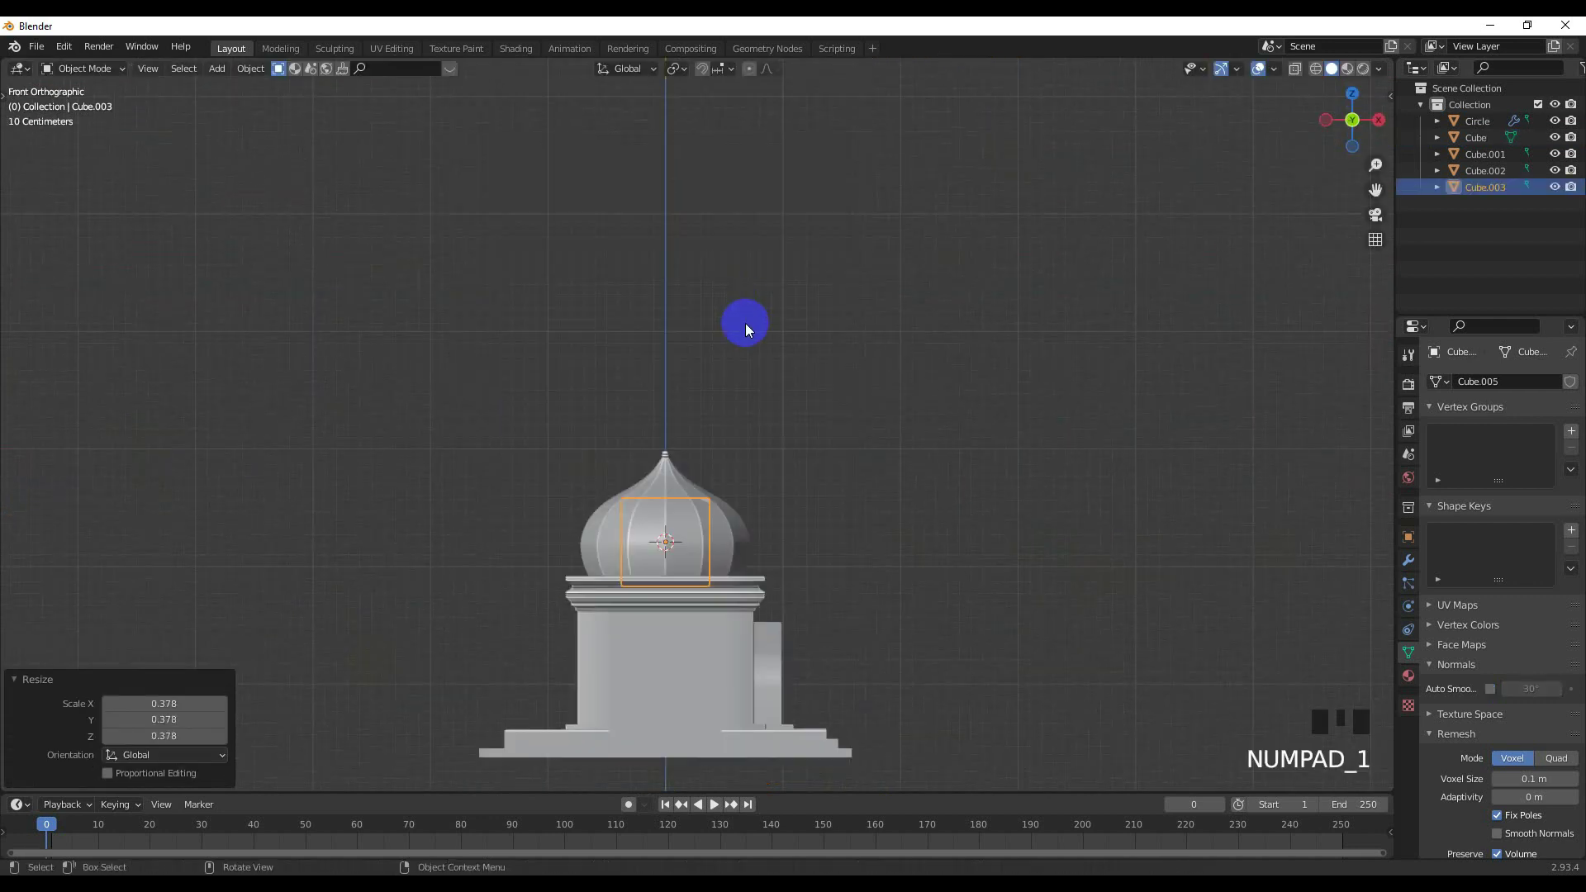
pyautogui.press('KP_7')
pyautogui.press('g')
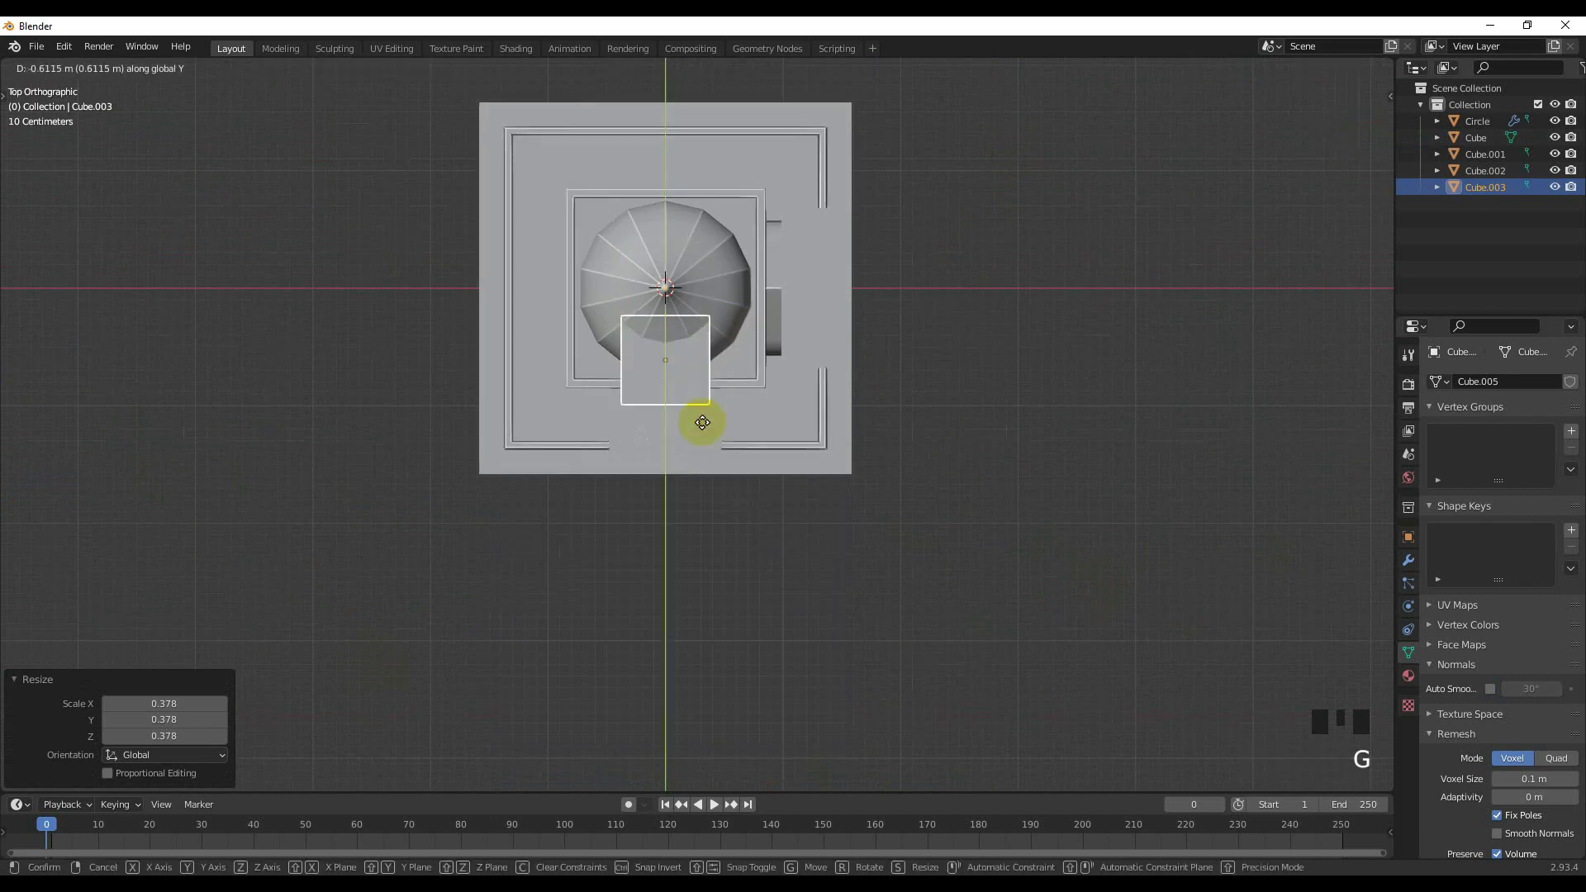
pyautogui.click(703, 498)
# Turn on X-ray display and lower the new cube about 1.235 m along Z in the front view.
pyautogui.press('KP_1')
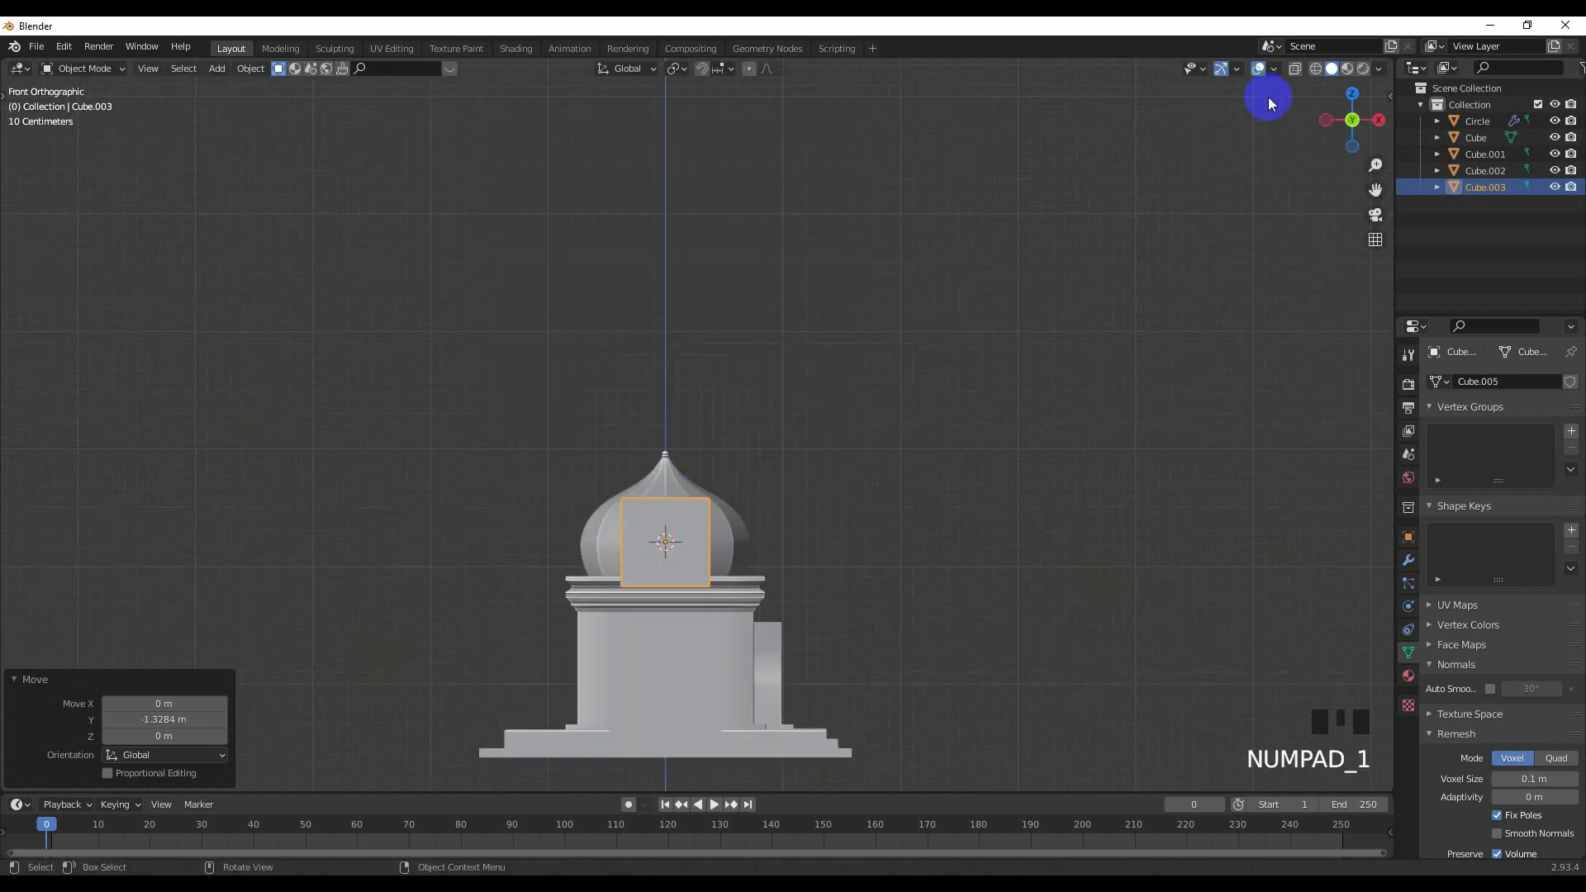
pyautogui.click(1295, 69)
pyautogui.scroll(2, 779, 460)
pyautogui.keyDown('shift'); pyautogui.moveTo(779, 460); pyautogui.dragTo(727, 236, button='middle'); pyautogui.keyUp('shift')
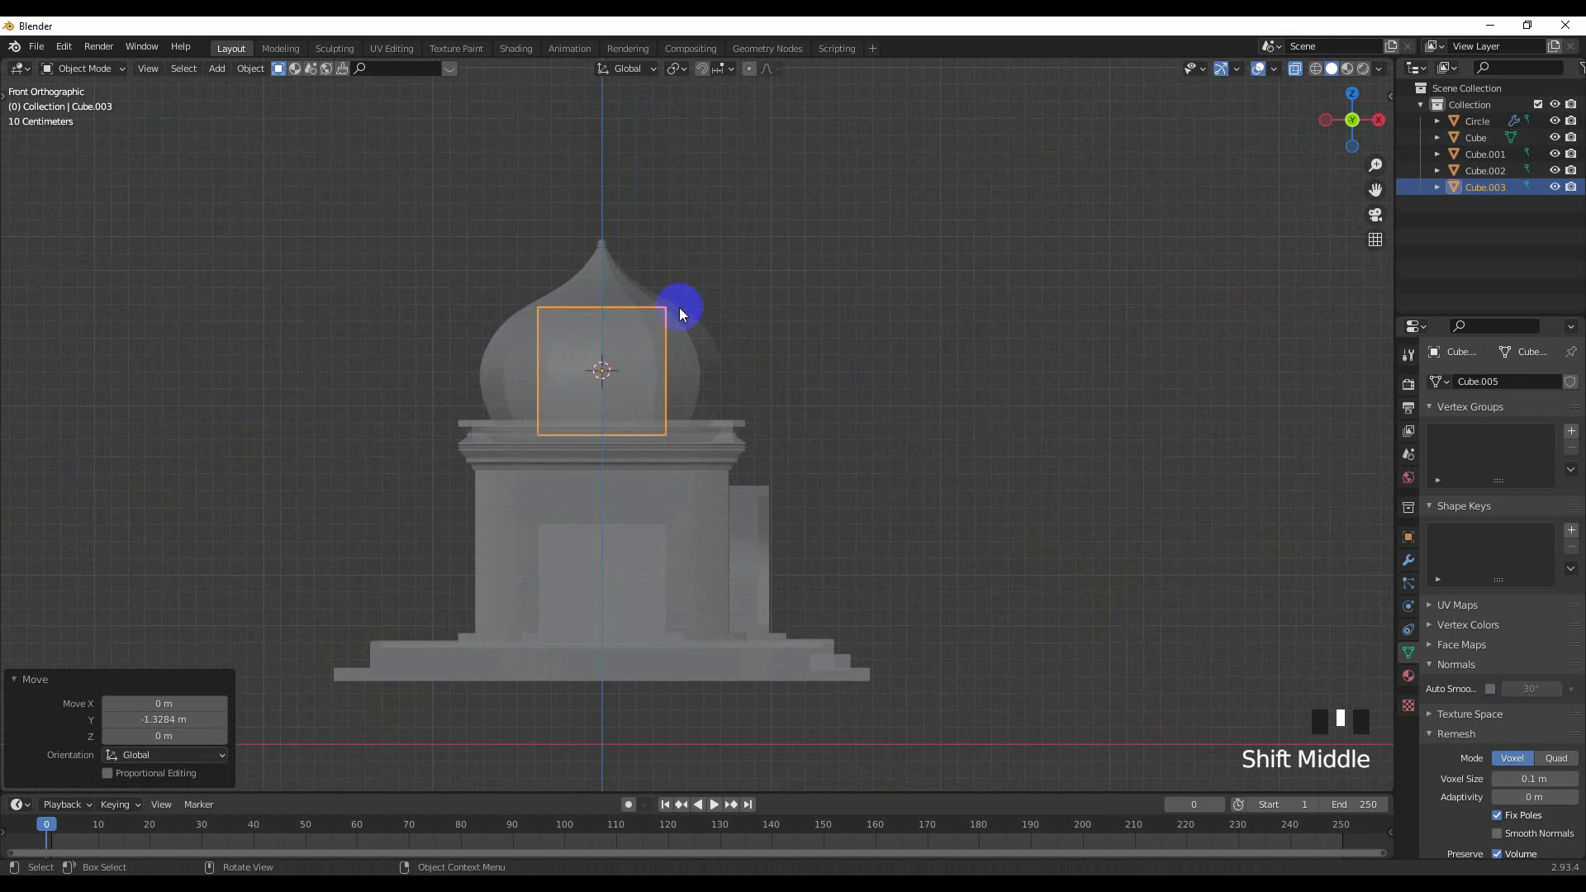
pyautogui.press('g')
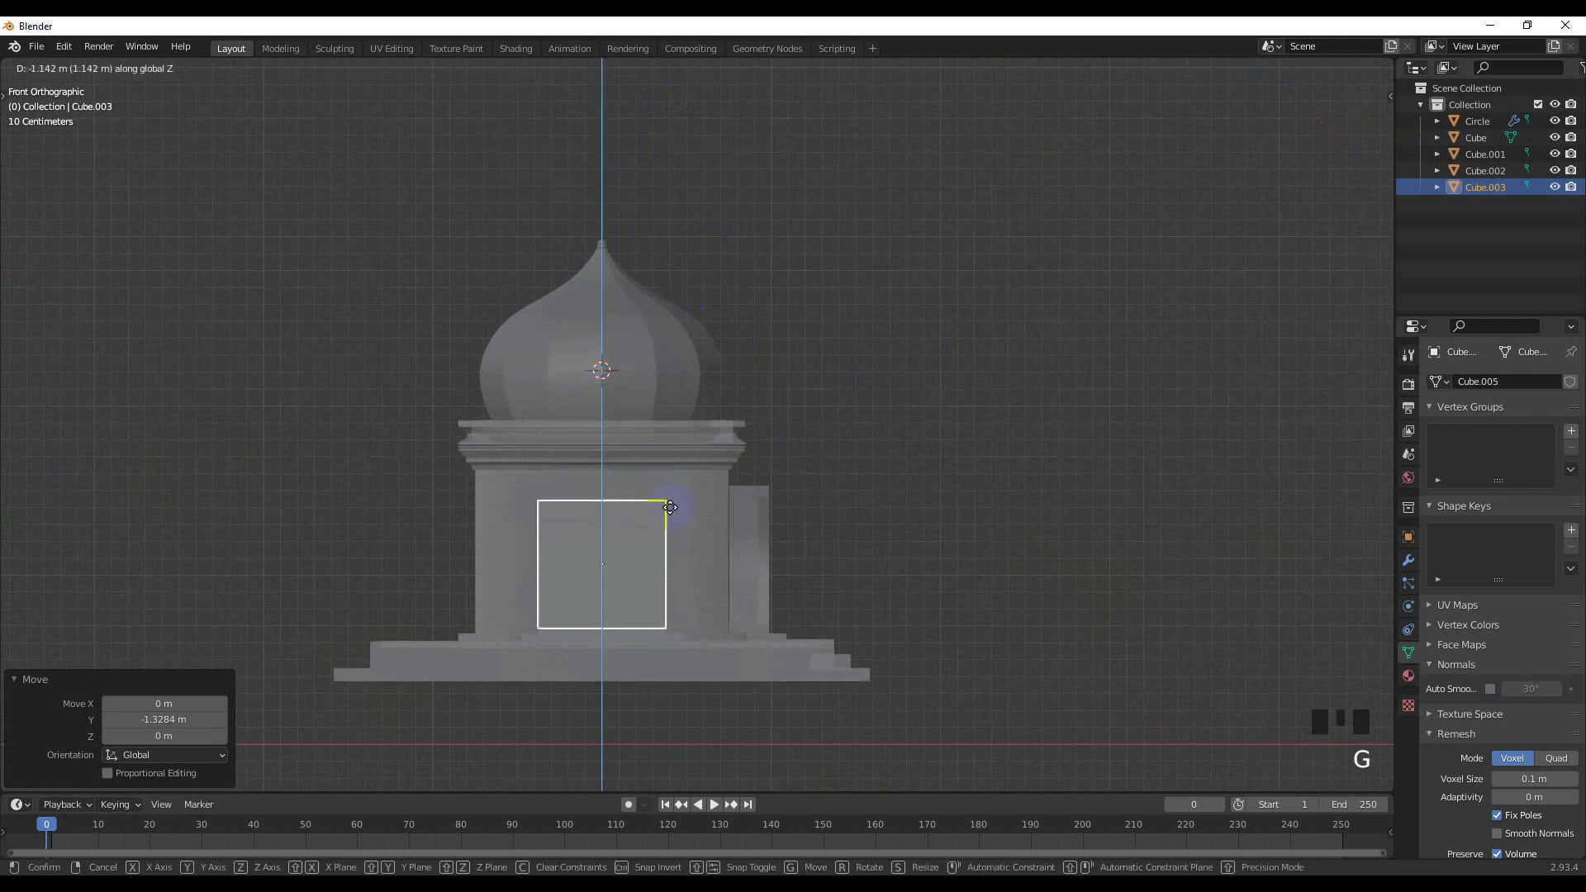
pyautogui.click(672, 519)
# Scale the new cube uniformly to about 0.861 so it fits inside the block behind it.
pyautogui.scroll(3, 679, 511)
pyautogui.keyDown('shift'); pyautogui.scroll(2, 837, 280); pyautogui.keyUp('shift')
pyautogui.scroll(1, 840, 400)
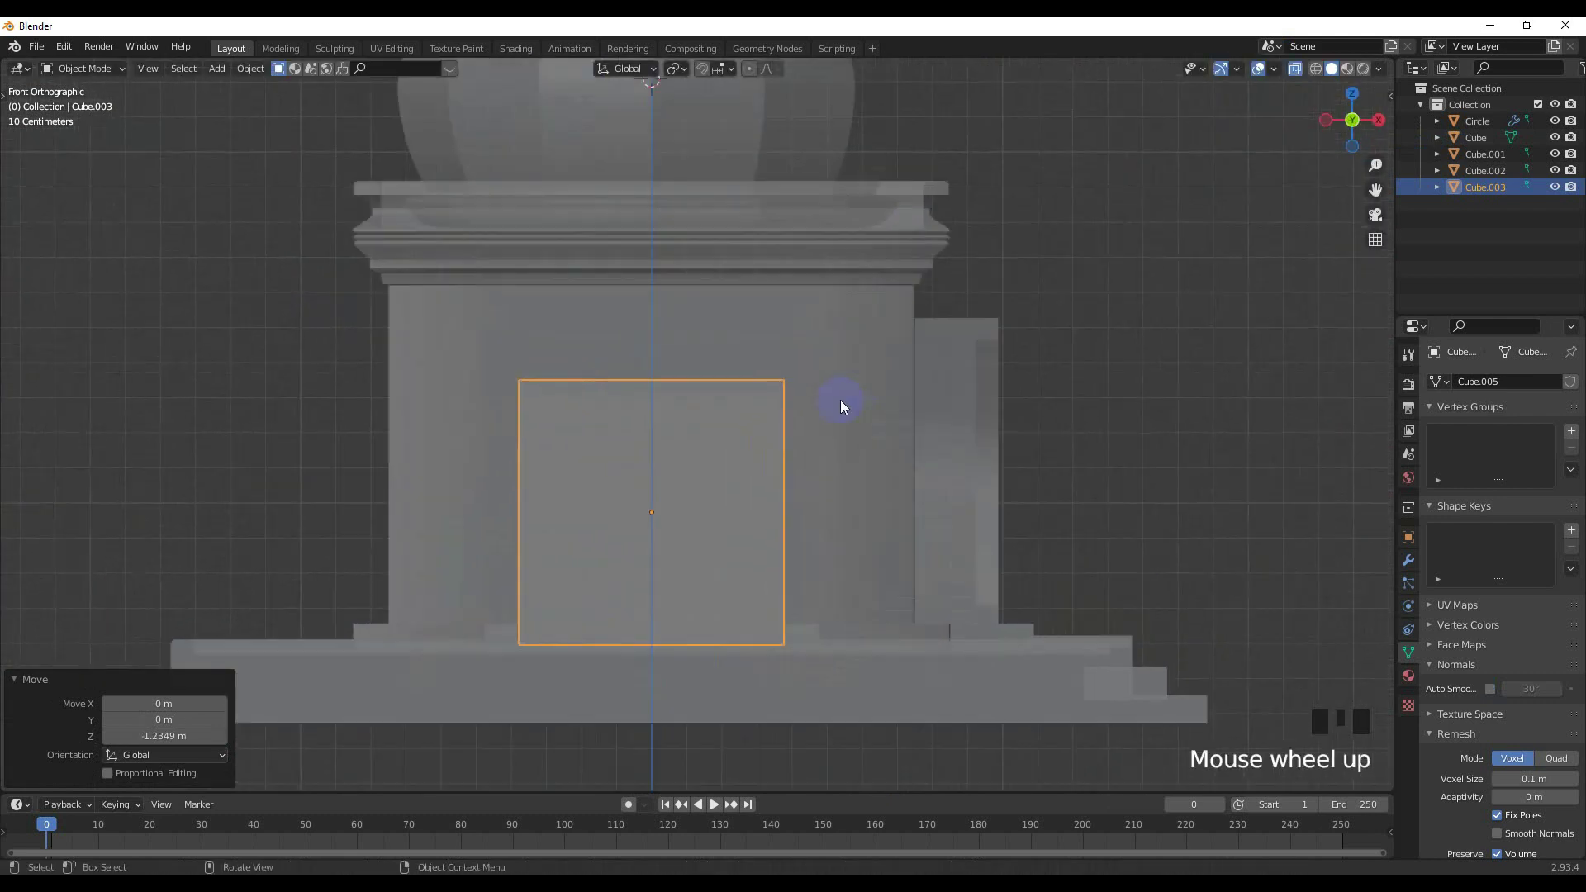
pyautogui.keyDown('shift'); pyautogui.moveTo(841, 399); pyautogui.dragTo(826, 410, button='middle'); pyautogui.keyUp('shift')
pyautogui.press('s')
pyautogui.click(850, 428)
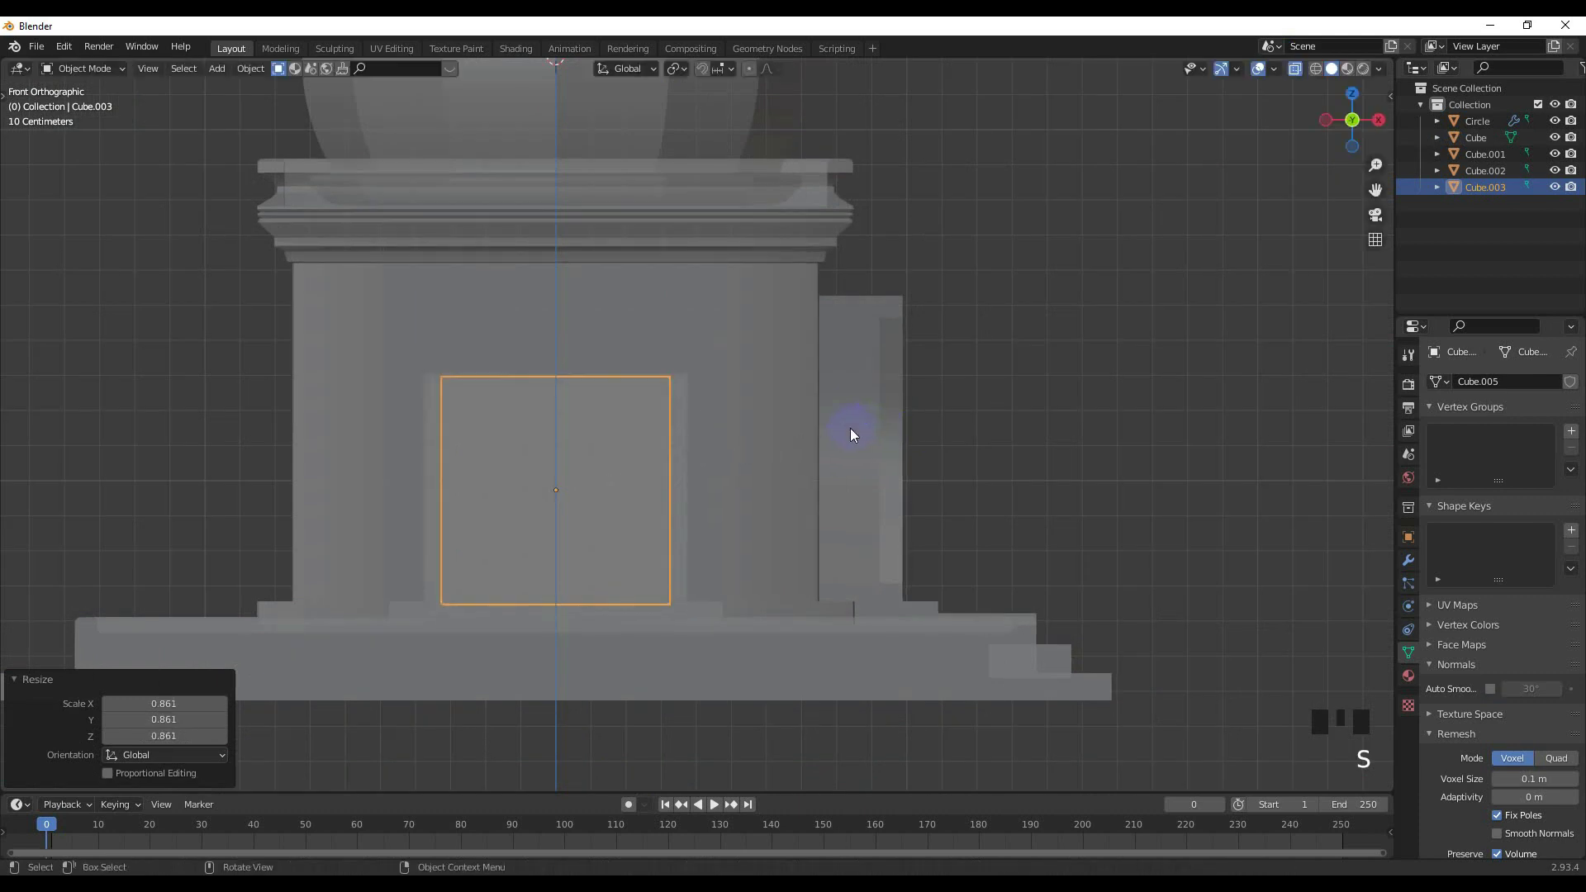
# Scale the front cube uniformly to about 0.769 and lower it about 0.054 m along Z.
pyautogui.keyDown('shift'); pyautogui.scroll(1, 750, 425); pyautogui.keyUp('shift')
pyautogui.keyDown('shift'); pyautogui.moveTo(750, 426); pyautogui.dragTo(851, 389, button='middle'); pyautogui.keyUp('shift')
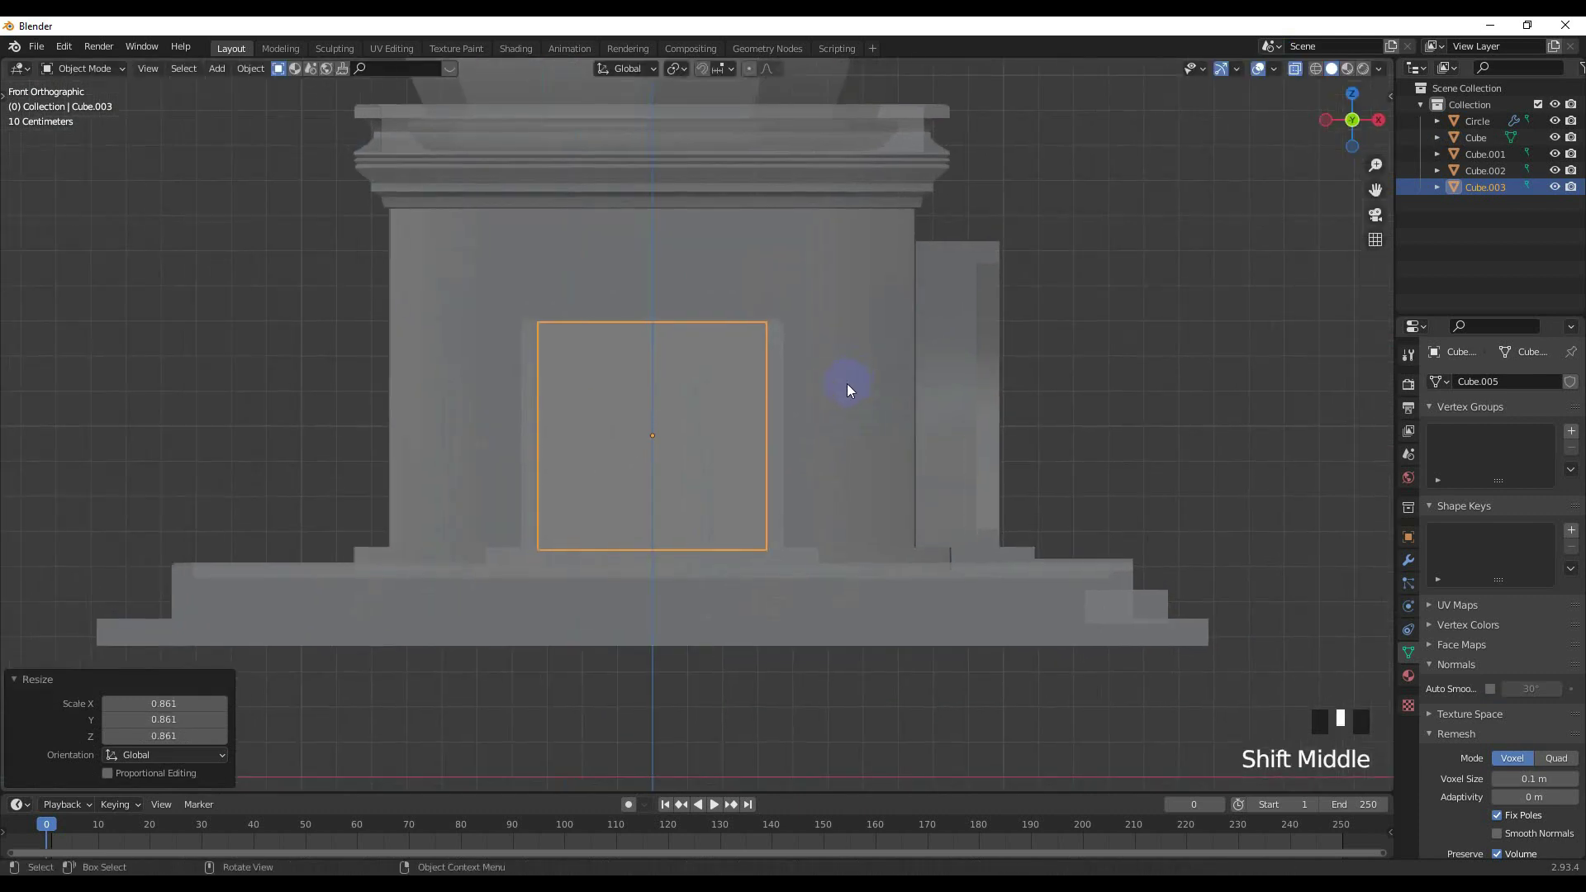
pyautogui.press('s')
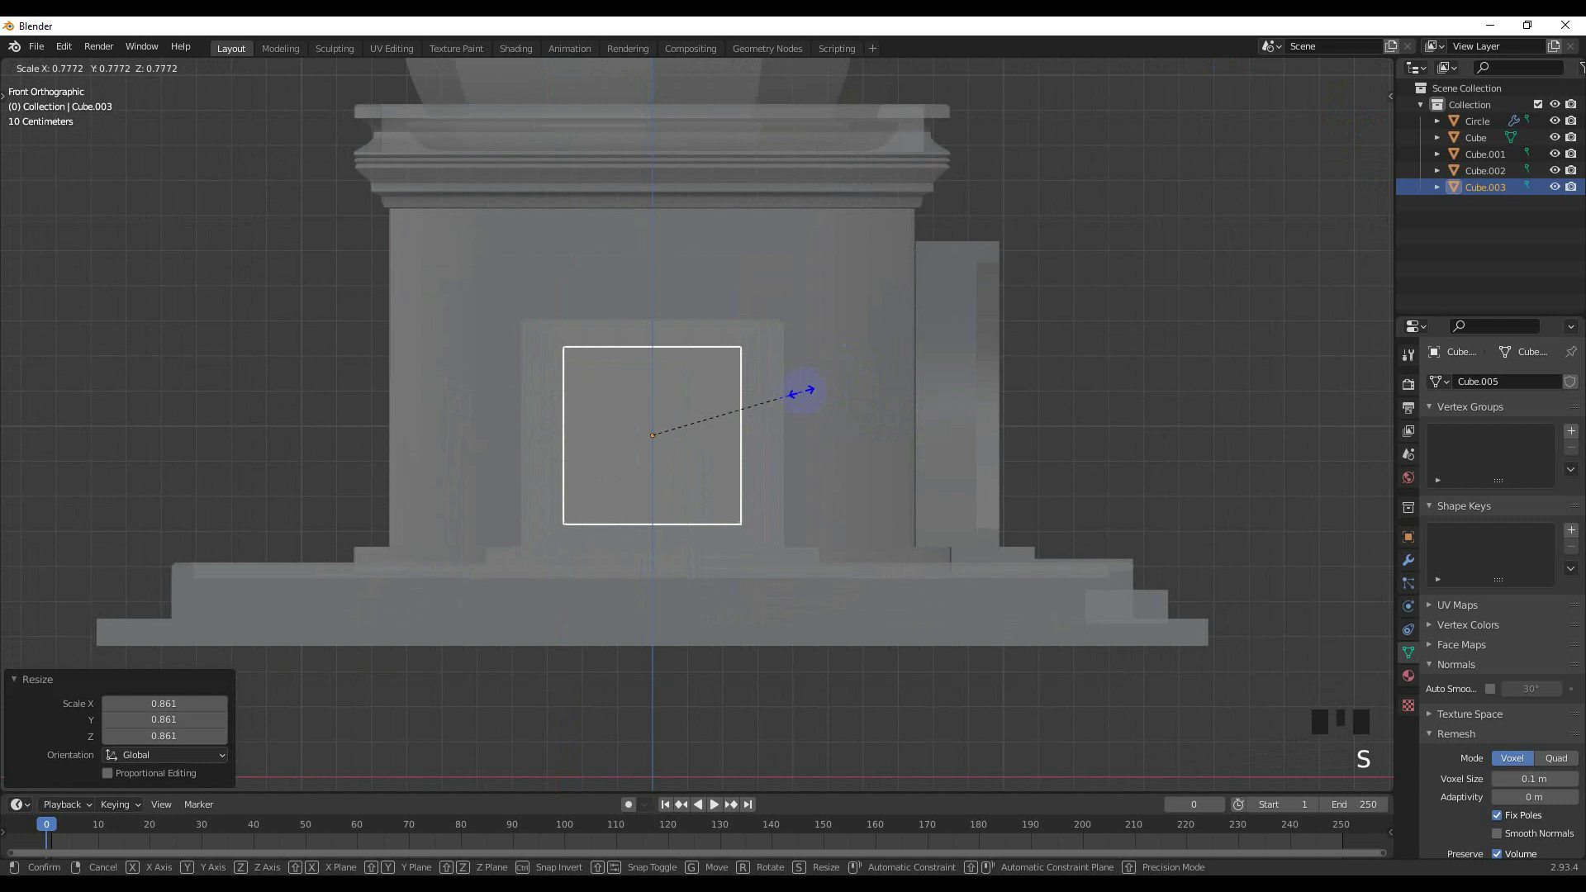
pyautogui.click(801, 392)
pyautogui.press('g')
pyautogui.press('z')
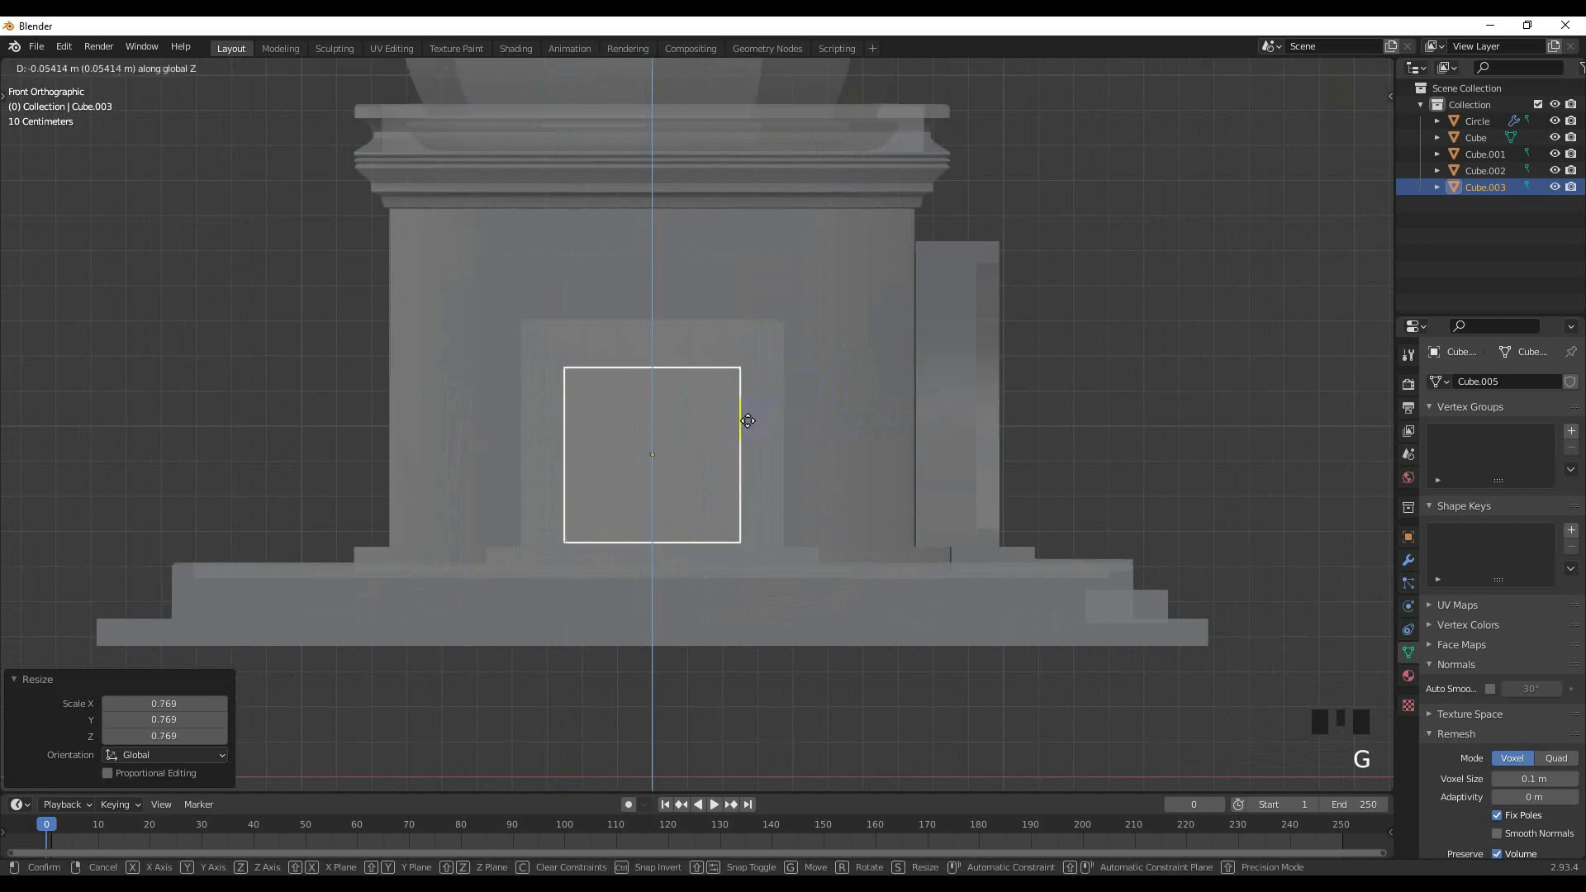
pyautogui.click(749, 419)
# Apply the cube's transformation and add one centred vertical loop cut through its front and top faces.
pyautogui.hotkey('ctrl', 'a')
pyautogui.click(751, 420)
pyautogui.press('Tab')
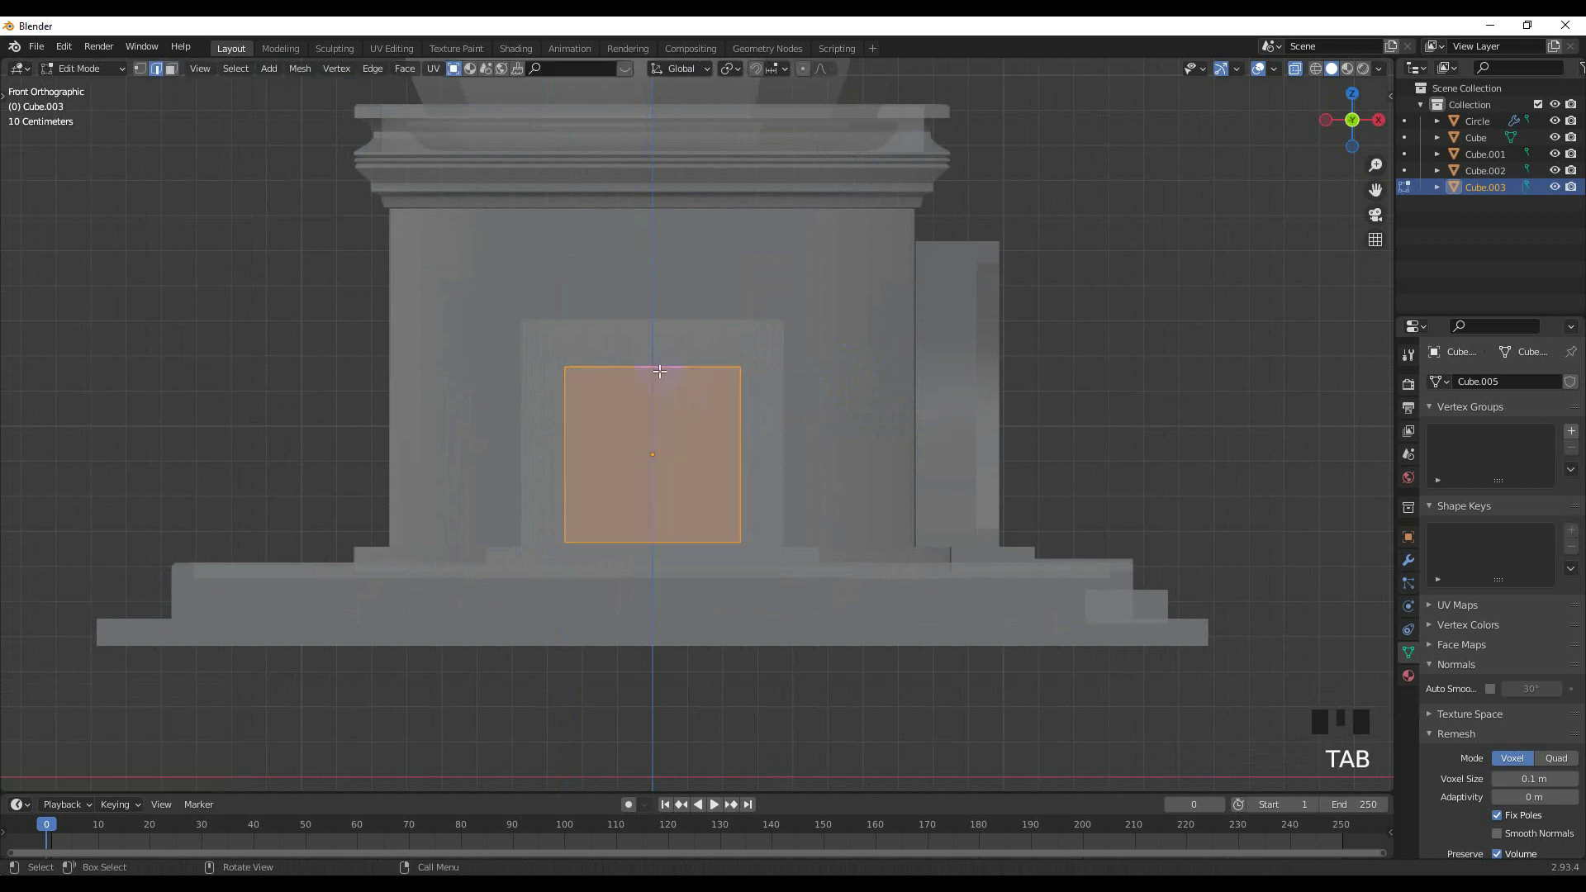
pyautogui.hotkey('ctrl', 'r')
pyautogui.click(658, 370)
pyautogui.click(658, 370)
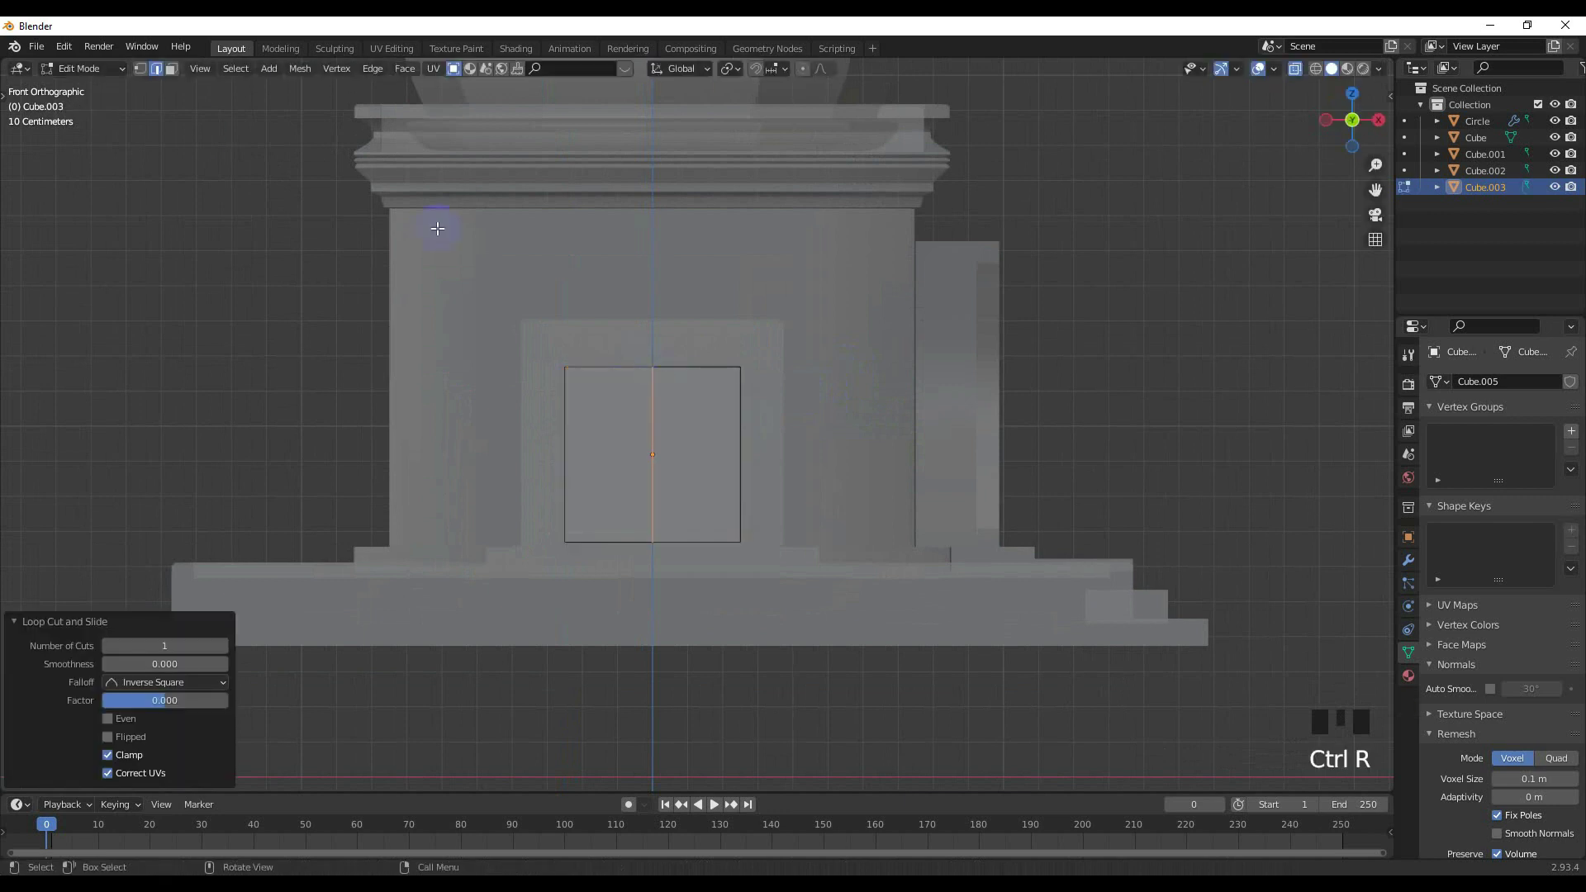
# Lower the cube's two outer top edges about 0.208 m along Z to form a gabled shape.
pyautogui.moveTo(533, 327); pyautogui.dragTo(556, 348, button='middle')
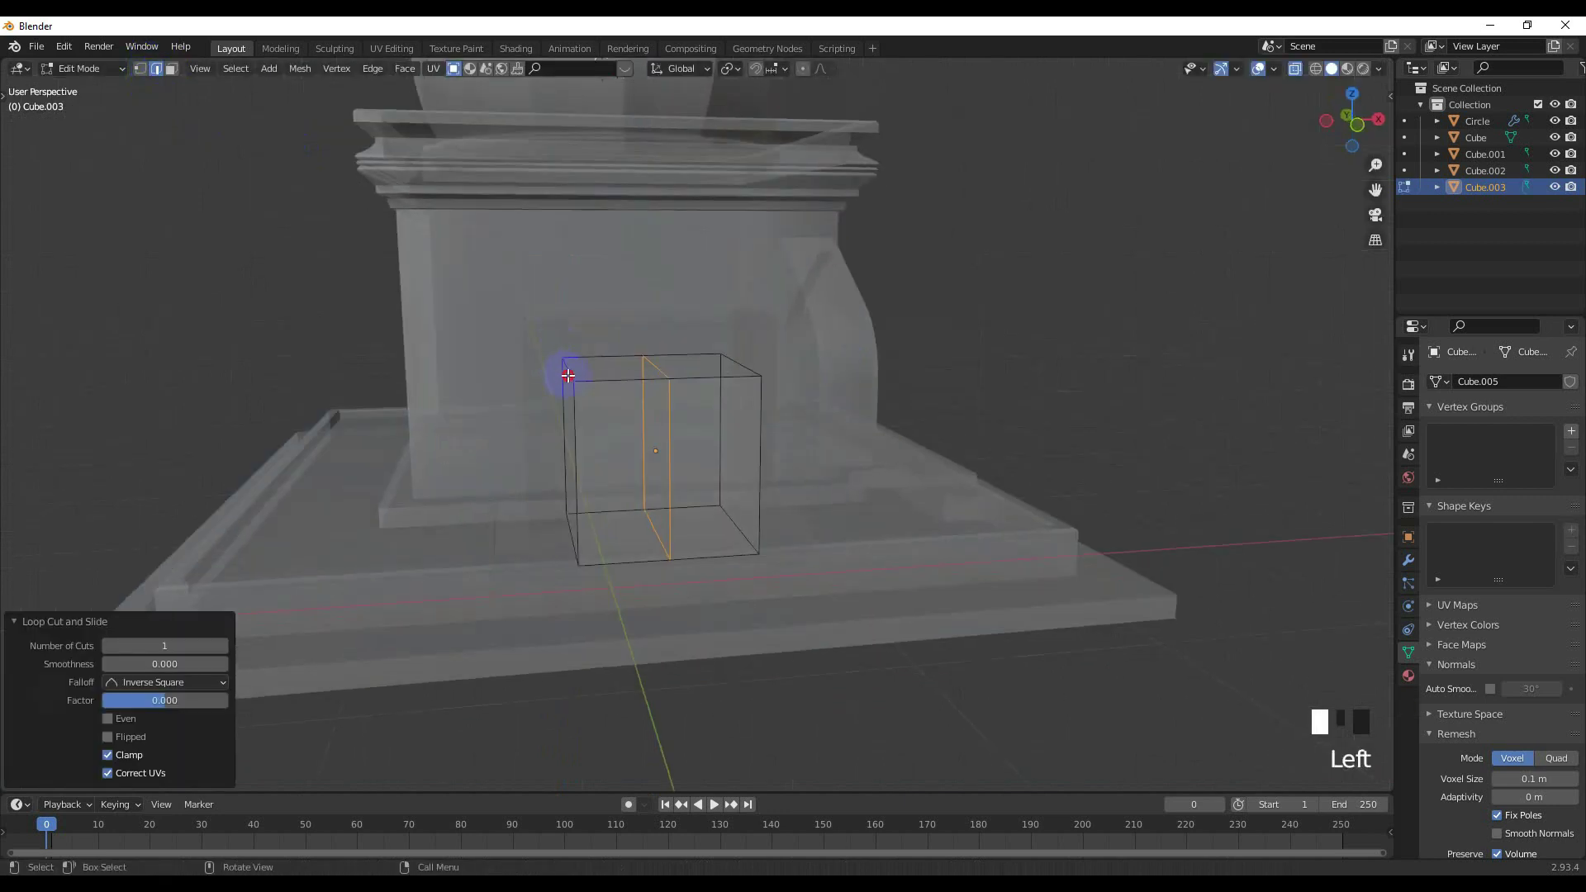
pyautogui.click(568, 376)
pyautogui.moveTo(734, 377); pyautogui.dragTo(756, 369, button='middle')
pyautogui.keyDown('shift'); pyautogui.click(770, 371); pyautogui.keyUp('shift')
pyautogui.press('KP_1')
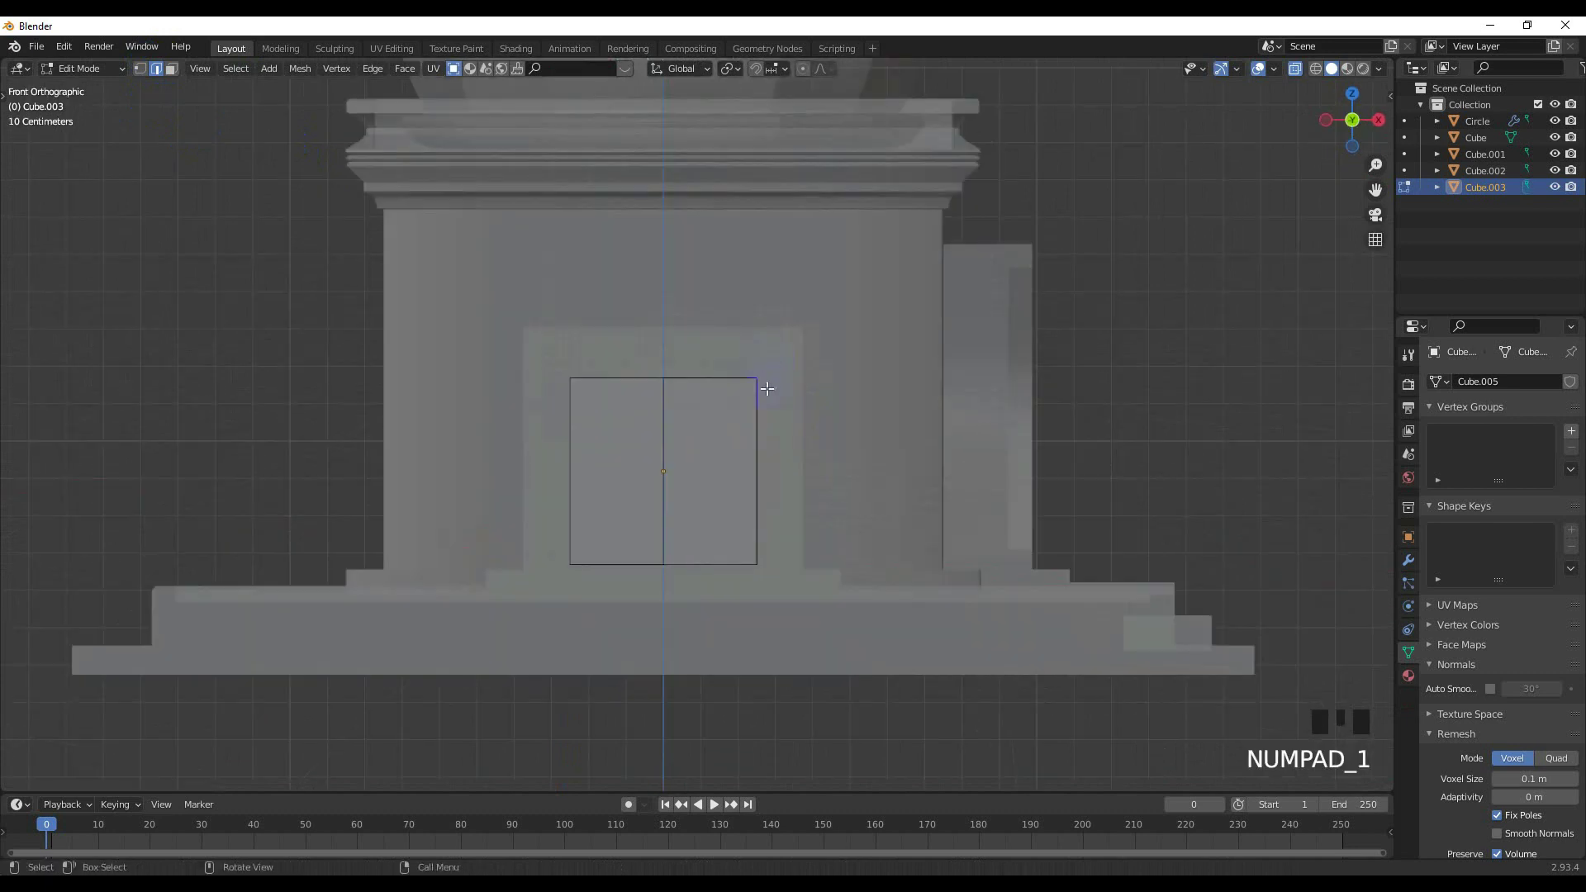
pyautogui.press('g')
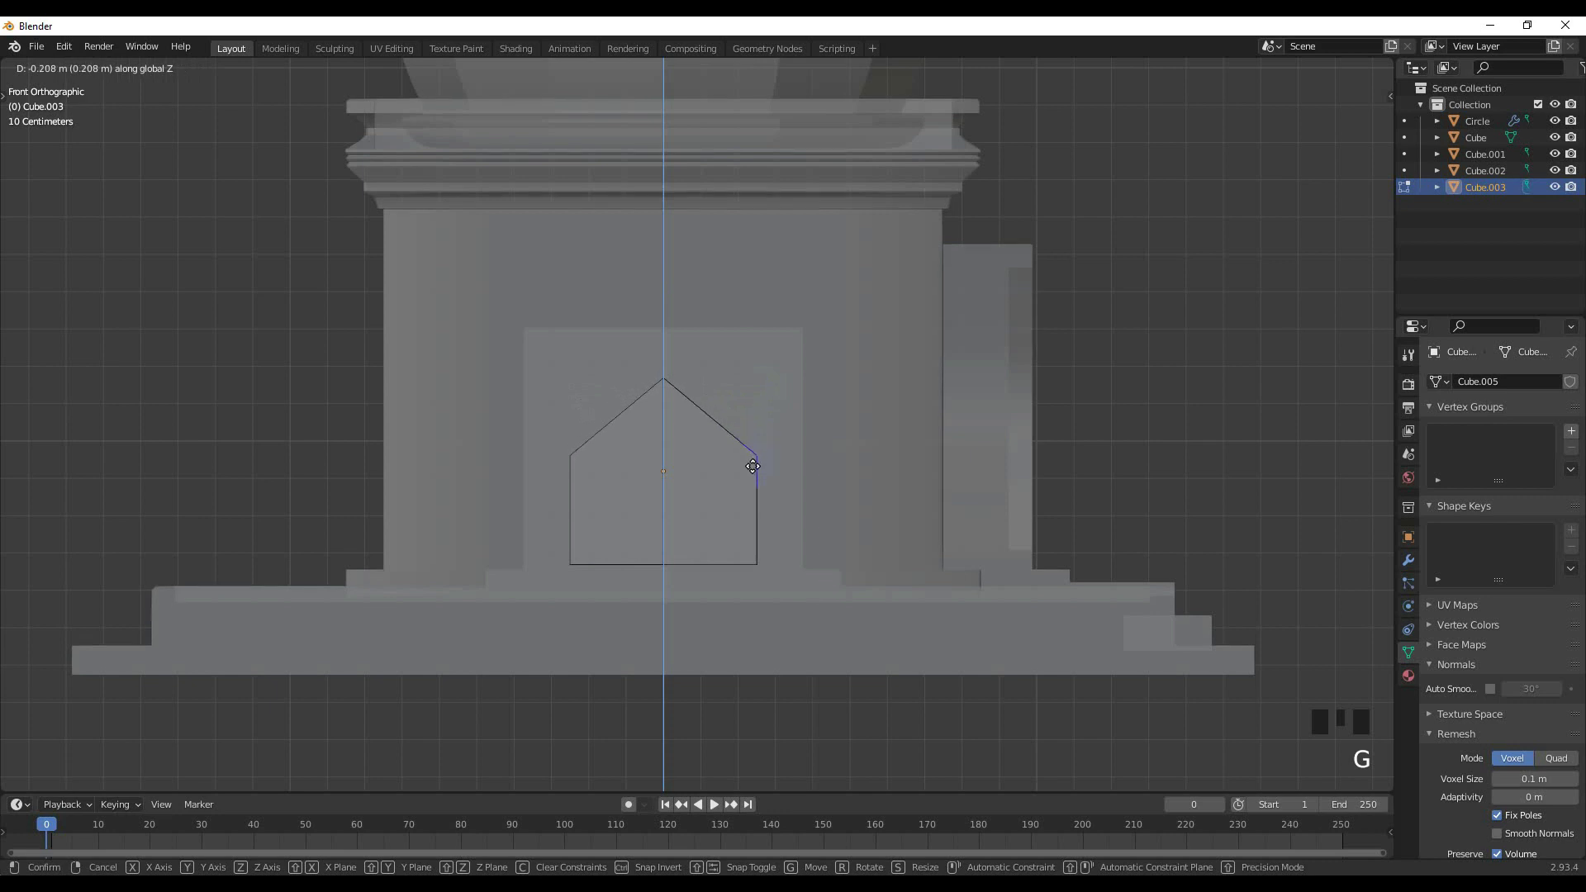
pyautogui.click(753, 466)
# Raise the central ridge edge of the gabled block about 0.037 m along Z.
pyautogui.moveTo(679, 396); pyautogui.dragTo(685, 383, button='middle')
pyautogui.click(685, 383)
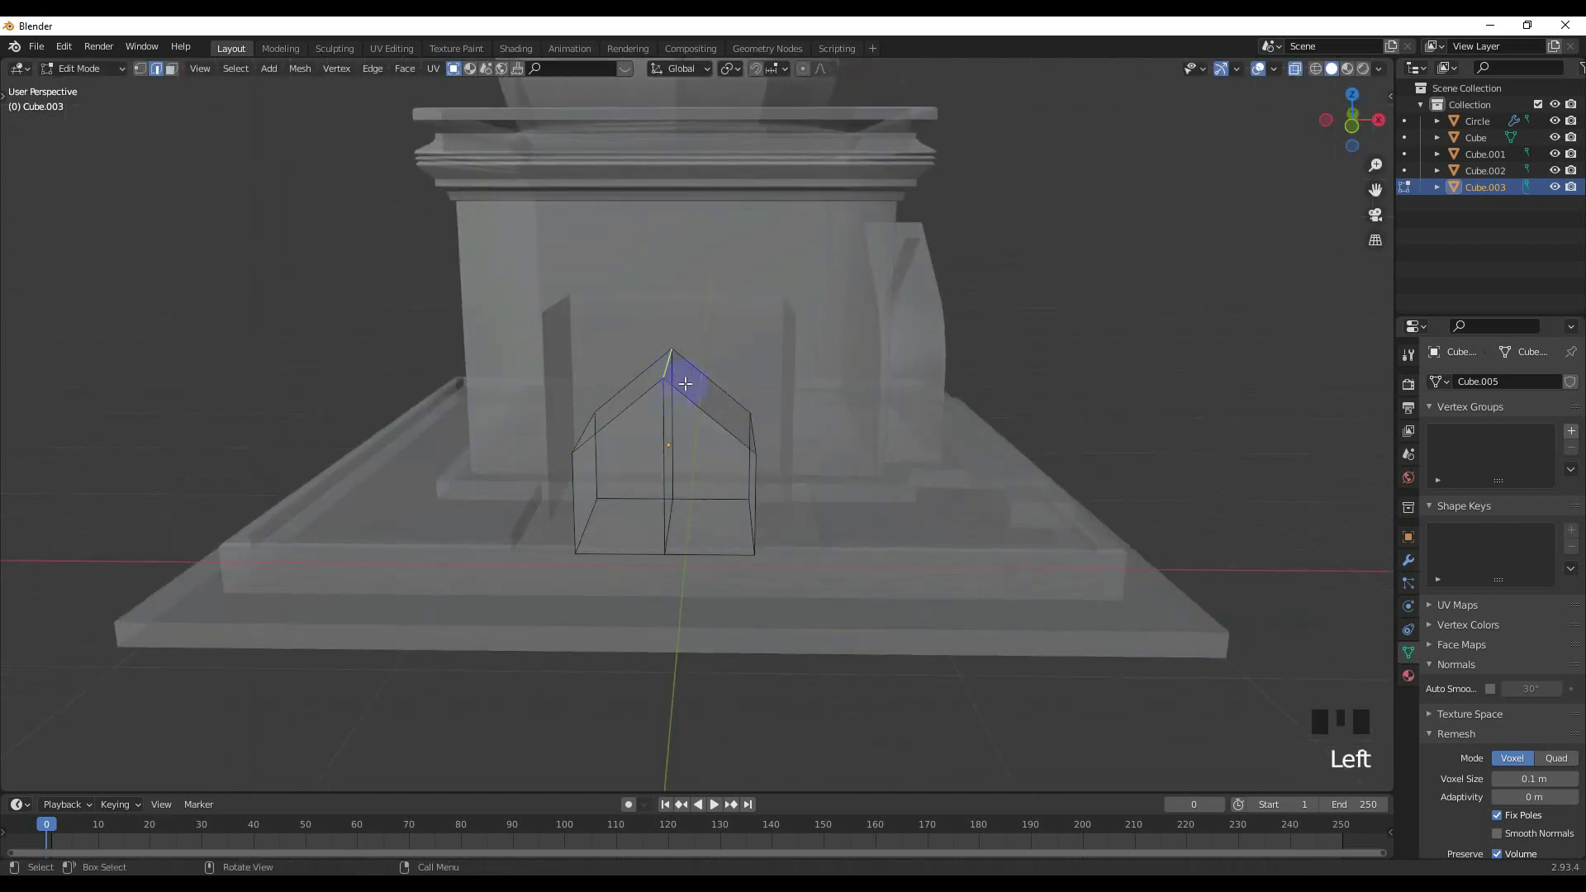
pyautogui.press('g')
pyautogui.press('z')
pyautogui.click(678, 304)
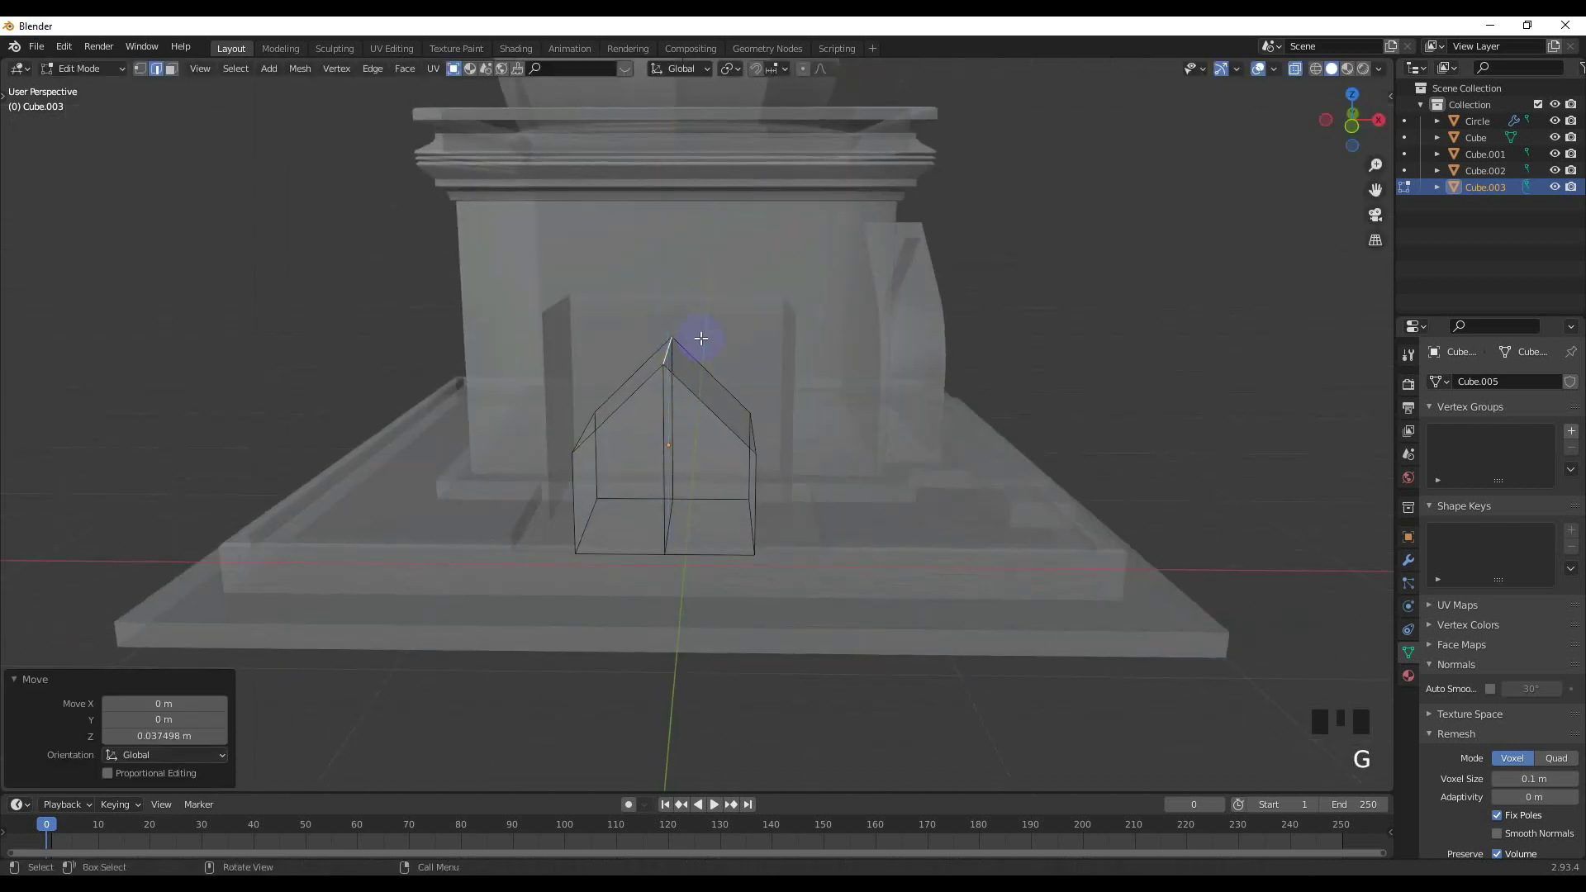
# Raise the two eave edges of the gabled block about 0.054 m along Z and bevel them about 0.104 m with 4 segments.
pyautogui.press('KP_1')
pyautogui.scroll(1, 709, 357)
pyautogui.moveTo(754, 442); pyautogui.dragTo(596, 460, button='middle')
pyautogui.click(754, 454)
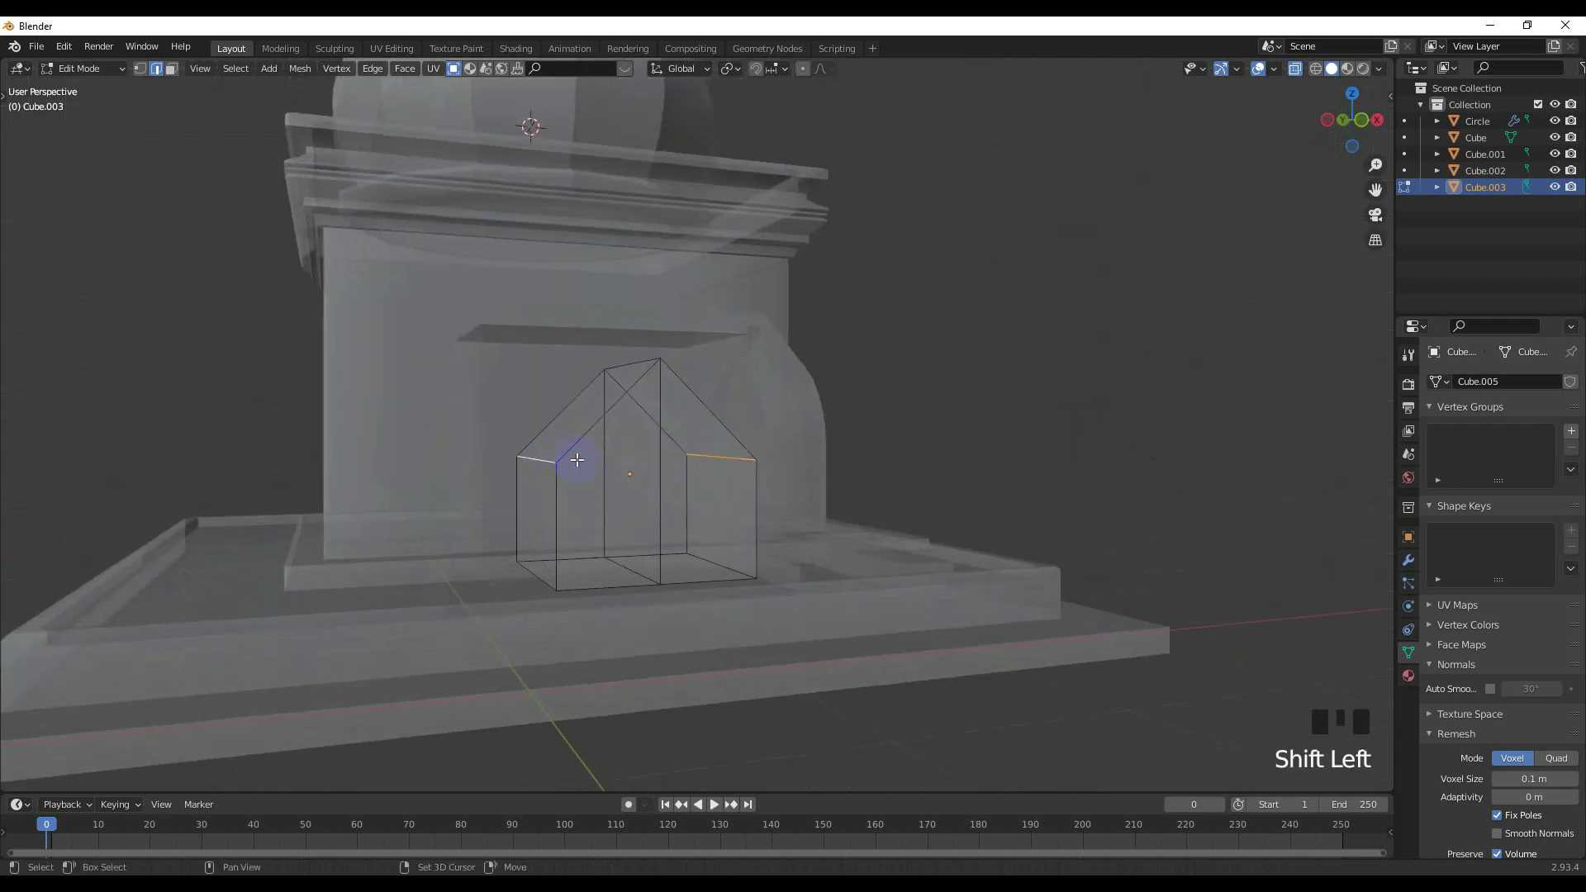
pyautogui.press('KP_1')
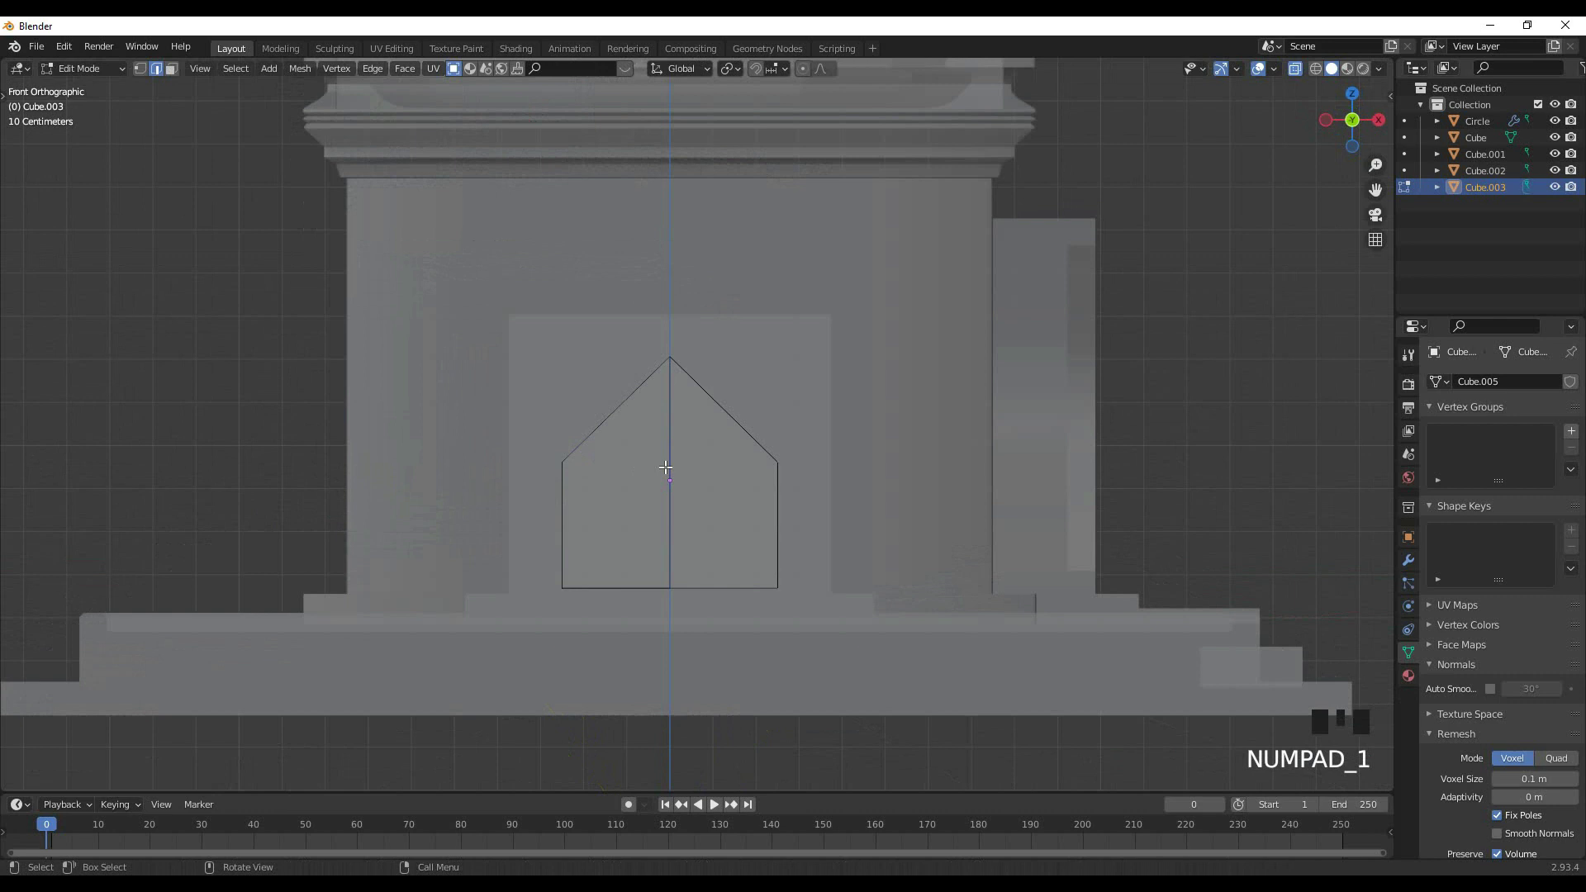
pyautogui.press('g')
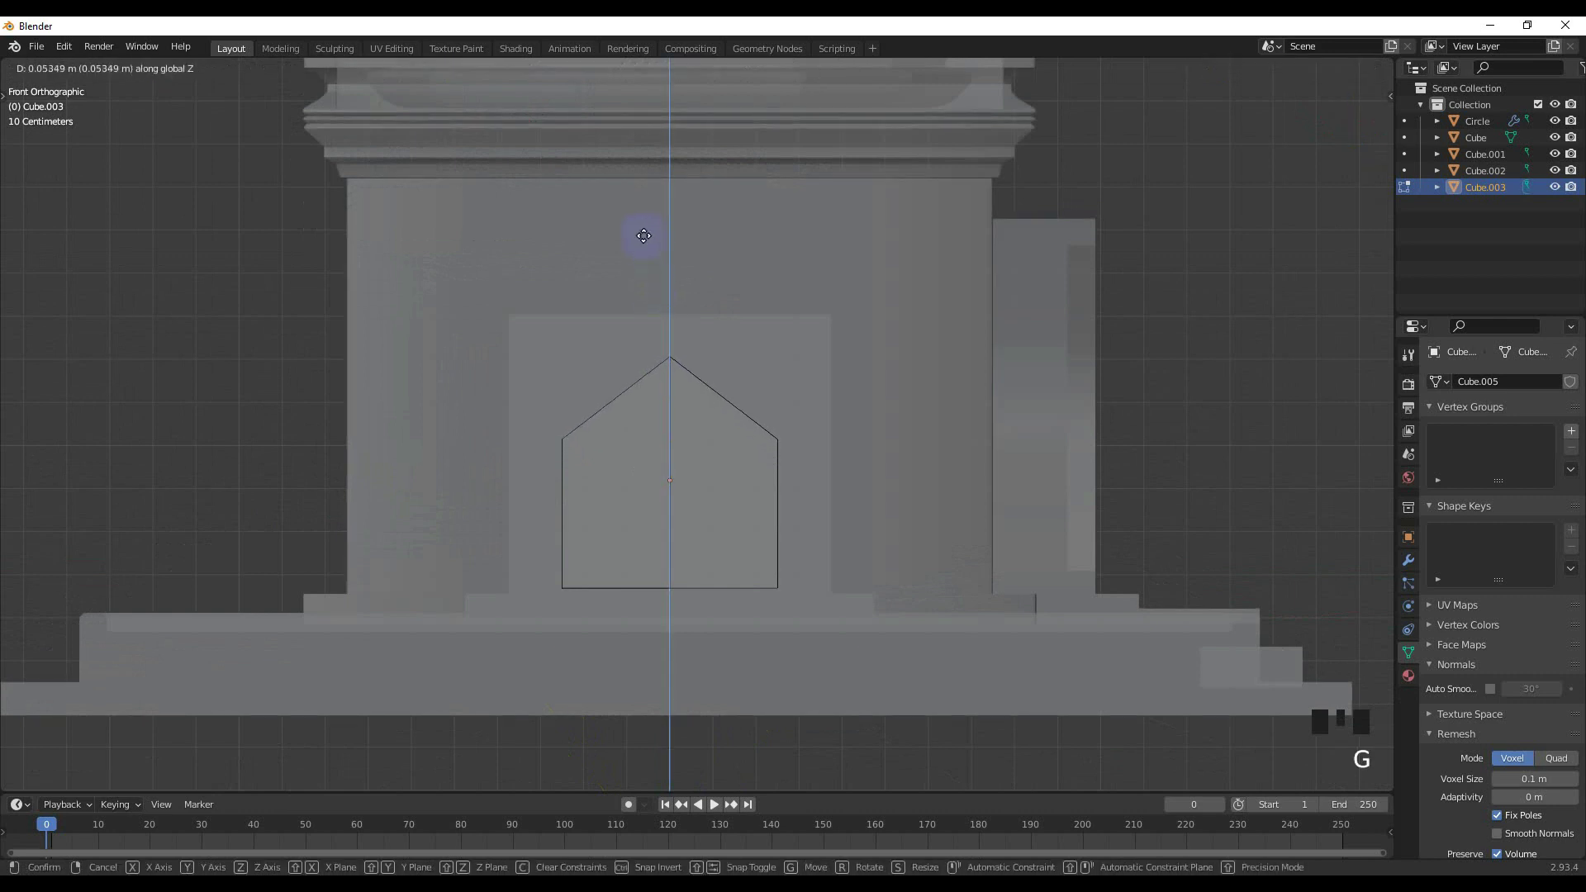
pyautogui.click(644, 236)
pyautogui.hotkey('ctrl', 'b')
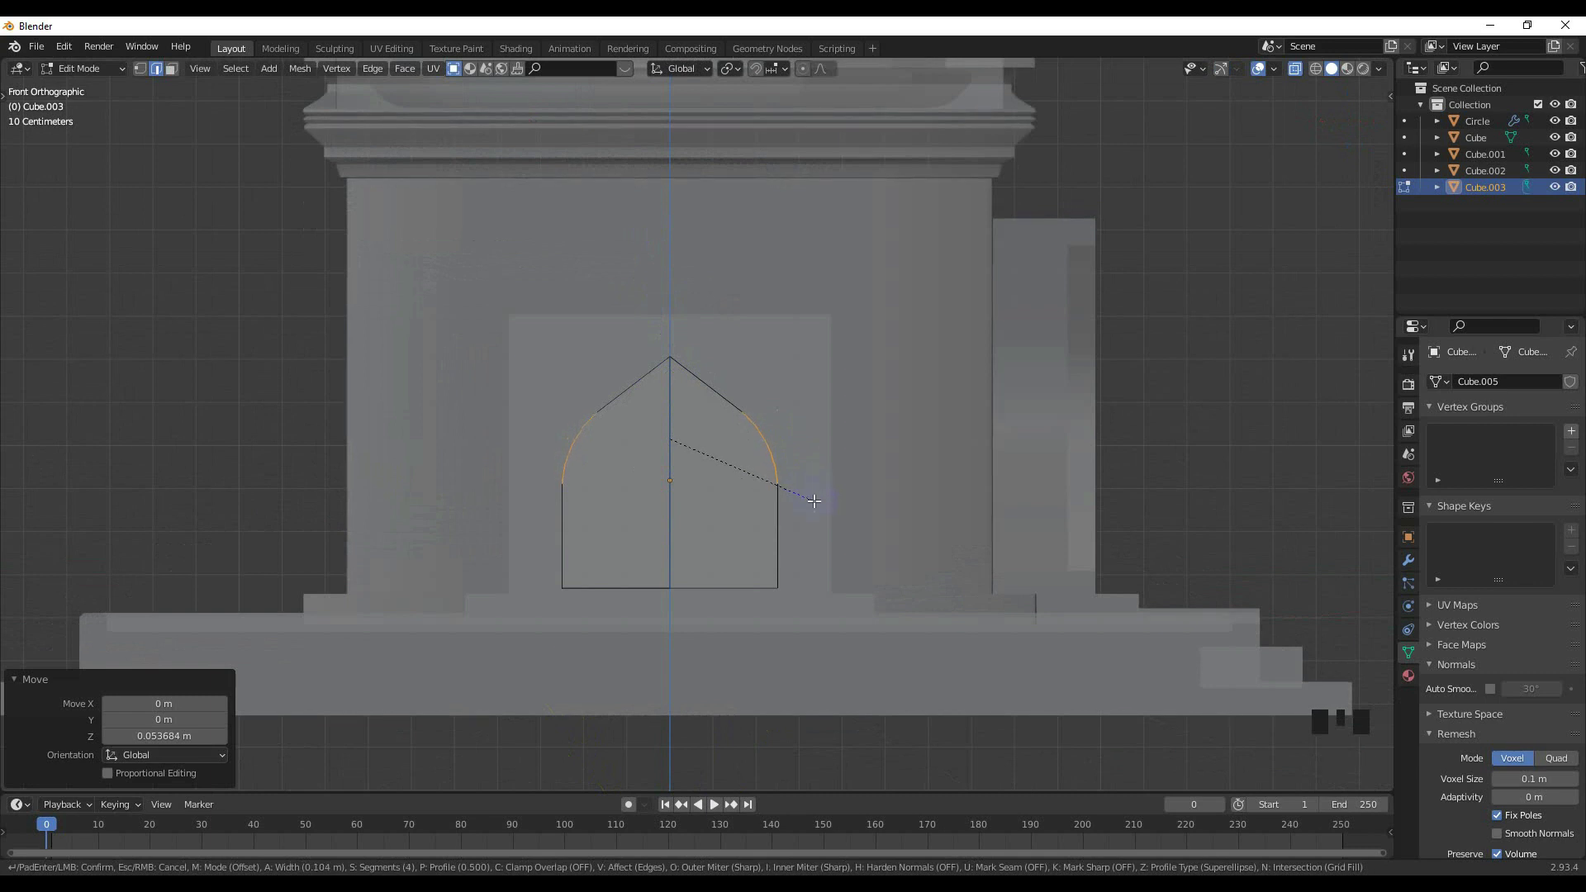
pyautogui.click(813, 502)
# Bevel the ridge edge of the arched block about 0.012 m with 2 segments.
pyautogui.click(172, 69)
pyautogui.click(672, 438)
pyautogui.moveTo(672, 439); pyautogui.dragTo(471, 276, button='middle')
pyautogui.click(157, 69)
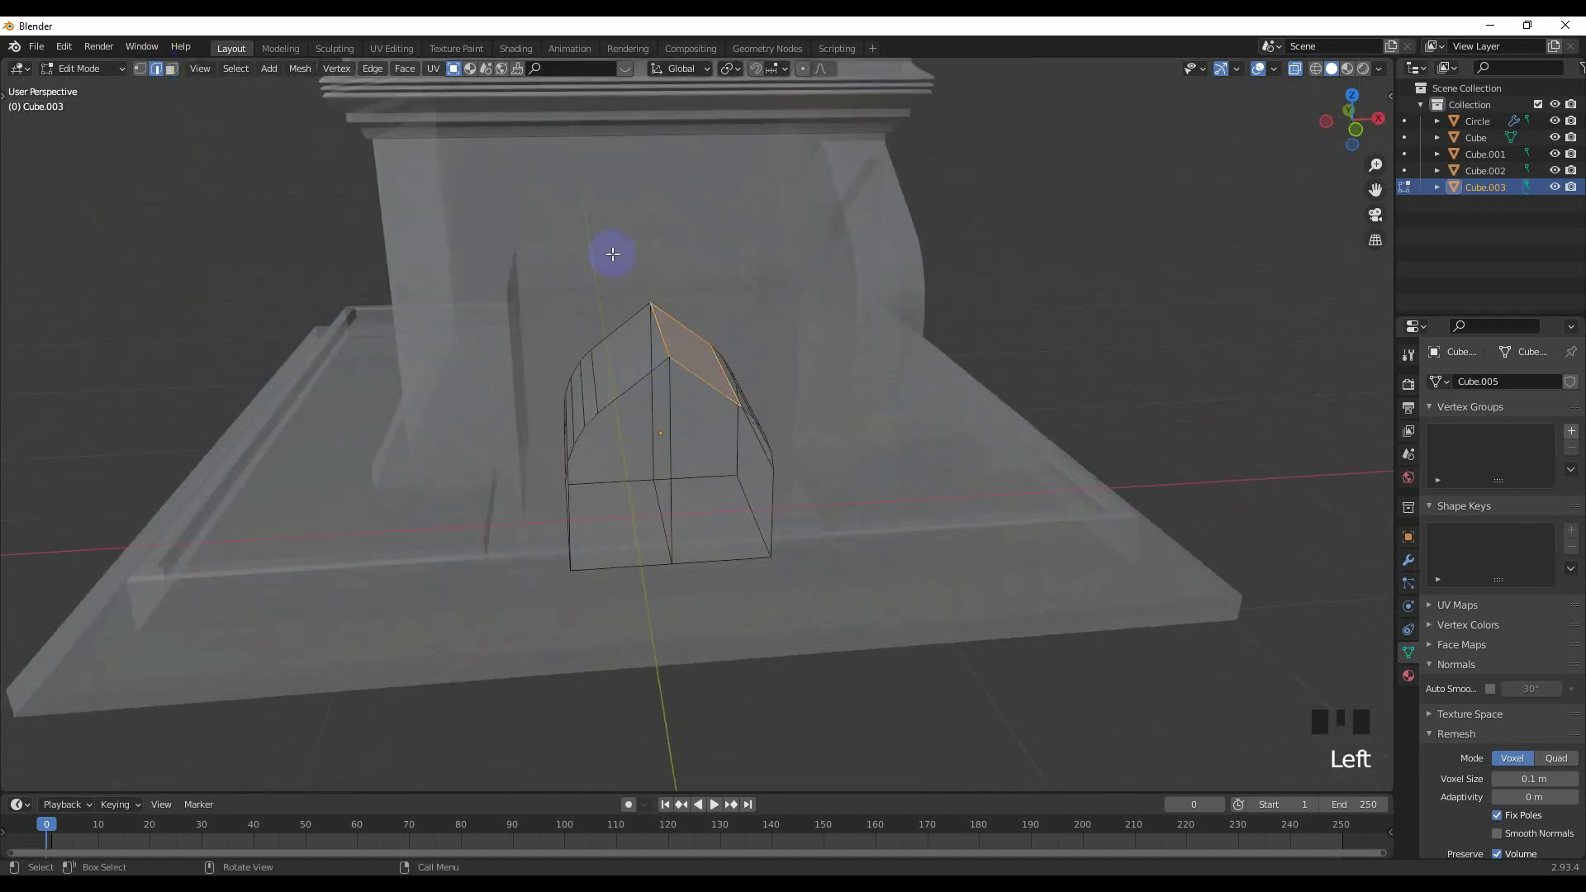
pyautogui.moveTo(609, 256); pyautogui.dragTo(657, 330, button='middle')
pyautogui.click(663, 332)
pyautogui.hotkey('ctrl', 'b')
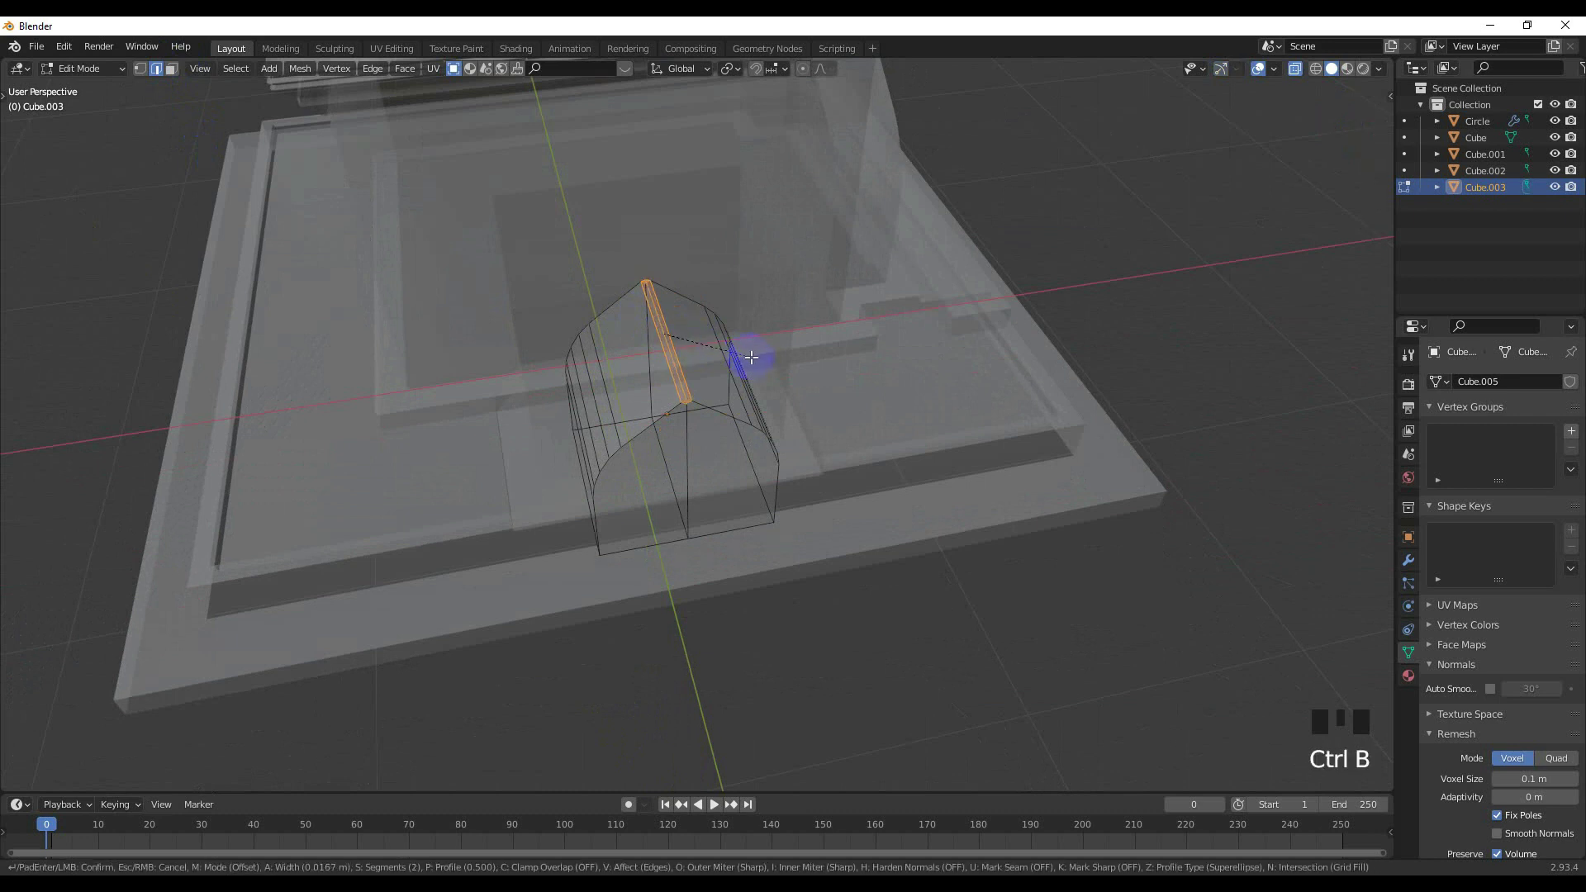
pyautogui.click(734, 357)
pyautogui.moveTo(734, 357); pyautogui.dragTo(688, 305, button='middle')
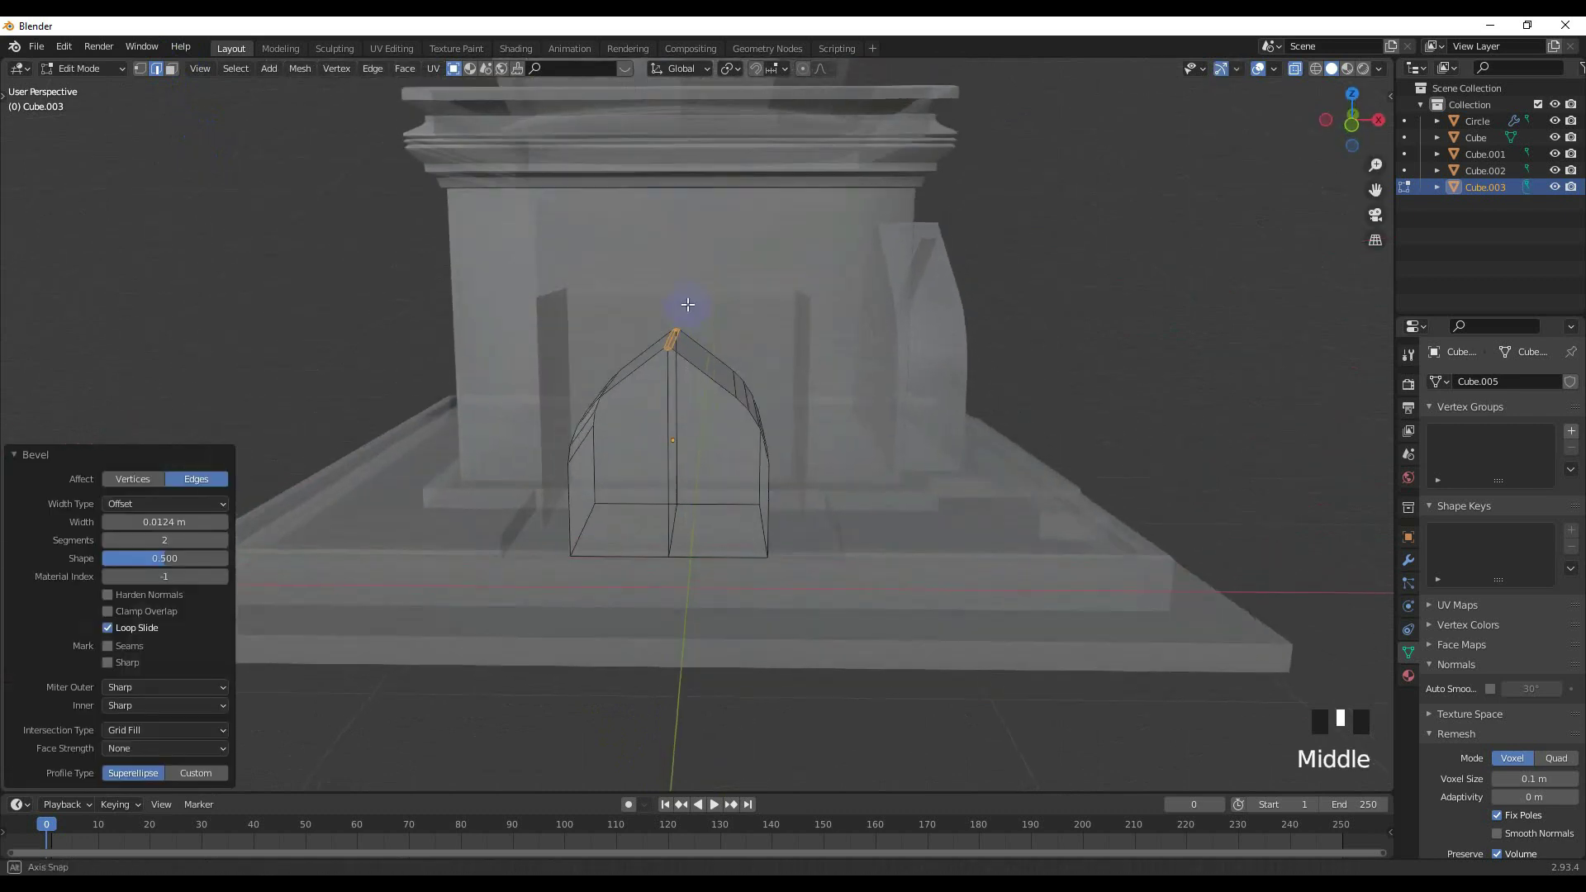
# Turn off X-ray display, shade the arched block smooth and enable Auto Smooth at 30°.
pyautogui.press('Tab')
pyautogui.moveTo(691, 410); pyautogui.dragTo(732, 463, button='middle')
pyautogui.rightClick(687, 387)
pyautogui.click(688, 387)
pyautogui.scroll(-3, 764, 398)
pyautogui.press('KP_7')
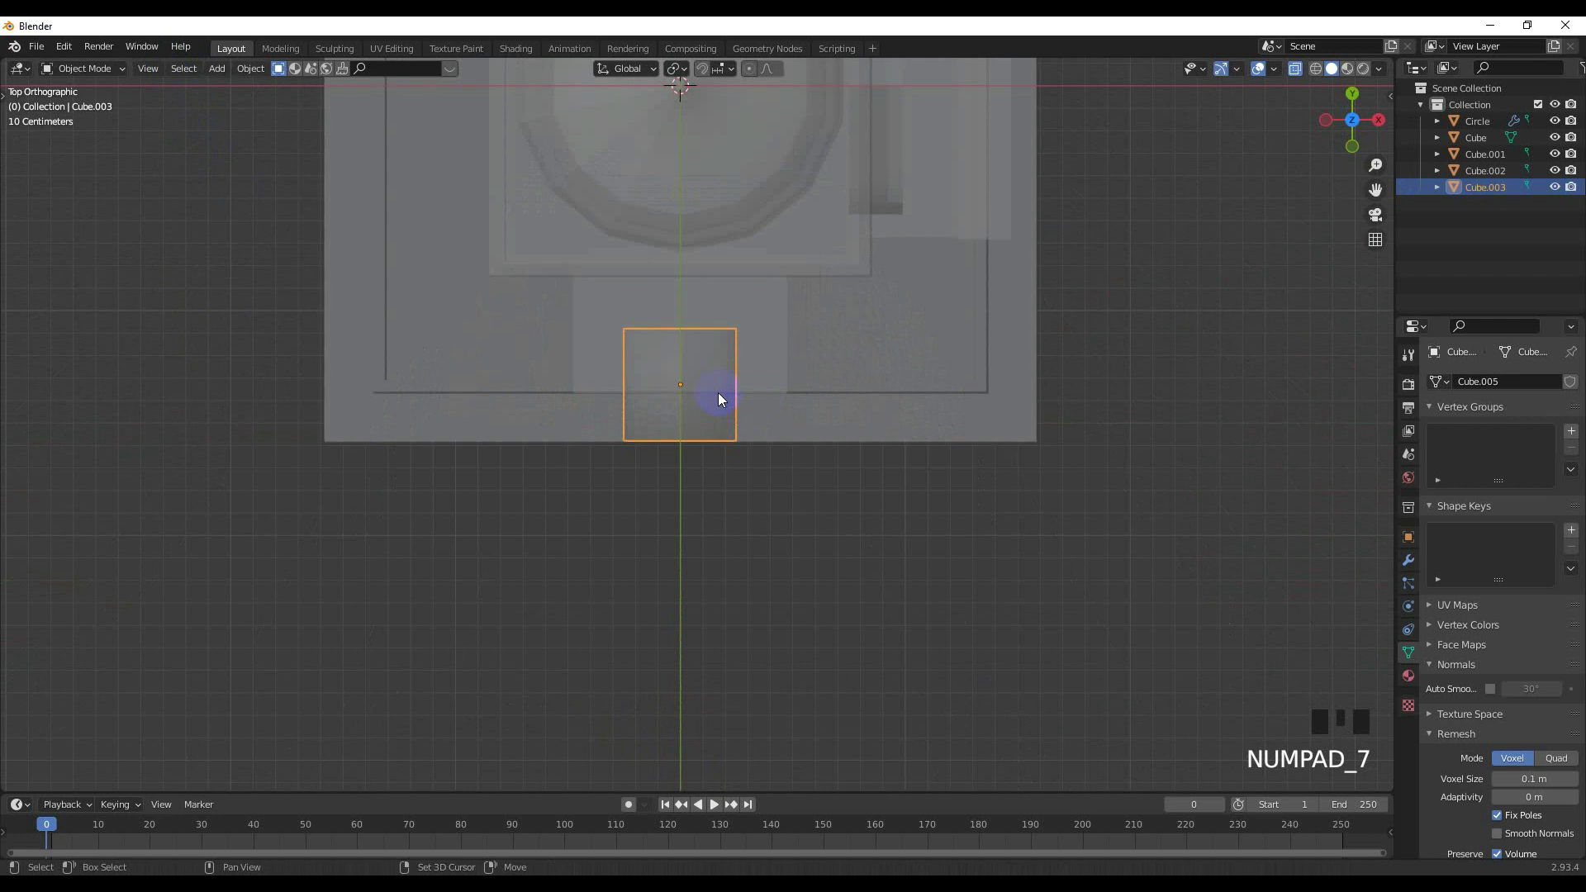
pyautogui.click(1297, 70)
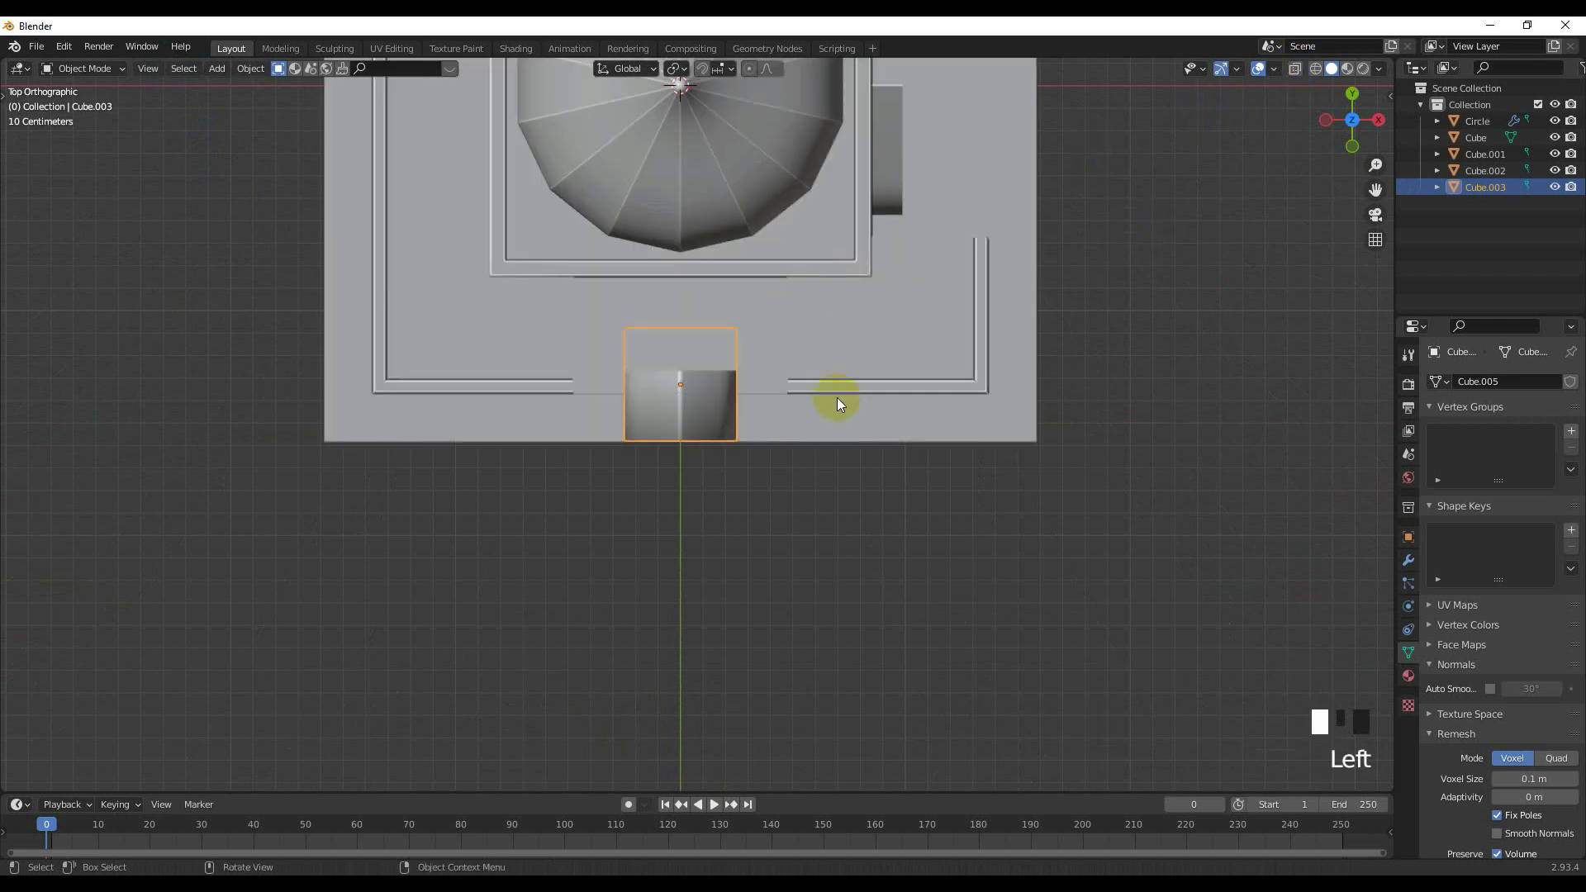
pyautogui.rightClick(661, 413)
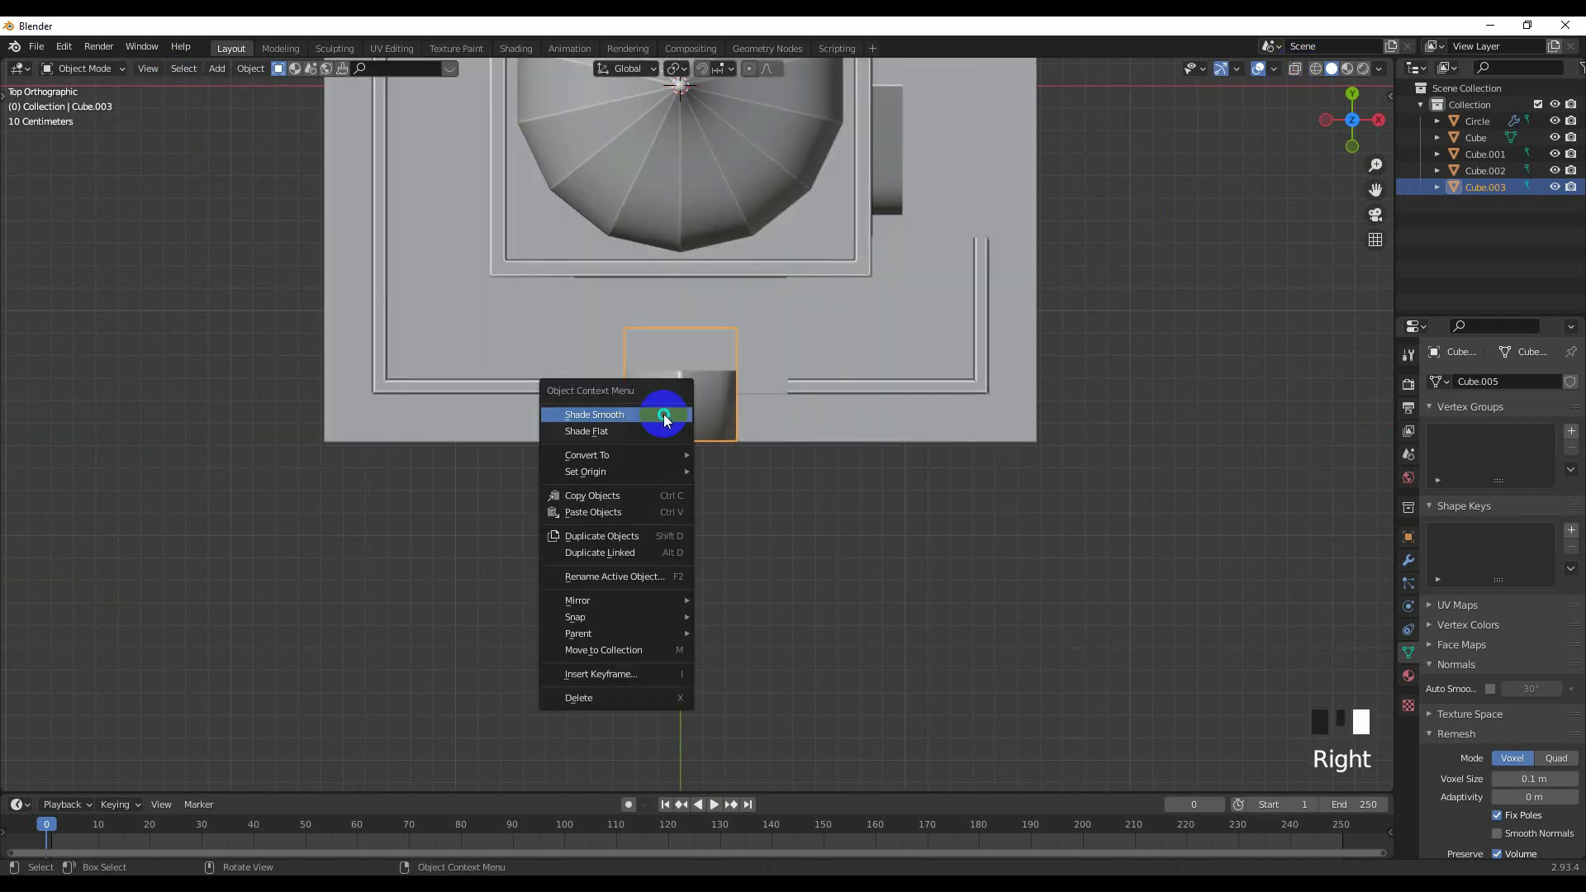
pyautogui.click(1491, 689)
# Move the arched block about -0.136 m along Y in the top view.
pyautogui.press('KP_1')
pyautogui.scroll(1, 721, 428)
pyautogui.moveTo(717, 430)
pyautogui.keyDown('shift'); pyautogui.mouseDown(button='middle')
pyautogui.moveTo(730, 385)
pyautogui.moveTo(805, 425)
pyautogui.moveTo(683, 413)
pyautogui.moveTo(672, 395)
pyautogui.moveTo(830, 430)
pyautogui.moveTo(721, 377)
pyautogui.moveTo(742, 428)
pyautogui.mouseUp(button='middle'); pyautogui.keyUp('shift')
pyautogui.press('KP_7')
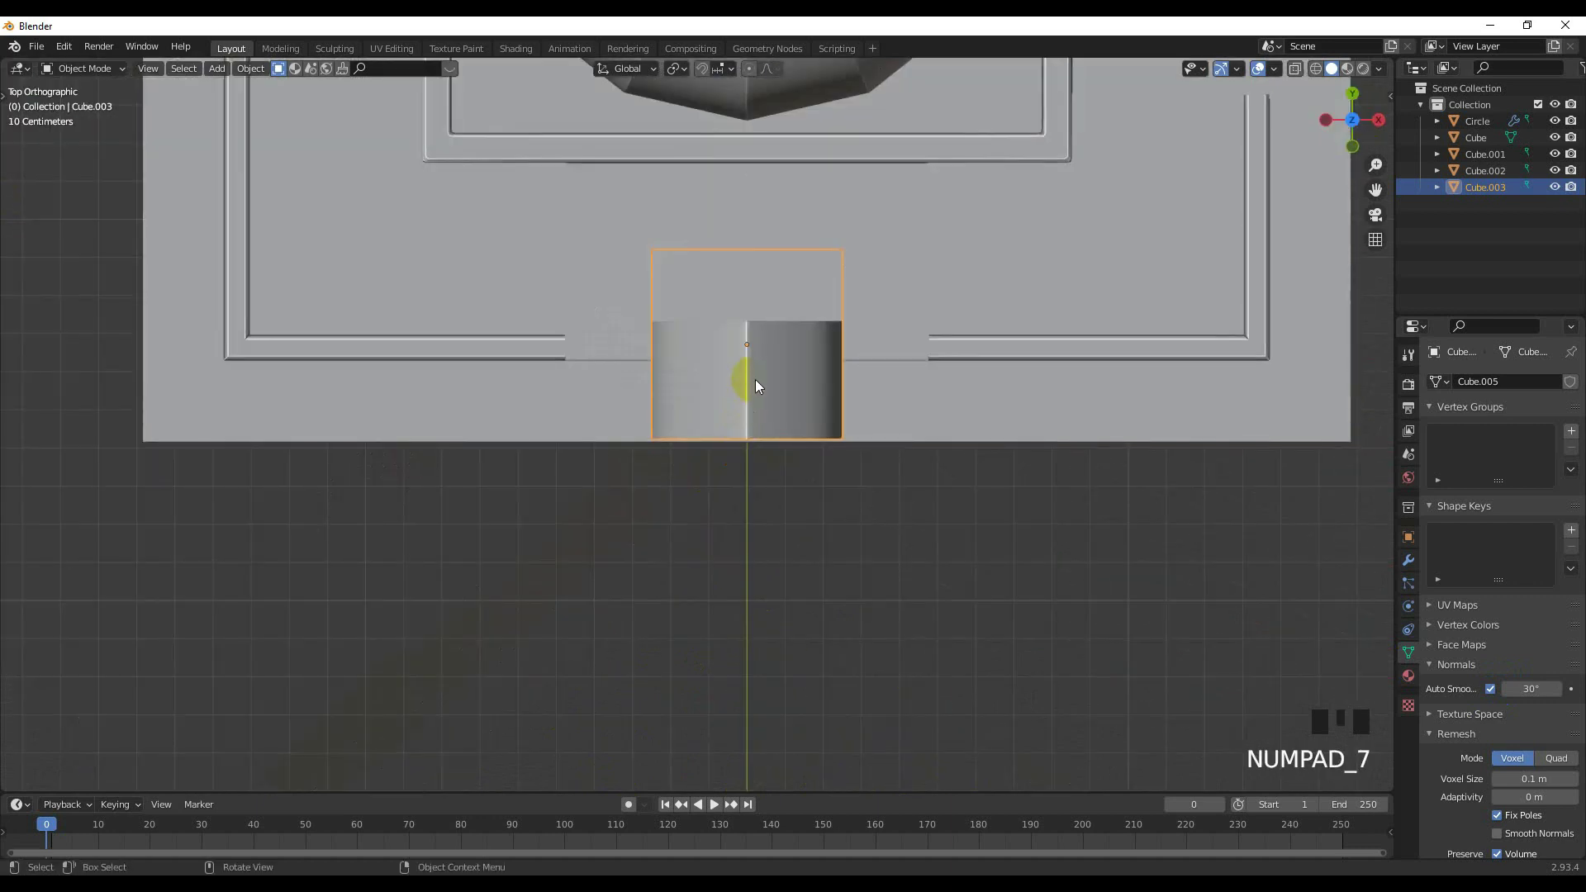
pyautogui.press('g')
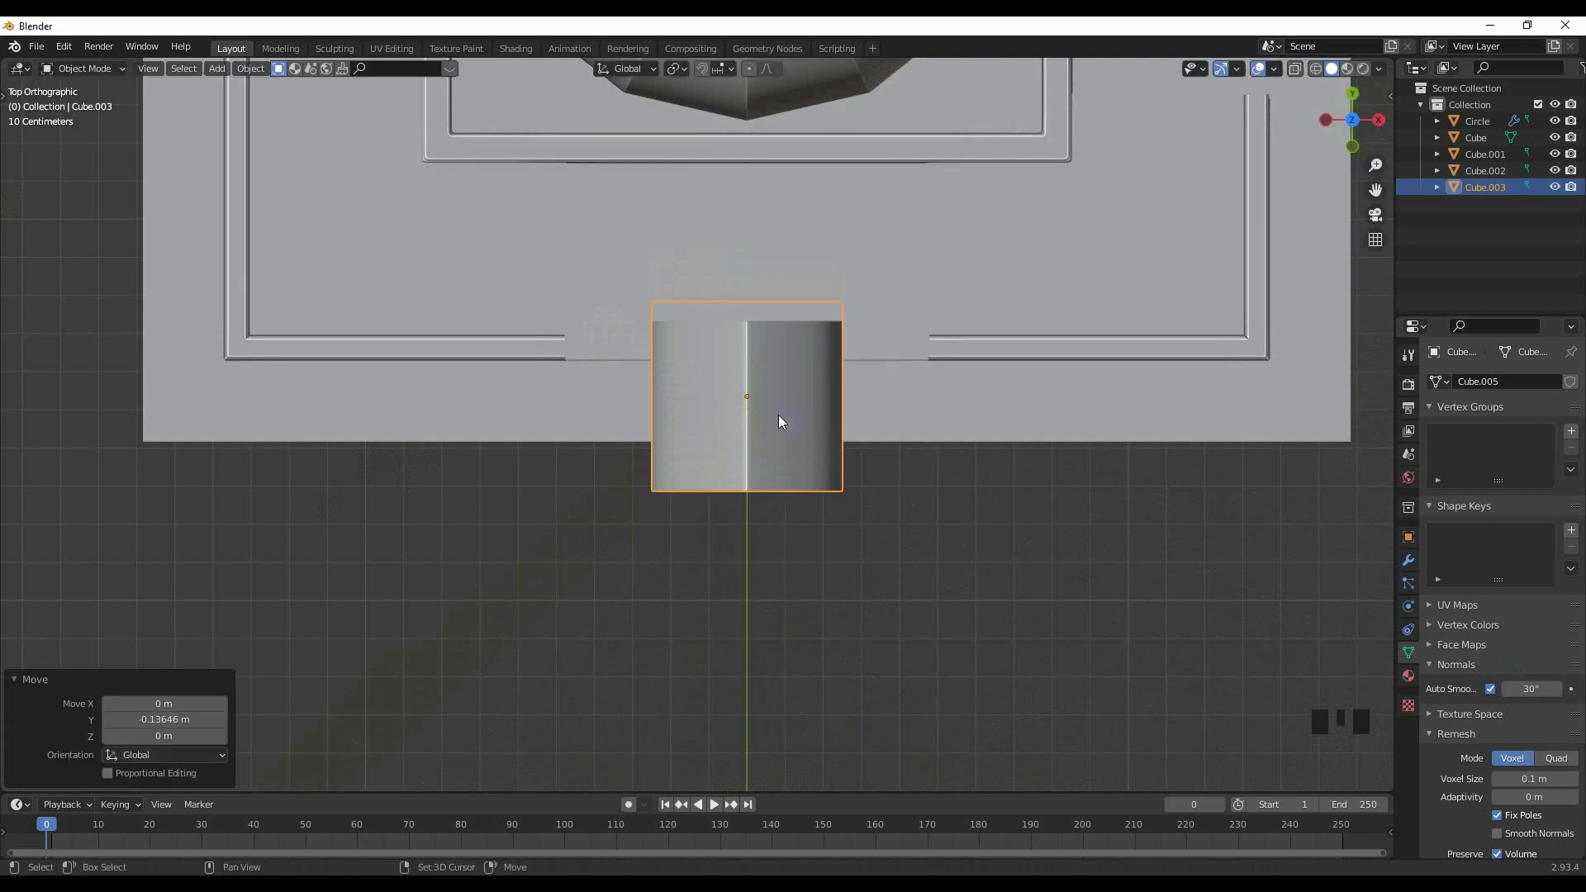
# Duplicate the arched block in place and scale the copy uniformly to about 0.853 in the front view with X-ray display on.
pyautogui.hotkey('shift', 'd')
pyautogui.click(778, 422)
pyautogui.press('KP_1')
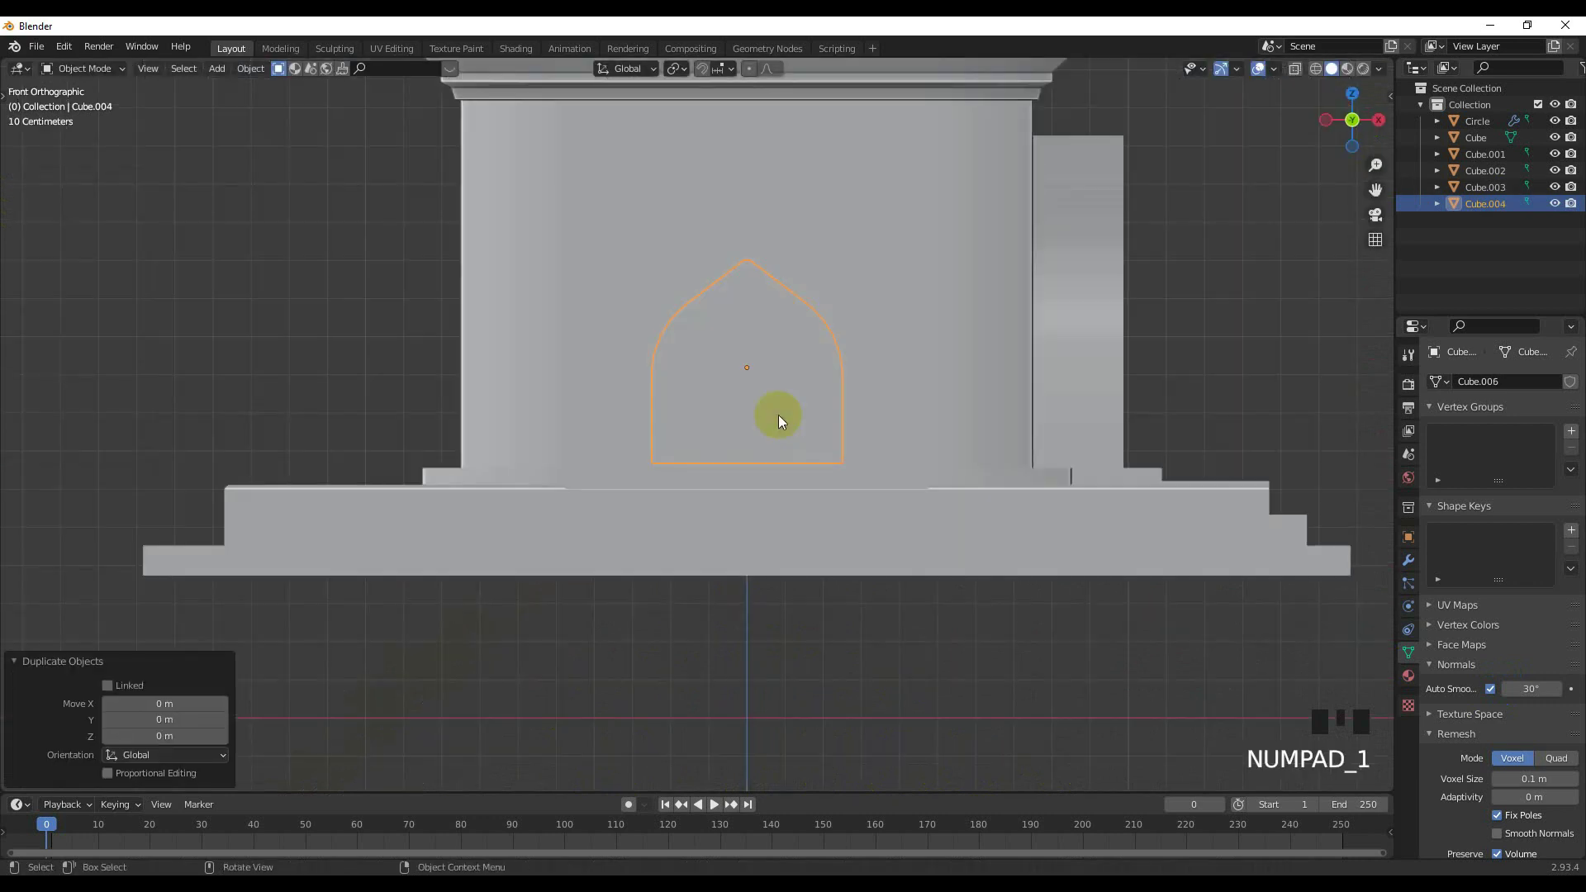
pyautogui.scroll(2, 814, 375)
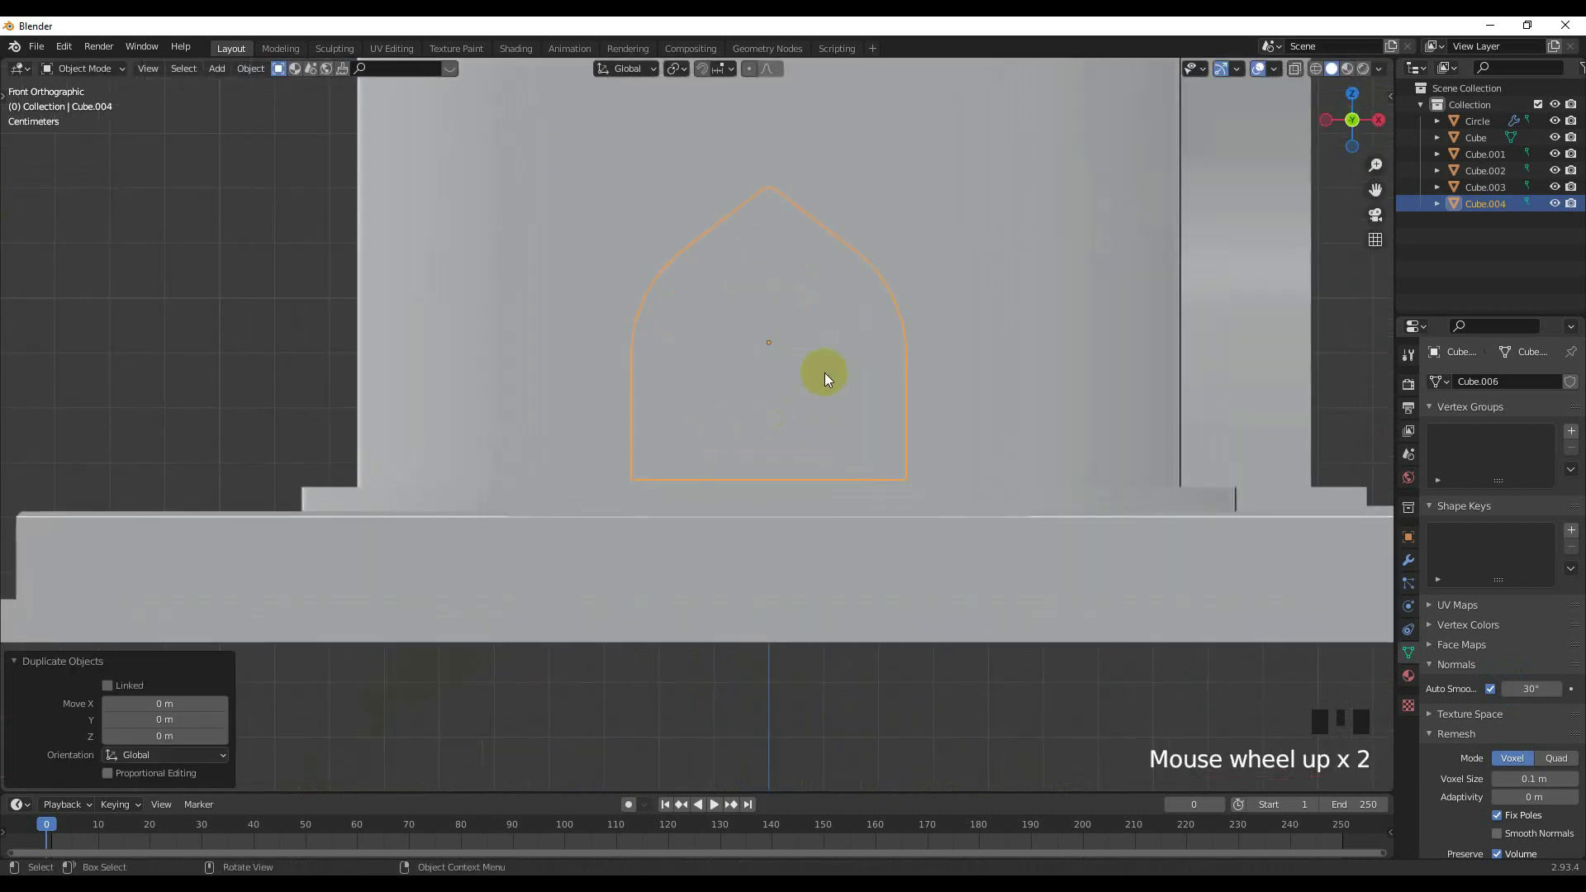
pyautogui.click(1295, 69)
pyautogui.press('s')
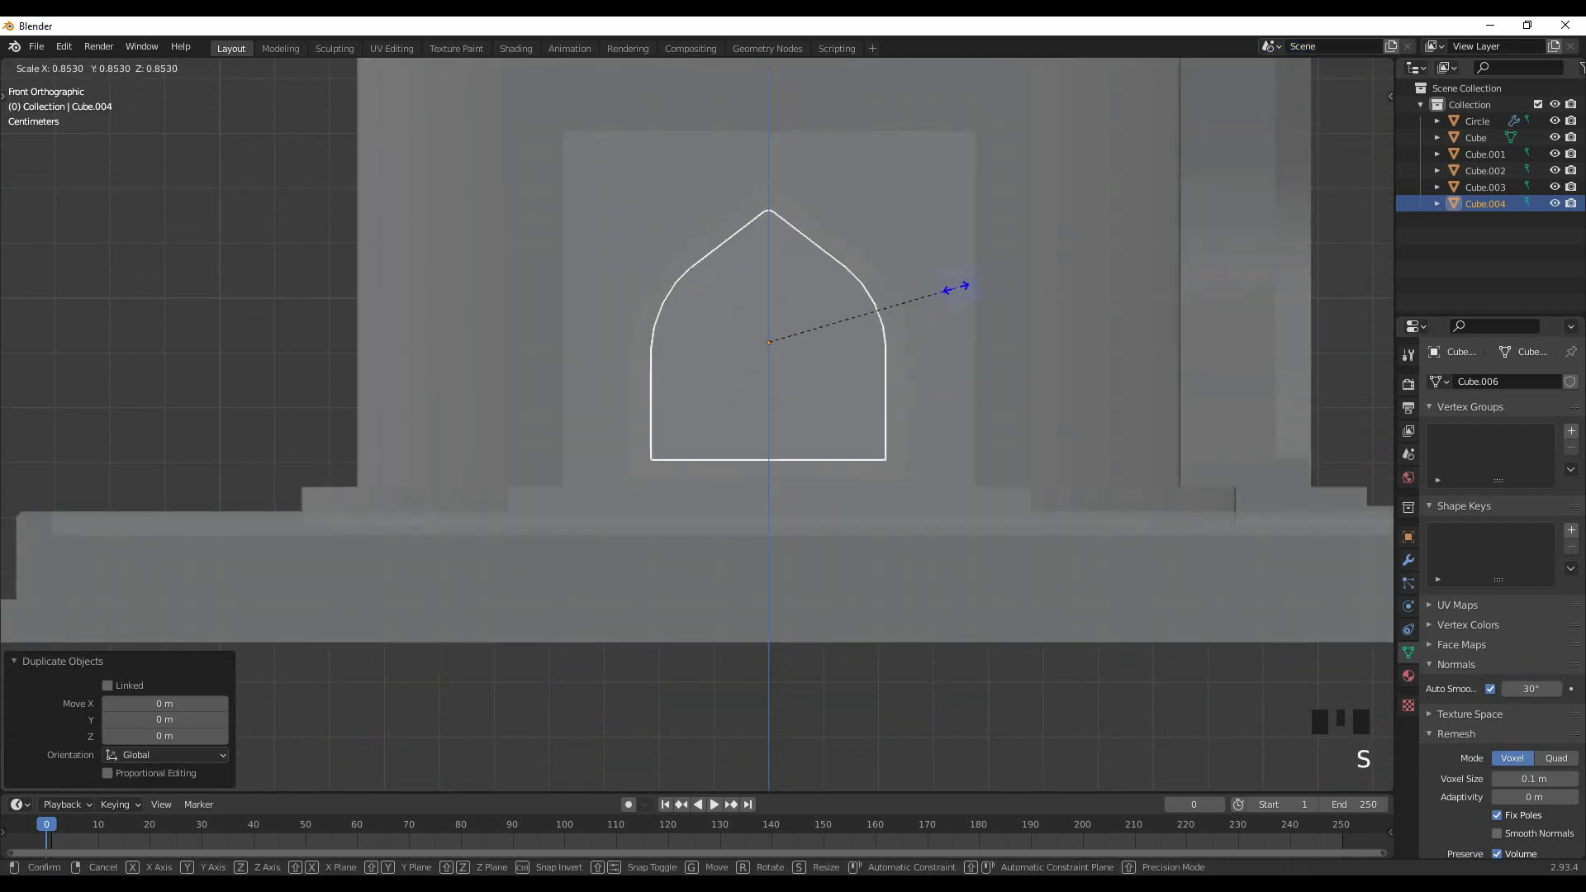
pyautogui.click(952, 288)
pyautogui.scroll(1, 940, 290)
pyautogui.keyDown('shift'); pyautogui.moveTo(939, 290); pyautogui.dragTo(853, 279, button='middle'); pyautogui.keyUp('shift')
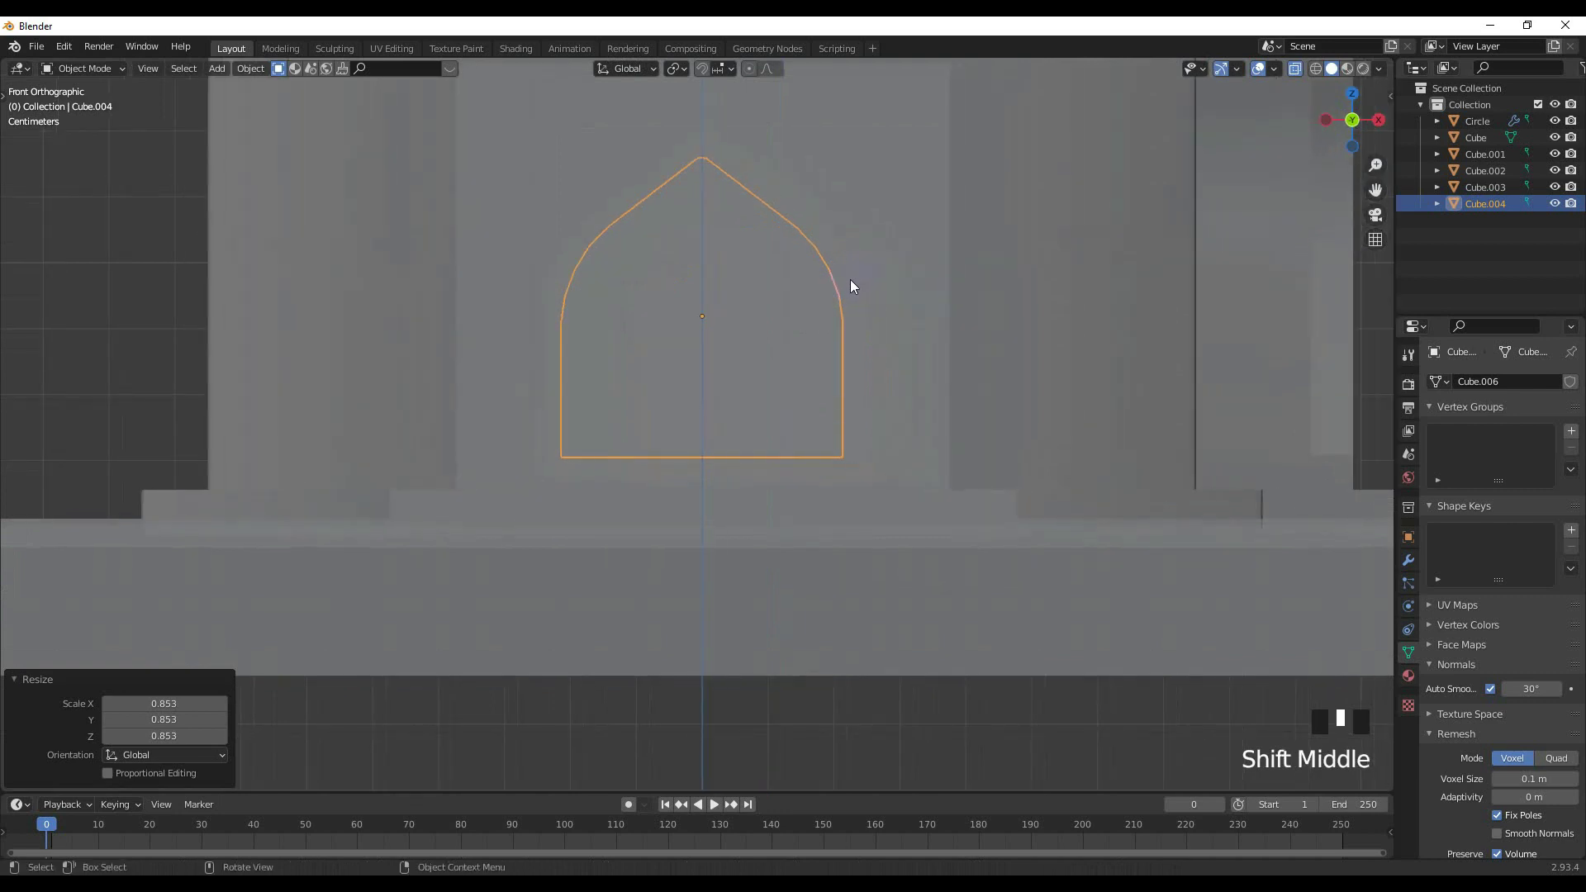
pyautogui.press('s')
pyautogui.click(851, 281)
# Lower the smaller arch's bottom vertices along Z until they line up with the base of the larger arch.
pyautogui.press('Tab')
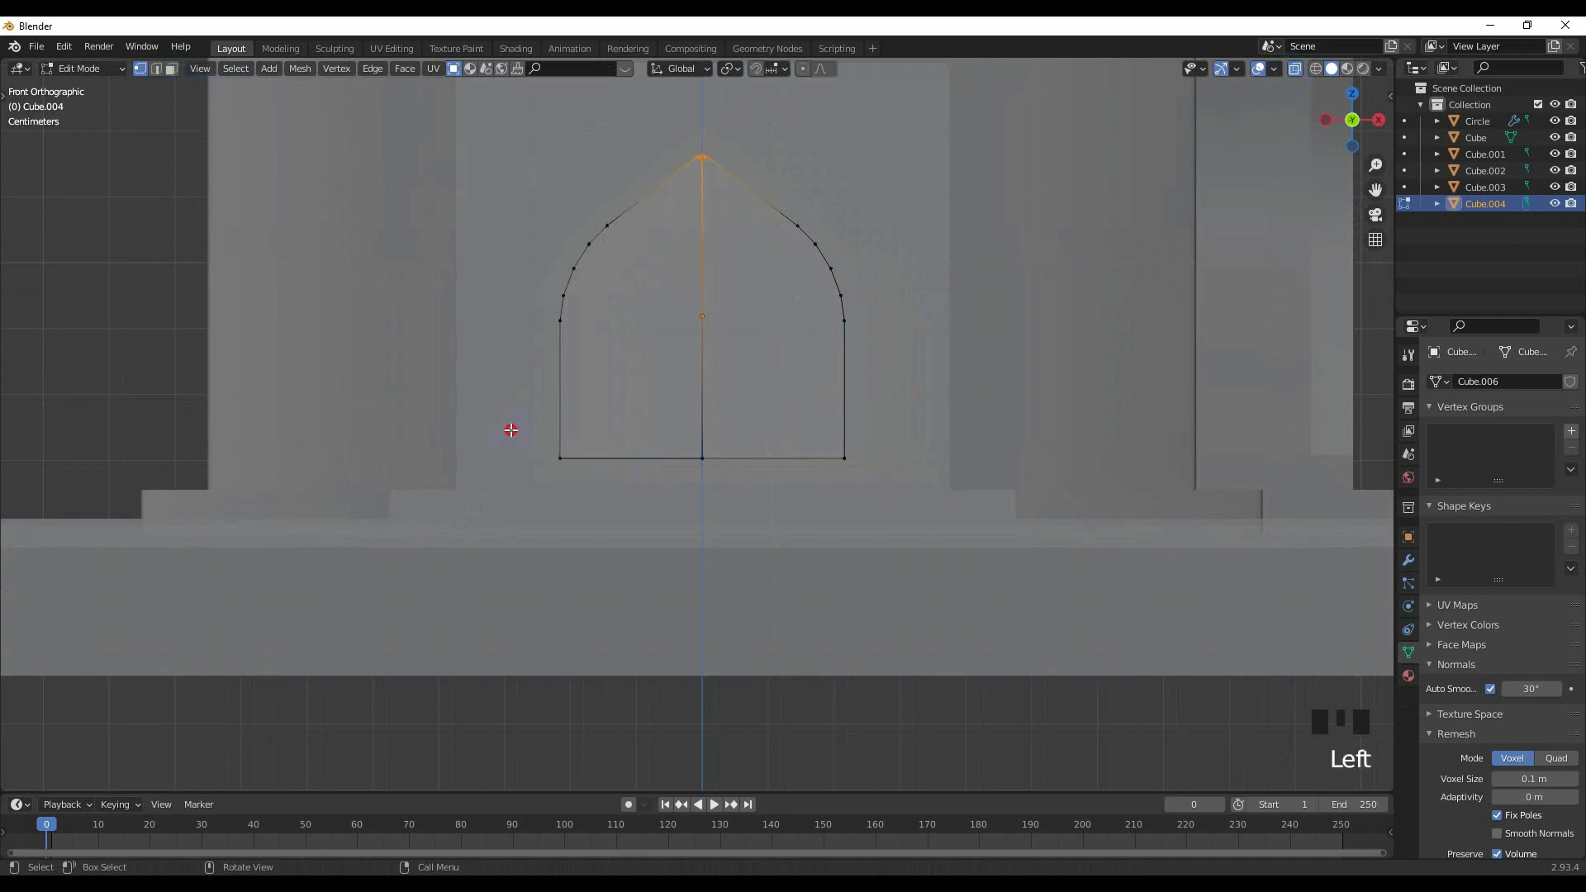
pyautogui.moveTo(512, 430); pyautogui.dragTo(965, 538)
pyautogui.press('g')
pyautogui.press('z')
pyautogui.click(861, 548)
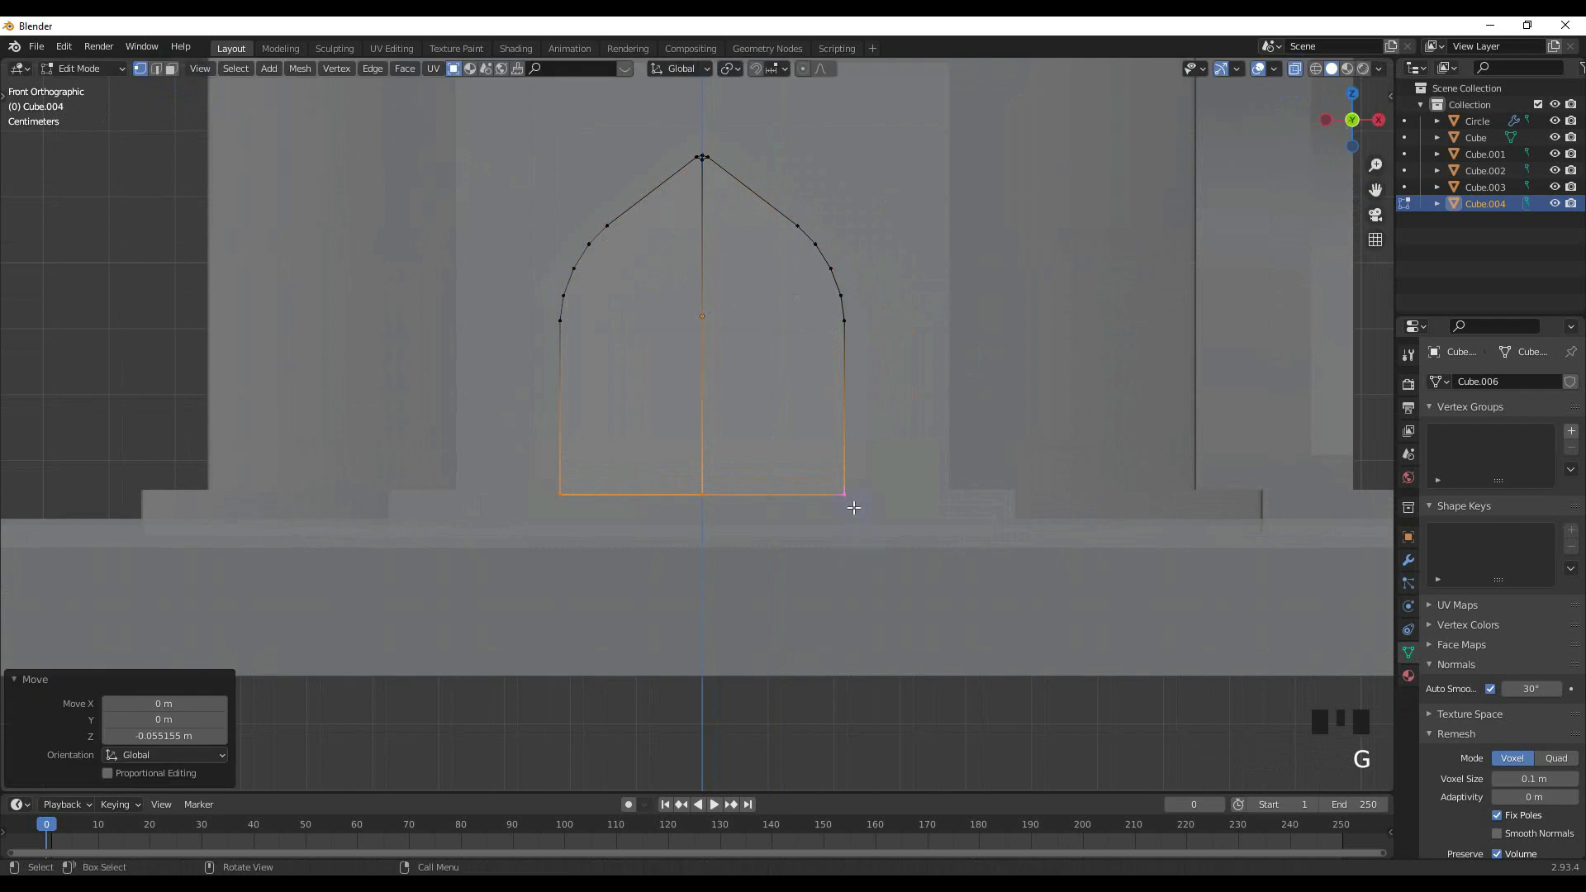
pyautogui.press('g')
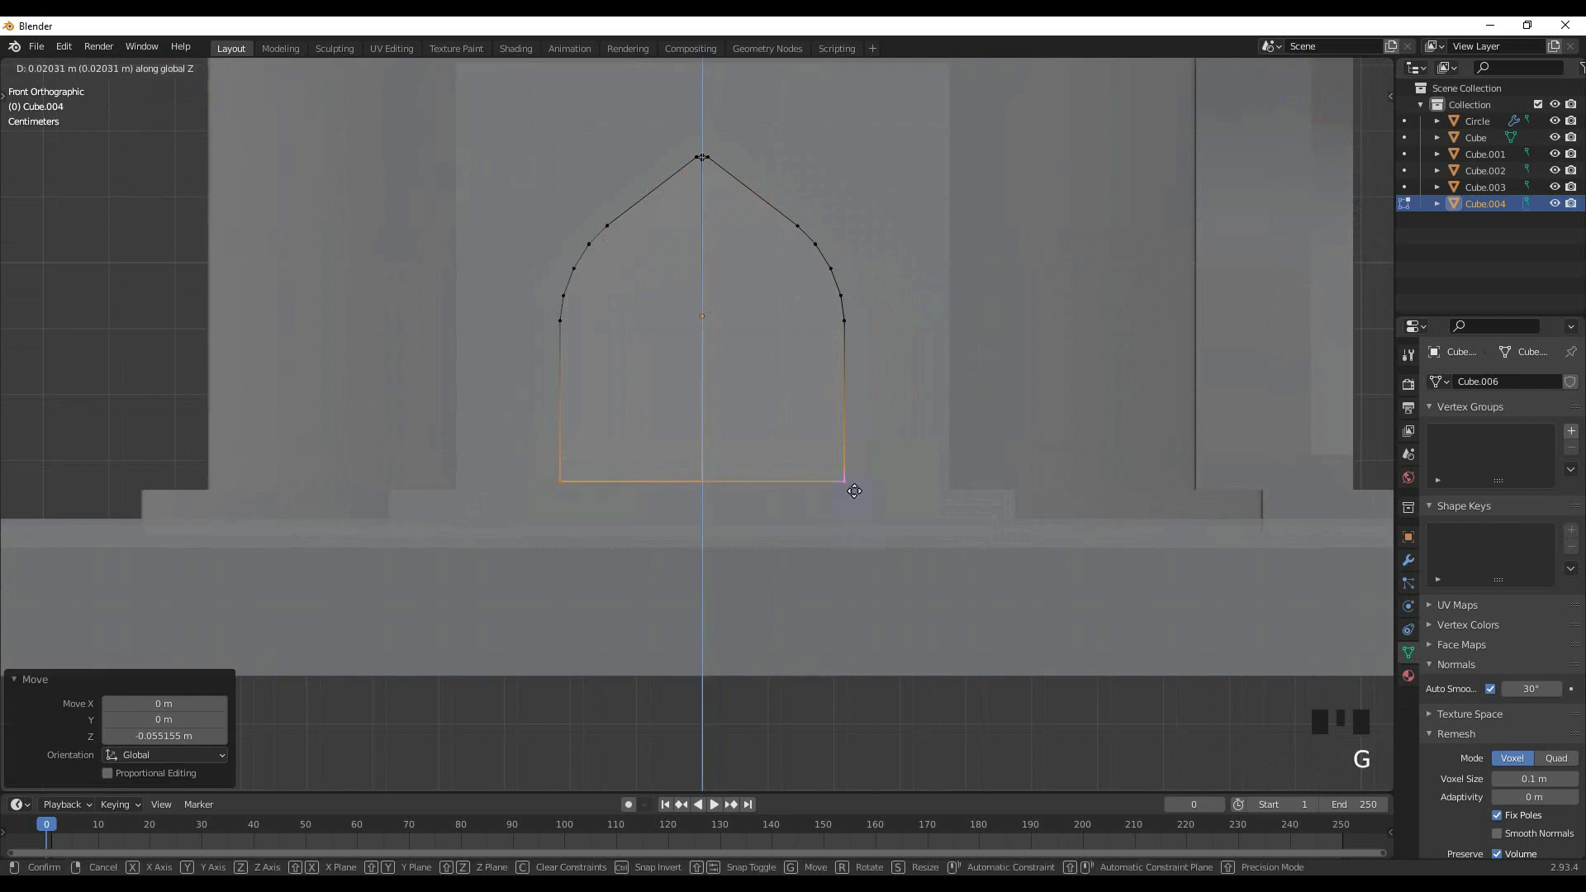
pyautogui.click(854, 476)
pyautogui.scroll(4, 824, 493)
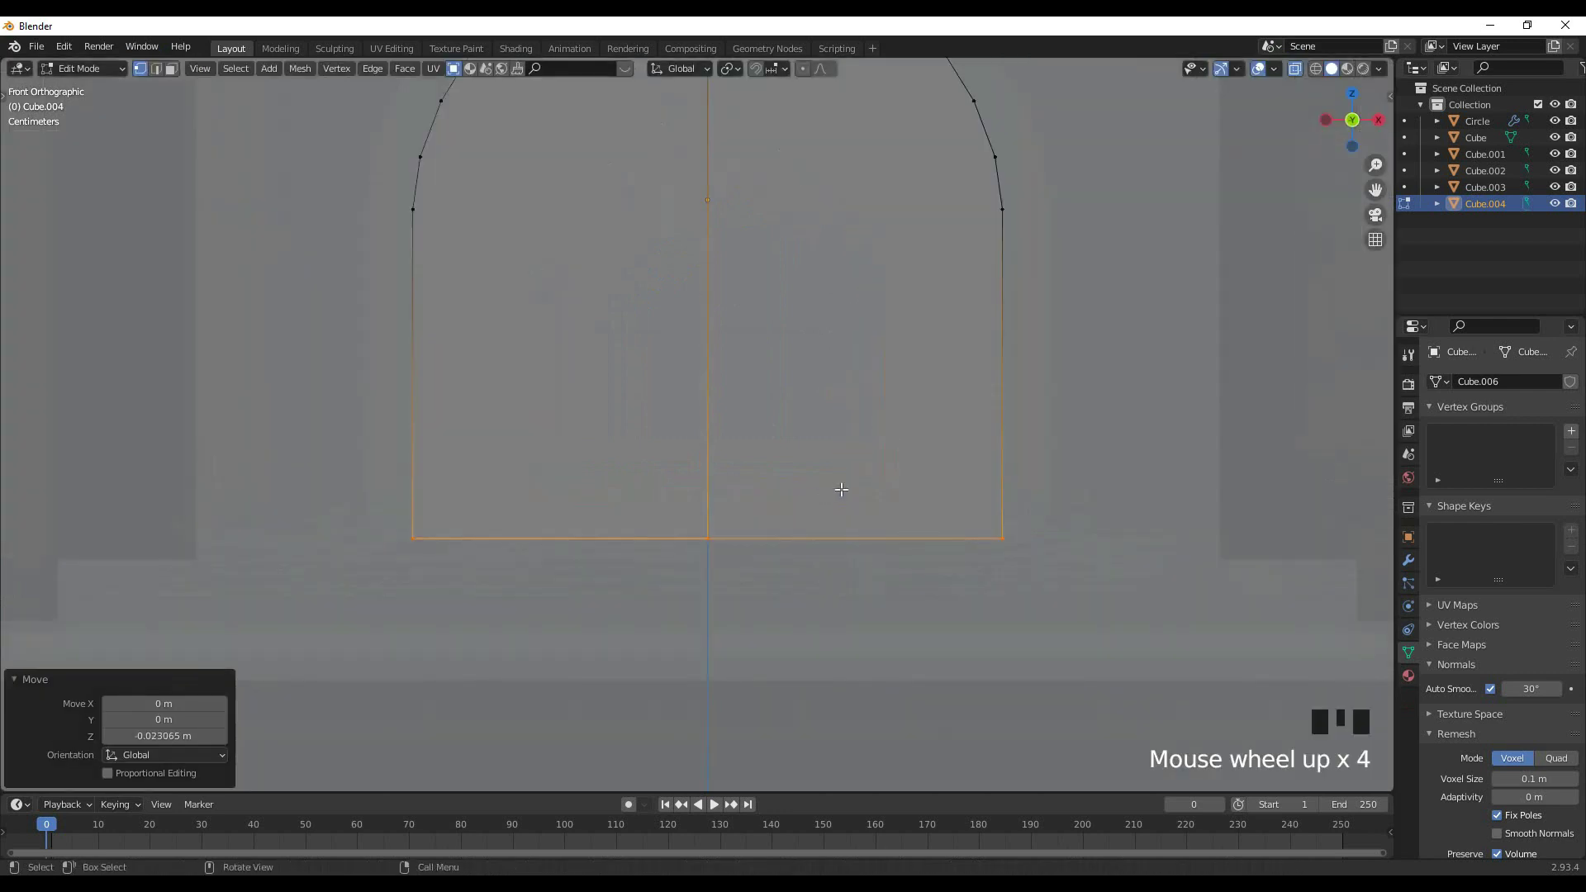
pyautogui.press('g')
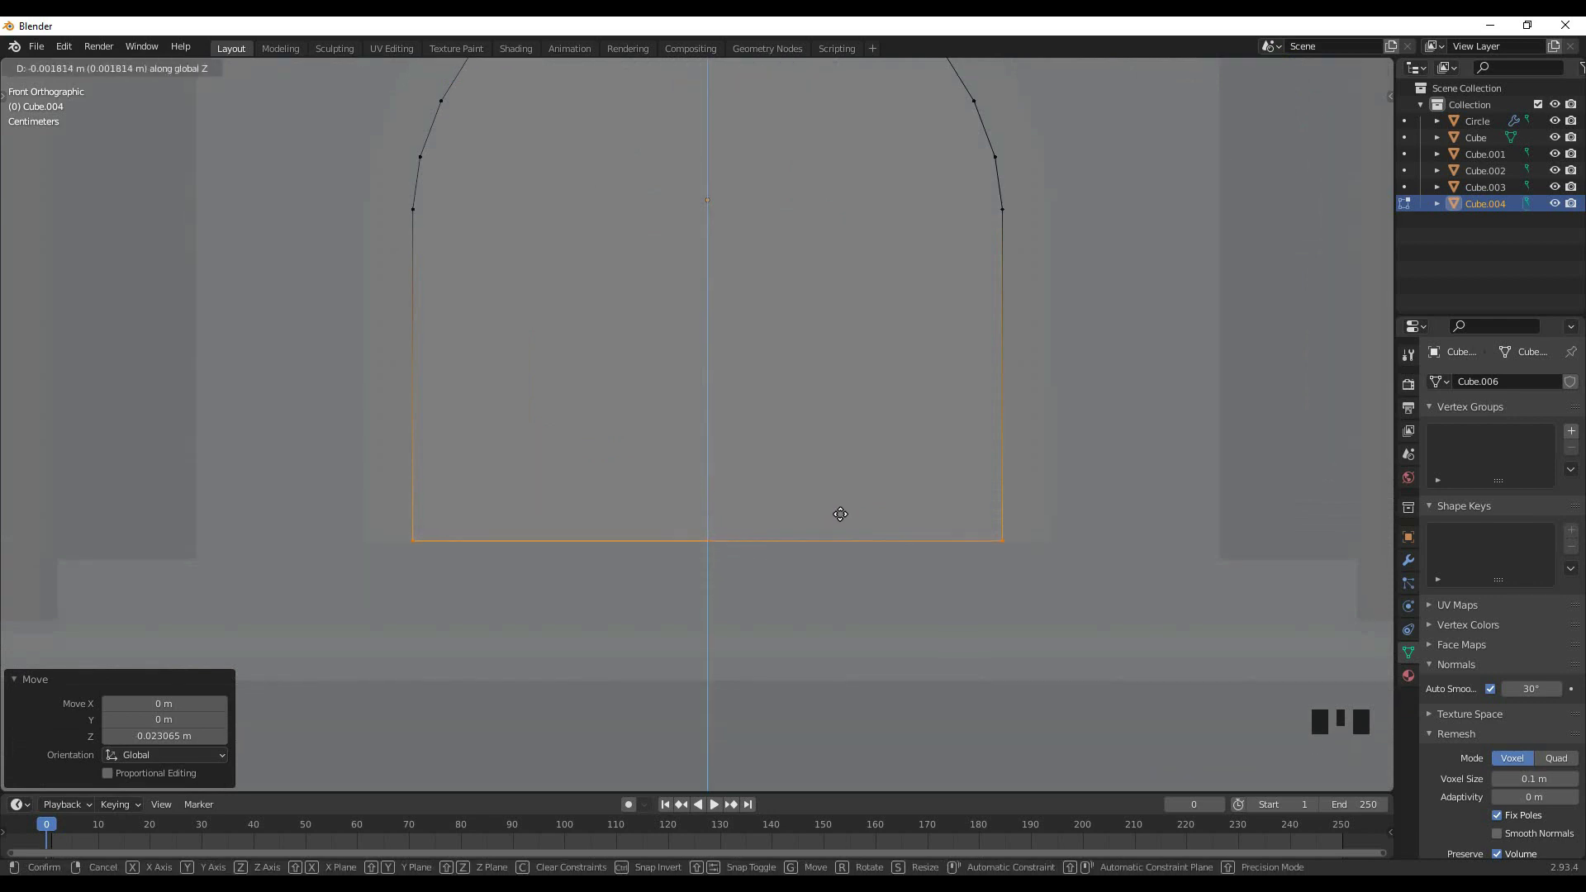
pyautogui.click(851, 507)
pyautogui.scroll(-4, 869, 484)
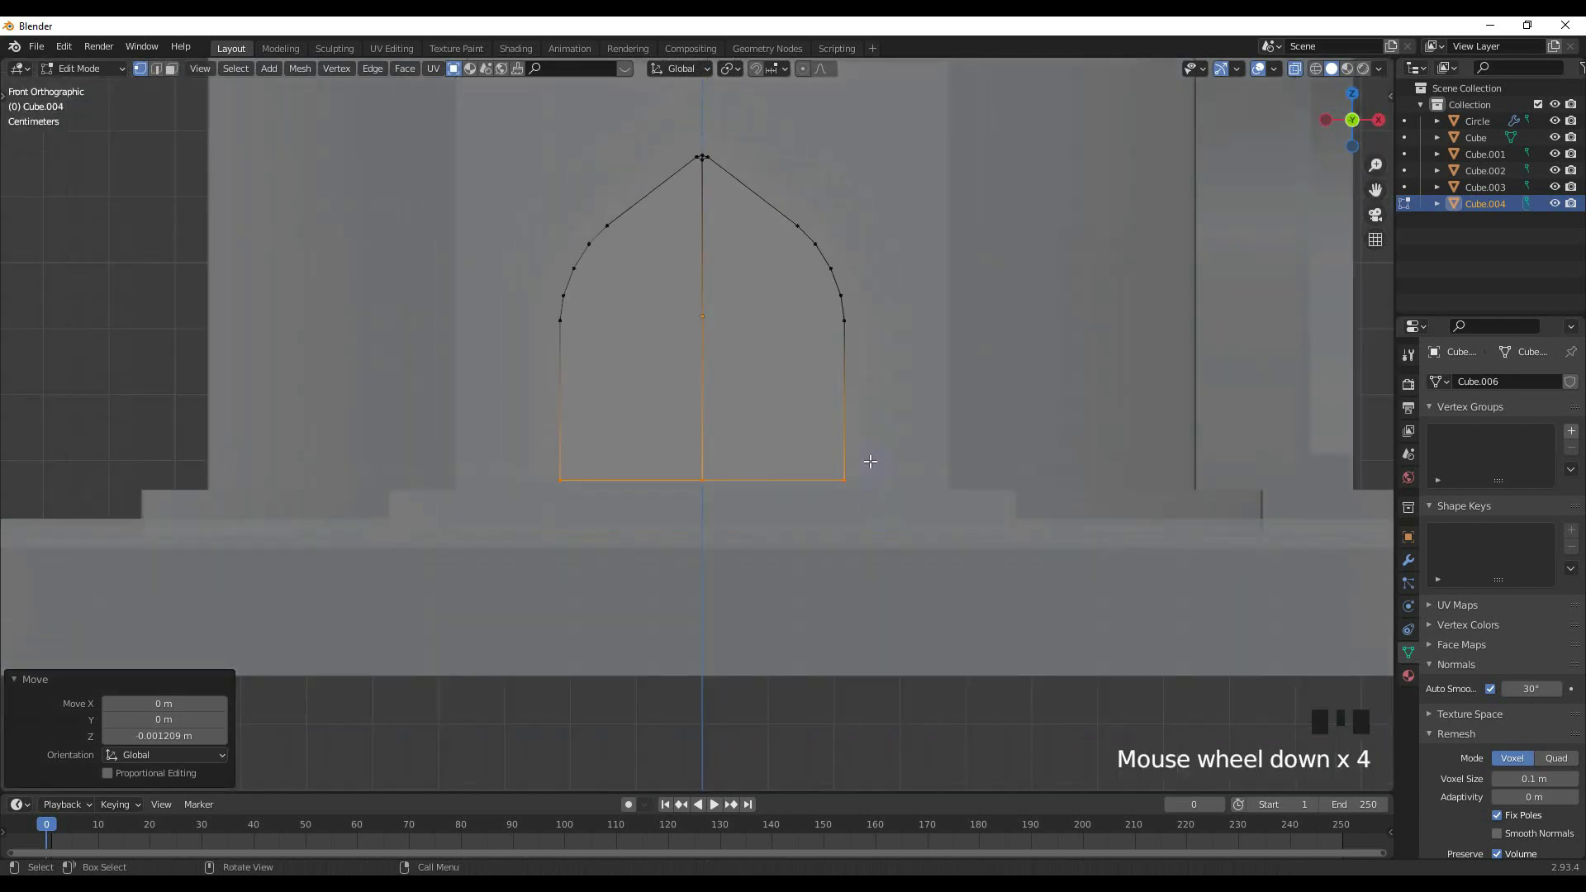
# Turn off X-ray display and subtract the larger arched block from the building body with a Boolean difference.
pyautogui.press('Tab')
pyautogui.click(1295, 69)
pyautogui.scroll(-3, 836, 319)
pyautogui.moveTo(836, 319); pyautogui.dragTo(771, 373, button='middle')
pyautogui.click(771, 374)
pyautogui.keyDown('shift'); pyautogui.click(776, 255); pyautogui.keyUp('shift')
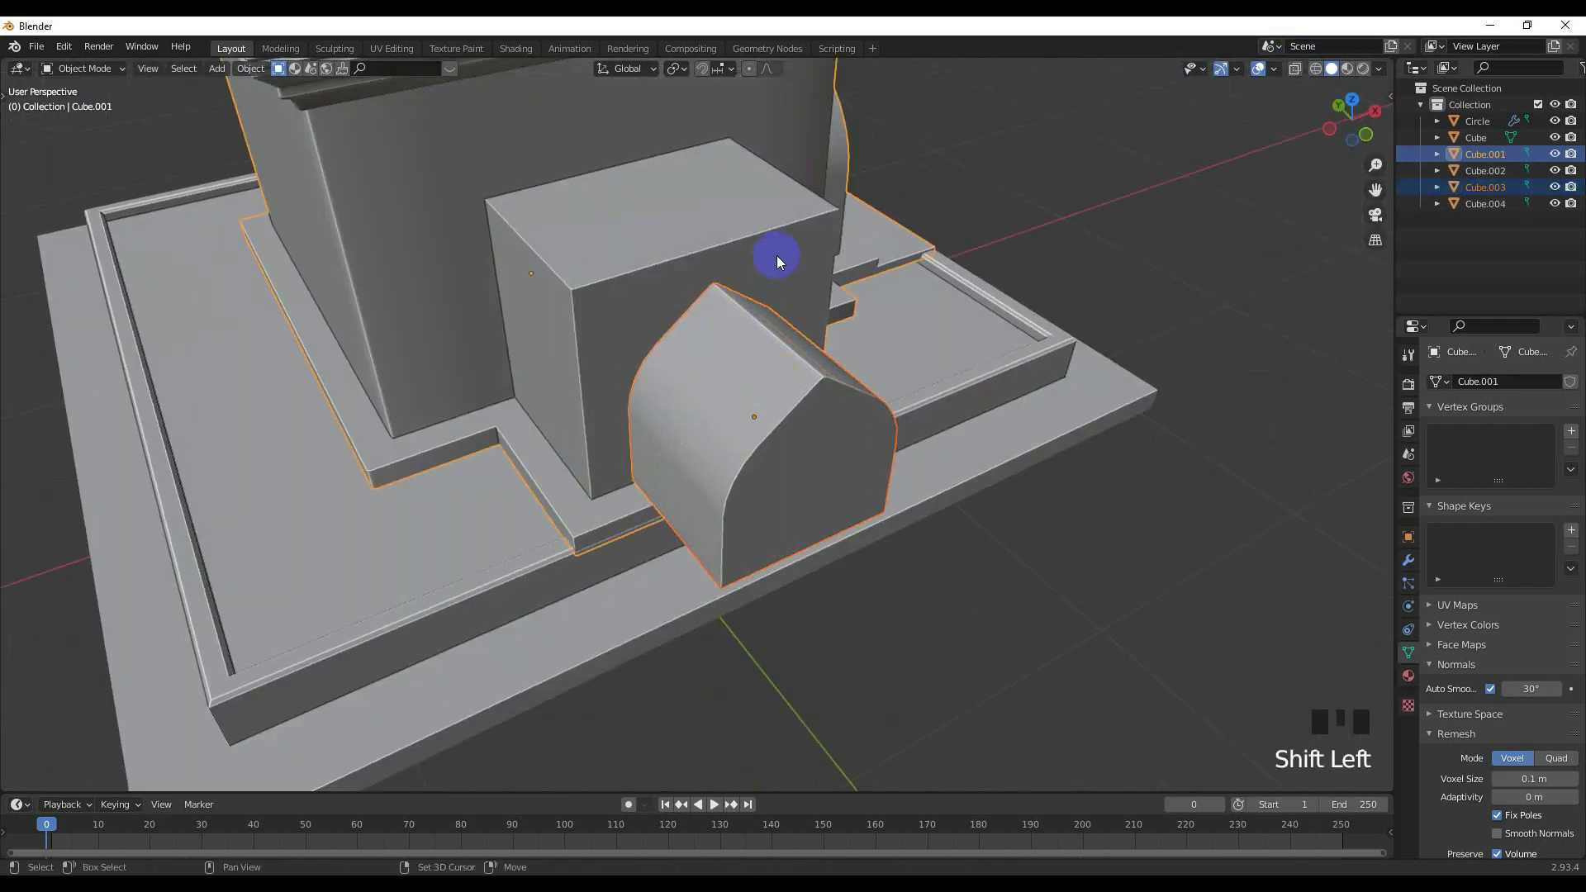
pyautogui.press('ctrl+KP_Subtract')
# Move the smaller arched block about 0.393 m along Y so it sinks into the front block.
pyautogui.moveTo(776, 255); pyautogui.dragTo(767, 361, button='middle')
pyautogui.click(767, 361)
pyautogui.keyDown('shift'); pyautogui.click(822, 230); pyautogui.keyUp('shift')
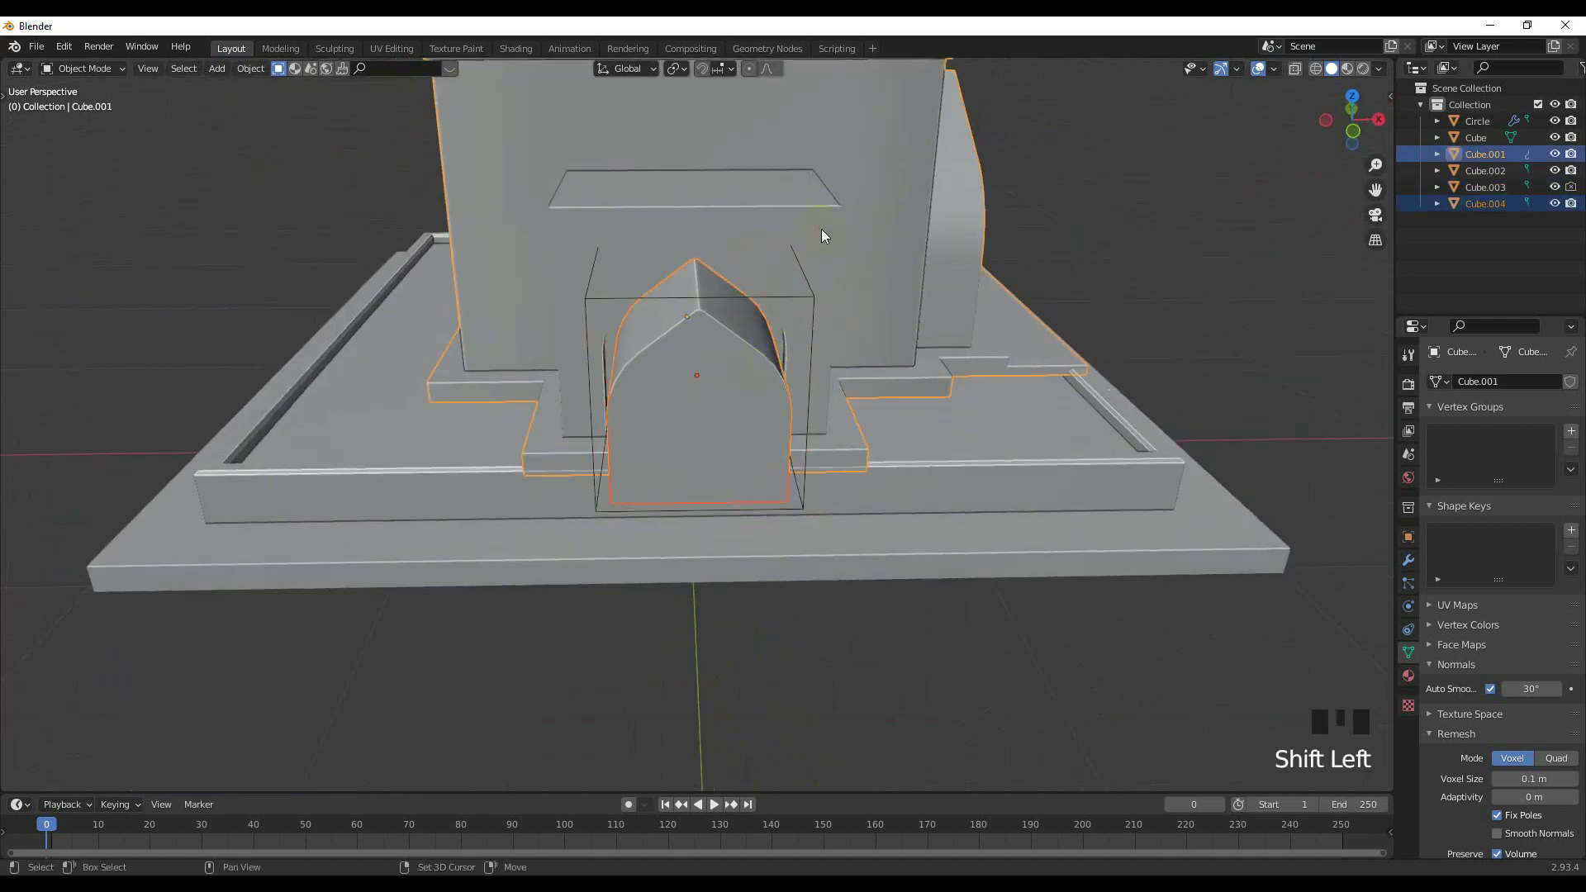
pyautogui.doubleClick(662, 413)
pyautogui.moveTo(662, 414); pyautogui.dragTo(810, 517, button='middle')
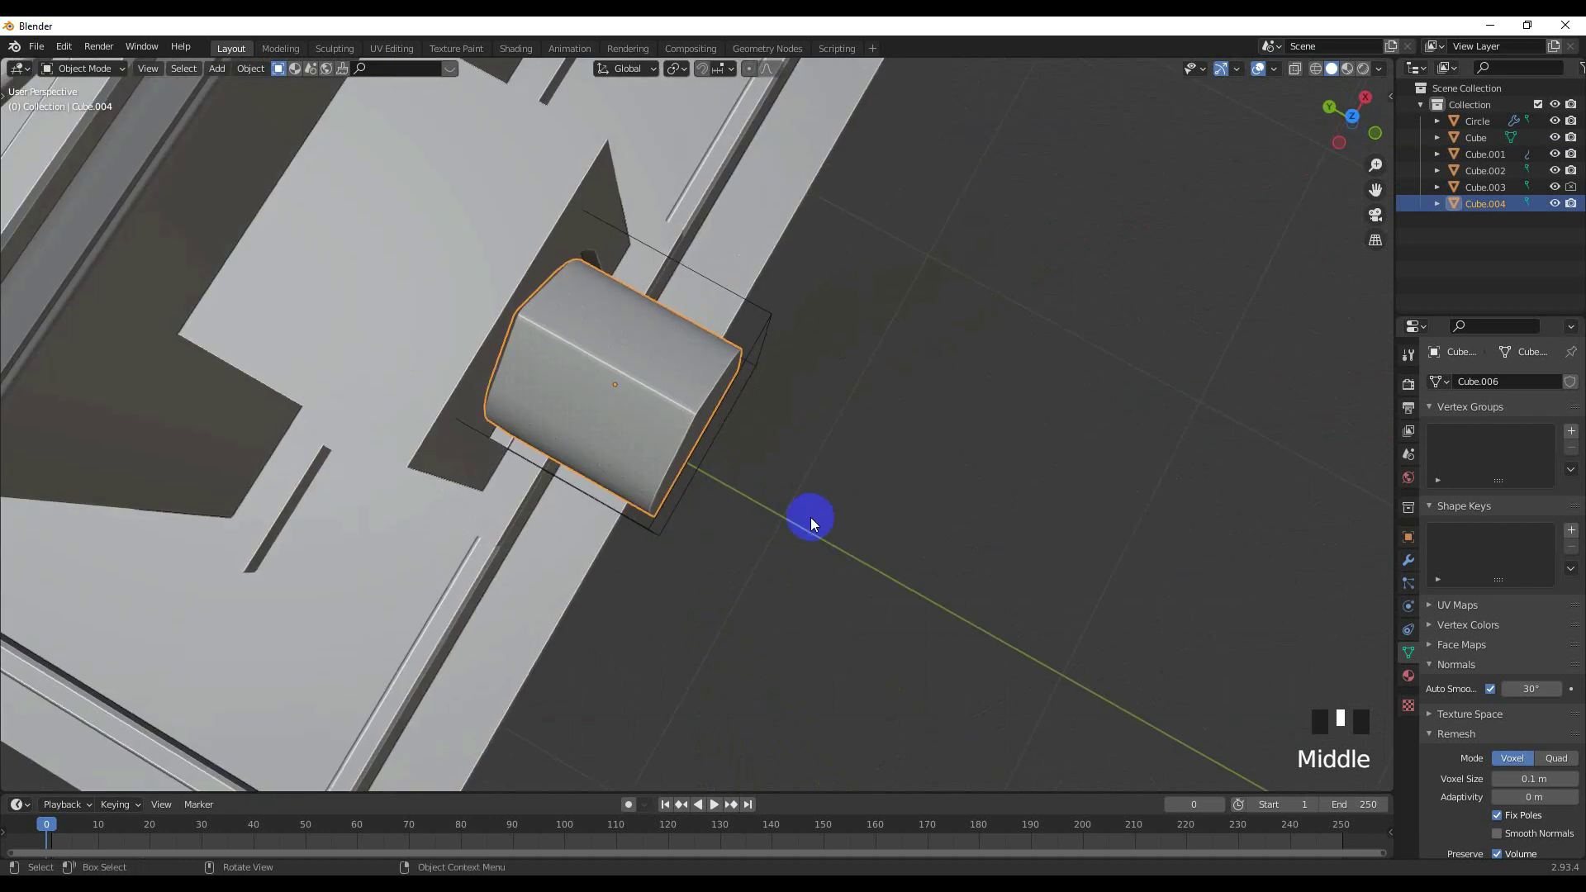
pyautogui.press('g')
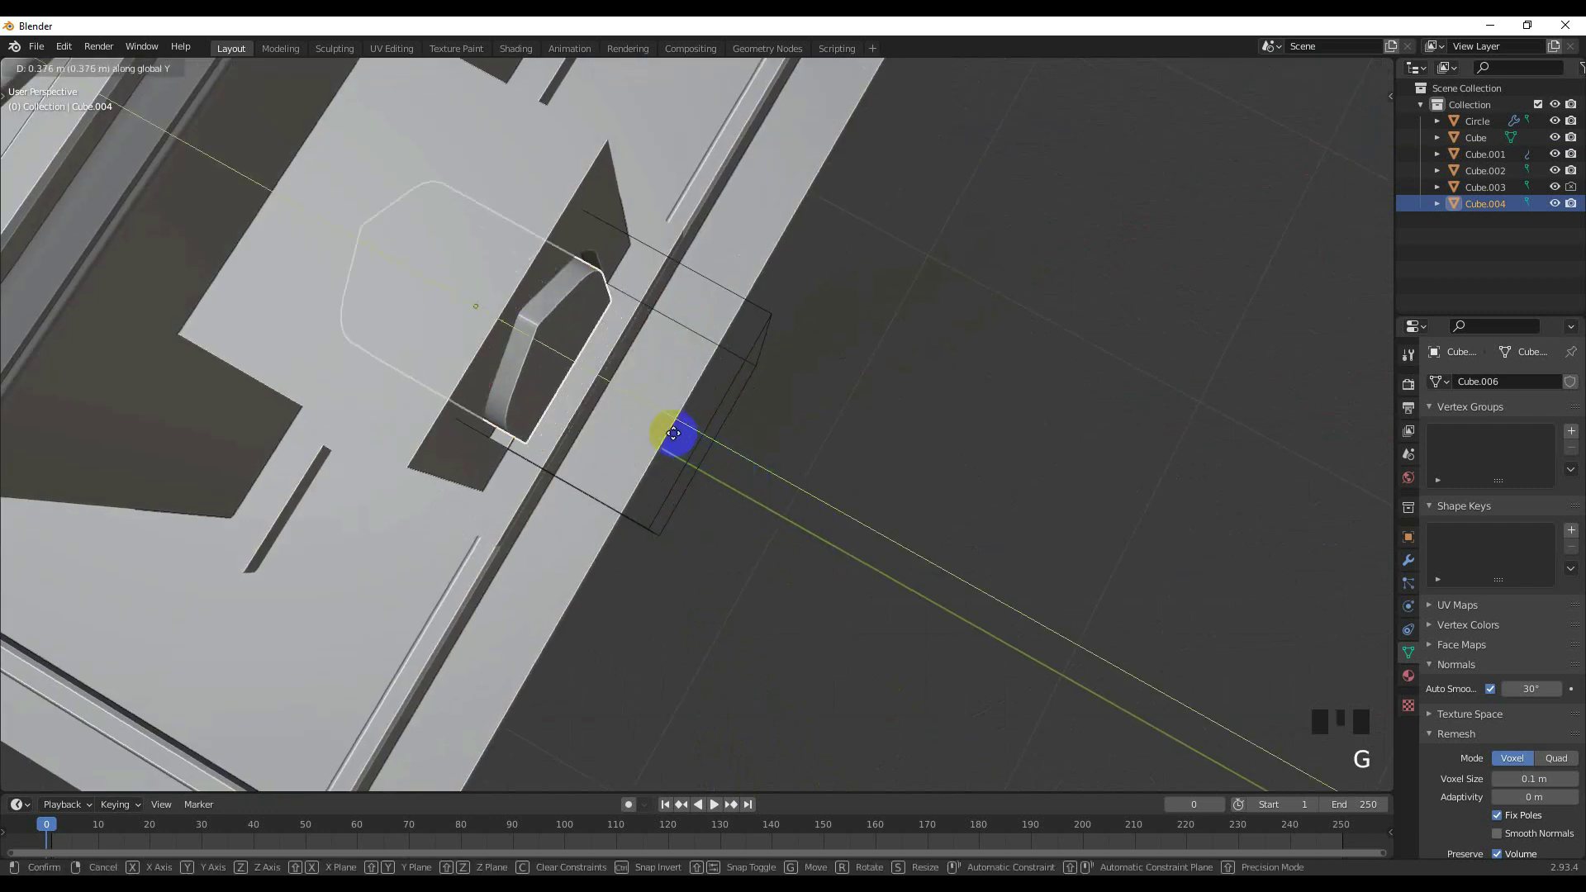
pyautogui.click(675, 440)
# Duplicate the smaller arched block and place the copy about -1.825 m along Y, in front of the building.
pyautogui.moveTo(674, 439); pyautogui.dragTo(644, 432, button='middle')
pyautogui.scroll(-3, 668, 410)
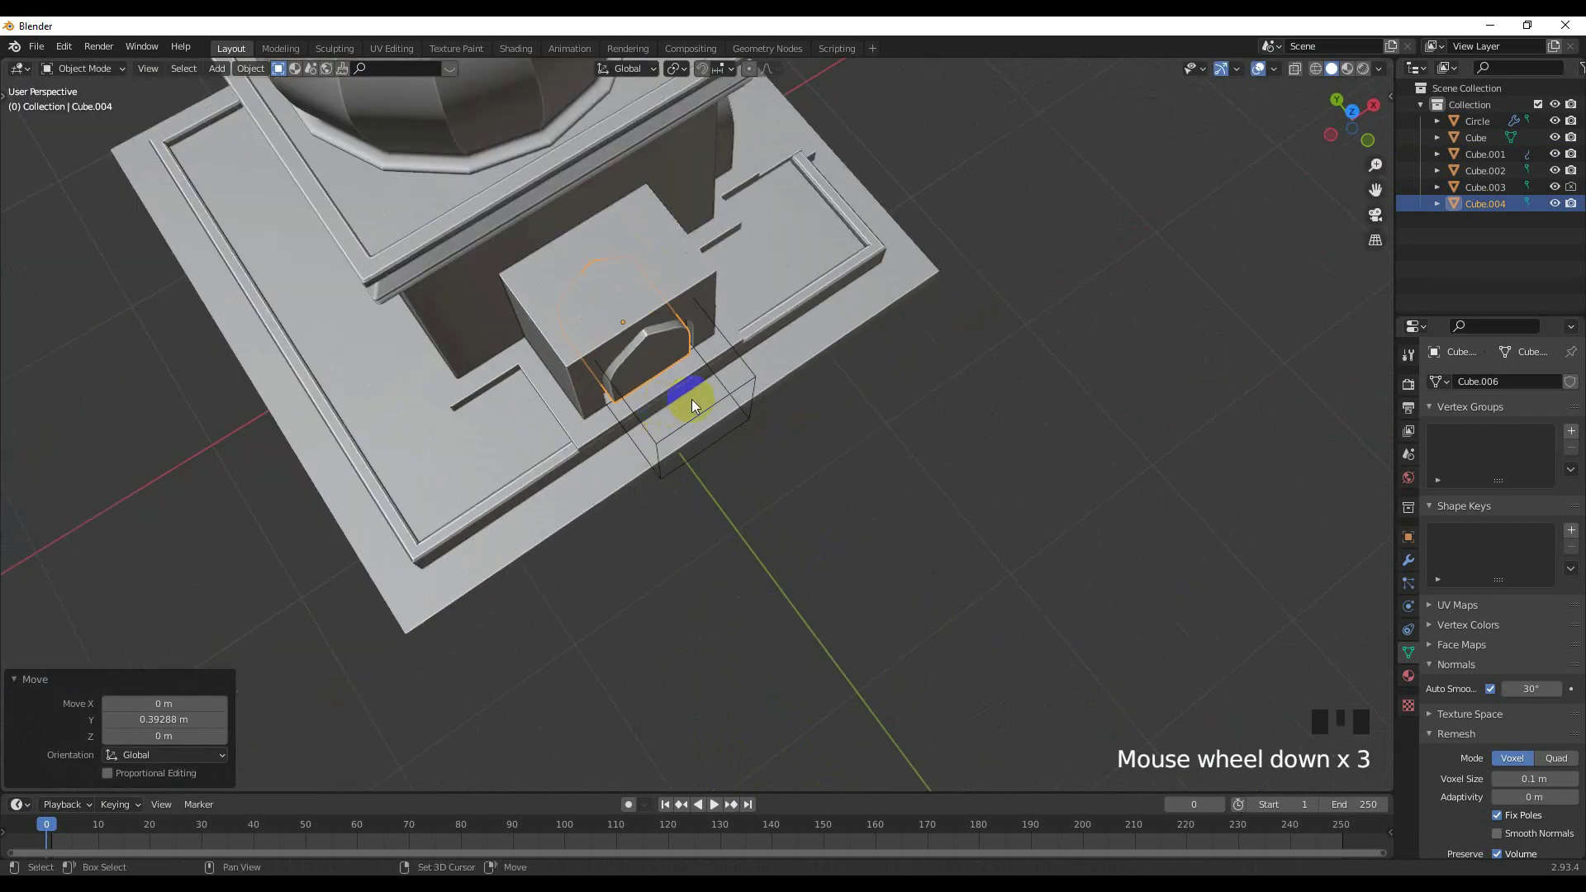
pyautogui.hotkey('shift', 'd')
pyautogui.click(1019, 672)
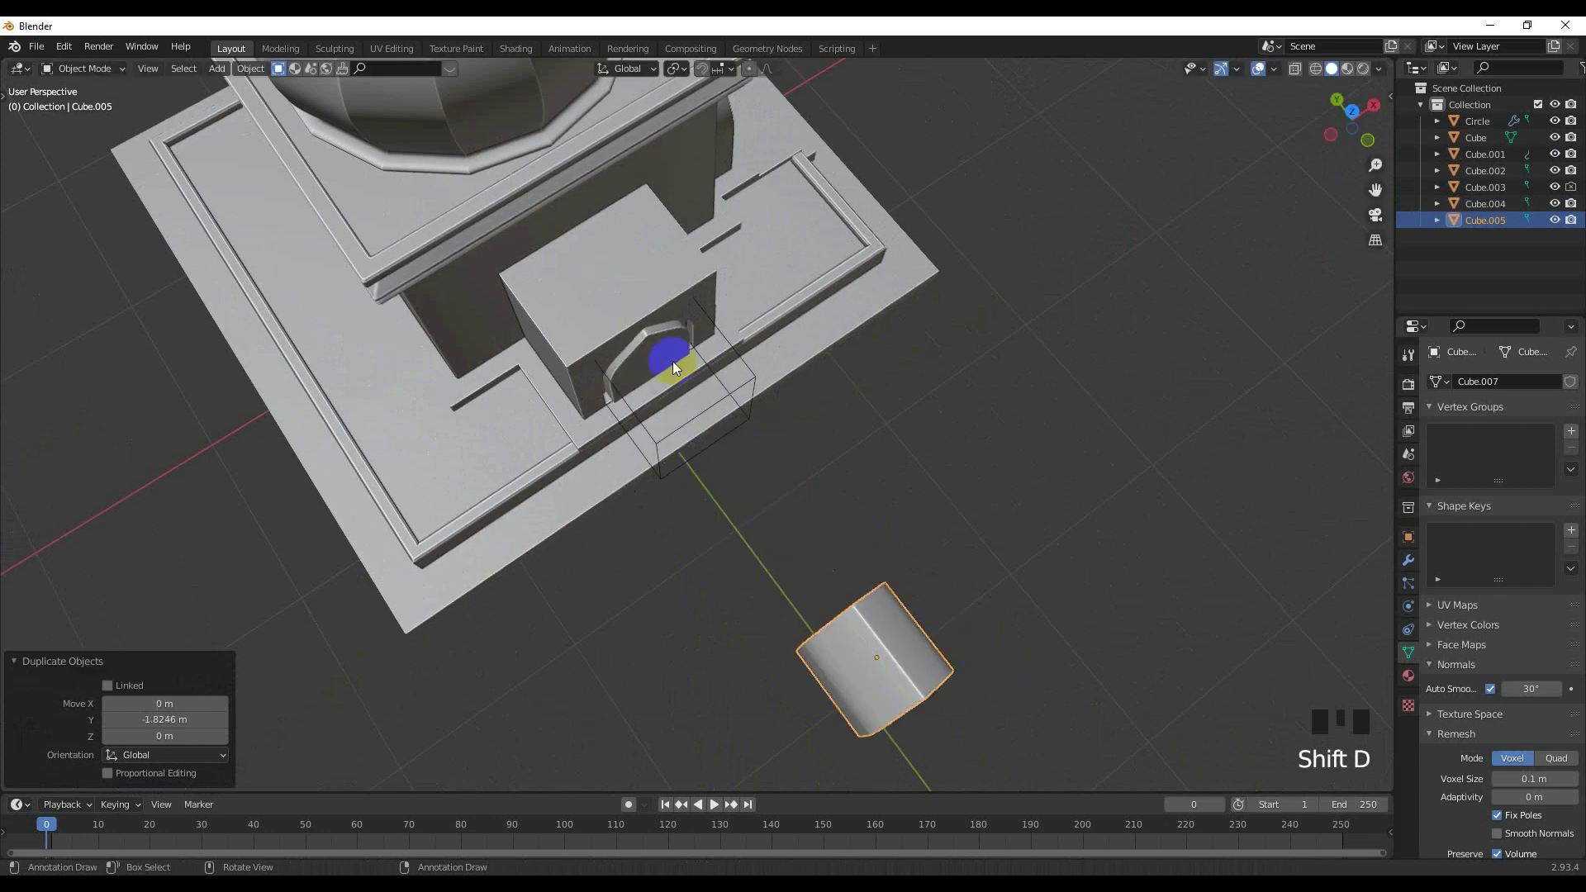
# Try to subtract the smaller arched block from the building body with a Boolean difference and inspect the doorway.
pyautogui.click(655, 347)
pyautogui.keyDown('shift'); pyautogui.click(680, 334); pyautogui.keyUp('shift')
pyautogui.moveTo(680, 334); pyautogui.dragTo(684, 412, button='middle')
pyautogui.scroll(2, 609, 326)
pyautogui.scroll(5, 612, 394)
pyautogui.press('ctrl+KP_Subtract')
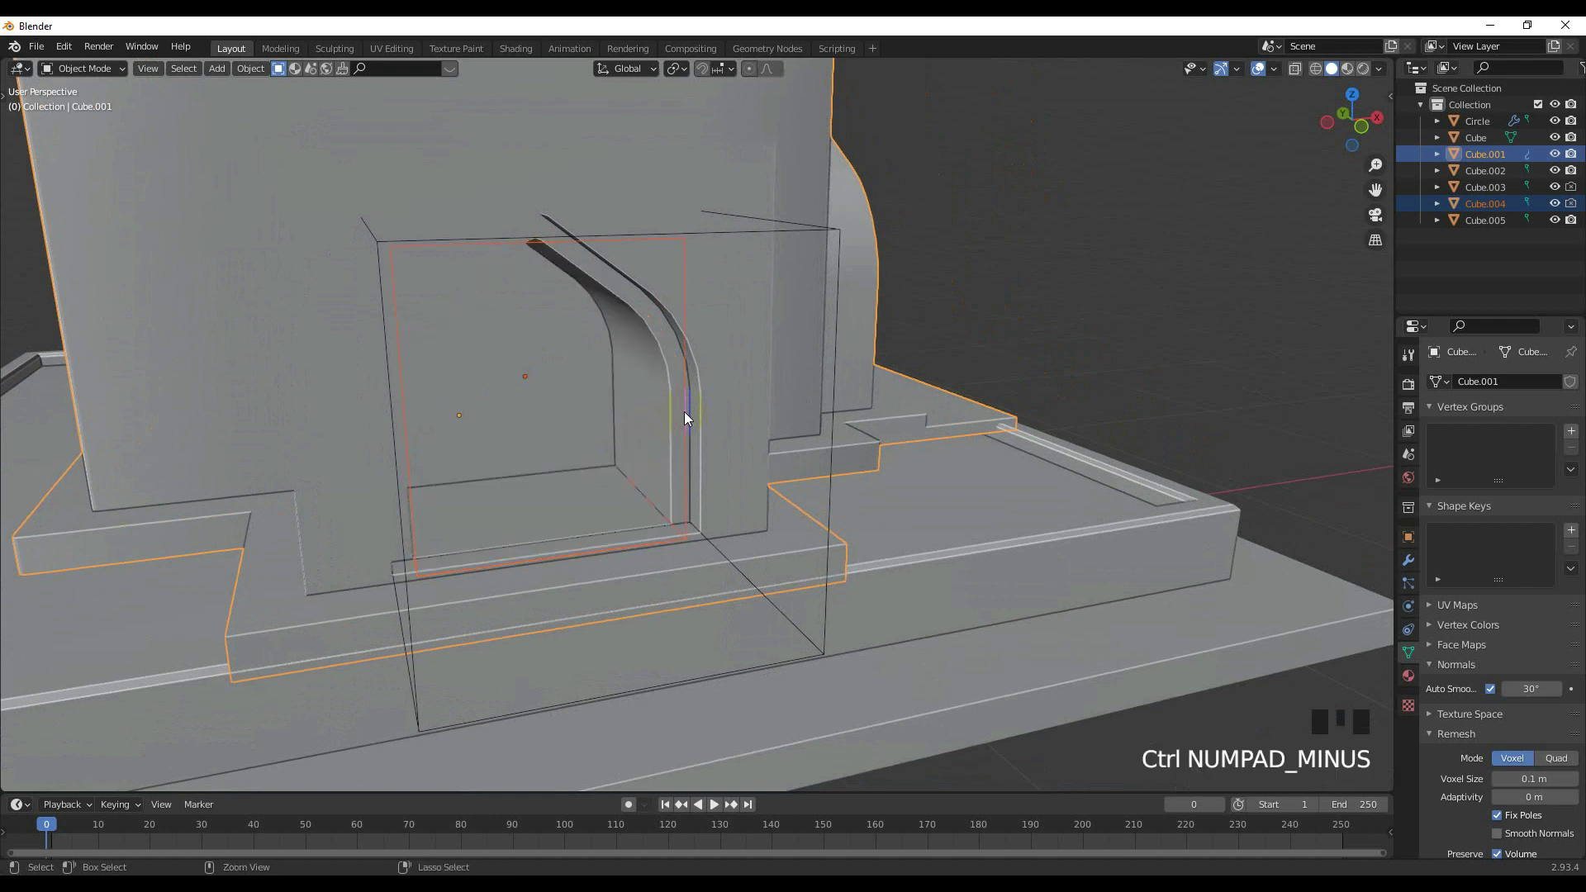
pyautogui.click(1218, 375)
pyautogui.moveTo(1218, 376); pyautogui.dragTo(631, 445, button='middle')
pyautogui.scroll(-4, 598, 410)
# Undo the Boolean difference made with the smaller arched block.
pyautogui.click(681, 403)
pyautogui.click(1051, 351)
pyautogui.hotkey('ctrl', 'z')
pyautogui.hotkey('ctrl', 'z')
pyautogui.hotkey('ctrl', 'z')
pyautogui.hotkey('ctrl', 'z')
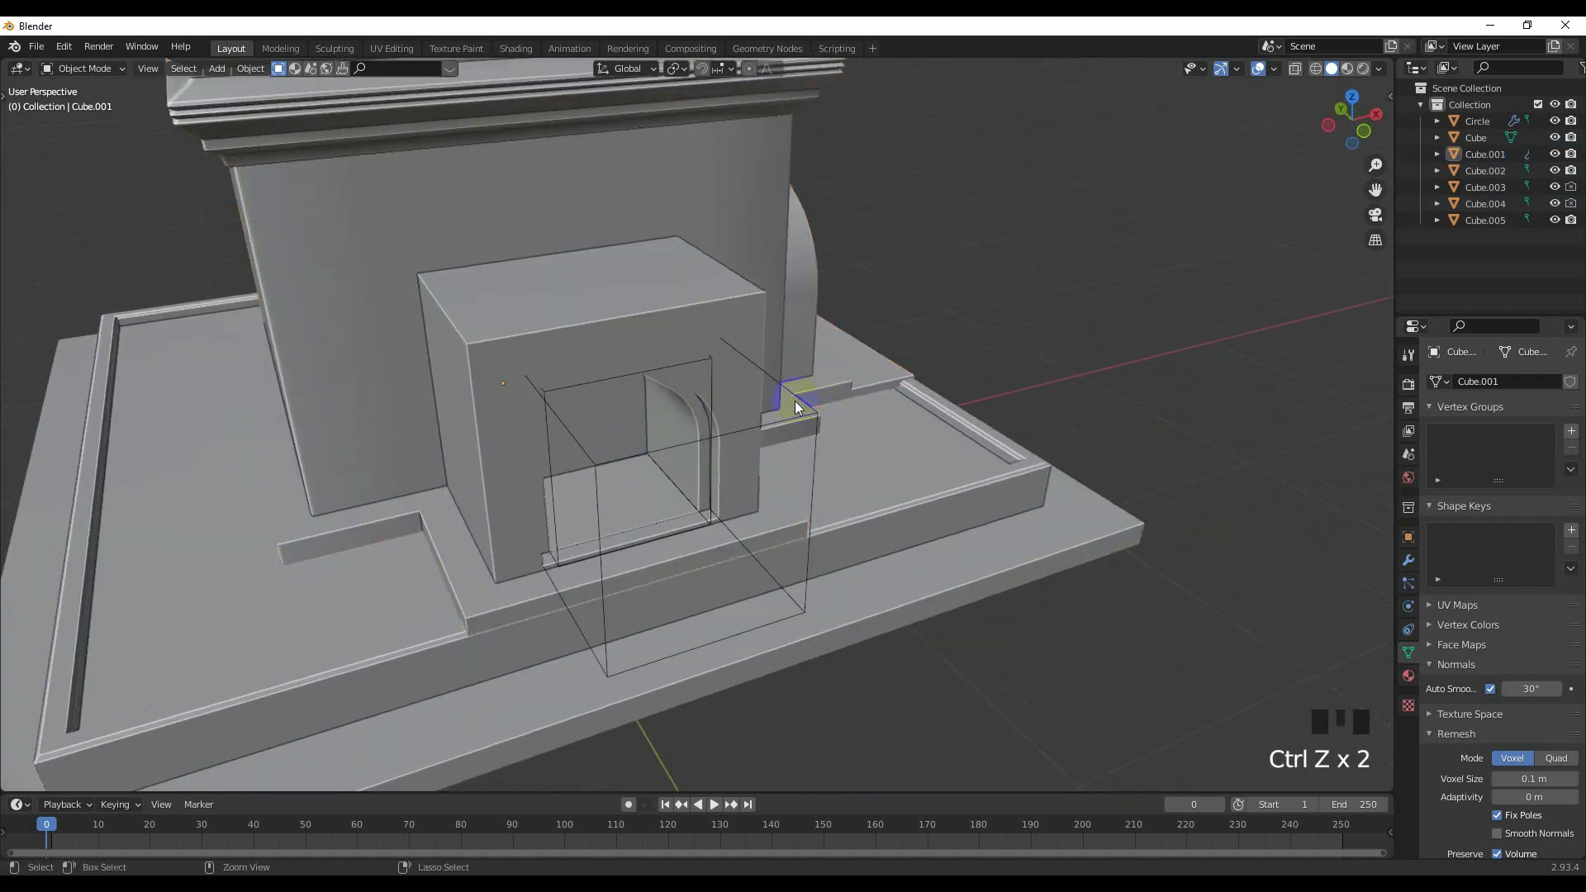
# Lengthen the smaller arched block along Y and move it about 0.270 m along Y into the front block.
pyautogui.moveTo(661, 414); pyautogui.dragTo(722, 464, button='middle')
pyautogui.click(638, 436)
pyautogui.press('s')
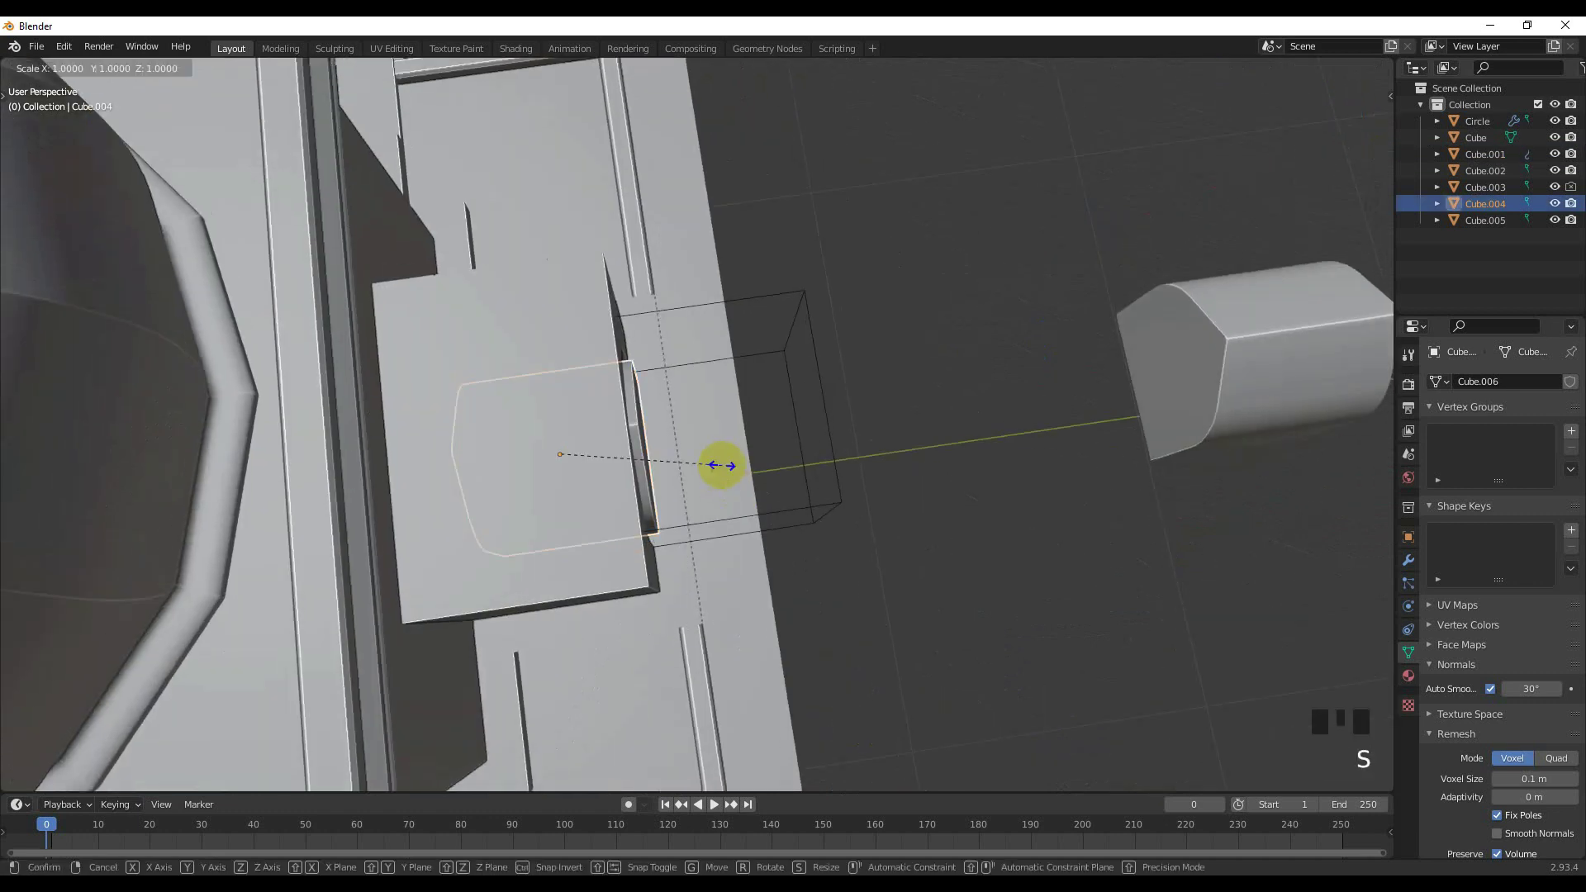
pyautogui.press('y')
pyautogui.click(931, 429)
pyautogui.press('g')
pyautogui.rightClick(800, 438)
pyautogui.press('g')
pyautogui.click(709, 443)
pyautogui.moveTo(752, 450); pyautogui.dragTo(576, 363, button='middle')
pyautogui.moveTo(849, 374); pyautogui.dragTo(904, 338, button='middle')
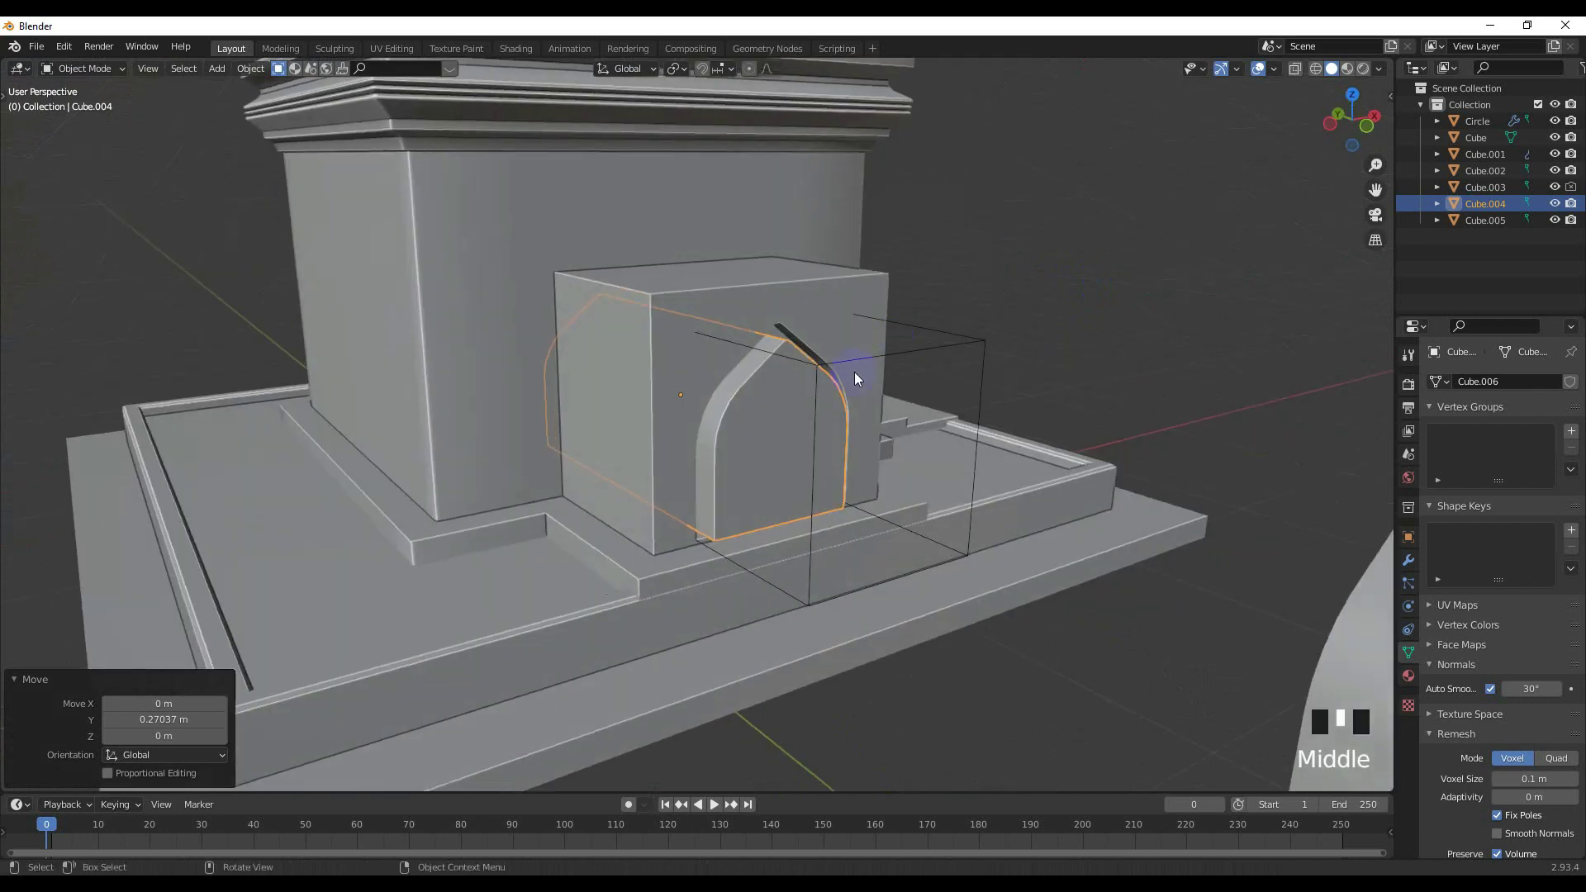
# Duplicate the lengthened arched block in place and hide the copy in the viewport.
pyautogui.moveTo(815, 424); pyautogui.dragTo(825, 443, button='middle')
pyautogui.click(818, 368)
pyautogui.click(800, 383)
pyautogui.moveTo(800, 383); pyautogui.dragTo(798, 382, button='middle')
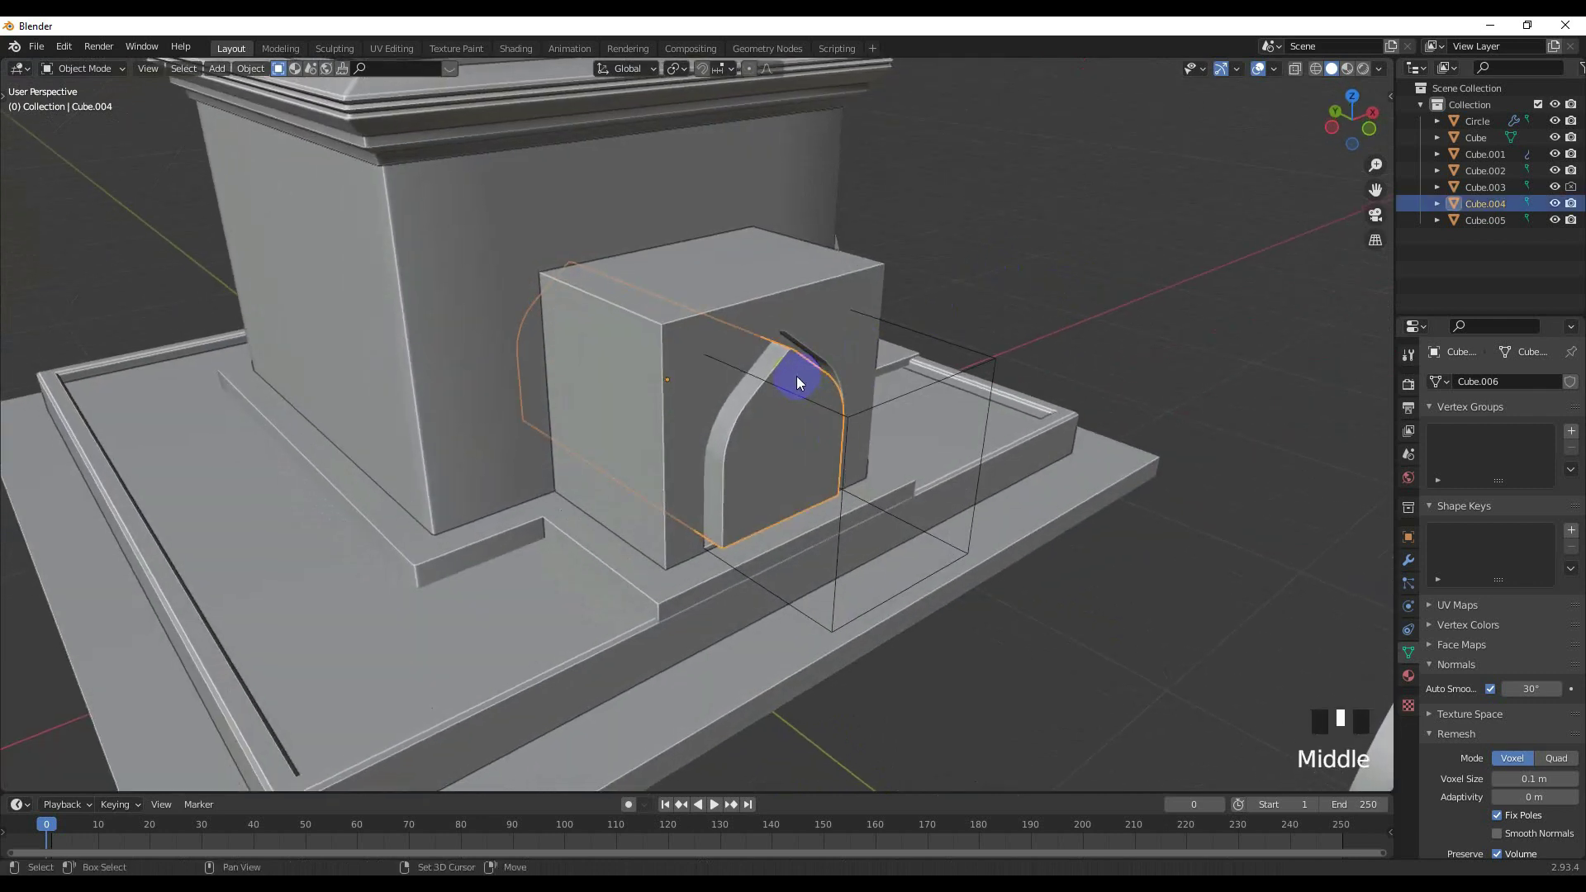
pyautogui.hotkey('shift', 'd')
pyautogui.click(796, 376)
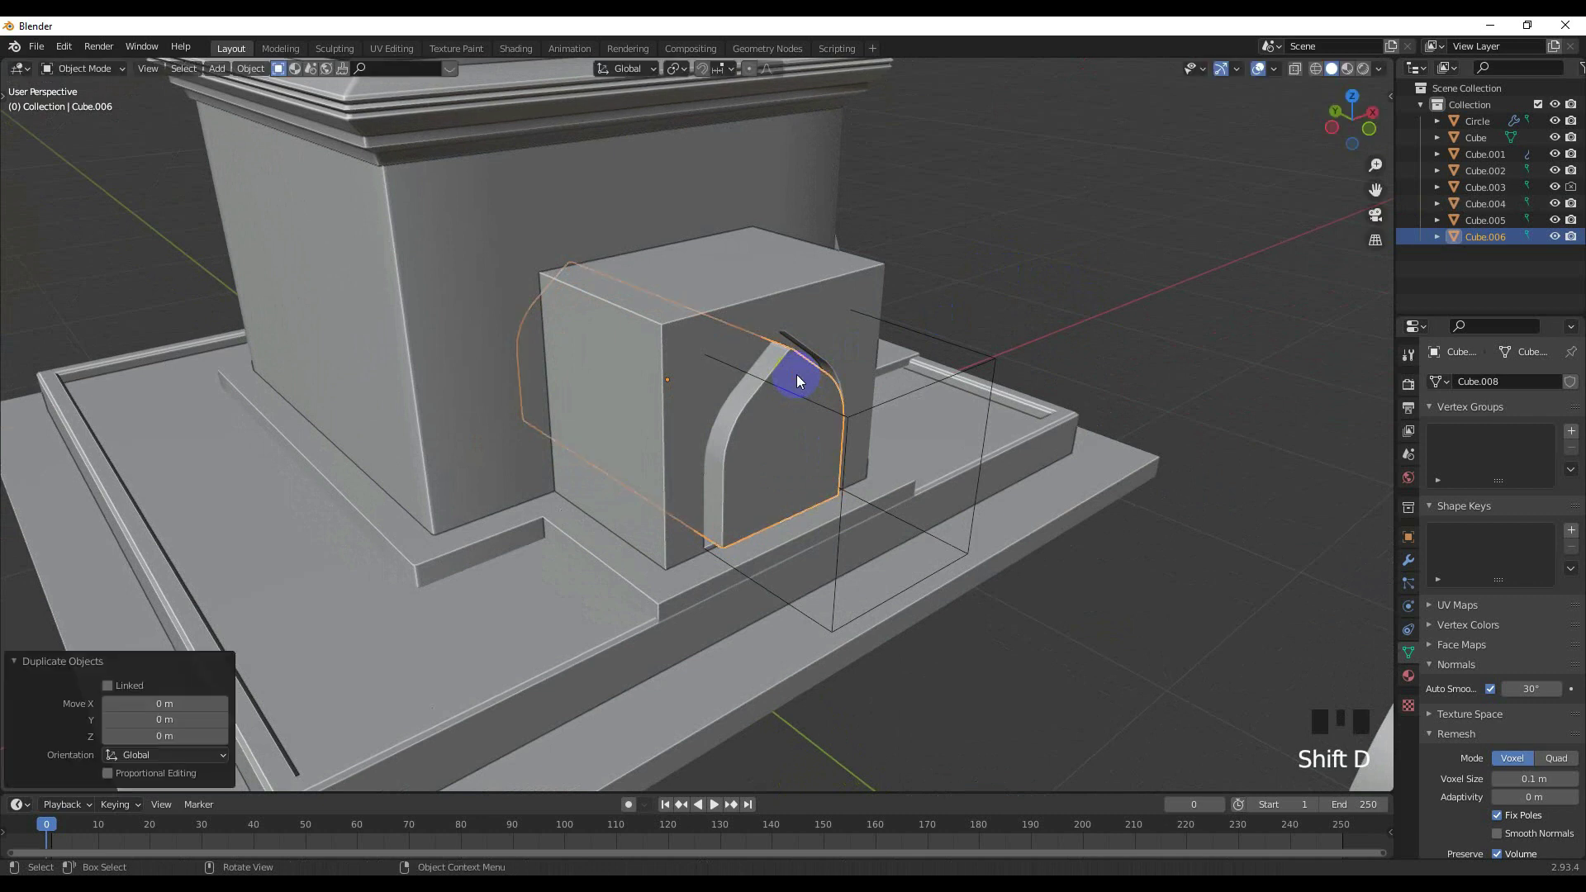
pyautogui.click(1555, 236)
# Try to subtract the lengthened arched block from the building body with a Boolean difference, and undo it.
pyautogui.click(808, 390)
pyautogui.keyDown('shift'); pyautogui.click(832, 326); pyautogui.keyUp('shift')
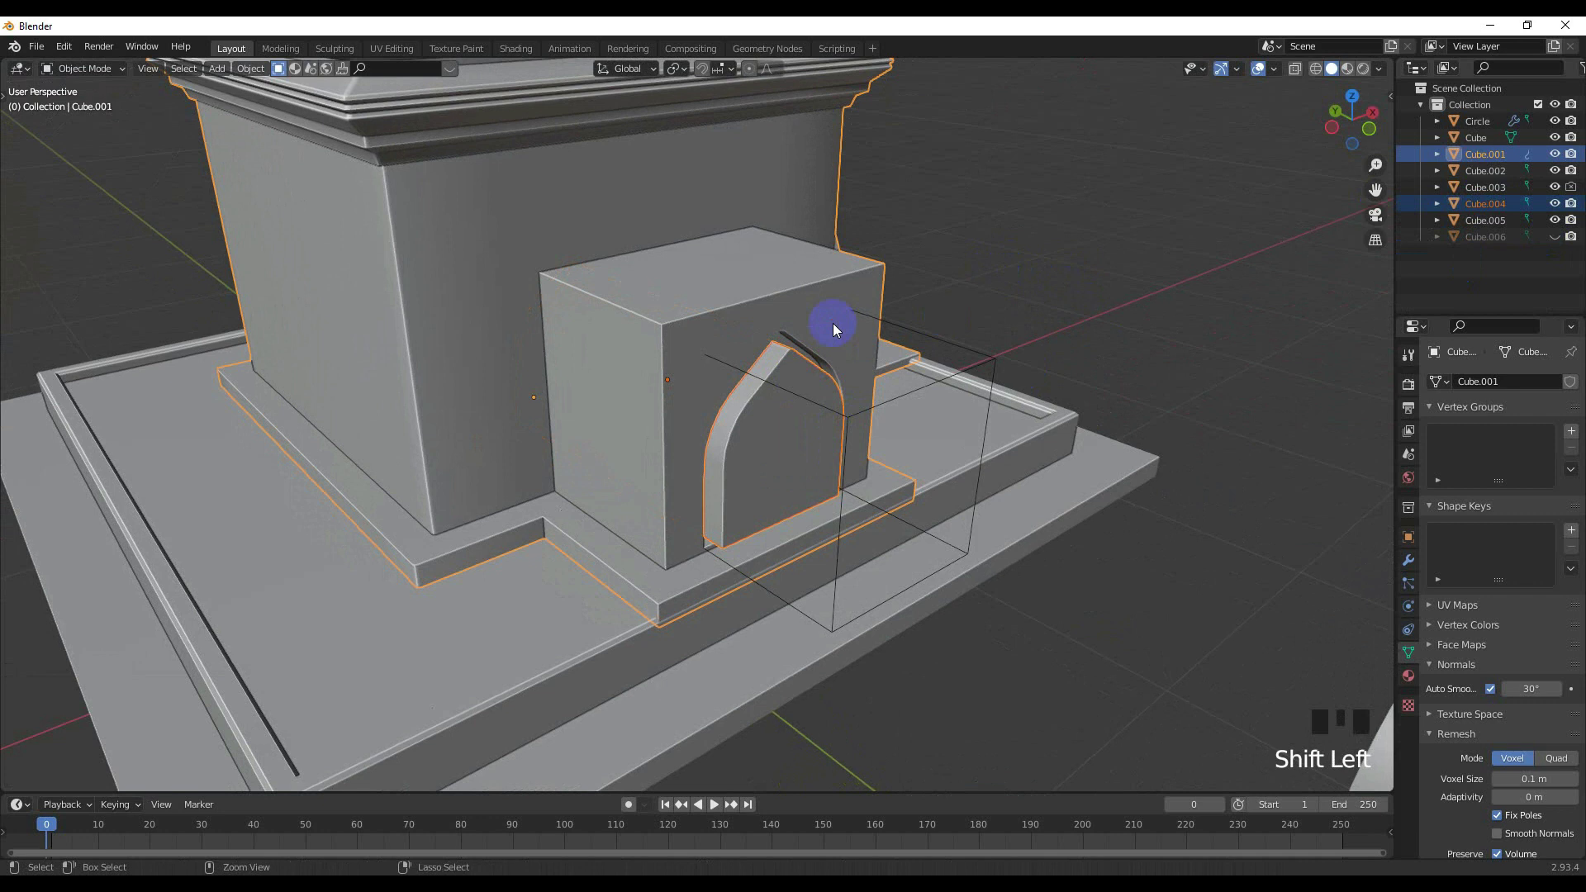
pyautogui.press('ctrl+KP_Subtract')
pyautogui.hotkey('ctrl', 'z')
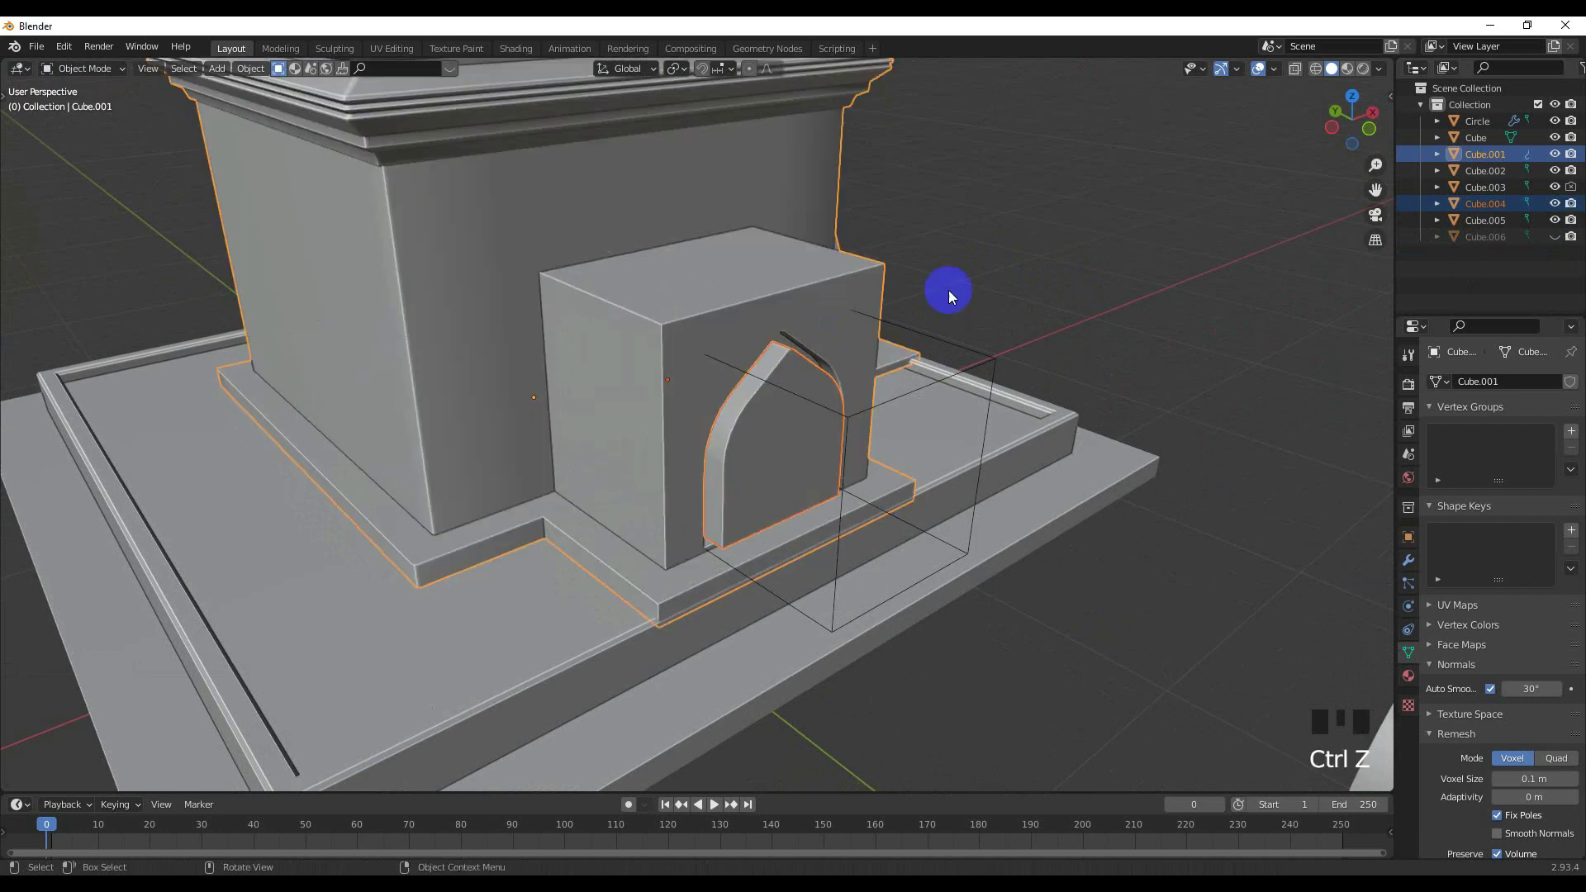
# Move the lengthened arched block about -0.602 m along Y so it protrudes from the front block.
pyautogui.click(806, 354)
pyautogui.click(795, 369)
pyautogui.moveTo(795, 368); pyautogui.dragTo(806, 405, button='middle')
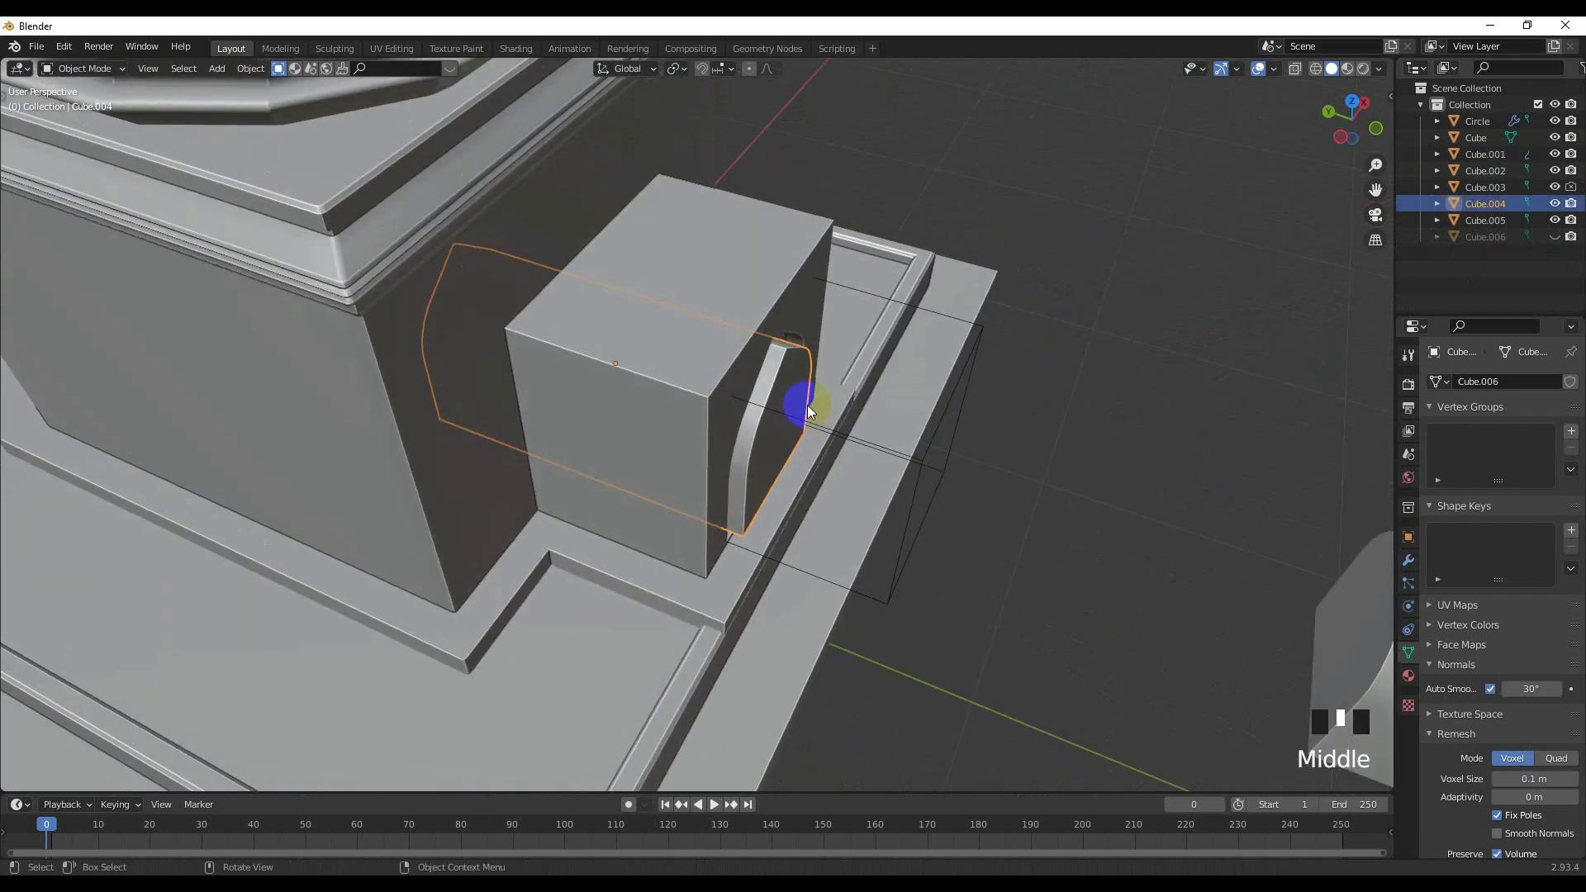
pyautogui.press('g')
pyautogui.click(1013, 461)
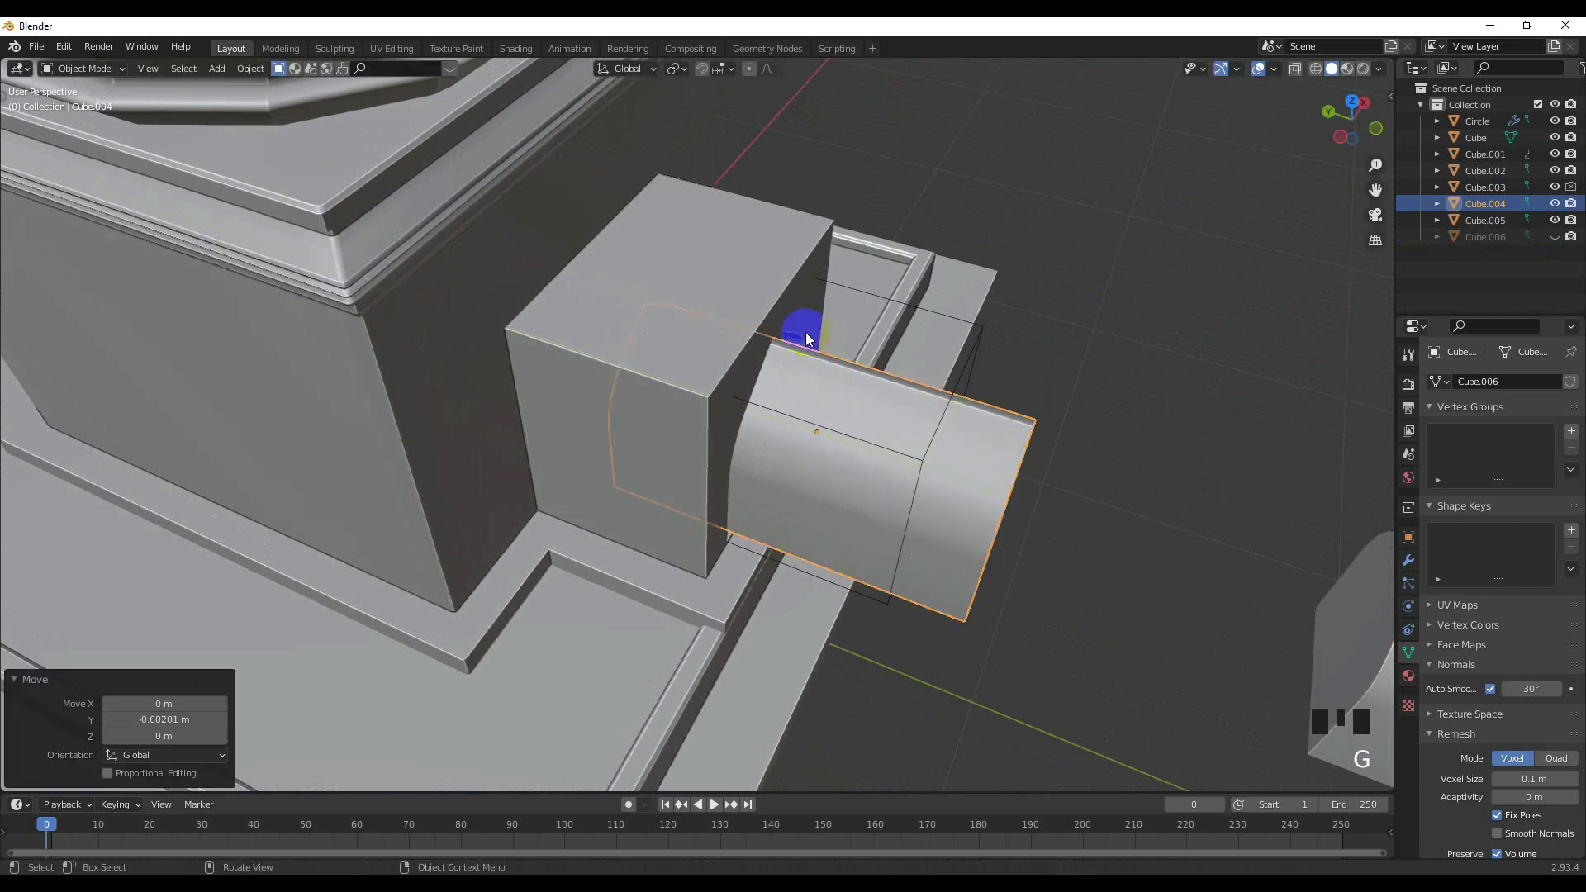
# Subtract the lengthened arched block from the building body with a Boolean difference.
pyautogui.keyDown('shift'); pyautogui.click(807, 338); pyautogui.keyUp('shift')
pyautogui.moveTo(806, 340); pyautogui.dragTo(834, 414, button='middle')
pyautogui.press('ctrl+KP_Subtract')
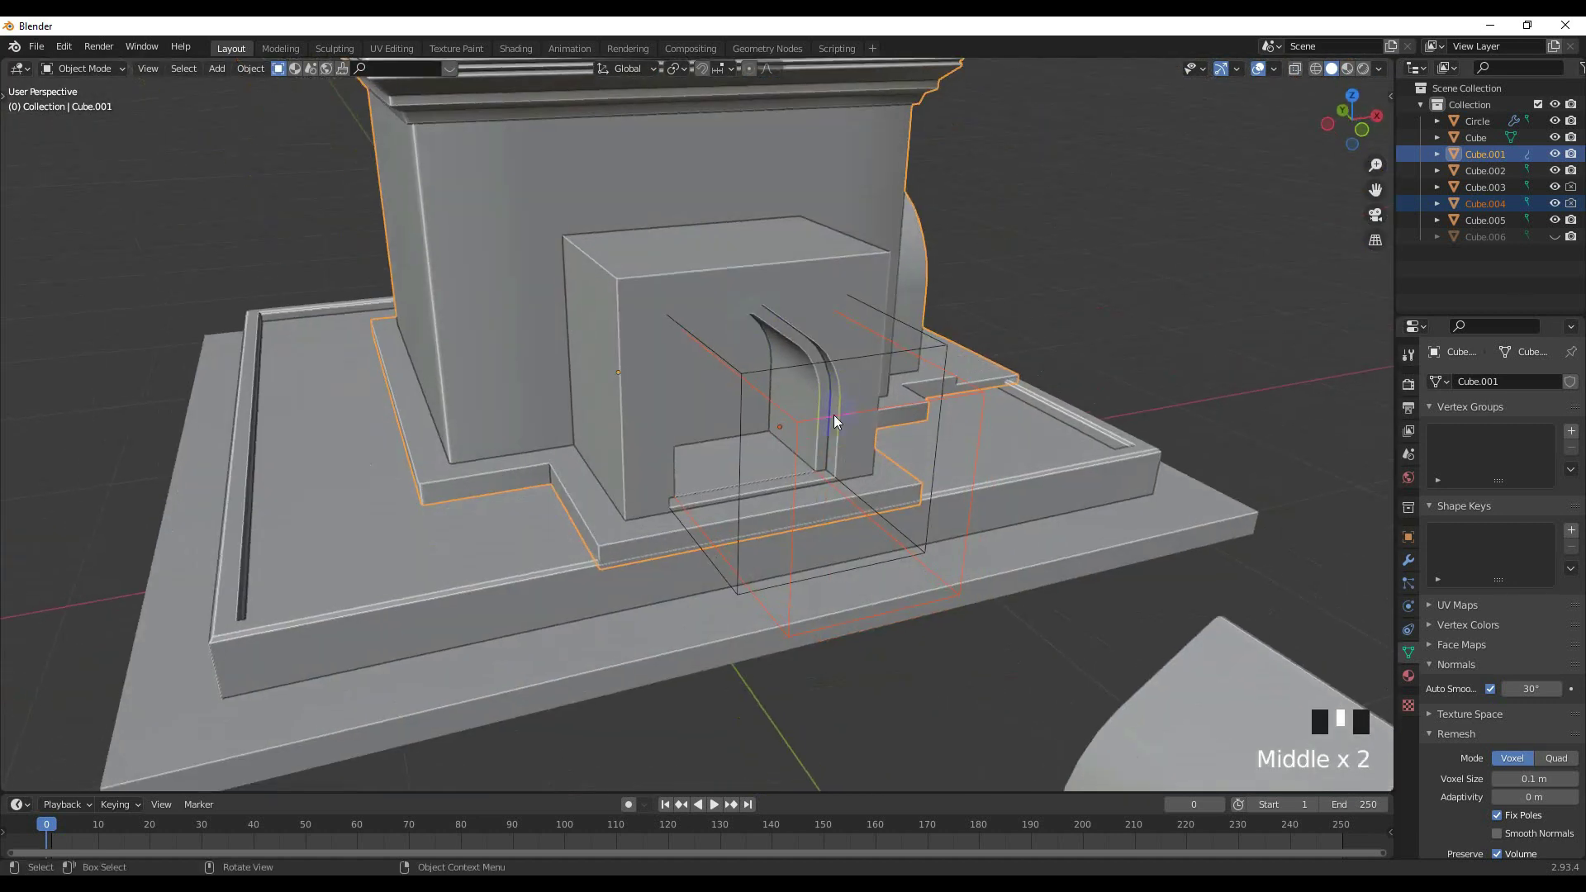
# Move the smaller arch's Boolean cutter about 0.104 m along Y to deepen the inner doorway.
pyautogui.click(829, 419)
pyautogui.press('g')
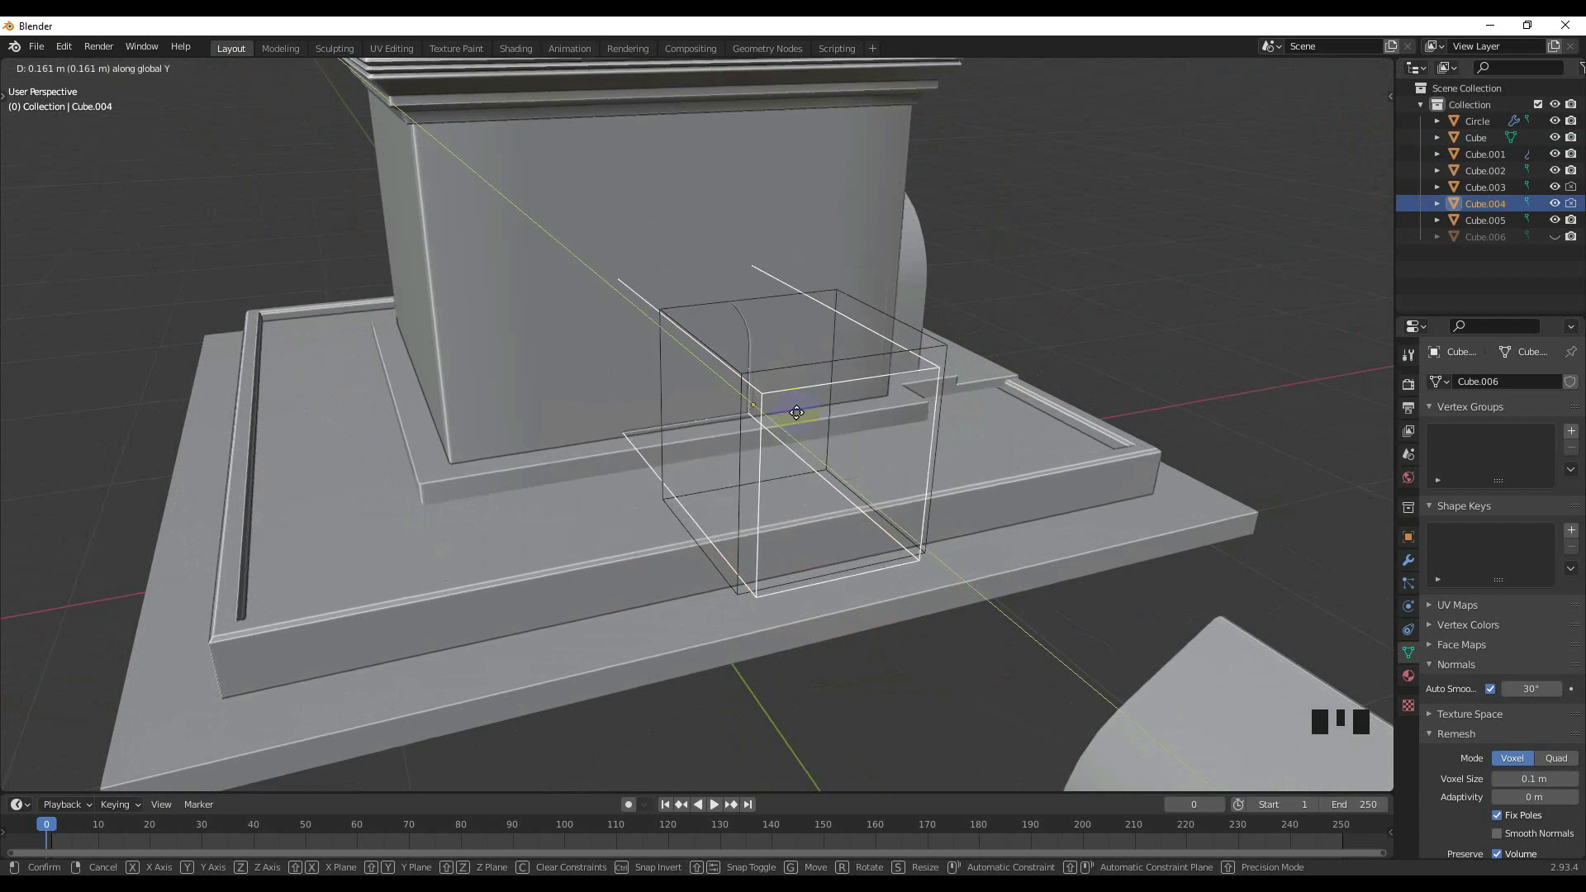
pyautogui.click(802, 424)
pyautogui.scroll(-3, 803, 430)
pyautogui.moveTo(803, 430); pyautogui.dragTo(746, 443, button='middle')
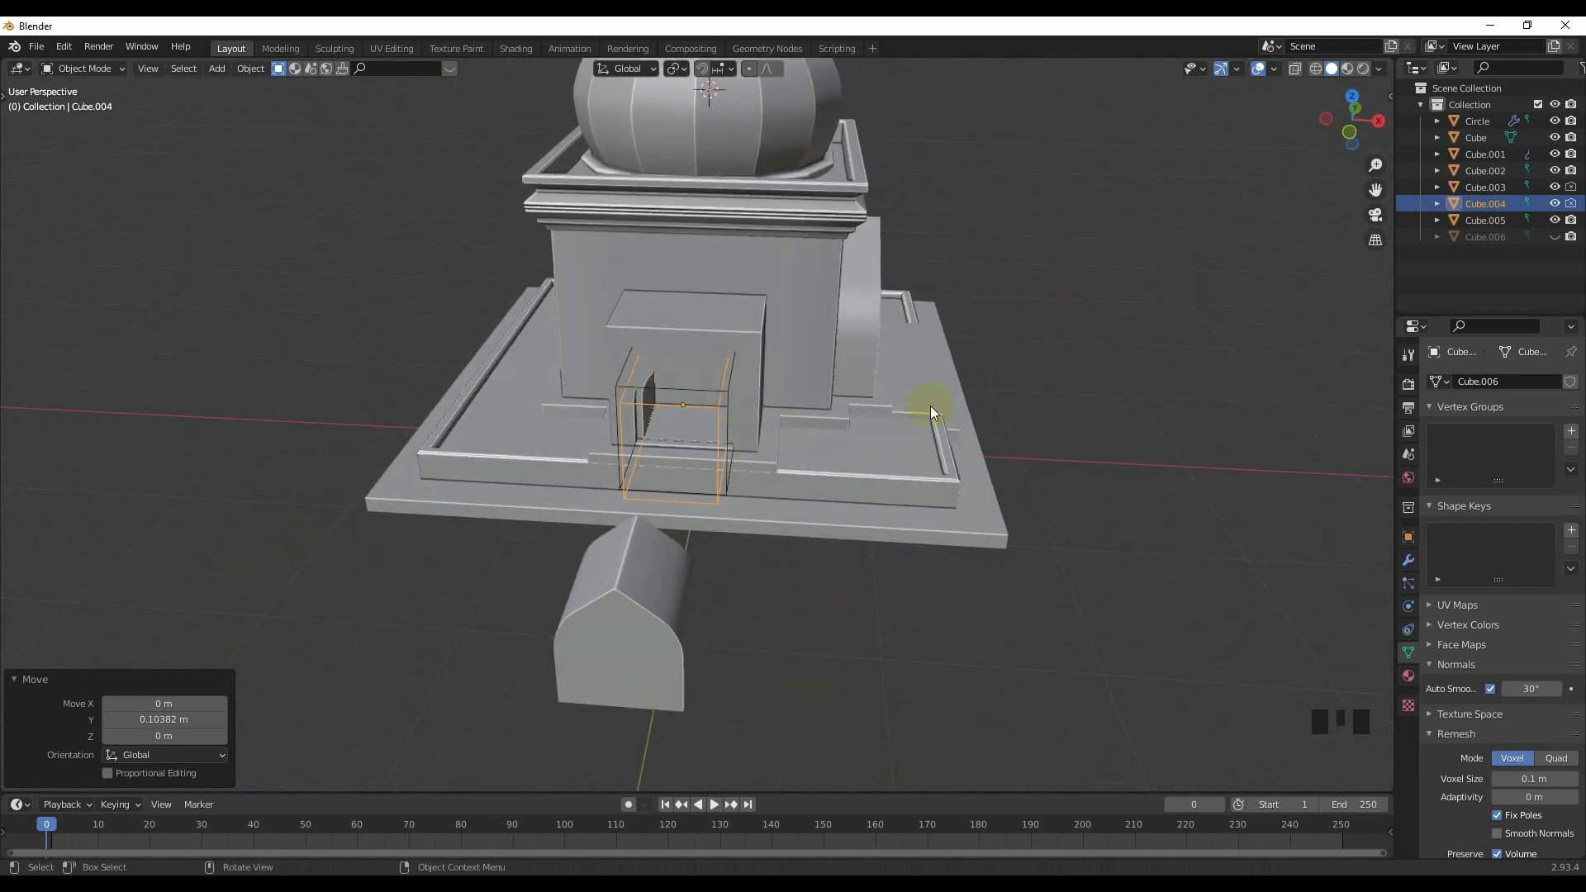
# Apply both Boolean difference modifiers on the building body.
pyautogui.scroll(2, 801, 365)
pyautogui.click(801, 364)
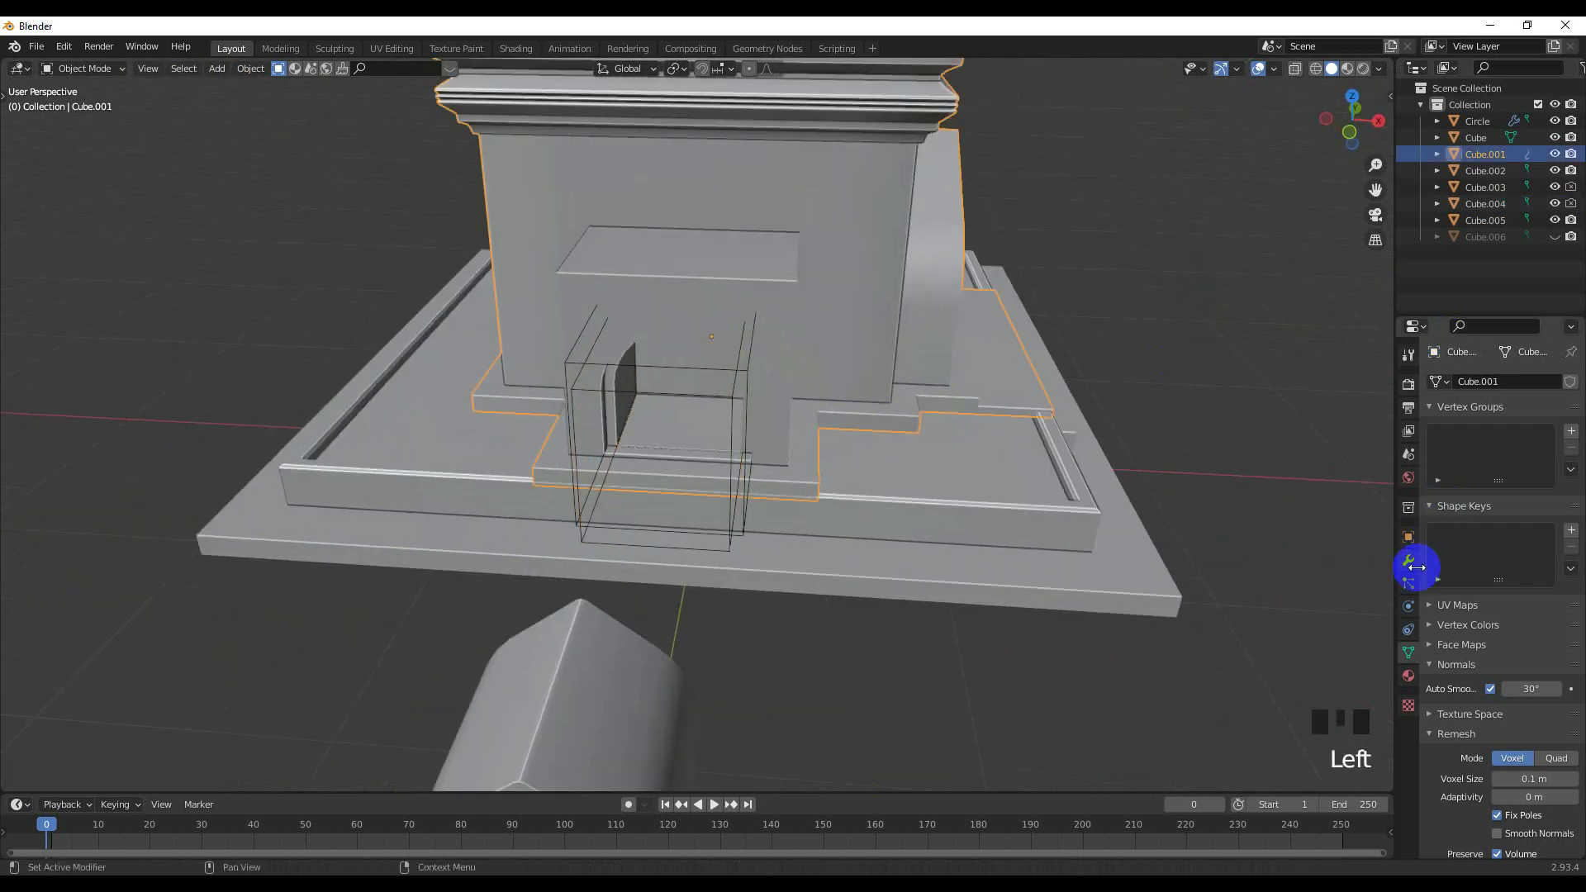
pyautogui.click(1413, 565)
pyautogui.click(1434, 546)
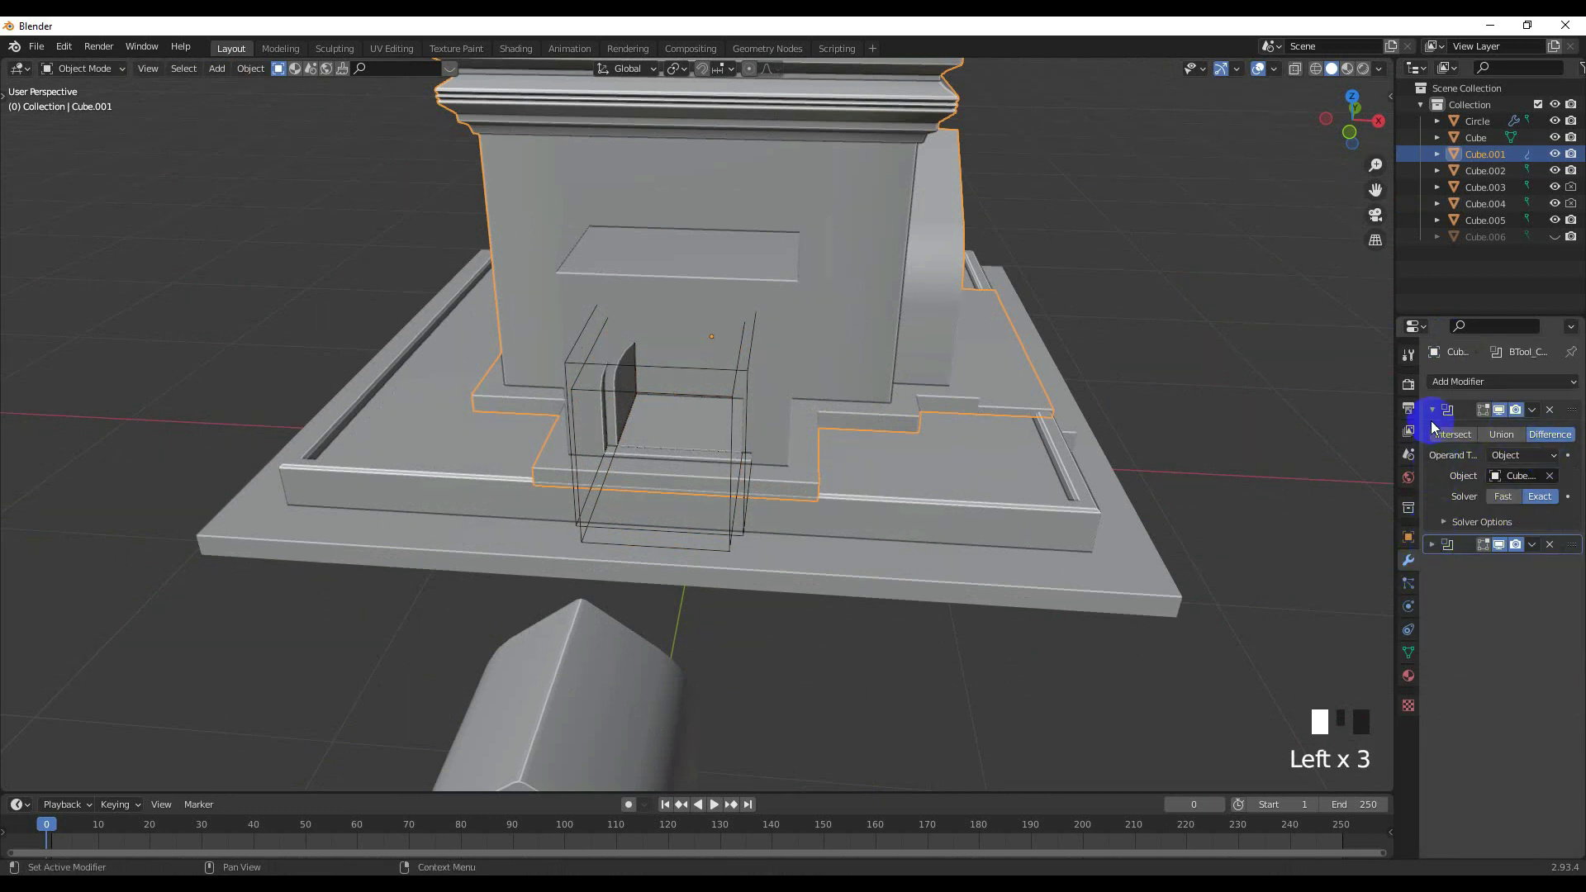
pyautogui.click(1432, 410)
pyautogui.click(1530, 414)
pyautogui.click(1480, 429)
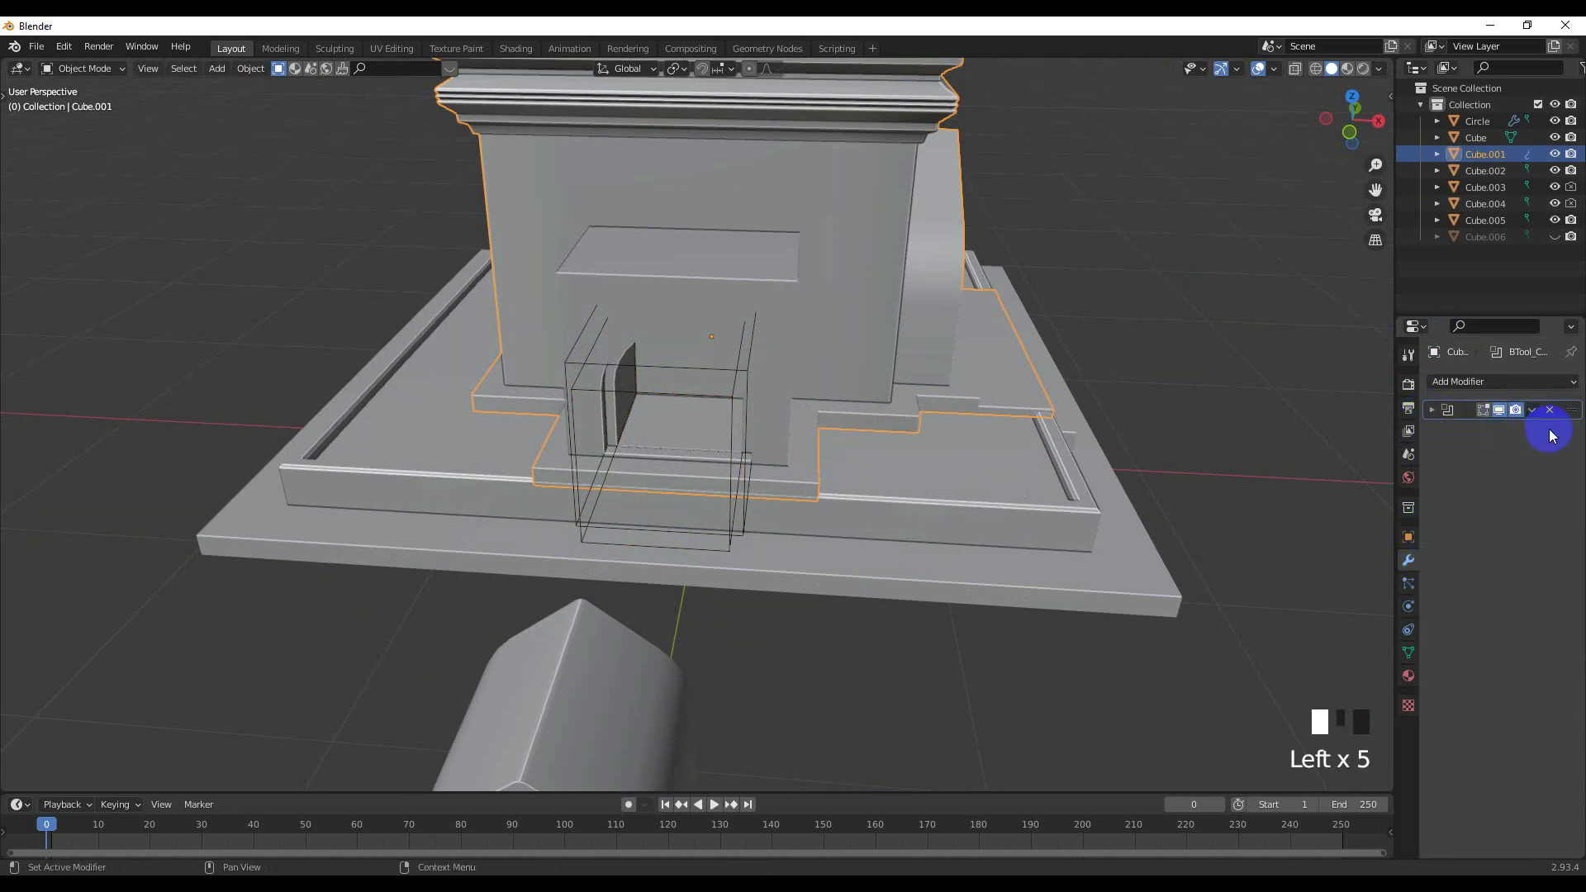
pyautogui.click(1533, 412)
pyautogui.click(1475, 424)
pyautogui.click(905, 405)
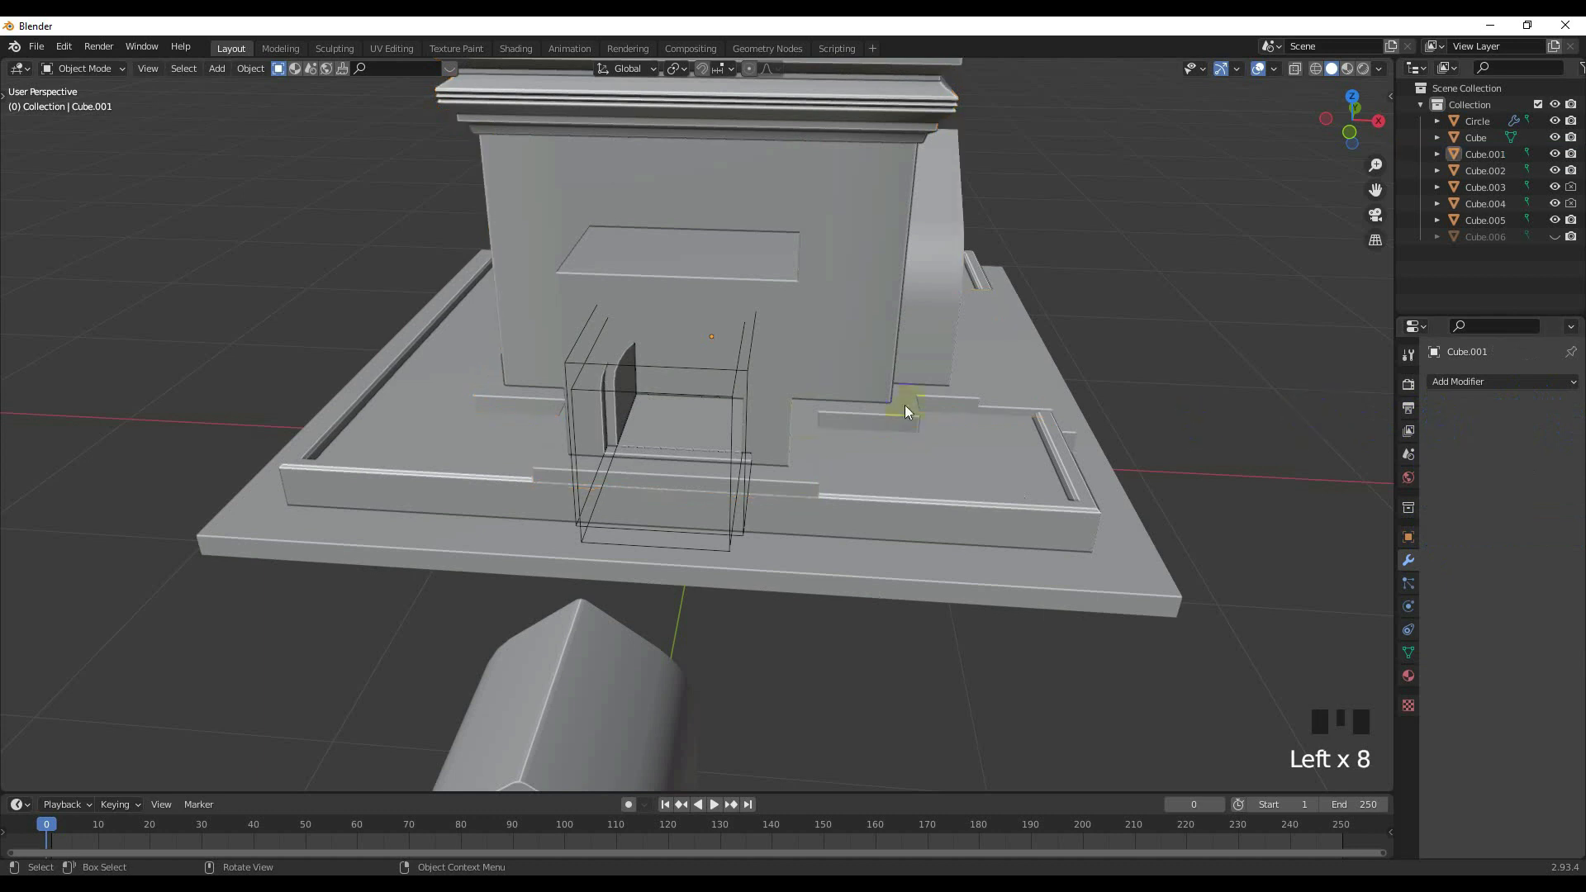
# Delete the two arched Boolean cutter objects at the doorway.
pyautogui.click(725, 405)
pyautogui.click(730, 413)
pyautogui.click(731, 409)
pyautogui.click(731, 438)
pyautogui.moveTo(731, 439); pyautogui.dragTo(666, 418, button='middle')
pyautogui.click(643, 449)
pyautogui.click(638, 453)
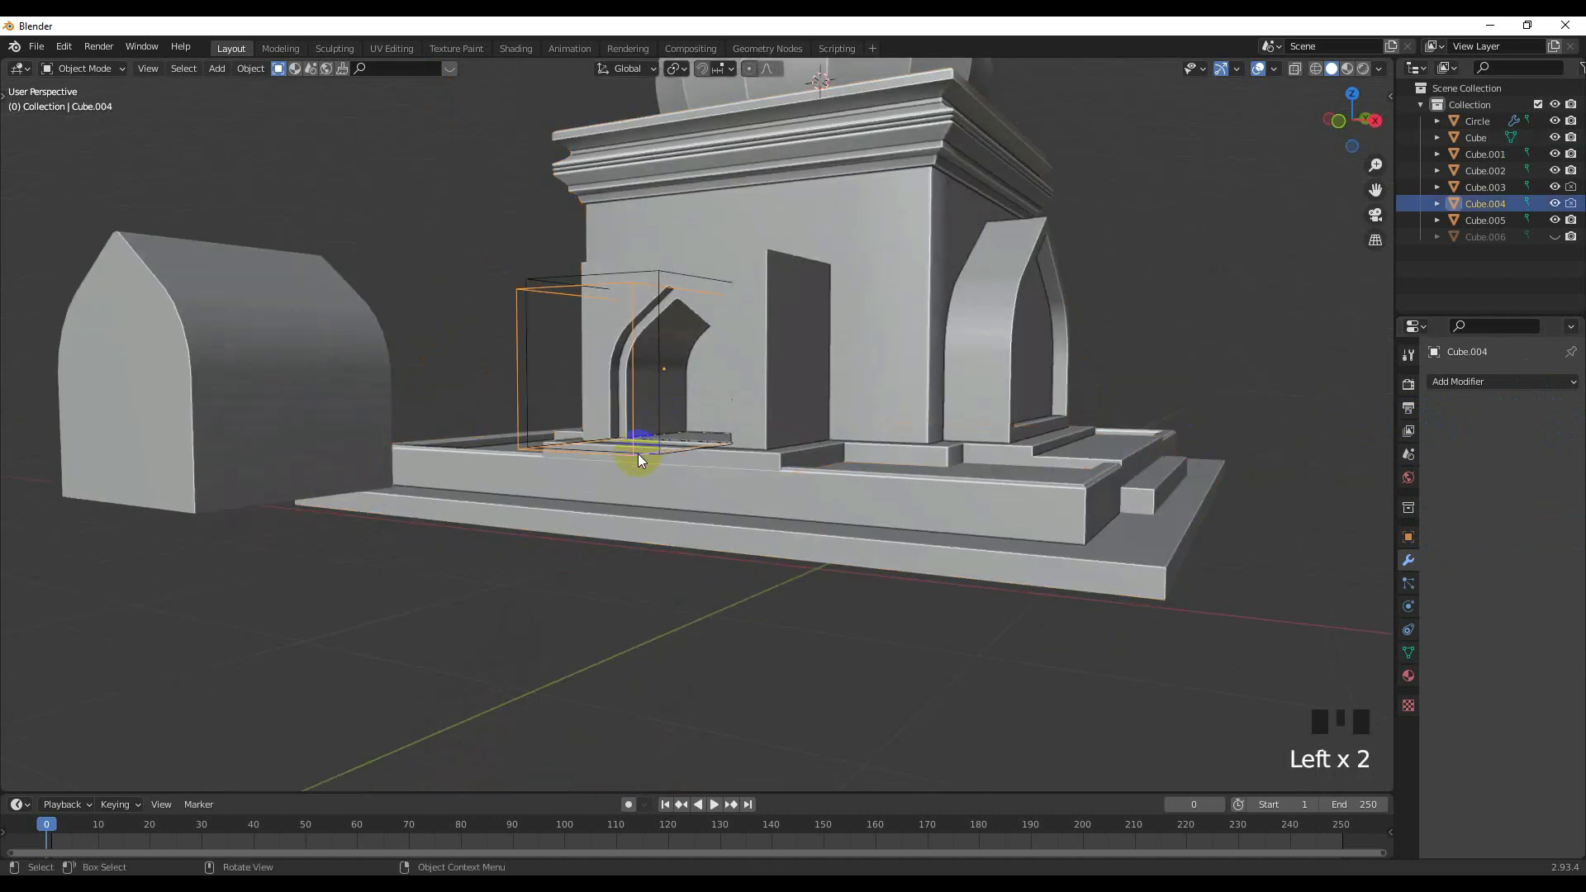
pyautogui.press('Delete')
pyautogui.click(538, 285)
pyautogui.press('Delete')
# Unhide the arched block copy inside the doorway and delete it.
pyautogui.moveTo(538, 285); pyautogui.dragTo(719, 364, button='middle')
pyautogui.scroll(2, 751, 420)
pyautogui.scroll(-4, 718, 364)
pyautogui.click(808, 532)
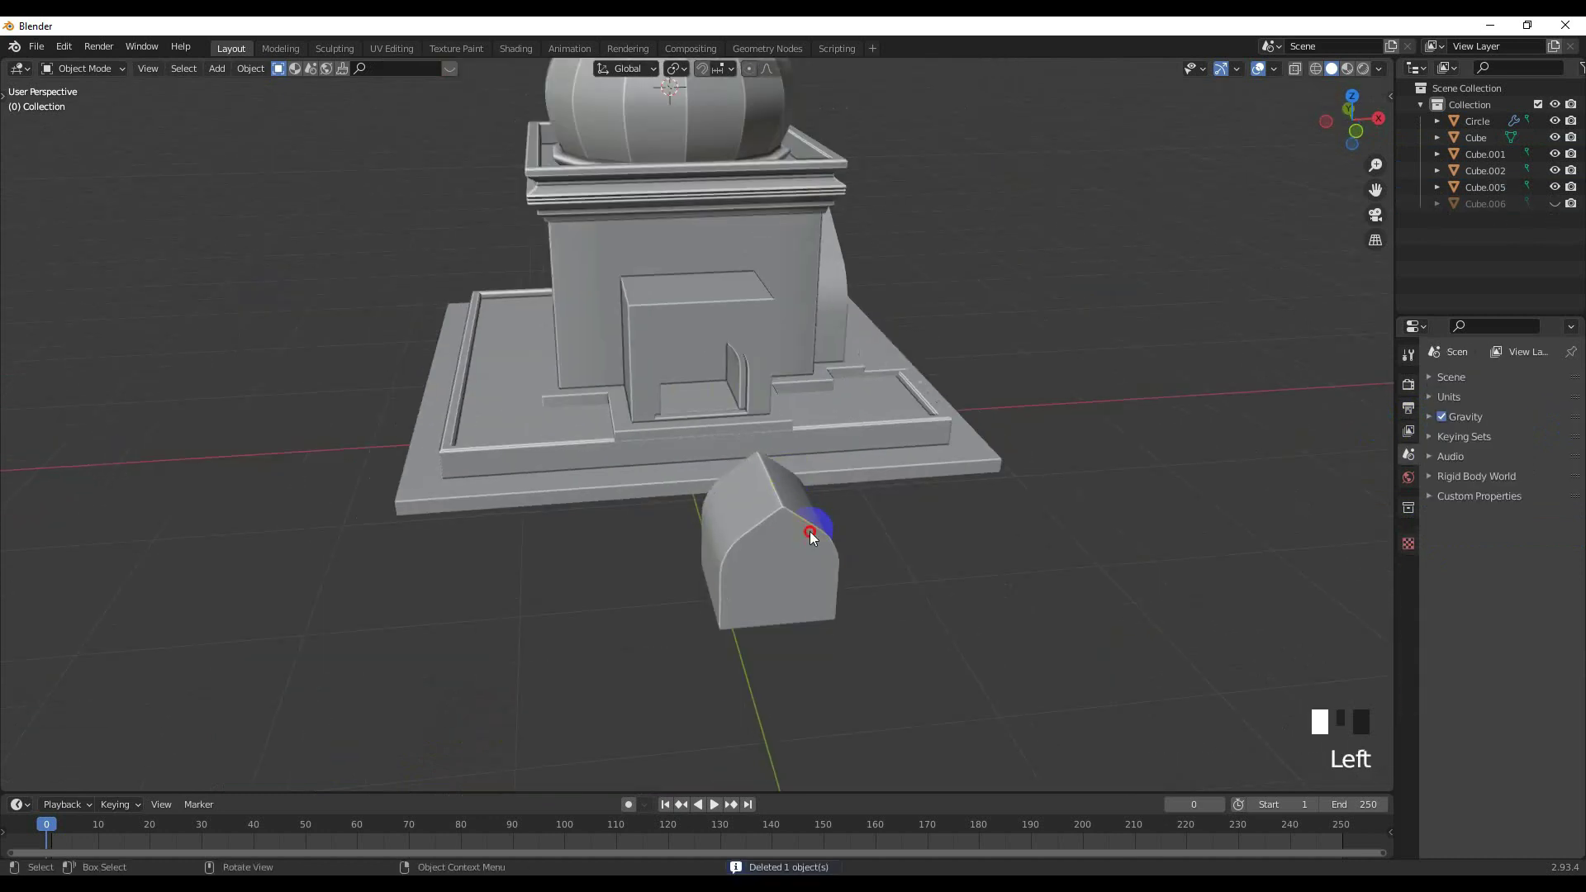
pyautogui.click(1556, 203)
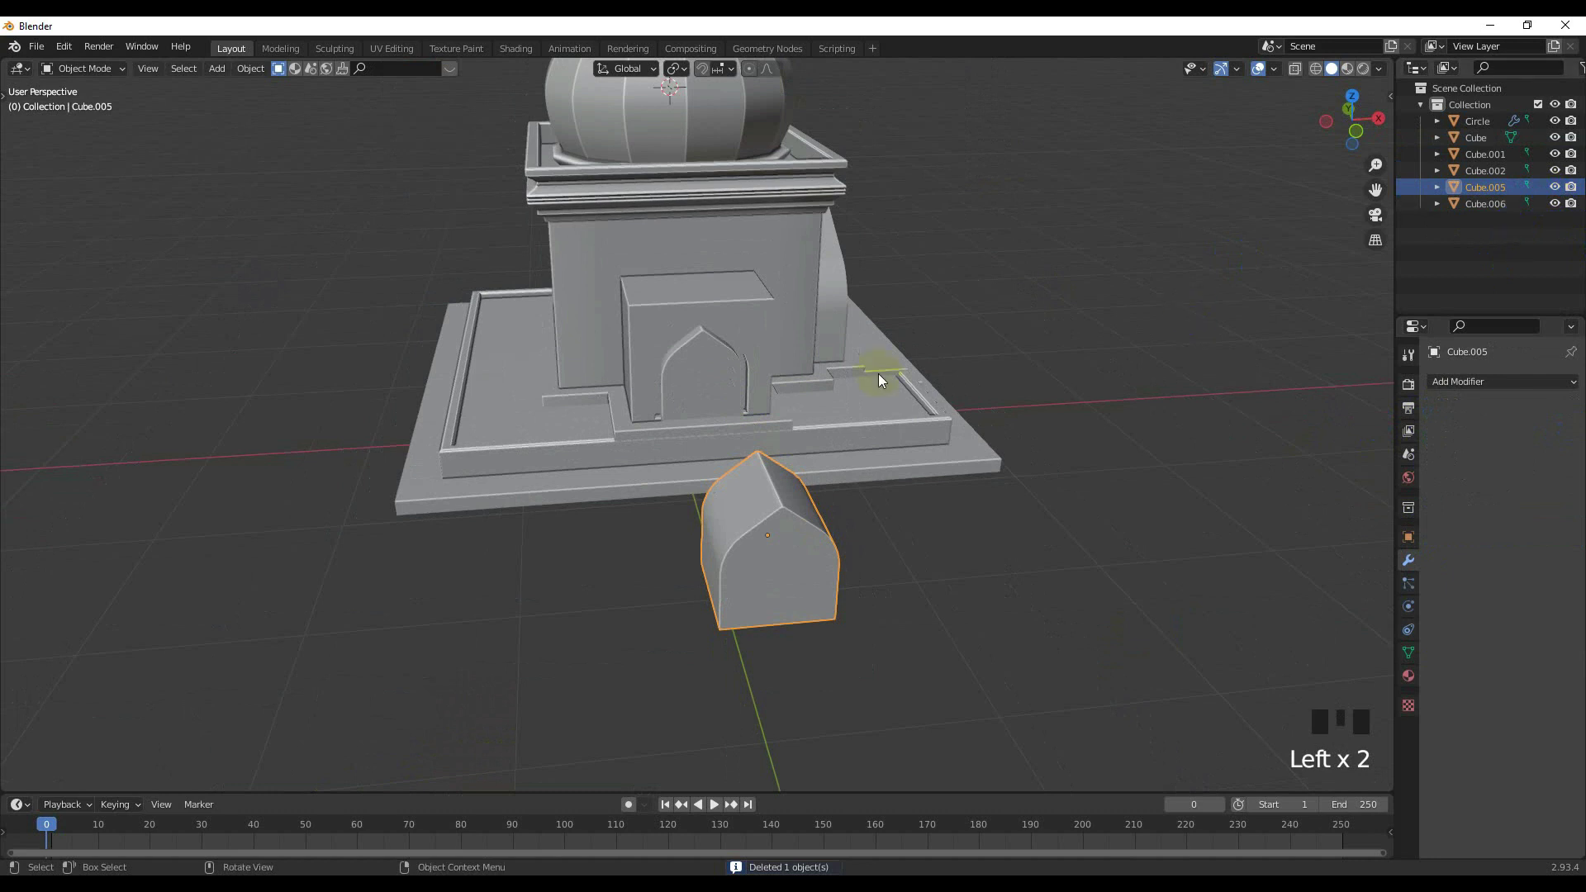
pyautogui.scroll(2, 879, 373)
pyautogui.moveTo(753, 384); pyautogui.dragTo(692, 382, button='middle')
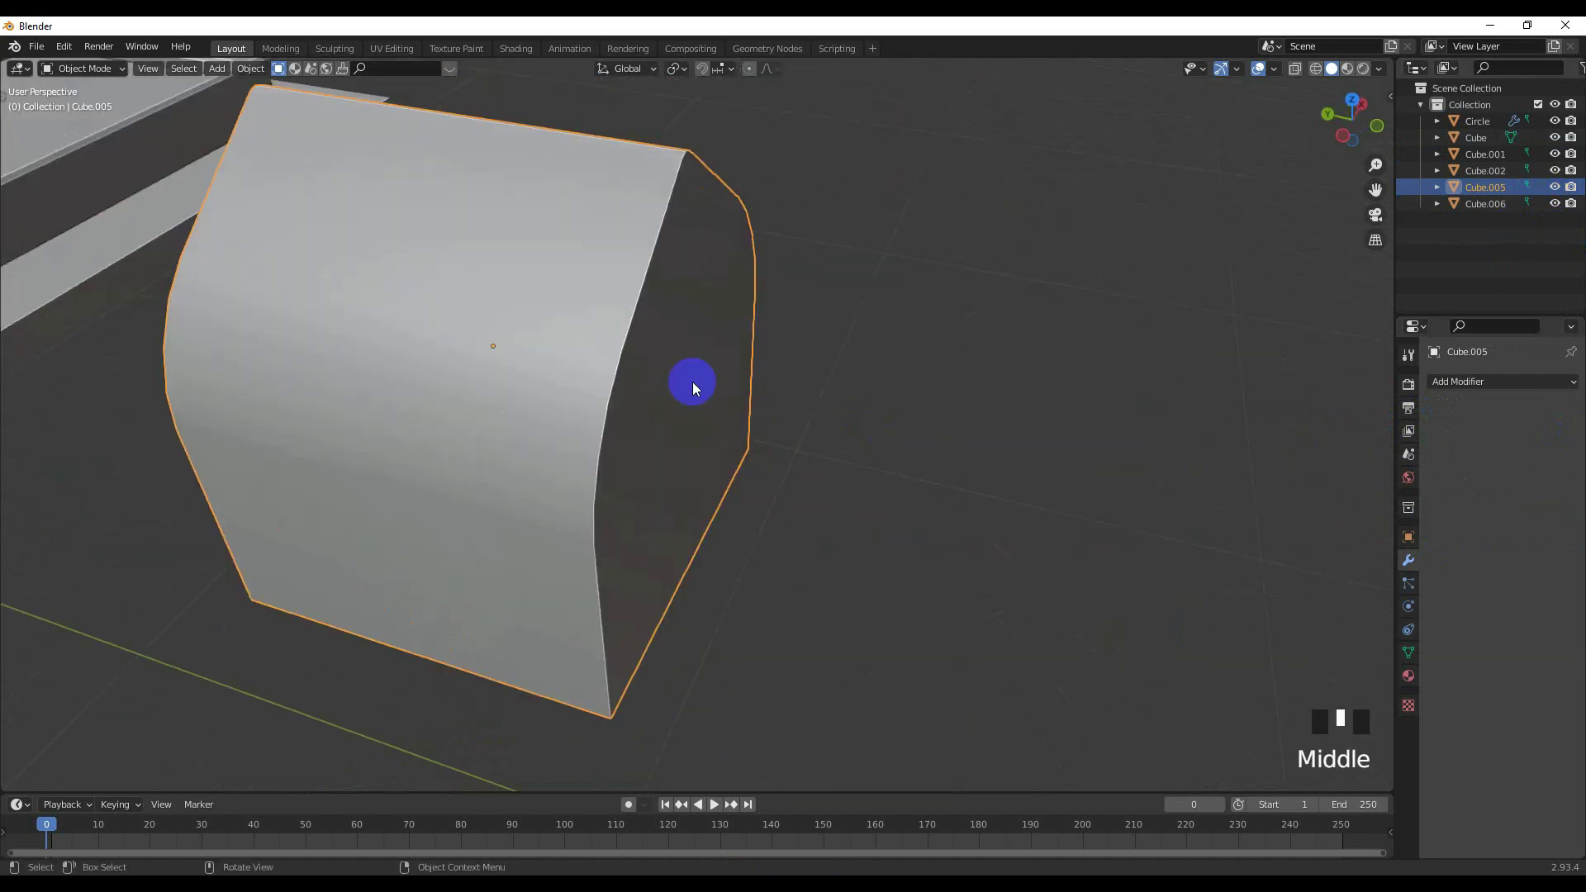
pyautogui.scroll(-6, 603, 377)
pyautogui.keyDown('shift'); pyautogui.moveTo(588, 401); pyautogui.dragTo(895, 495, button='middle'); pyautogui.keyUp('shift')
pyautogui.scroll(3, 896, 496)
pyautogui.scroll(1, 974, 546)
pyautogui.keyDown('shift'); pyautogui.moveTo(703, 457); pyautogui.dragTo(968, 525, button='middle'); pyautogui.keyUp('shift')
pyautogui.click(969, 525)
pyautogui.scroll(-2, 968, 526)
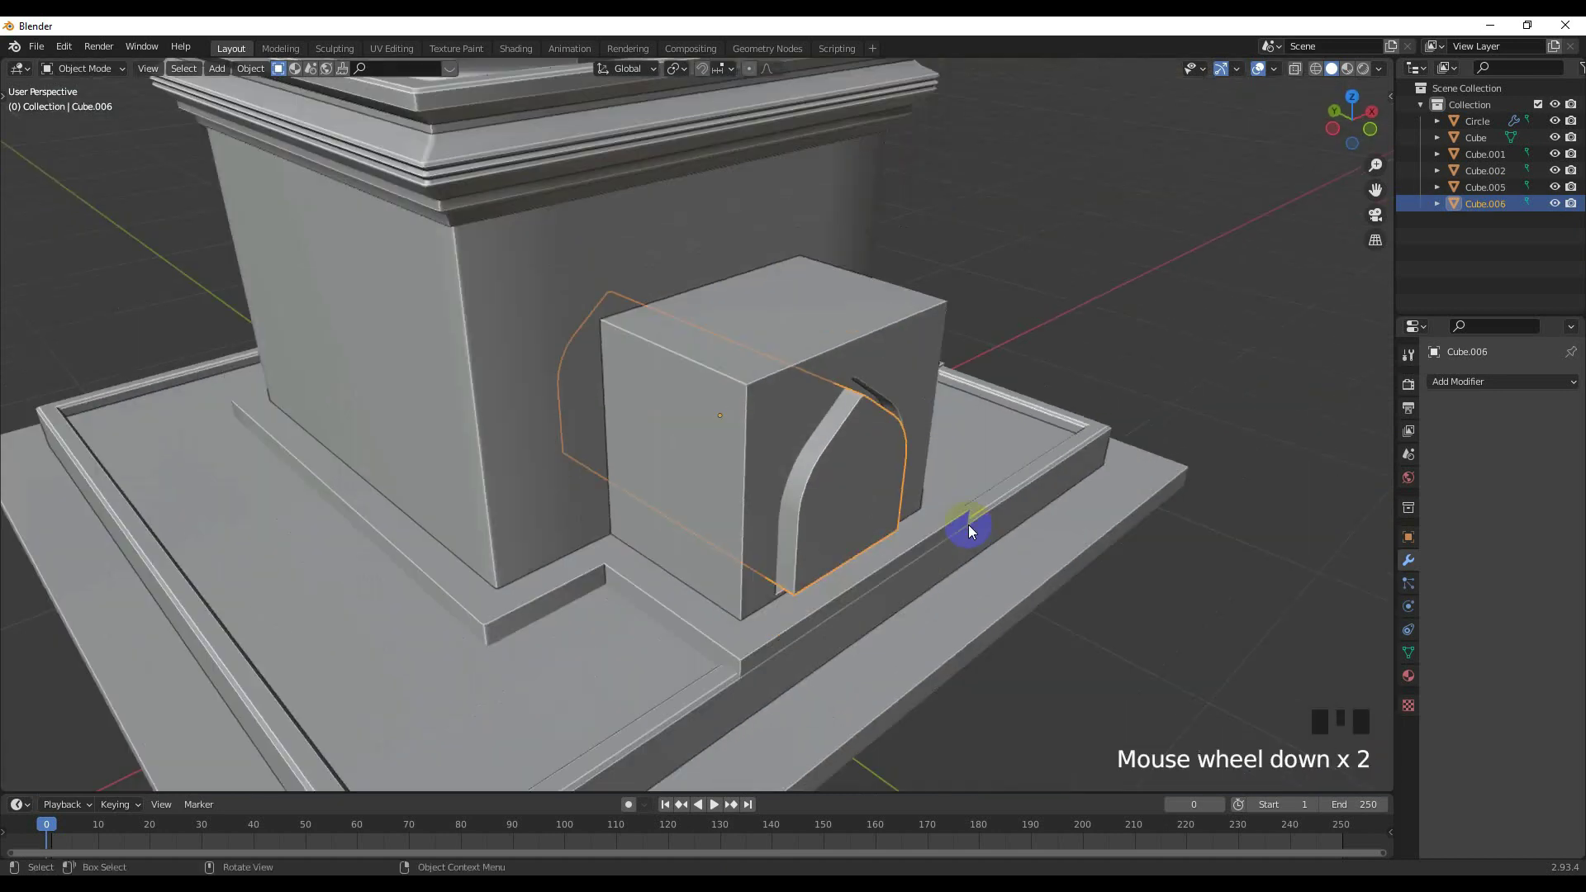
pyautogui.press('Delete')
# Scale the spare arched block in front of the building uniformly to 0.584 in the top view.
pyautogui.scroll(-4, 969, 528)
pyautogui.moveTo(984, 513); pyautogui.dragTo(720, 516, button='middle')
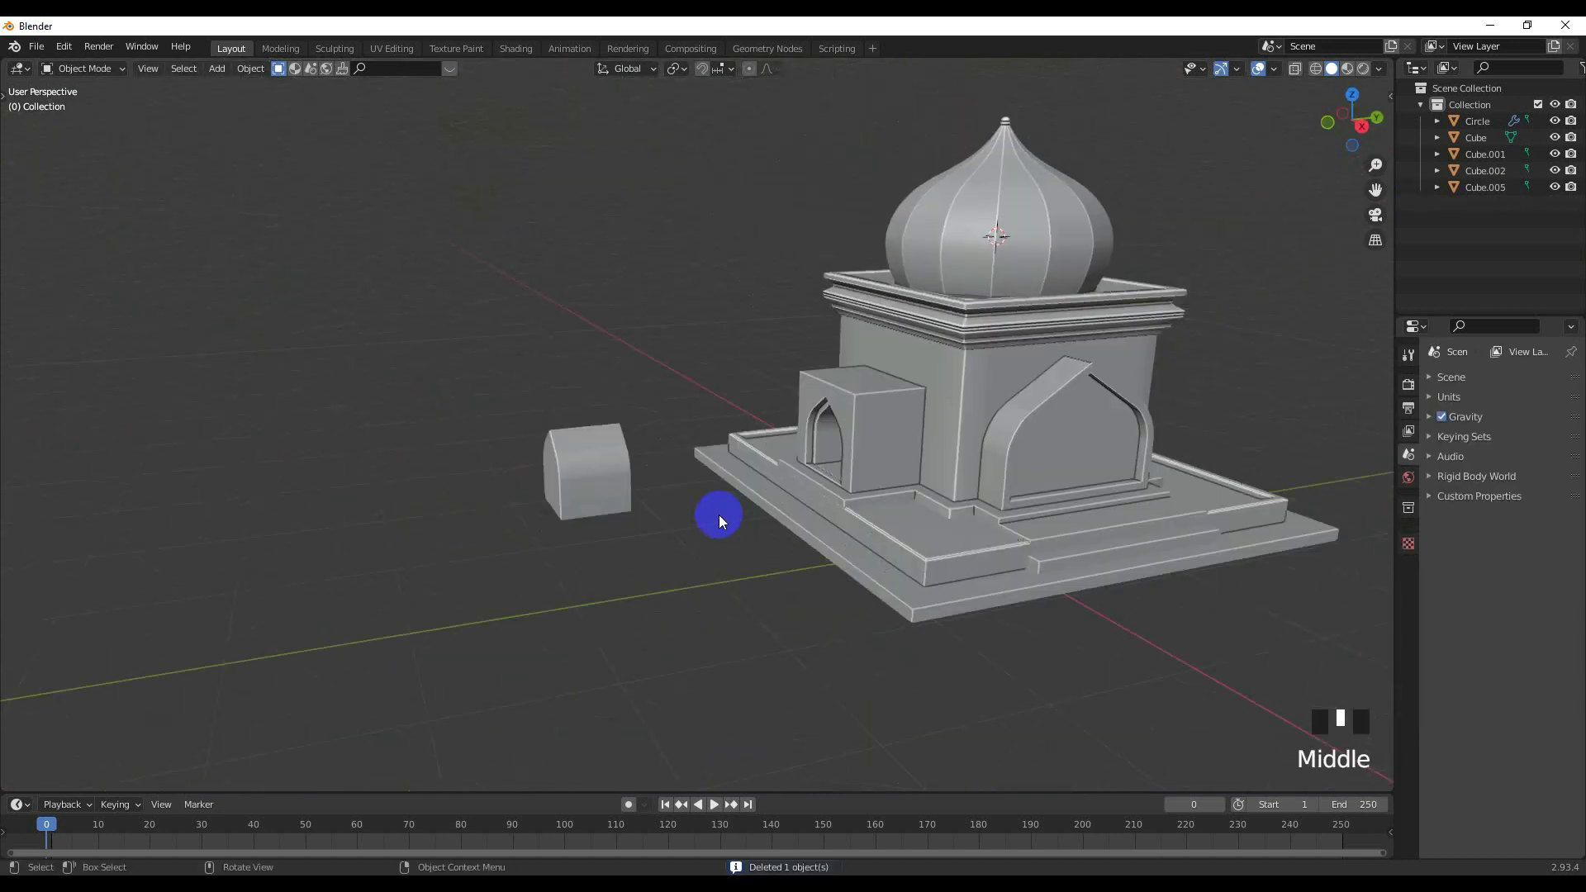
pyautogui.click(563, 474)
pyautogui.press('KP_7')
pyautogui.scroll(-2, 787, 524)
pyautogui.press('s')
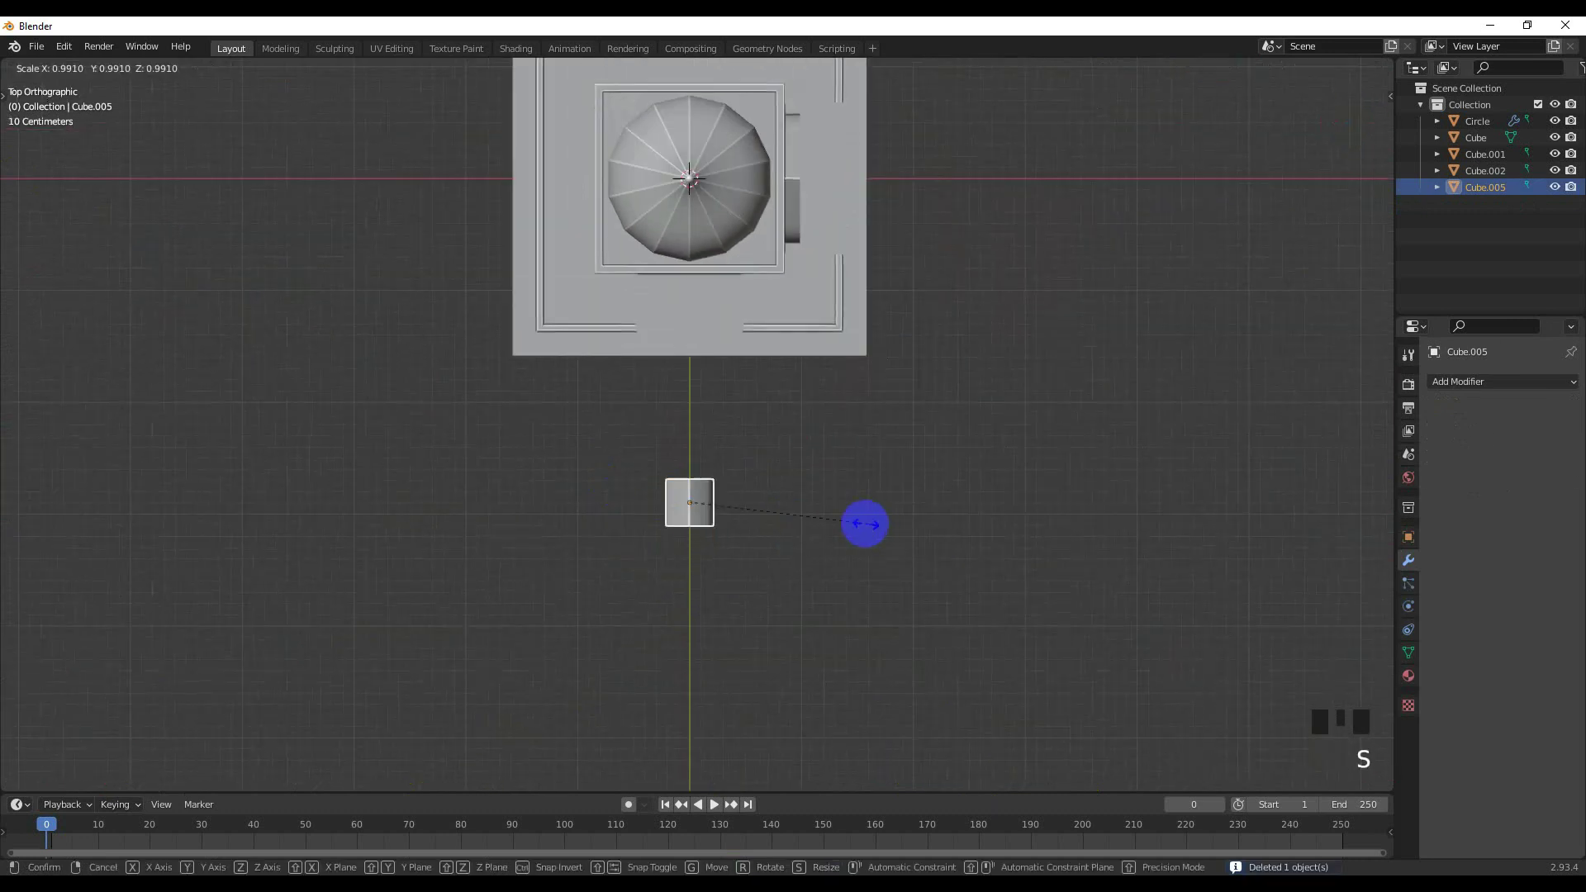
pyautogui.click(805, 522)
# Move the scaled arched block about 1.769 m along Y onto the front block in the top view.
pyautogui.scroll(3, 758, 404)
pyautogui.keyDown('shift'); pyautogui.moveTo(757, 404); pyautogui.dragTo(724, 606, button='middle'); pyautogui.keyUp('shift')
pyautogui.press('g')
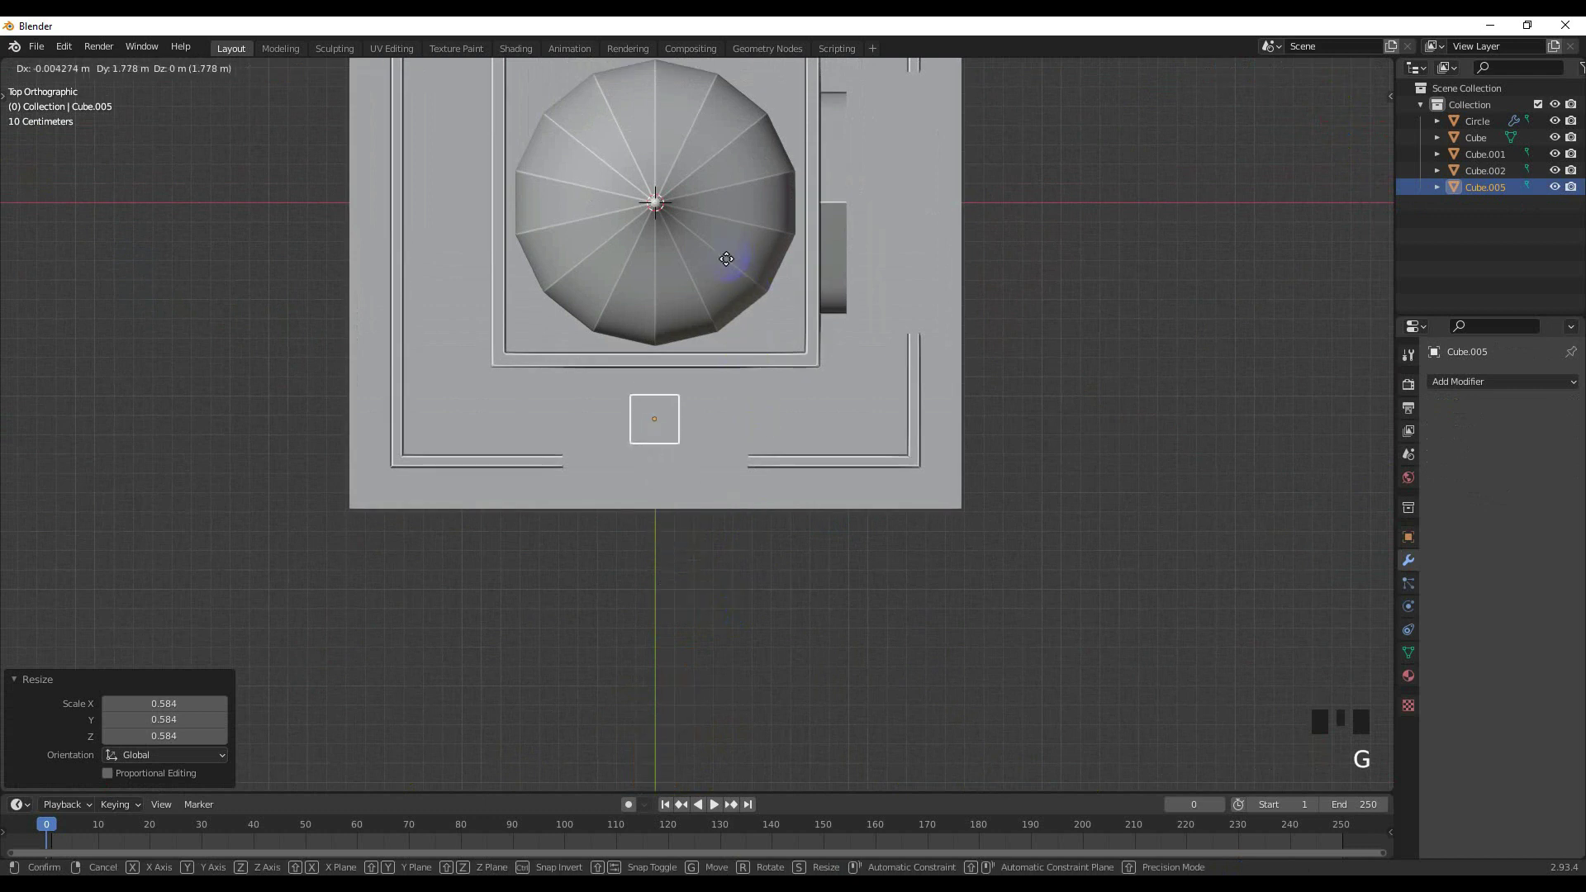
pyautogui.click(726, 258)
# Rotate the small arched block 90° around Z and move it about 0.312 m along X.
pyautogui.press('r')
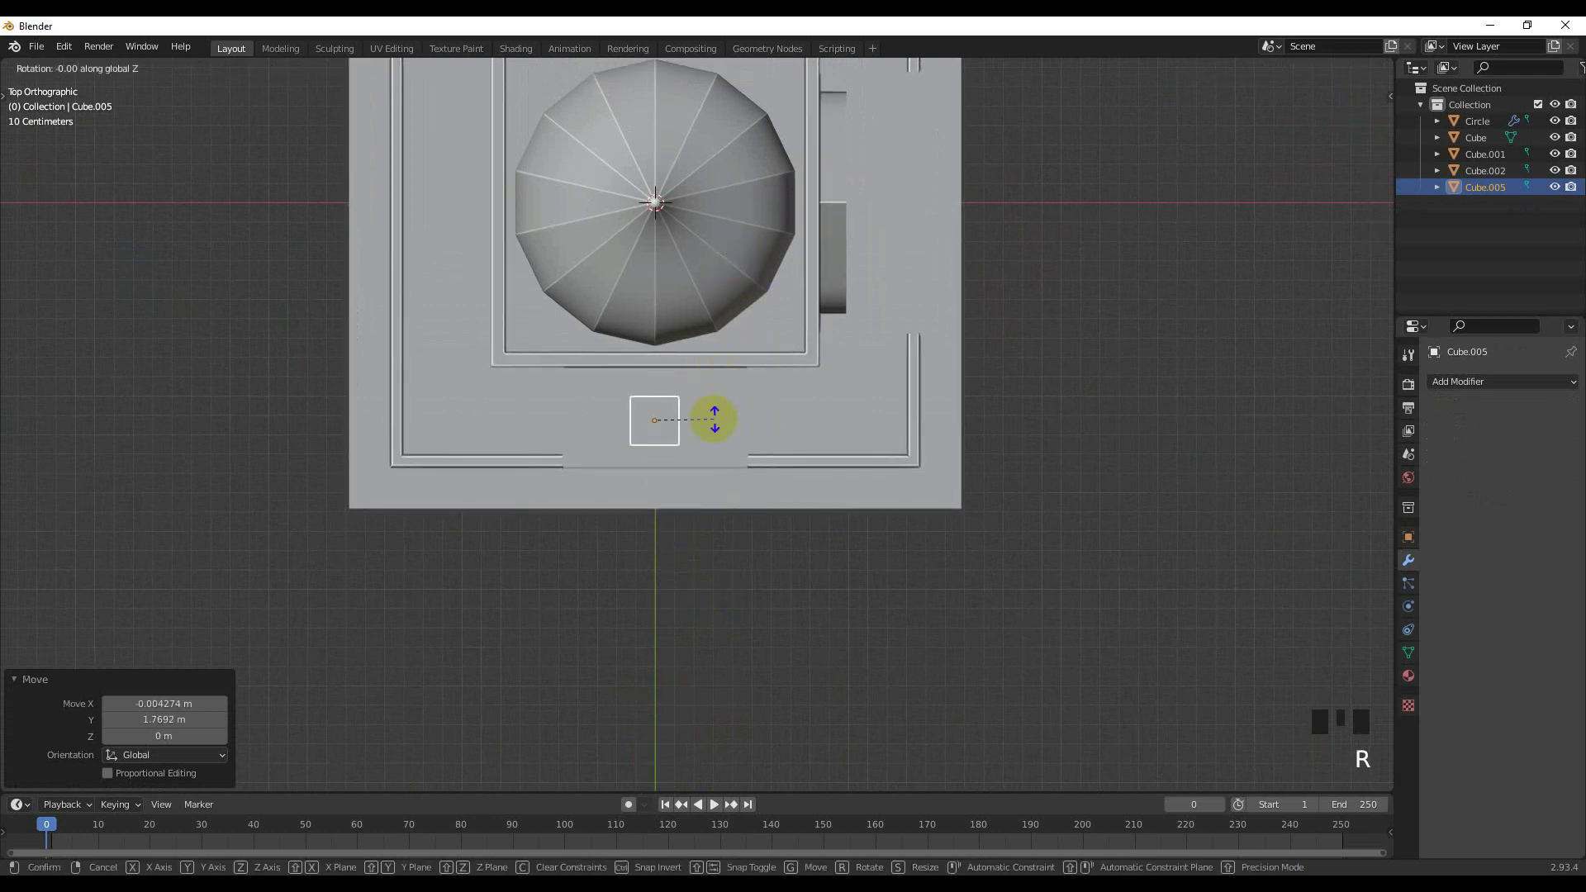
pyautogui.press('Return')
pyautogui.press('g')
pyautogui.press('x')
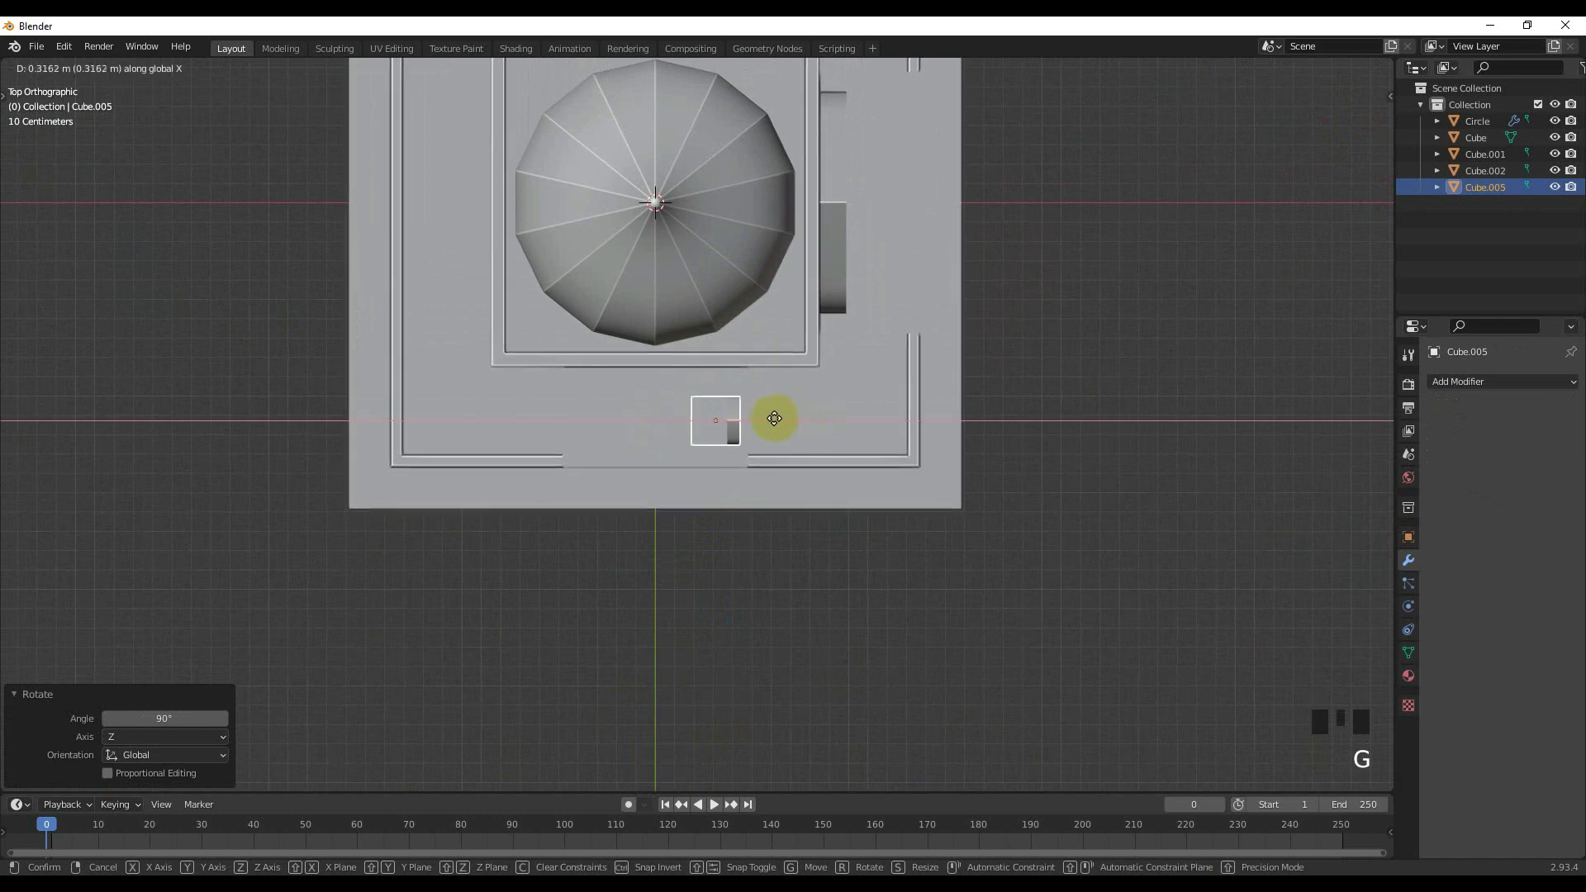
pyautogui.click(775, 415)
# Center the small arched block on the front block's side in the right view, moving it about 0.131 m along Y and 0.136 m along Z.
pyautogui.press('KP_3')
pyautogui.scroll(3, 765, 418)
pyautogui.keyDown('shift'); pyautogui.moveTo(747, 451); pyautogui.dragTo(557, 392, button='middle'); pyautogui.keyUp('shift')
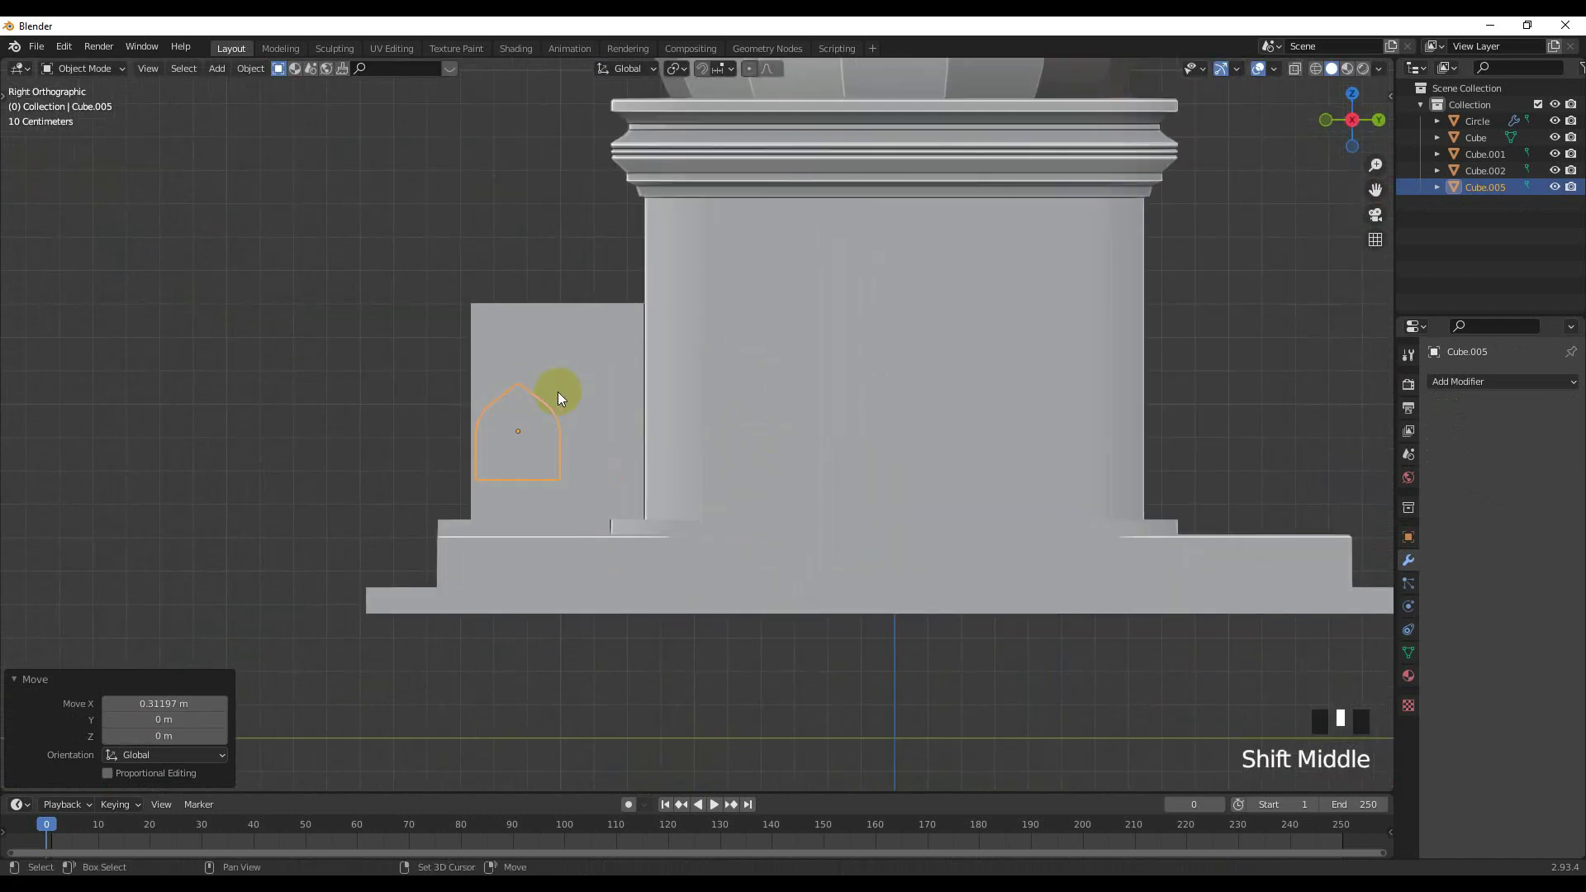
pyautogui.press('g')
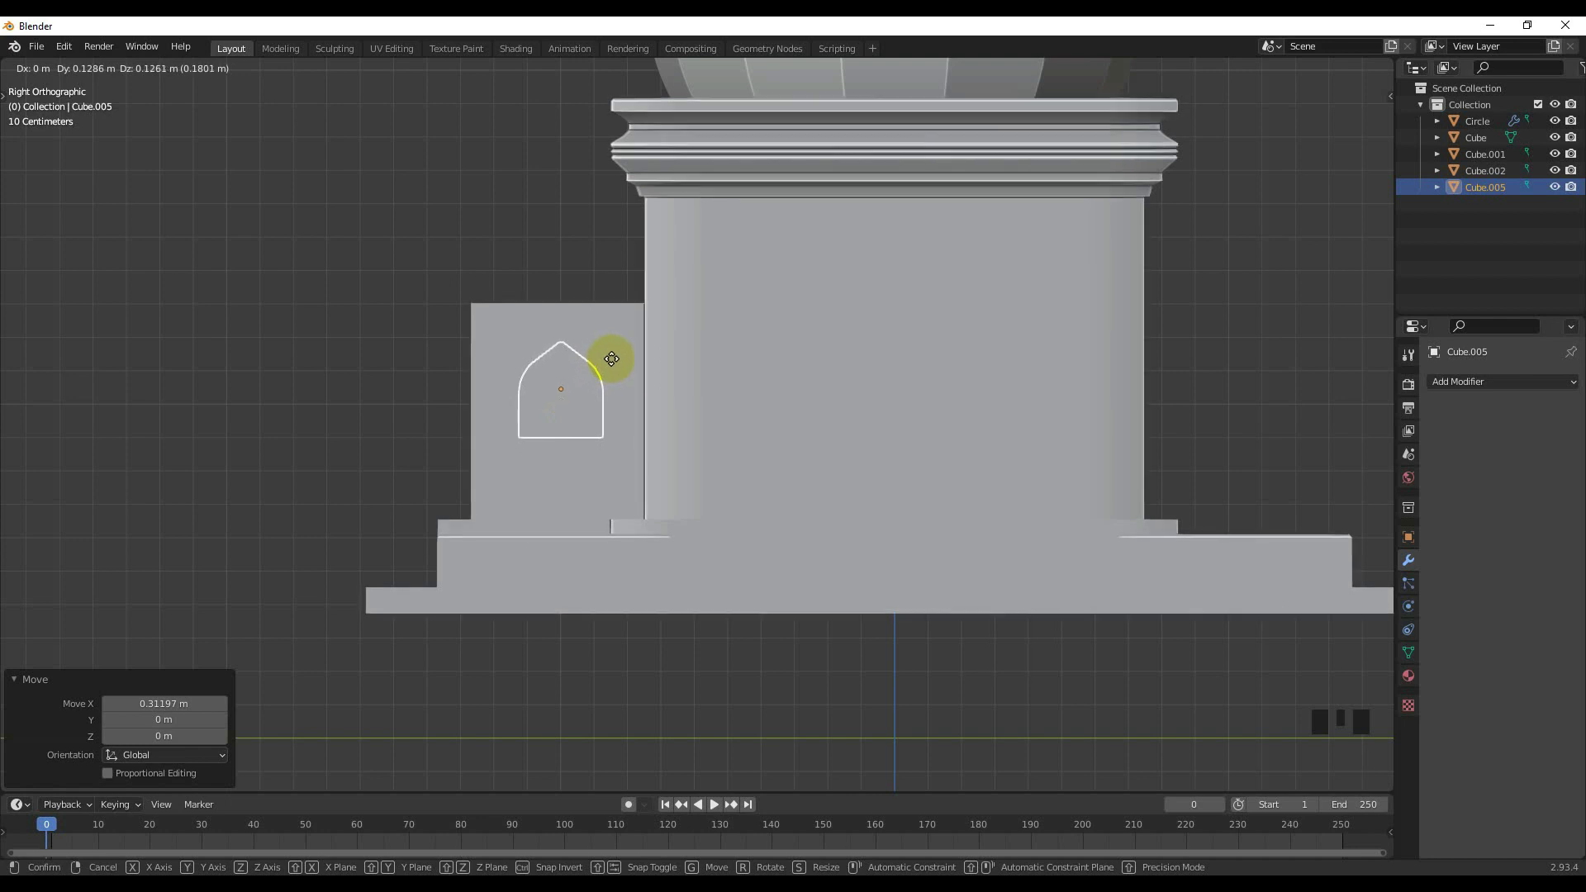
pyautogui.click(612, 357)
pyautogui.press('KP_7')
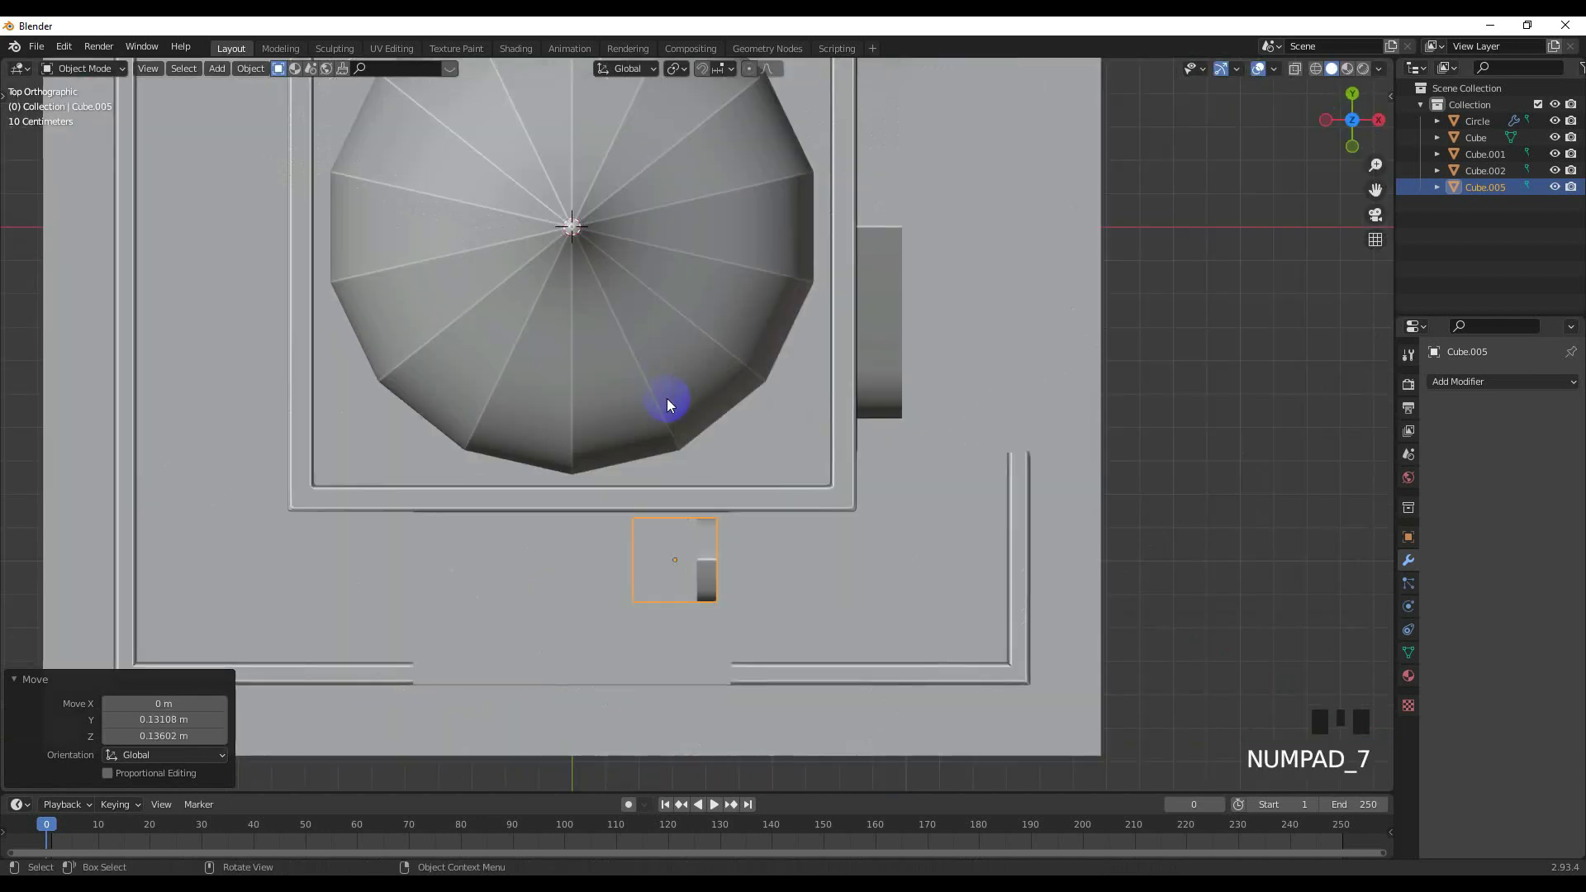
# Stretch the small arched block to 4.181 along X and center it across the front block along X in the top view.
pyautogui.scroll(-2, 737, 499)
pyautogui.press('s')
pyautogui.press('x')
pyautogui.click(799, 535)
pyautogui.press('g')
pyautogui.press('x')
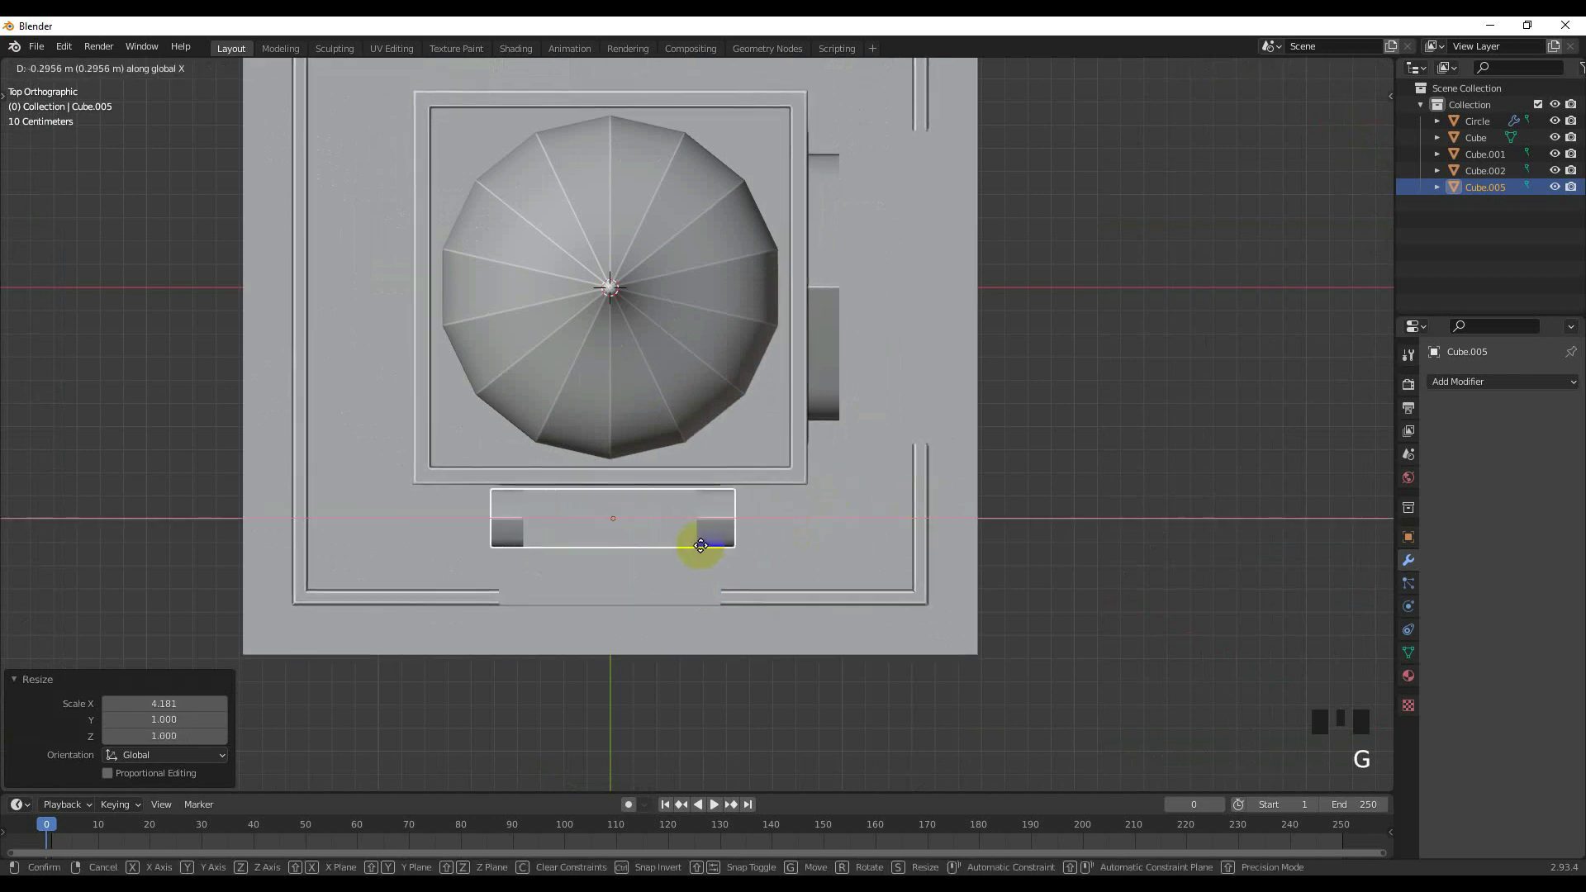
pyautogui.click(688, 539)
# Try to cut the front block with the stretched arched block using a Boolean difference, and undo the cut.
pyautogui.keyDown('shift'); pyautogui.click(706, 563); pyautogui.keyUp('shift')
pyautogui.moveTo(707, 564); pyautogui.dragTo(682, 441, button='middle')
pyautogui.press('ctrl+KP_Subtract')
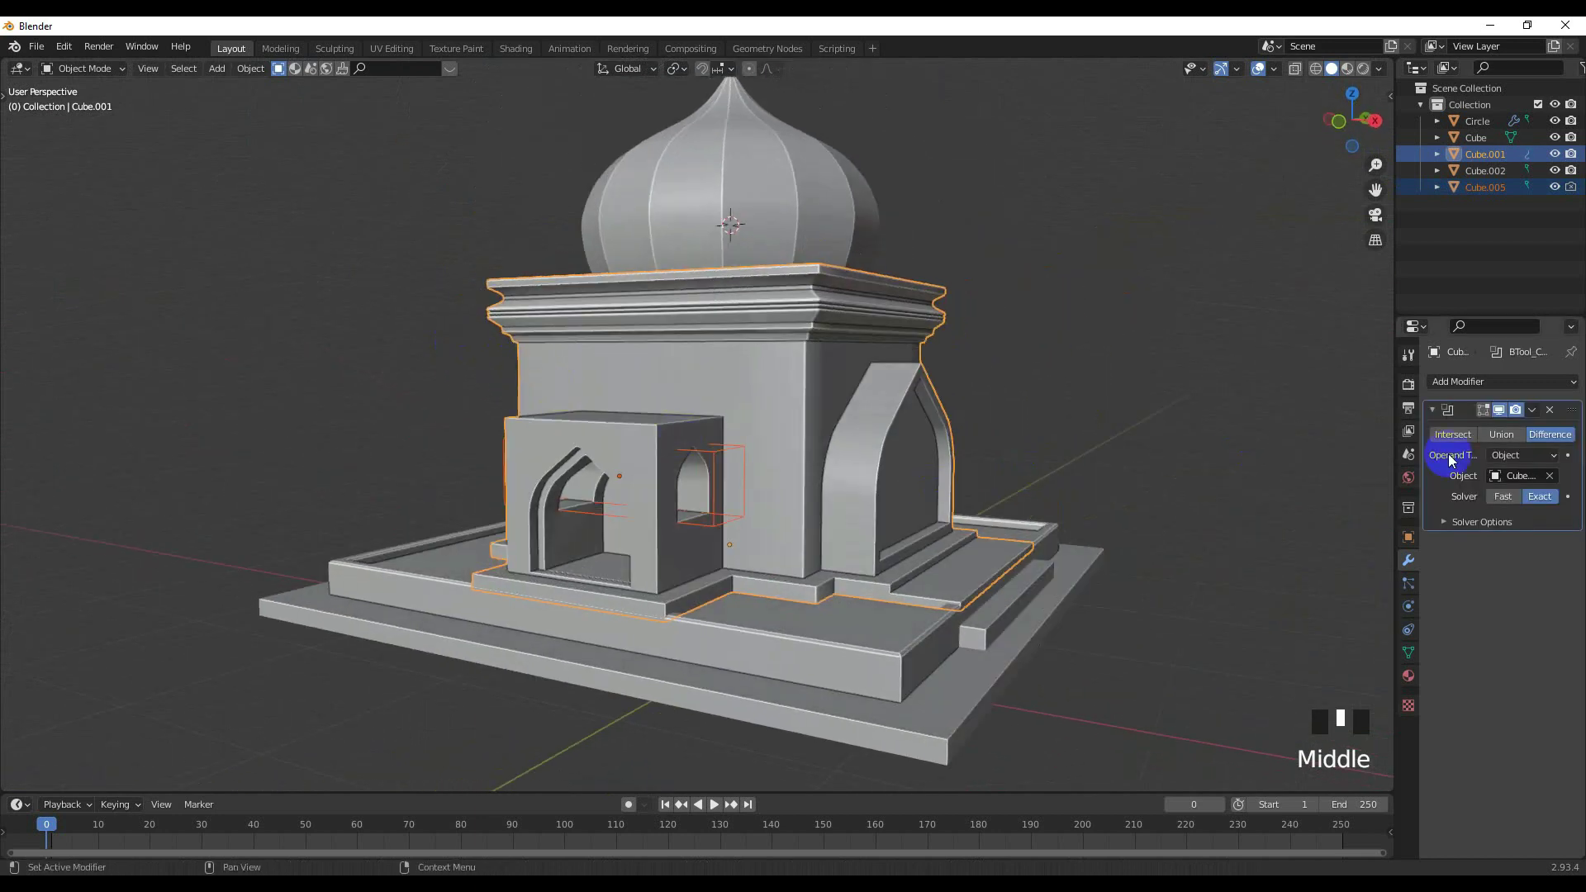
pyautogui.click(1534, 412)
pyautogui.scroll(-2, 713, 590)
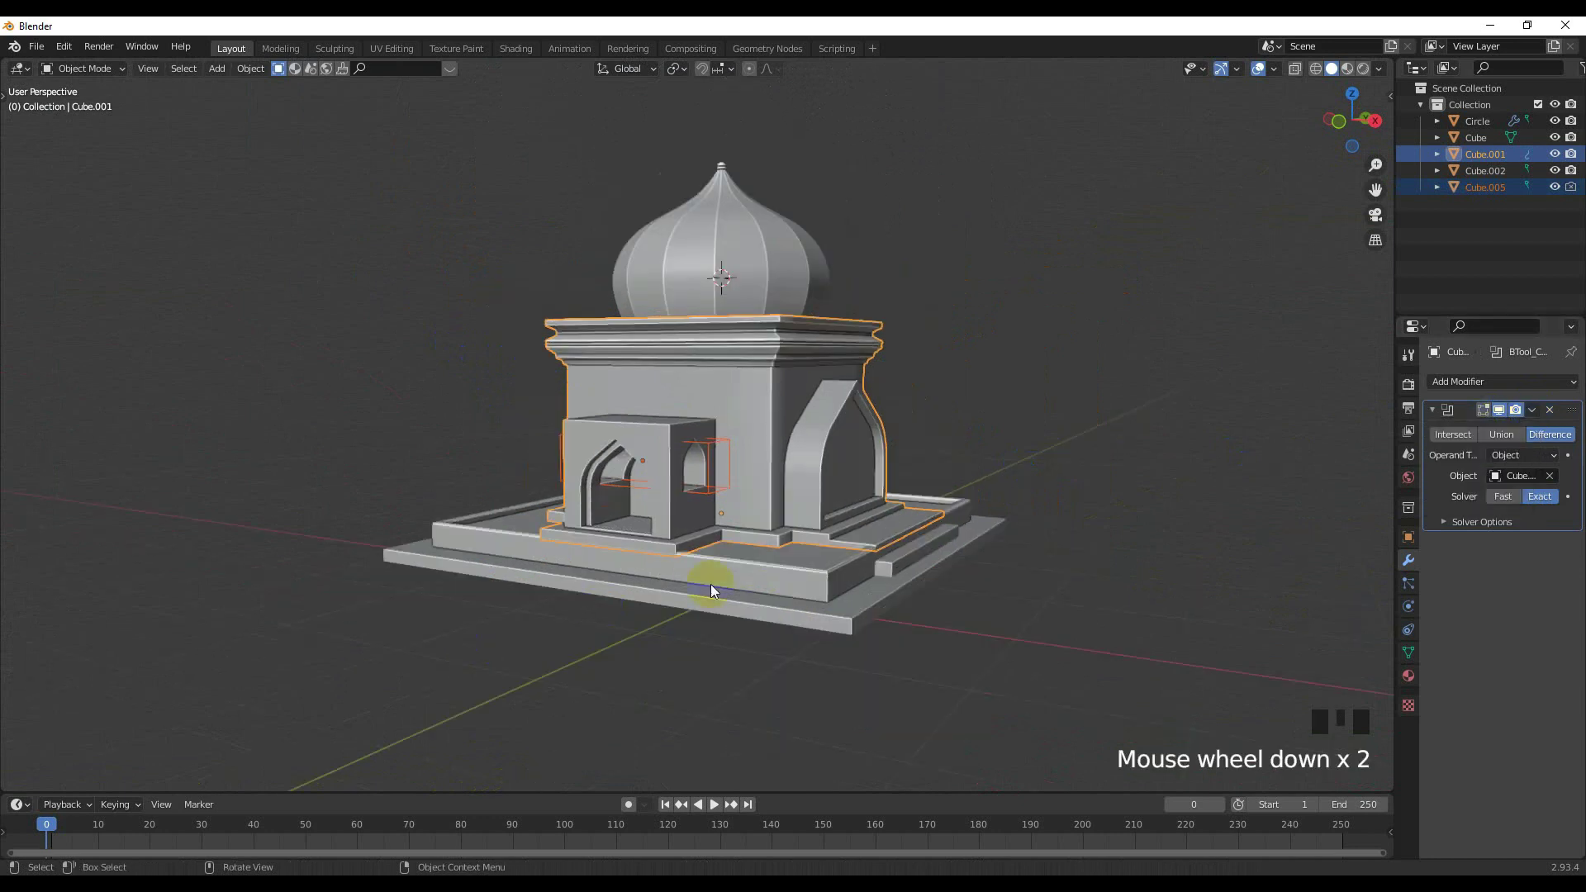
pyautogui.hotkey('ctrl', 'z')
# Duplicate the spare arched block and place the copy beside the building.
pyautogui.moveTo(904, 456); pyautogui.dragTo(719, 471, button='middle')
pyautogui.click(718, 470)
pyautogui.hotkey('shift', 'd')
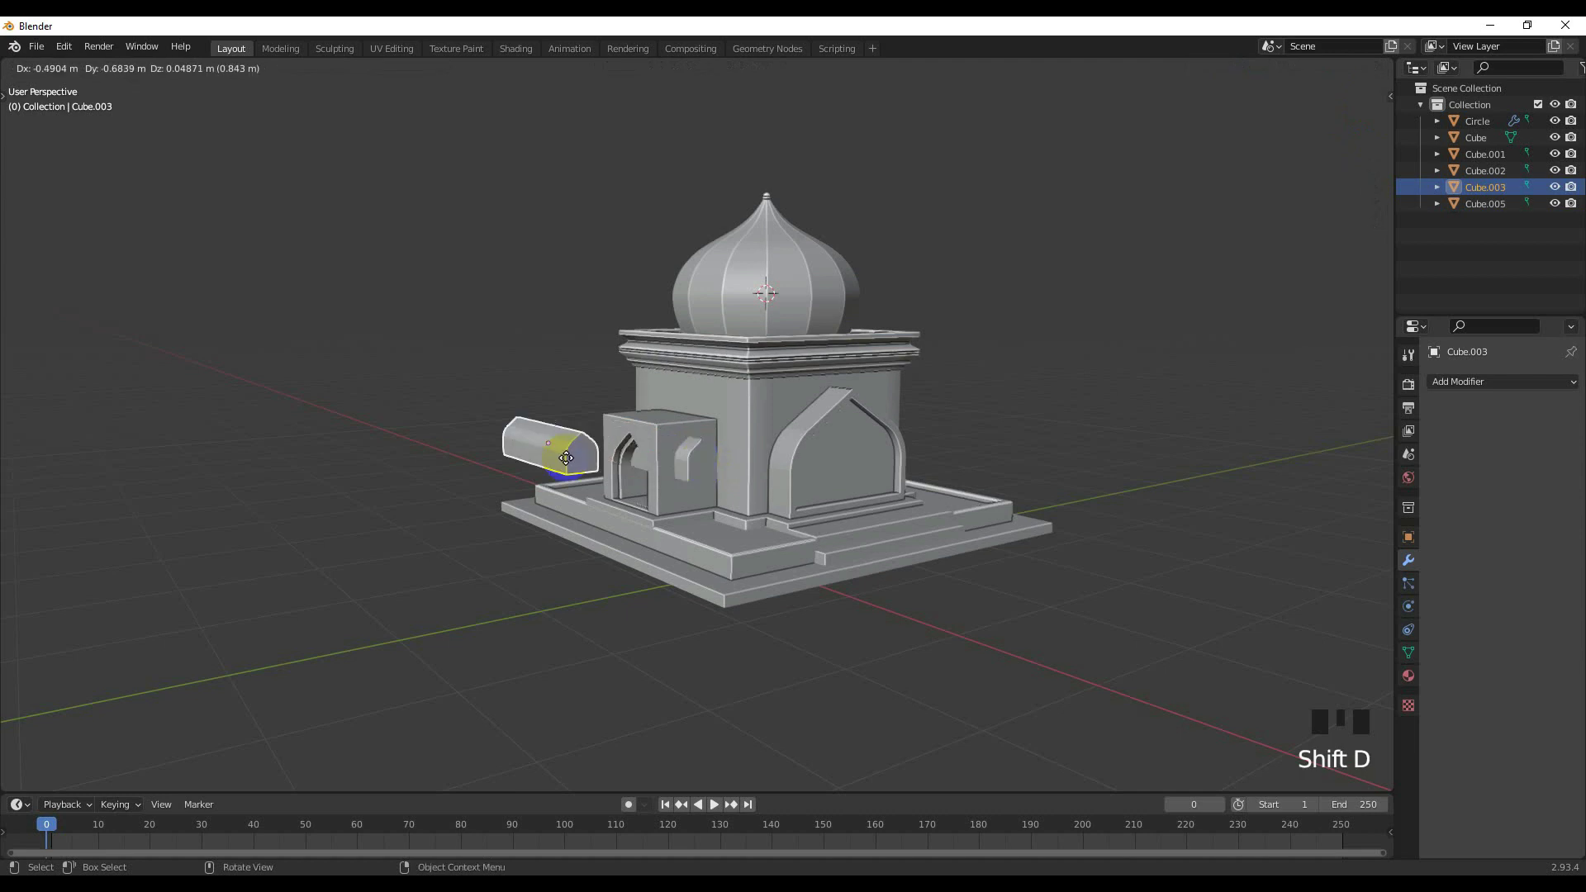
pyautogui.click(1032, 423)
# Cut the arched side openings through the front block with an applied Boolean difference and delete the cutter block.
pyautogui.click(703, 458)
pyautogui.keyDown('shift'); pyautogui.click(699, 425); pyautogui.keyUp('shift')
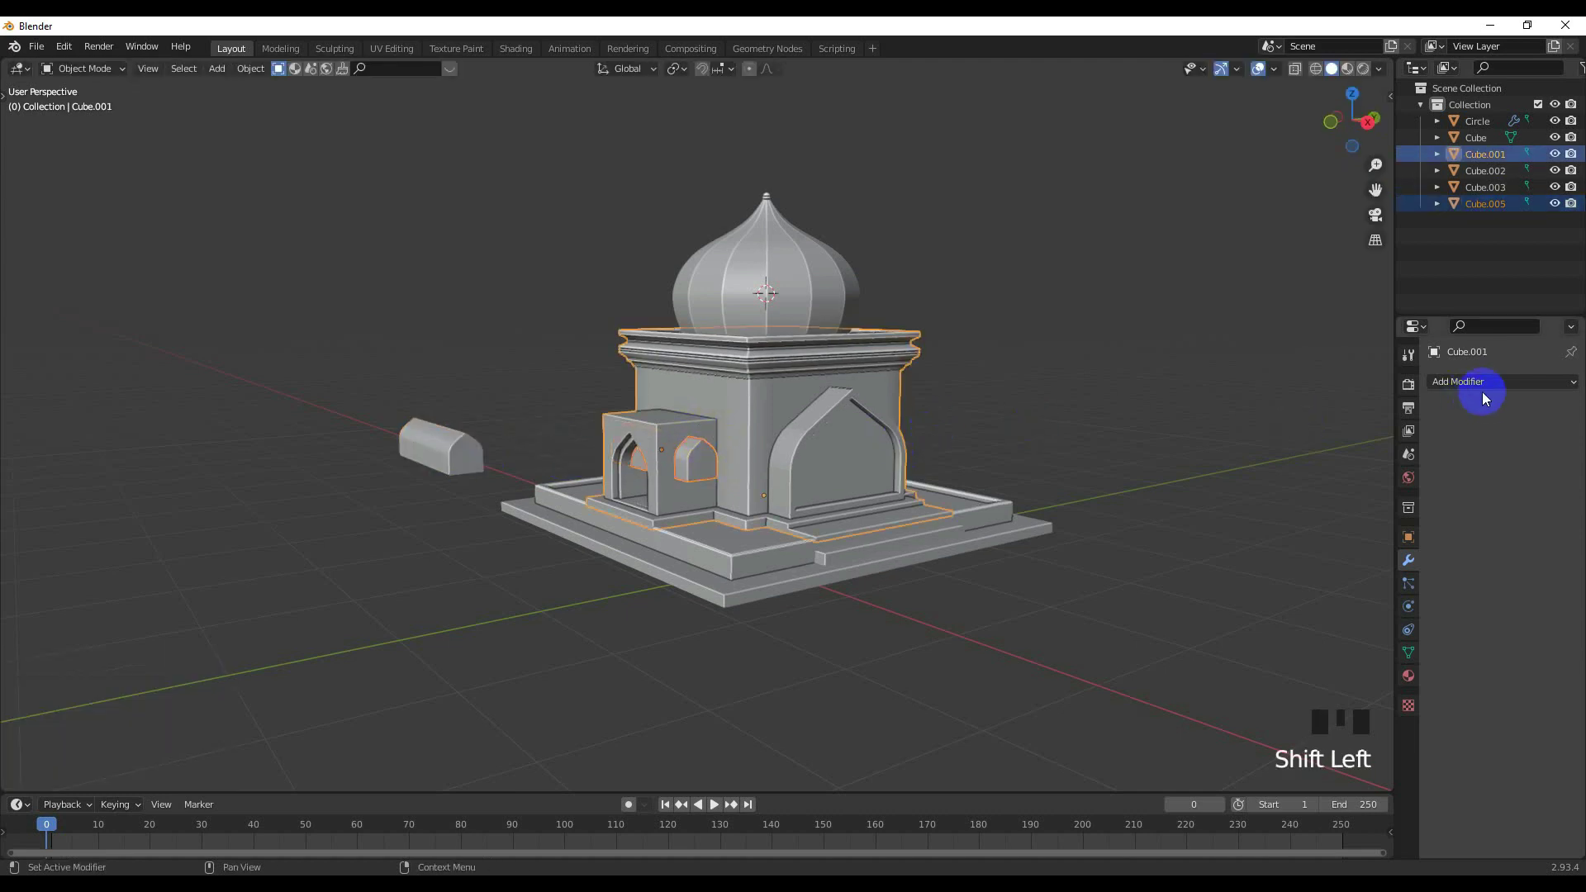
pyautogui.press('ctrl+KP_Multiply')
pyautogui.hotkey('ctrl', 'z')
pyautogui.press('ctrl+KP_Subtract')
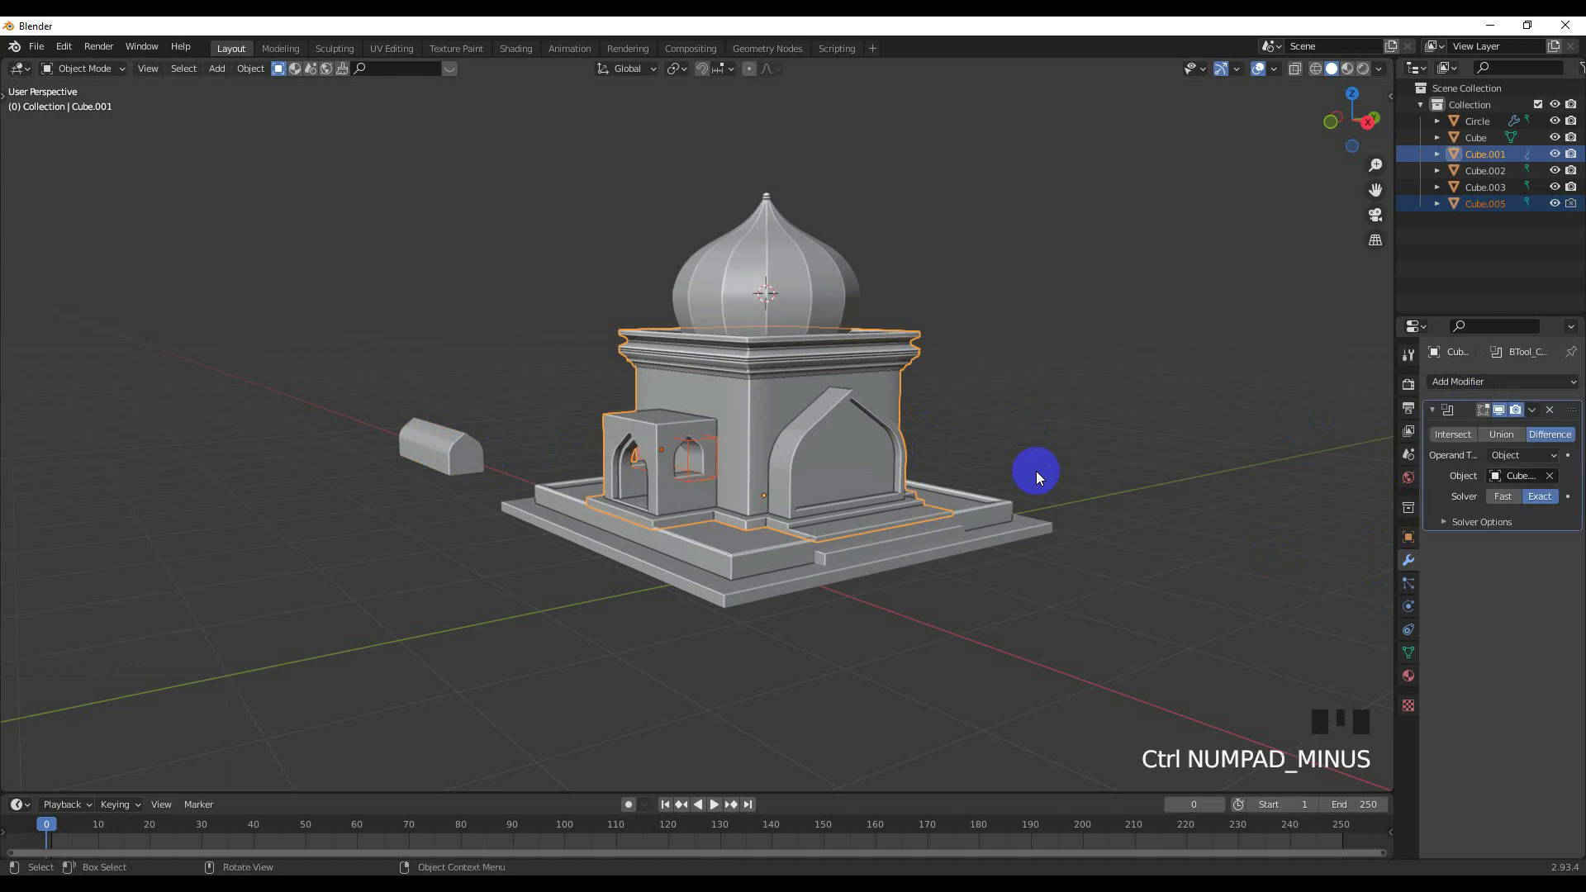
pyautogui.click(1532, 410)
pyautogui.click(1455, 426)
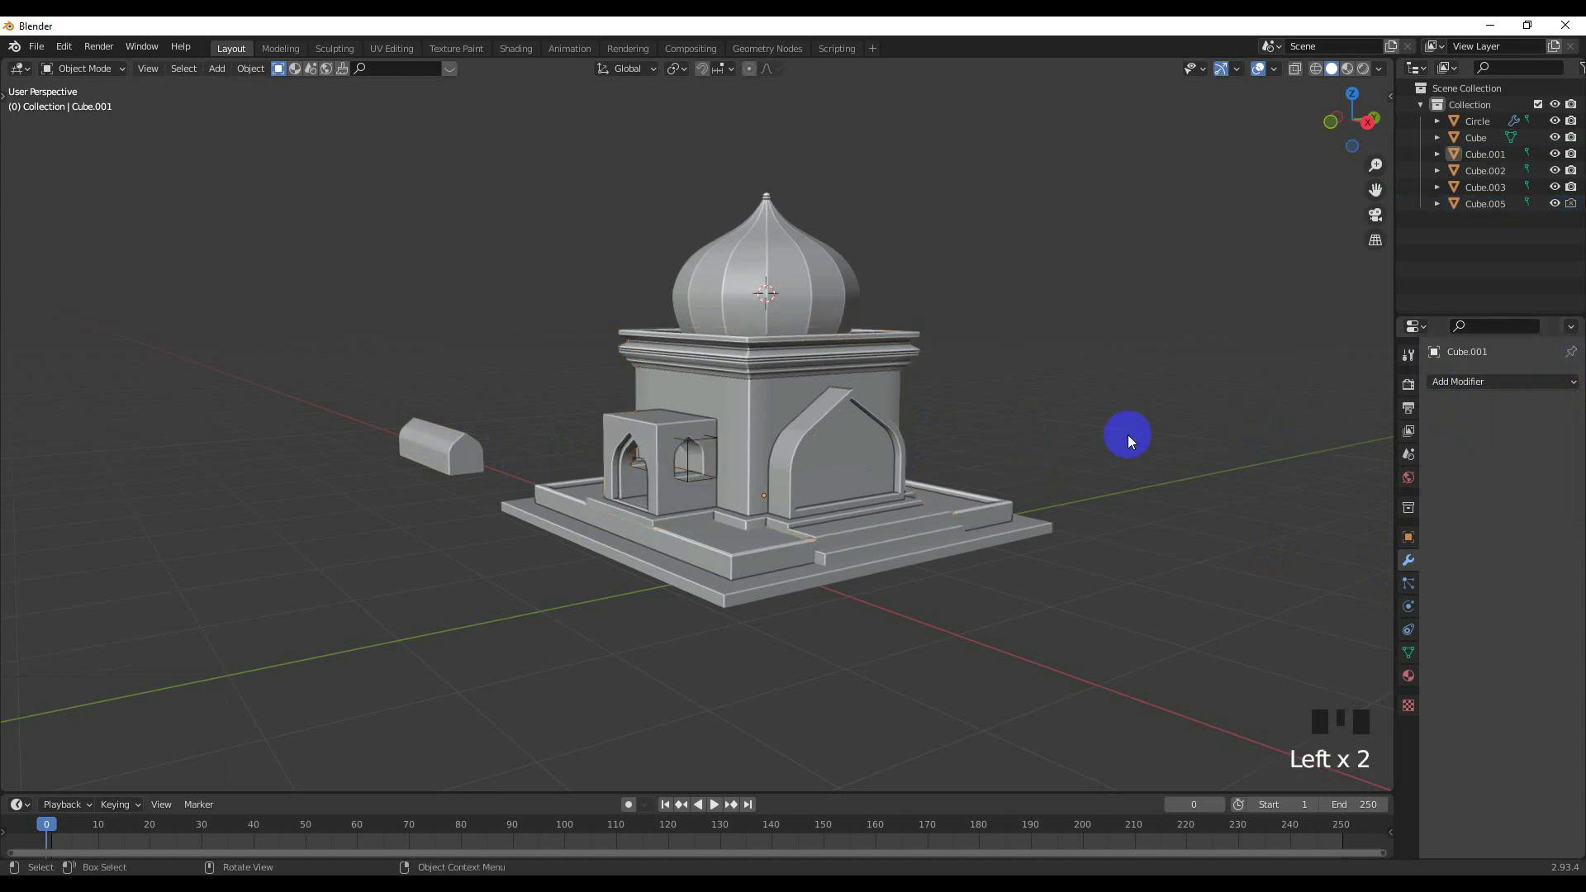
pyautogui.click(705, 450)
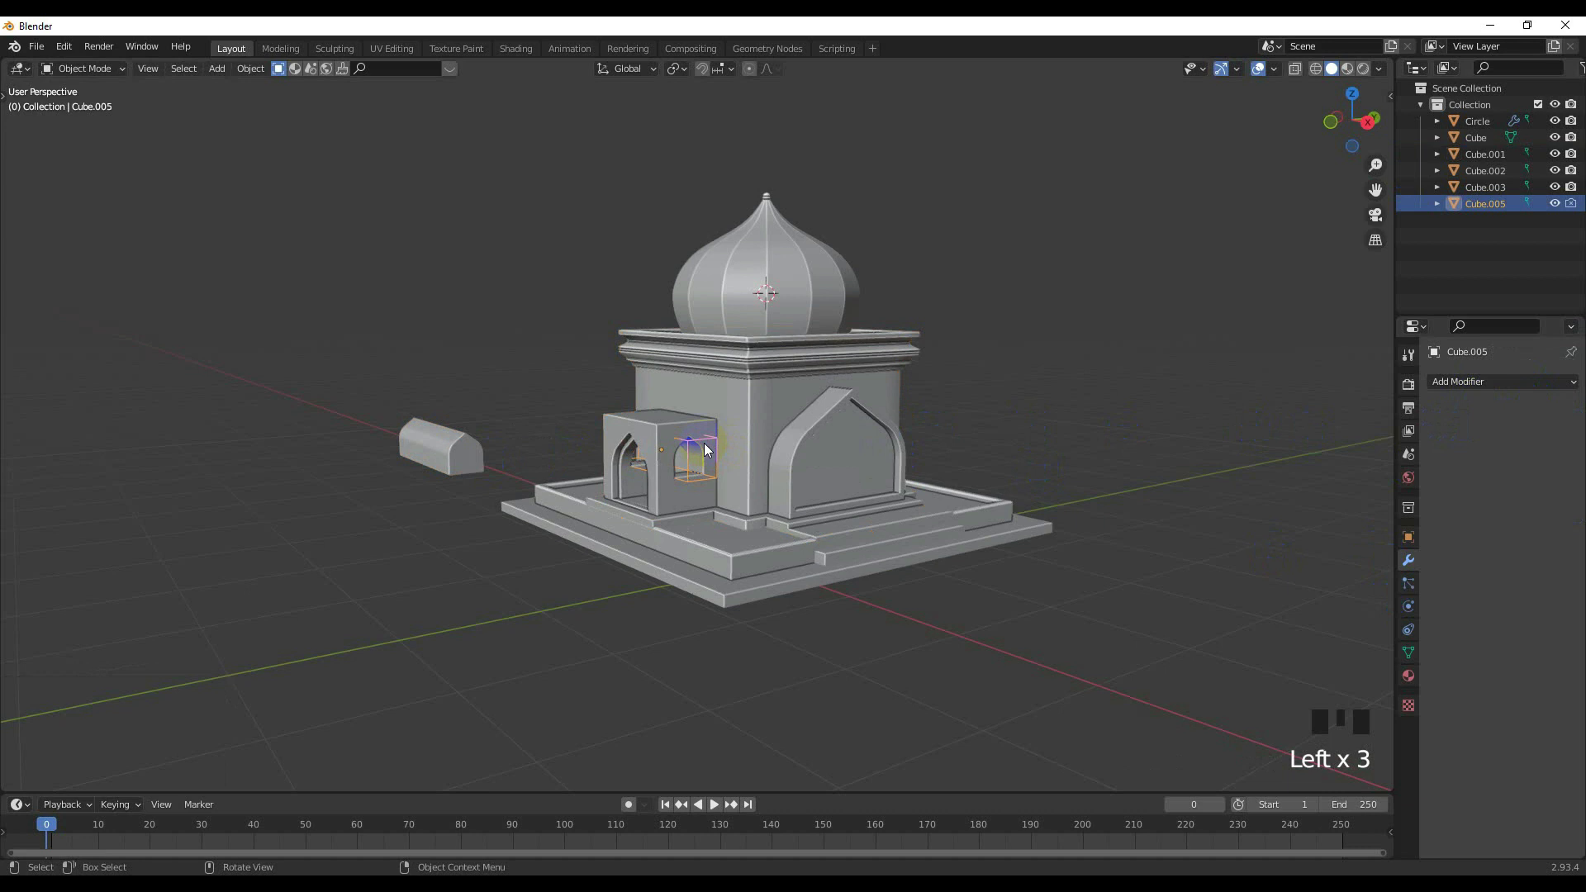
pyautogui.press('Delete')
# Duplicate the onion dome about 1.035 m toward the front along Y in the top view and scale the copy to 0.598.
pyautogui.moveTo(674, 413); pyautogui.dragTo(626, 413, button='middle')
pyautogui.scroll(-3, 785, 400)
pyautogui.click(688, 410)
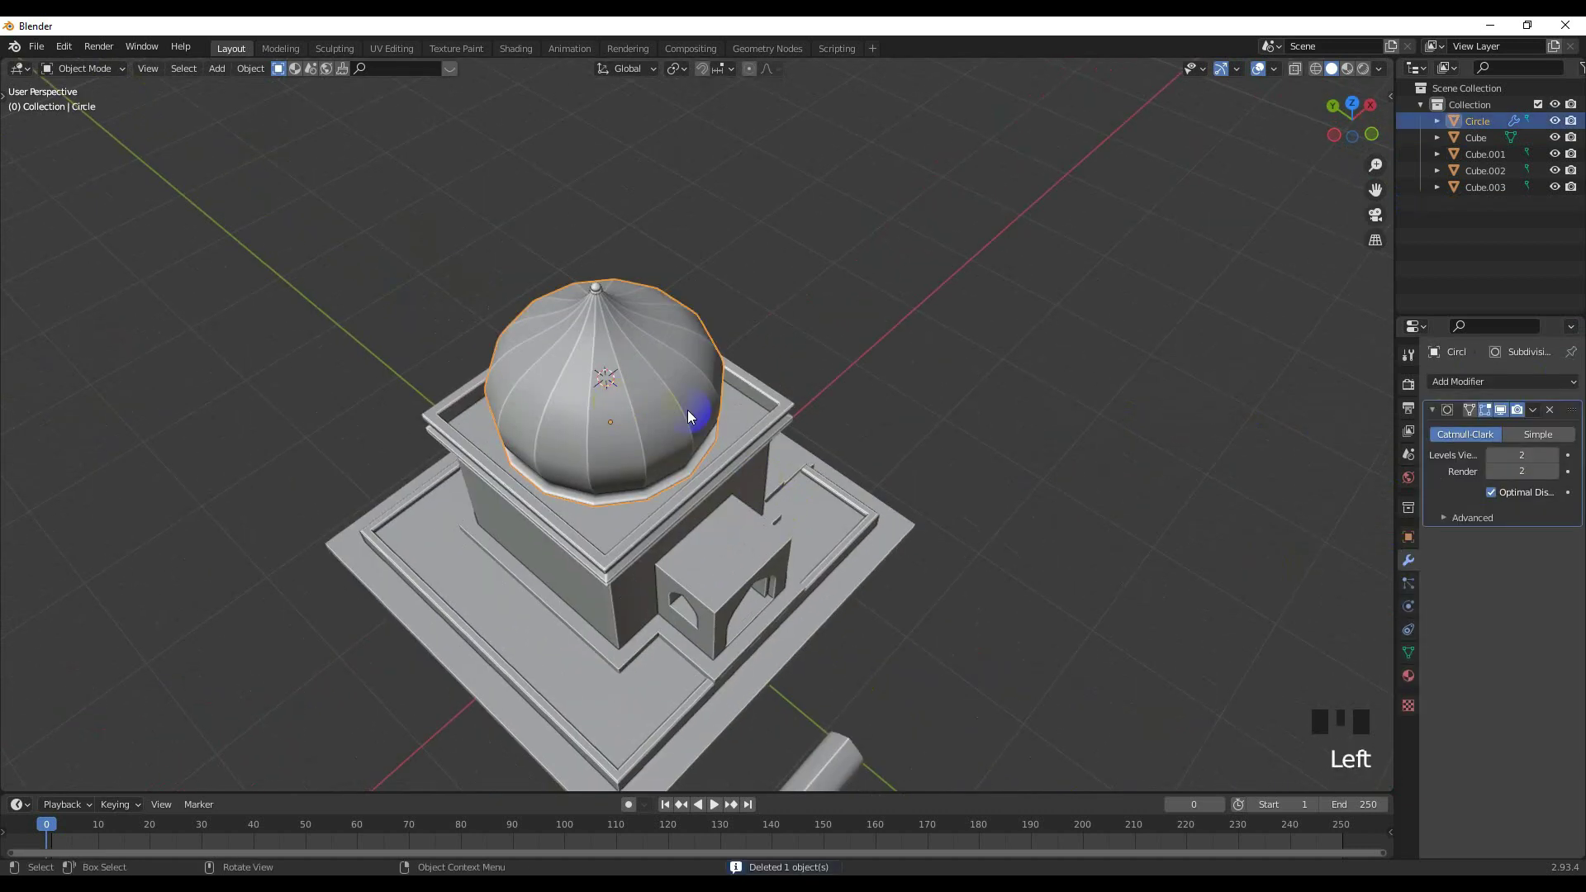
pyautogui.press('KP_7')
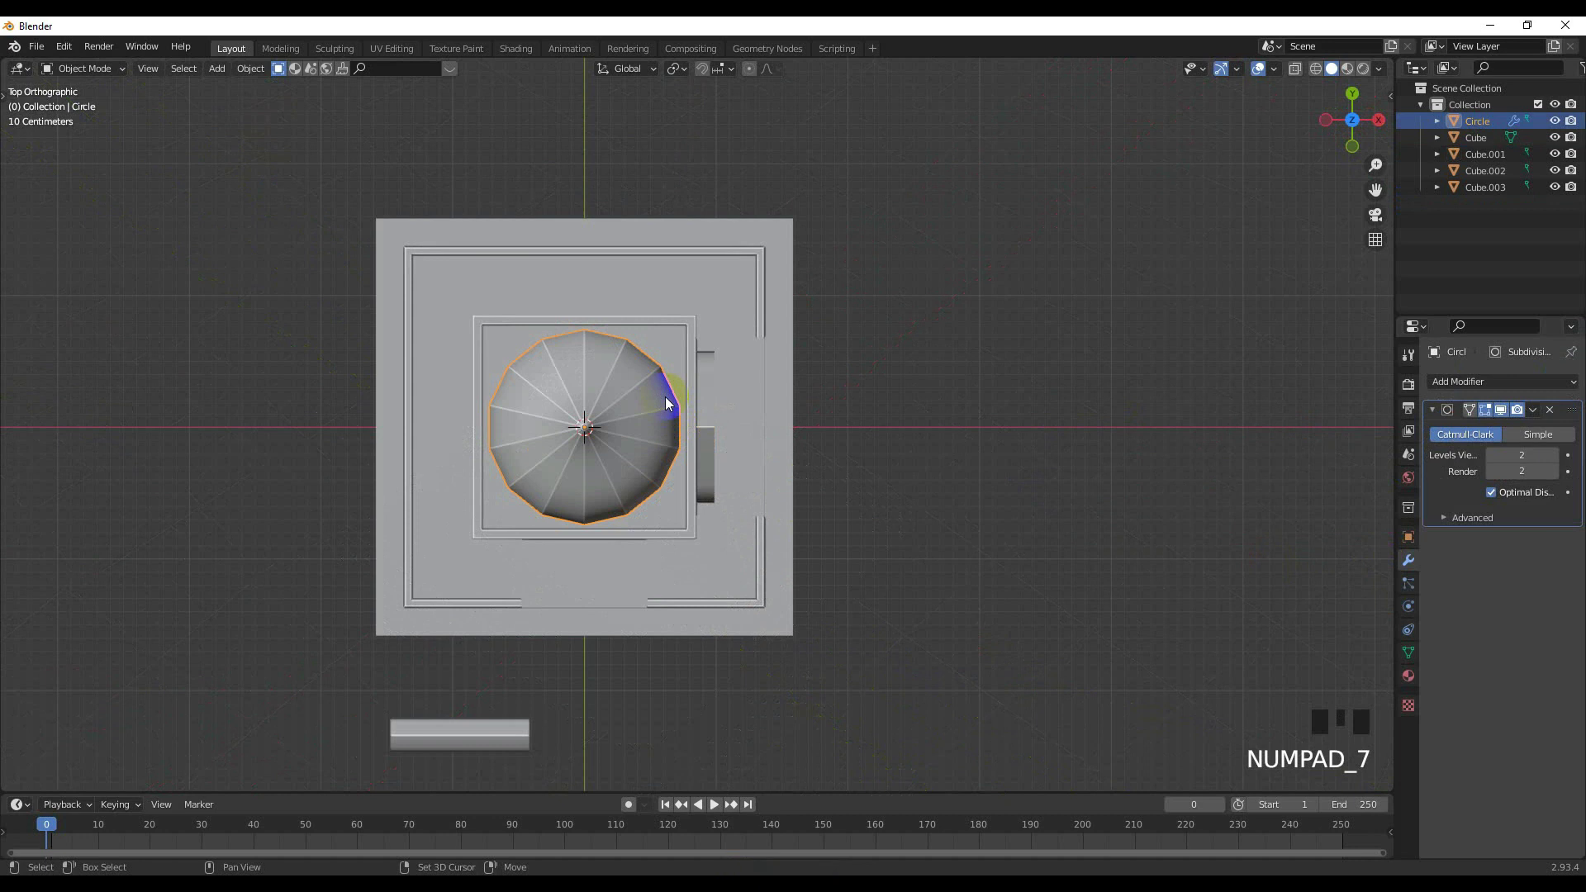
pyautogui.hotkey('shift', 'd')
pyautogui.click(666, 540)
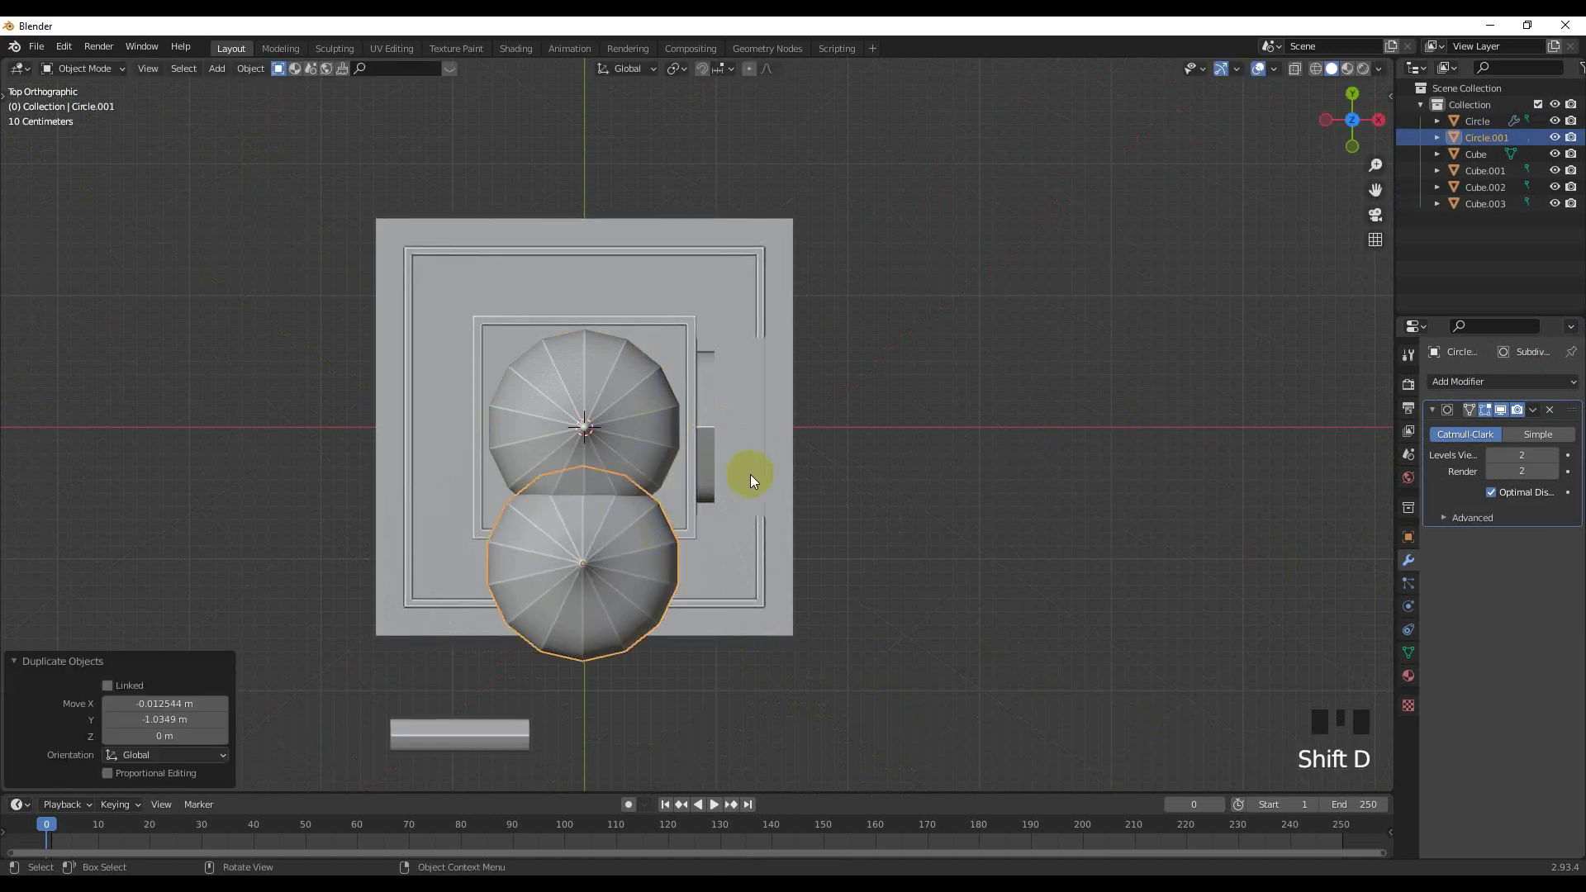
pyautogui.press('s')
pyautogui.click(745, 519)
# Lower the duplicated dome over the front block in the front view and scale it uniformly to 0.622.
pyautogui.press('KP_1')
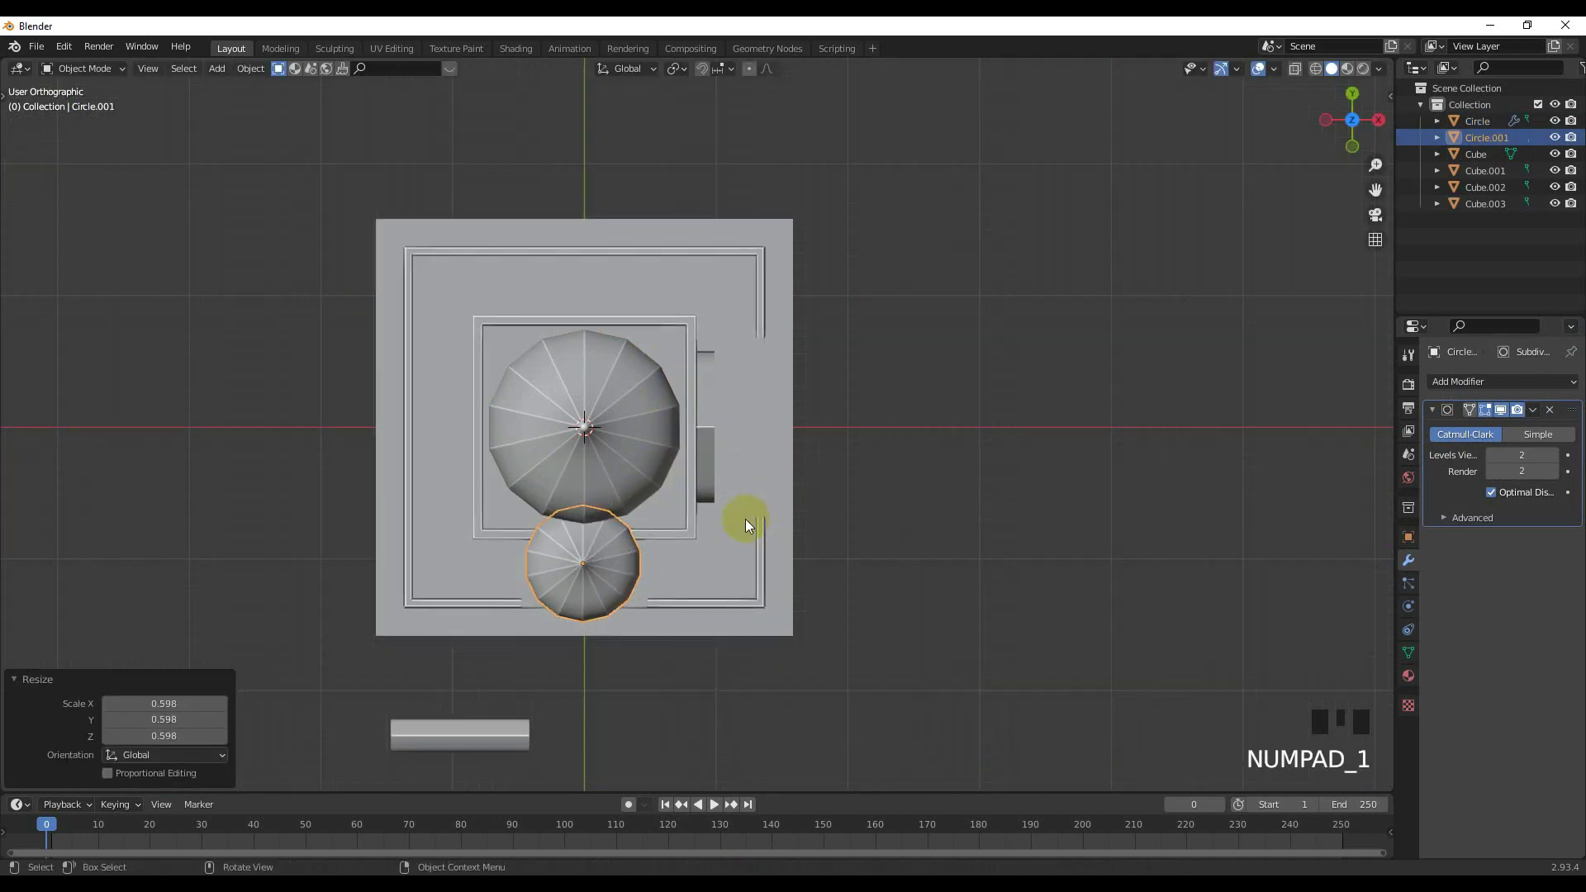
pyautogui.scroll(3, 678, 475)
pyautogui.keyDown('shift'); pyautogui.moveTo(656, 398); pyautogui.dragTo(671, 409, button='middle'); pyautogui.keyUp('shift')
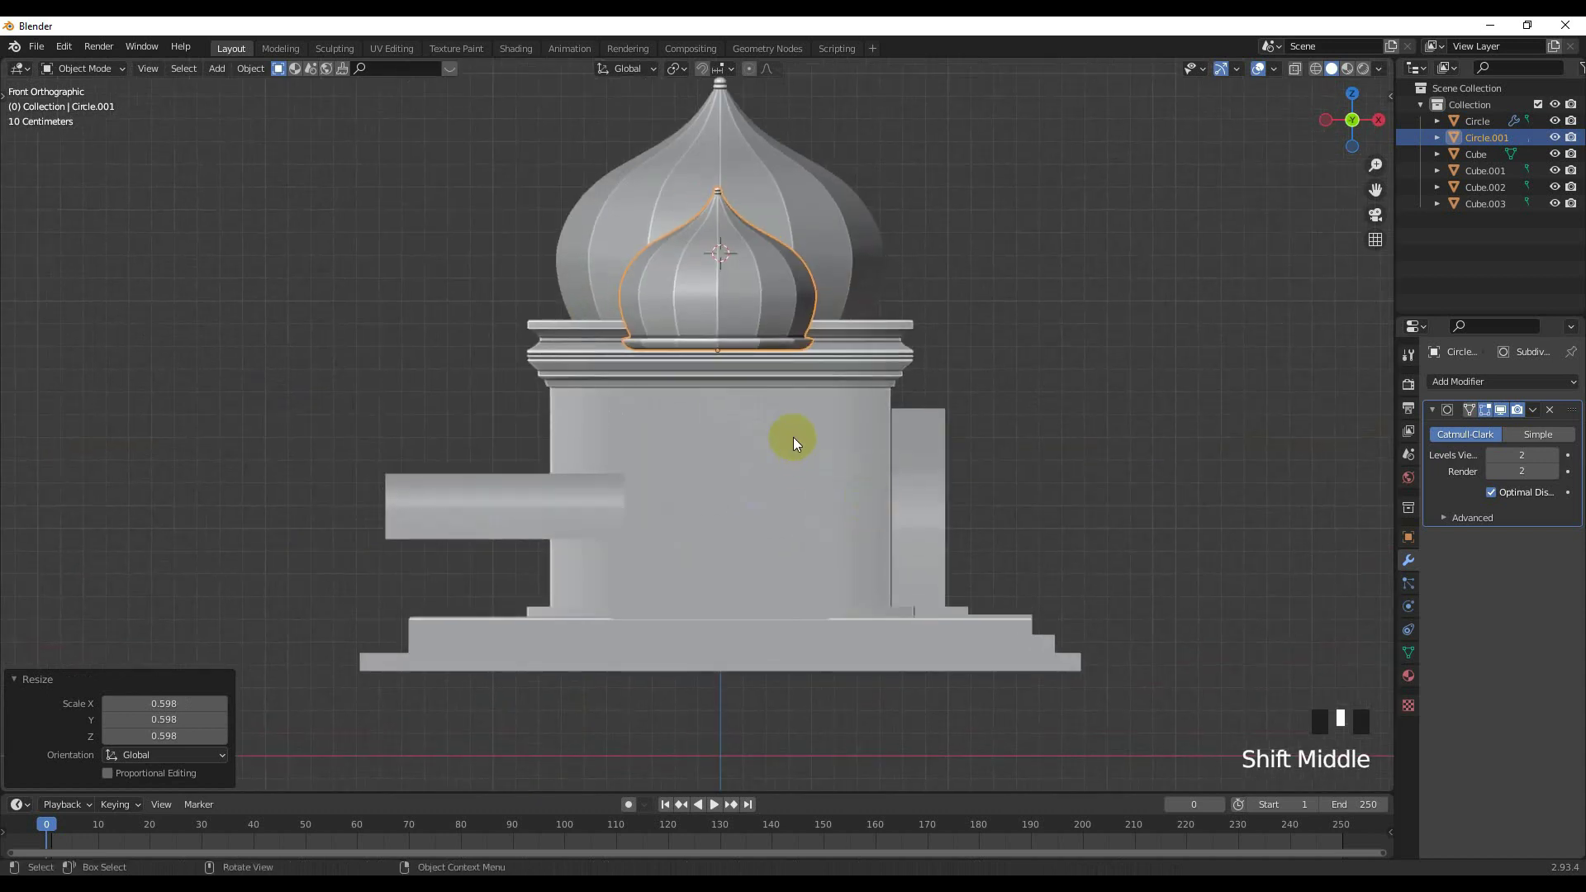
pyautogui.press('g')
pyautogui.click(825, 521)
pyautogui.moveTo(825, 521); pyautogui.dragTo(657, 516, button='middle')
pyautogui.press('s')
pyautogui.click(831, 494)
pyautogui.moveTo(831, 494); pyautogui.dragTo(816, 427, button='middle')
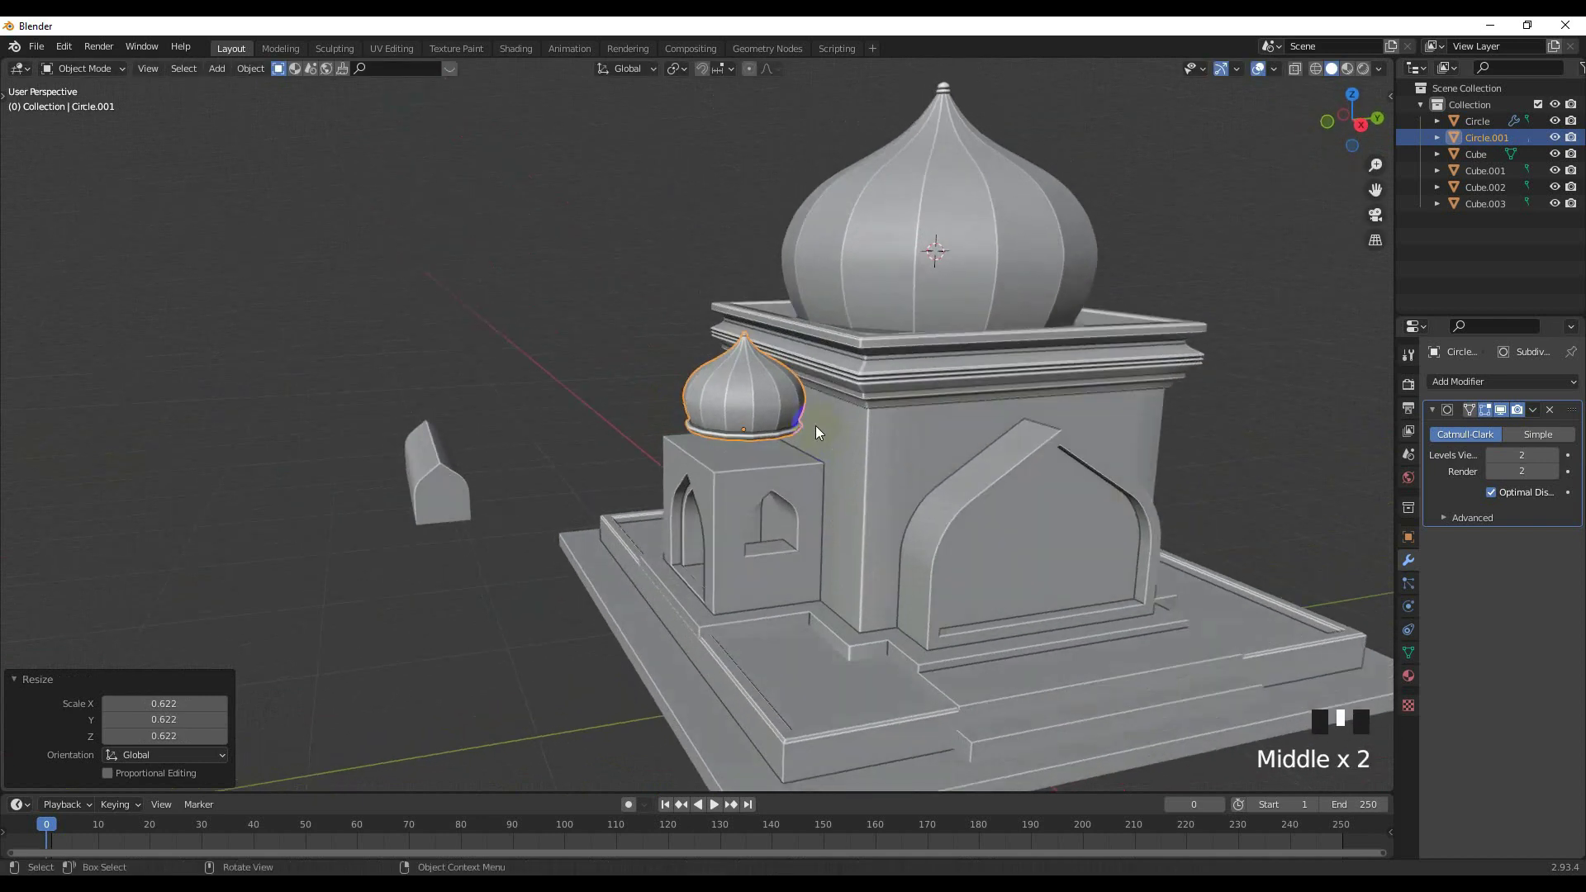
# Seat the small dome on the front block's roof in the right view and scale it uniformly to 0.898.
pyautogui.press('KP_3')
pyautogui.scroll(4, 836, 440)
pyautogui.press('g')
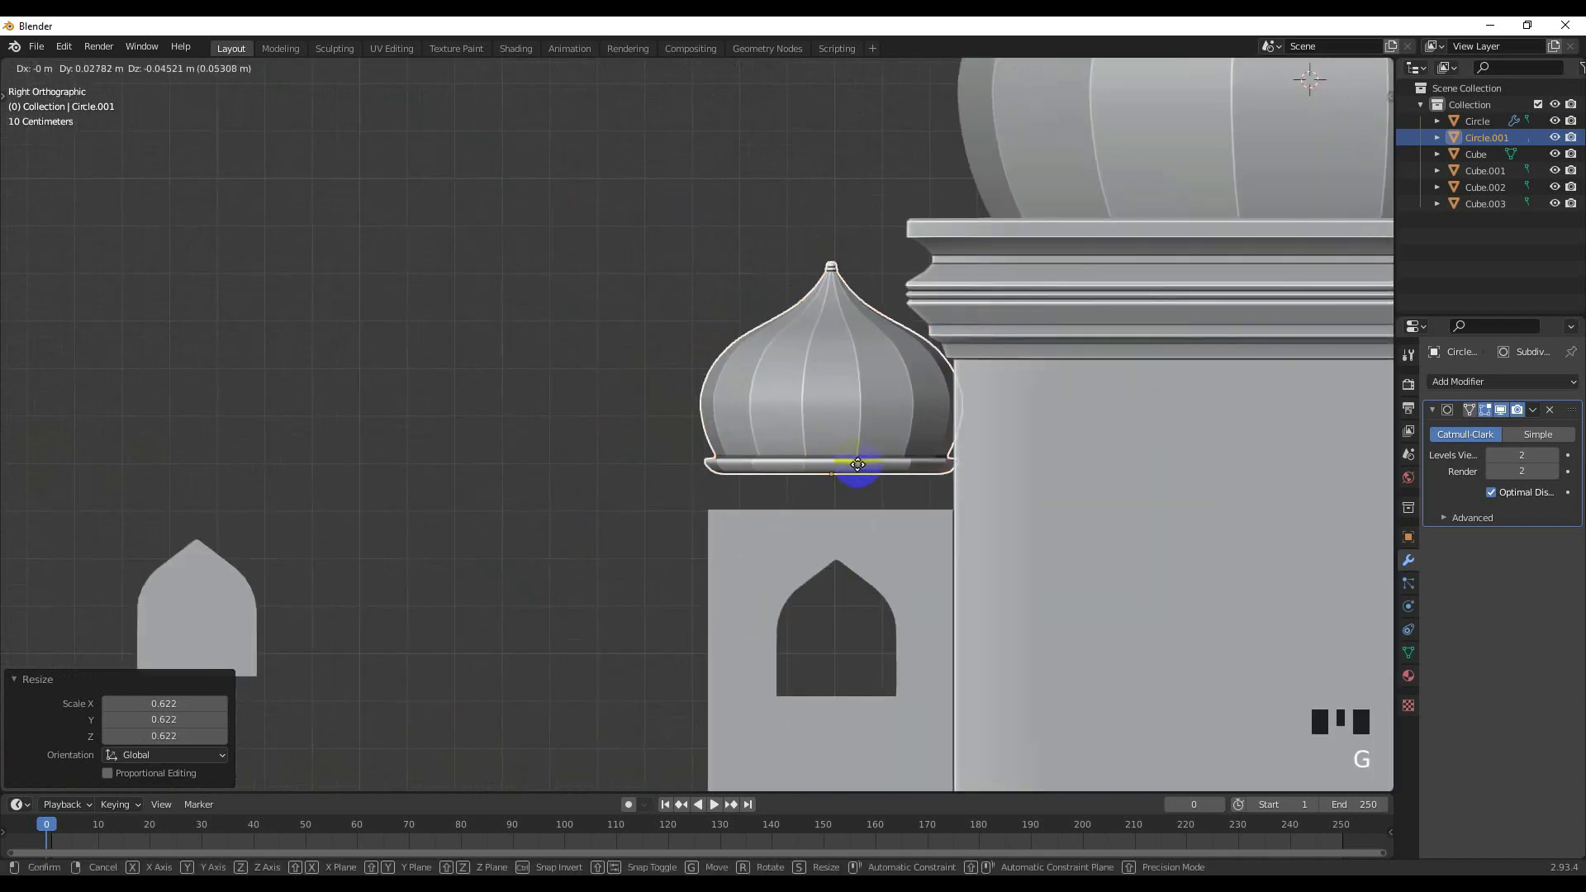
pyautogui.click(867, 508)
pyautogui.press('s')
pyautogui.click(894, 520)
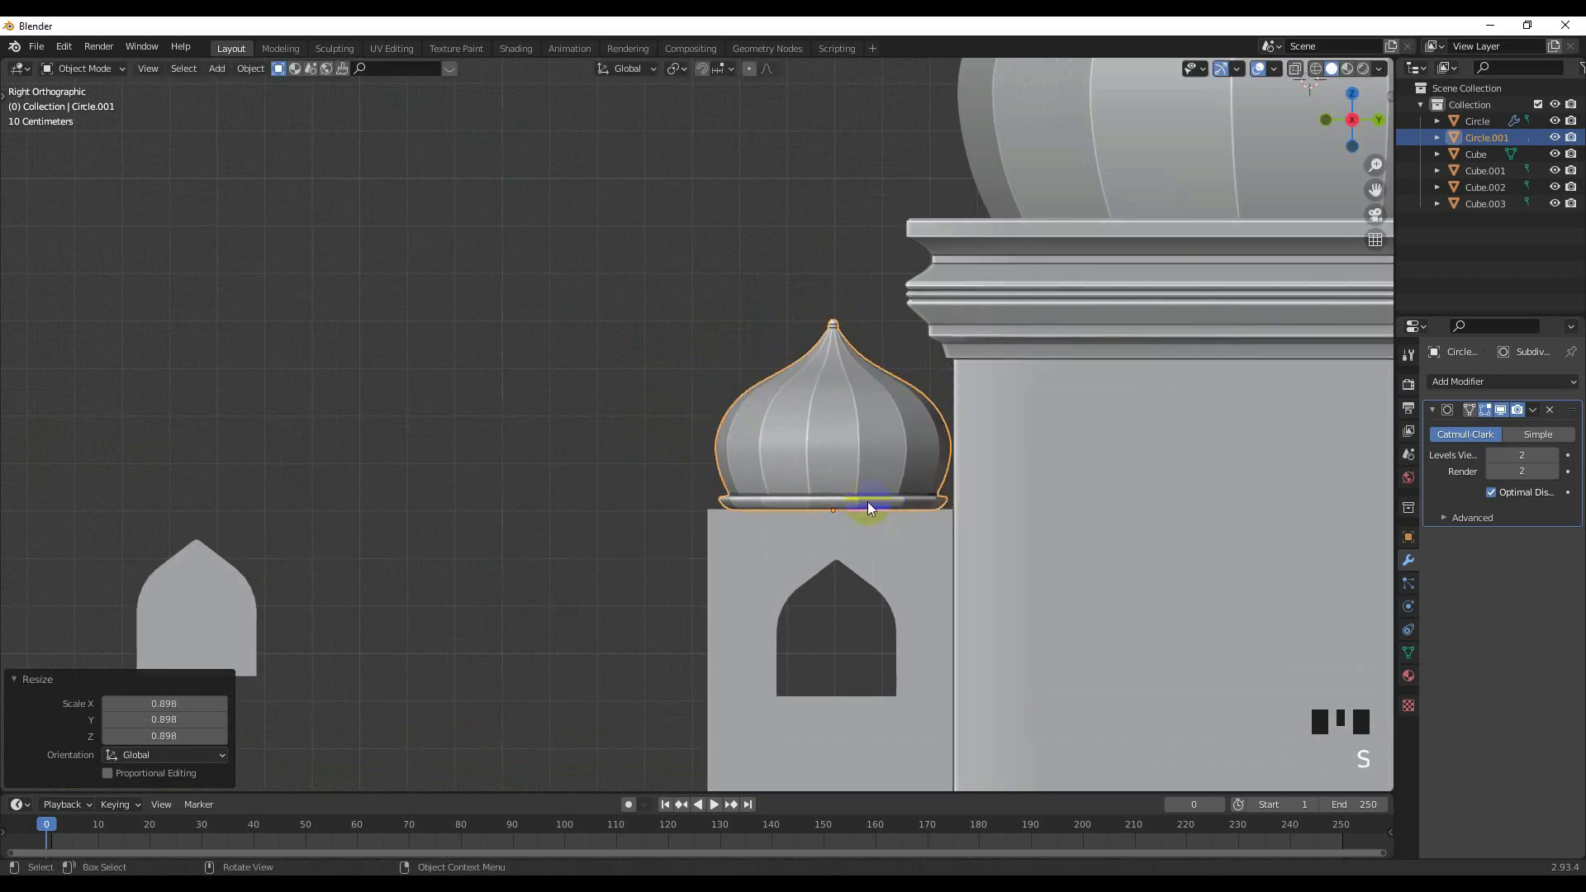
# Center the small dome over the front block in the top view, moving it about -0.108 m along X and -0.087 m along Y.
pyautogui.scroll(-3, 868, 499)
pyautogui.moveTo(791, 474)
pyautogui.mouseDown(button='middle')
pyautogui.moveTo(928, 496)
pyautogui.moveTo(811, 478)
pyautogui.mouseUp(button='middle')
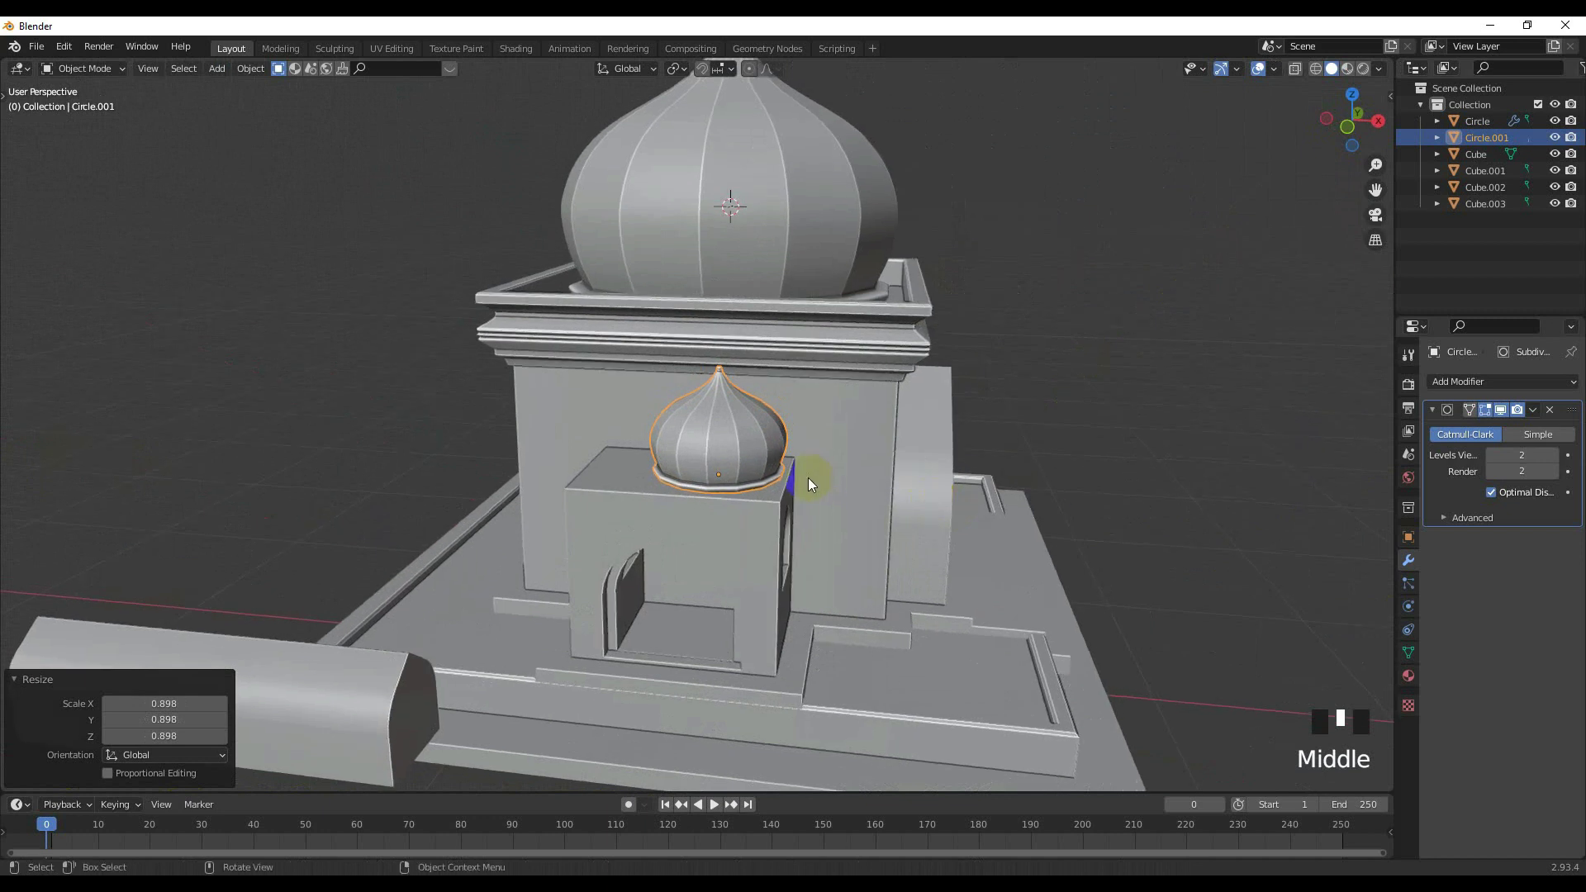
pyautogui.press('KP_7')
pyautogui.press('g')
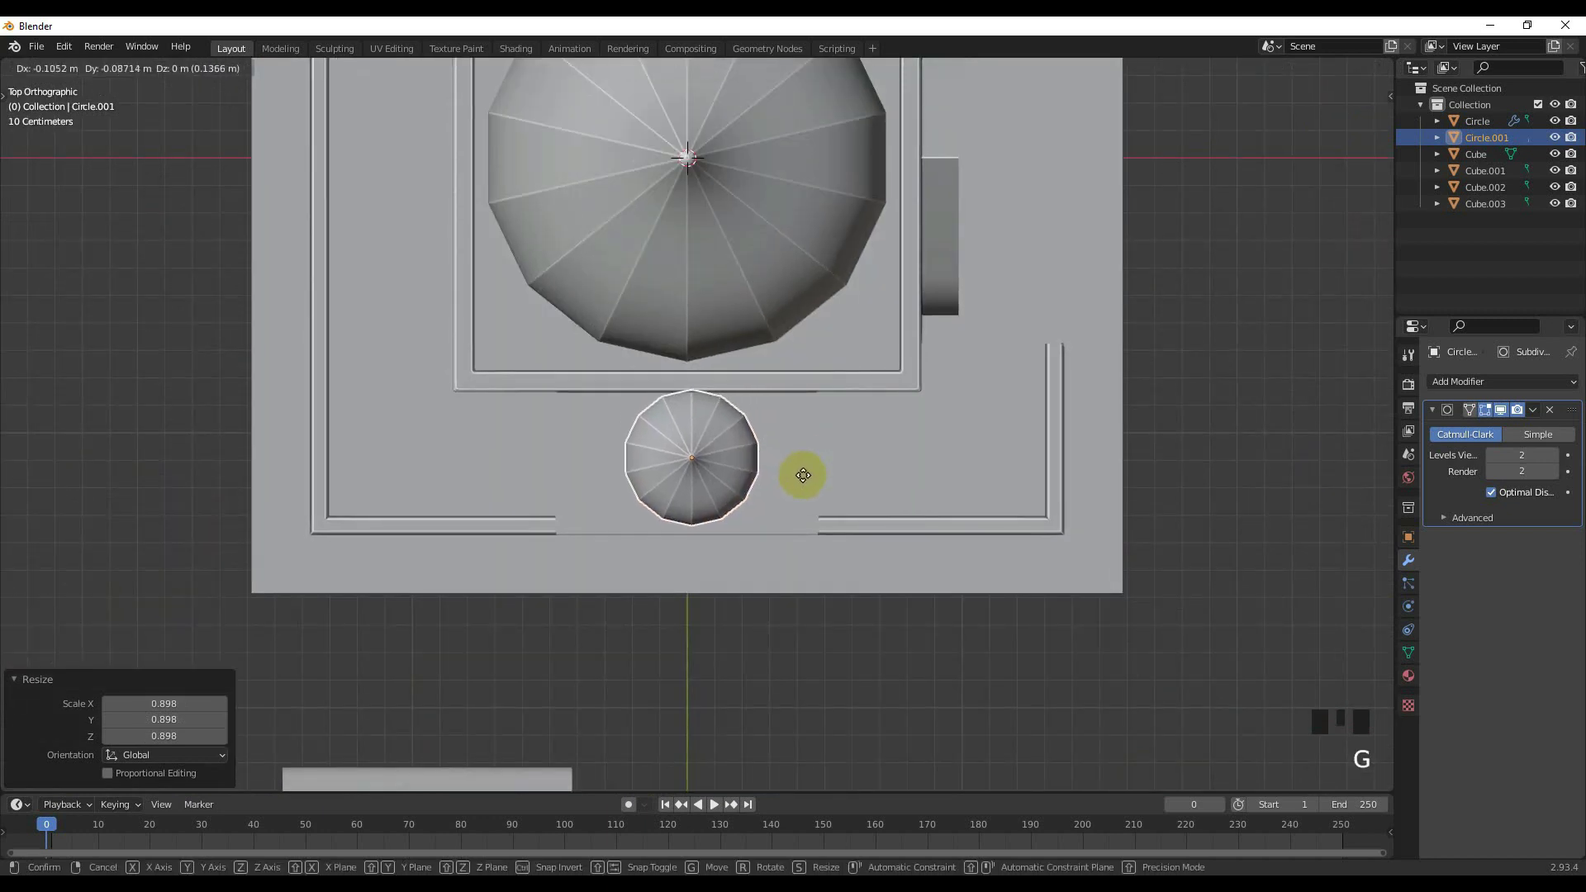
pyautogui.click(803, 476)
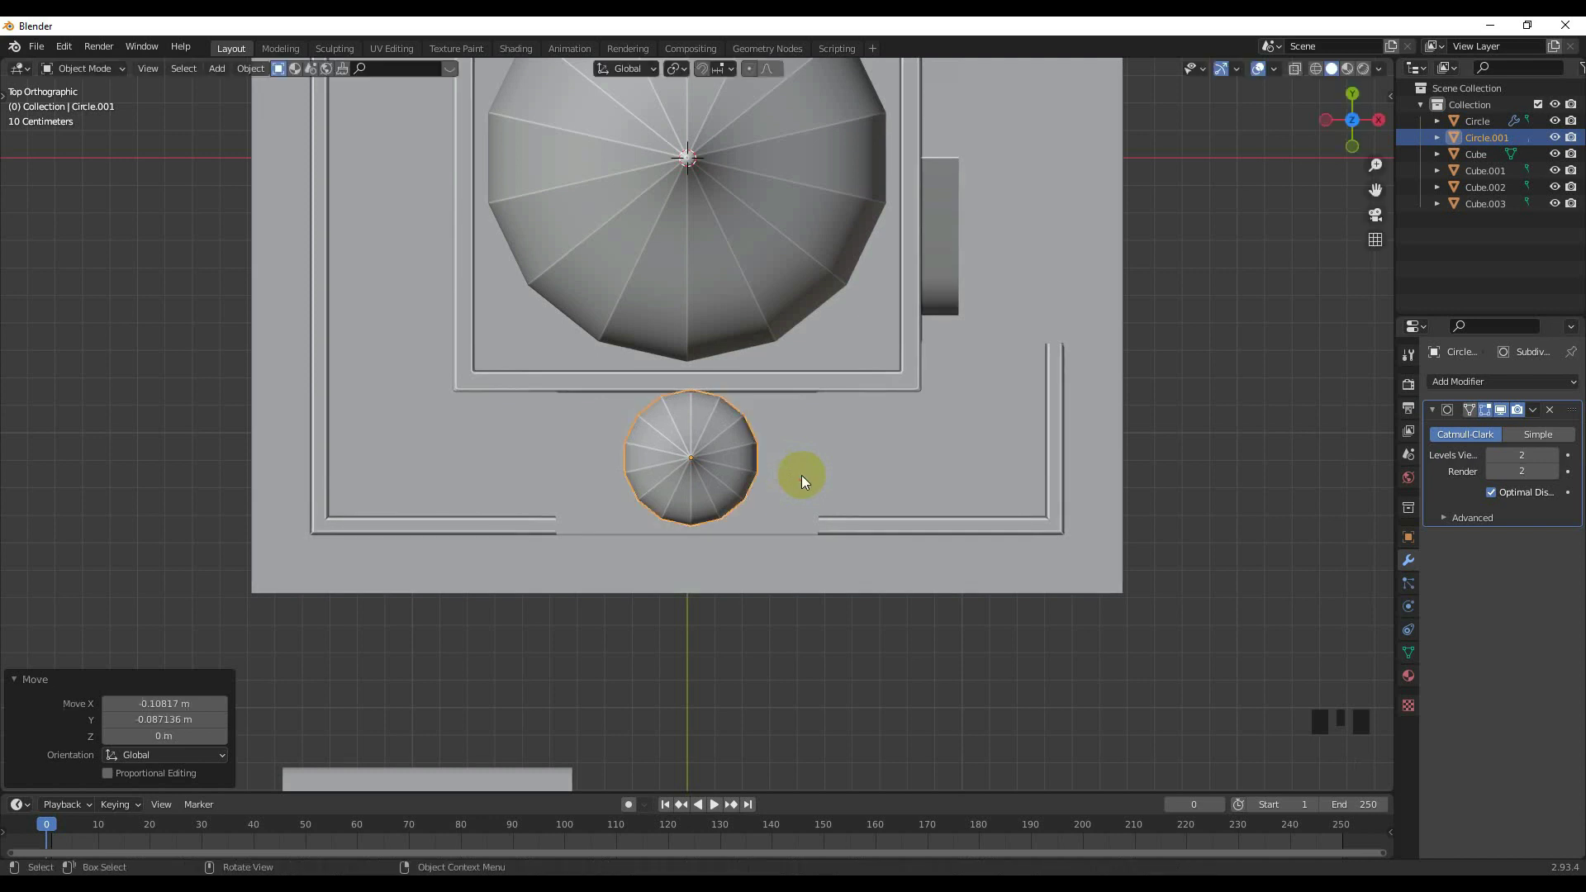
pyautogui.moveTo(802, 473); pyautogui.dragTo(747, 398, button='middle')
pyautogui.scroll(8, 752, 355)
pyautogui.keyDown('shift'); pyautogui.moveTo(799, 307); pyautogui.dragTo(692, 491, button='middle'); pyautogui.keyUp('shift')
pyautogui.scroll(-4, 634, 487)
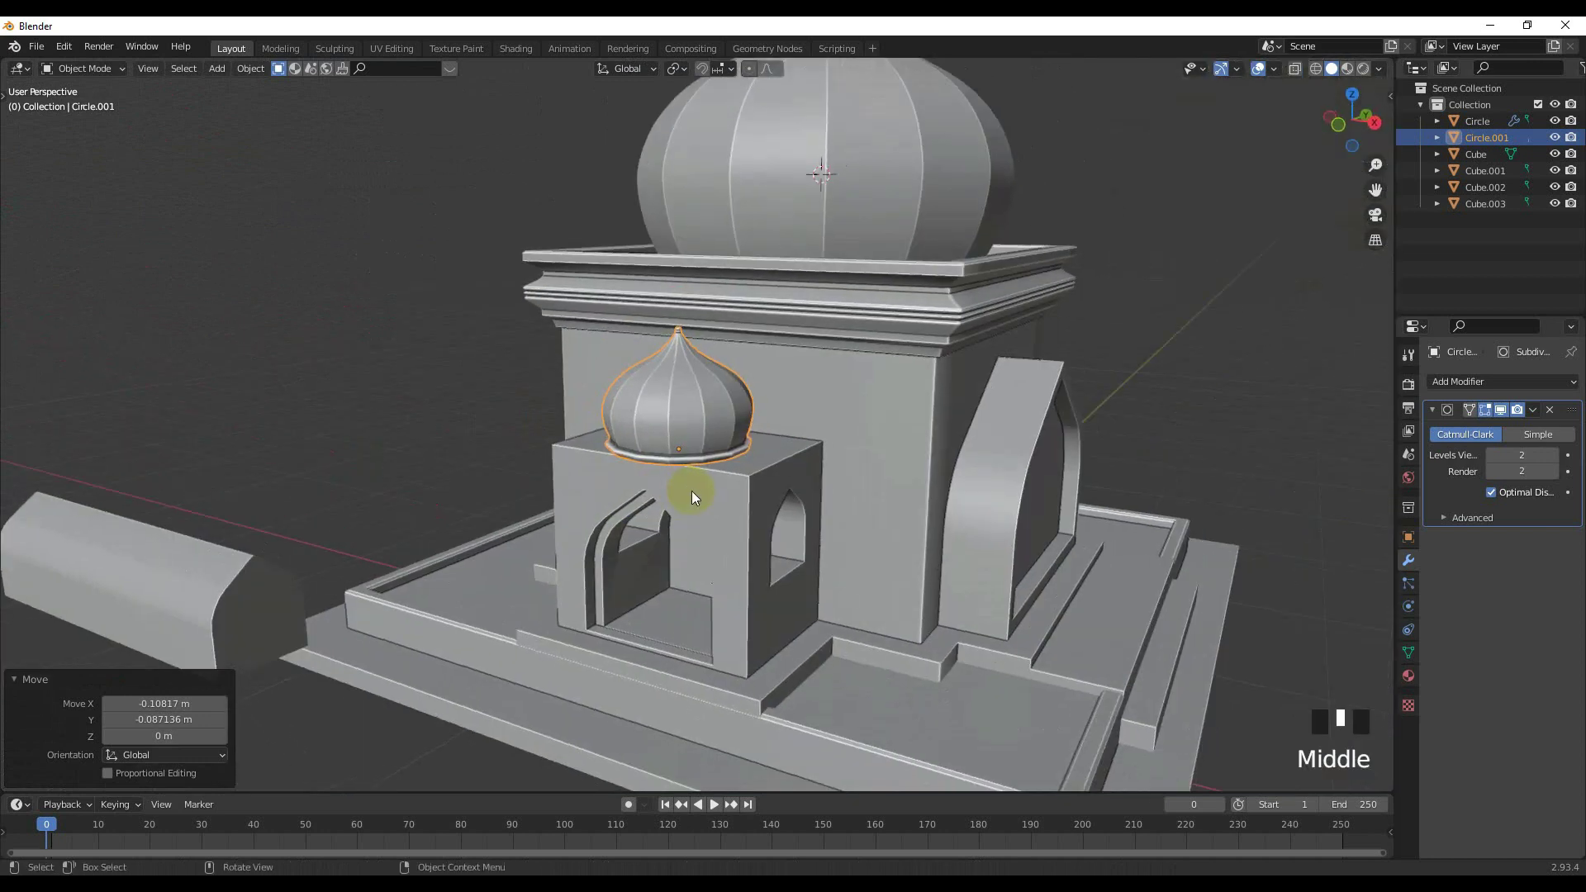
# Snap the 3D cursor to the small dome's origin and add a cube there.
pyautogui.scroll(-2, 698, 471)
pyautogui.hotkey('shift', 's')
pyautogui.click(710, 524)
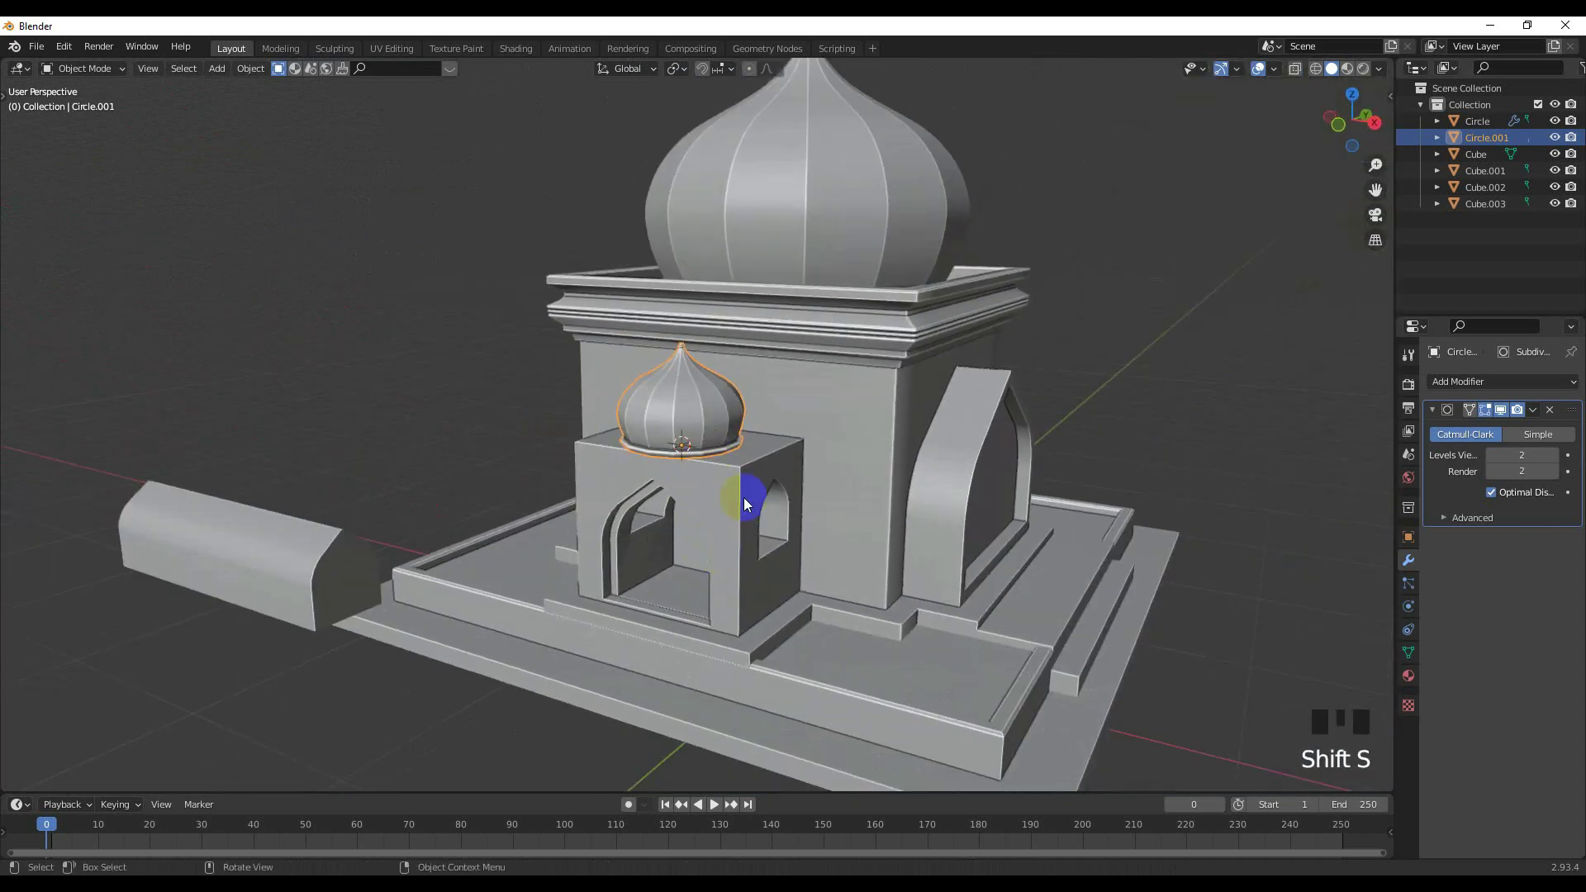
pyautogui.hotkey('shift', 'a')
pyautogui.moveTo(760, 439)
pyautogui.click(829, 460)
# Scale the new cube uniformly to 0.311 and flatten it to 0.072 along Z as a roof slab.
pyautogui.scroll(-4, 830, 460)
pyautogui.press('s')
pyautogui.click(772, 460)
pyautogui.press('s')
pyautogui.press('z')
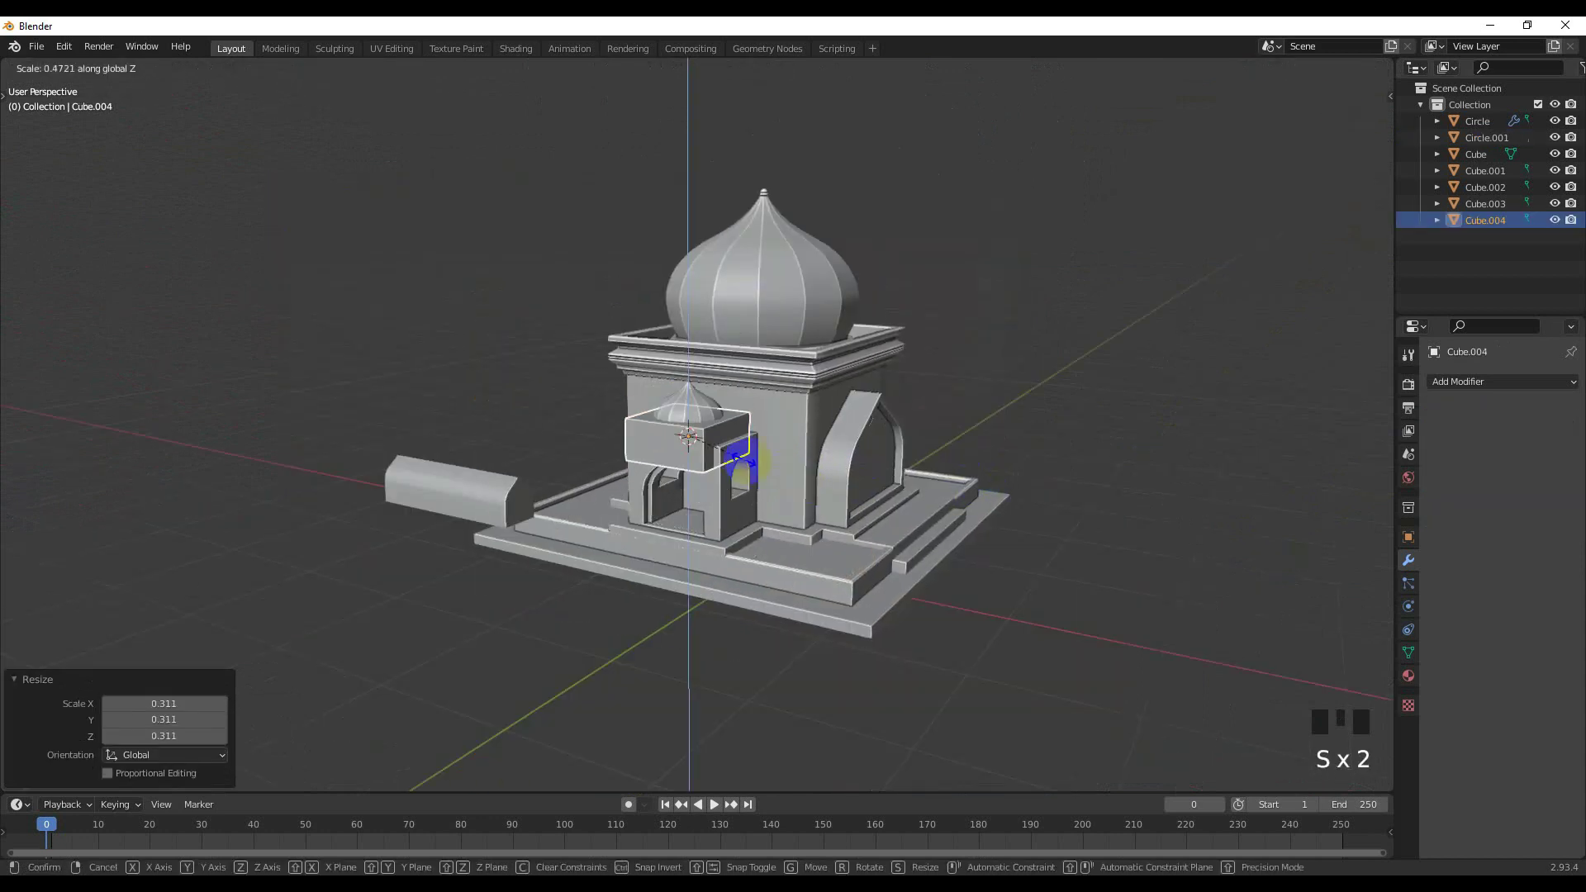
pyautogui.click(738, 460)
# Widen the roof slab by about 1.409 along X and scale it uniformly to 0.960 so it slightly overhangs the front block.
pyautogui.scroll(7, 707, 448)
pyautogui.keyDown('shift'); pyautogui.moveTo(713, 450); pyautogui.dragTo(736, 390, button='middle'); pyautogui.keyUp('shift')
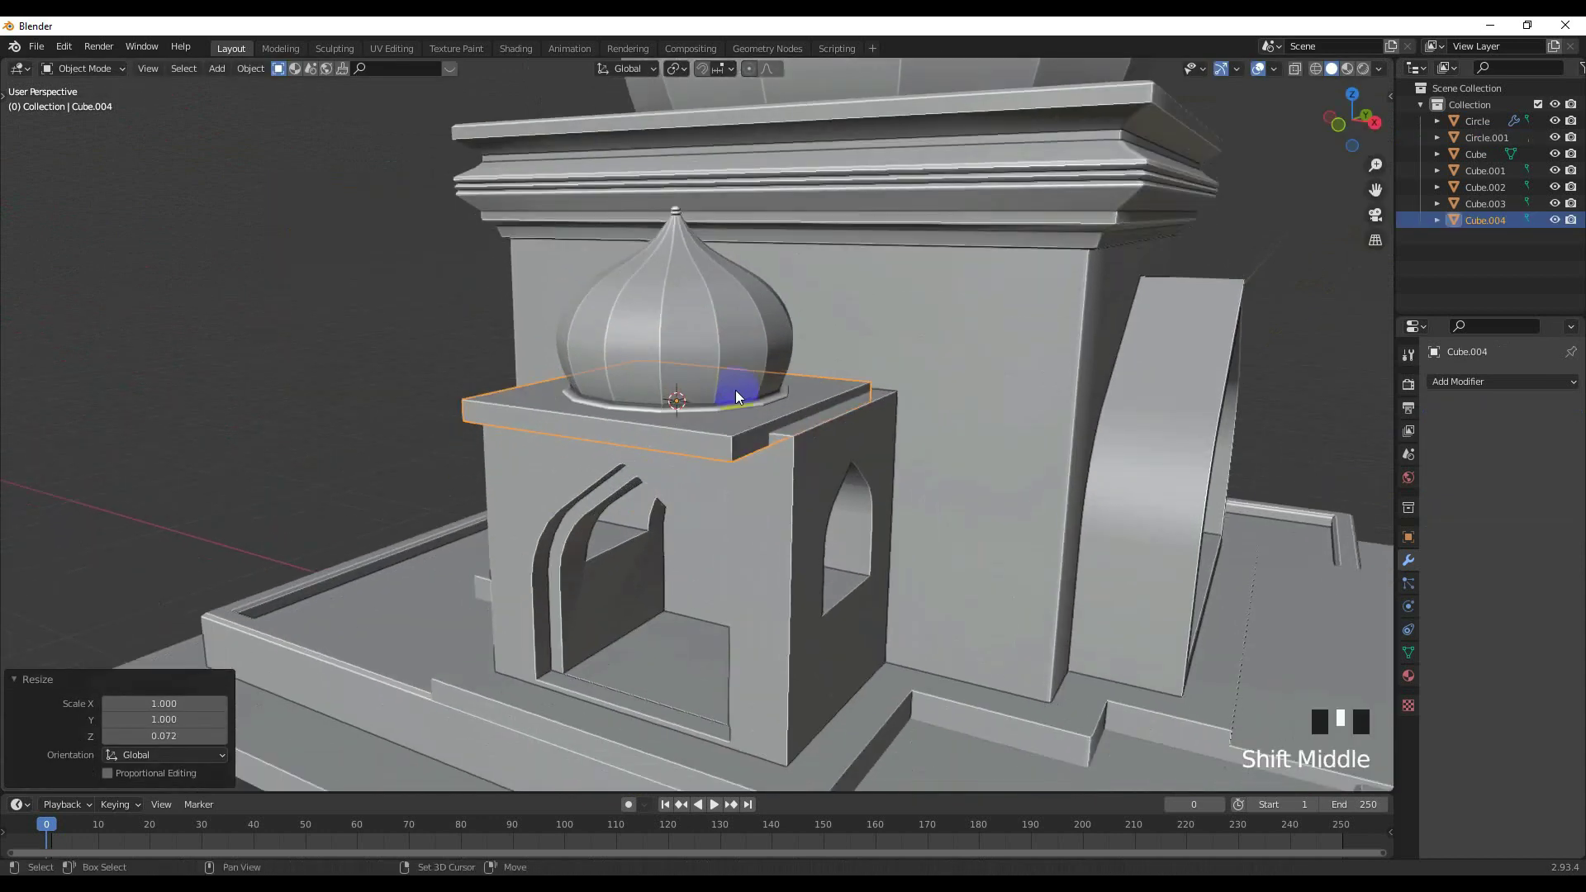
pyautogui.press('s')
pyautogui.press('x')
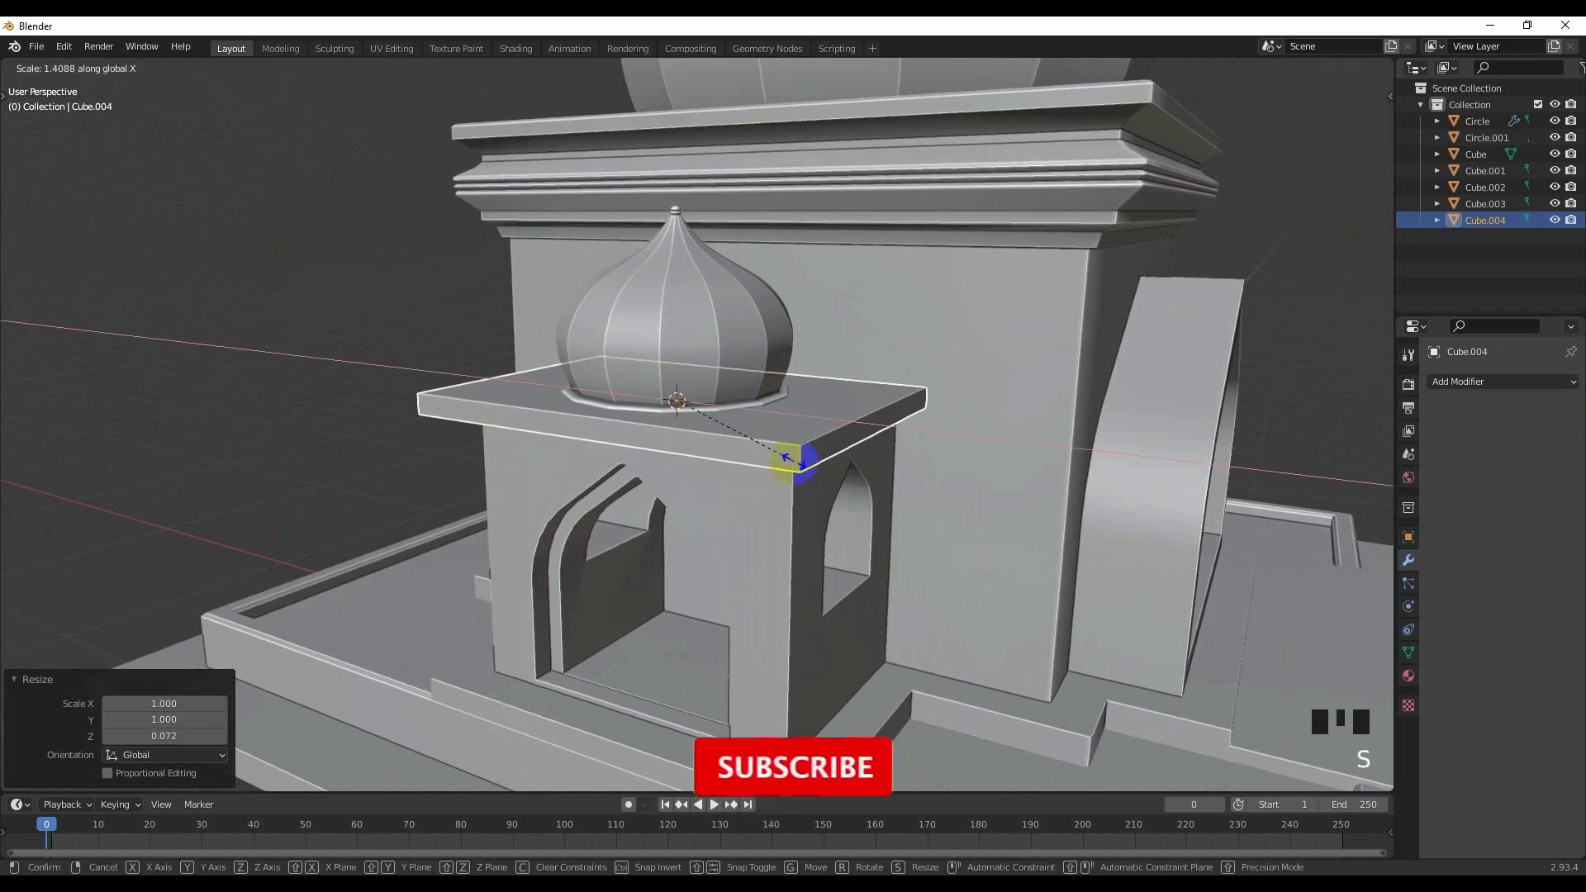
pyautogui.click(789, 460)
pyautogui.moveTo(789, 459); pyautogui.dragTo(727, 314, button='middle')
pyautogui.press('KP_7')
pyautogui.scroll(-3, 843, 504)
pyautogui.press('s')
pyautogui.click(828, 477)
pyautogui.scroll(5, 735, 306)
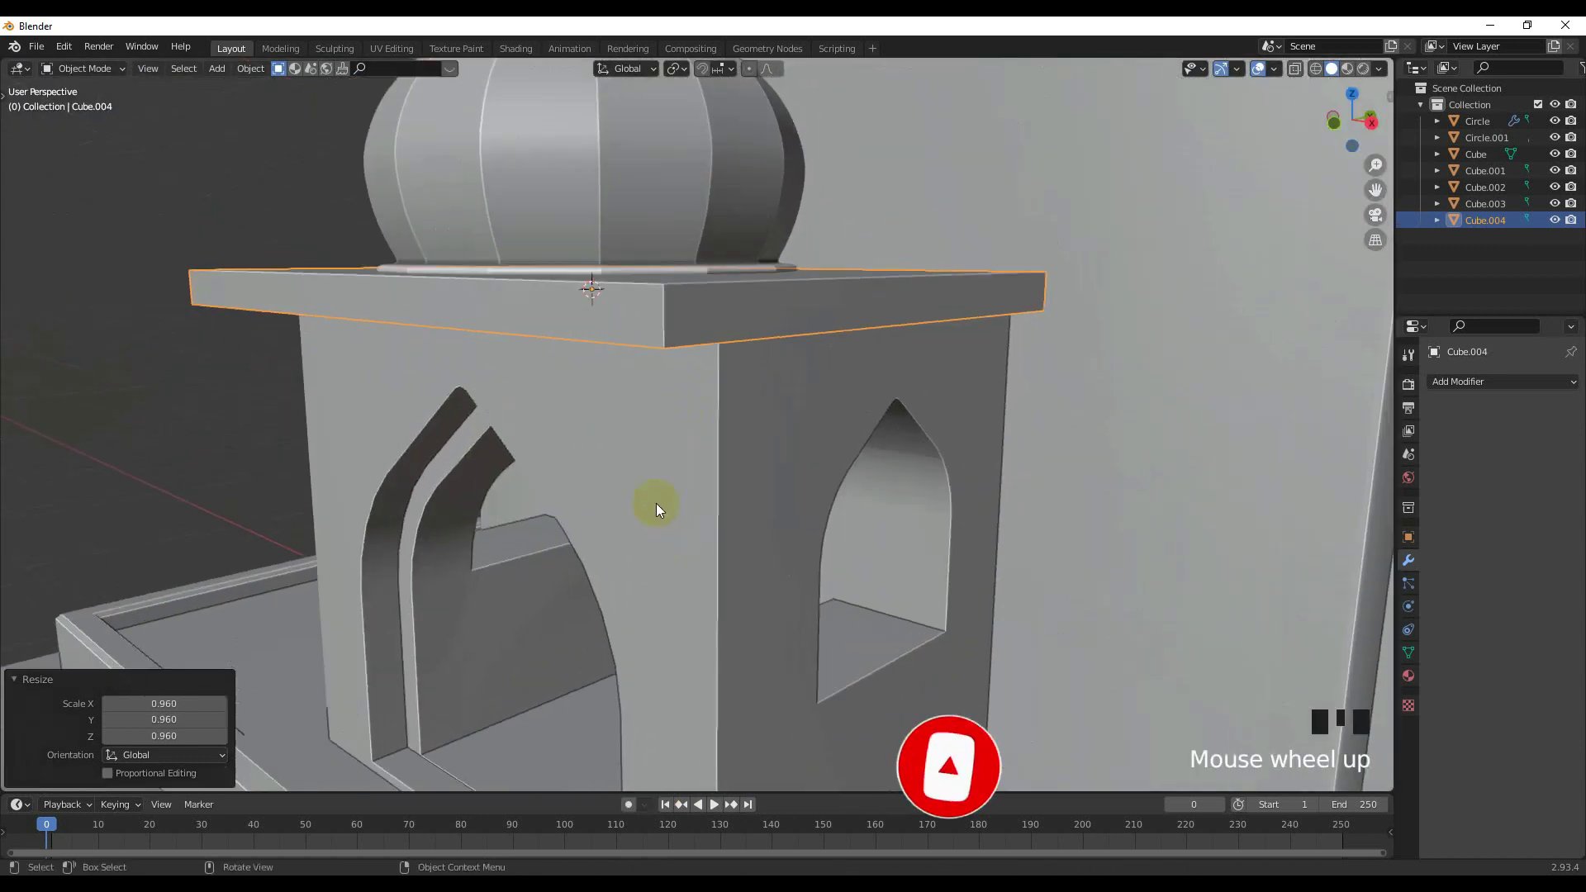